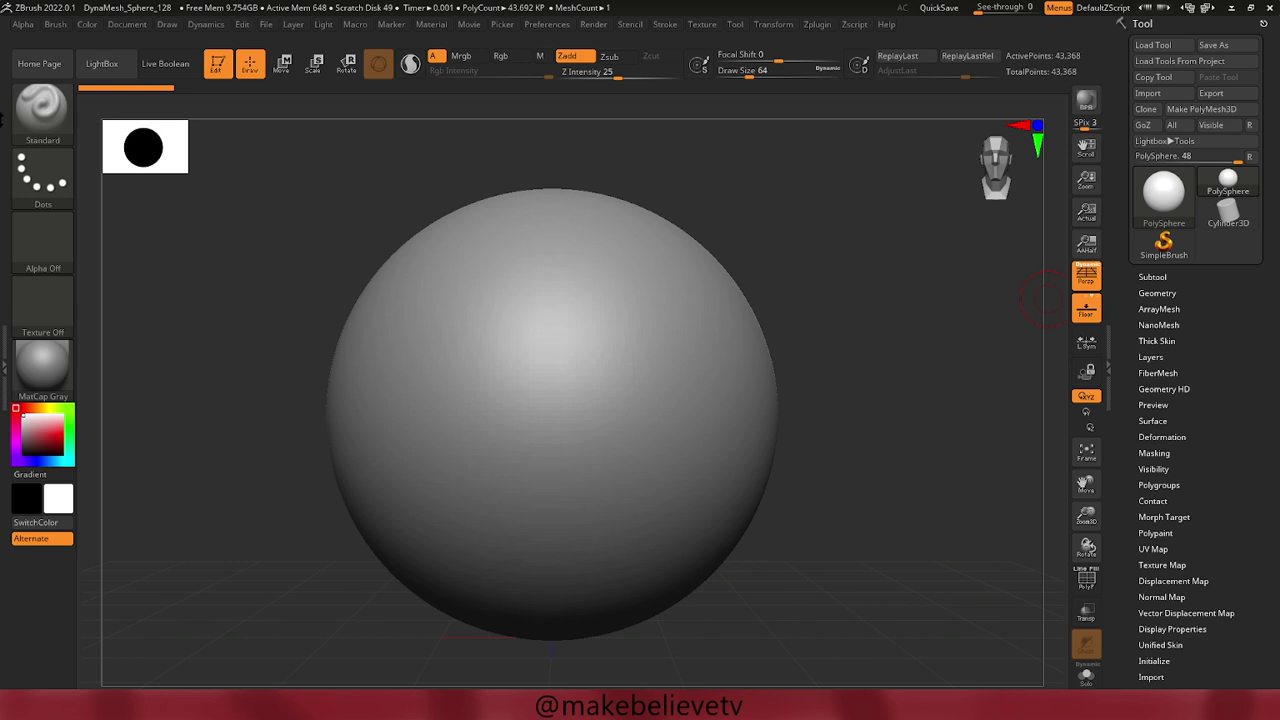
Switch to the Move Topological brush and raise its Draw Size to about 186.
{"action": "left_click", "coordinate": [30, 108]}
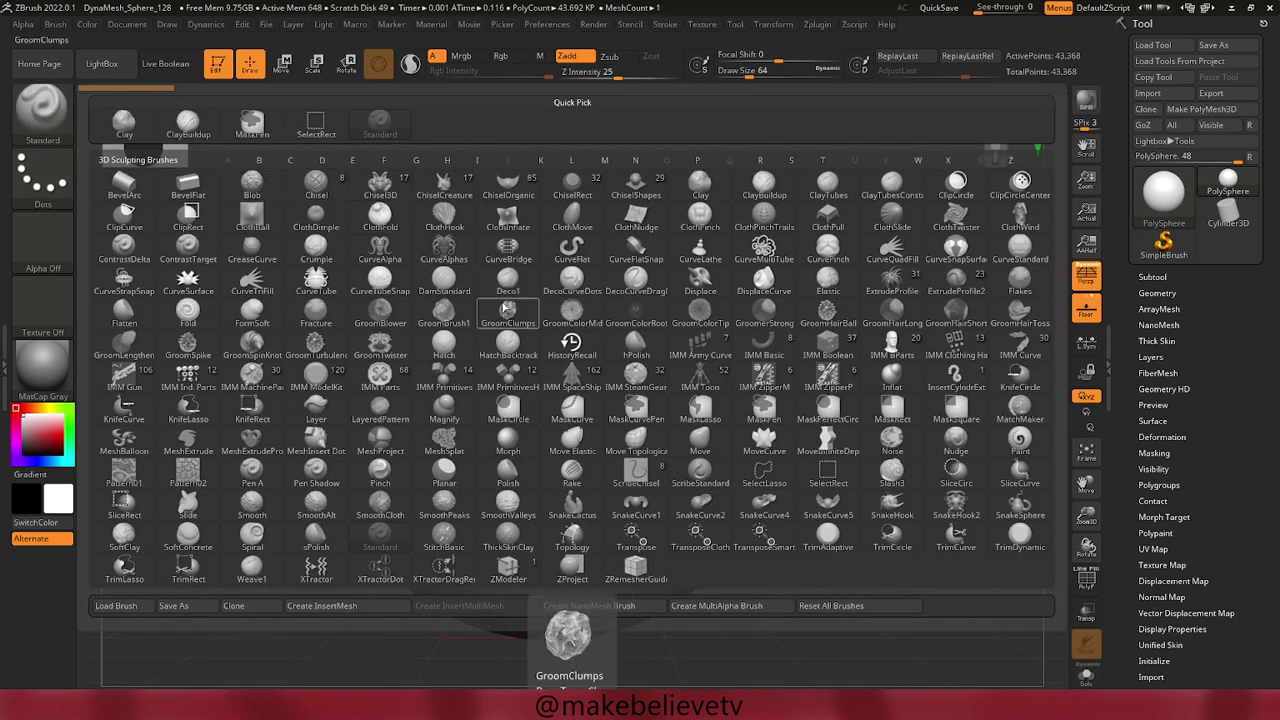
{"action": "key", "text": "m"}
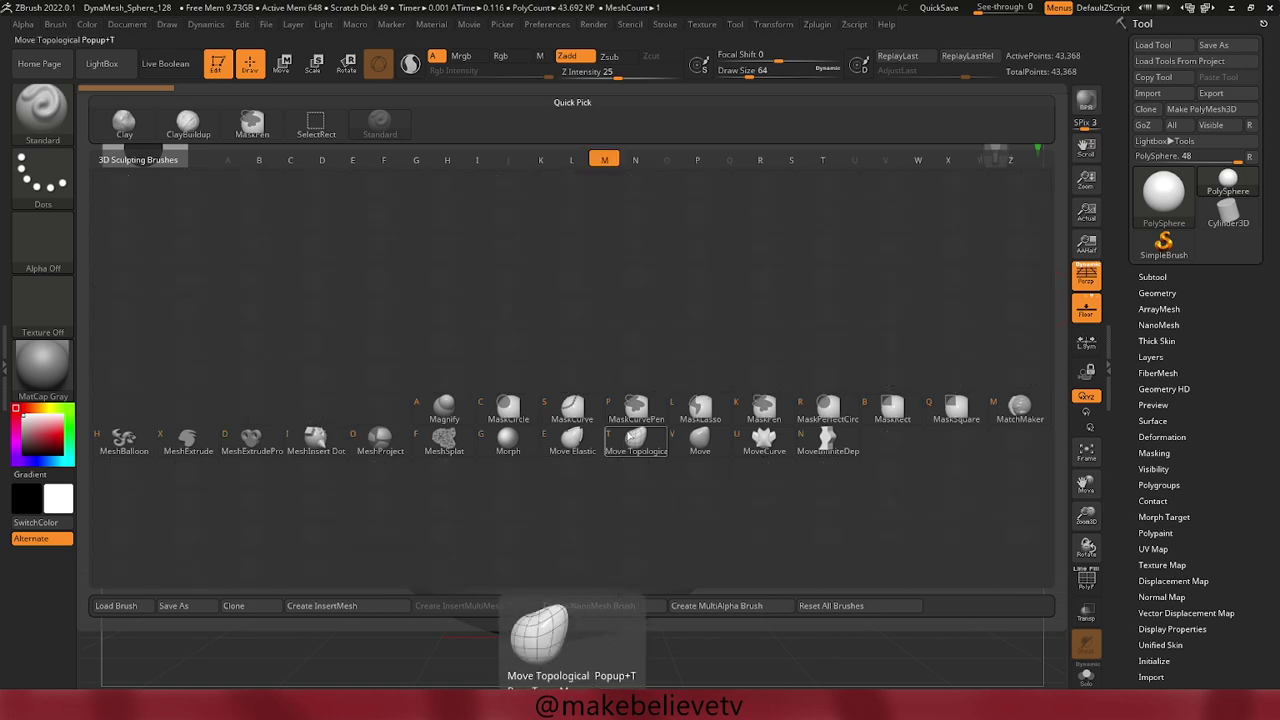
{"action": "left_click", "coordinate": [636, 438]}
{"action": "key", "text": "space"}
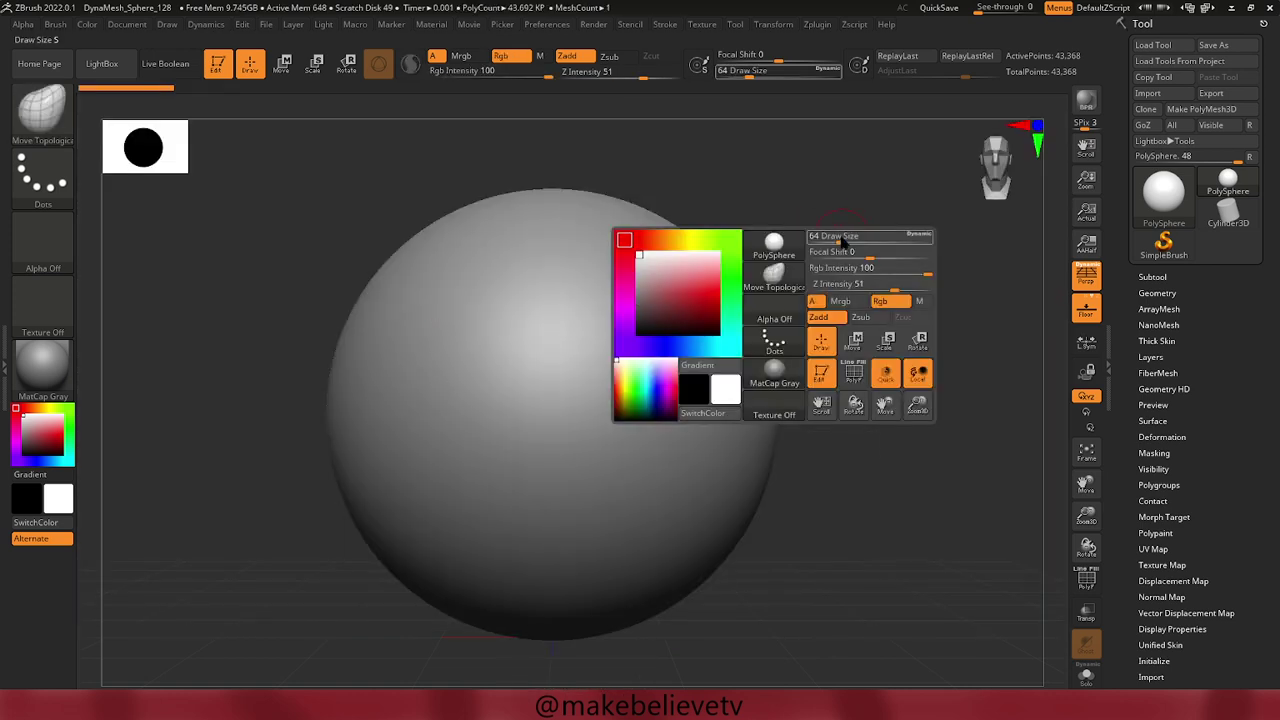
{"action": "left_click_drag", "start_coordinate": [842, 237], "coordinate": [898, 234]}
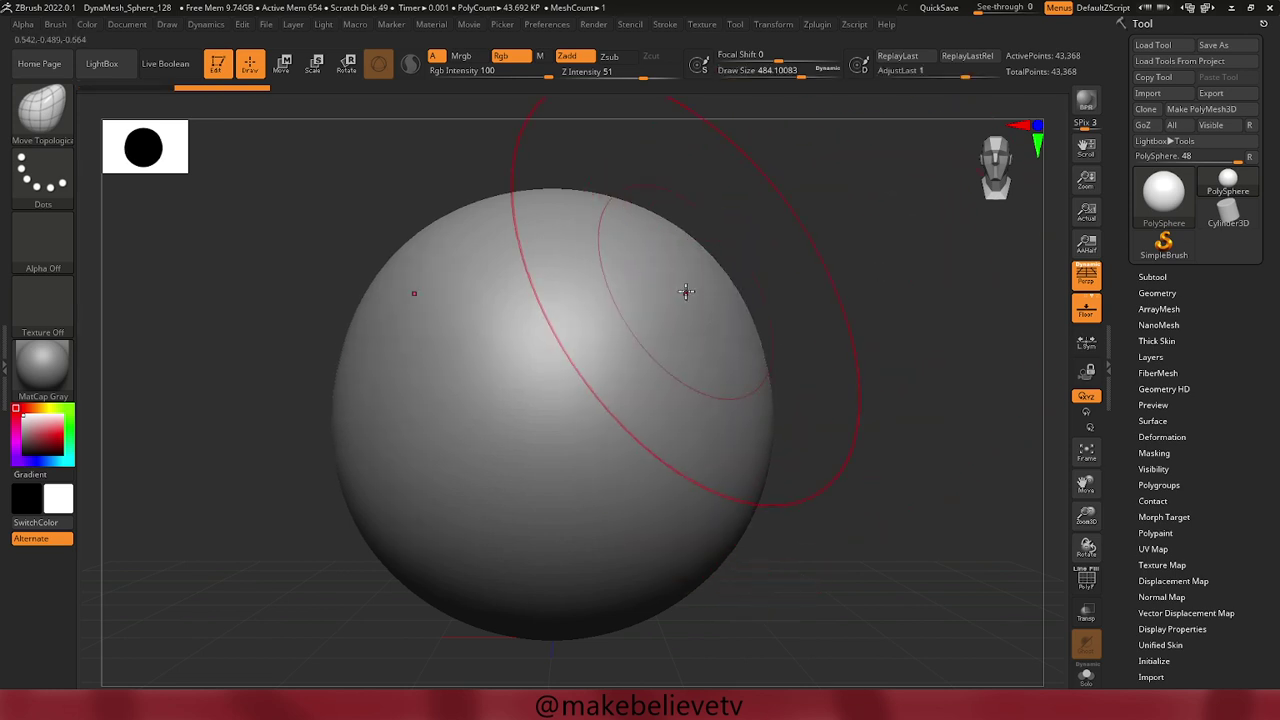
Pull the sphere's top up into a point, then round it back into a lopsided dome.
{"action": "left_click_drag", "start_coordinate": [690, 300], "coordinate": [796, 191]}
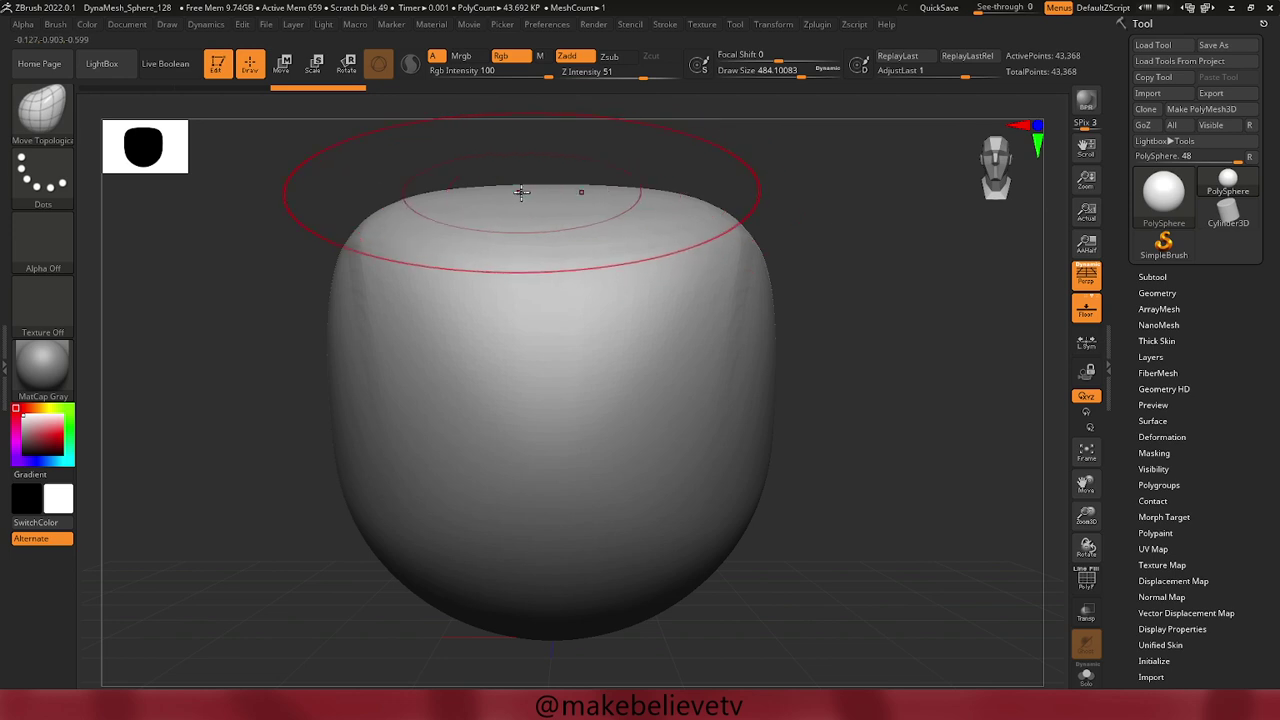
{"action": "mouse_move", "coordinate": [520, 191]}
{"action": "left_mouse_down"}
{"action": "mouse_move", "coordinate": [520, 93]}
{"action": "mouse_move", "coordinate": [520, 134]}
{"action": "left_mouse_up"}
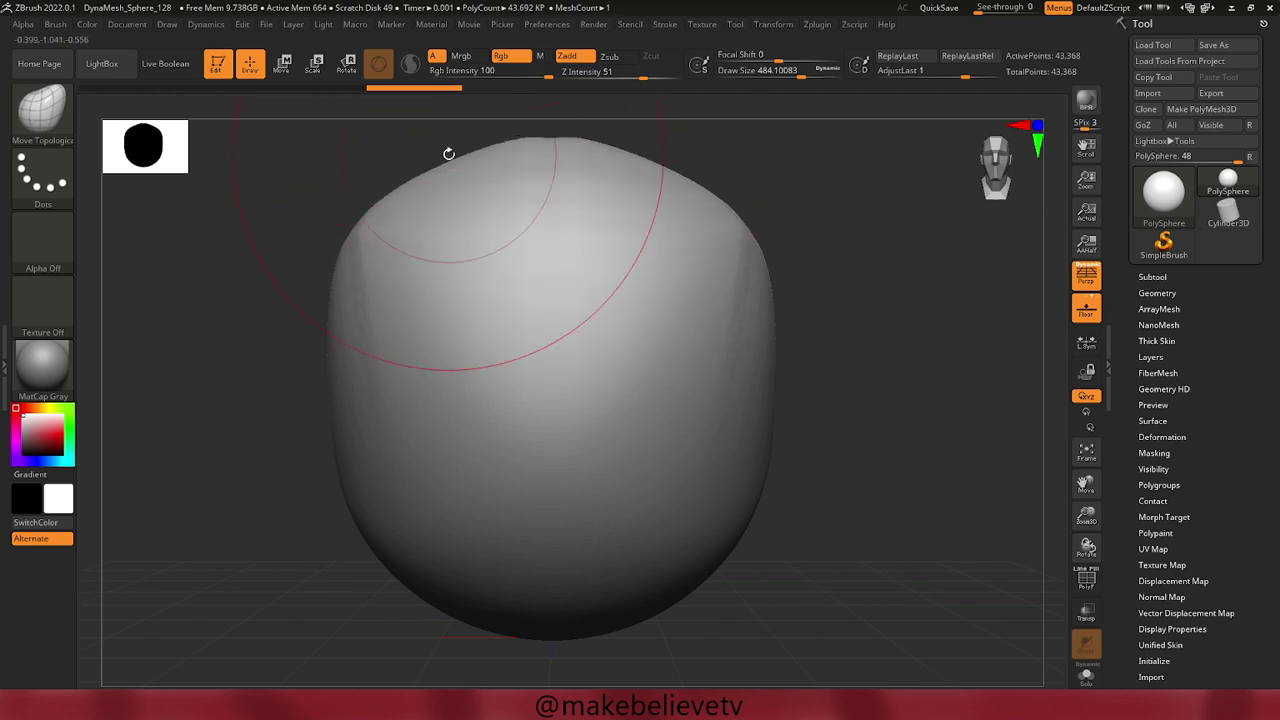
{"action": "mouse_move", "coordinate": [446, 151]}
{"action": "left_mouse_down"}
{"action": "mouse_move", "coordinate": [420, 134]}
{"action": "mouse_move", "coordinate": [466, 171]}
{"action": "left_mouse_up"}
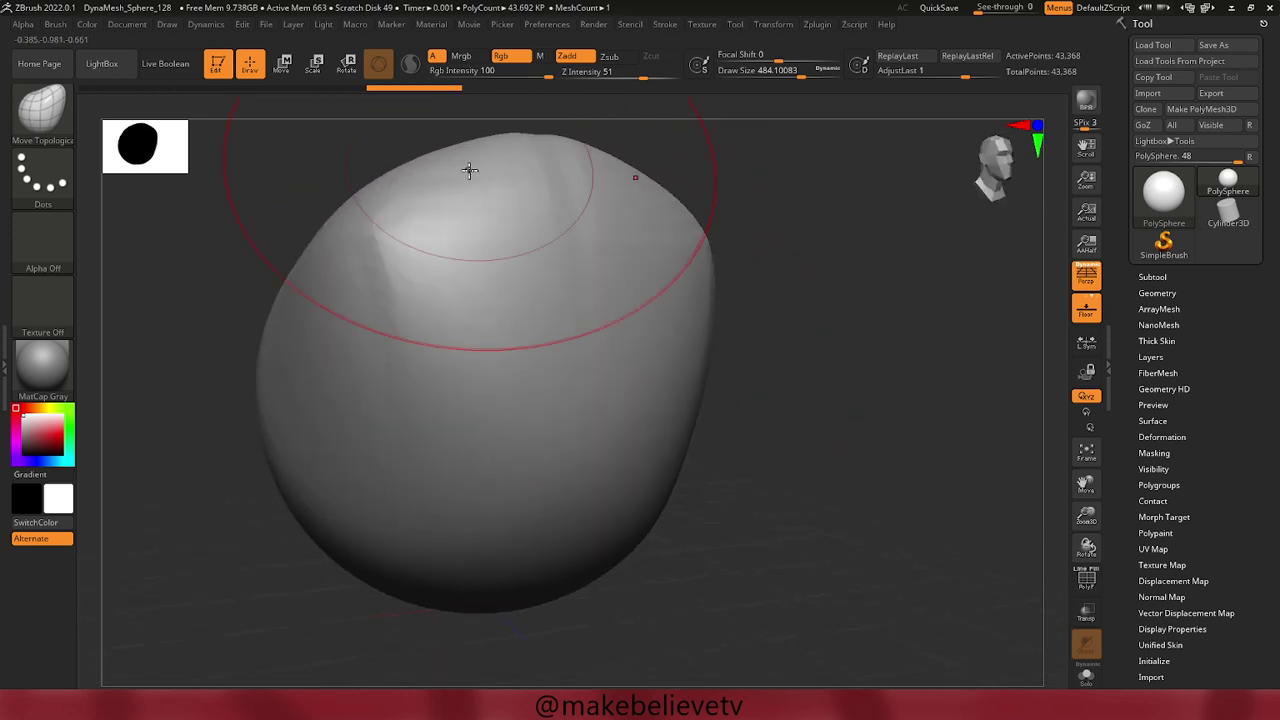
{"action": "left_click_drag", "start_coordinate": [797, 369], "coordinate": [640, 183], "text": "alt"}
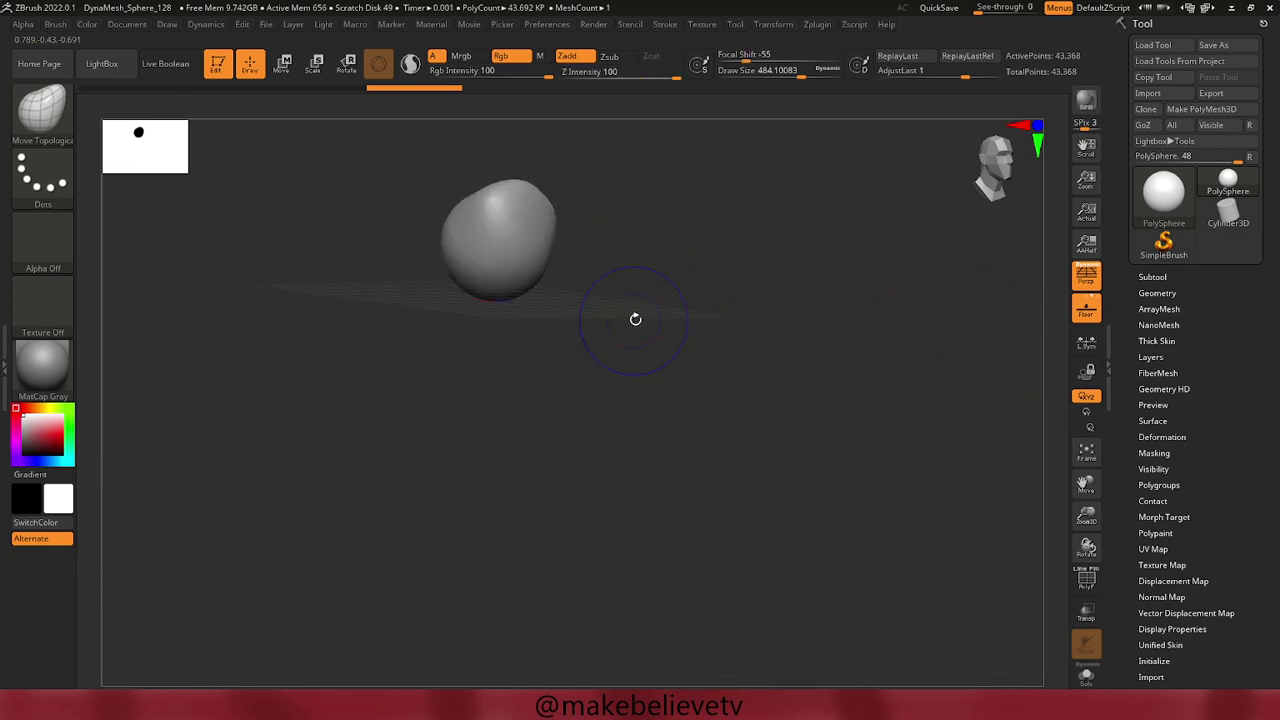
{"action": "left_click_drag", "start_coordinate": [624, 317], "coordinate": [694, 318]}
{"action": "left_click_drag", "start_coordinate": [657, 275], "coordinate": [780, 423], "text": "alt"}
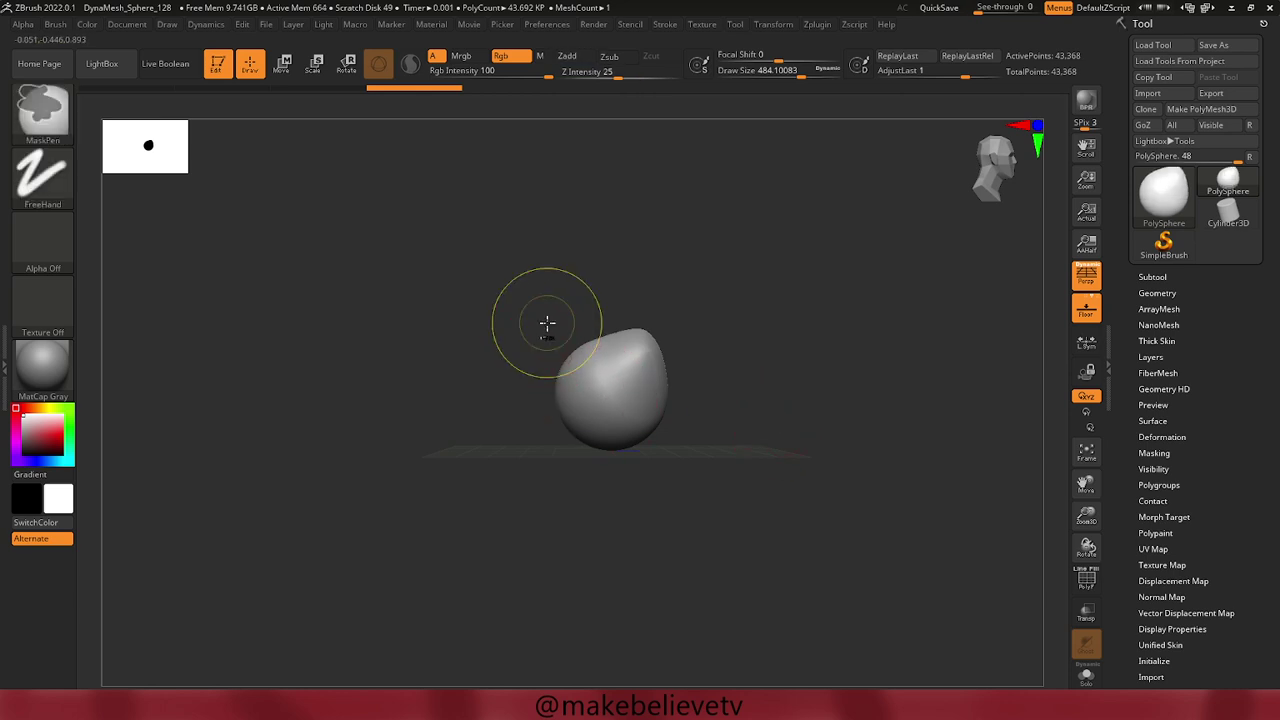
Undo back to the sphere and pull its right and upper-right sides out into a broad head.
{"action": "key", "text": "ctrl+z"}
{"action": "key", "text": "ctrl+z"}
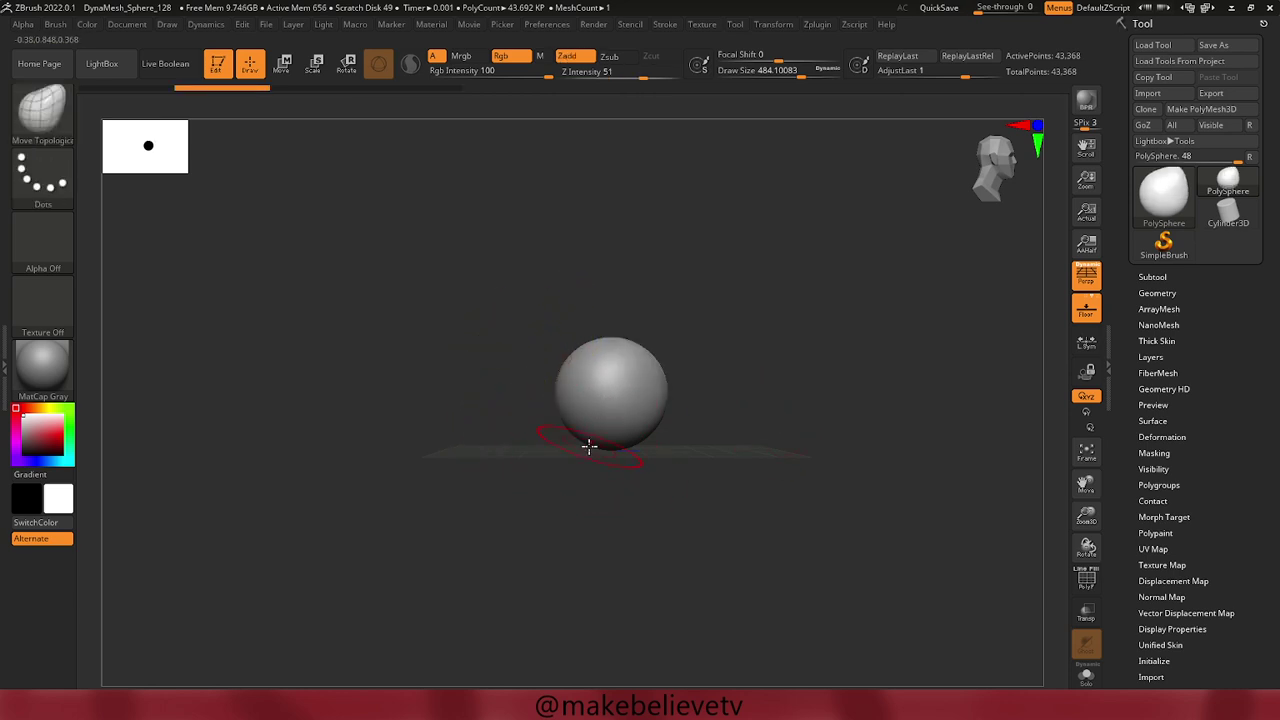
{"action": "mouse_move", "coordinate": [560, 417]}
{"action": "left_mouse_down"}
{"action": "mouse_move", "coordinate": [557, 451]}
{"action": "mouse_move", "coordinate": [651, 453]}
{"action": "mouse_move", "coordinate": [634, 420]}
{"action": "left_mouse_up"}
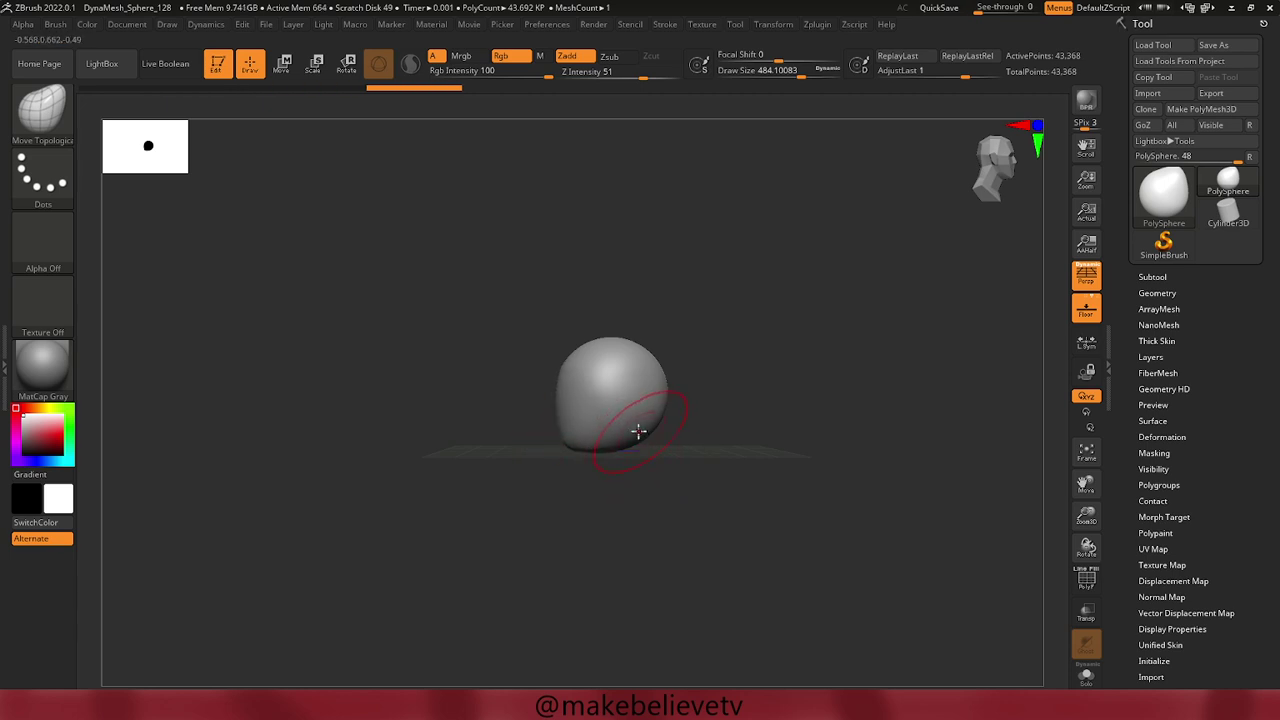
{"action": "key", "text": "ctrl+z"}
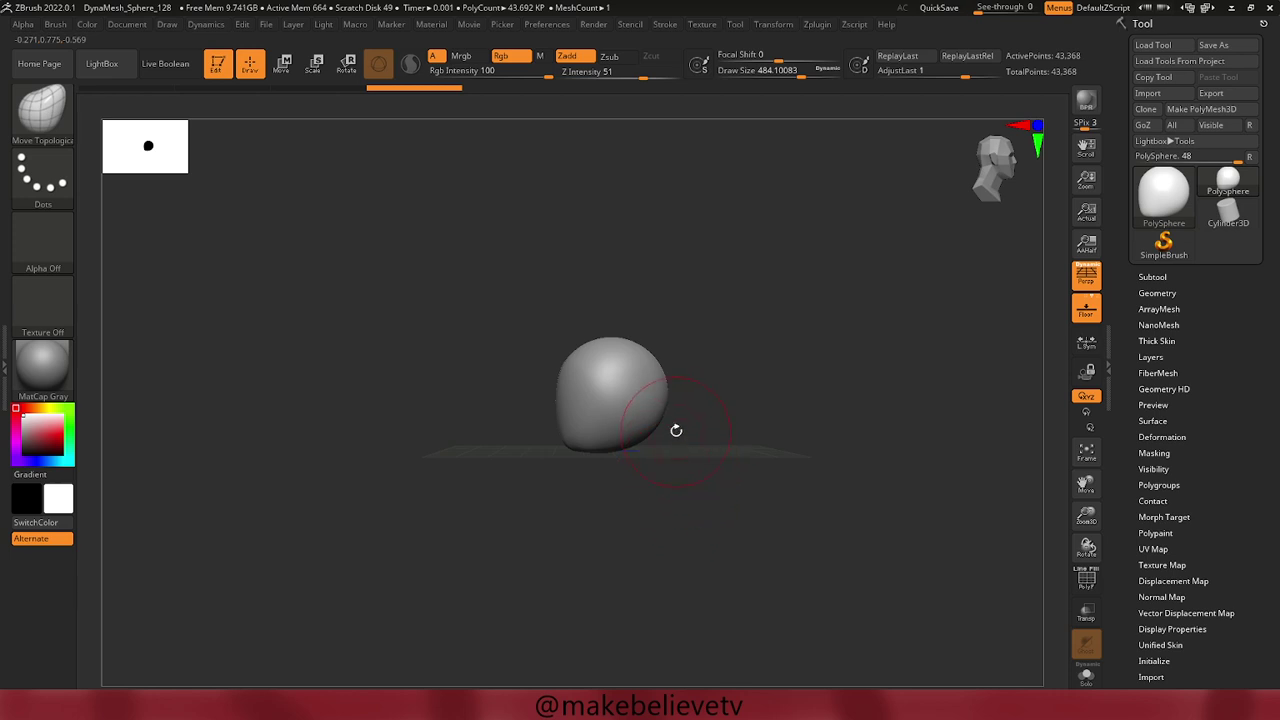
{"action": "mouse_move", "coordinate": [643, 400]}
{"action": "left_mouse_down"}
{"action": "mouse_move", "coordinate": [671, 429]}
{"action": "mouse_move", "coordinate": [653, 460]}
{"action": "left_mouse_up"}
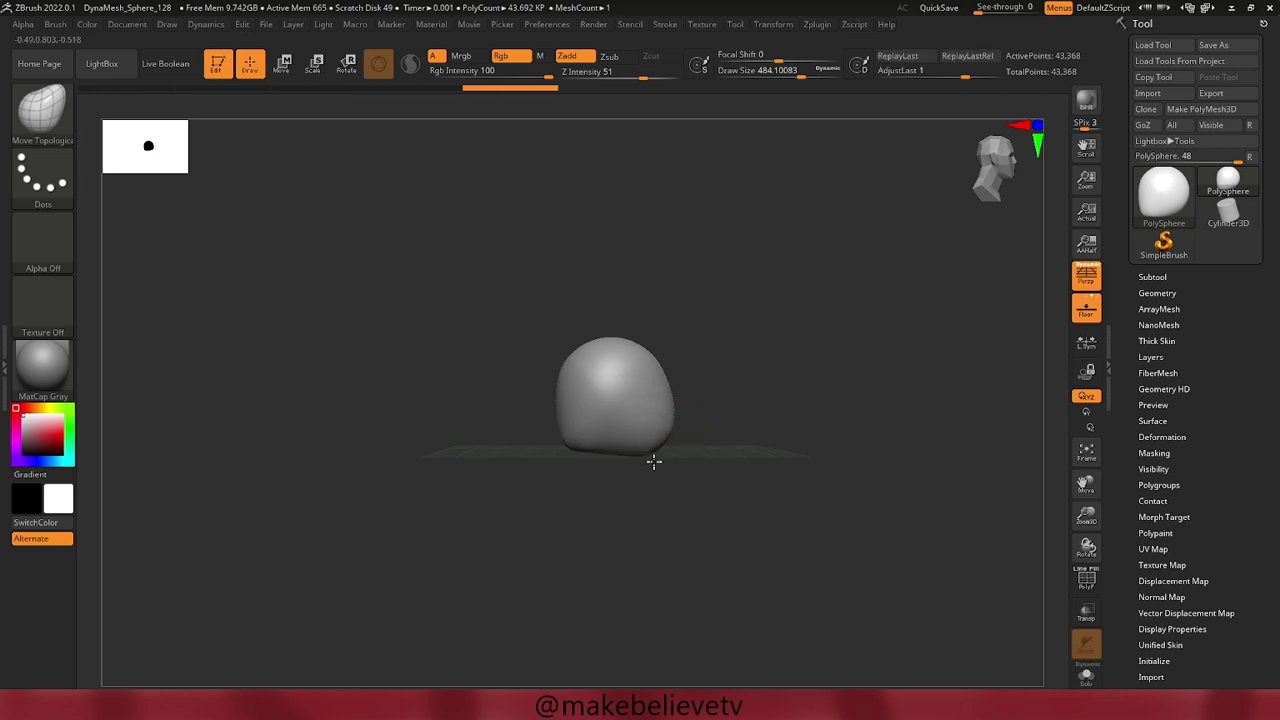
{"action": "mouse_move", "coordinate": [643, 395]}
{"action": "left_mouse_down"}
{"action": "mouse_move", "coordinate": [662, 368]}
{"action": "mouse_move", "coordinate": [691, 383]}
{"action": "mouse_move", "coordinate": [674, 400]}
{"action": "mouse_move", "coordinate": [585, 386]}
{"action": "mouse_move", "coordinate": [643, 406]}
{"action": "mouse_move", "coordinate": [694, 403]}
{"action": "mouse_move", "coordinate": [671, 354]}
{"action": "mouse_move", "coordinate": [633, 379]}
{"action": "mouse_move", "coordinate": [652, 378]}
{"action": "left_mouse_up"}
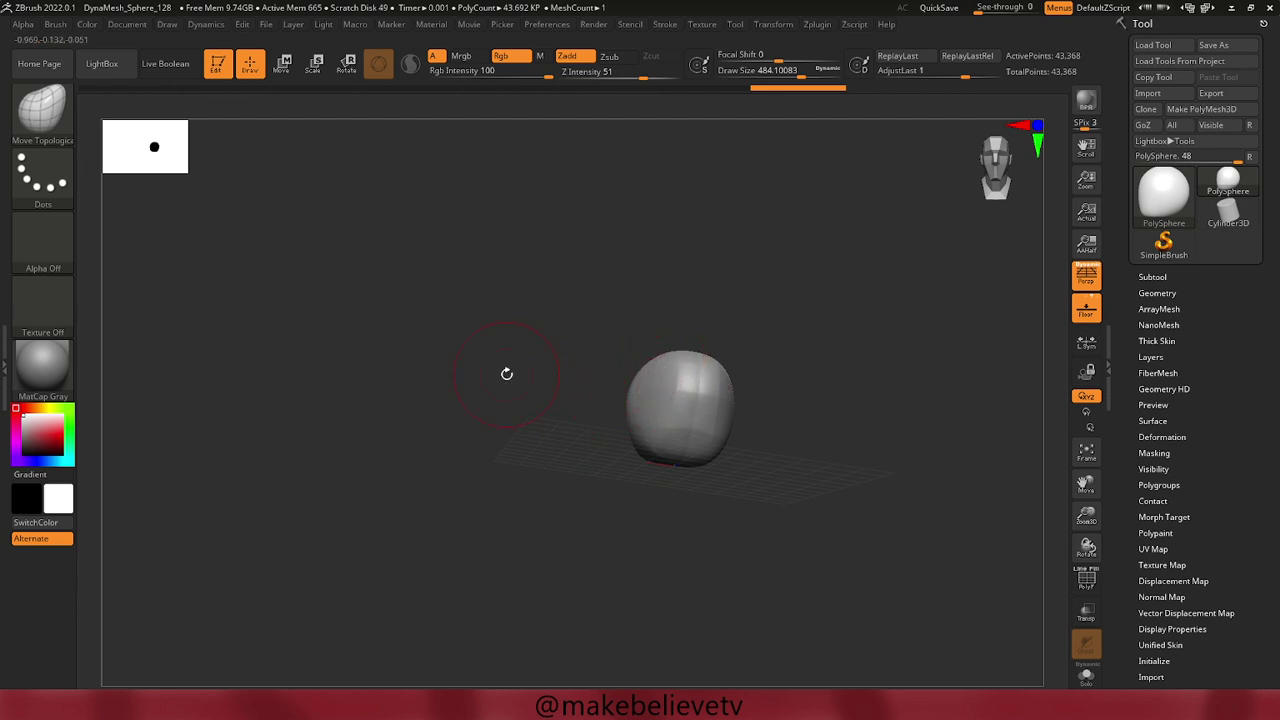
{"action": "mouse_move", "coordinate": [451, 371]}
{"action": "left_mouse_down"}
{"action": "mouse_move", "coordinate": [660, 385]}
{"action": "mouse_move", "coordinate": [594, 389]}
{"action": "mouse_move", "coordinate": [626, 389]}
{"action": "mouse_move", "coordinate": [637, 342]}
{"action": "left_mouse_up"}
{"action": "key", "text": "space"}
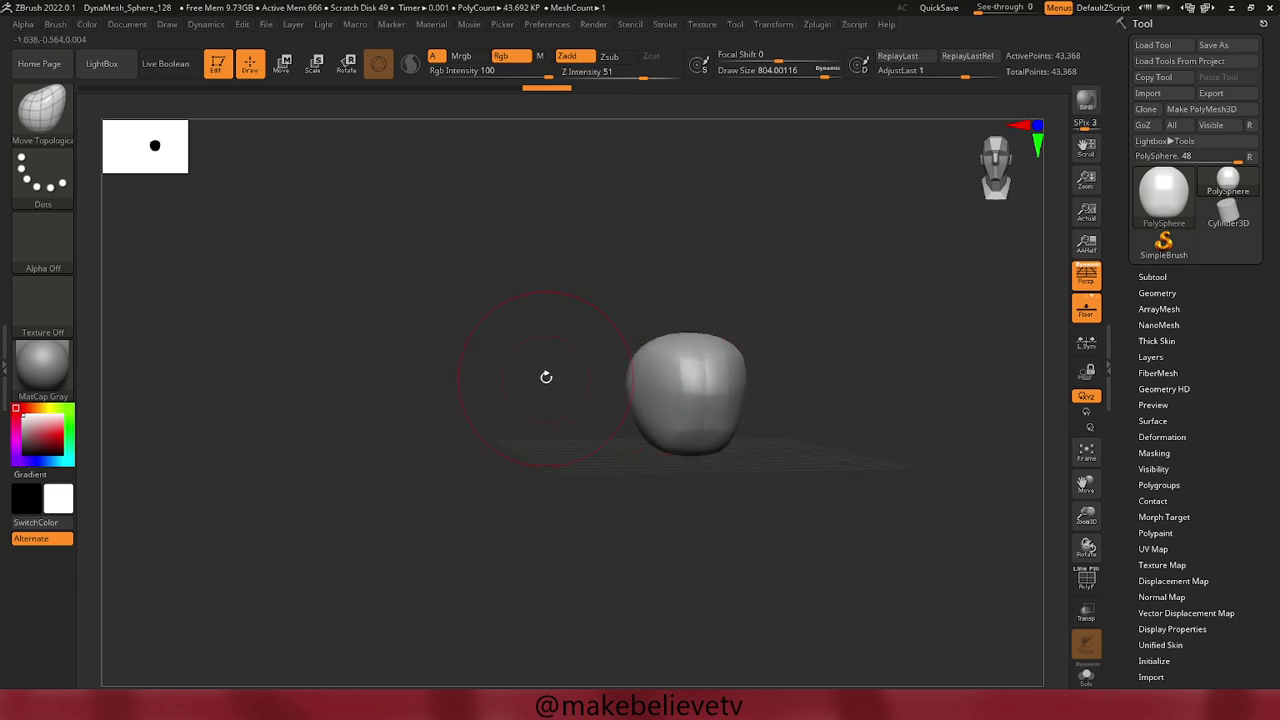
Bulge the lower part and right edge outward into a squat, boxy head of 43,368 points.
{"action": "mouse_move", "coordinate": [543, 374]}
{"action": "left_mouse_down"}
{"action": "mouse_move", "coordinate": [506, 360]}
{"action": "mouse_move", "coordinate": [538, 358]}
{"action": "mouse_move", "coordinate": [544, 372]}
{"action": "left_mouse_up"}
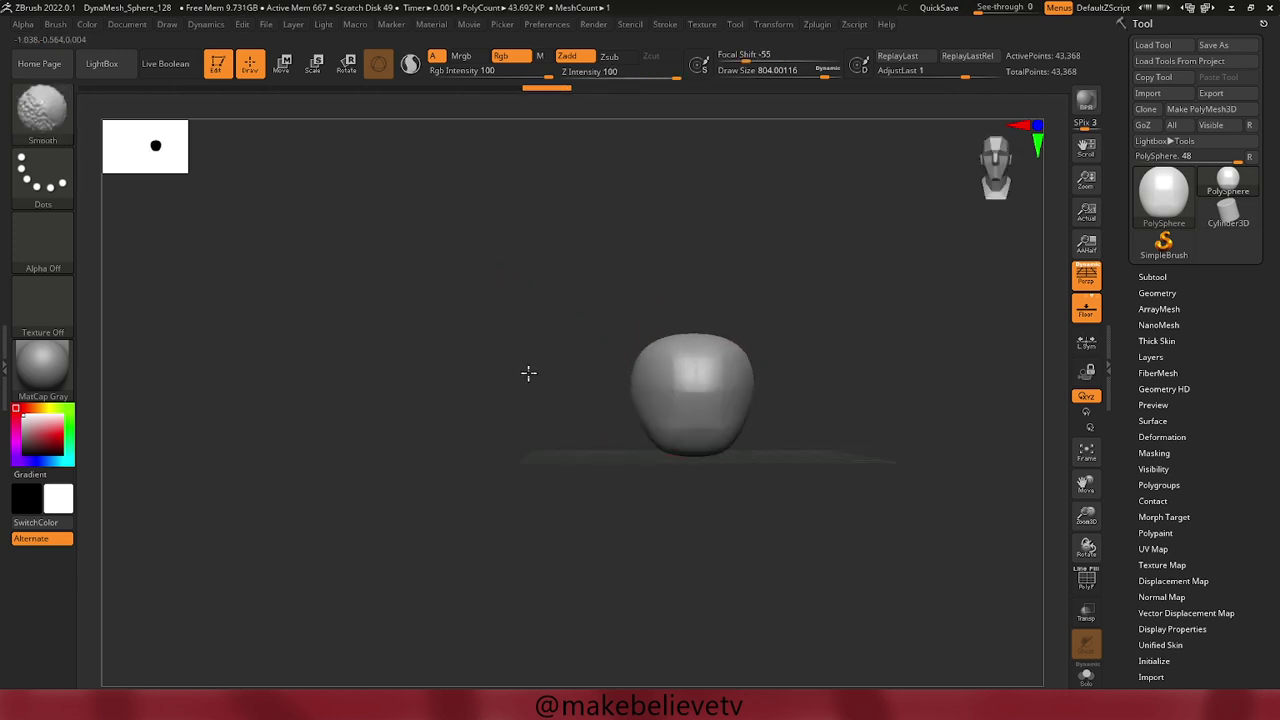
{"action": "mouse_move", "coordinate": [651, 429]}
{"action": "left_mouse_down"}
{"action": "mouse_move", "coordinate": [629, 438]}
{"action": "mouse_move", "coordinate": [571, 420]}
{"action": "mouse_move", "coordinate": [603, 426]}
{"action": "left_mouse_up"}
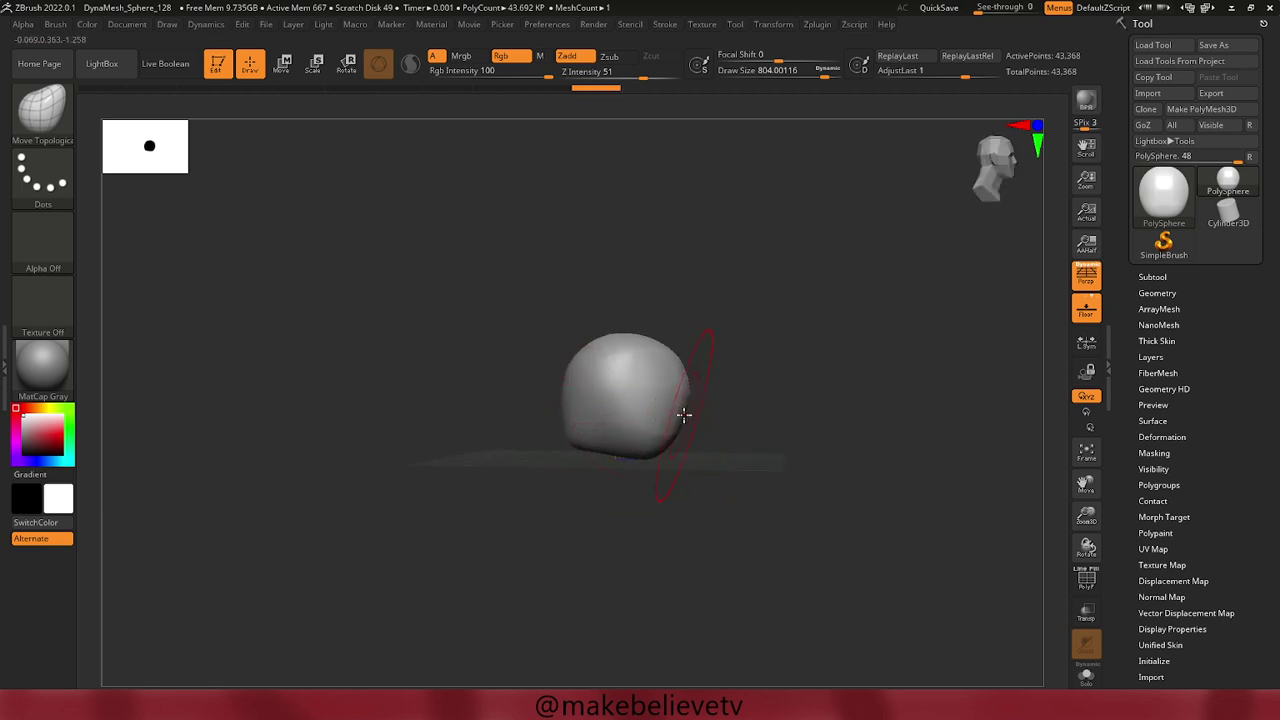
{"action": "mouse_move", "coordinate": [664, 445]}
{"action": "left_mouse_down"}
{"action": "mouse_move", "coordinate": [684, 447]}
{"action": "mouse_move", "coordinate": [690, 425]}
{"action": "left_mouse_up"}
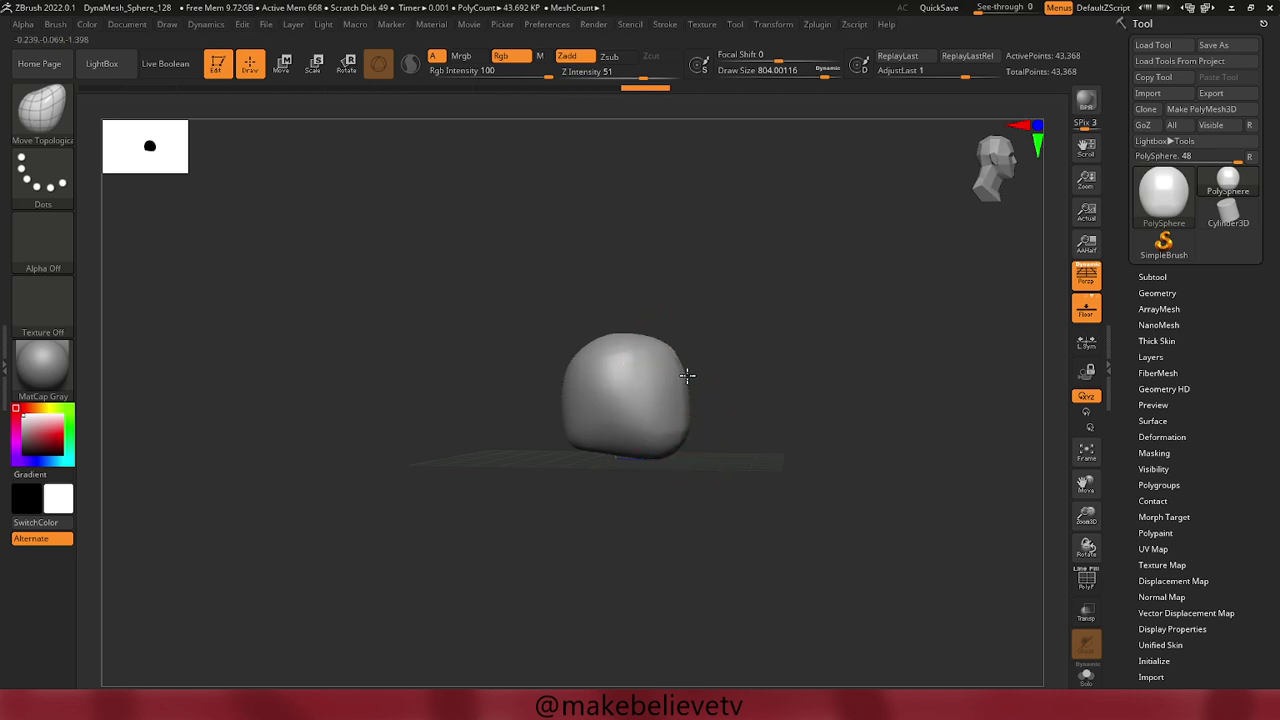
{"action": "left_click_drag", "start_coordinate": [690, 365], "coordinate": [694, 366]}
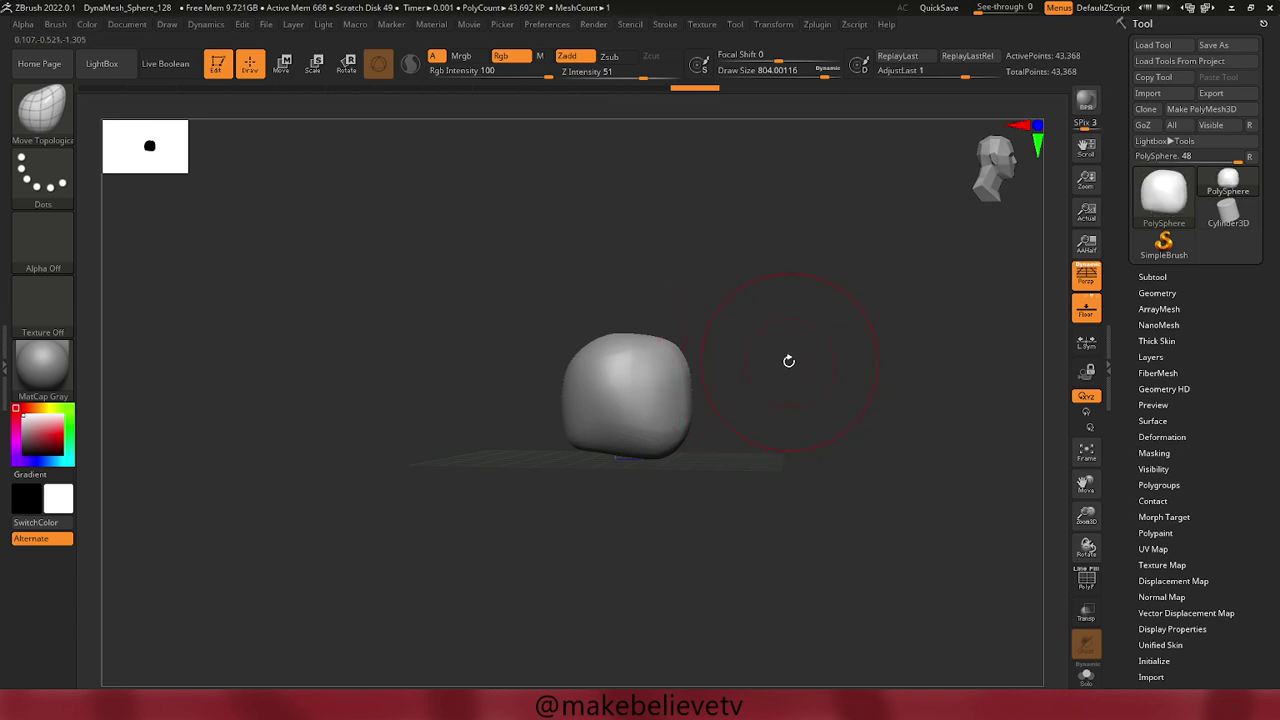
{"action": "mouse_move", "coordinate": [788, 360]}
{"action": "left_mouse_down"}
{"action": "mouse_move", "coordinate": [729, 343]}
{"action": "mouse_move", "coordinate": [720, 294]}
{"action": "mouse_move", "coordinate": [717, 237]}
{"action": "mouse_move", "coordinate": [768, 189]}
{"action": "mouse_move", "coordinate": [811, 200]}
{"action": "mouse_move", "coordinate": [814, 420]}
{"action": "mouse_move", "coordinate": [766, 394]}
{"action": "mouse_move", "coordinate": [763, 327]}
{"action": "mouse_move", "coordinate": [780, 277]}
{"action": "mouse_move", "coordinate": [763, 334]}
{"action": "mouse_move", "coordinate": [706, 366]}
{"action": "mouse_move", "coordinate": [733, 366]}
{"action": "left_mouse_up"}
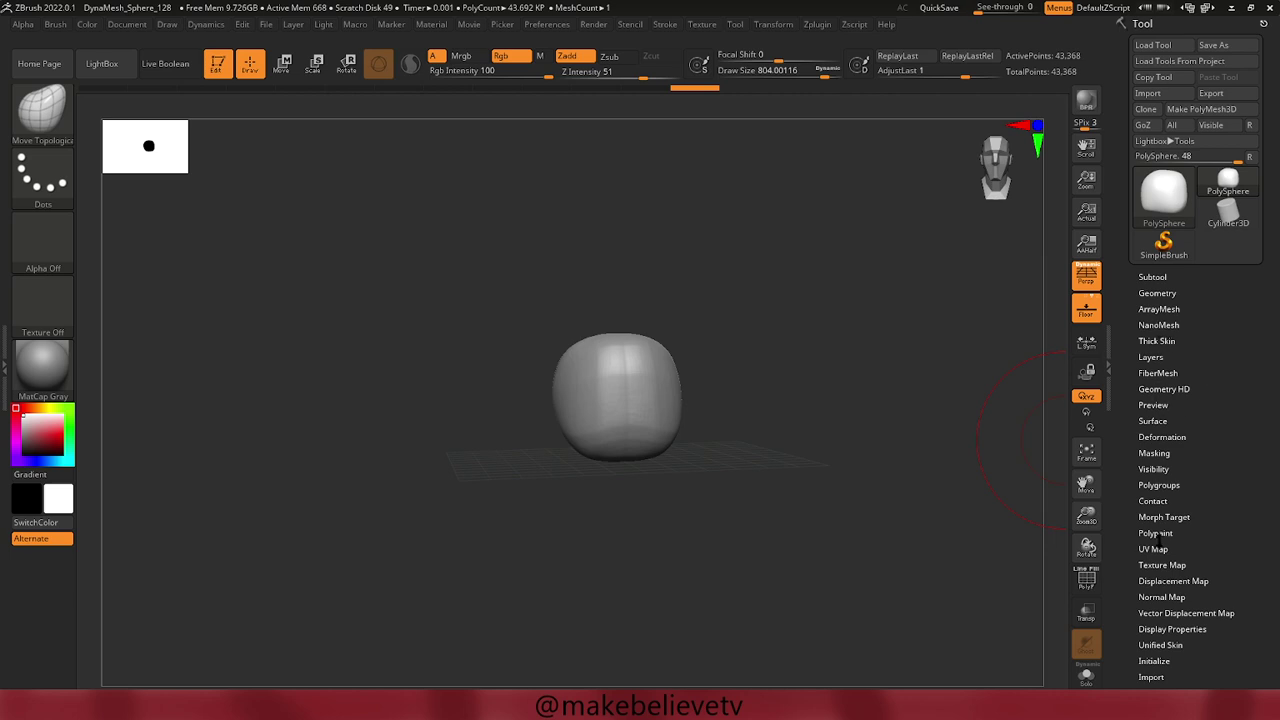
{"action": "left_click_drag", "start_coordinate": [1134, 542], "coordinate": [1124, 436]}
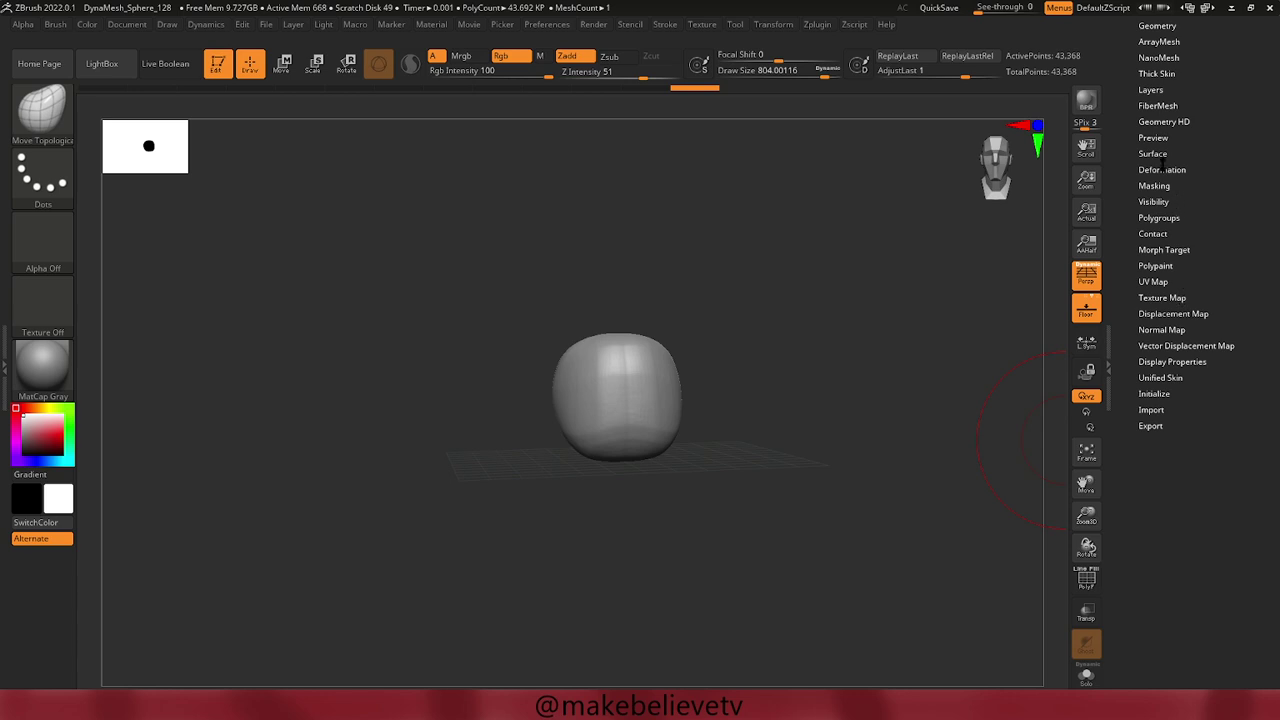
Expand Tool > Deformation, turn on the polyframe wireframe, and test a downward stretch of the mesh.
{"action": "left_click", "coordinate": [1162, 169]}
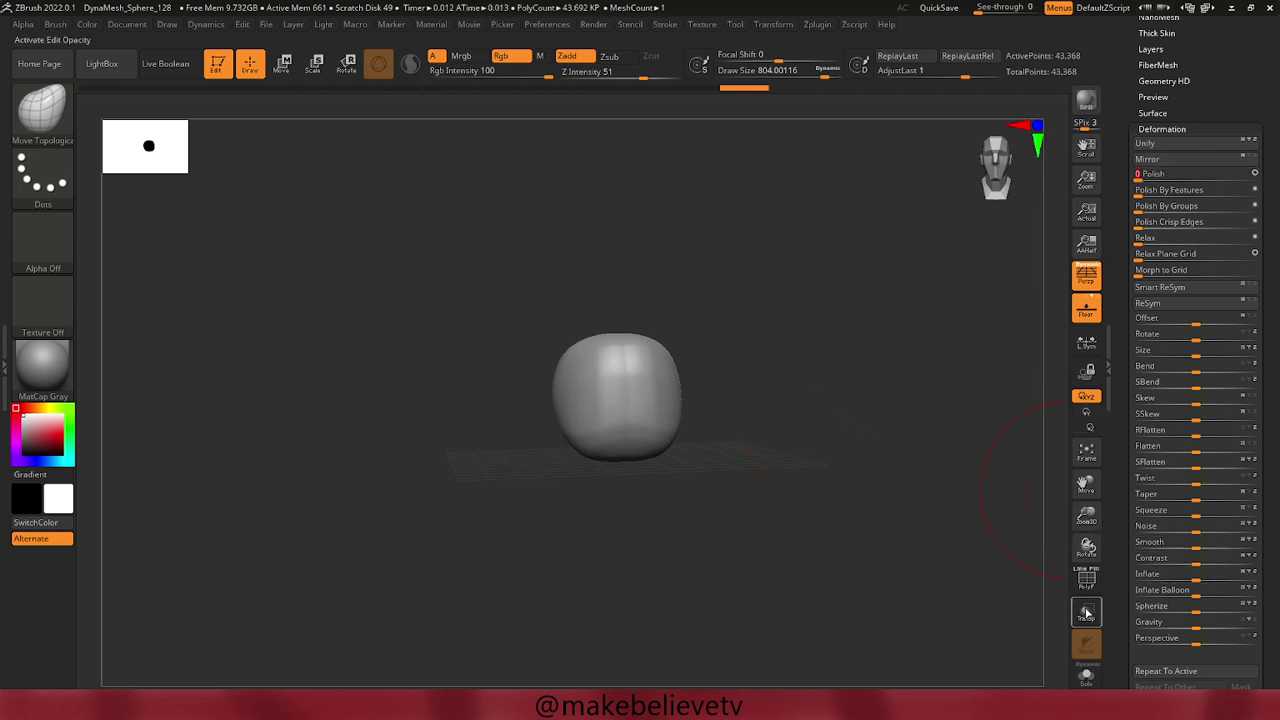
{"action": "left_click", "coordinate": [1087, 579]}
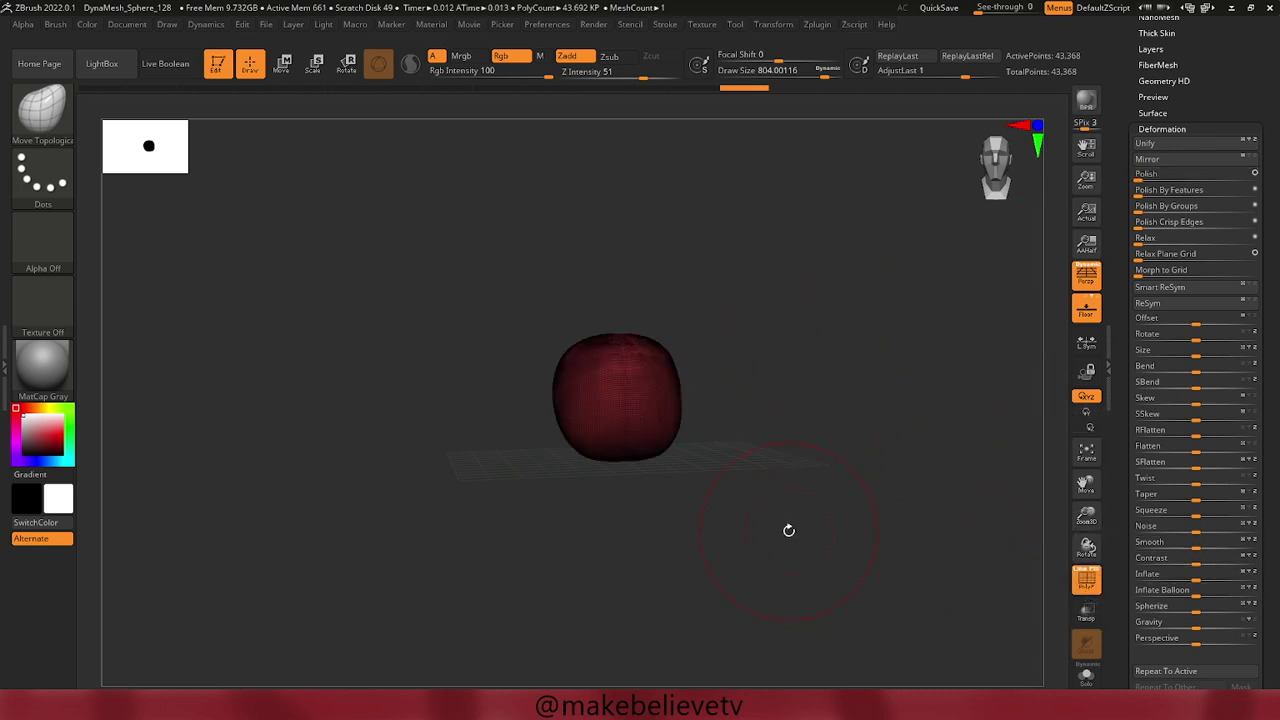
{"action": "mouse_move", "coordinate": [788, 530]}
{"action": "left_mouse_down"}
{"action": "mouse_move", "coordinate": [846, 500]}
{"action": "mouse_move", "coordinate": [825, 499]}
{"action": "left_mouse_up"}
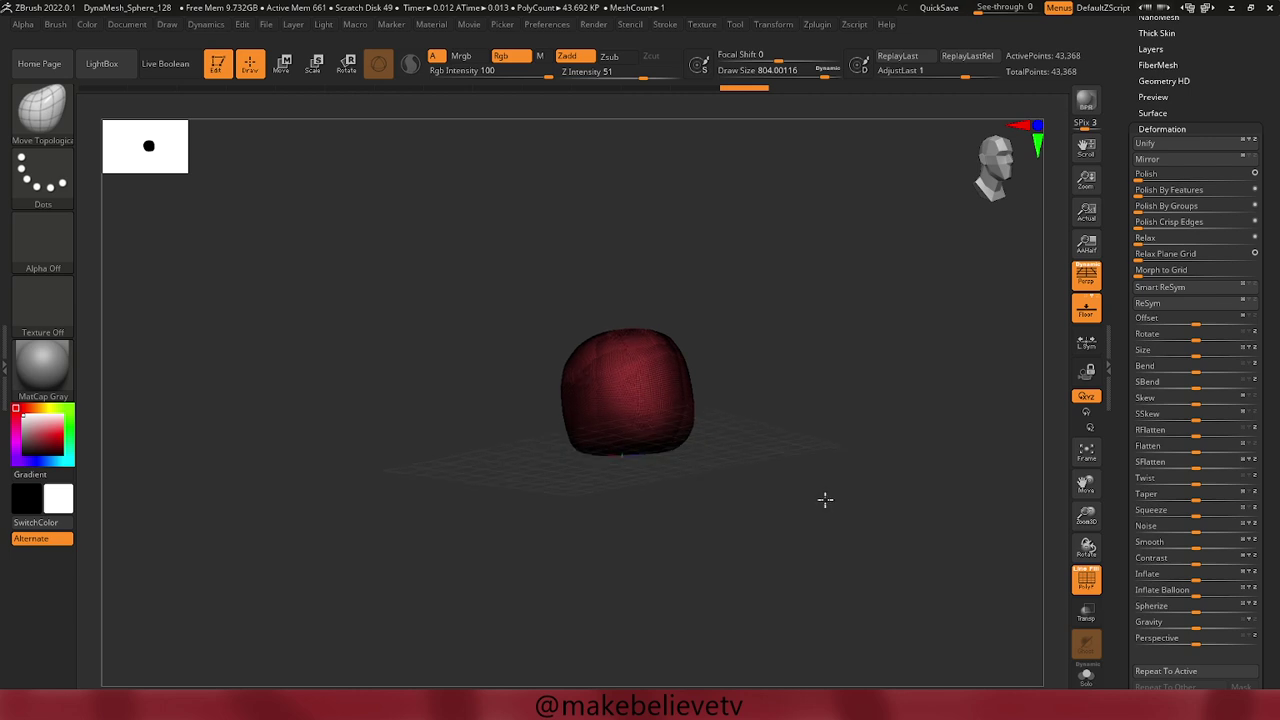
{"action": "left_click_drag", "start_coordinate": [570, 576], "coordinate": [554, 520]}
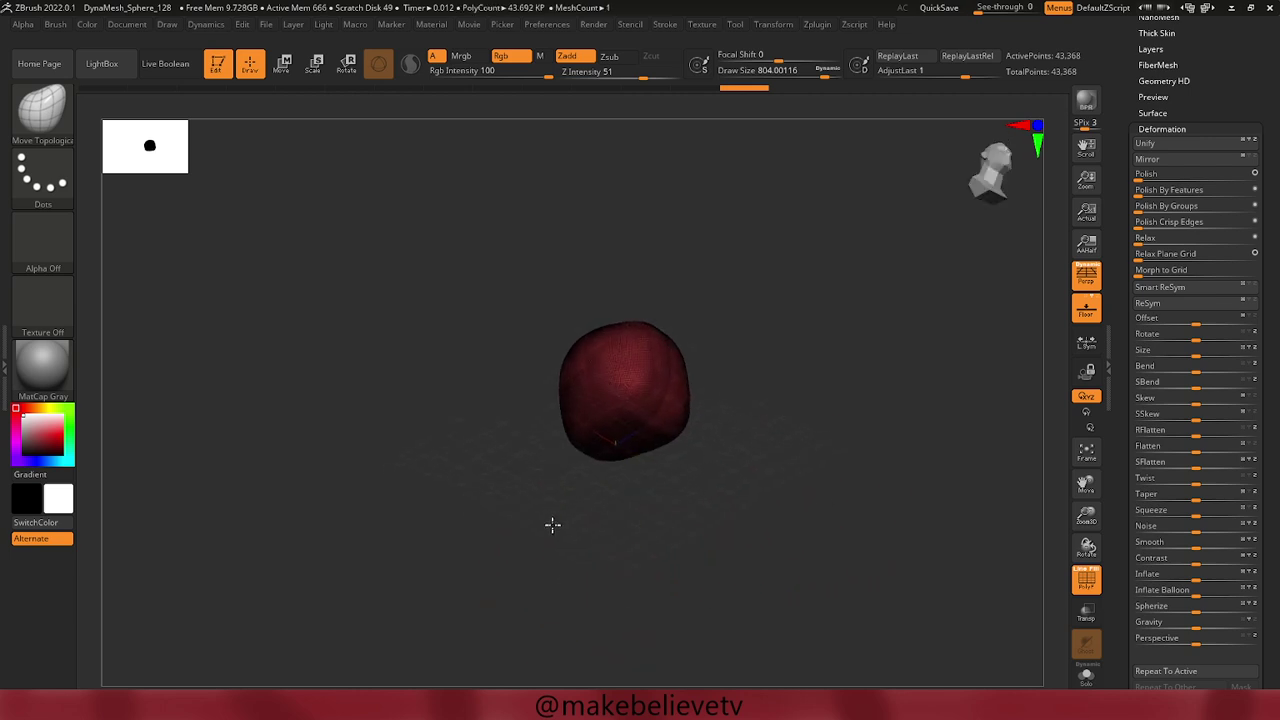
{"action": "left_click_drag", "start_coordinate": [600, 451], "coordinate": [616, 538]}
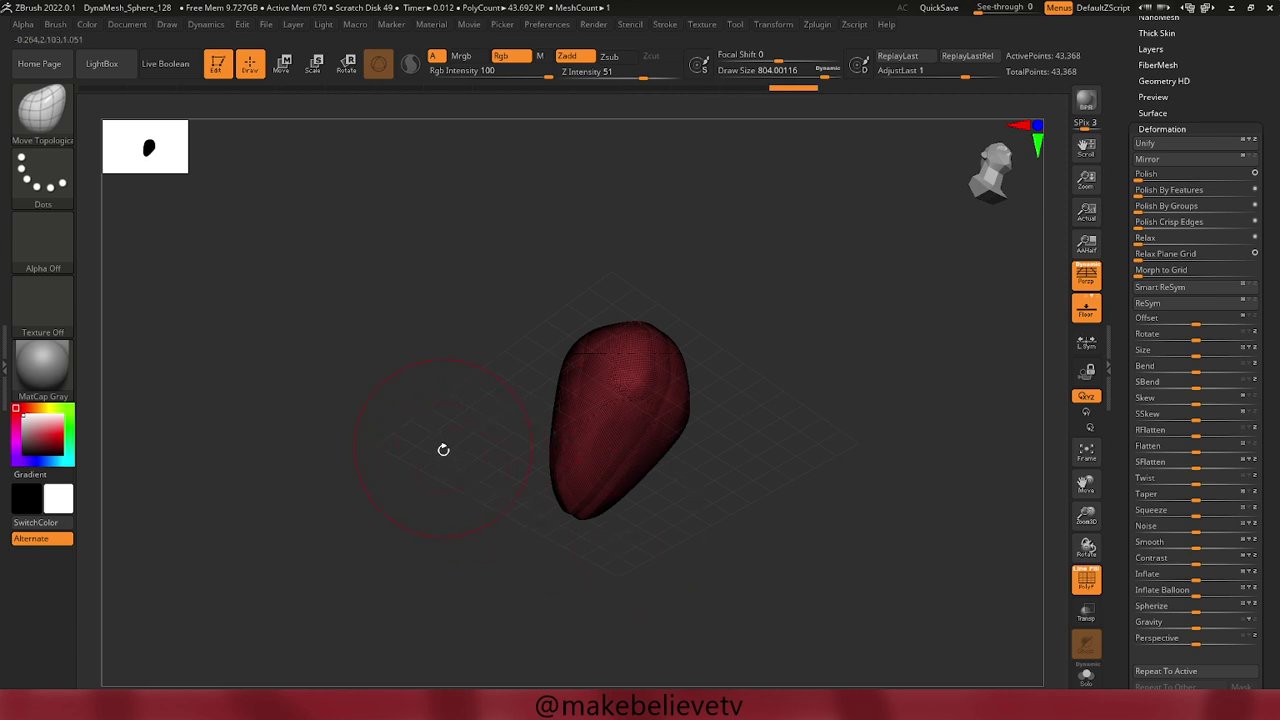
{"action": "left_click_drag", "start_coordinate": [443, 450], "coordinate": [448, 484]}
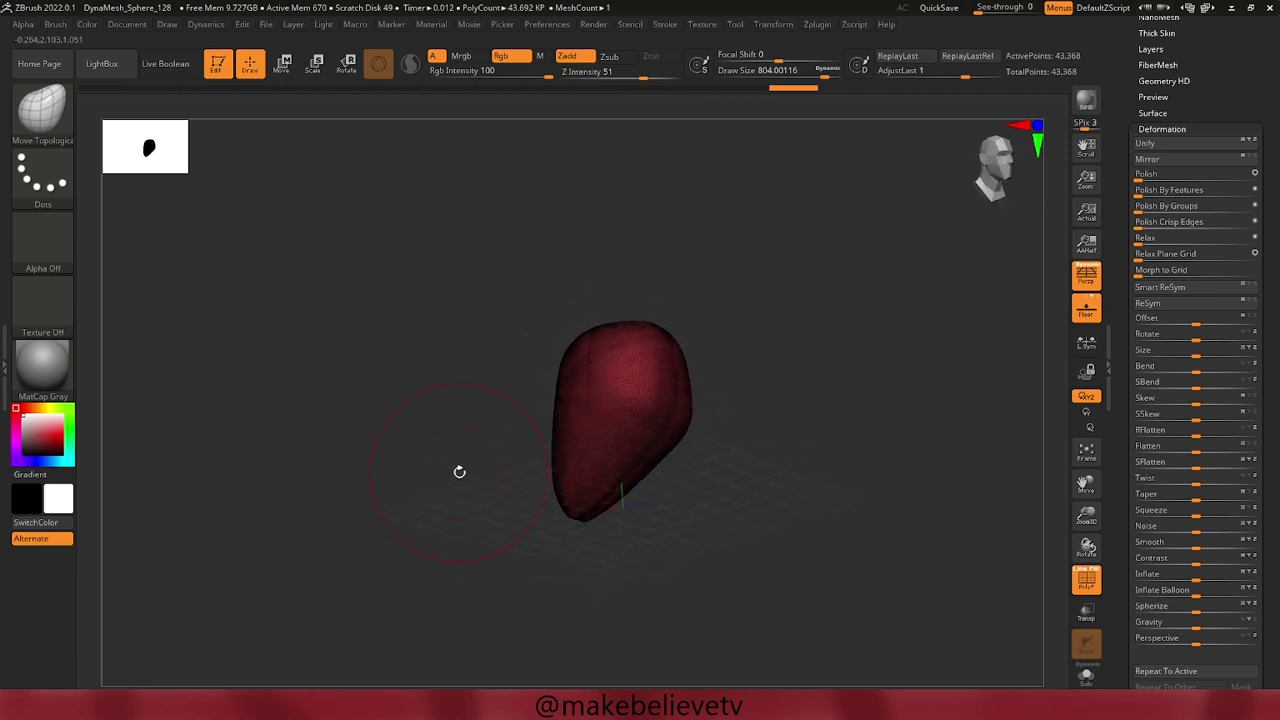
{"action": "left_click_drag", "start_coordinate": [459, 471], "coordinate": [457, 474], "text": "shift"}
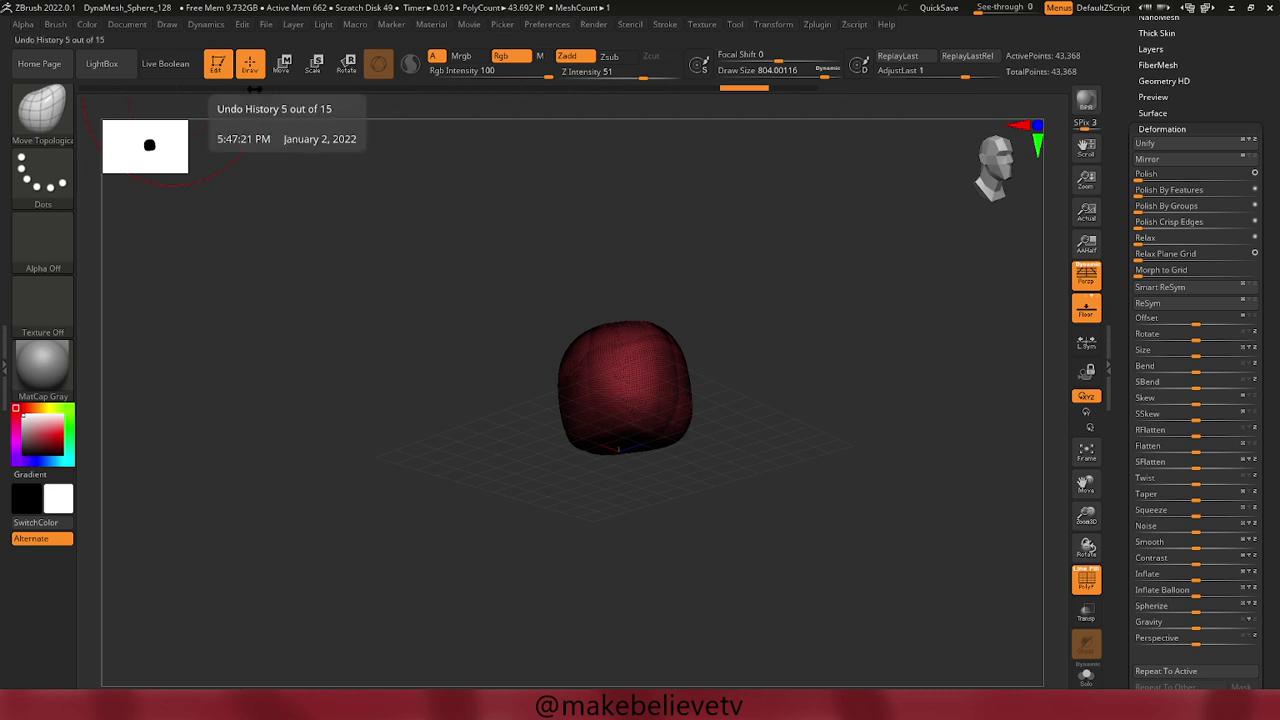
Pick the SnakeHook brush from the S brushes and dismiss the Sculptris Pro notice.
{"action": "left_click", "coordinate": [38, 120]}
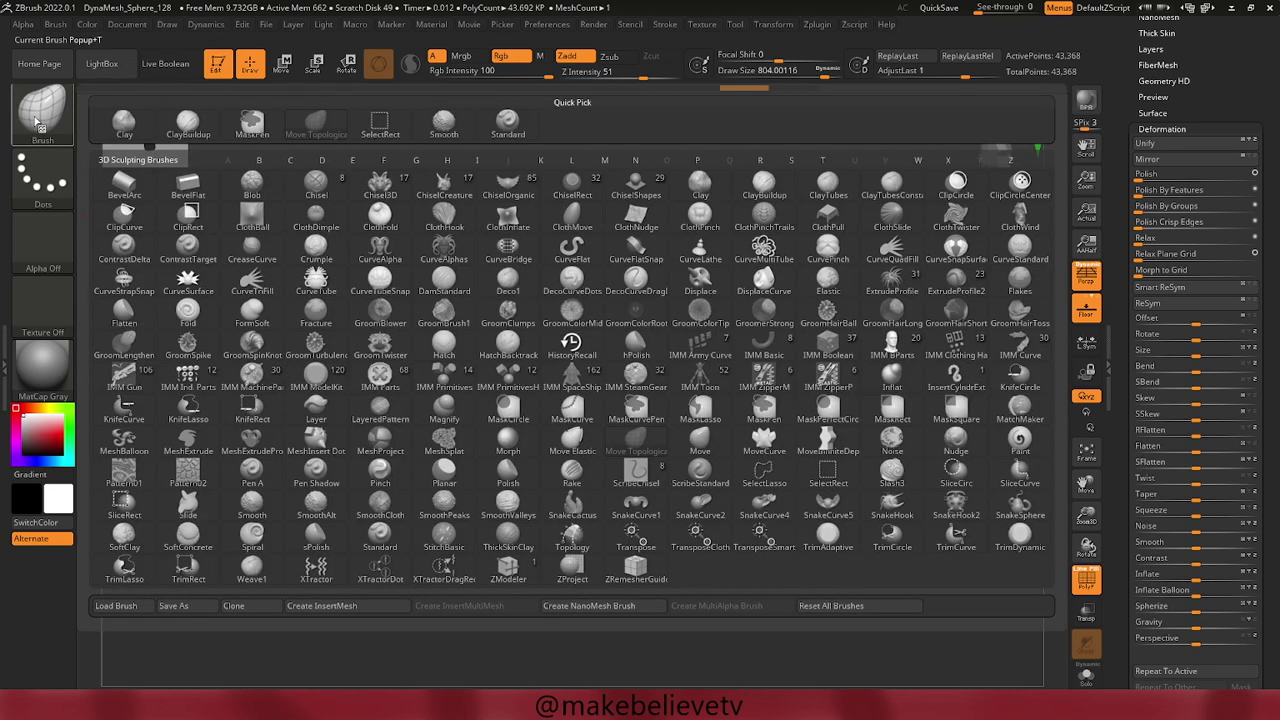
{"action": "key", "text": "s"}
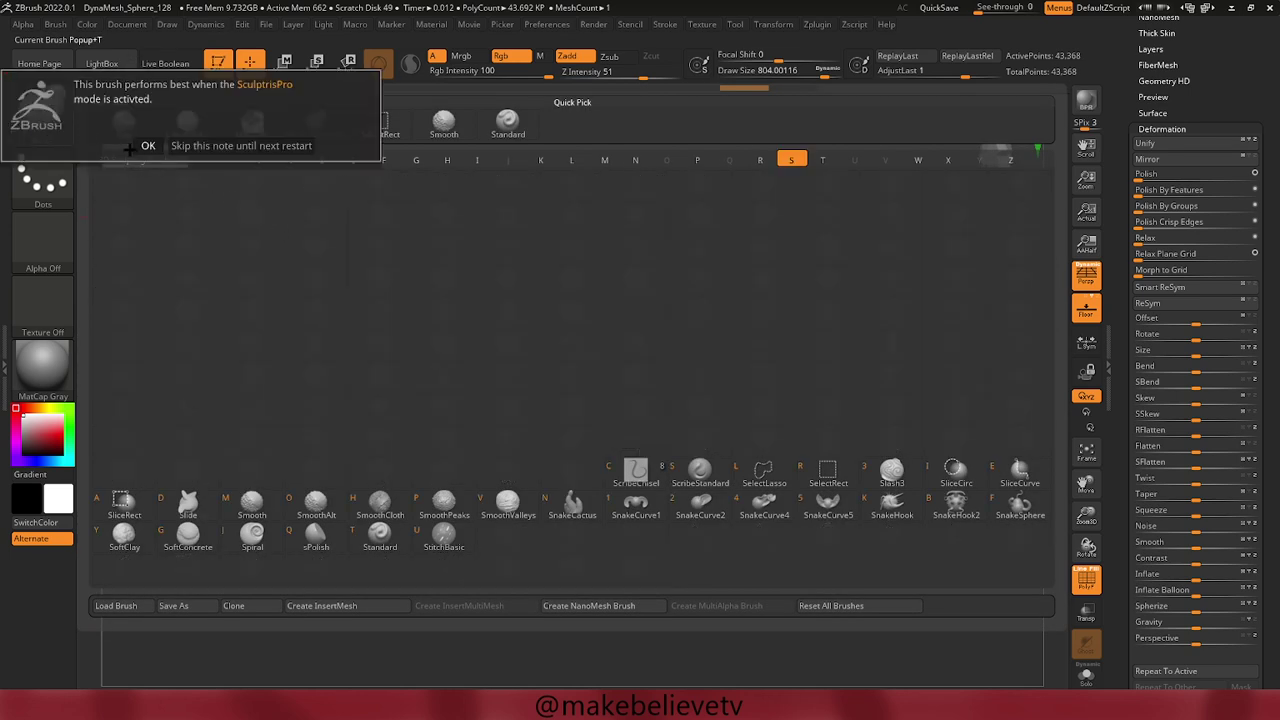
{"action": "left_click", "coordinate": [146, 145]}
{"action": "key", "text": "k"}
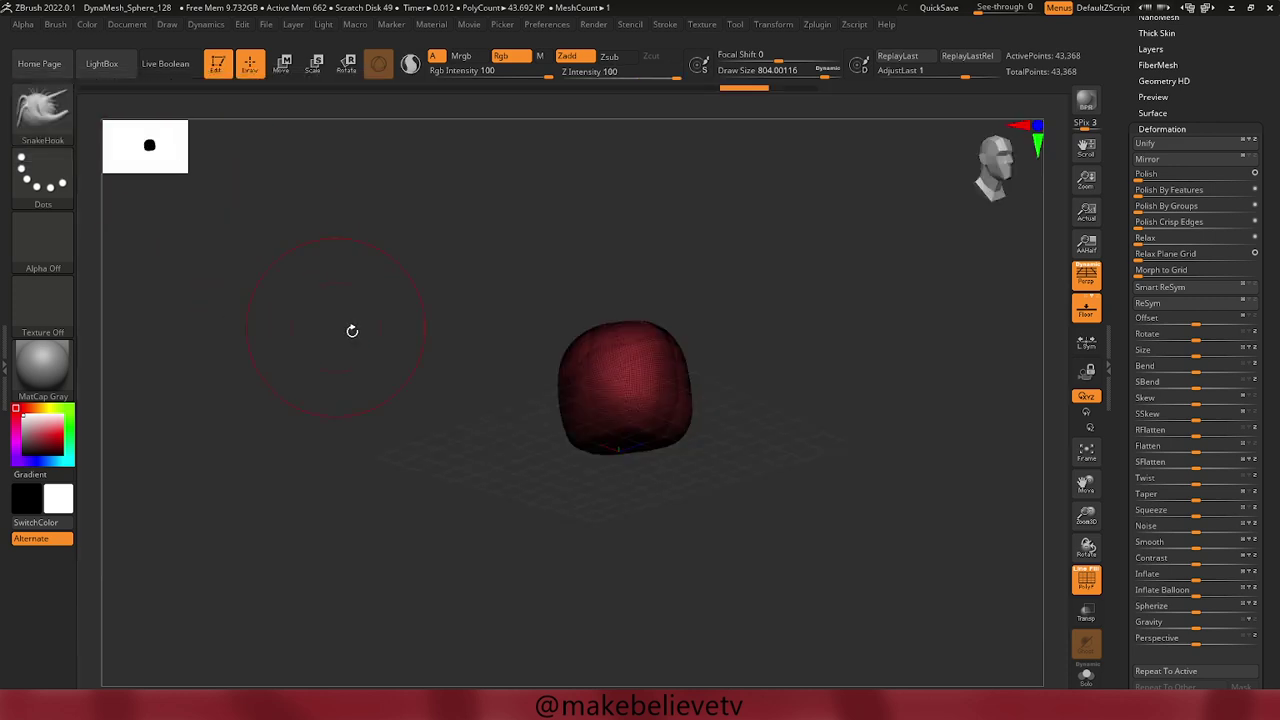
{"action": "mouse_move", "coordinate": [446, 337]}
{"action": "left_mouse_down"}
{"action": "mouse_move", "coordinate": [366, 343]}
{"action": "mouse_move", "coordinate": [414, 331]}
{"action": "left_mouse_up"}
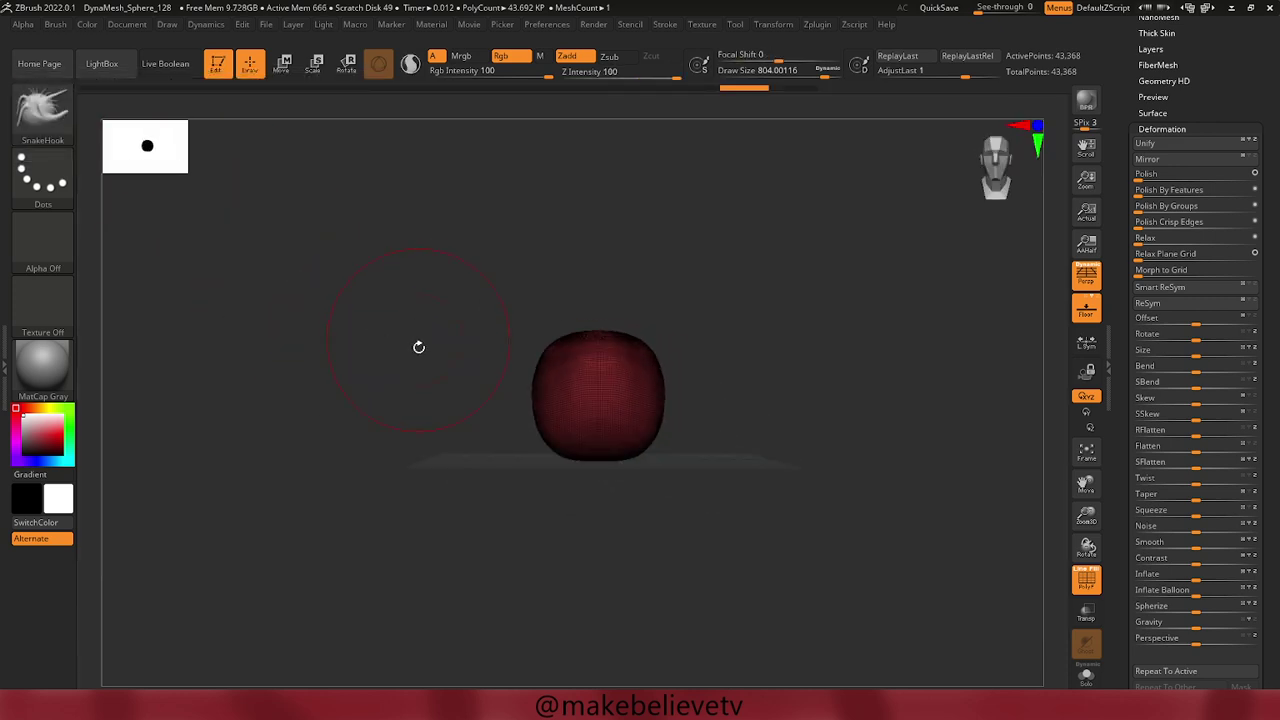
{"action": "mouse_move", "coordinate": [358, 400]}
{"action": "left_mouse_down"}
{"action": "mouse_move", "coordinate": [380, 406]}
{"action": "mouse_move", "coordinate": [426, 380]}
{"action": "left_mouse_up"}
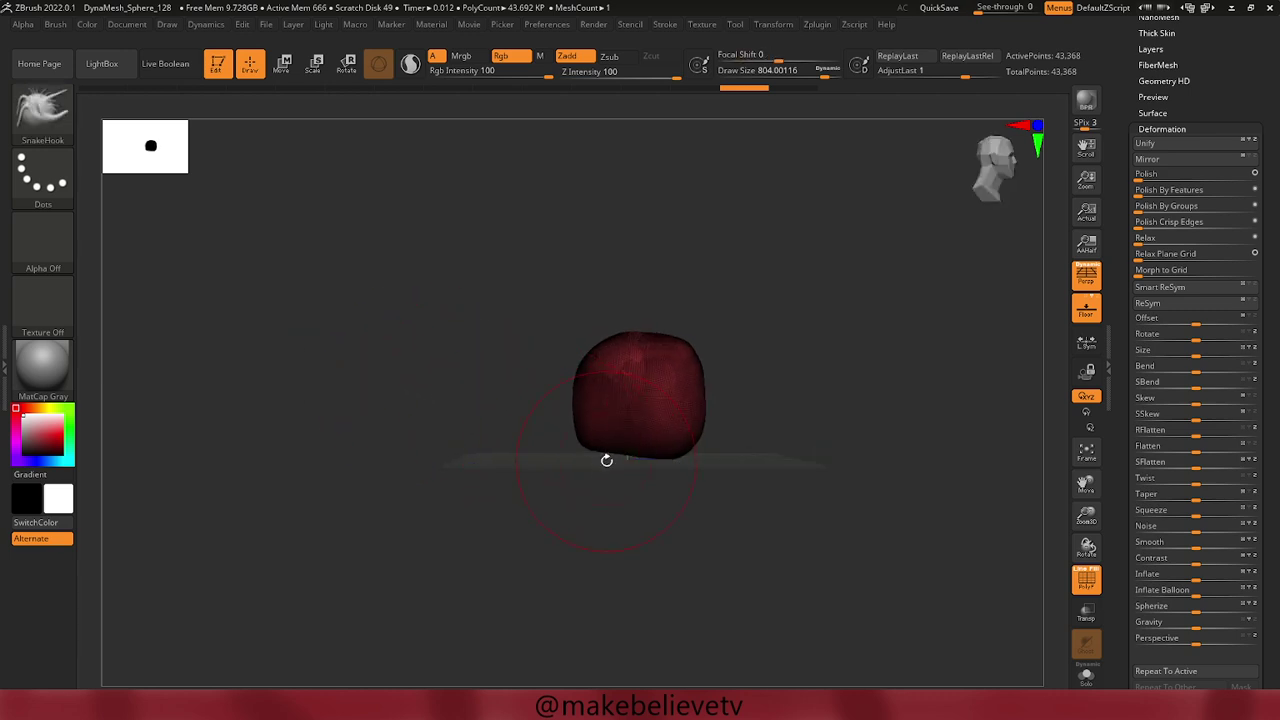
{"action": "key", "text": "space"}
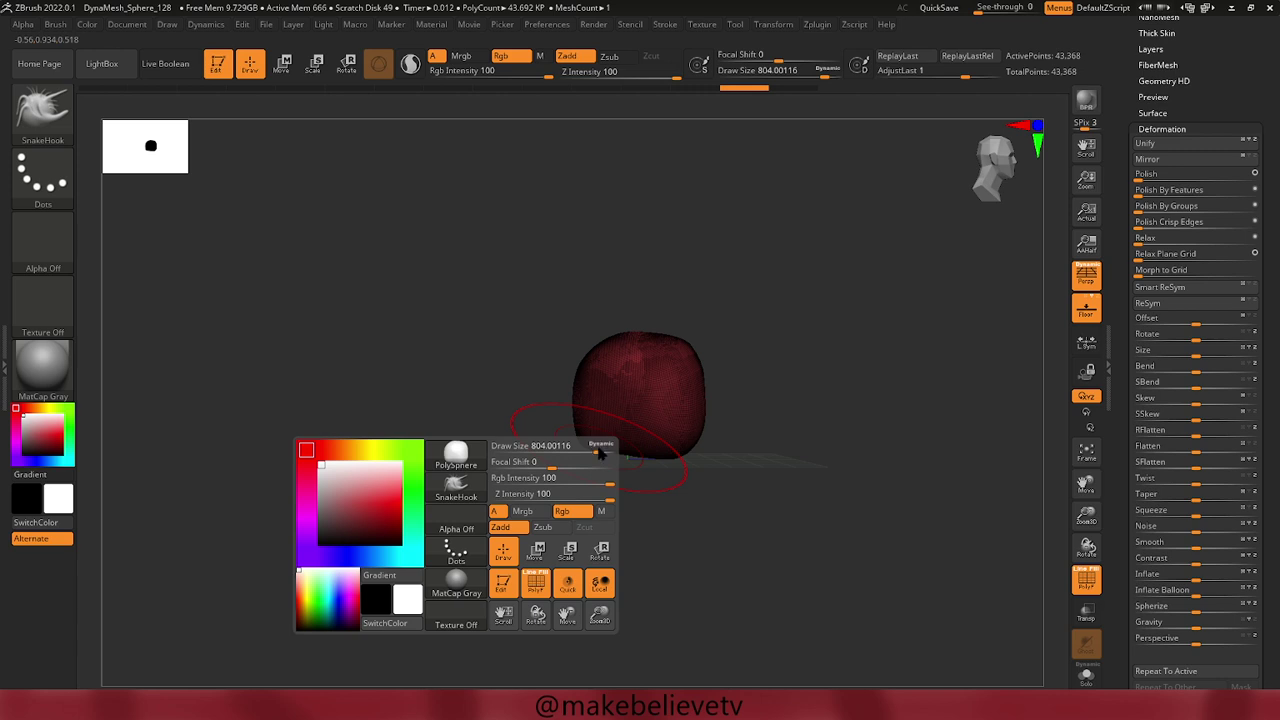
At Draw Size about 468, pull a hooked lobe down from the sphere's lower left.
{"action": "left_click_drag", "start_coordinate": [598, 452], "coordinate": [572, 448]}
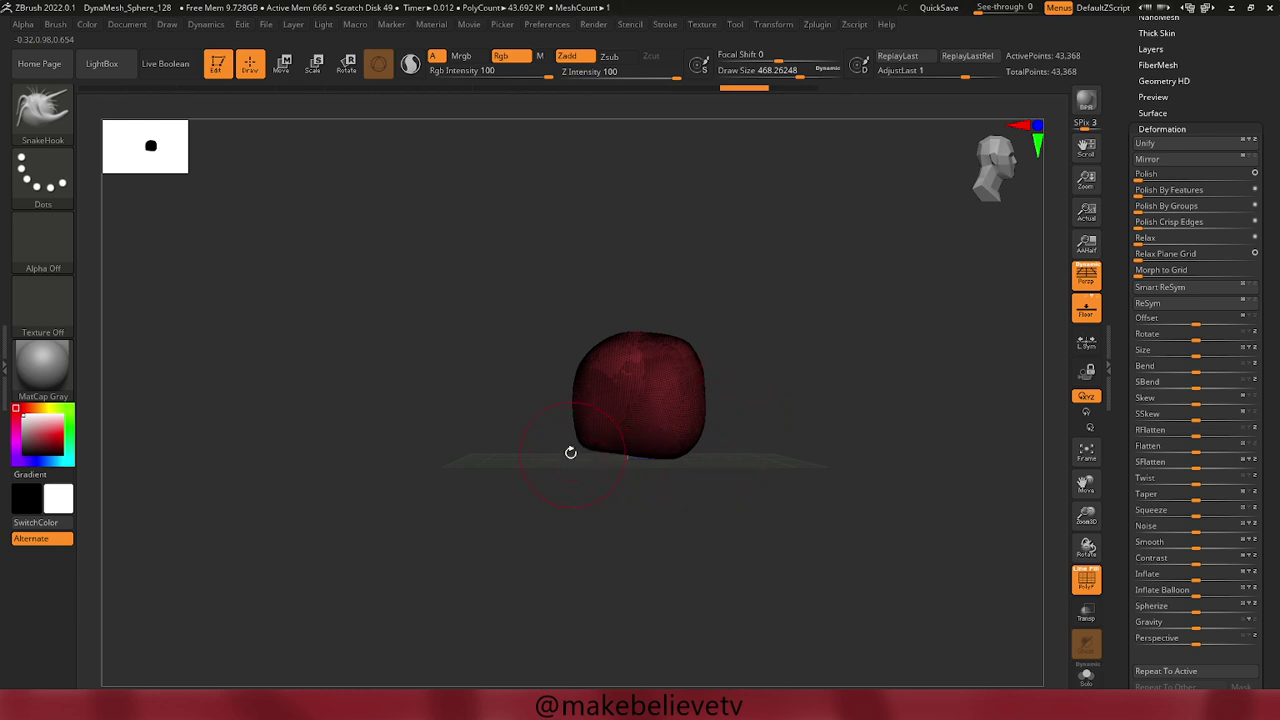
{"action": "left_click_drag", "start_coordinate": [503, 431], "coordinate": [500, 380]}
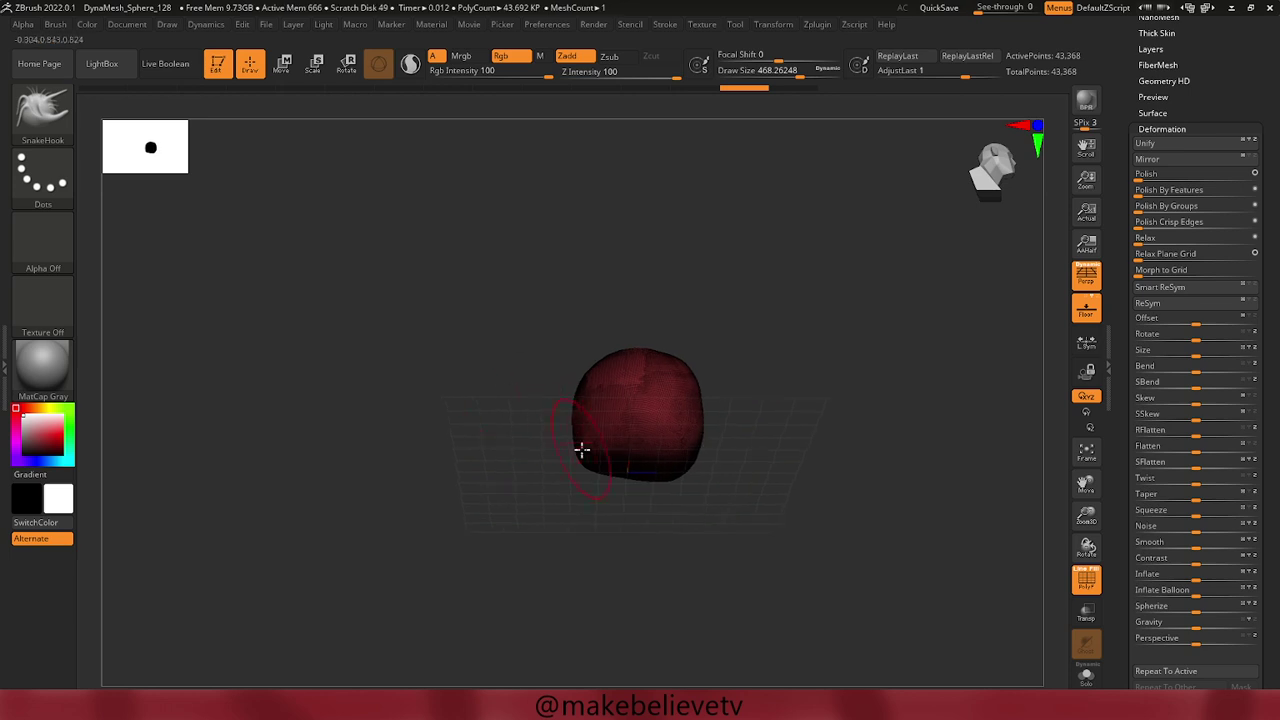
{"action": "mouse_move", "coordinate": [596, 461]}
{"action": "left_mouse_down"}
{"action": "mouse_move", "coordinate": [597, 489]}
{"action": "mouse_move", "coordinate": [720, 517]}
{"action": "mouse_move", "coordinate": [675, 531]}
{"action": "left_mouse_up"}
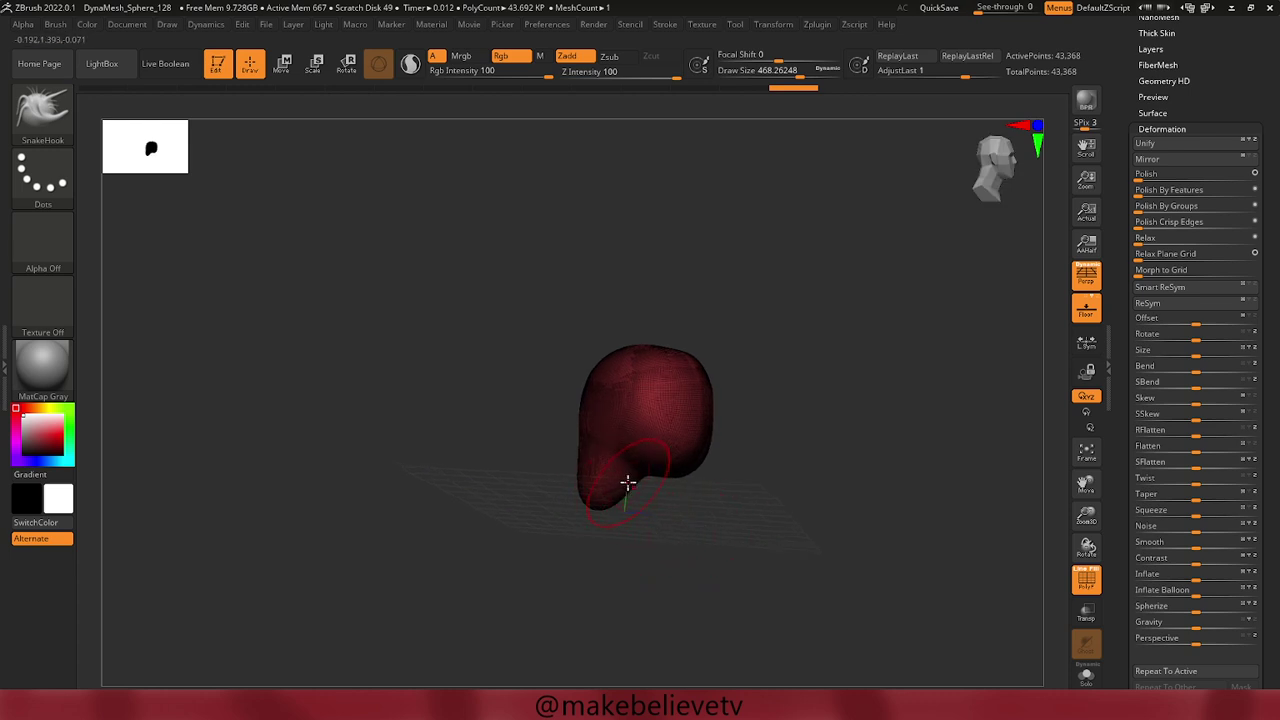
{"action": "left_click_drag", "start_coordinate": [627, 483], "coordinate": [614, 477]}
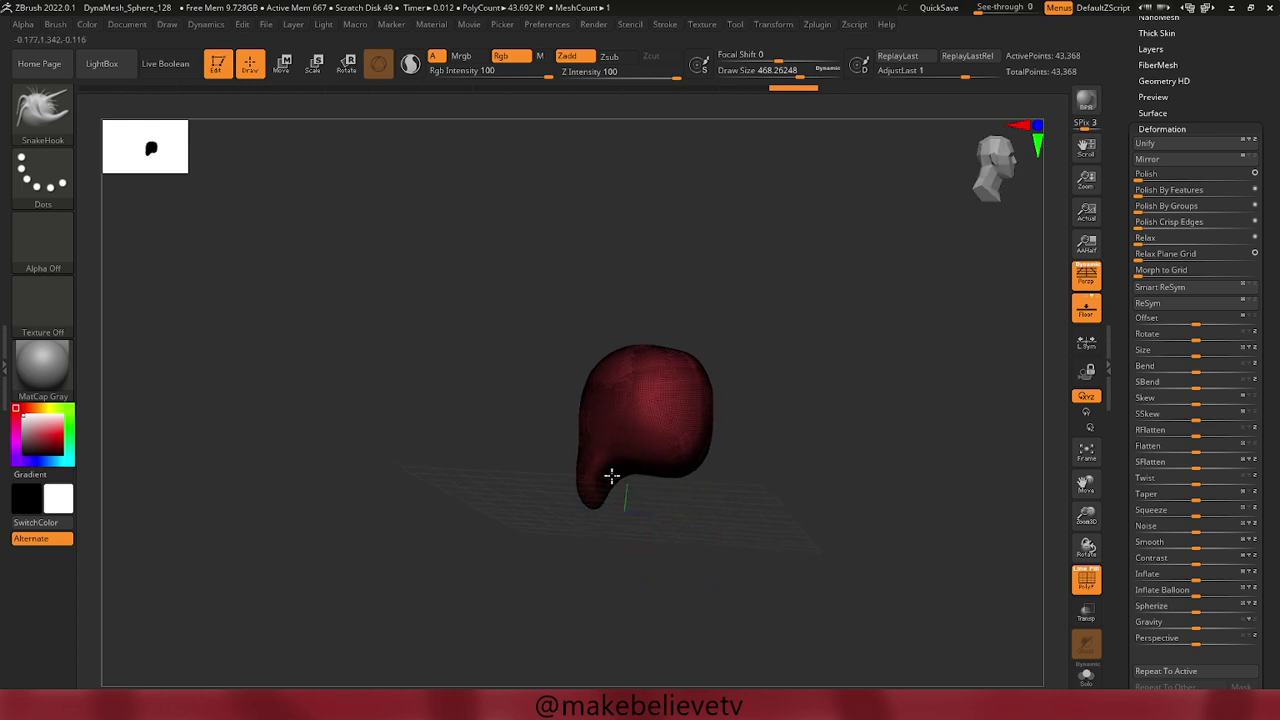
{"action": "mouse_move", "coordinate": [487, 445]}
{"action": "left_mouse_down"}
{"action": "mouse_move", "coordinate": [576, 491]}
{"action": "mouse_move", "coordinate": [480, 483]}
{"action": "left_mouse_up"}
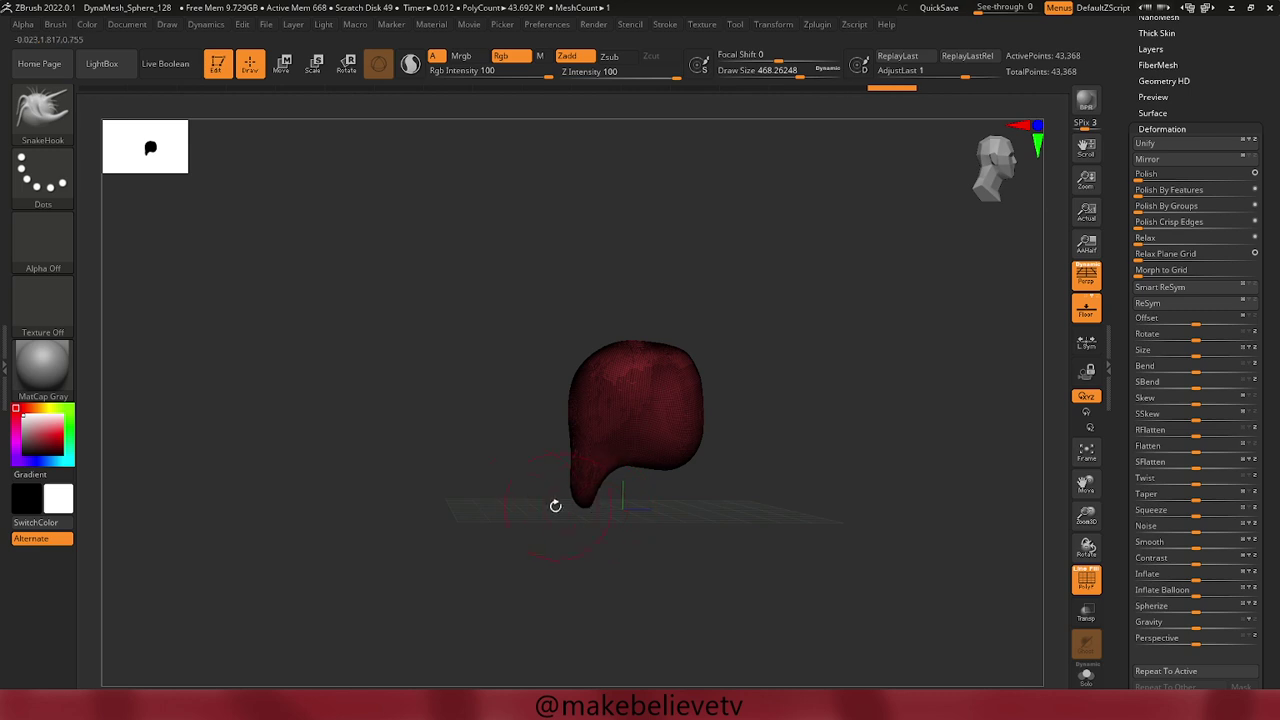
{"action": "mouse_move", "coordinate": [555, 505]}
{"action": "left_mouse_down"}
{"action": "mouse_move", "coordinate": [503, 489]}
{"action": "mouse_move", "coordinate": [591, 506]}
{"action": "mouse_move", "coordinate": [507, 490]}
{"action": "left_mouse_up"}
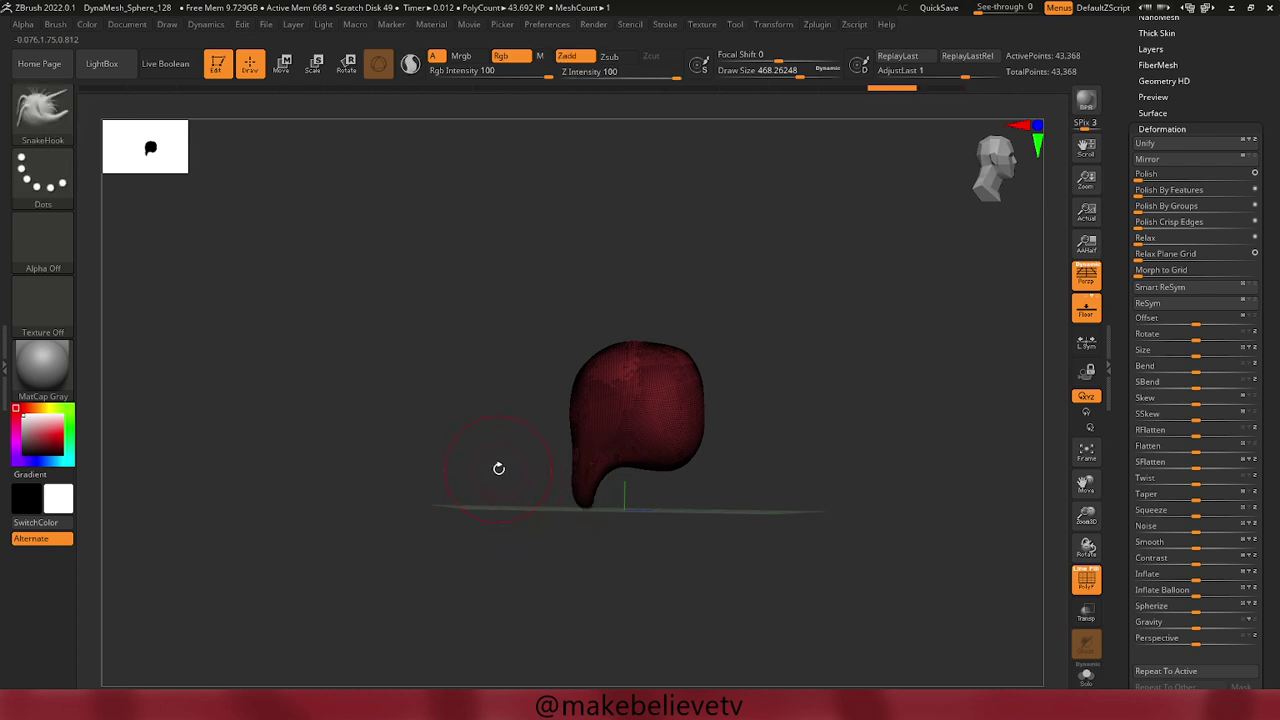
{"action": "key", "text": "shift"}
Smooth the hooked mesh, then roll back to an earlier Undo History state.
{"action": "left_click_drag", "start_coordinate": [480, 451], "coordinate": [466, 437], "text": "shift"}
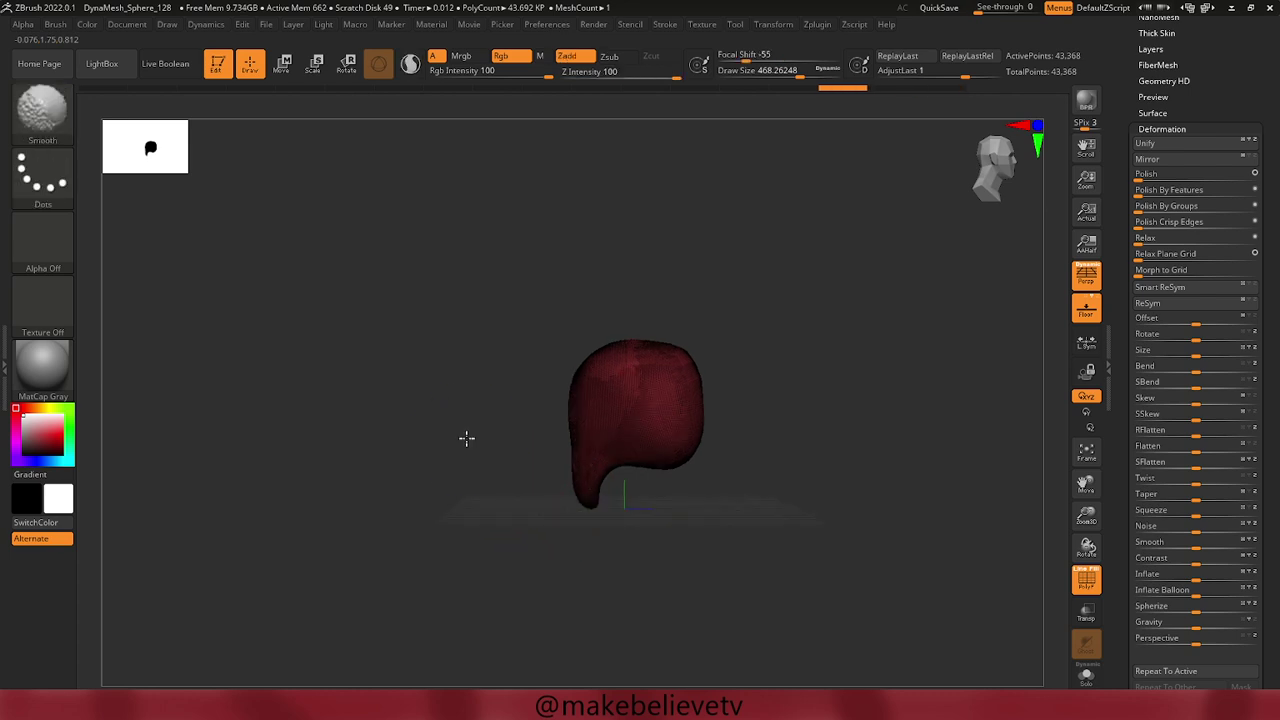
{"action": "key", "text": "ctrl+z"}
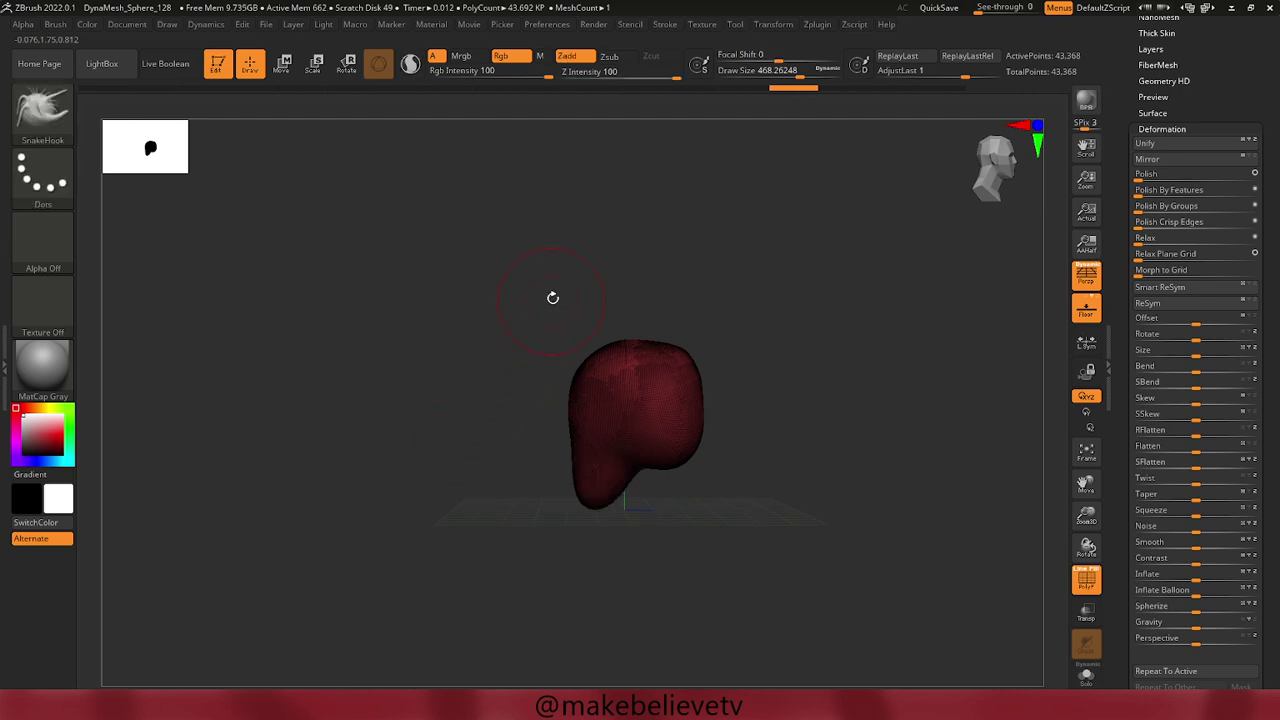
{"action": "left_click", "coordinate": [838, 90]}
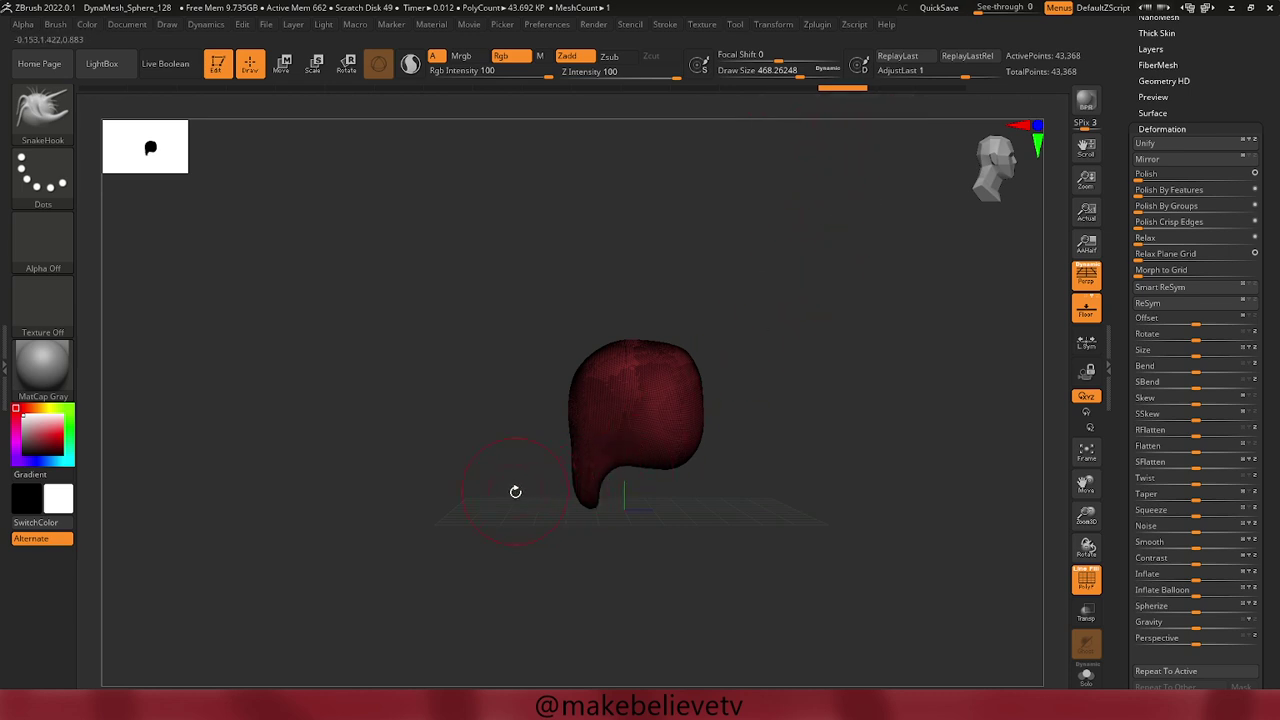
Select the second sphere subtool, PolySphere1, and tilt the view down onto it.
{"action": "mouse_move", "coordinate": [539, 528]}
{"action": "left_mouse_down"}
{"action": "mouse_move", "coordinate": [526, 517]}
{"action": "mouse_move", "coordinate": [588, 510]}
{"action": "left_mouse_up"}
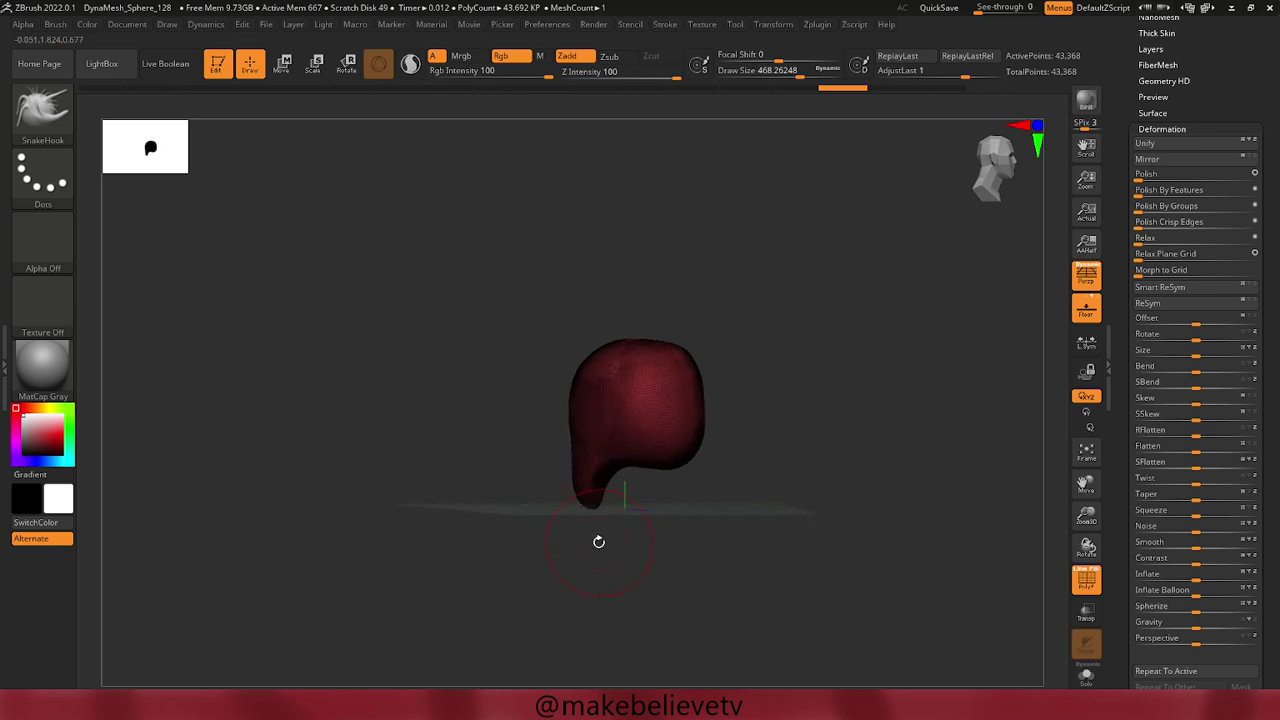
{"action": "left_click_drag", "start_coordinate": [598, 541], "coordinate": [601, 541]}
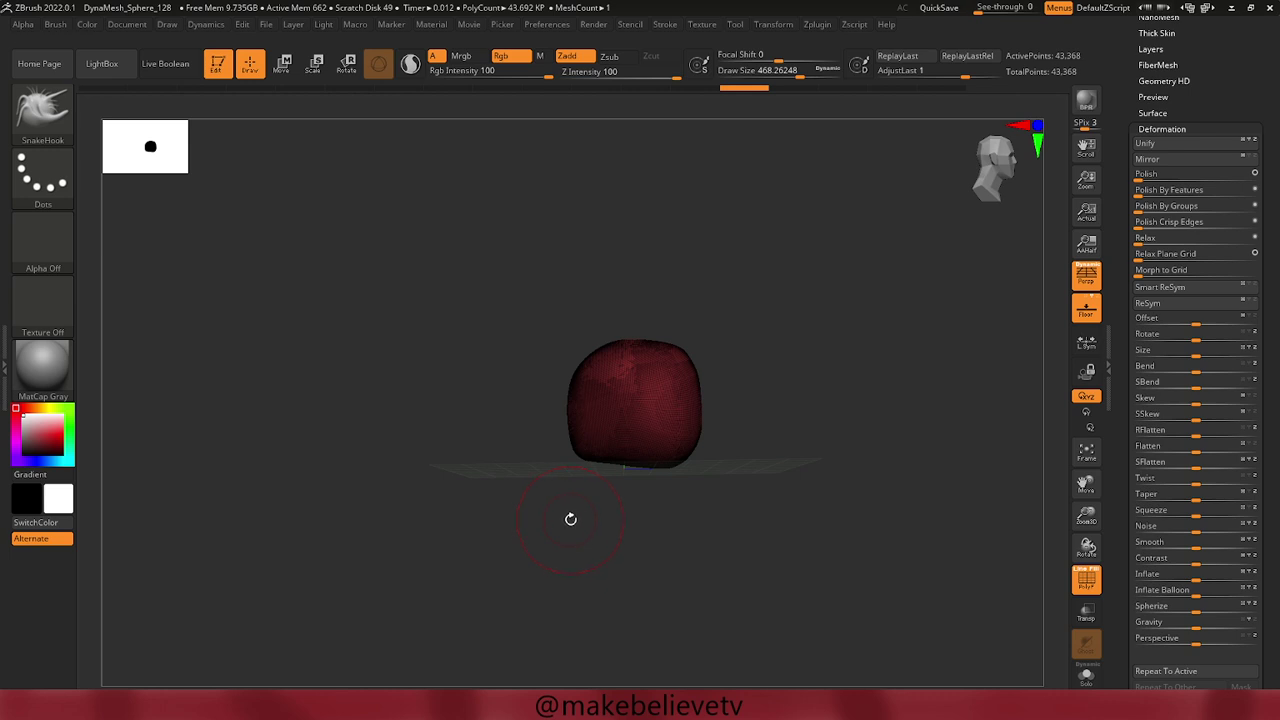
{"action": "left_click", "coordinate": [571, 519], "text": "alt"}
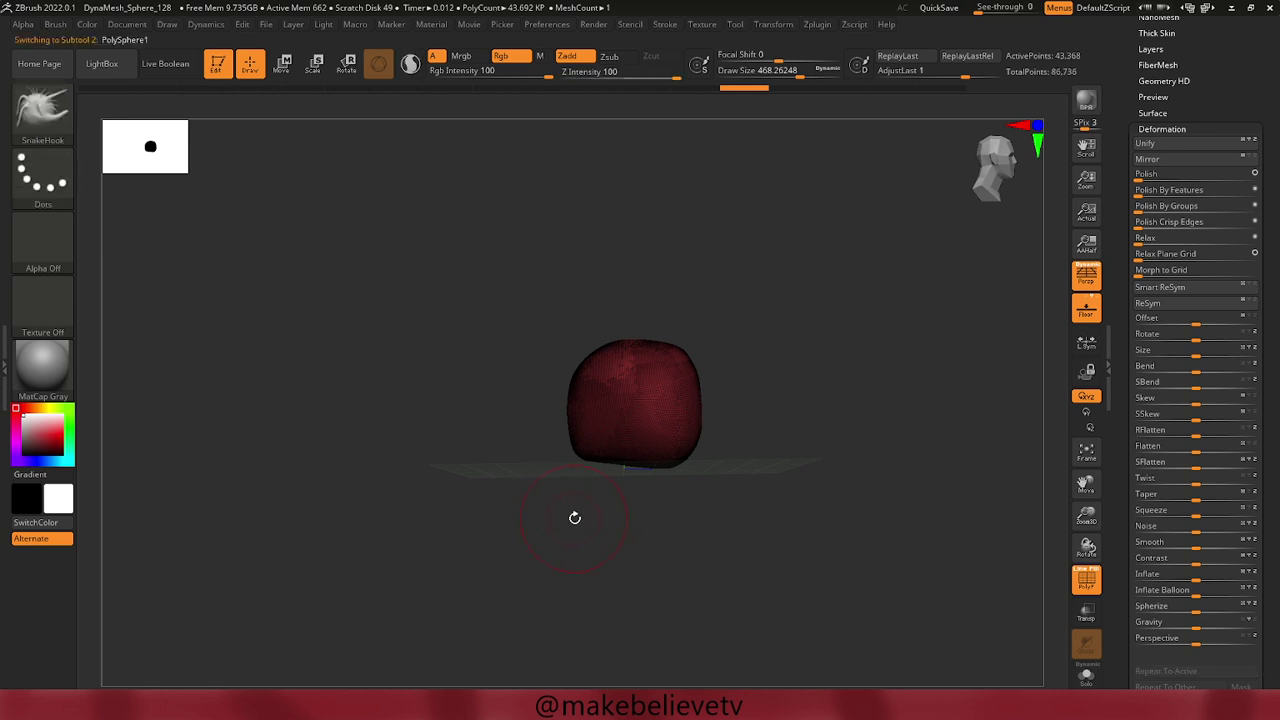
{"action": "left_click_drag", "start_coordinate": [572, 519], "coordinate": [572, 489]}
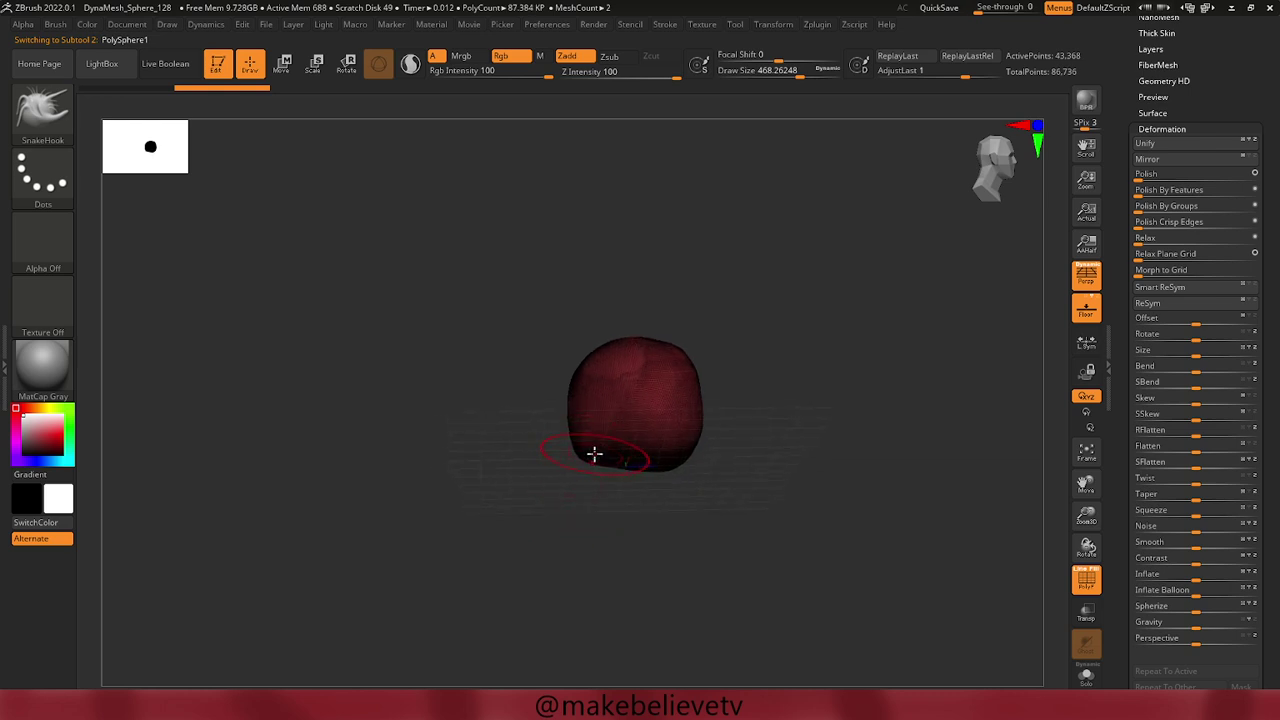
{"action": "left_click_drag", "start_coordinate": [594, 454], "coordinate": [594, 487]}
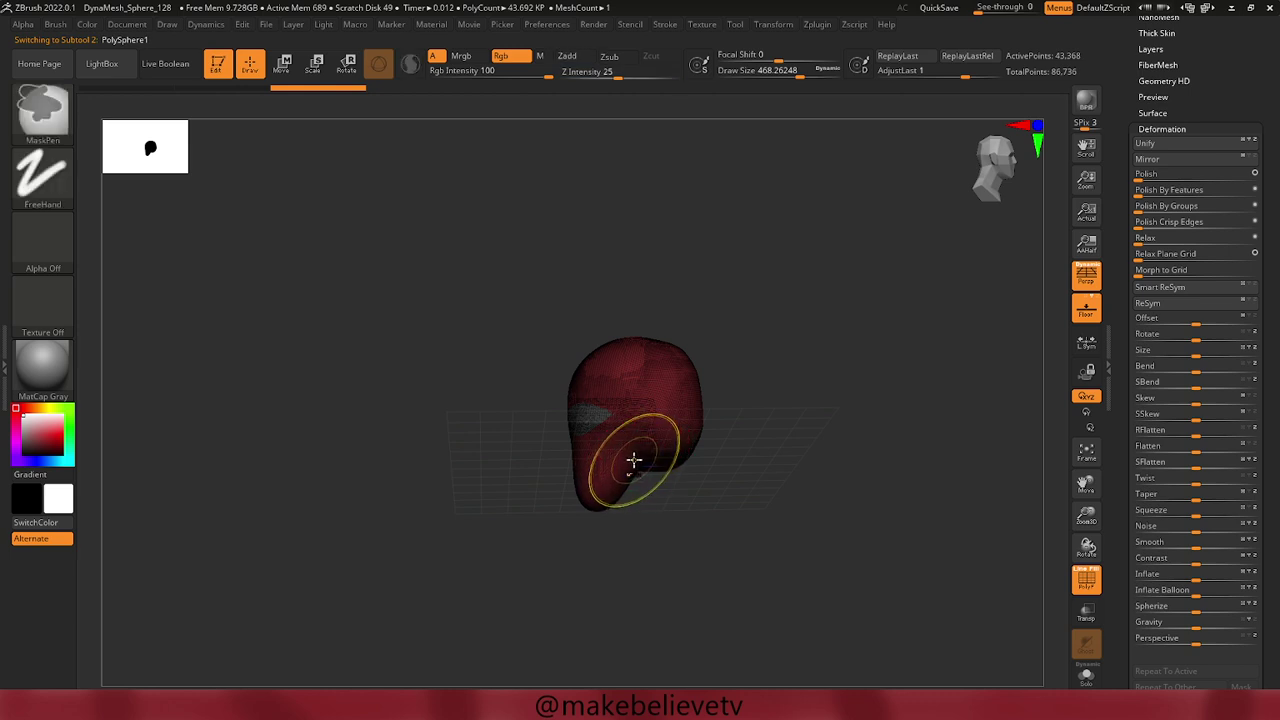
{"action": "key", "text": "ctrl+z"}
{"action": "left_click_drag", "start_coordinate": [665, 502], "coordinate": [661, 506]}
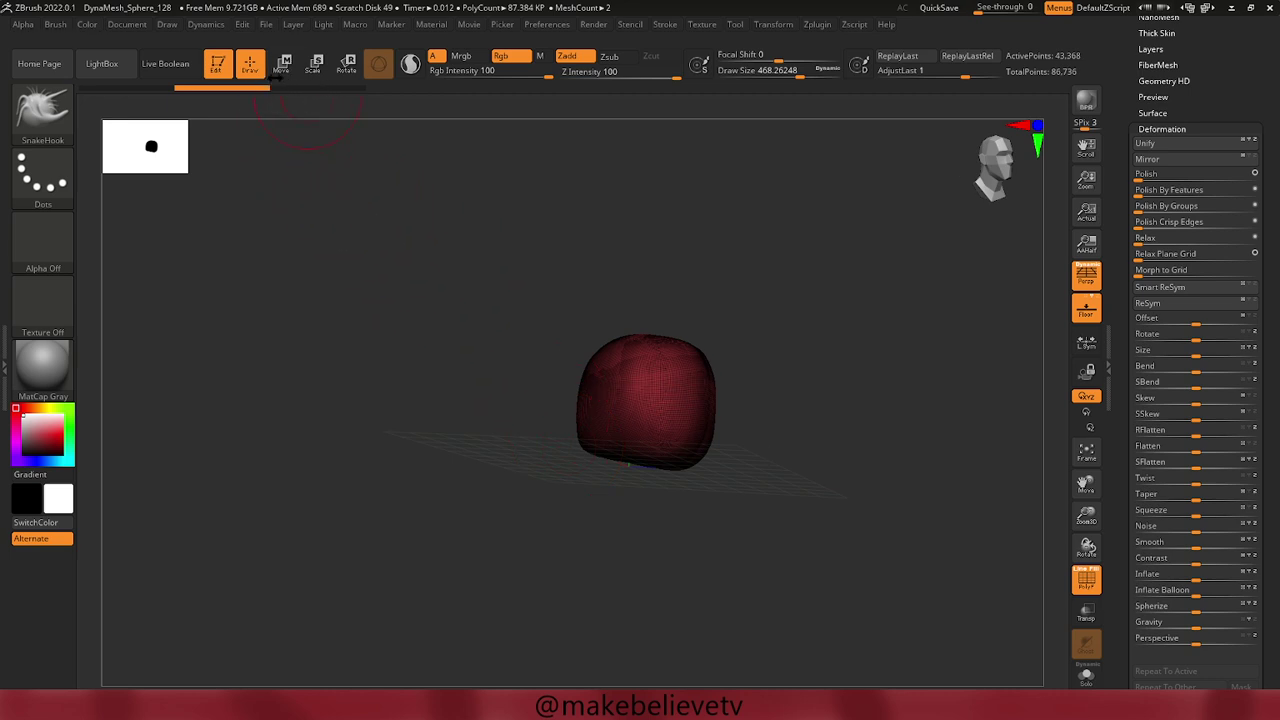
Drag the red sphere down with the Move gizmo so it sits beneath the grey head.
{"action": "left_click", "coordinate": [281, 66]}
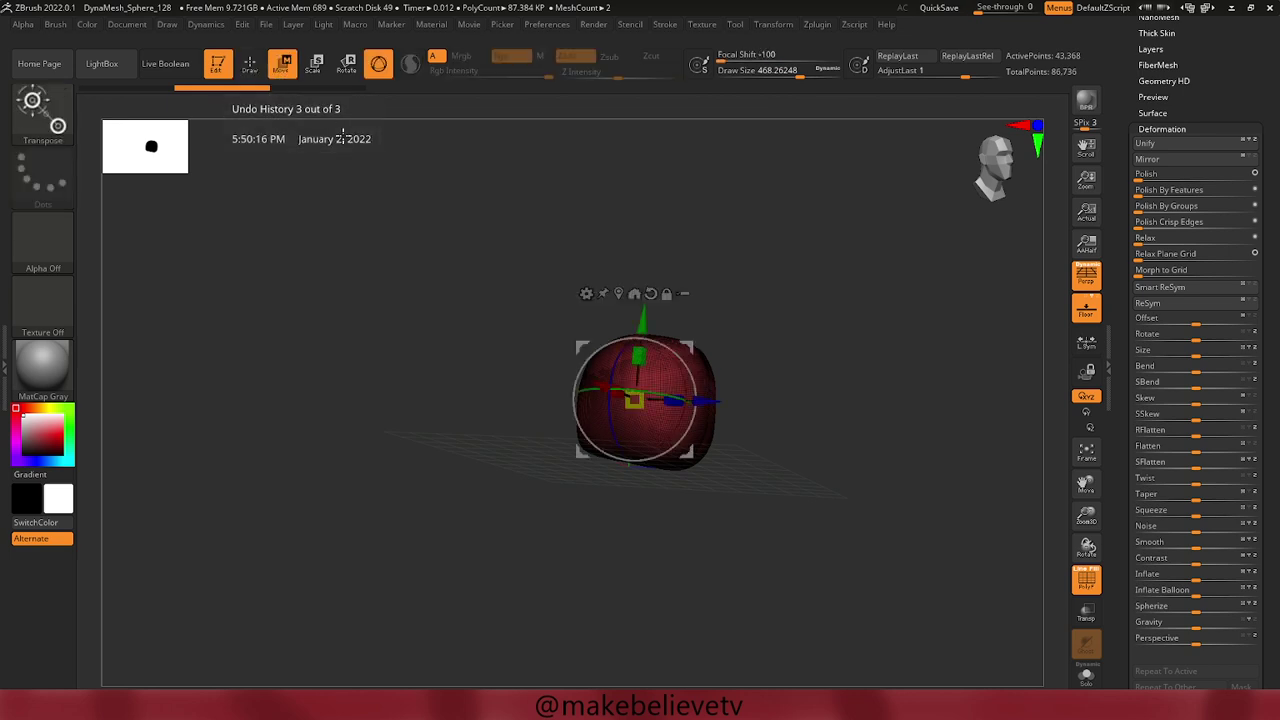
{"action": "left_click_drag", "start_coordinate": [523, 491], "coordinate": [588, 507]}
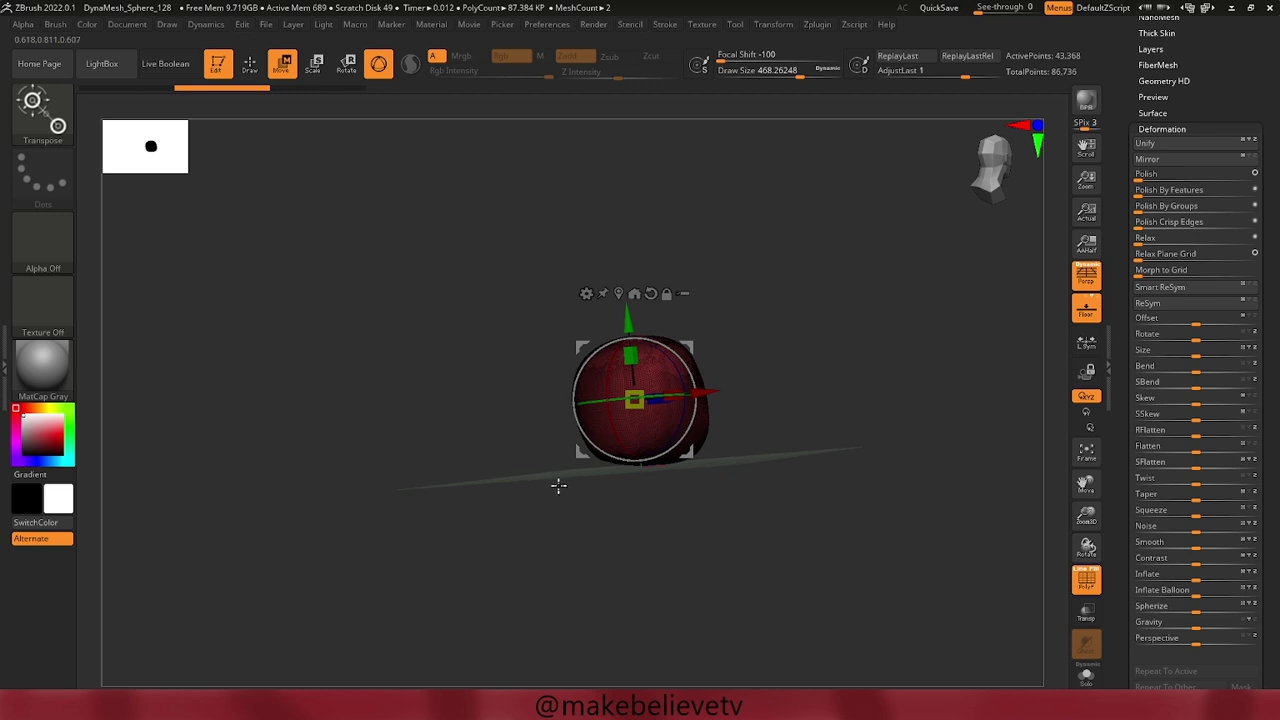
{"action": "mouse_move", "coordinate": [530, 489]}
{"action": "left_mouse_down"}
{"action": "mouse_move", "coordinate": [502, 424]}
{"action": "mouse_move", "coordinate": [541, 428]}
{"action": "left_mouse_up"}
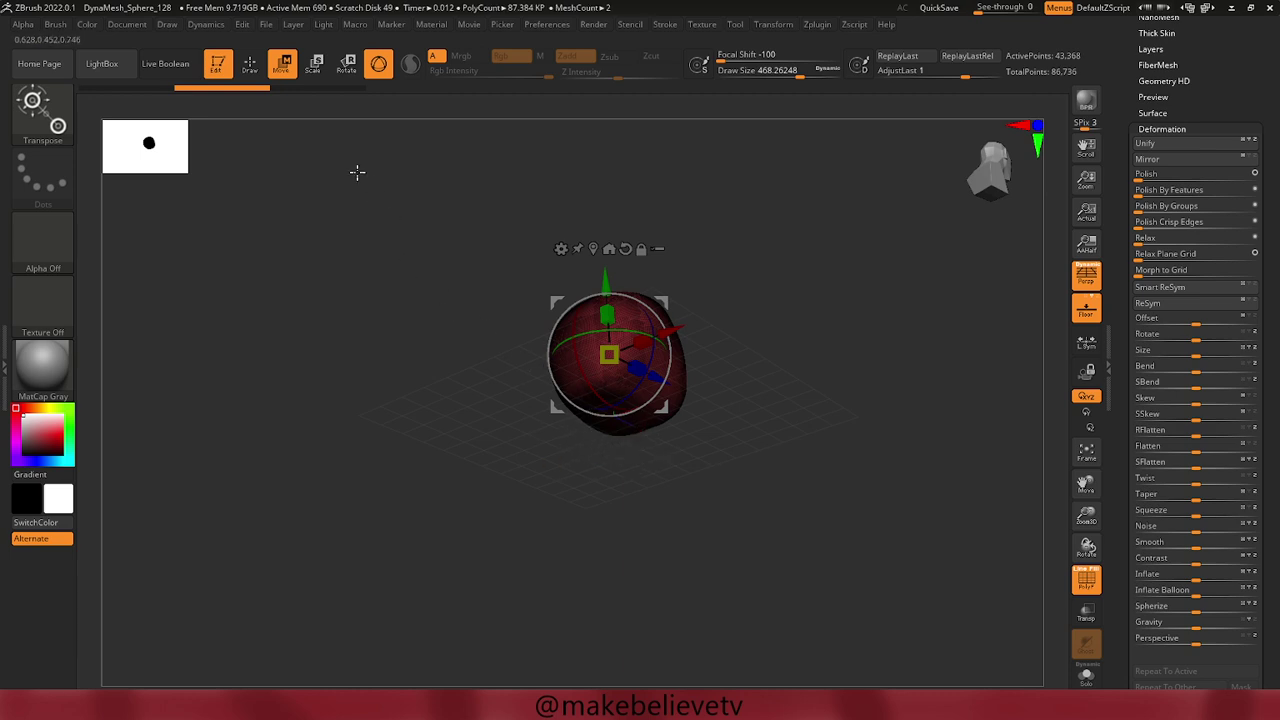
{"action": "left_click", "coordinate": [242, 72]}
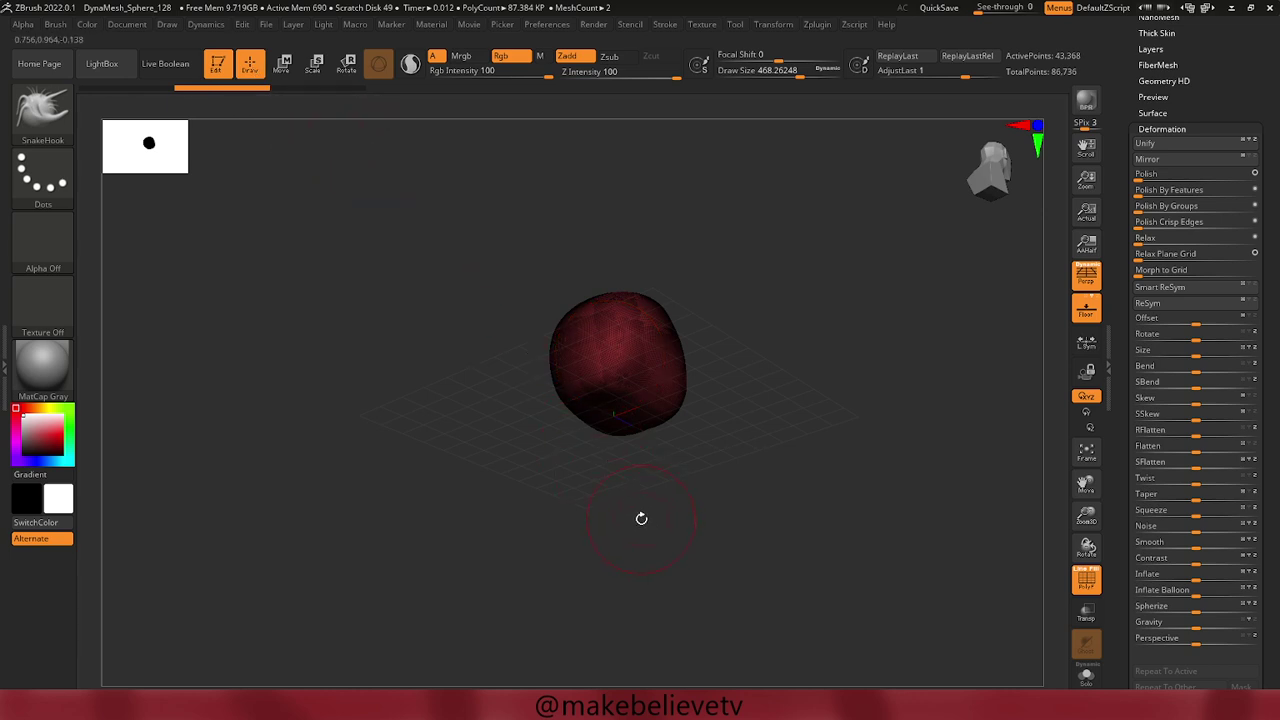
{"action": "mouse_move", "coordinate": [643, 513]}
{"action": "left_mouse_down"}
{"action": "mouse_move", "coordinate": [634, 543]}
{"action": "mouse_move", "coordinate": [615, 548]}
{"action": "mouse_move", "coordinate": [637, 491]}
{"action": "mouse_move", "coordinate": [651, 491]}
{"action": "left_mouse_up"}
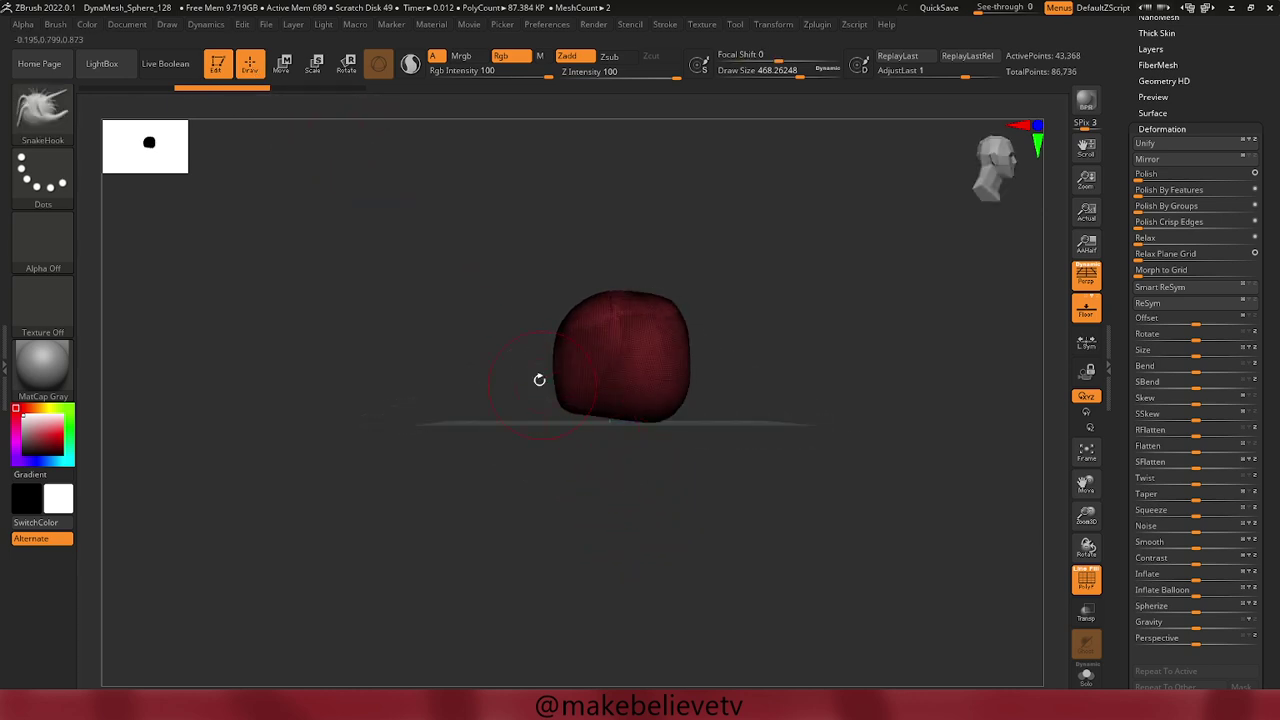
{"action": "left_click", "coordinate": [283, 64]}
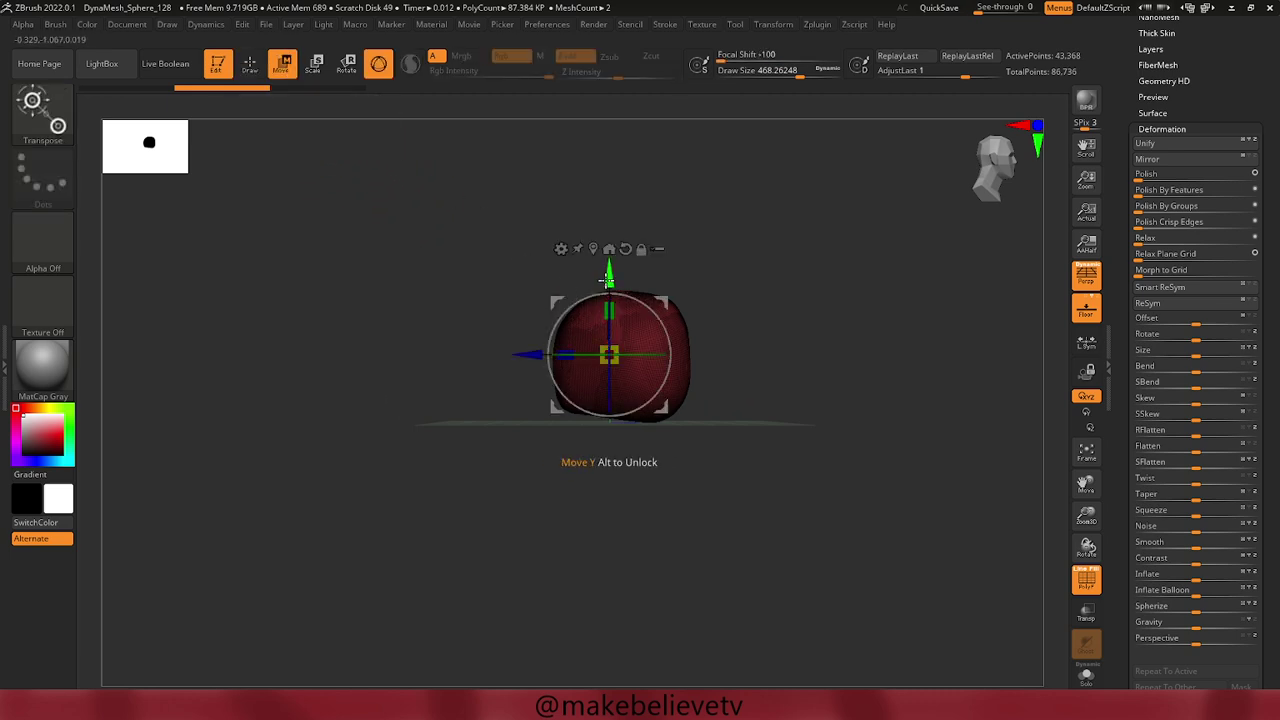
{"action": "mouse_move", "coordinate": [607, 281]}
{"action": "left_mouse_down"}
{"action": "mouse_move", "coordinate": [621, 418]}
{"action": "mouse_move", "coordinate": [615, 405]}
{"action": "mouse_move", "coordinate": [609, 486]}
{"action": "left_mouse_up"}
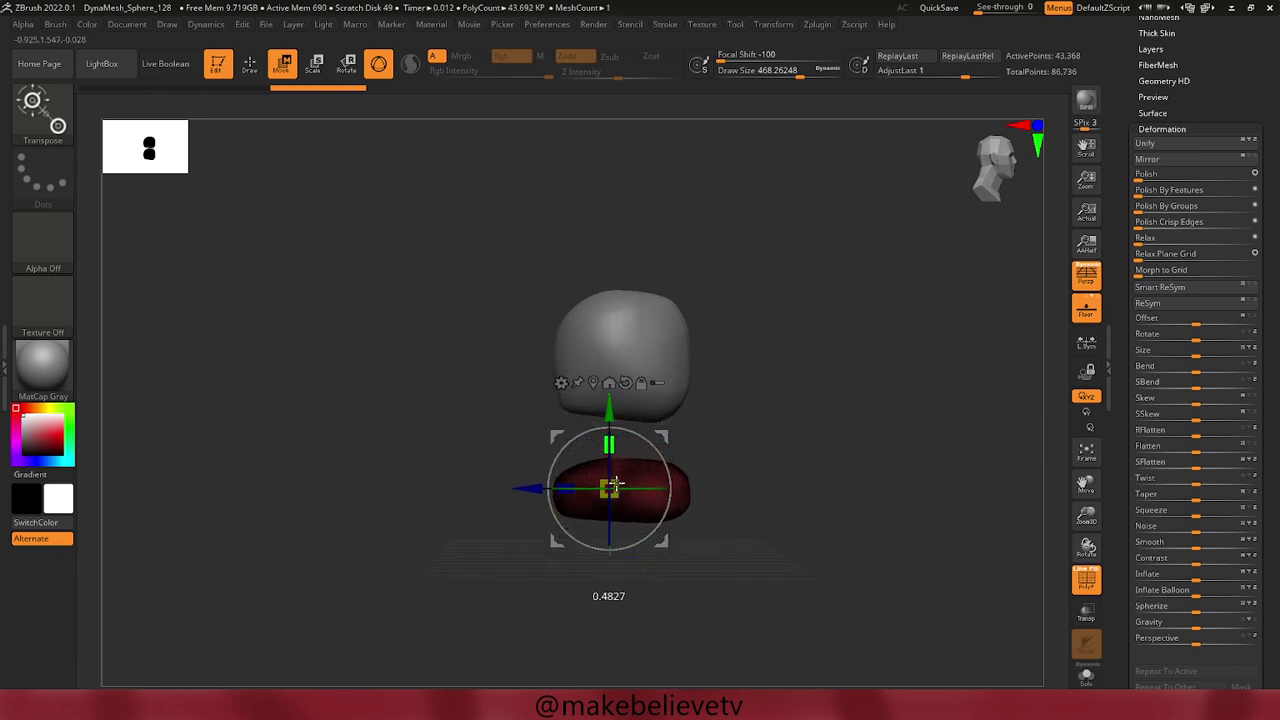
Back in Draw mode, curve the red slab's left end up under the grey head.
{"action": "key", "text": "q"}
{"action": "mouse_move", "coordinate": [523, 457]}
{"action": "left_mouse_down"}
{"action": "mouse_move", "coordinate": [497, 443]}
{"action": "mouse_move", "coordinate": [466, 494]}
{"action": "mouse_move", "coordinate": [434, 491]}
{"action": "left_mouse_up"}
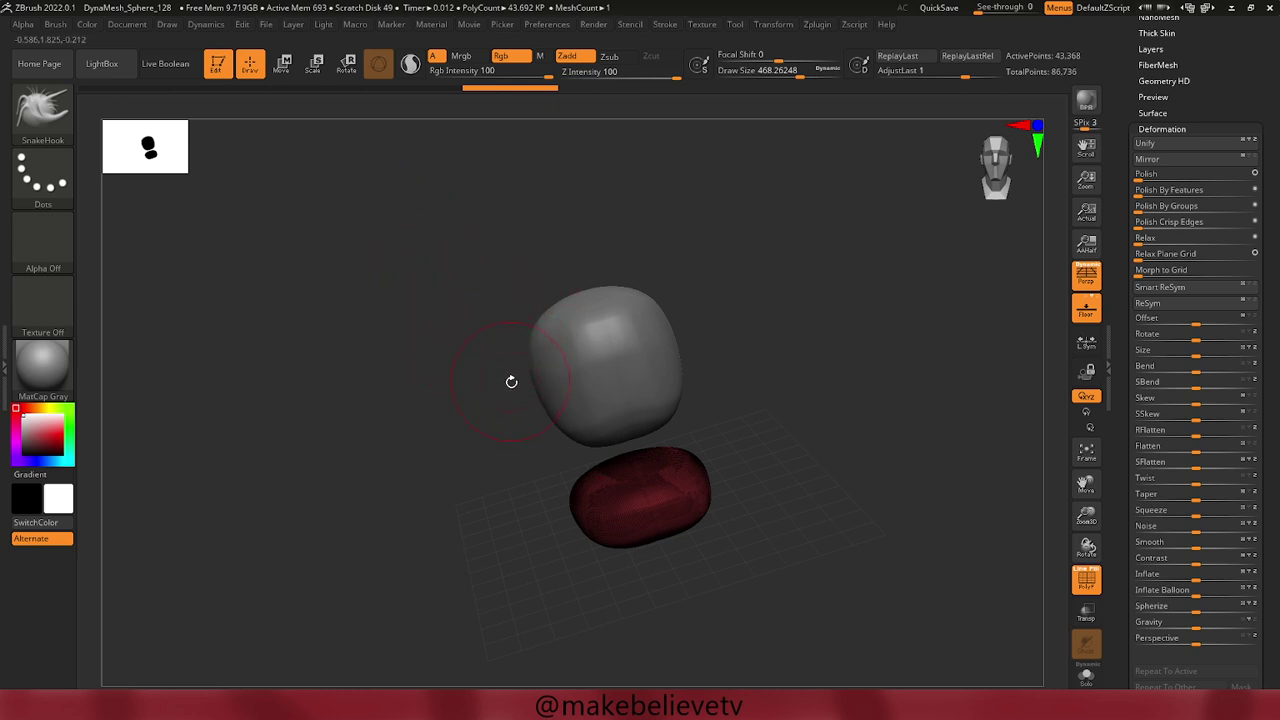
{"action": "key", "text": "s"}
{"action": "key", "text": "ctrl"}
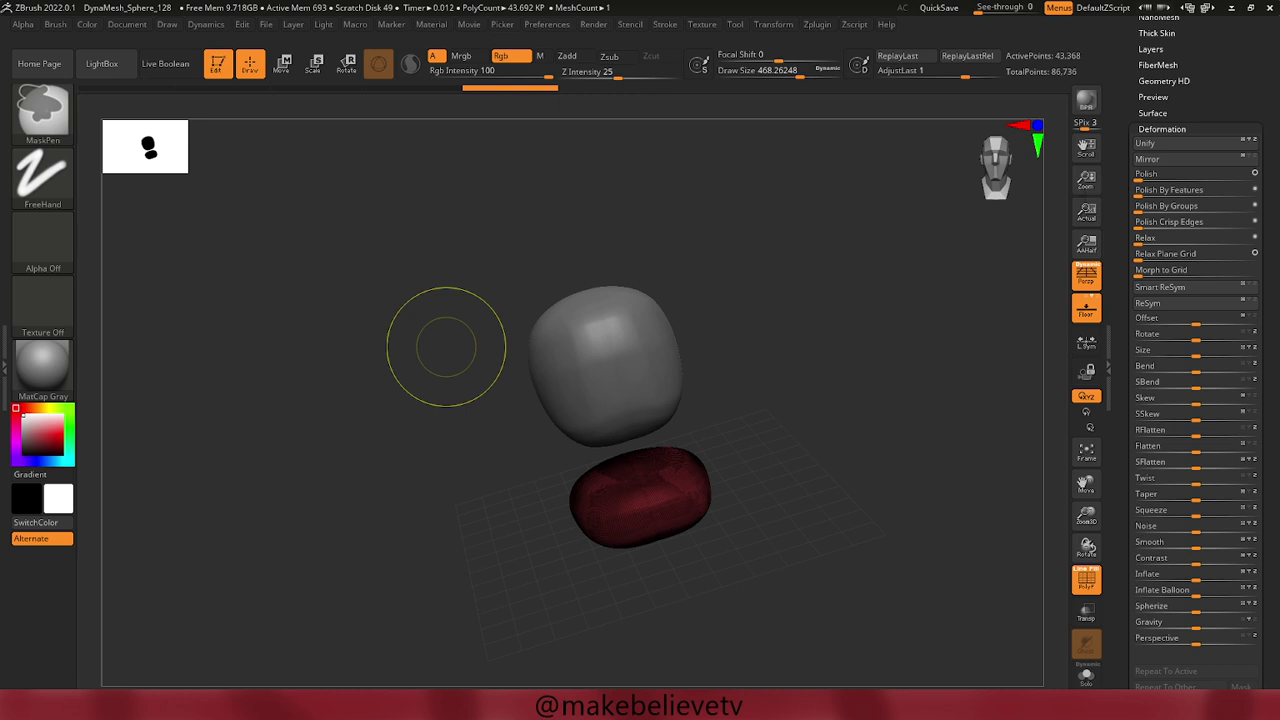
{"action": "key", "text": "ctrl"}
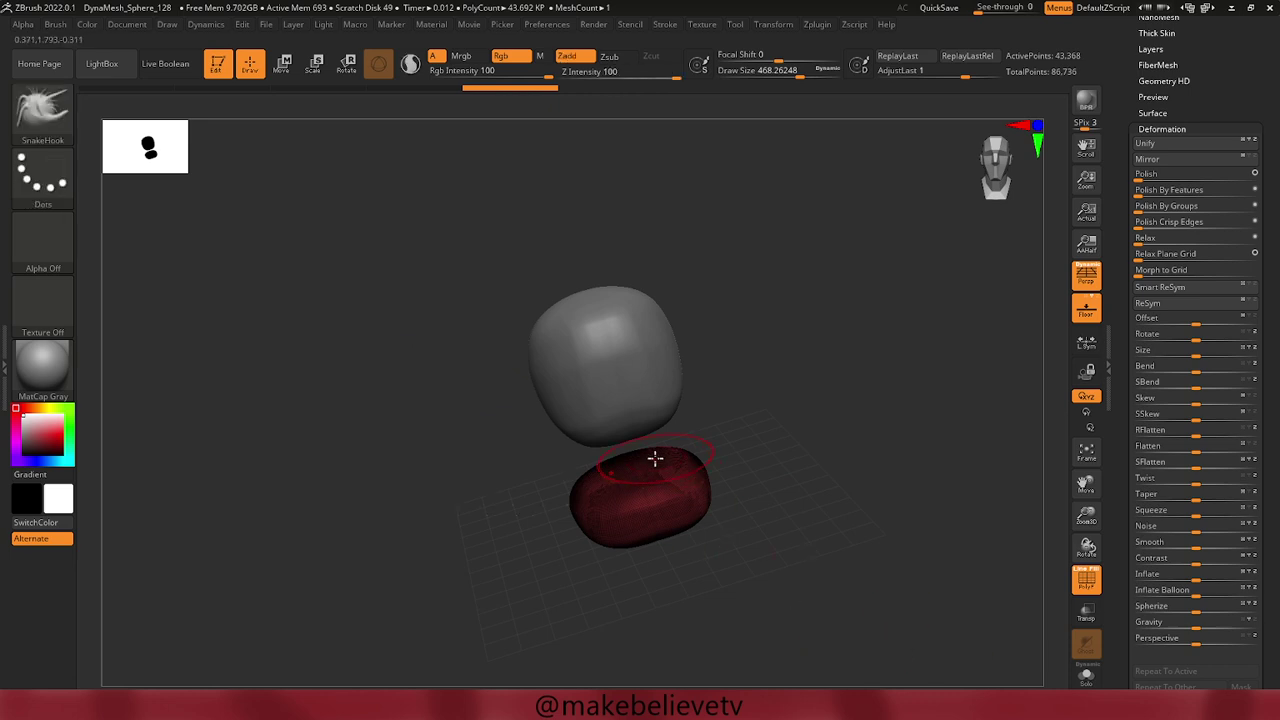
{"action": "mouse_move", "coordinate": [943, 302]}
{"action": "left_mouse_down"}
{"action": "mouse_move", "coordinate": [923, 360]}
{"action": "mouse_move", "coordinate": [777, 454]}
{"action": "mouse_move", "coordinate": [727, 461]}
{"action": "mouse_move", "coordinate": [751, 463]}
{"action": "mouse_move", "coordinate": [760, 443]}
{"action": "mouse_move", "coordinate": [808, 419]}
{"action": "mouse_move", "coordinate": [820, 403]}
{"action": "mouse_move", "coordinate": [809, 409]}
{"action": "mouse_move", "coordinate": [806, 391]}
{"action": "mouse_move", "coordinate": [697, 489]}
{"action": "left_mouse_up"}
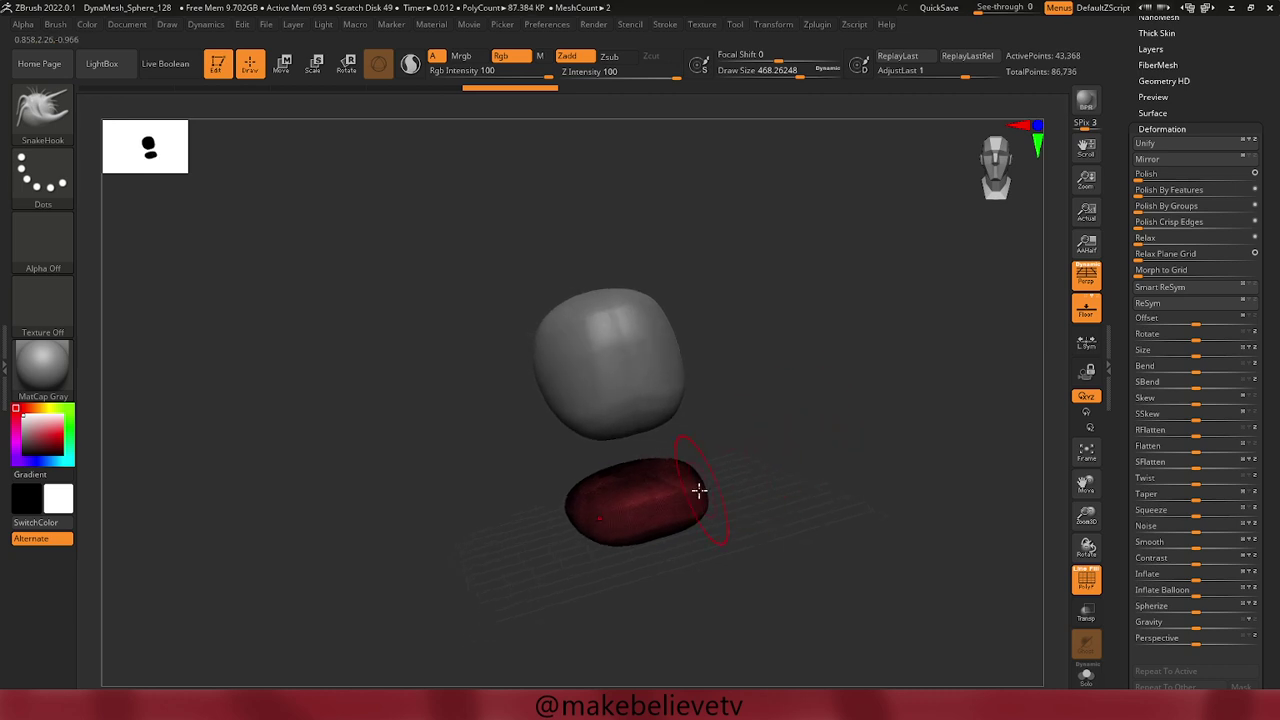
{"action": "mouse_move", "coordinate": [513, 509]}
{"action": "left_mouse_down"}
{"action": "mouse_move", "coordinate": [551, 486]}
{"action": "mouse_move", "coordinate": [540, 417]}
{"action": "left_mouse_up"}
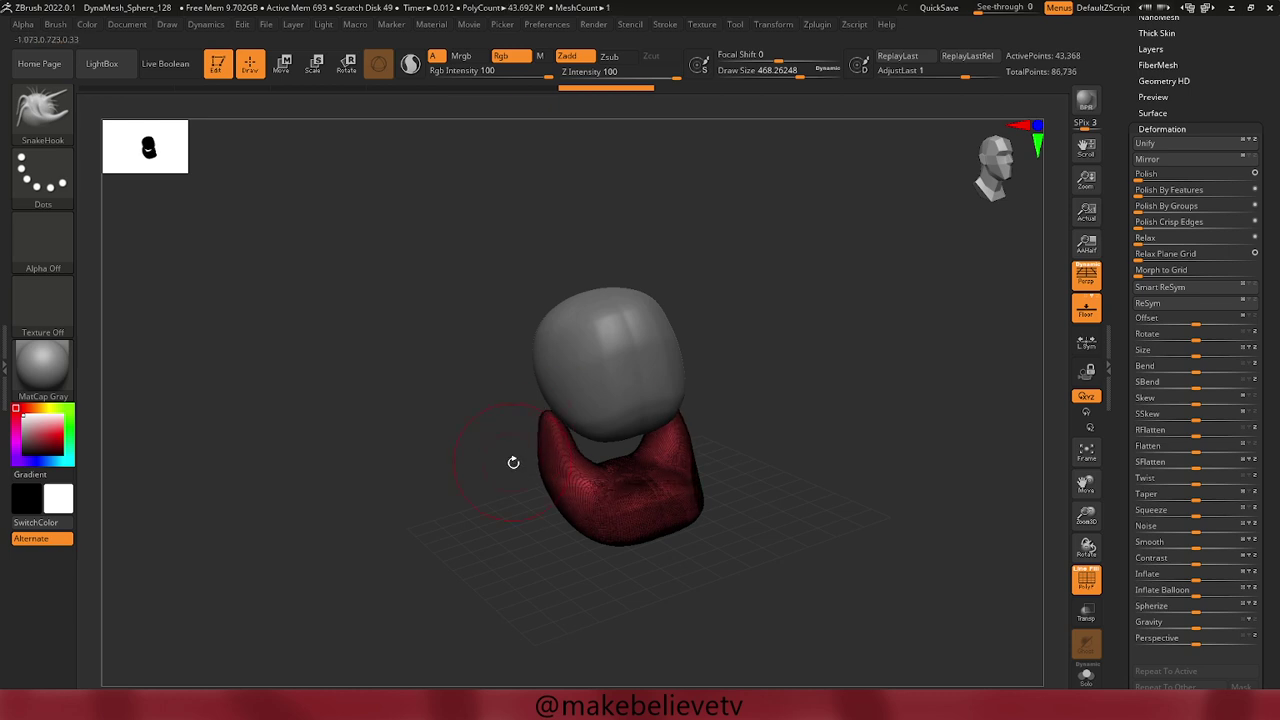
Pull the red foot's bottom downward, then select the head and drag a long snout out of its side.
{"action": "mouse_move", "coordinate": [514, 460]}
{"action": "left_mouse_down", "text": "shift"}
{"action": "mouse_move", "coordinate": [480, 486]}
{"action": "mouse_move", "coordinate": [501, 456]}
{"action": "mouse_move", "coordinate": [523, 457]}
{"action": "left_mouse_up", "text": "shift"}
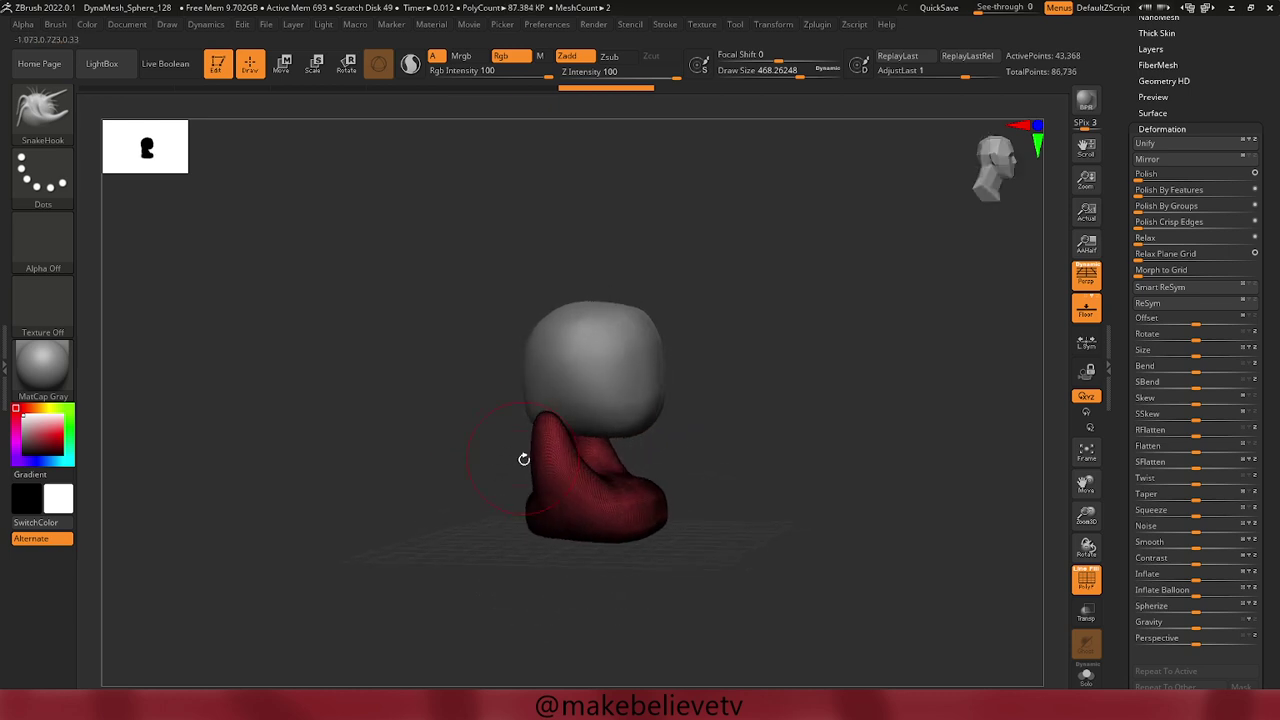
{"action": "left_click_drag", "start_coordinate": [670, 505], "coordinate": [737, 463]}
{"action": "key", "text": "ctrl+z"}
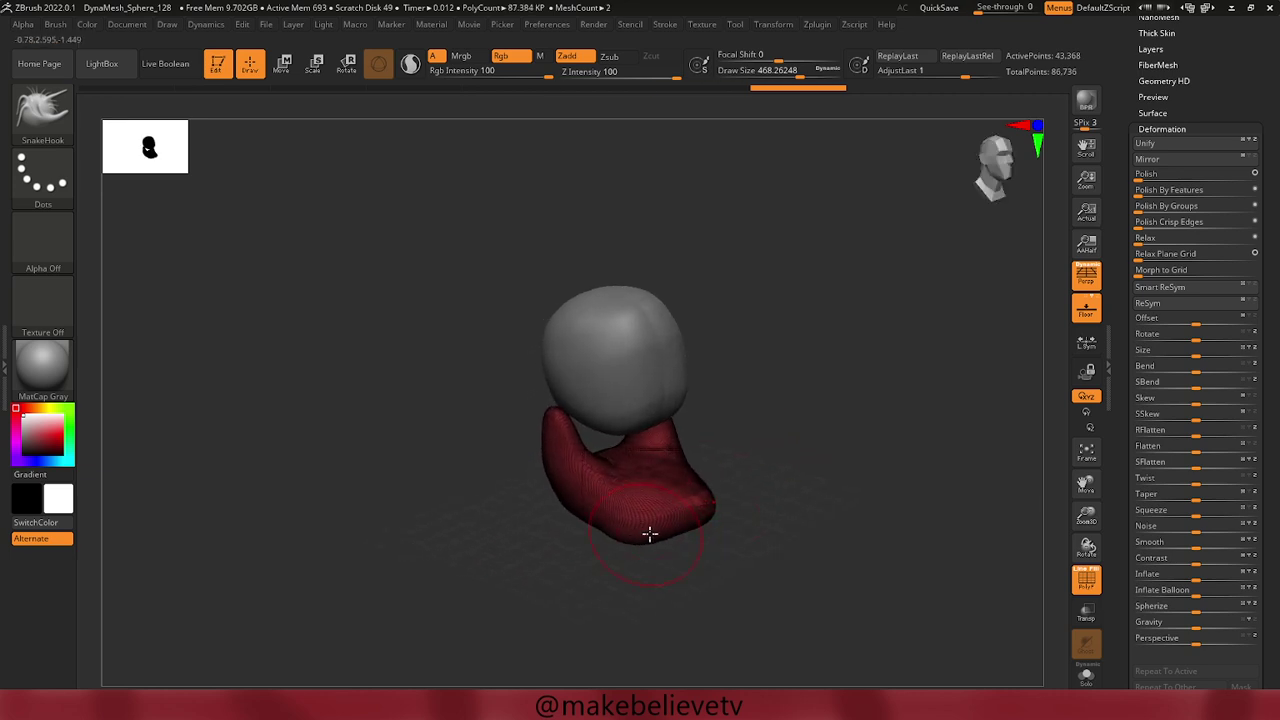
{"action": "mouse_move", "coordinate": [649, 532]}
{"action": "left_mouse_down"}
{"action": "mouse_move", "coordinate": [736, 557]}
{"action": "mouse_move", "coordinate": [700, 540]}
{"action": "left_mouse_up"}
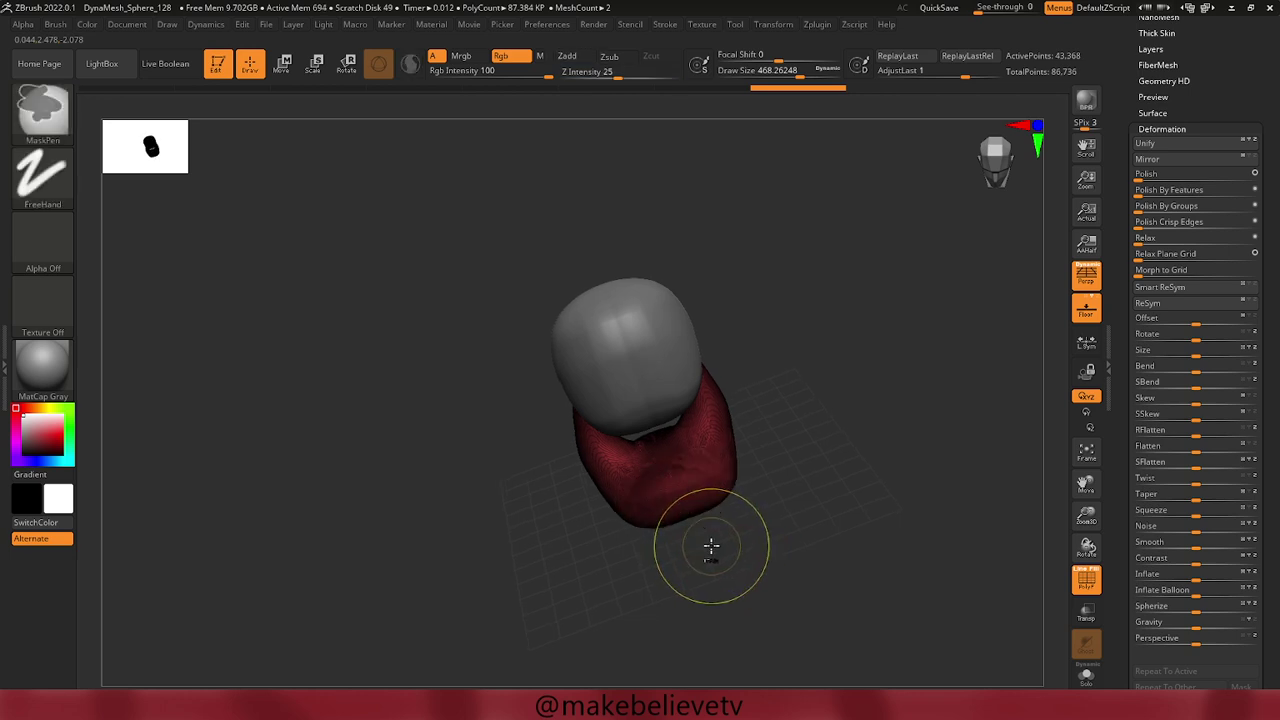
{"action": "mouse_move", "coordinate": [559, 513]}
{"action": "left_mouse_down"}
{"action": "mouse_move", "coordinate": [651, 494]}
{"action": "mouse_move", "coordinate": [698, 512]}
{"action": "left_mouse_up"}
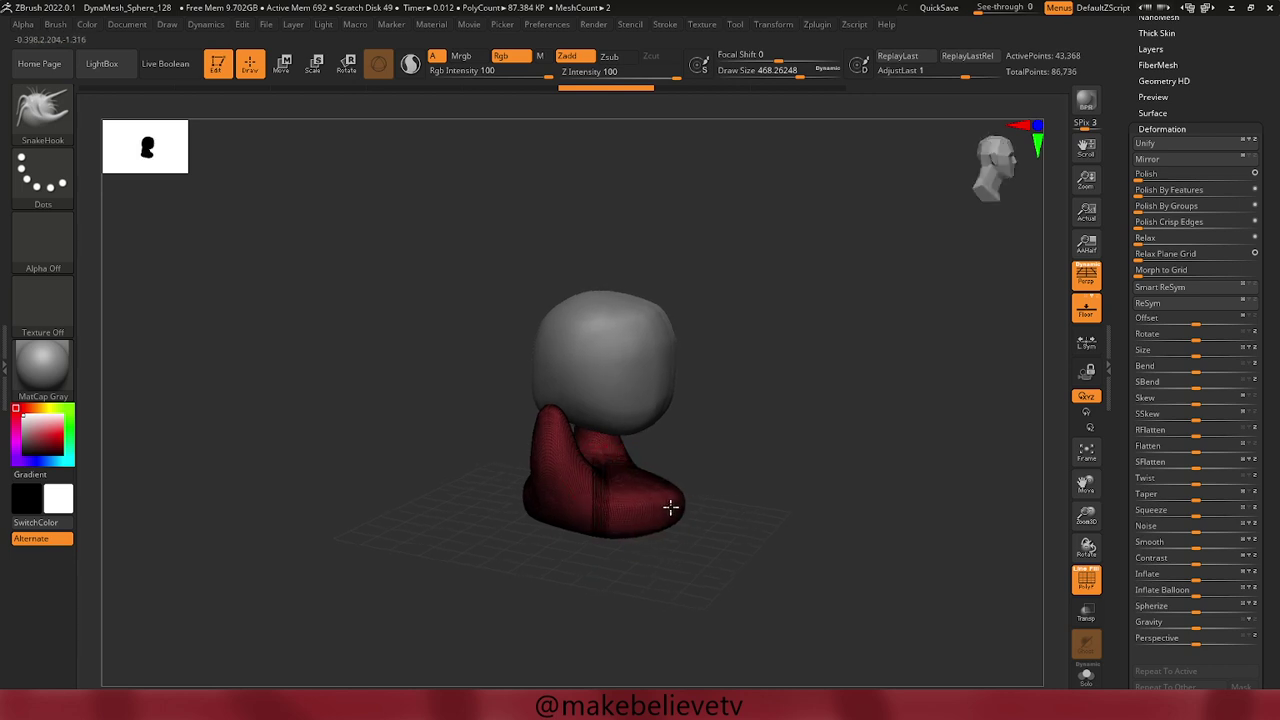
{"action": "key", "text": "ctrl+z"}
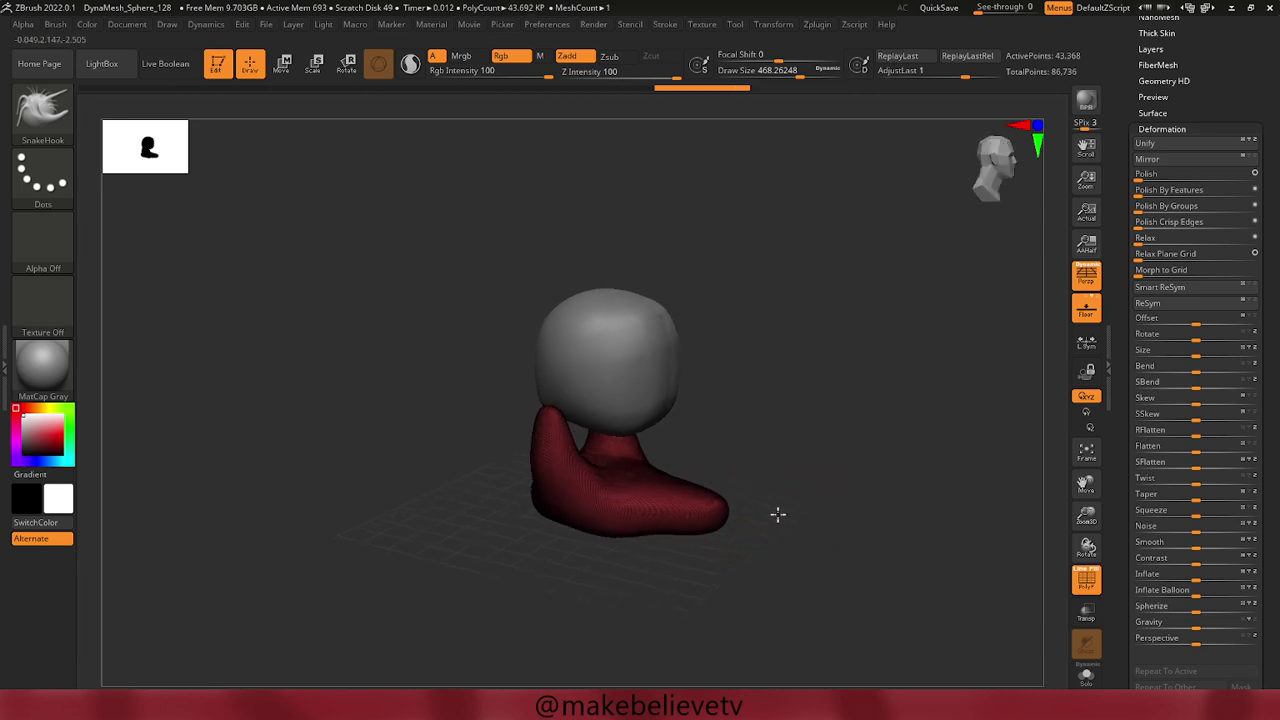
{"action": "left_click_drag", "start_coordinate": [777, 514], "coordinate": [766, 534]}
{"action": "mouse_move", "coordinate": [671, 534]}
{"action": "left_mouse_down"}
{"action": "mouse_move", "coordinate": [660, 550]}
{"action": "mouse_move", "coordinate": [743, 594]}
{"action": "mouse_move", "coordinate": [729, 603]}
{"action": "mouse_move", "coordinate": [740, 563]}
{"action": "mouse_move", "coordinate": [771, 537]}
{"action": "mouse_move", "coordinate": [703, 480]}
{"action": "left_mouse_up"}
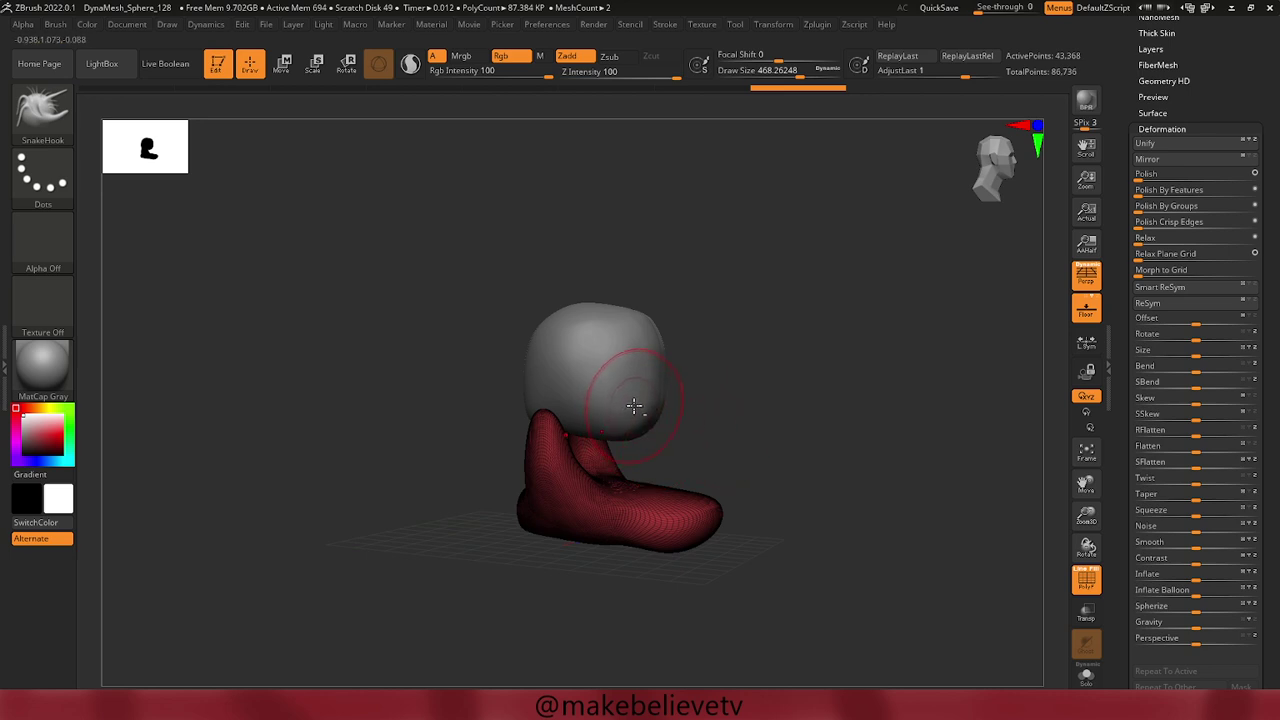
{"action": "left_click", "coordinate": [646, 410], "text": "alt"}
{"action": "left_click_drag", "start_coordinate": [651, 417], "coordinate": [717, 434]}
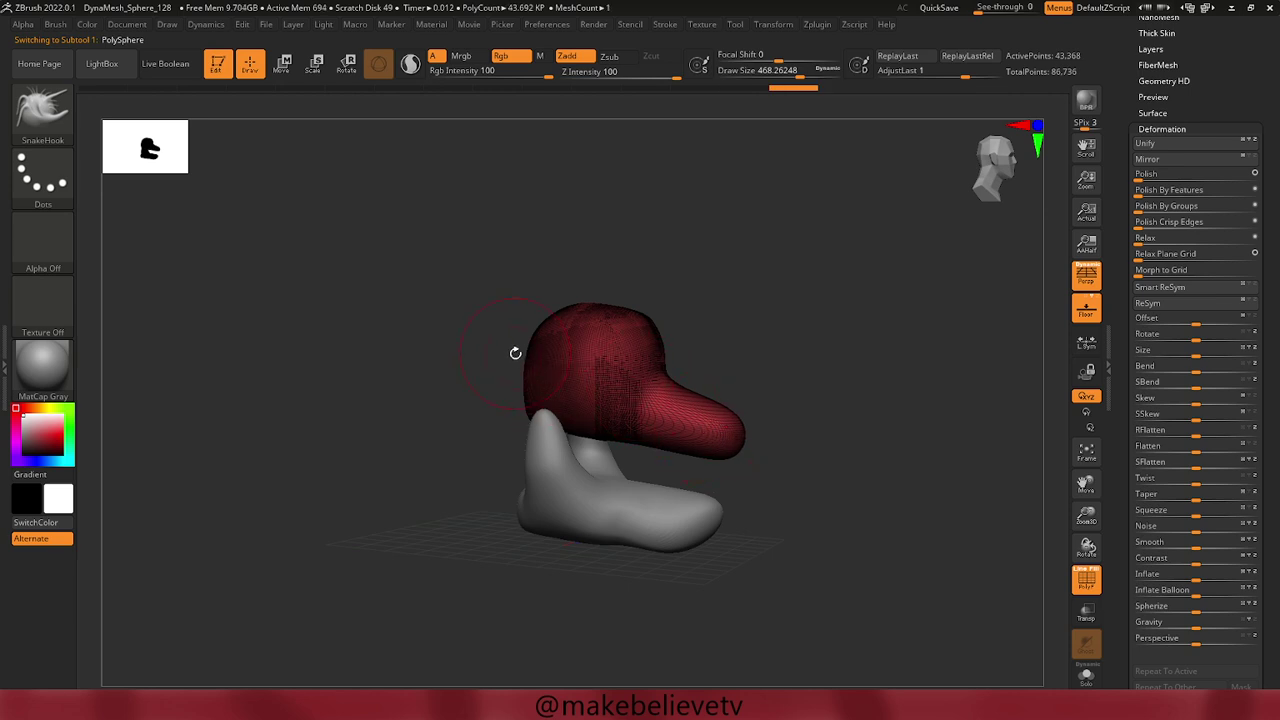
SnakeHook the back of the head outward, undo one stroke, then select the red legs subtool PolySphere1.
{"action": "left_click_drag", "start_coordinate": [533, 348], "coordinate": [511, 349]}
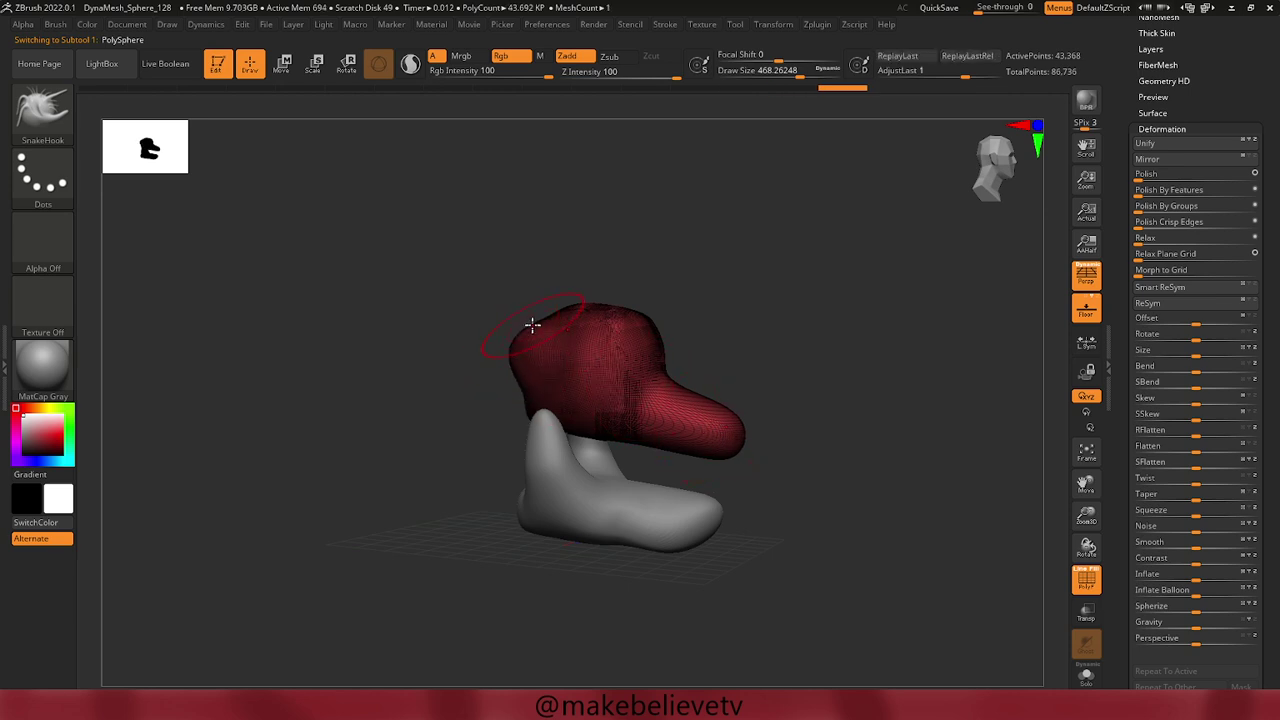
{"action": "mouse_move", "coordinate": [461, 314]}
{"action": "left_mouse_down"}
{"action": "mouse_move", "coordinate": [474, 343]}
{"action": "mouse_move", "coordinate": [494, 326]}
{"action": "left_mouse_up"}
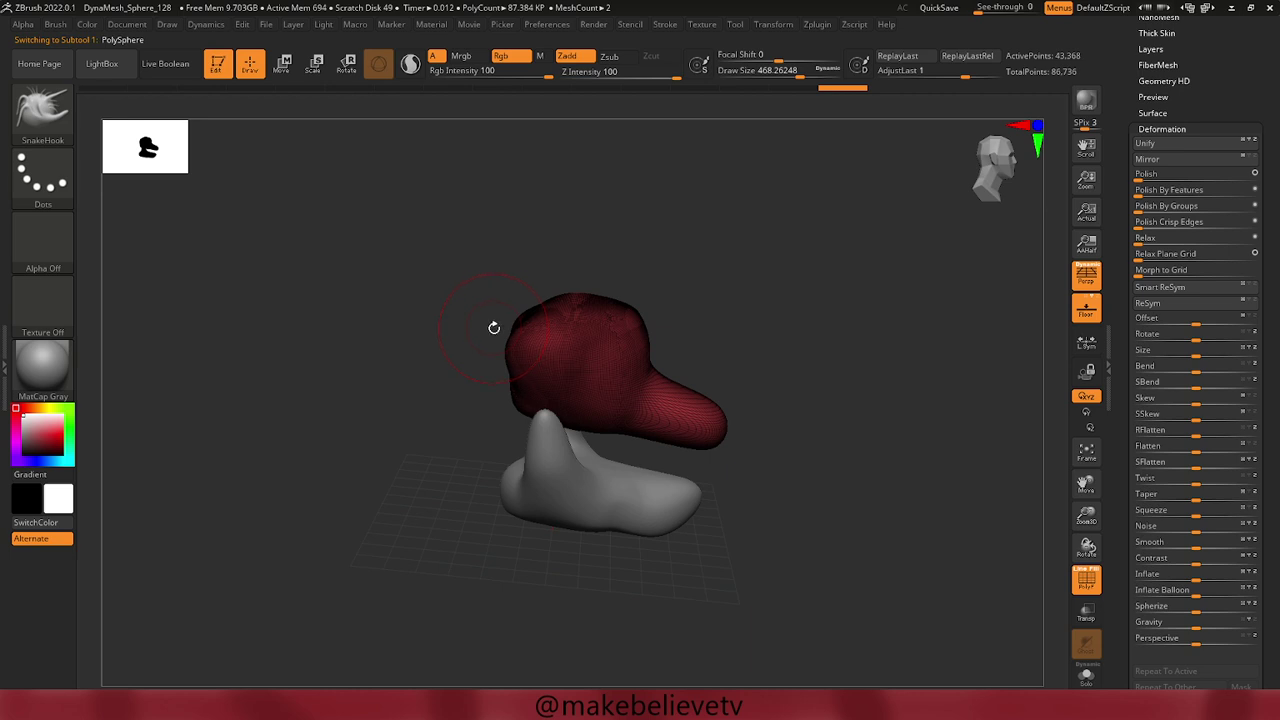
{"action": "key", "text": "ctrl+z"}
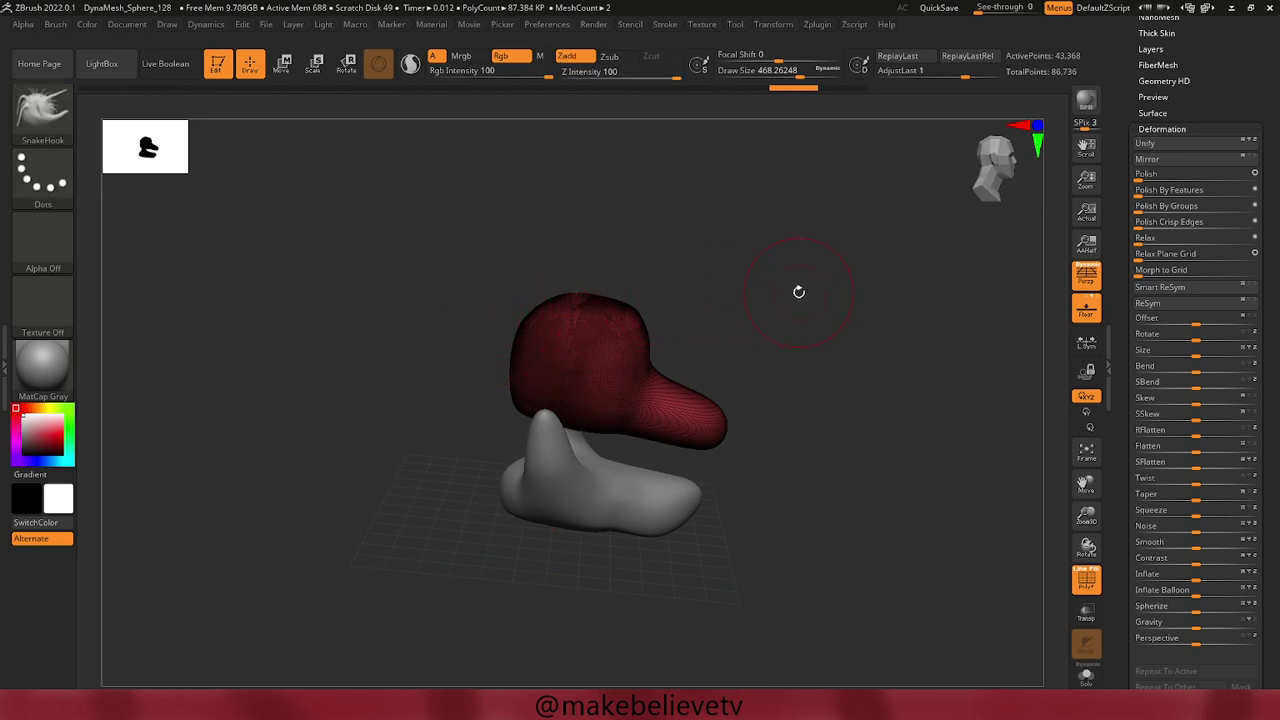
{"action": "mouse_move", "coordinate": [818, 311]}
{"action": "left_mouse_down"}
{"action": "mouse_move", "coordinate": [730, 291]}
{"action": "mouse_move", "coordinate": [811, 274]}
{"action": "mouse_move", "coordinate": [771, 329]}
{"action": "left_mouse_up"}
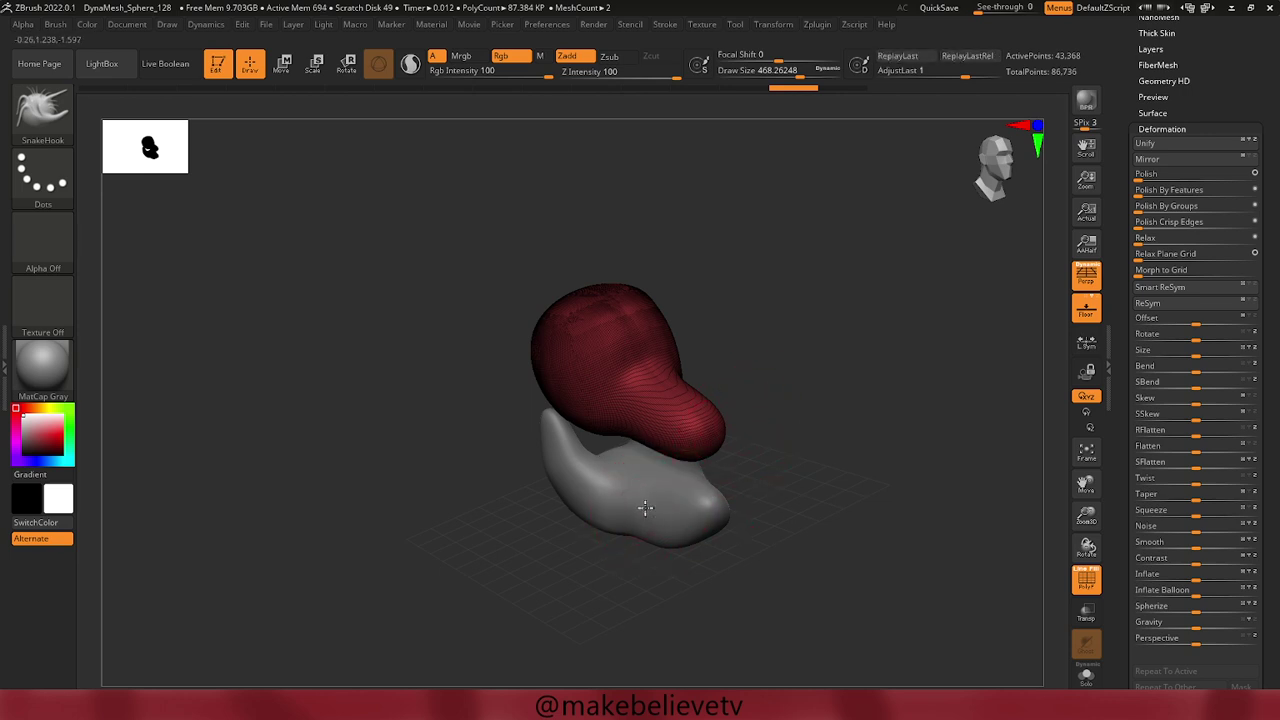
{"action": "left_click", "coordinate": [646, 508], "text": "alt"}
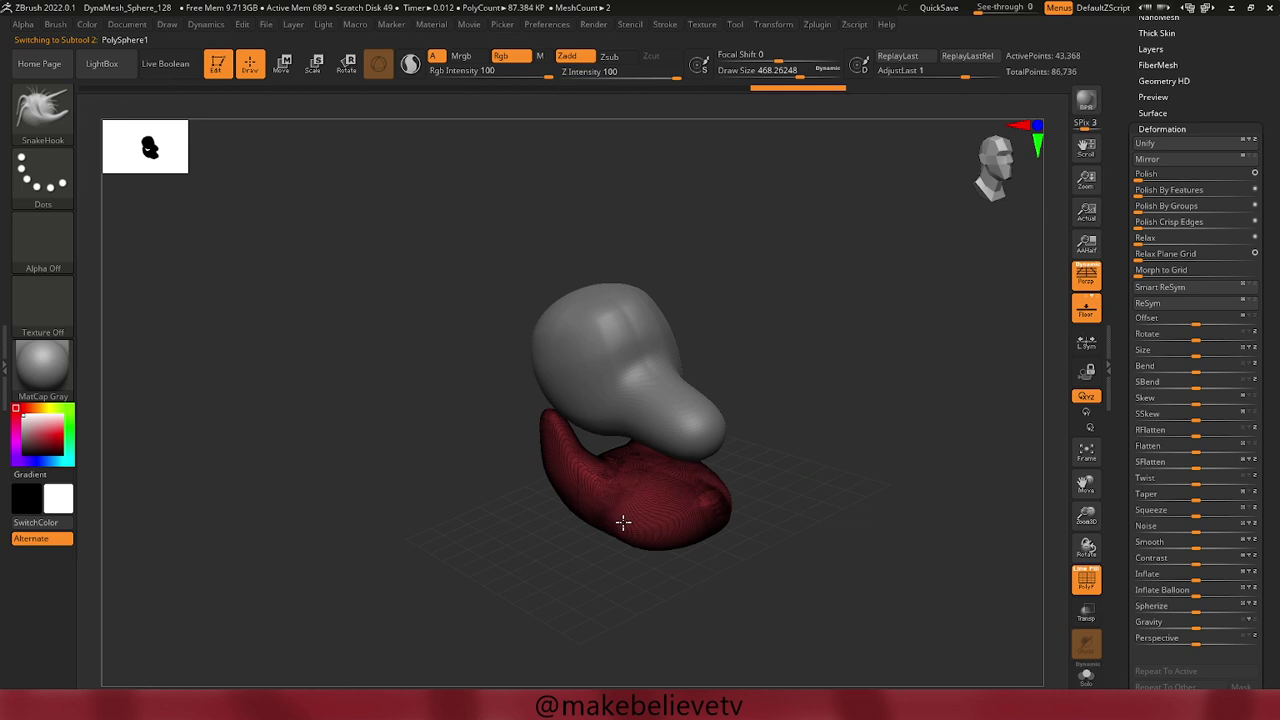
DynaMesh and smooth the red legs' foot, then make the head subtool PolySphere active.
{"action": "left_click_drag", "start_coordinate": [565, 540], "coordinate": [626, 503]}
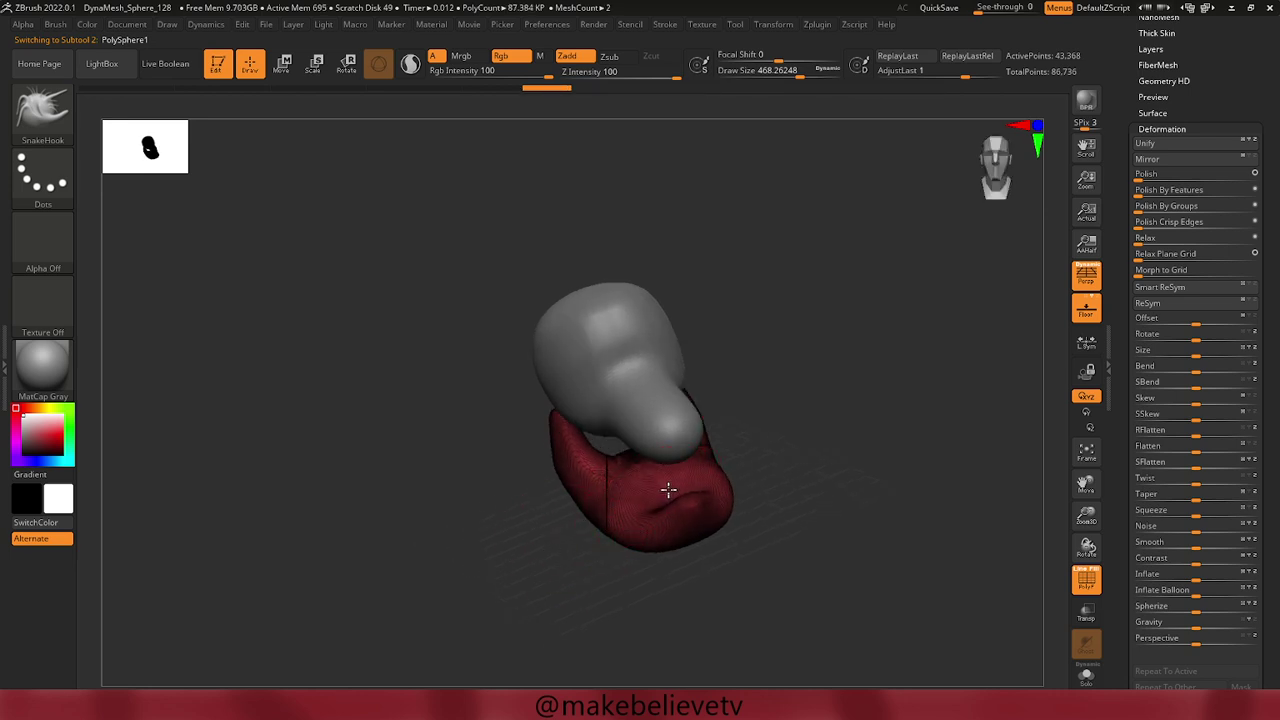
{"action": "left_click_drag", "start_coordinate": [672, 496], "coordinate": [683, 497]}
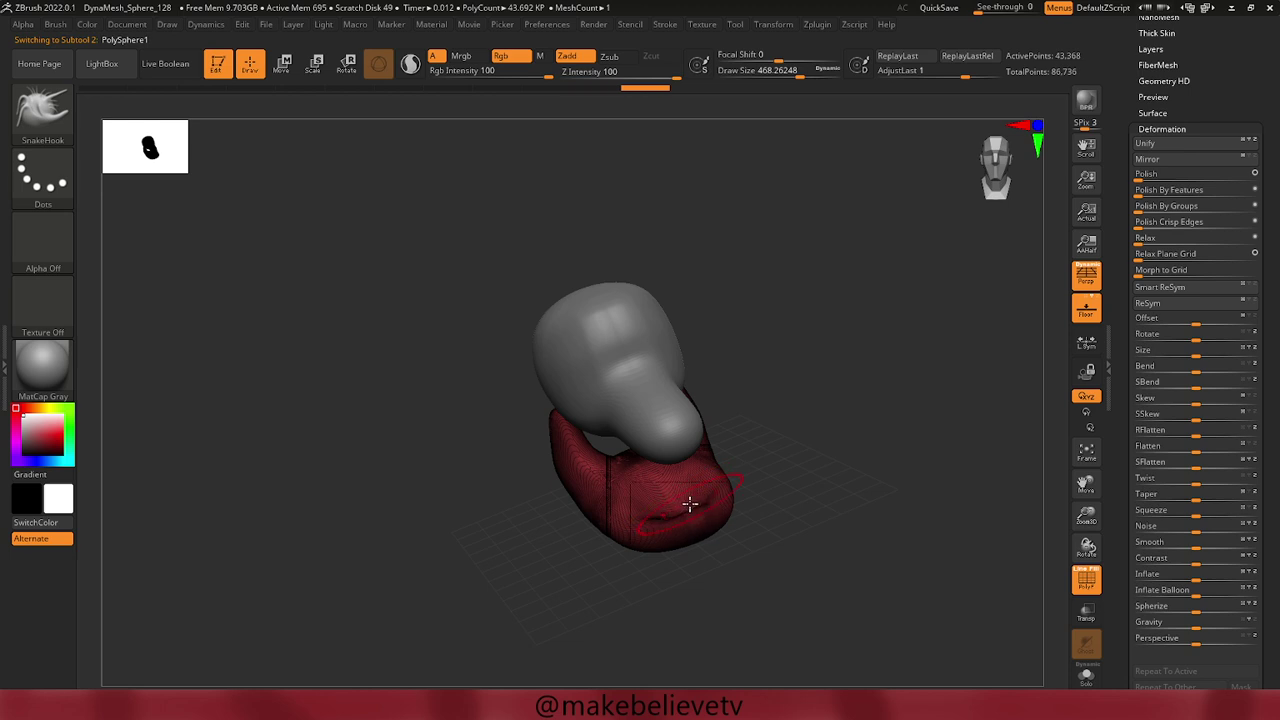
{"action": "mouse_move", "coordinate": [511, 503]}
{"action": "left_mouse_down"}
{"action": "mouse_move", "coordinate": [527, 484]}
{"action": "mouse_move", "coordinate": [632, 462]}
{"action": "mouse_move", "coordinate": [638, 480]}
{"action": "mouse_move", "coordinate": [597, 491]}
{"action": "left_mouse_up"}
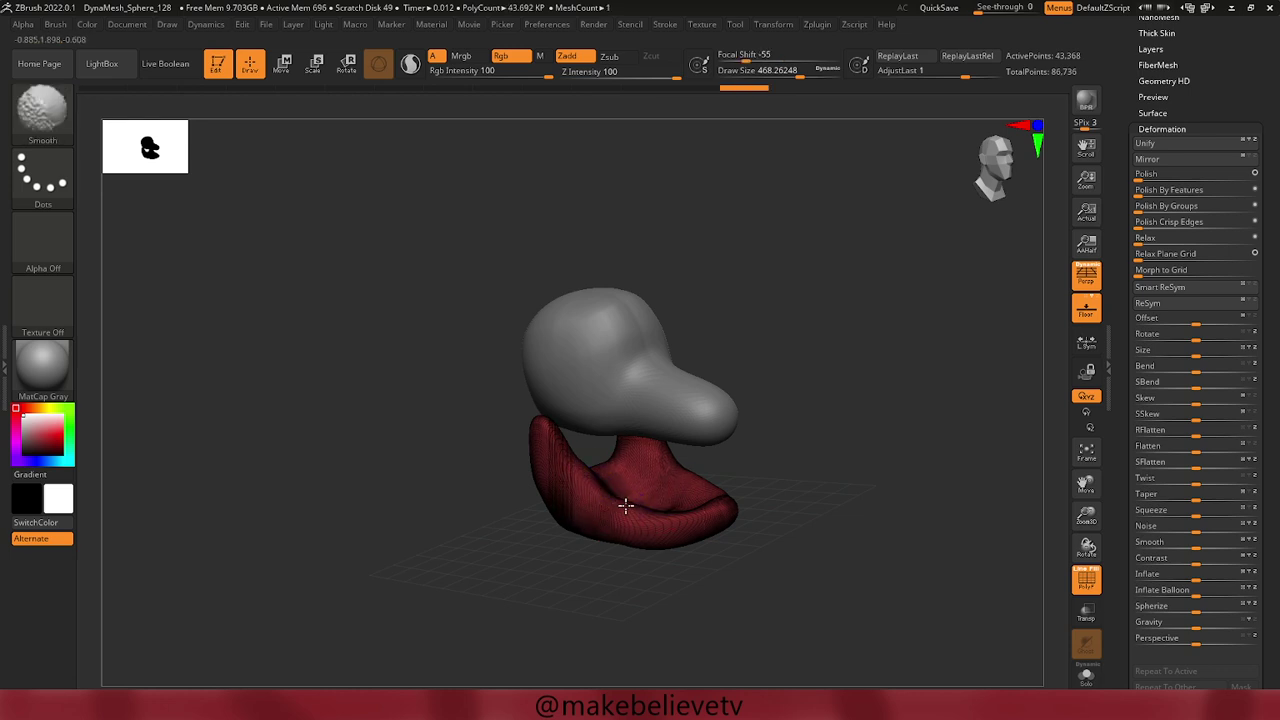
{"action": "mouse_move", "coordinate": [748, 516]}
{"action": "left_mouse_down"}
{"action": "mouse_move", "coordinate": [766, 557]}
{"action": "mouse_move", "coordinate": [734, 551]}
{"action": "mouse_move", "coordinate": [727, 563]}
{"action": "mouse_move", "coordinate": [649, 505]}
{"action": "left_mouse_up"}
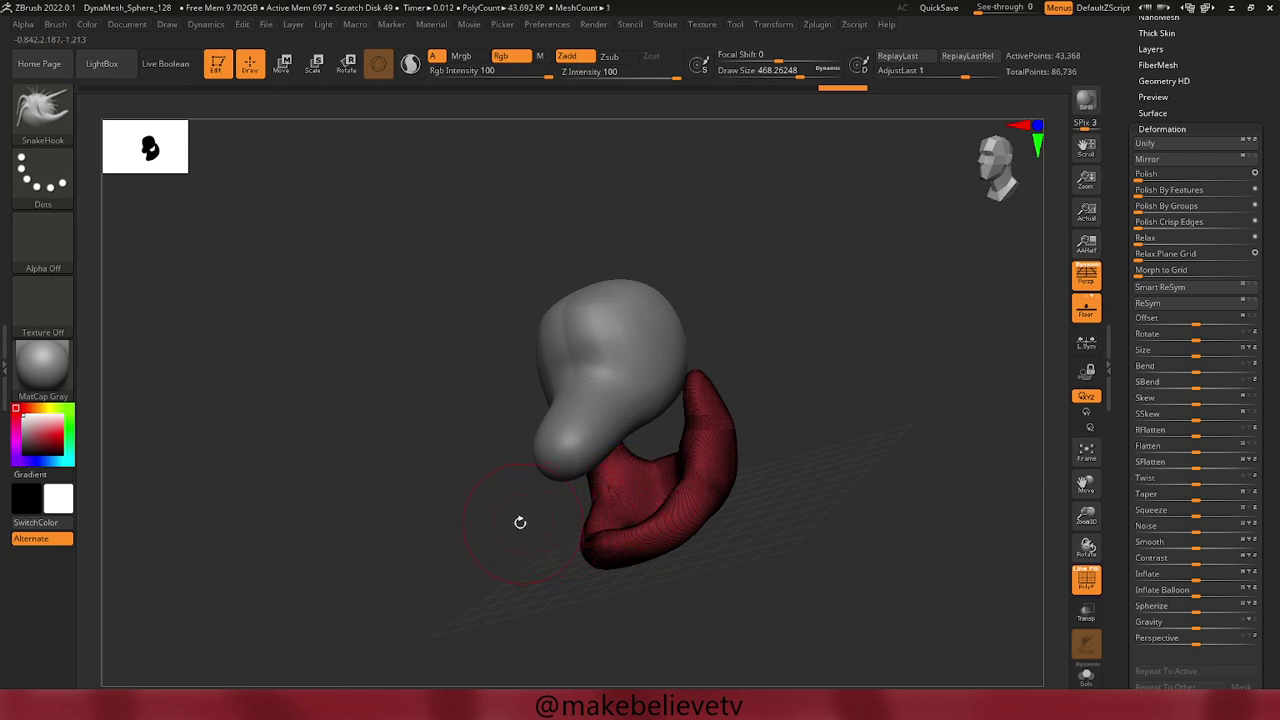
{"action": "mouse_move", "coordinate": [520, 522]}
{"action": "left_mouse_down"}
{"action": "mouse_move", "coordinate": [517, 511]}
{"action": "mouse_move", "coordinate": [563, 497]}
{"action": "mouse_move", "coordinate": [578, 472]}
{"action": "mouse_move", "coordinate": [560, 500]}
{"action": "left_mouse_up"}
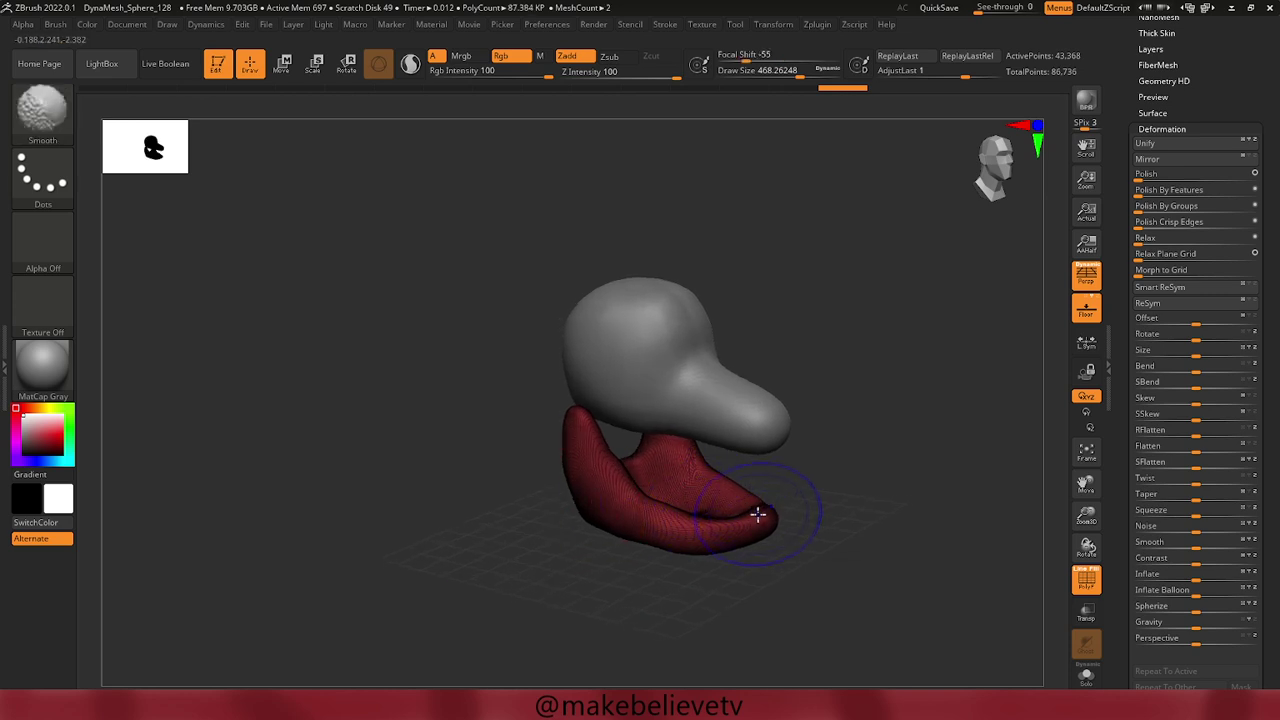
{"action": "mouse_move", "coordinate": [777, 566]}
{"action": "left_mouse_down"}
{"action": "mouse_move", "coordinate": [766, 580]}
{"action": "mouse_move", "coordinate": [791, 537]}
{"action": "mouse_move", "coordinate": [783, 483]}
{"action": "left_mouse_up"}
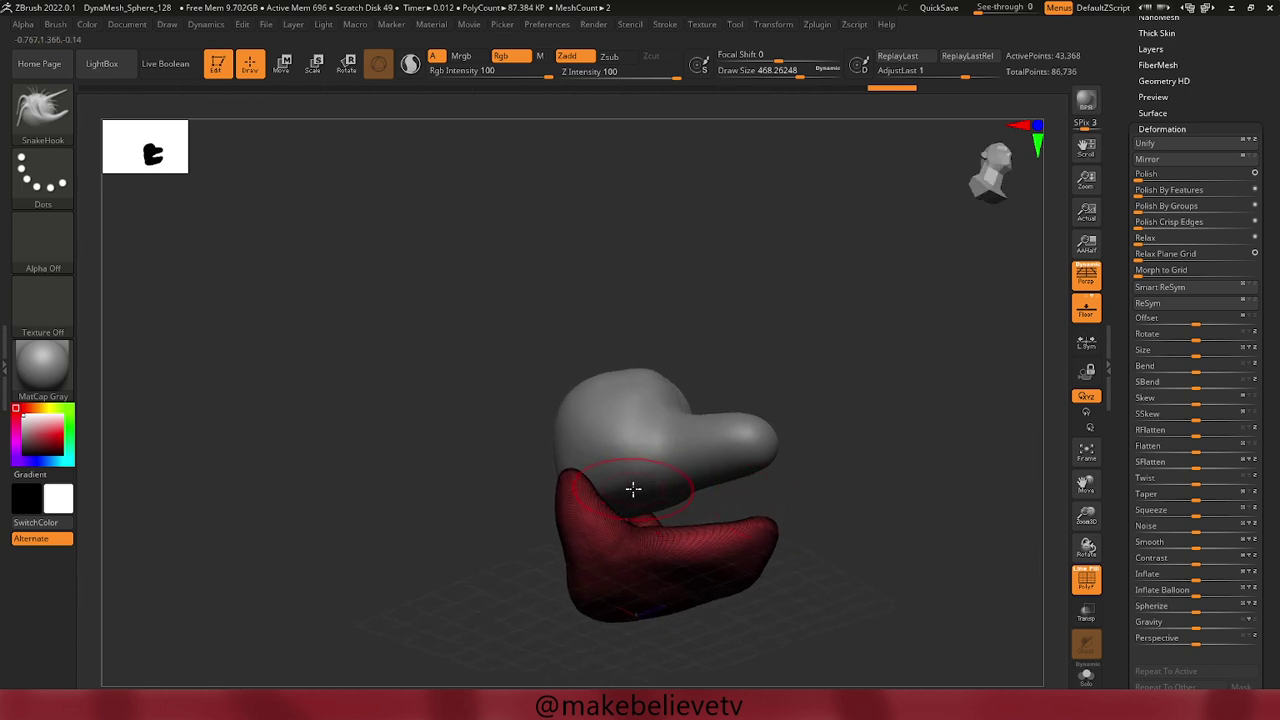
{"action": "left_click", "coordinate": [660, 457], "text": "alt"}
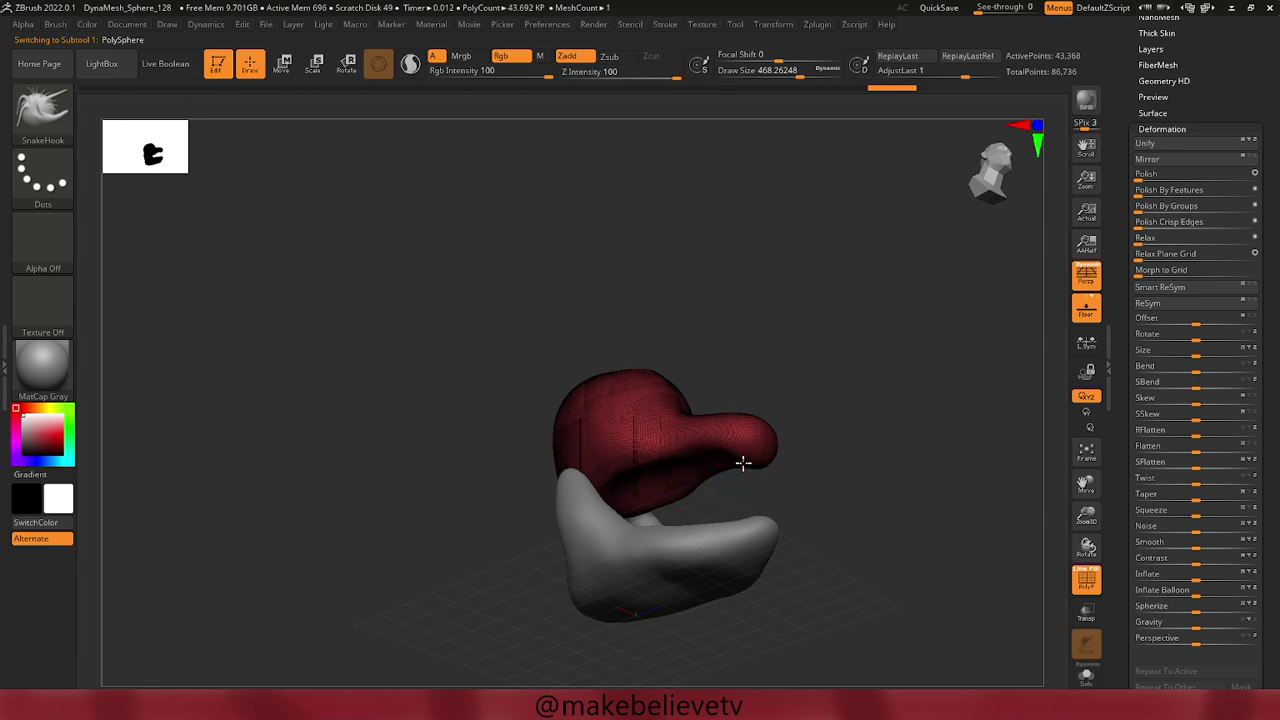
Undo the stray head stroke and SnakeHook the snout tip upward into a bulb.
{"action": "mouse_move", "coordinate": [785, 472]}
{"action": "left_mouse_down"}
{"action": "mouse_move", "coordinate": [793, 517]}
{"action": "mouse_move", "coordinate": [777, 517]}
{"action": "mouse_move", "coordinate": [788, 457]}
{"action": "left_mouse_up"}
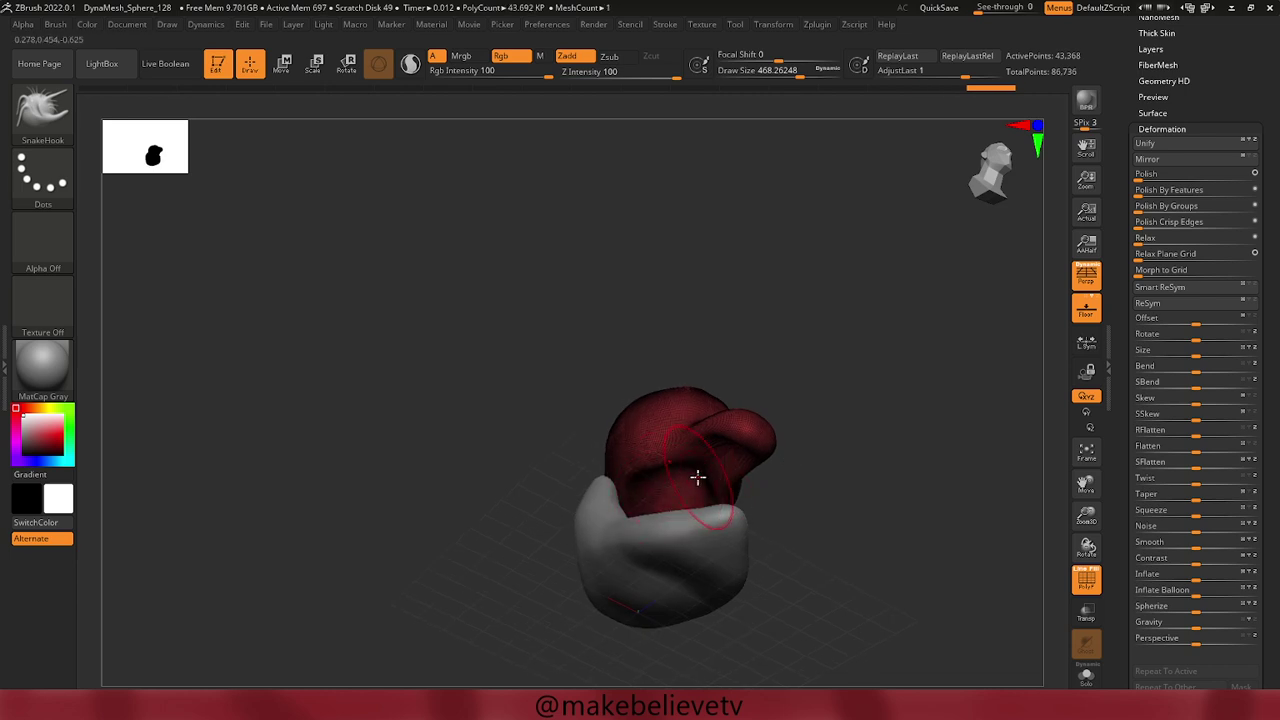
{"action": "mouse_move", "coordinate": [704, 467]}
{"action": "left_mouse_down"}
{"action": "mouse_move", "coordinate": [766, 434]}
{"action": "mouse_move", "coordinate": [811, 483]}
{"action": "mouse_move", "coordinate": [800, 517]}
{"action": "mouse_move", "coordinate": [777, 514]}
{"action": "mouse_move", "coordinate": [734, 455]}
{"action": "mouse_move", "coordinate": [734, 437]}
{"action": "mouse_move", "coordinate": [809, 493]}
{"action": "left_mouse_up"}
{"action": "key", "text": "ctrl+shift+d"}
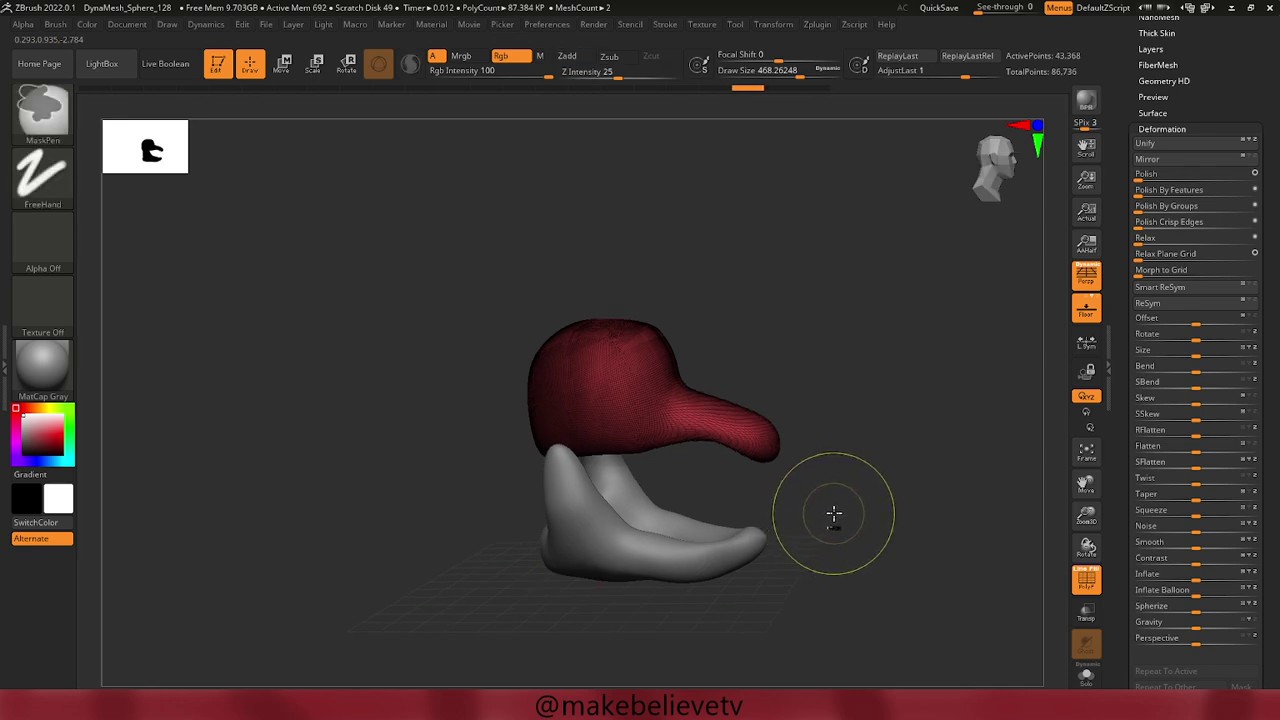
{"action": "key", "text": "ctrl"}
{"action": "left_click_drag", "start_coordinate": [843, 517], "coordinate": [847, 507]}
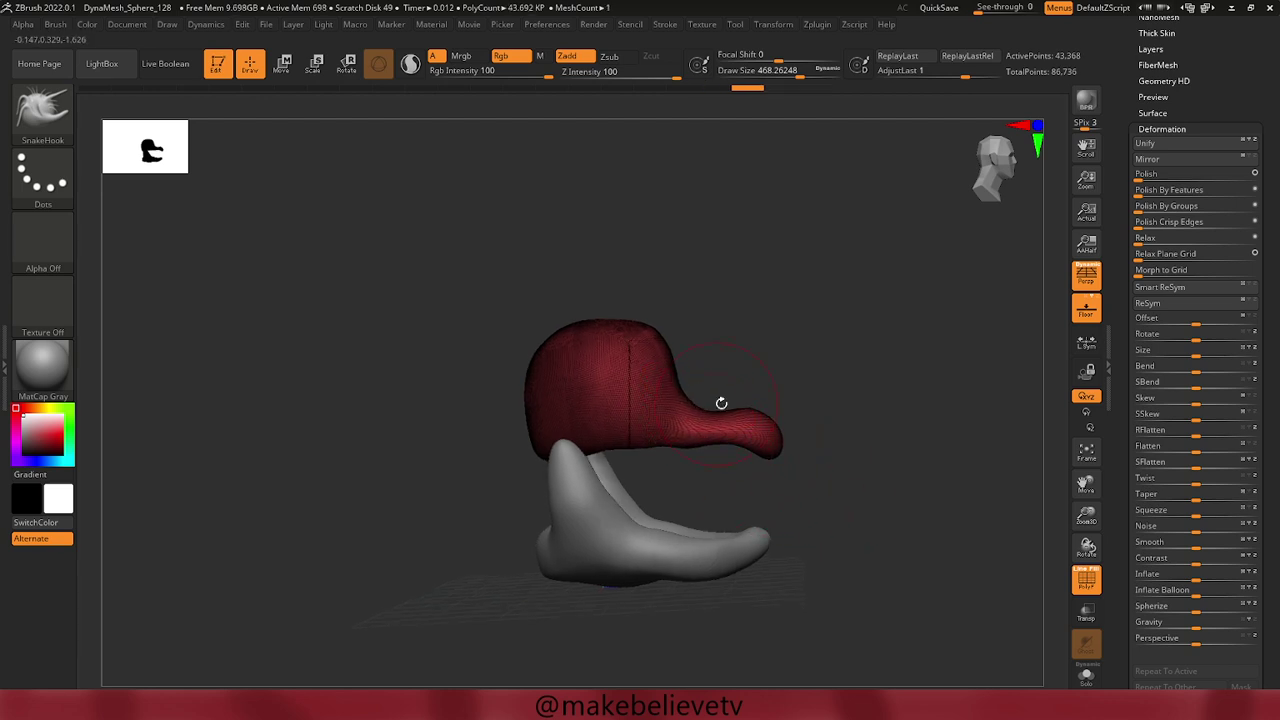
{"action": "left_click_drag", "start_coordinate": [776, 417], "coordinate": [781, 403]}
{"action": "mouse_move", "coordinate": [846, 480]}
{"action": "left_mouse_down"}
{"action": "mouse_move", "coordinate": [768, 505]}
{"action": "mouse_move", "coordinate": [717, 497]}
{"action": "mouse_move", "coordinate": [811, 506]}
{"action": "mouse_move", "coordinate": [836, 494]}
{"action": "mouse_move", "coordinate": [834, 506]}
{"action": "mouse_move", "coordinate": [784, 514]}
{"action": "mouse_move", "coordinate": [805, 470]}
{"action": "mouse_move", "coordinate": [715, 480]}
{"action": "left_mouse_up"}
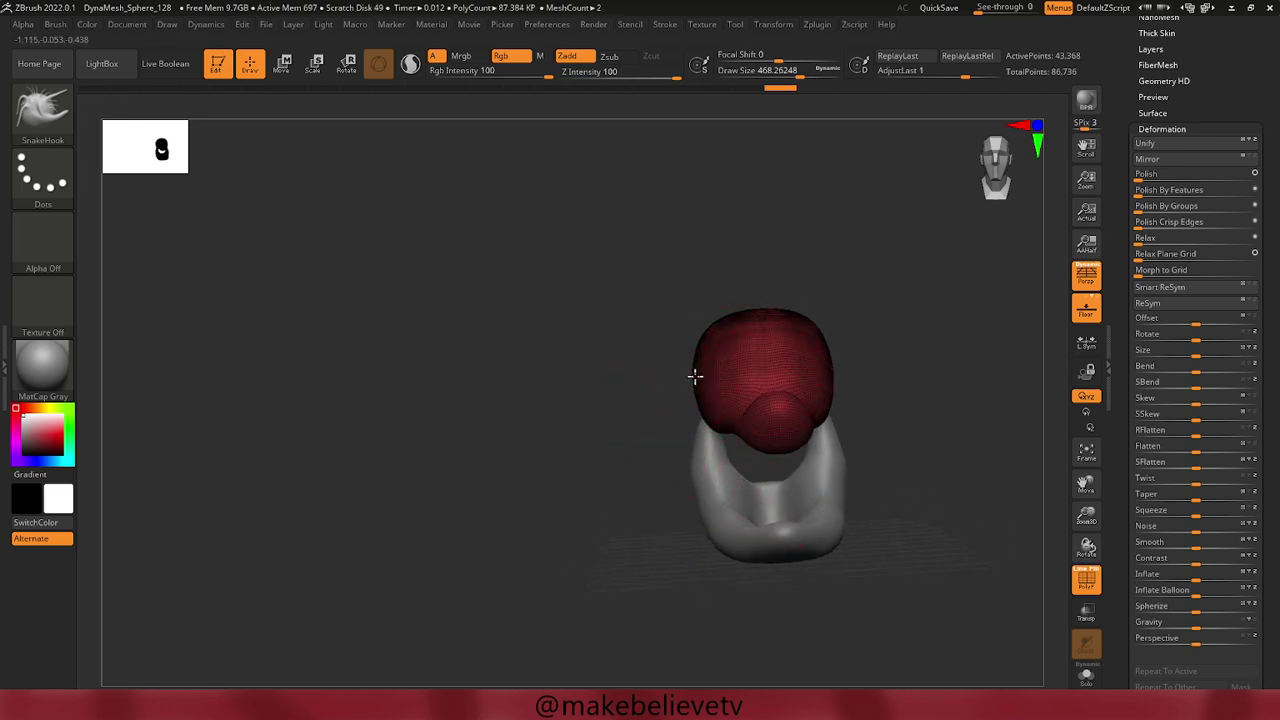
Widen the top of the head, then apply a Polish deformation of 25 to it.
{"action": "mouse_move", "coordinate": [694, 374]}
{"action": "left_mouse_down"}
{"action": "mouse_move", "coordinate": [677, 377]}
{"action": "mouse_move", "coordinate": [681, 325]}
{"action": "mouse_move", "coordinate": [691, 337]}
{"action": "left_mouse_up"}
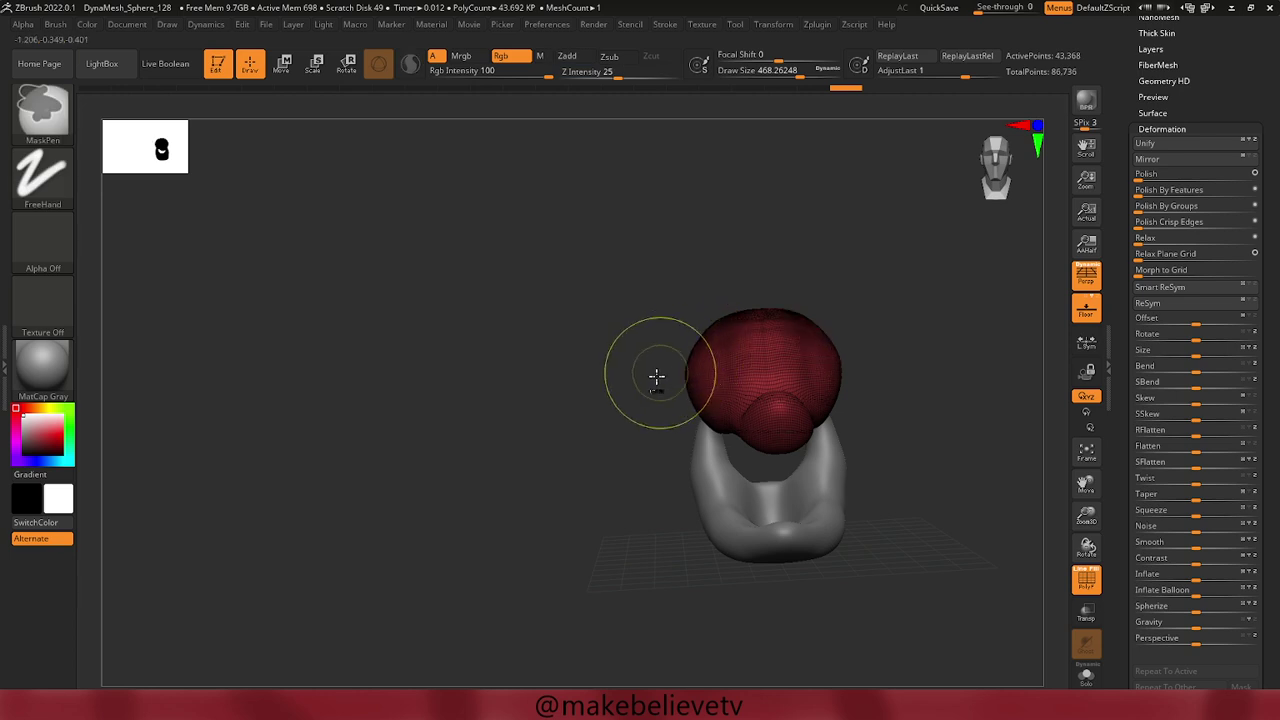
{"action": "left_click_drag", "start_coordinate": [690, 465], "coordinate": [984, 400]}
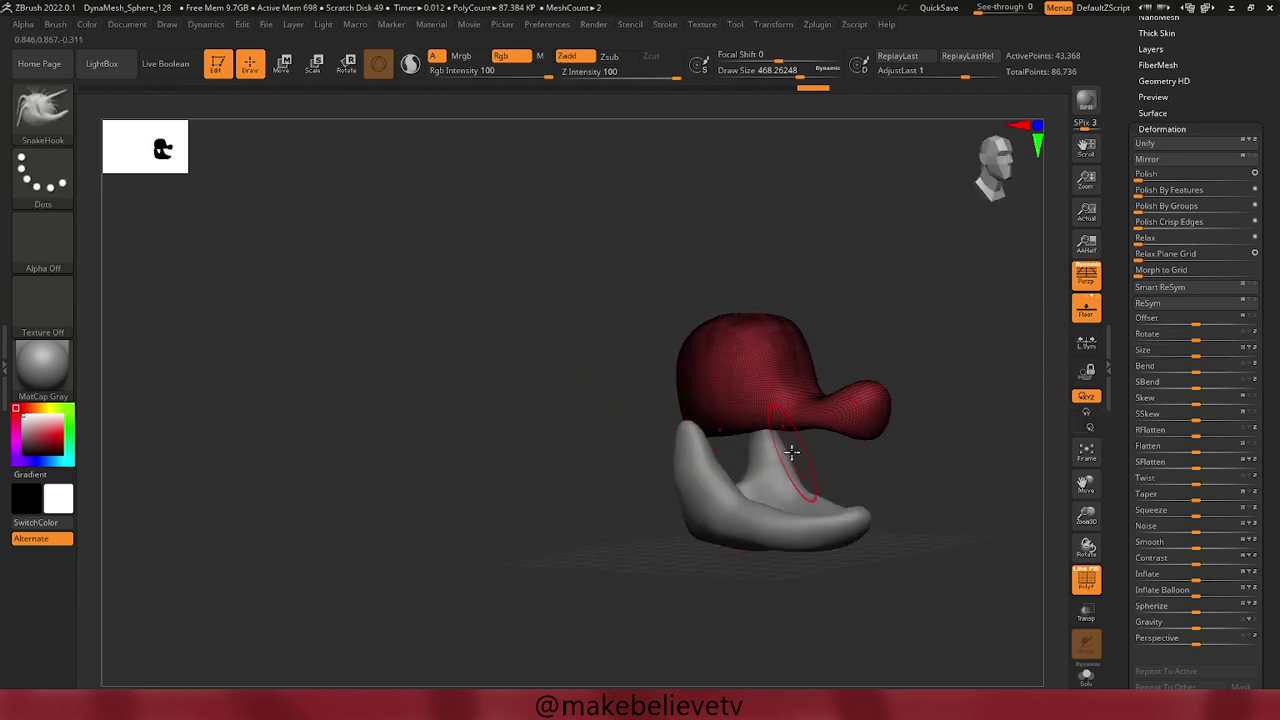
{"action": "left_click_drag", "start_coordinate": [382, 437], "coordinate": [326, 423]}
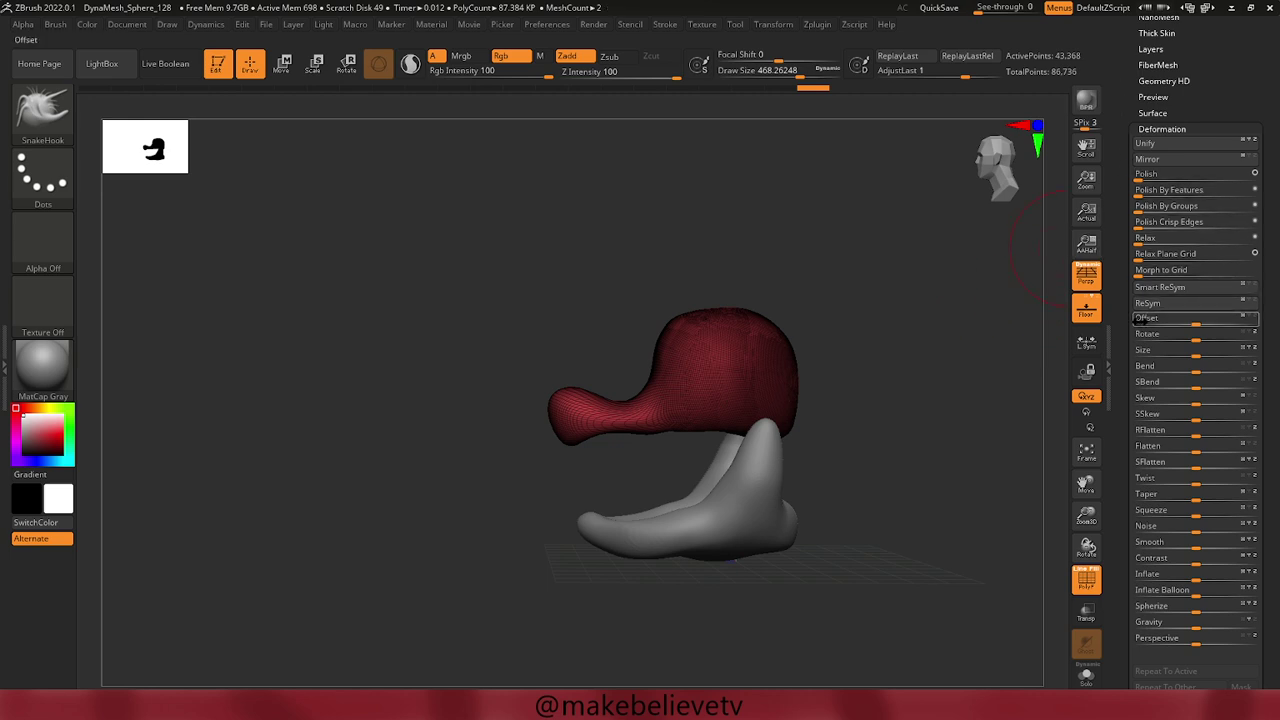
{"action": "left_click_drag", "start_coordinate": [1158, 176], "coordinate": [1168, 177]}
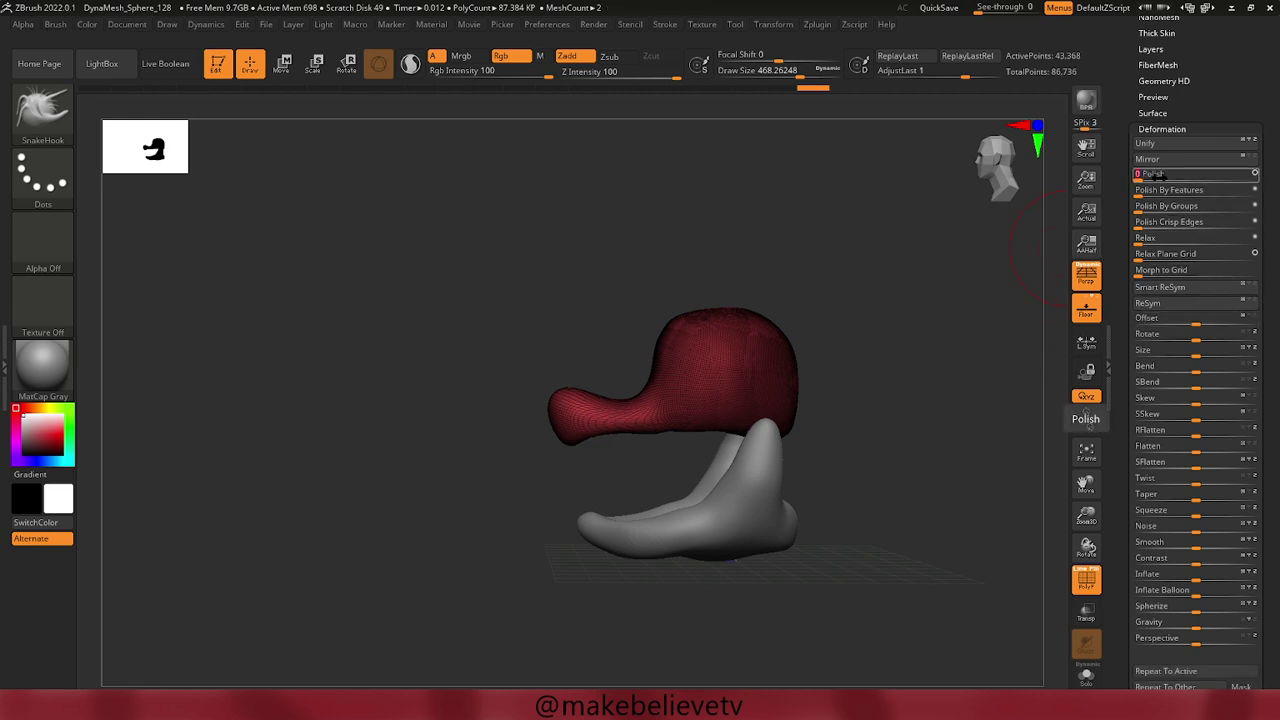
ZRemesh the head with Half on and Adapt off, down to 1,686 points, then select the legs.
{"action": "left_click_drag", "start_coordinate": [1118, 138], "coordinate": [1112, 256]}
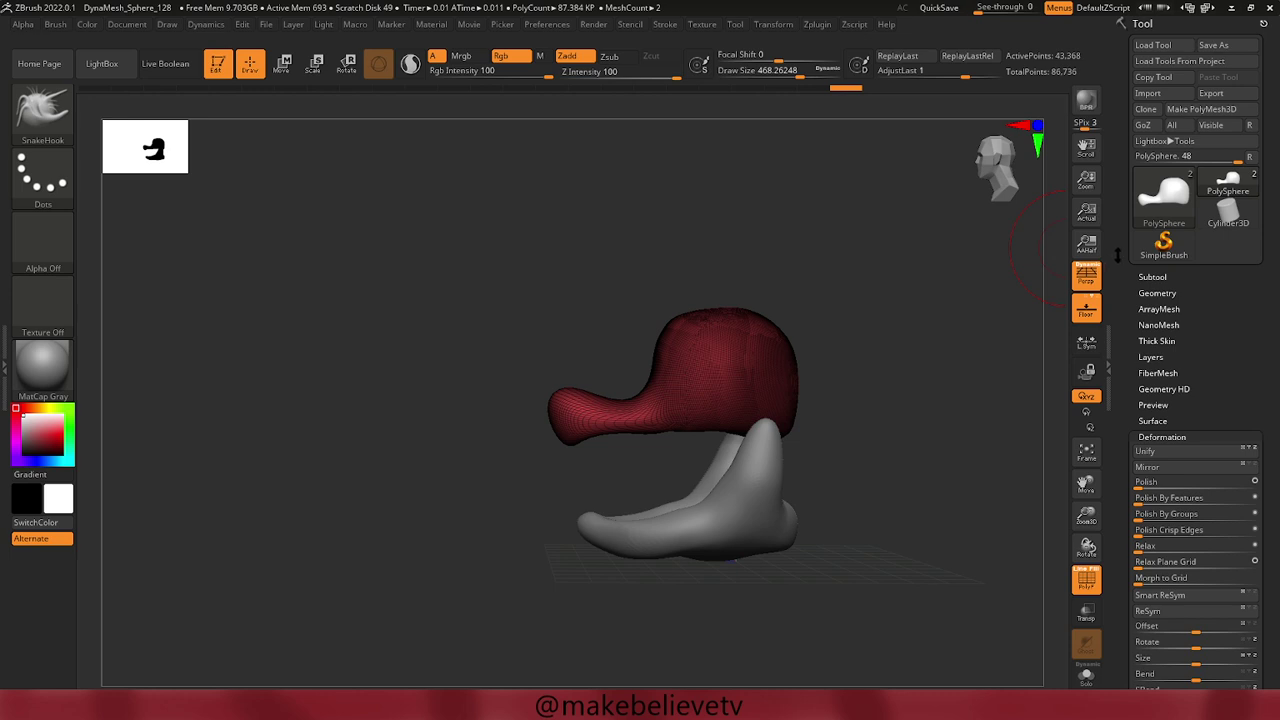
{"action": "left_click", "coordinate": [1150, 293]}
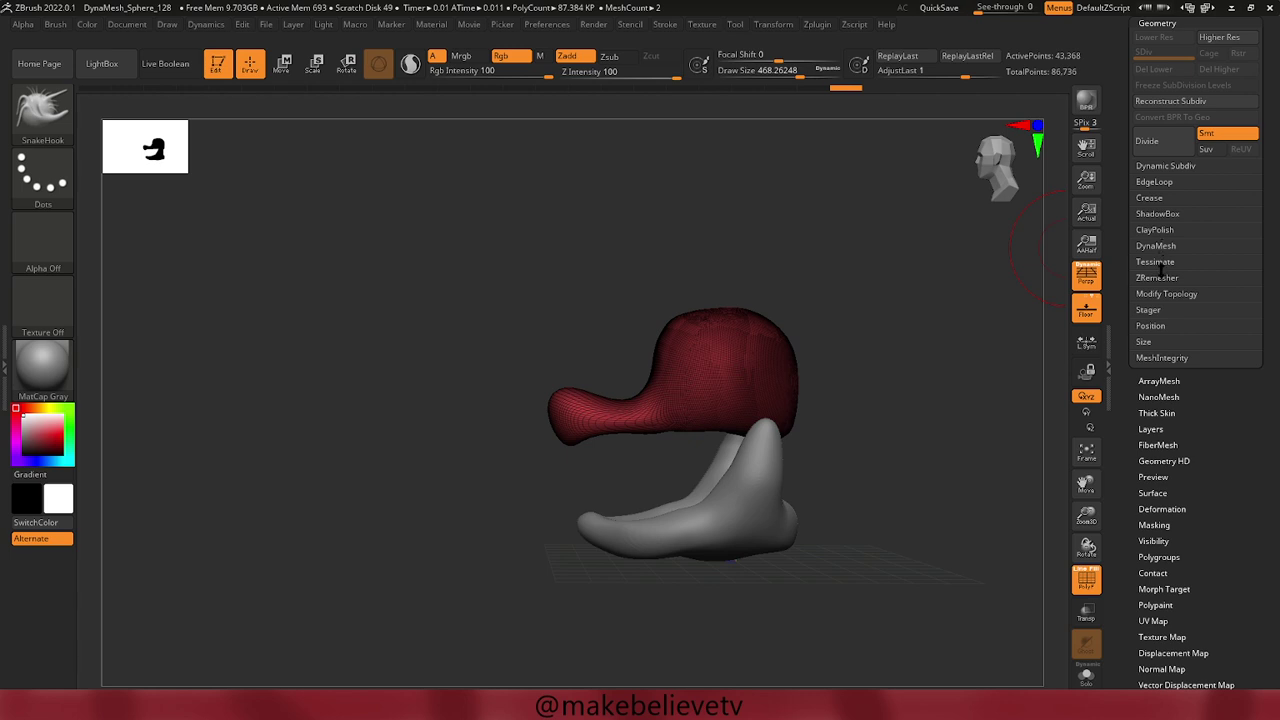
{"action": "left_click", "coordinate": [1153, 280]}
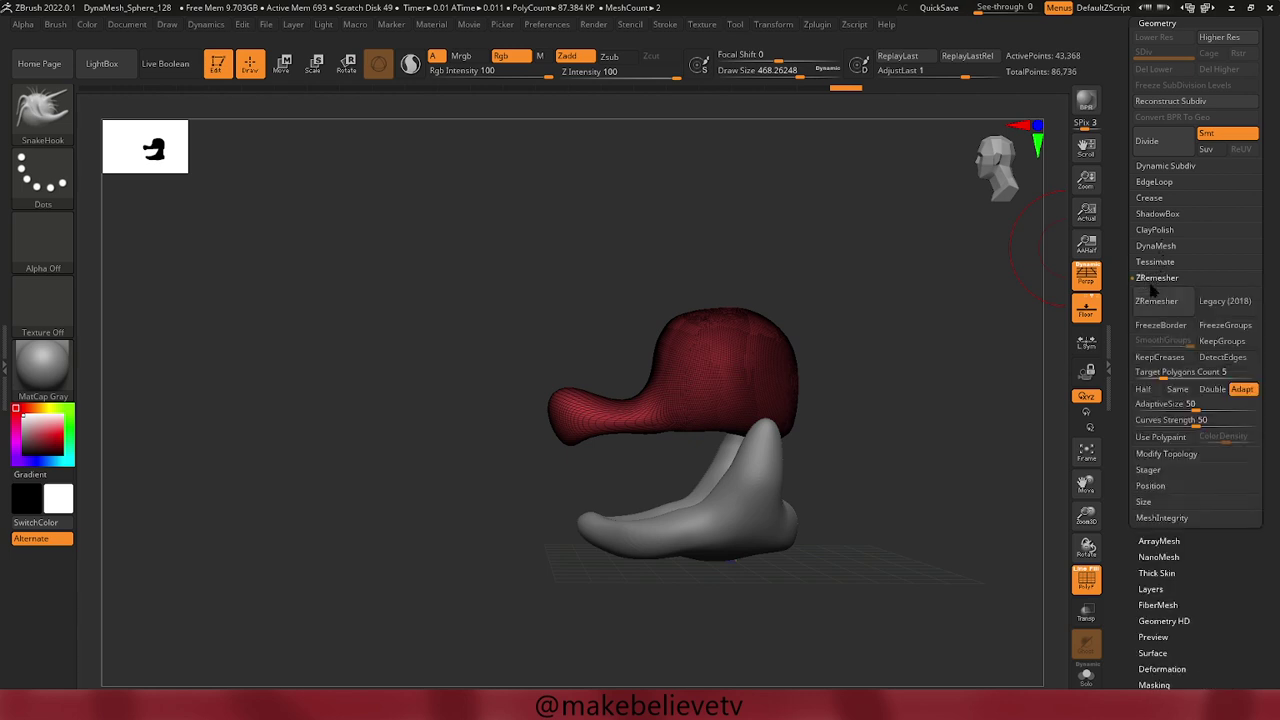
{"action": "left_click", "coordinate": [1150, 298]}
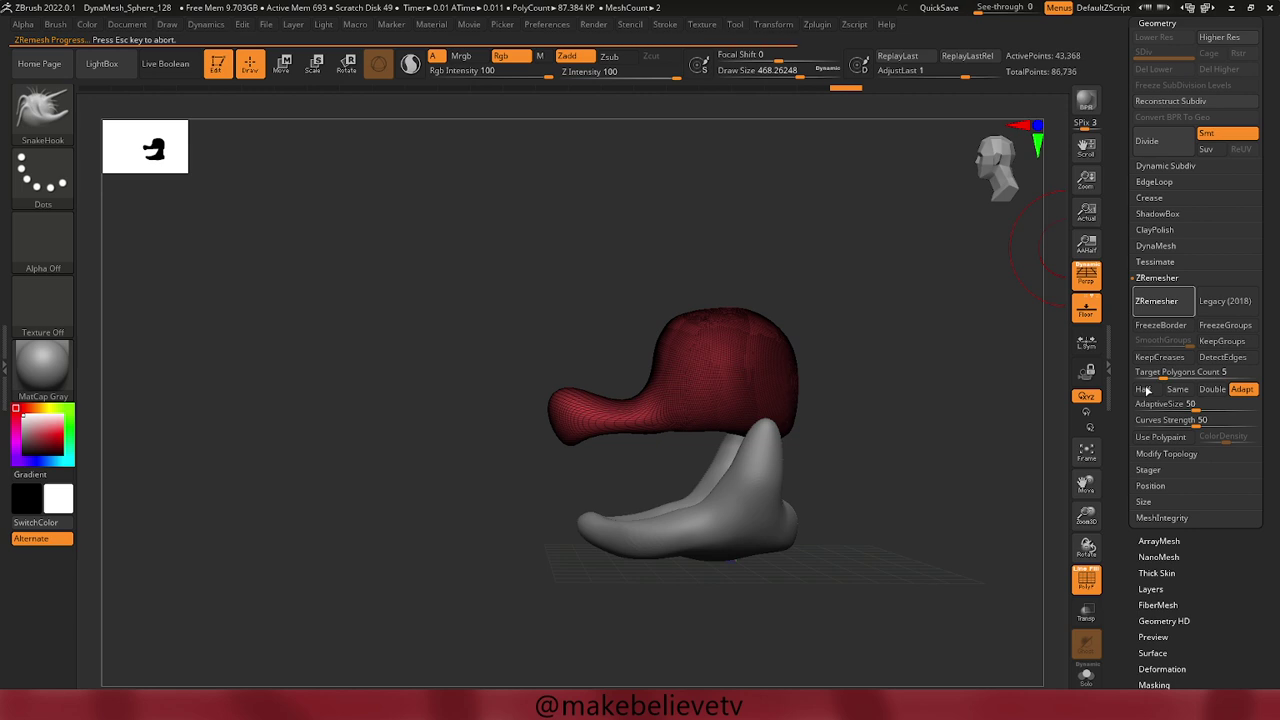
{"action": "left_click", "coordinate": [1143, 389]}
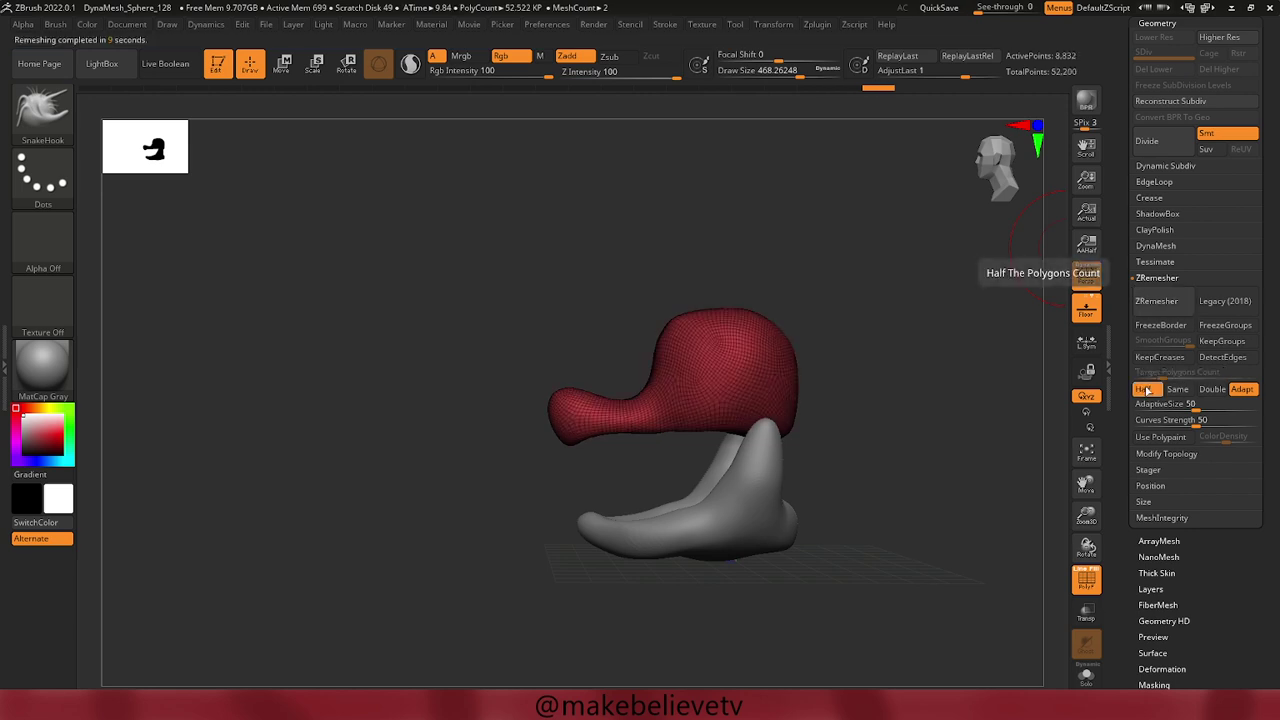
{"action": "left_click", "coordinate": [1239, 389]}
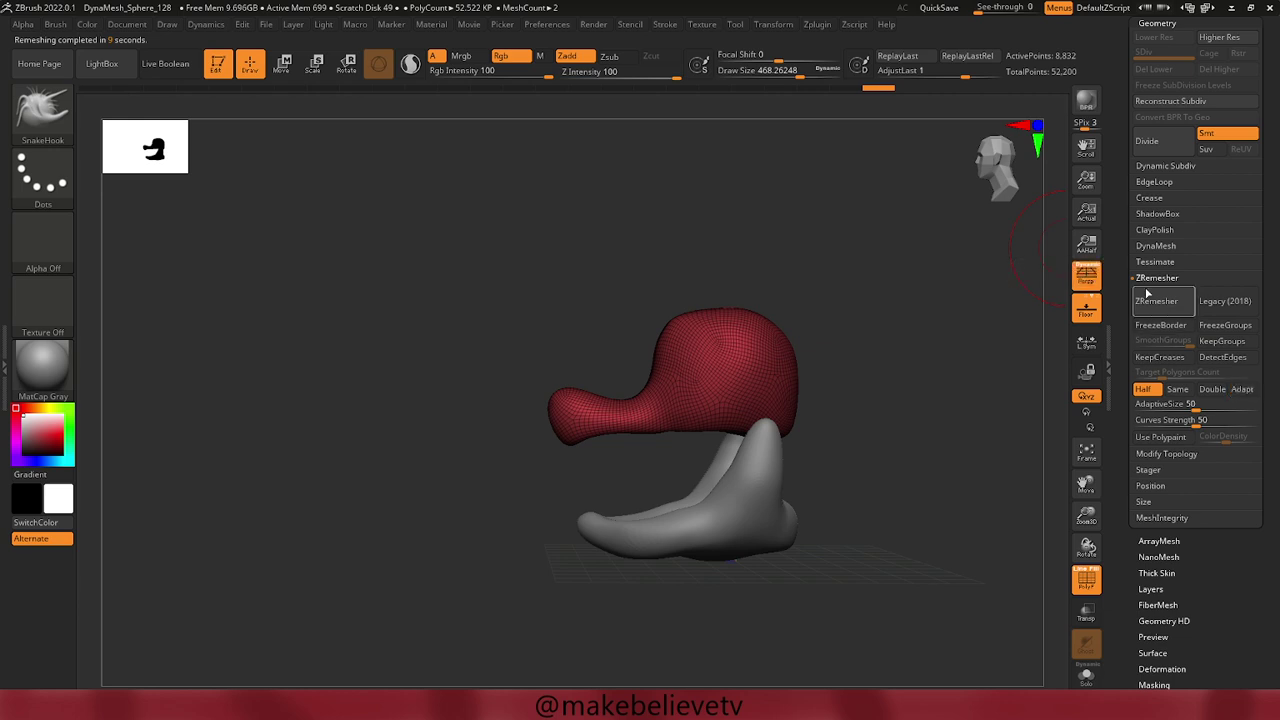
{"action": "left_click", "coordinate": [1157, 301]}
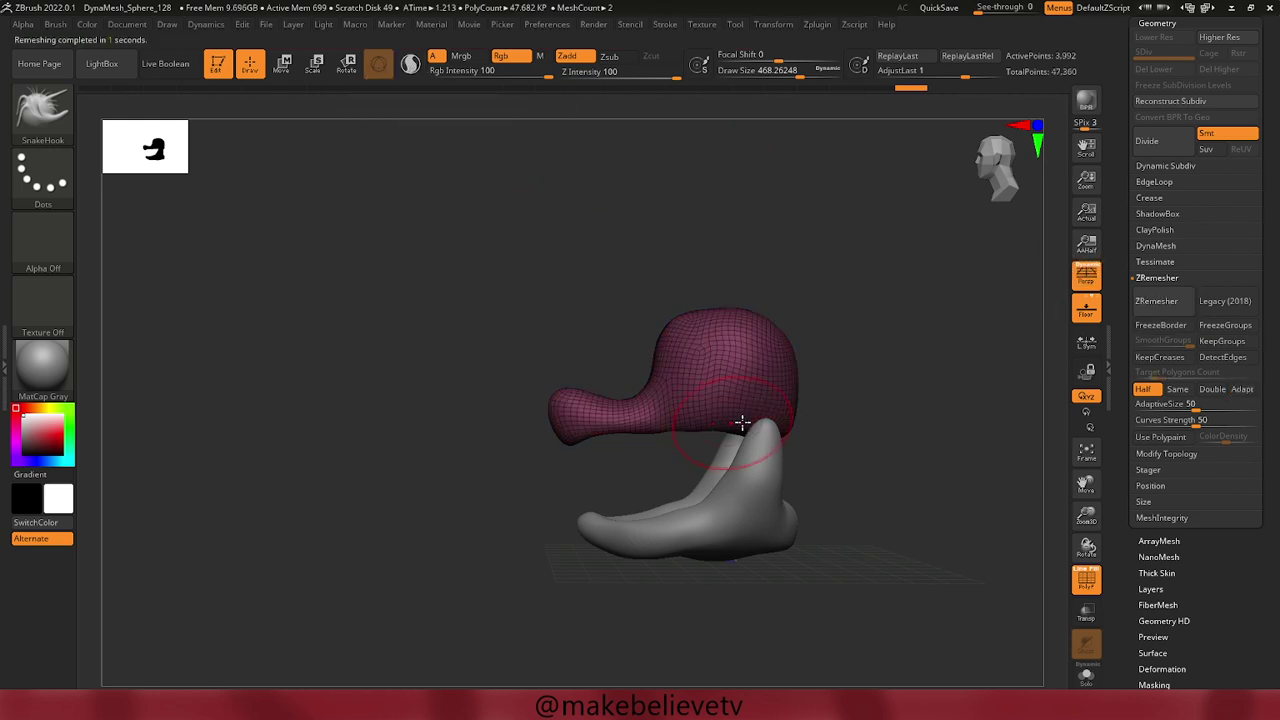
{"action": "left_click", "coordinate": [1166, 308]}
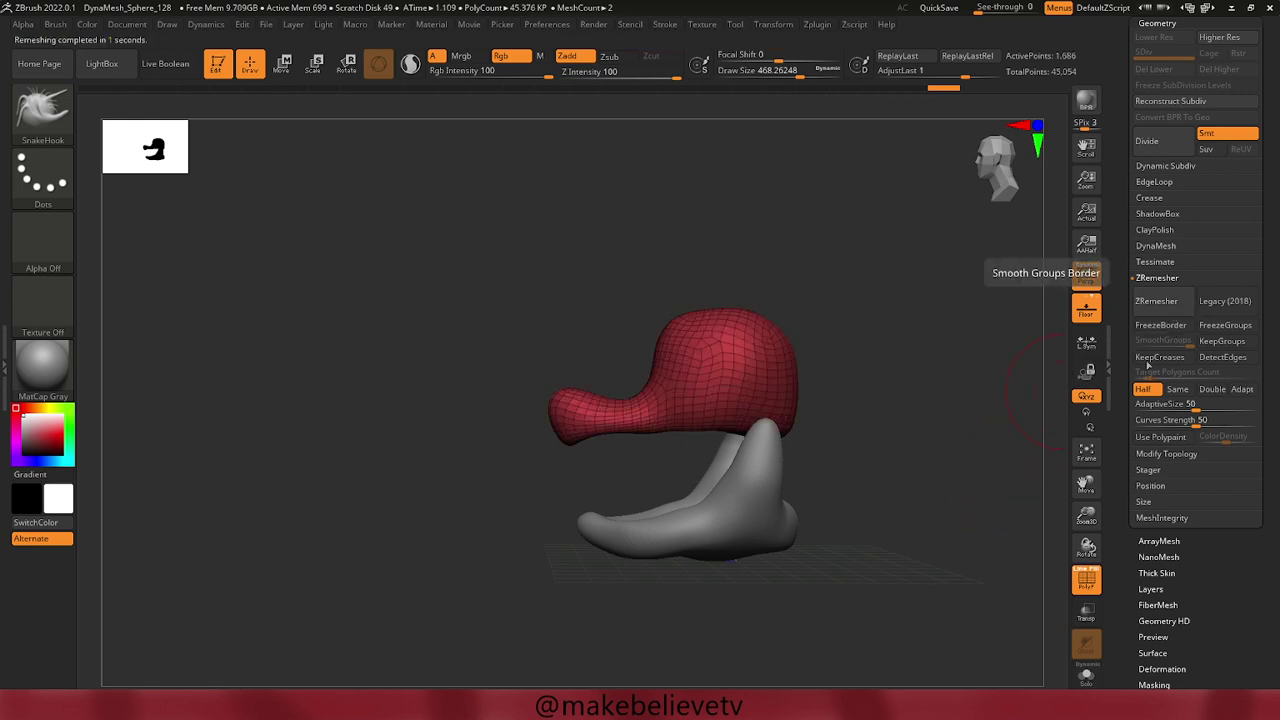
{"action": "left_click", "coordinate": [762, 505], "text": "alt"}
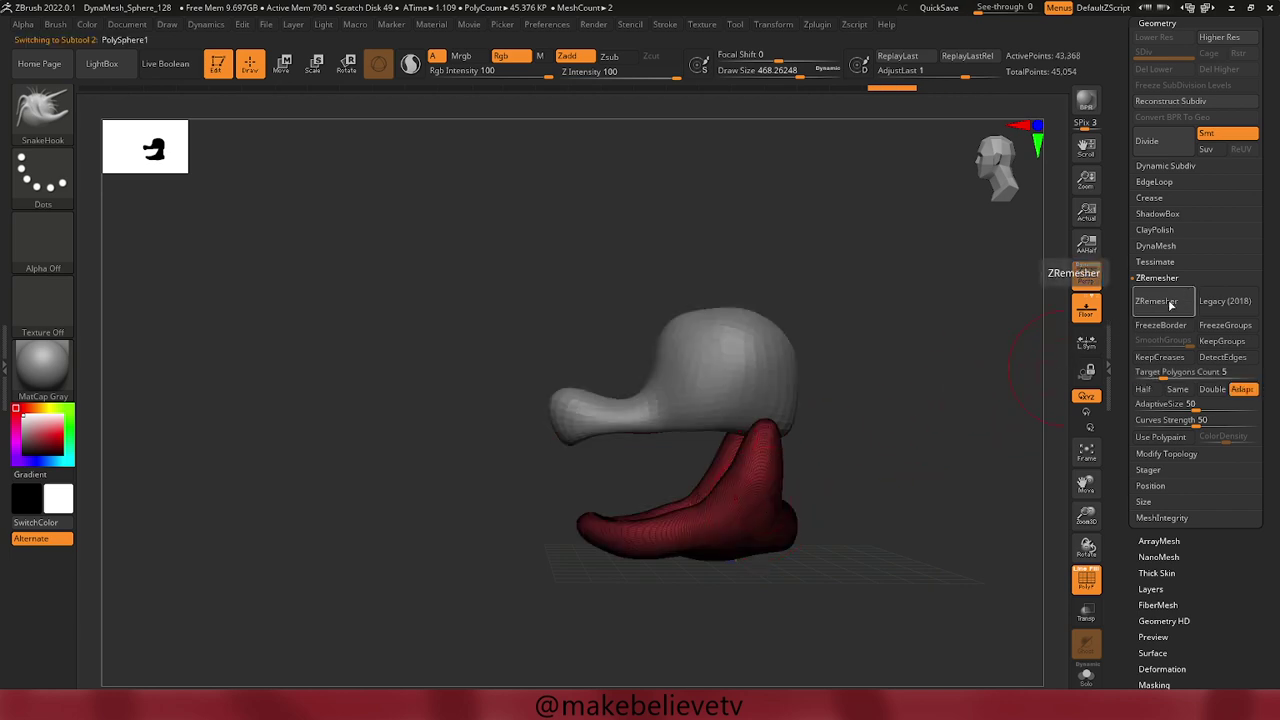
With Half on and Adapt off, ZRemesh the legs repeatedly down to 3,480 points.
{"action": "left_click", "coordinate": [1152, 420]}
{"action": "left_click", "coordinate": [1143, 389]}
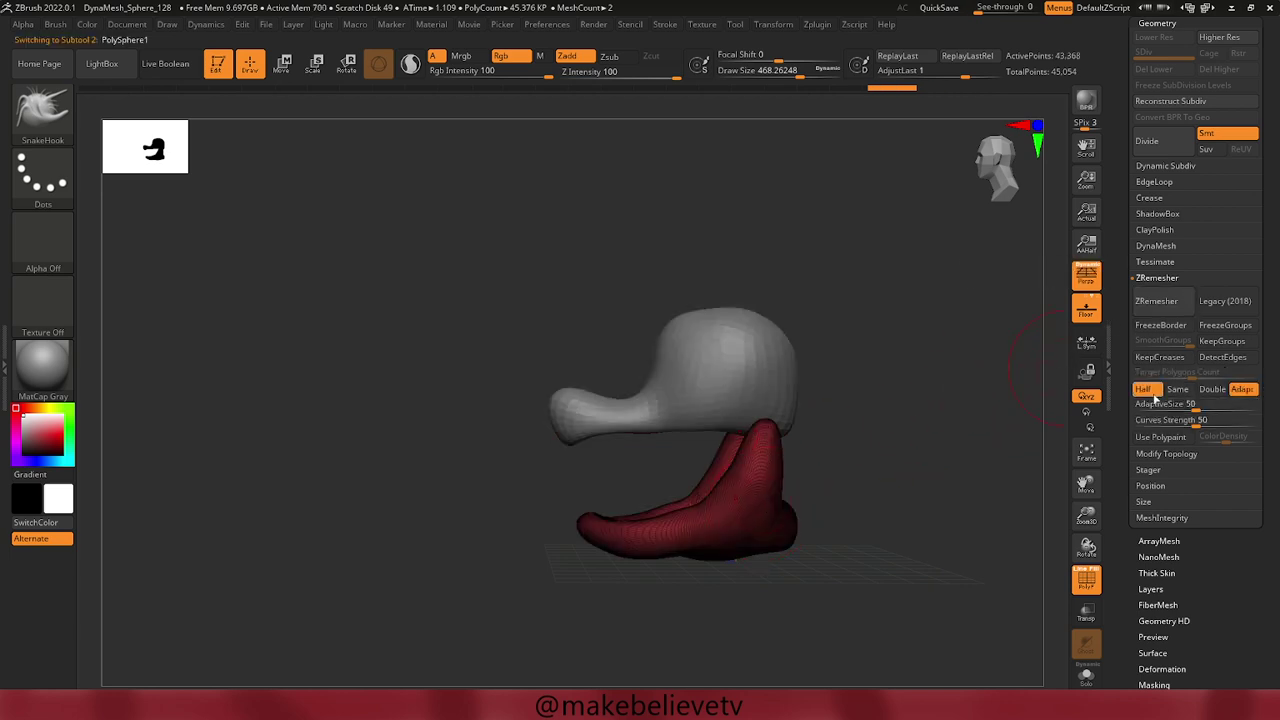
{"action": "left_click", "coordinate": [1242, 389]}
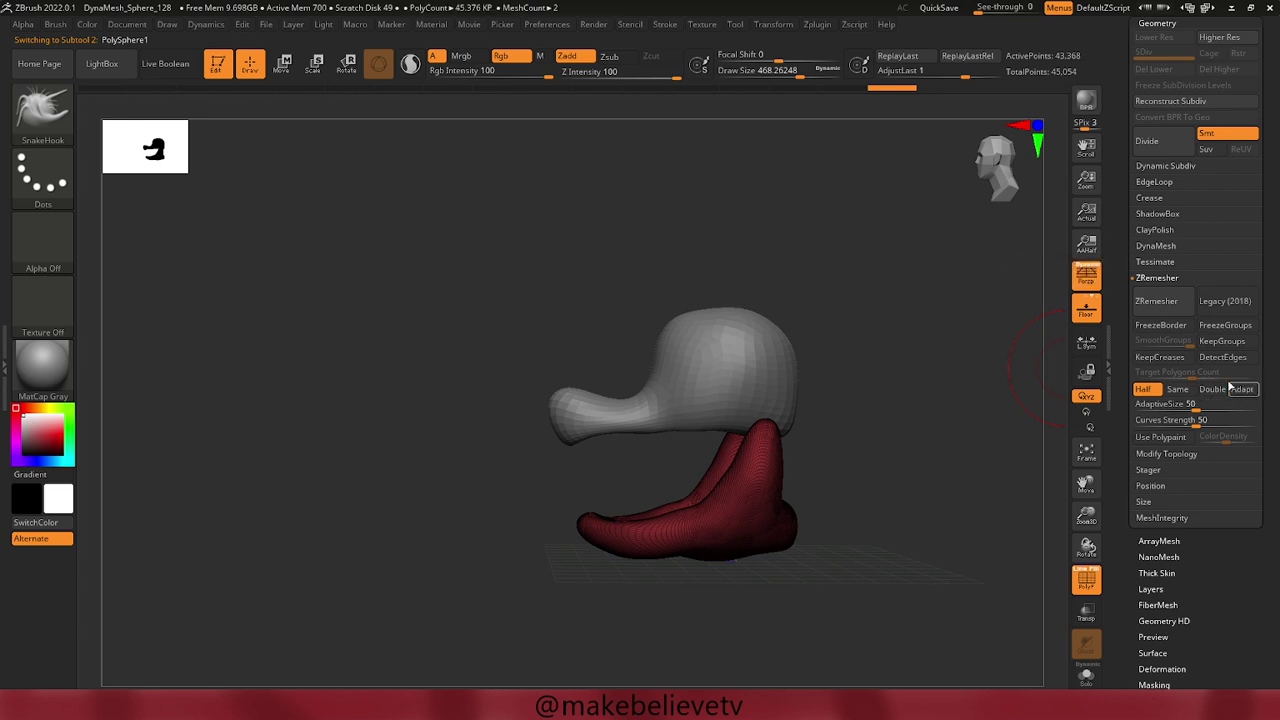
{"action": "left_click", "coordinate": [1174, 307]}
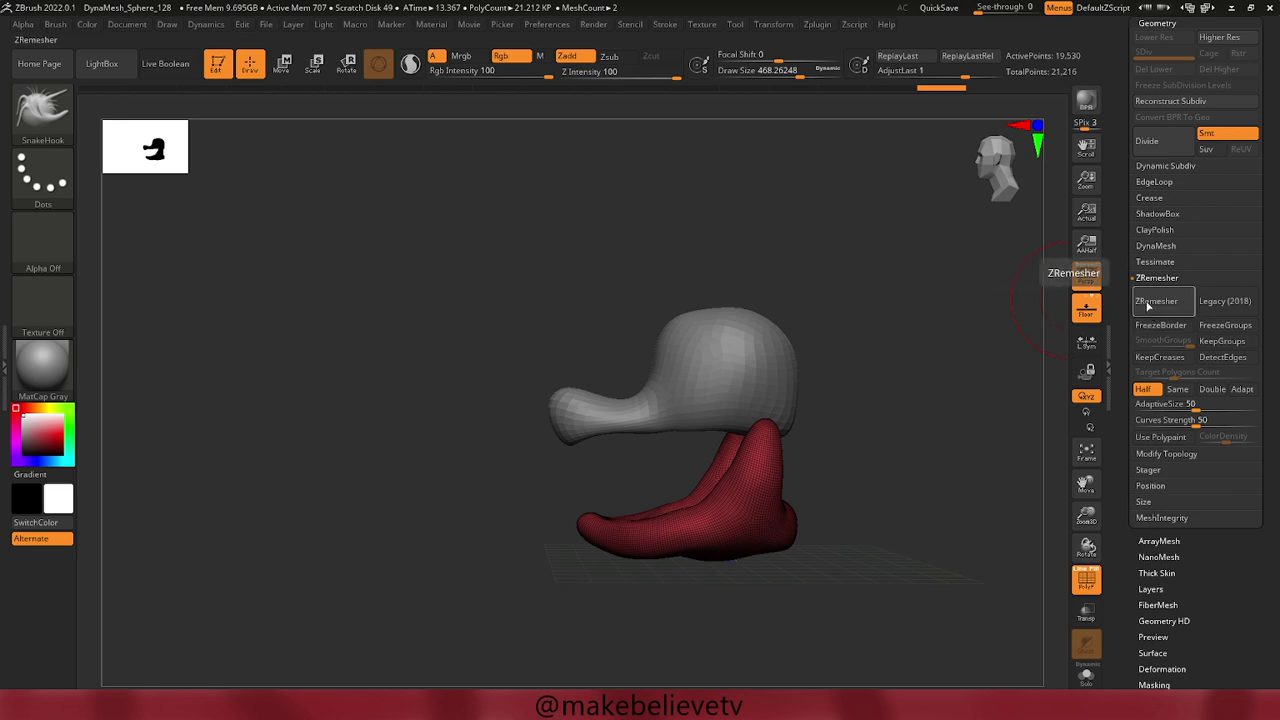
{"action": "left_click", "coordinate": [1148, 304]}
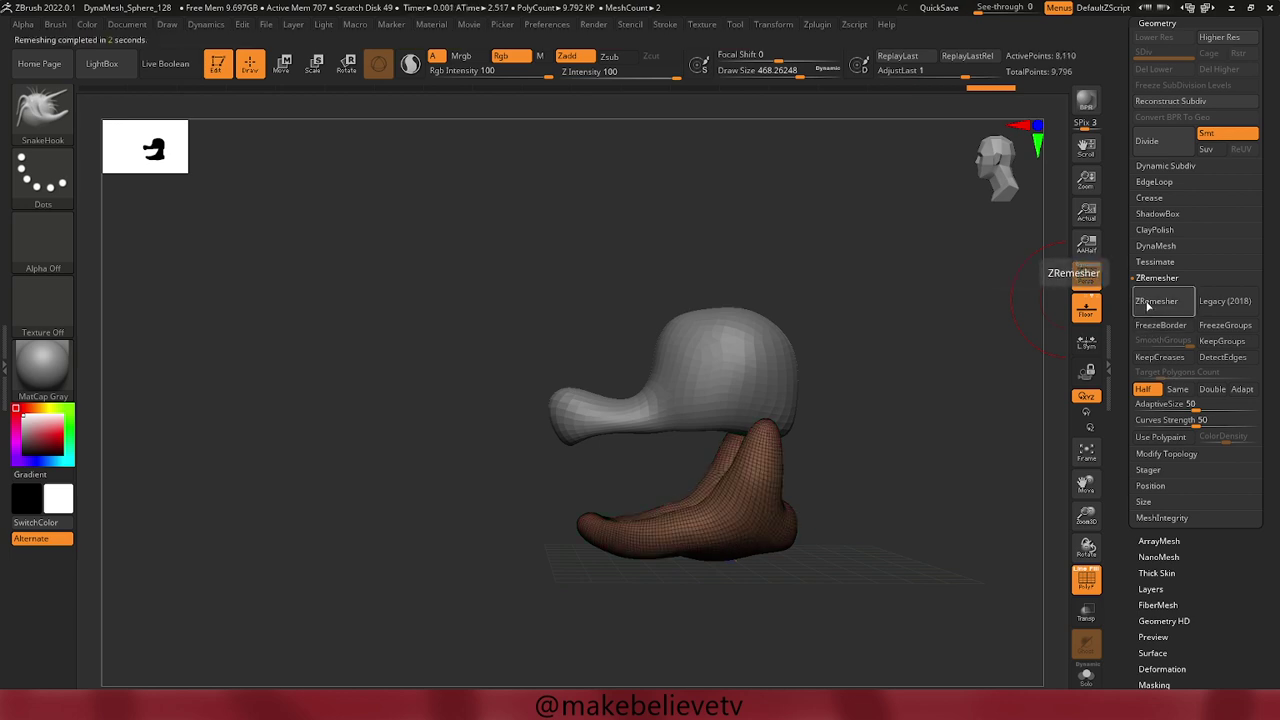
{"action": "left_click", "coordinate": [1148, 304]}
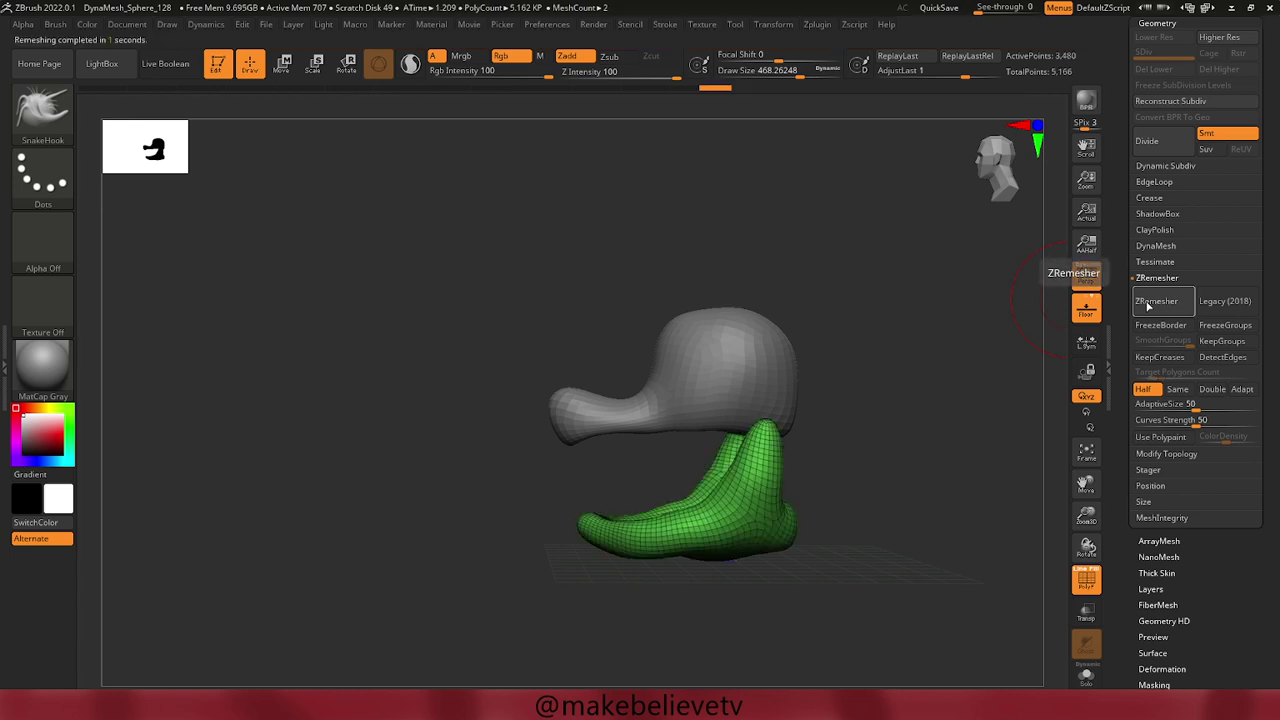
{"action": "mouse_move", "coordinate": [392, 447]}
{"action": "left_mouse_down"}
{"action": "mouse_move", "coordinate": [449, 500]}
{"action": "mouse_move", "coordinate": [401, 443]}
{"action": "mouse_move", "coordinate": [428, 480]}
{"action": "mouse_move", "coordinate": [386, 447]}
{"action": "mouse_move", "coordinate": [401, 440]}
{"action": "left_mouse_up"}
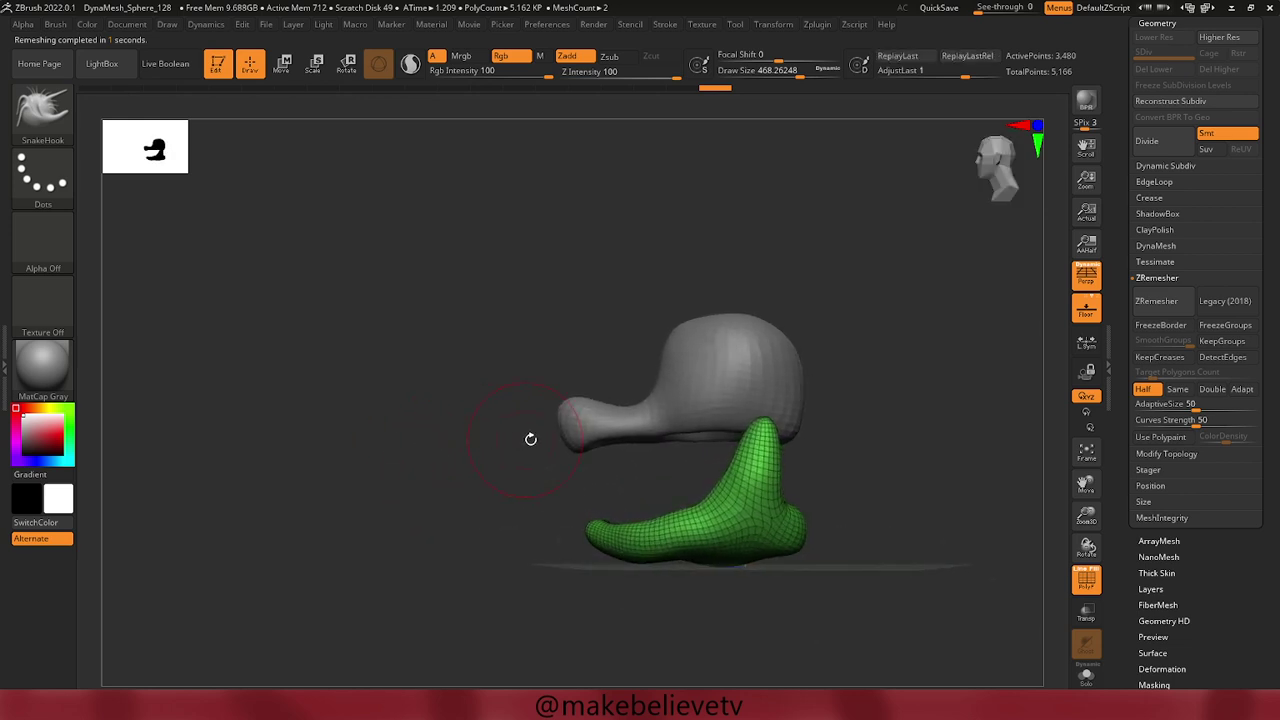
Select the head subtool, raise Draw Size to about 611, and undo the stray snout stroke.
{"action": "key", "text": "space"}
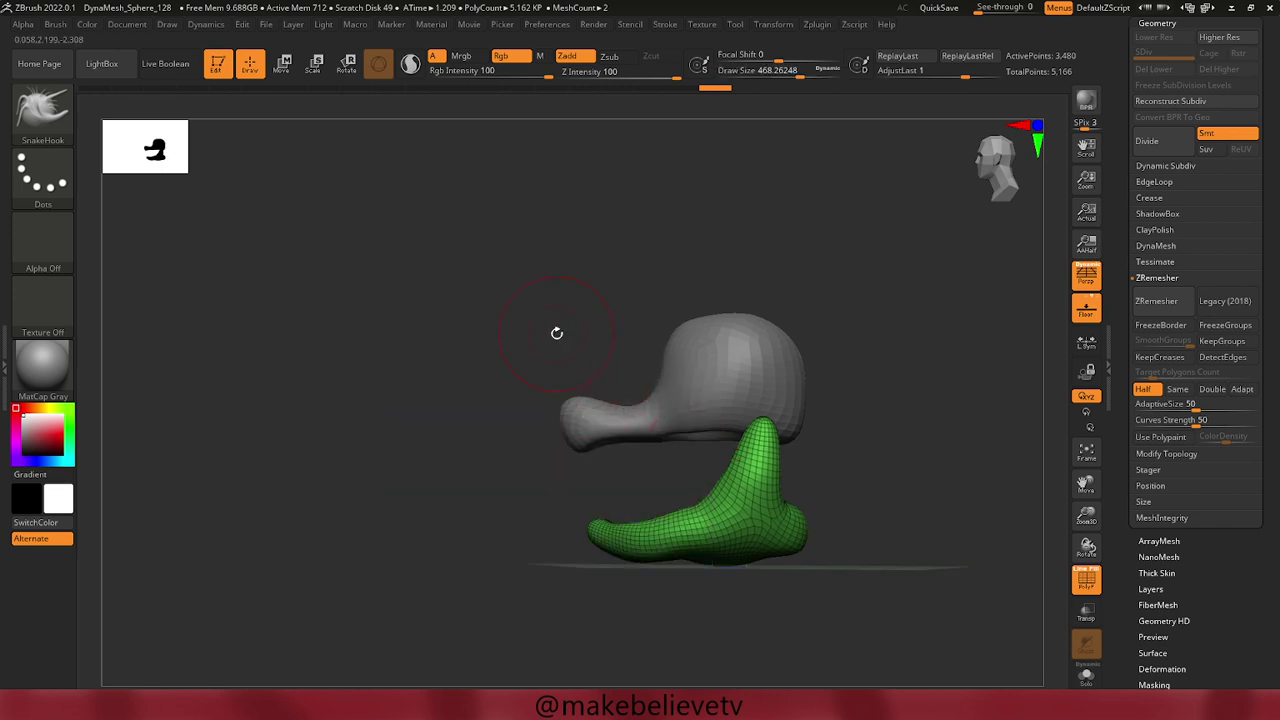
{"action": "left_click", "coordinate": [679, 411], "text": "alt"}
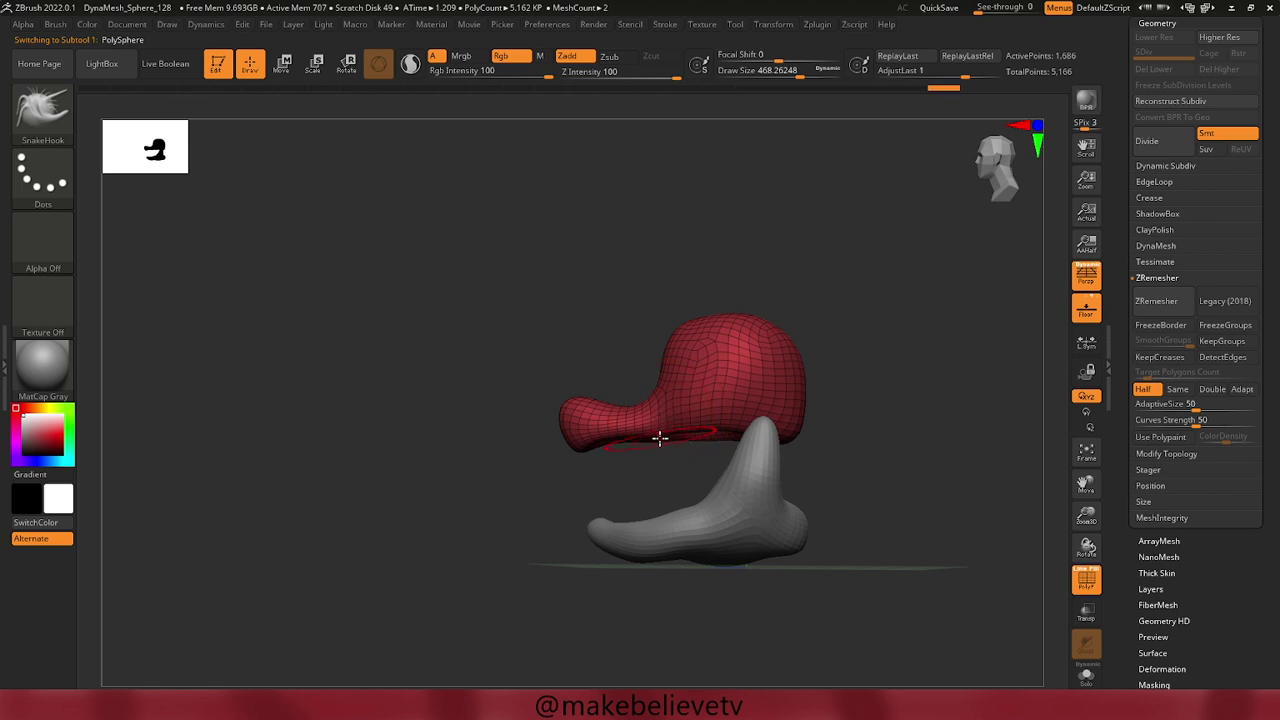
{"action": "key", "text": "space"}
{"action": "mouse_move", "coordinate": [660, 438]}
{"action": "left_mouse_down"}
{"action": "mouse_move", "coordinate": [700, 438]}
{"action": "mouse_move", "coordinate": [655, 413]}
{"action": "mouse_move", "coordinate": [714, 406]}
{"action": "left_mouse_up"}
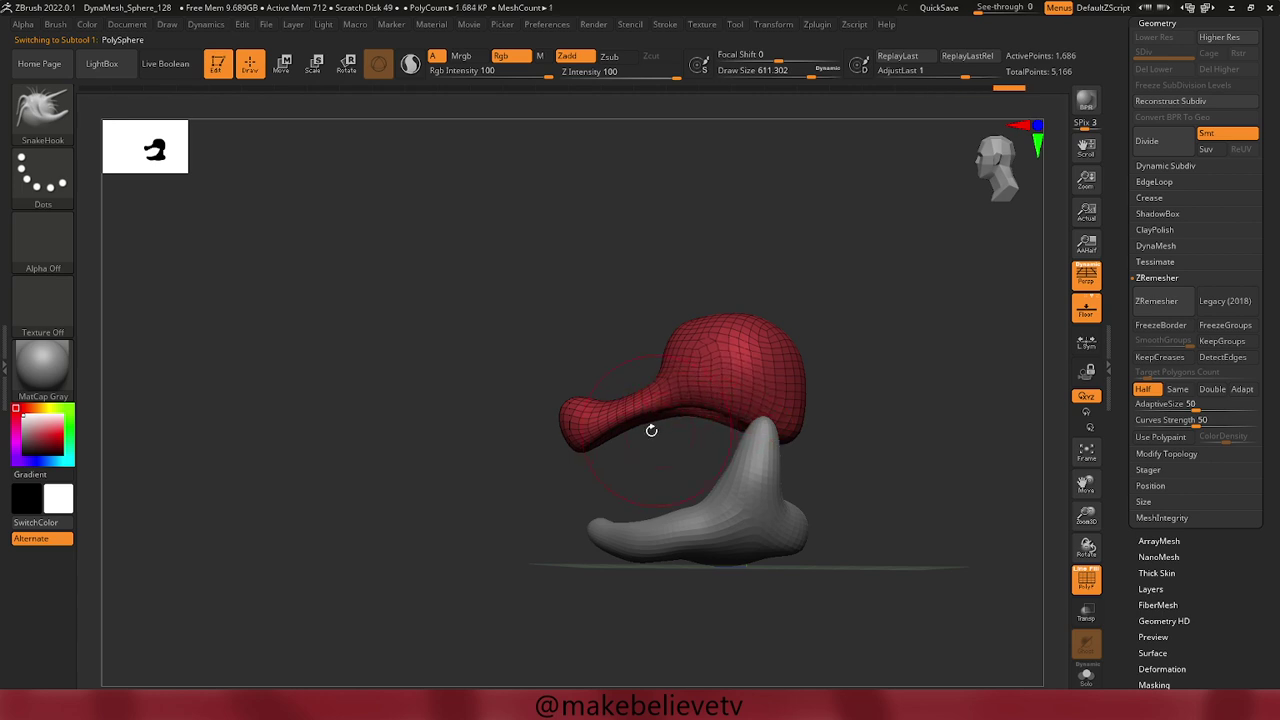
{"action": "key", "text": "ctrl+z"}
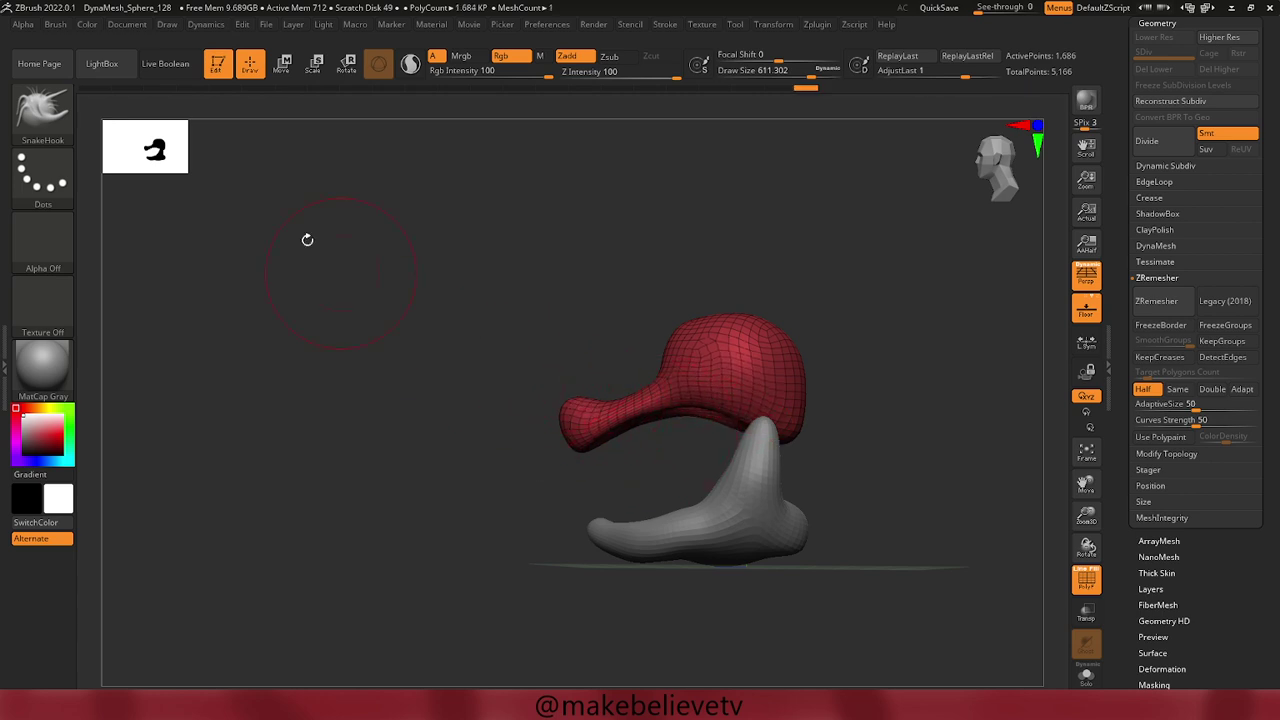
Enlarge the silhouette preview thumbnail and slightly reshape the lower part of the head.
{"action": "left_click_drag", "start_coordinate": [174, 168], "coordinate": [391, 347]}
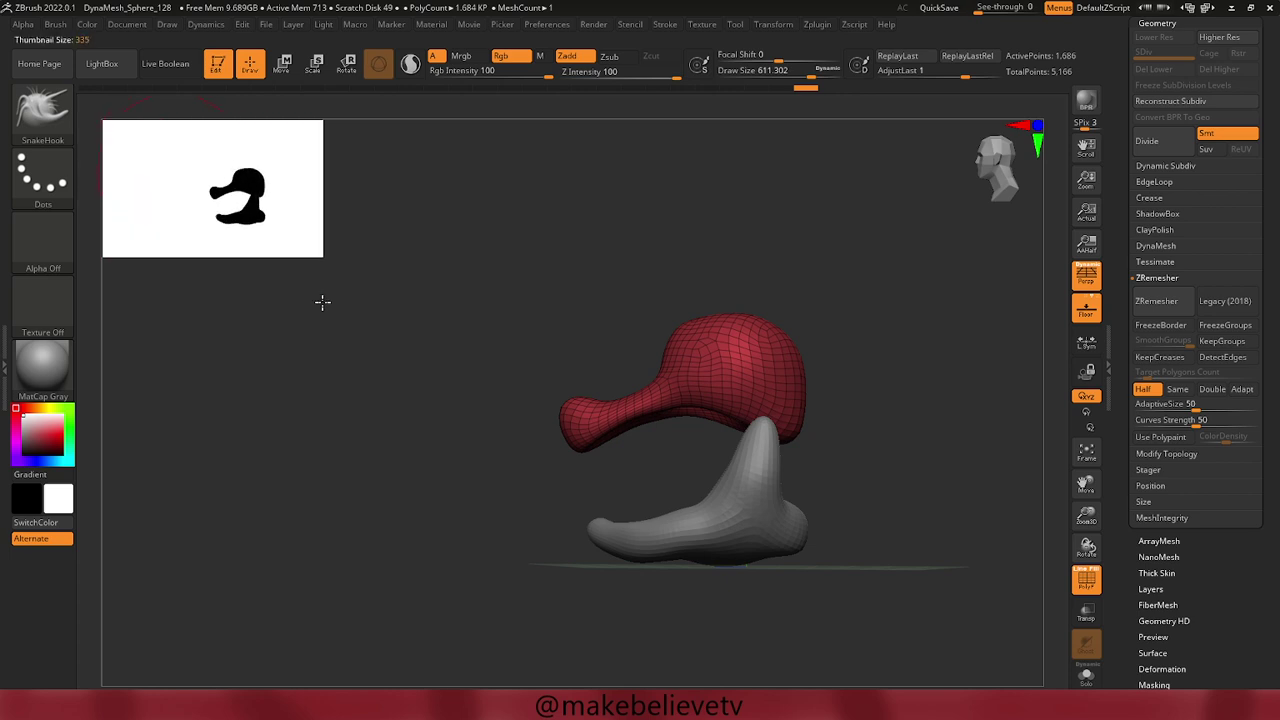
{"action": "mouse_move", "coordinate": [361, 419]}
{"action": "left_mouse_down"}
{"action": "mouse_move", "coordinate": [414, 463]}
{"action": "mouse_move", "coordinate": [431, 486]}
{"action": "mouse_move", "coordinate": [424, 504]}
{"action": "left_mouse_up"}
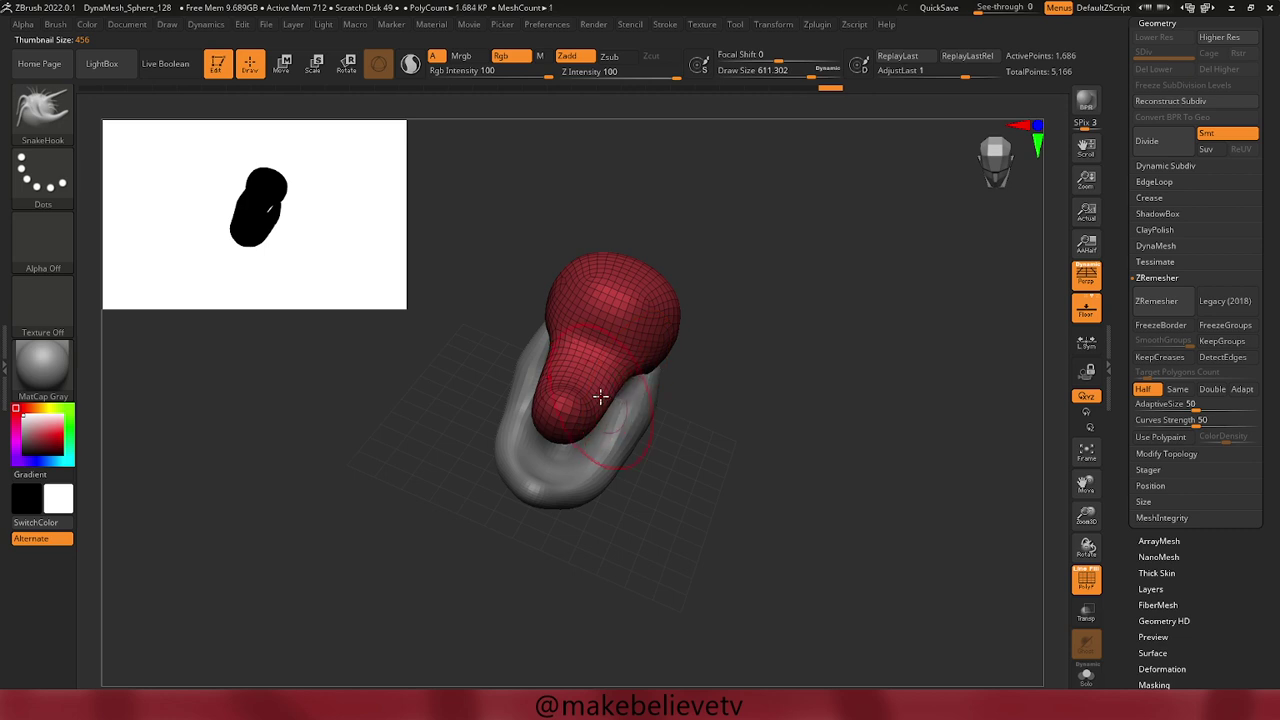
{"action": "left_click_drag", "start_coordinate": [597, 393], "coordinate": [559, 378]}
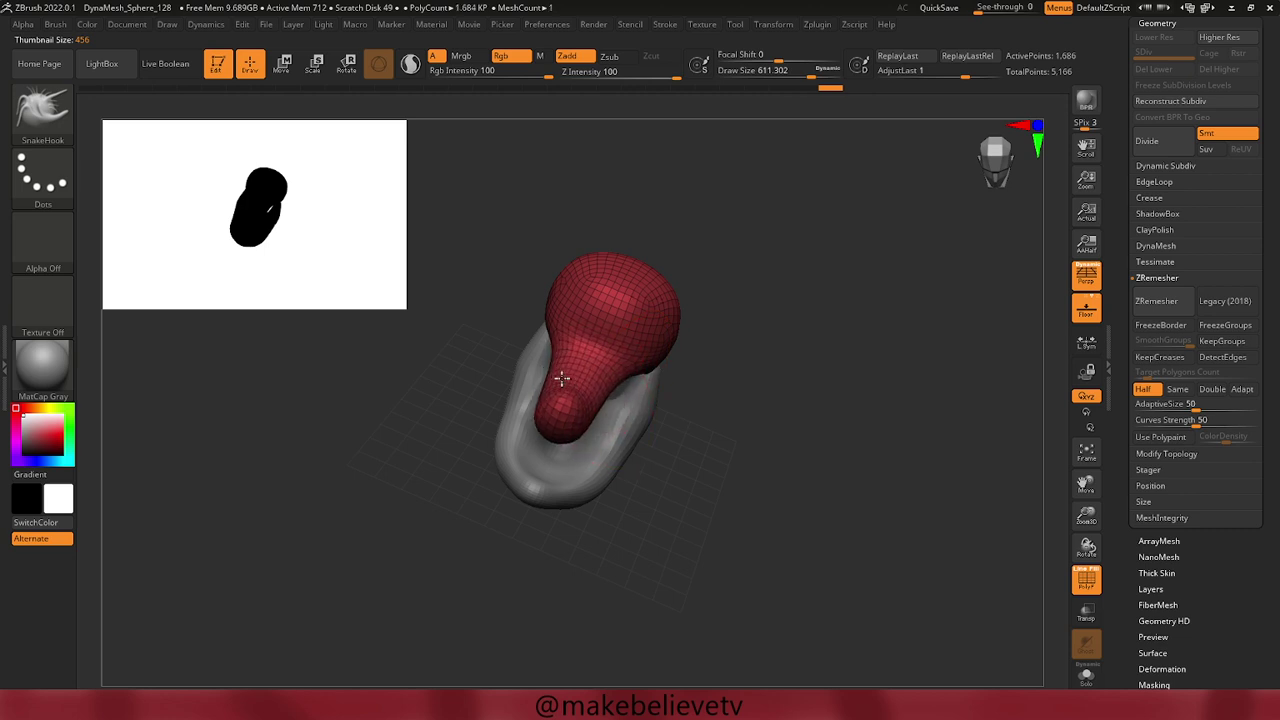
{"action": "mouse_move", "coordinate": [723, 443]}
{"action": "left_mouse_down"}
{"action": "mouse_move", "coordinate": [660, 329]}
{"action": "mouse_move", "coordinate": [670, 320]}
{"action": "mouse_move", "coordinate": [703, 354]}
{"action": "mouse_move", "coordinate": [725, 411]}
{"action": "left_mouse_up"}
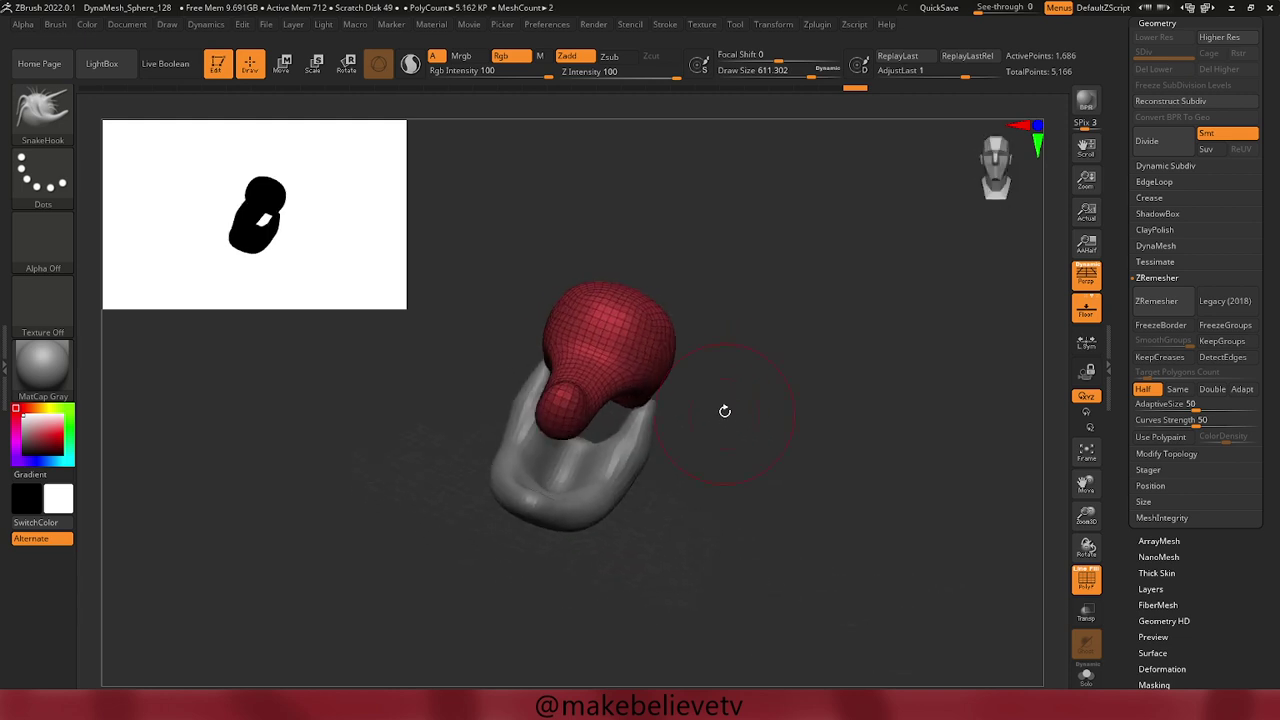
Resize the brush, mask two eye patches on the head's face, and invert the mask.
{"action": "key", "text": "space"}
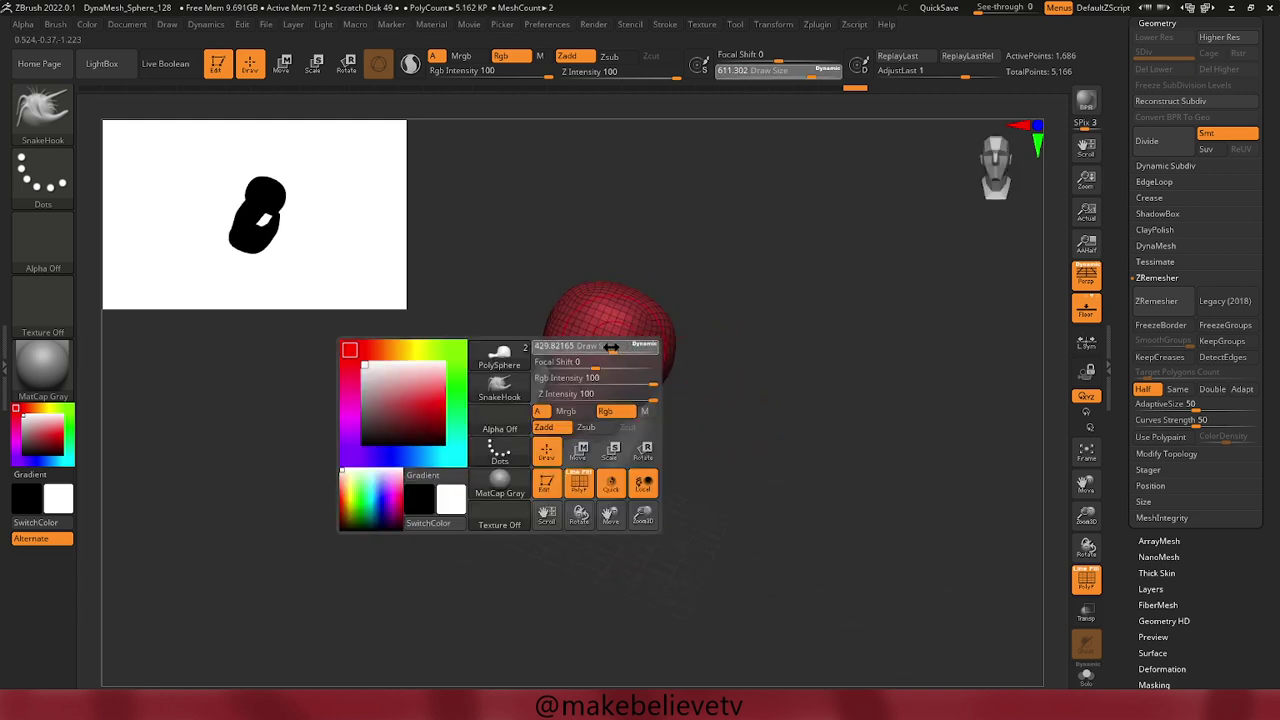
{"action": "mouse_move", "coordinate": [581, 346]}
{"action": "left_mouse_down"}
{"action": "mouse_move", "coordinate": [618, 347]}
{"action": "mouse_move", "coordinate": [614, 363]}
{"action": "mouse_move", "coordinate": [623, 343]}
{"action": "mouse_move", "coordinate": [609, 329]}
{"action": "mouse_move", "coordinate": [699, 347]}
{"action": "mouse_move", "coordinate": [606, 349]}
{"action": "mouse_move", "coordinate": [623, 354]}
{"action": "mouse_move", "coordinate": [626, 331]}
{"action": "left_mouse_up"}
{"action": "key", "text": "ctrl"}
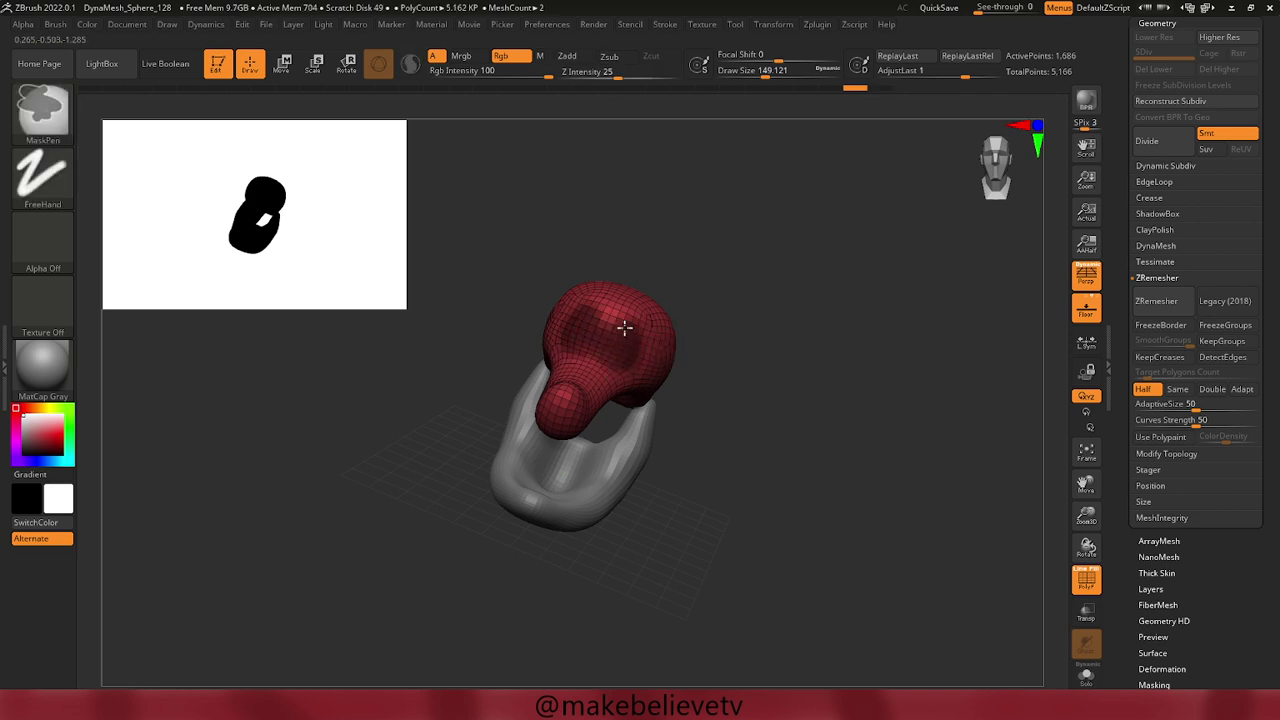
{"action": "key", "text": "space"}
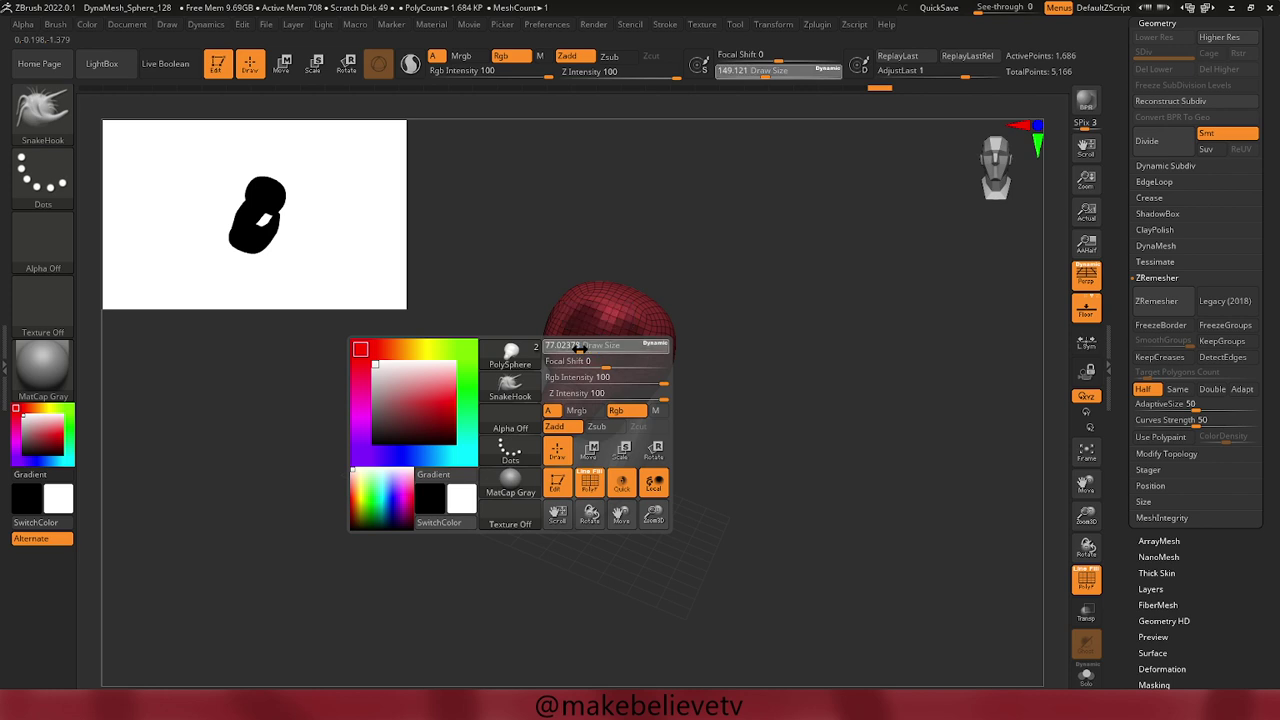
{"action": "key", "text": "ctrl"}
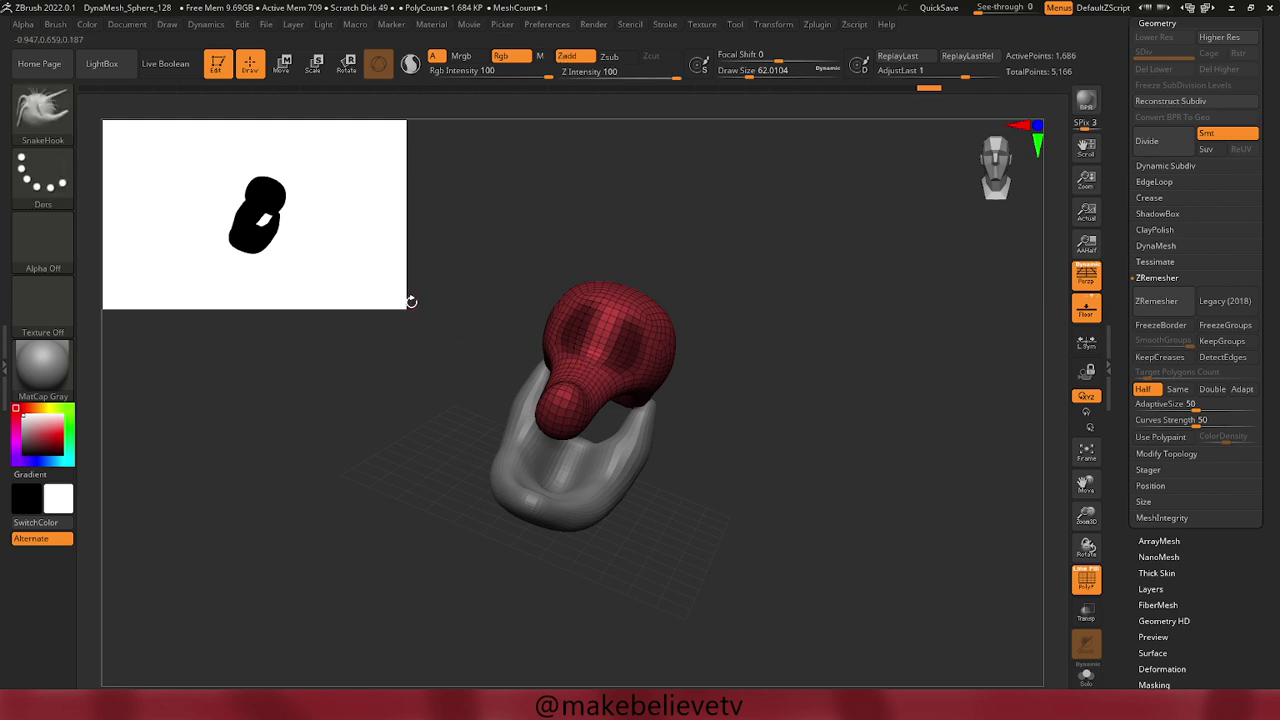
{"action": "left_click", "coordinate": [427, 344], "text": "ctrl"}
{"action": "key", "text": "ctrl"}
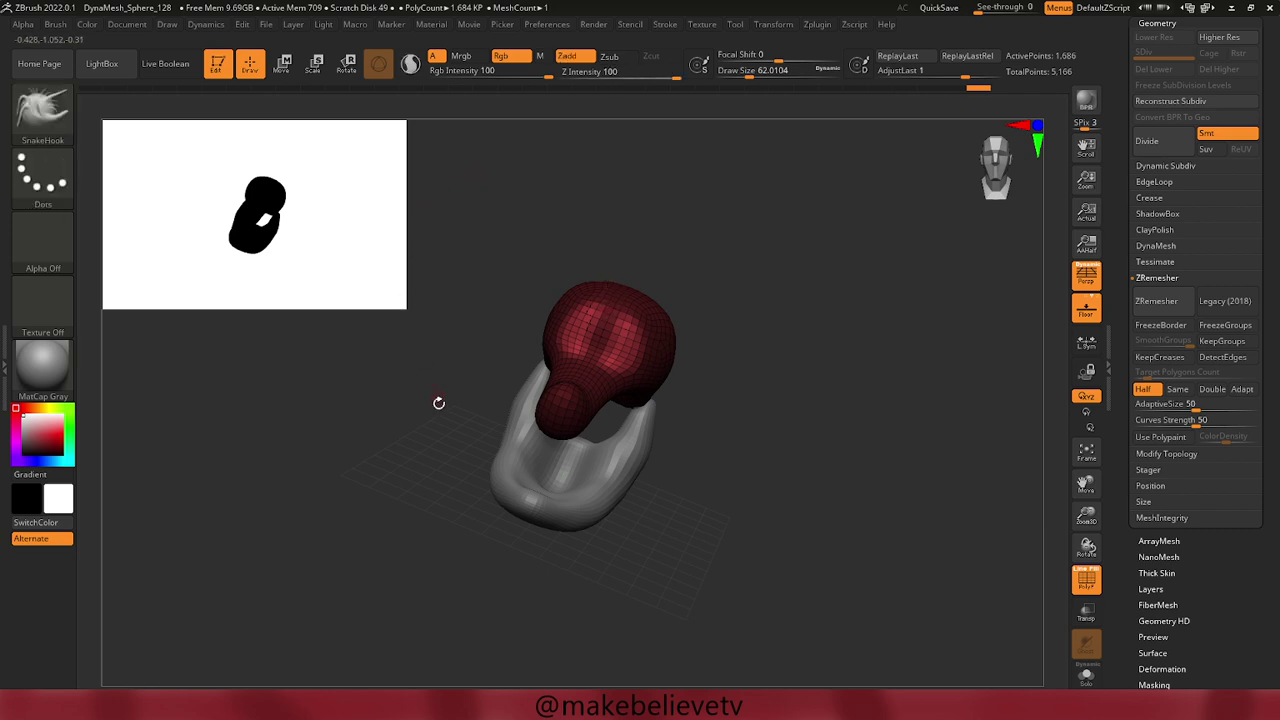
{"action": "key", "text": "space"}
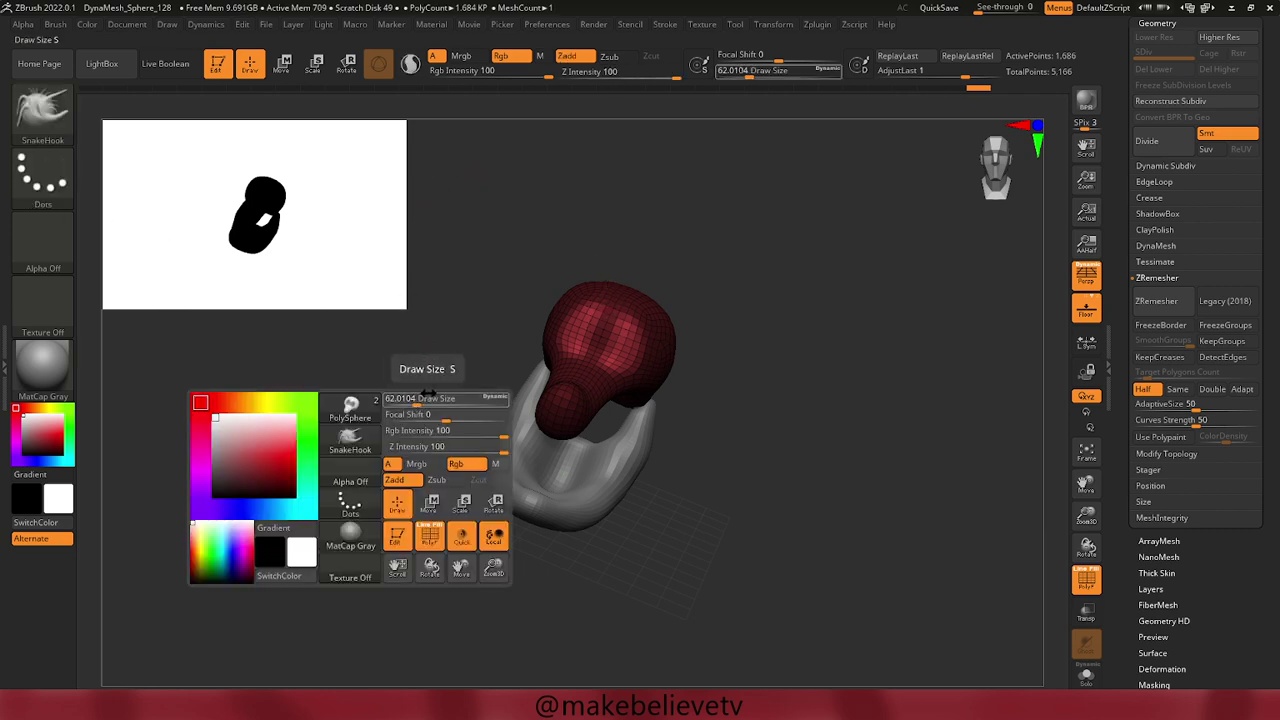
{"action": "left_click_drag", "start_coordinate": [423, 343], "coordinate": [619, 325]}
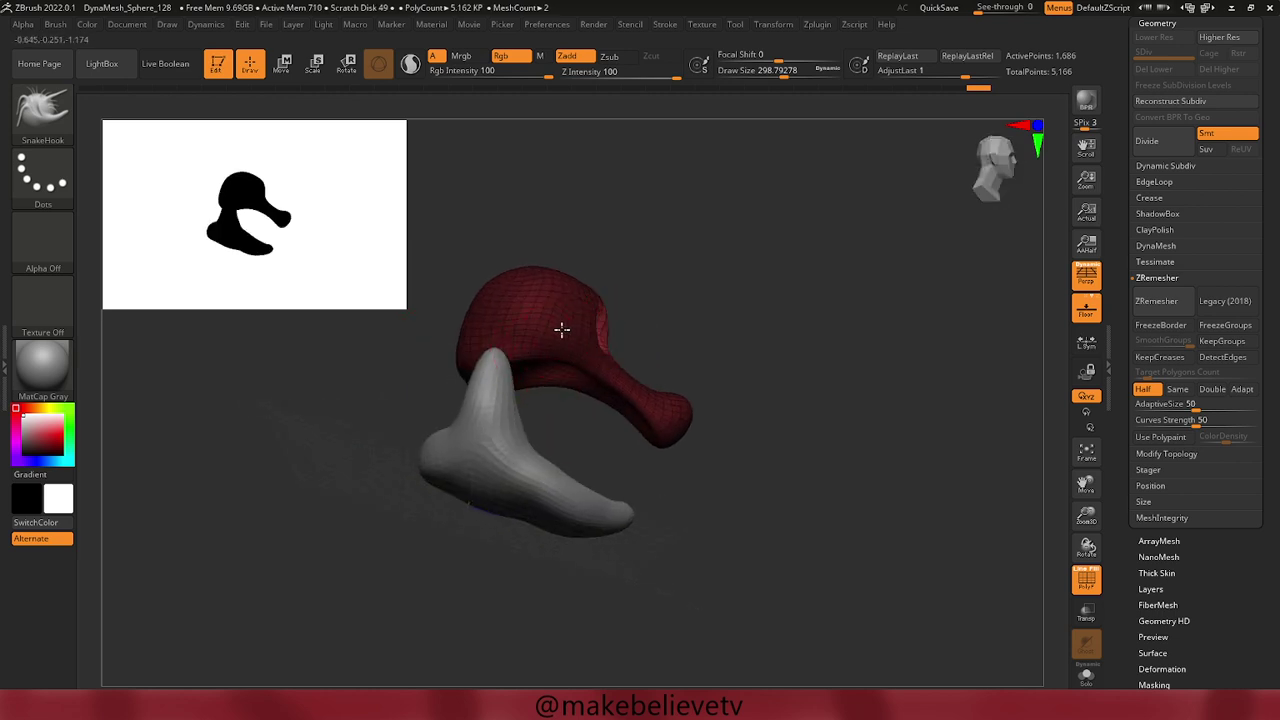
Enlarge the brush to about 533 and carve two symmetric eye hollows into the face.
{"action": "mouse_move", "coordinate": [731, 320]}
{"action": "left_mouse_down"}
{"action": "mouse_move", "coordinate": [634, 330]}
{"action": "mouse_move", "coordinate": [647, 335]}
{"action": "left_mouse_up"}
{"action": "key", "text": "space"}
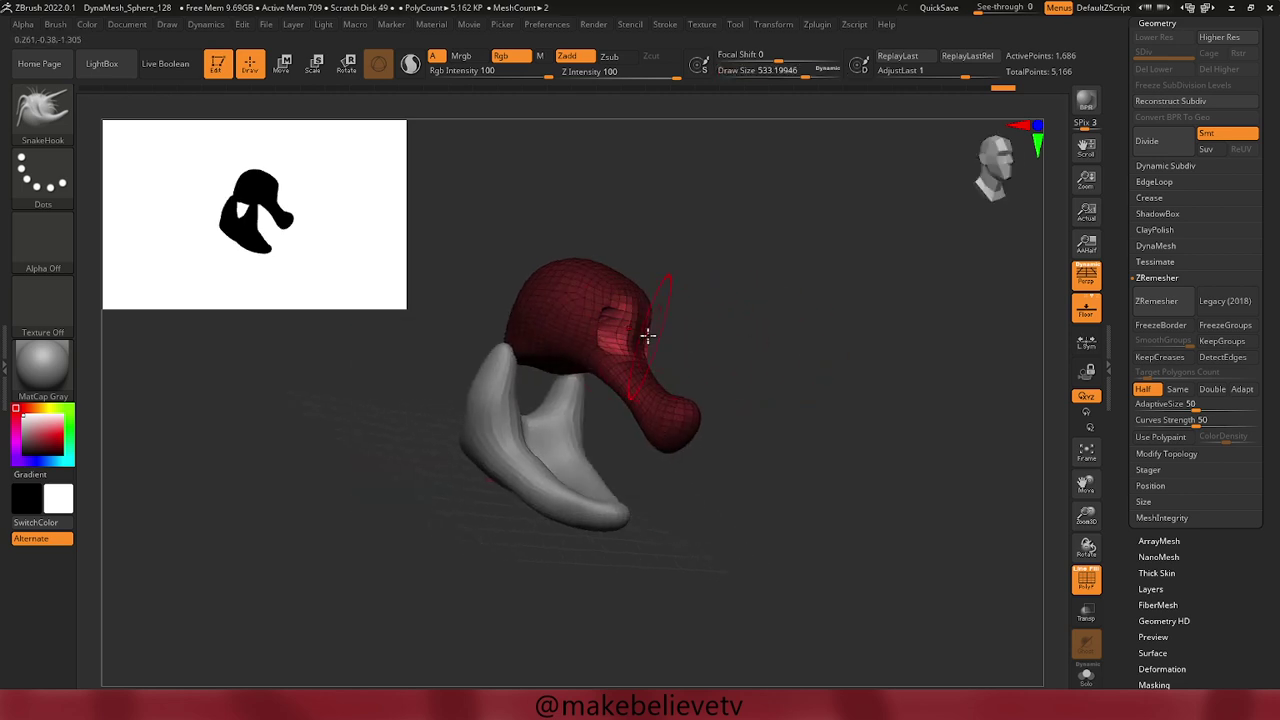
{"action": "left_click", "coordinate": [624, 322]}
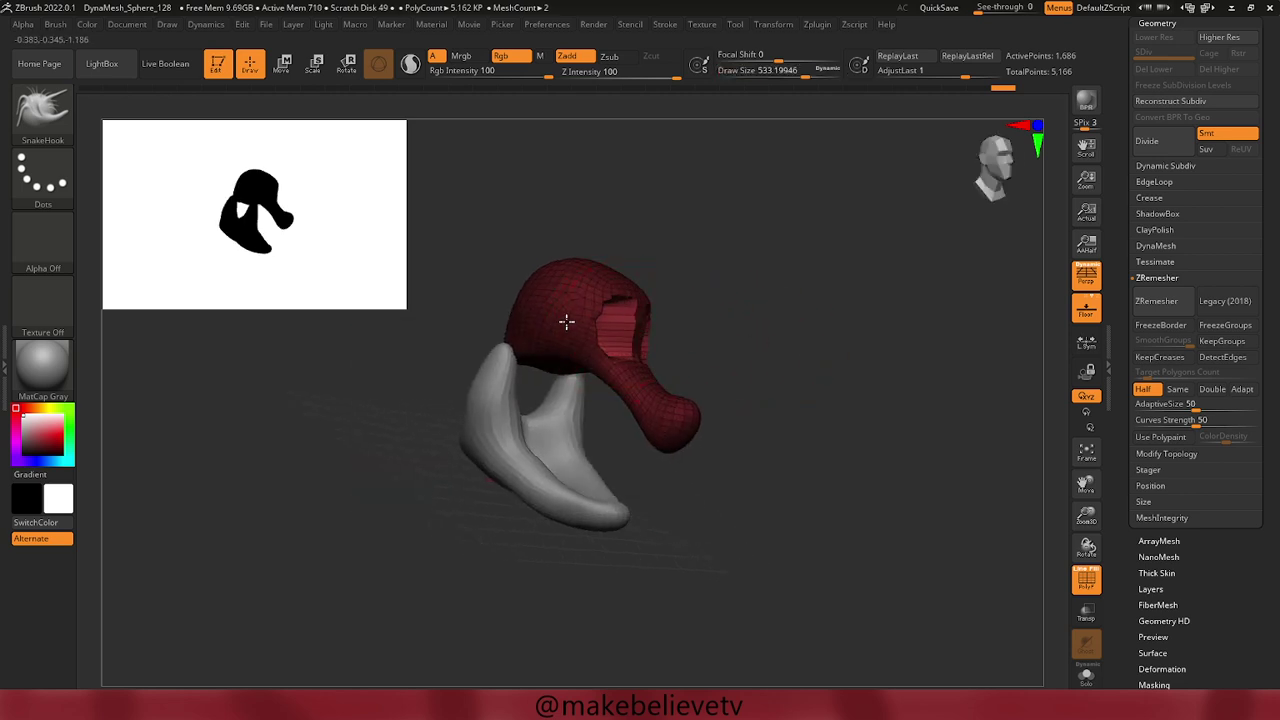
{"action": "left_click_drag", "start_coordinate": [697, 326], "coordinate": [708, 308]}
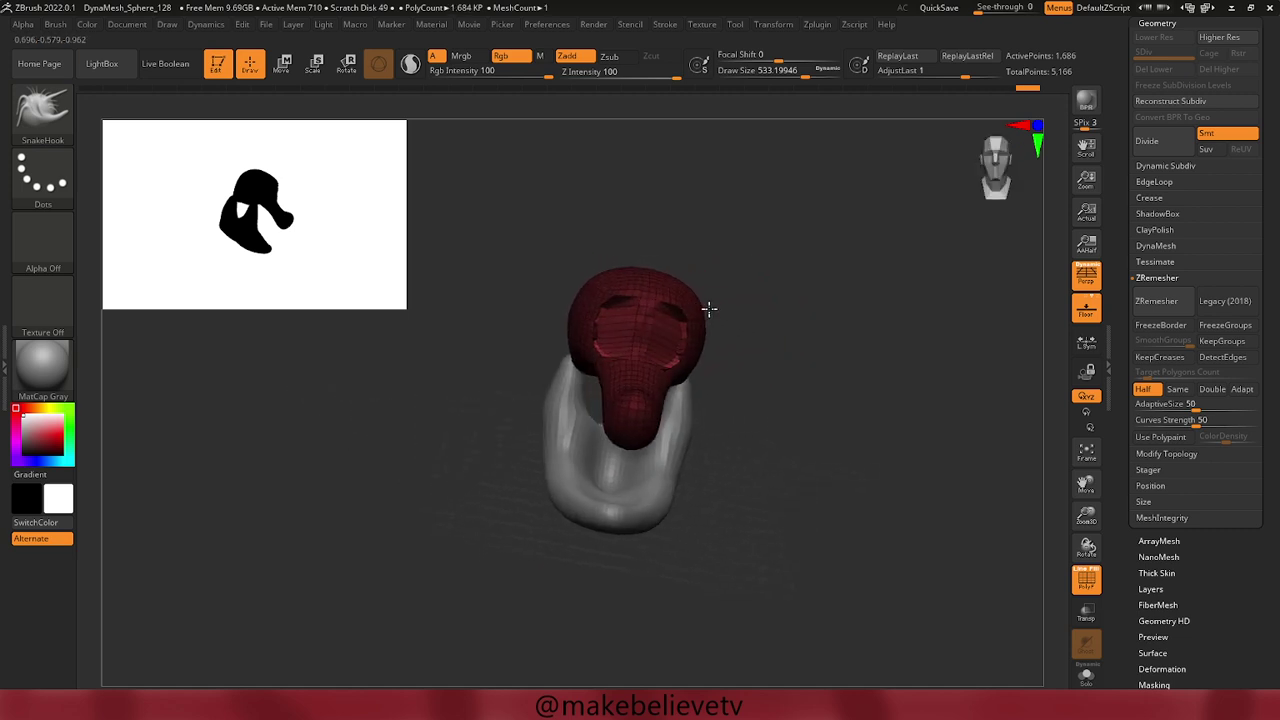
{"action": "left_click_drag", "start_coordinate": [608, 331], "coordinate": [634, 334]}
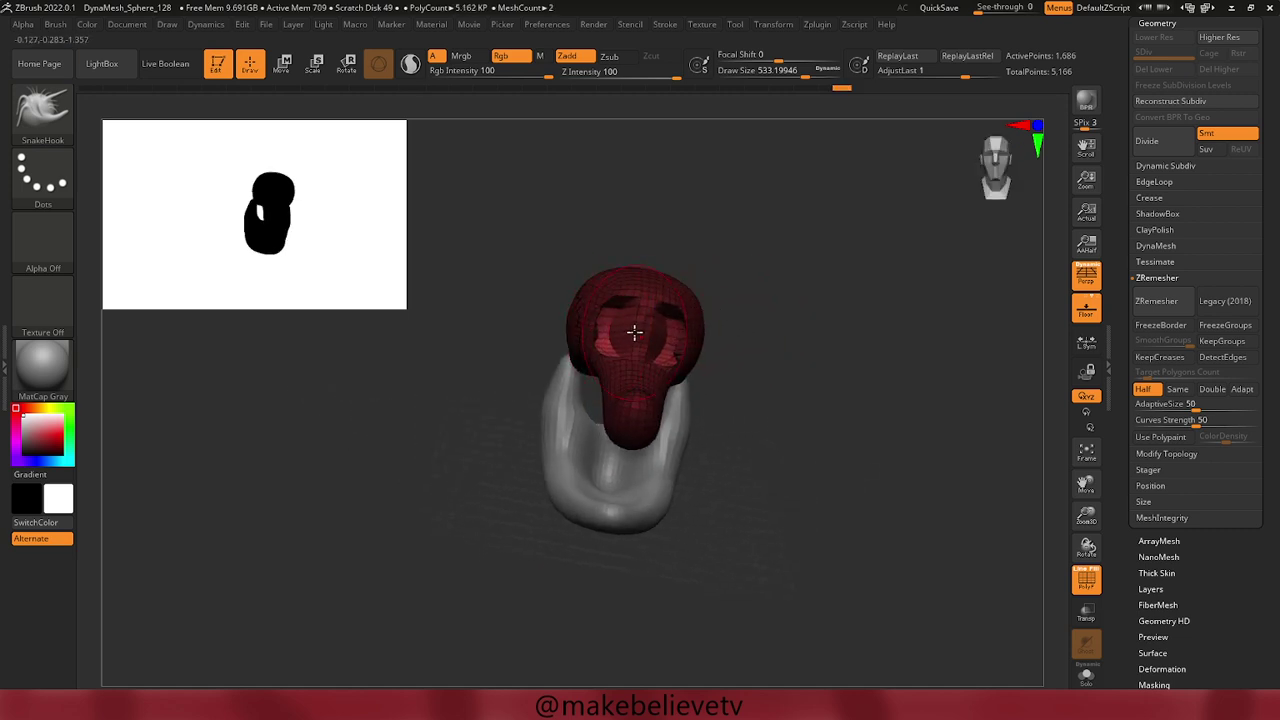
{"action": "left_click_drag", "start_coordinate": [793, 345], "coordinate": [777, 349]}
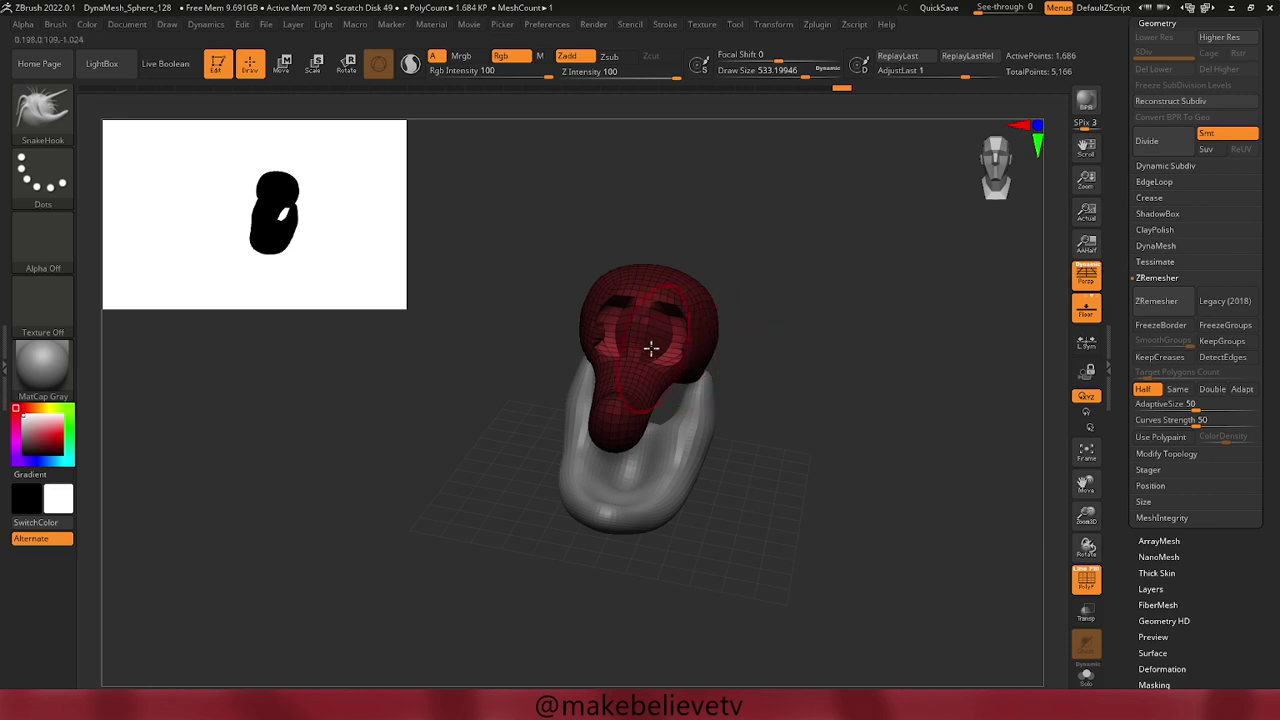
Smooth away the eye hollows and dent the front surface of the red head.
{"action": "key", "text": "shift"}
{"action": "left_click_drag", "start_coordinate": [577, 348], "coordinate": [608, 334], "text": "shift"}
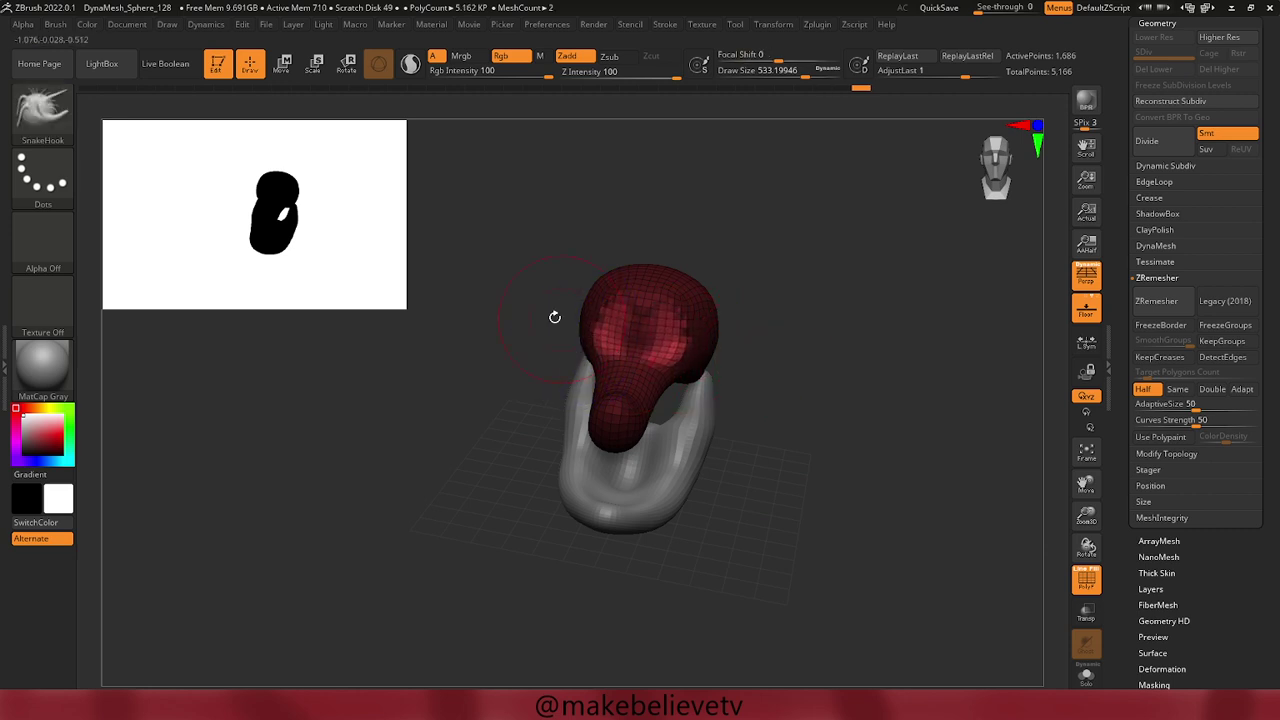
{"action": "mouse_move", "coordinate": [443, 407]}
{"action": "left_mouse_down"}
{"action": "mouse_move", "coordinate": [491, 423]}
{"action": "mouse_move", "coordinate": [557, 363]}
{"action": "left_mouse_up"}
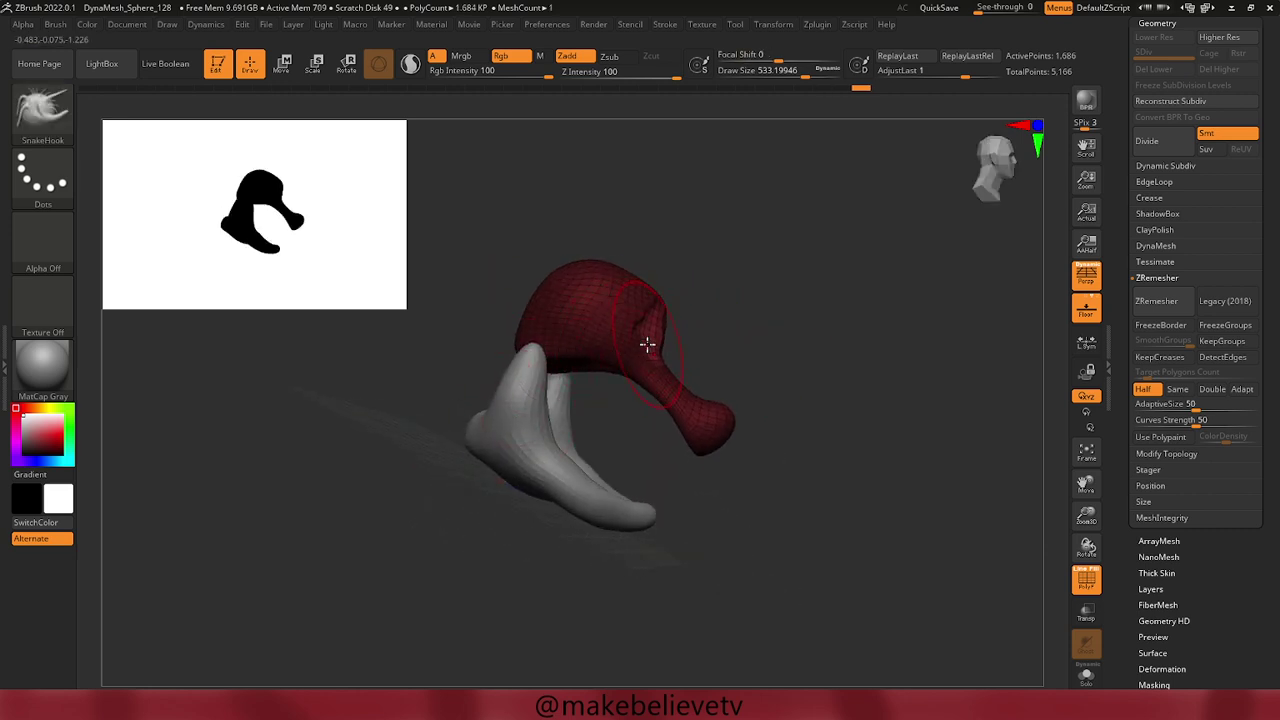
{"action": "left_click_drag", "start_coordinate": [648, 340], "coordinate": [618, 341]}
{"action": "left_click_drag", "start_coordinate": [742, 332], "coordinate": [686, 306]}
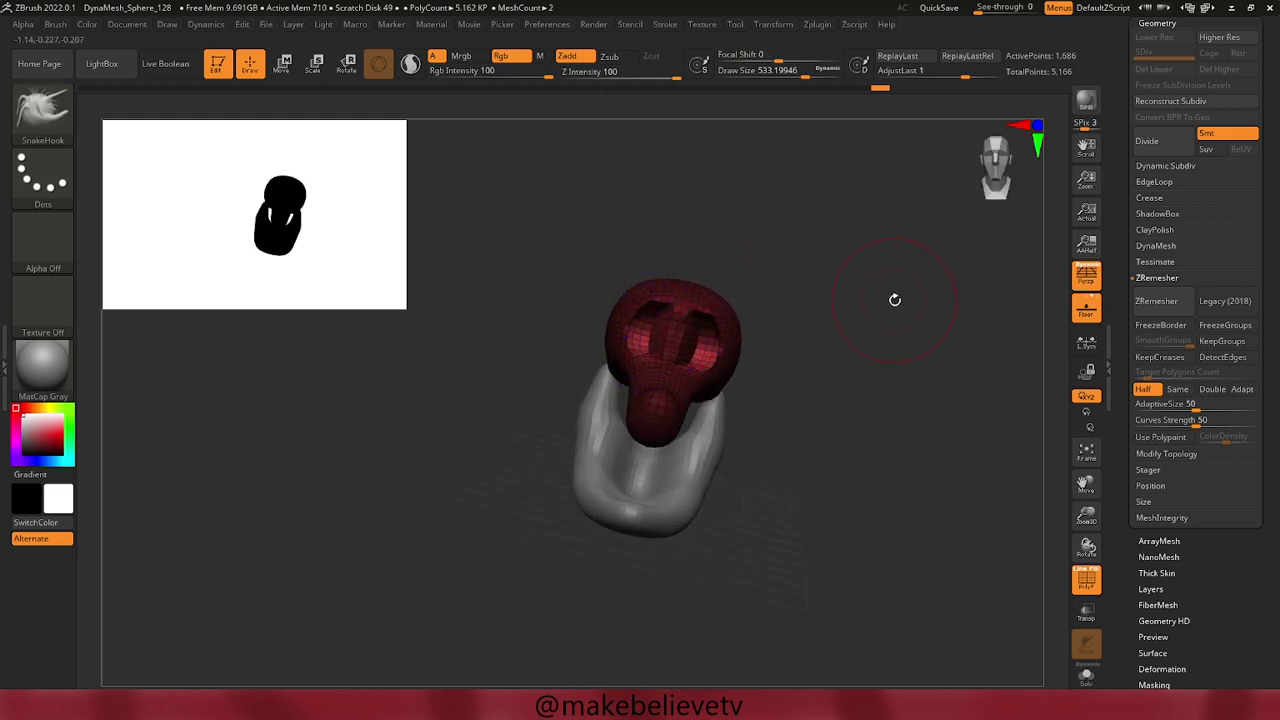
Paint a mask on the head with MaskPen, then invert and clear it.
{"action": "key", "text": "ctrl"}
{"action": "left_click_drag", "start_coordinate": [895, 298], "coordinate": [737, 309]}
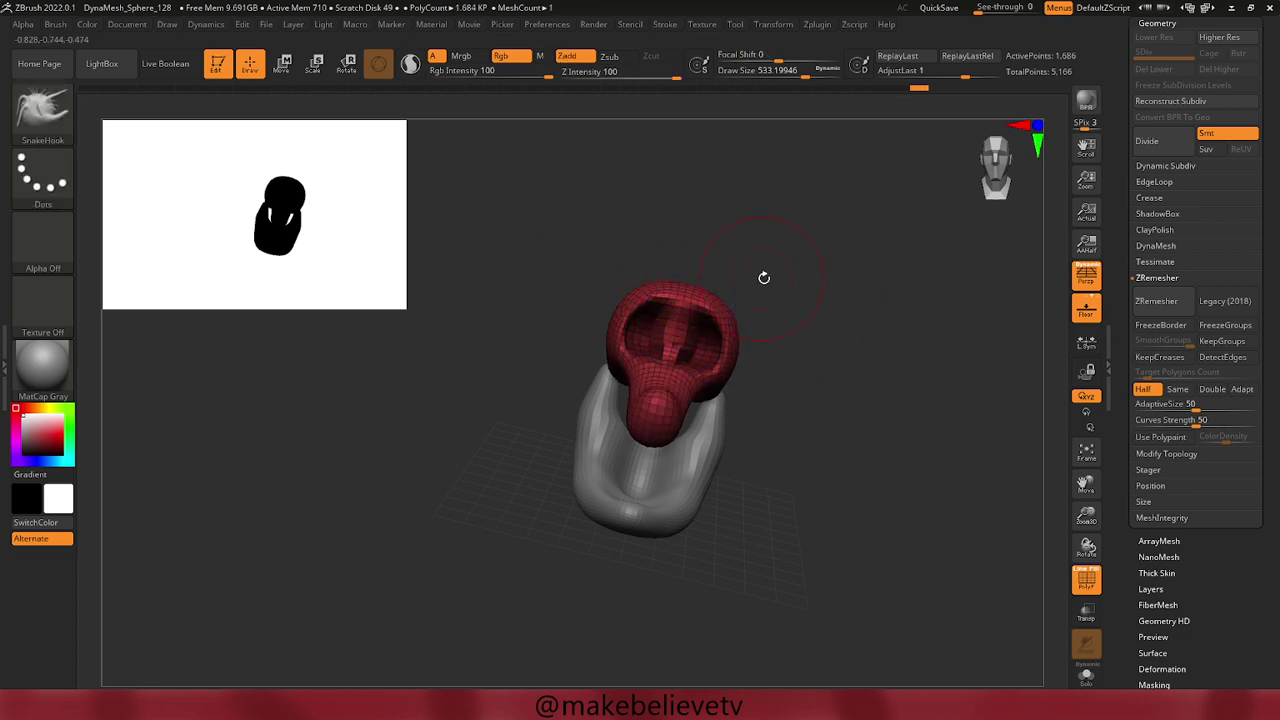
{"action": "left_click", "coordinate": [851, 296], "text": "ctrl"}
{"action": "left_click", "coordinate": [850, 301], "text": "ctrl"}
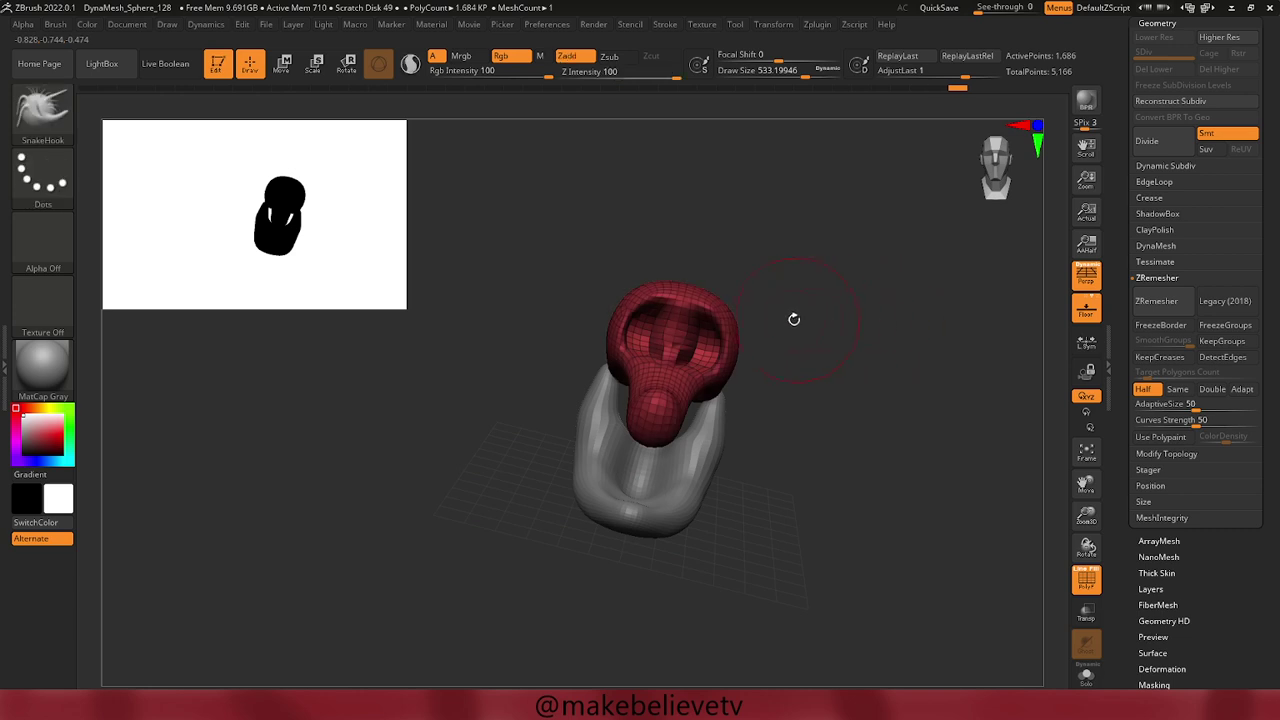
{"action": "left_click", "coordinate": [660, 340], "text": "shift"}
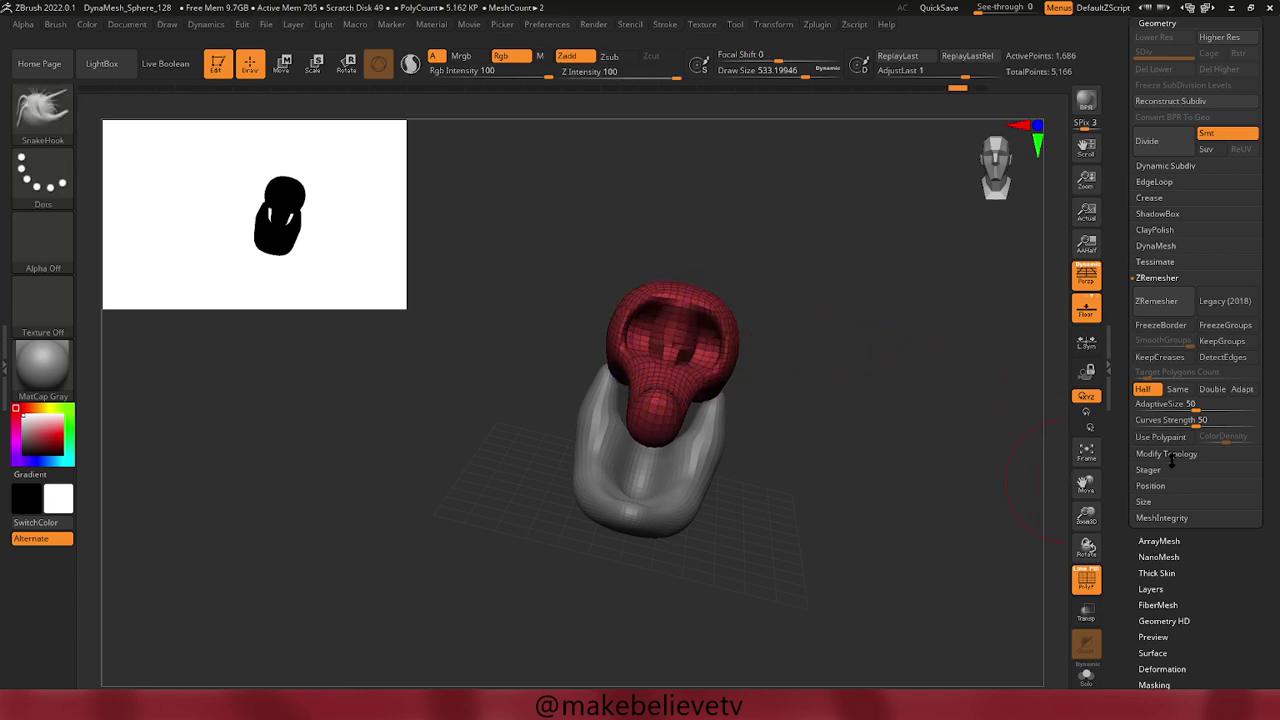
ZRemesh the head at Half density and view the result from the front.
{"action": "left_click", "coordinate": [1158, 301]}
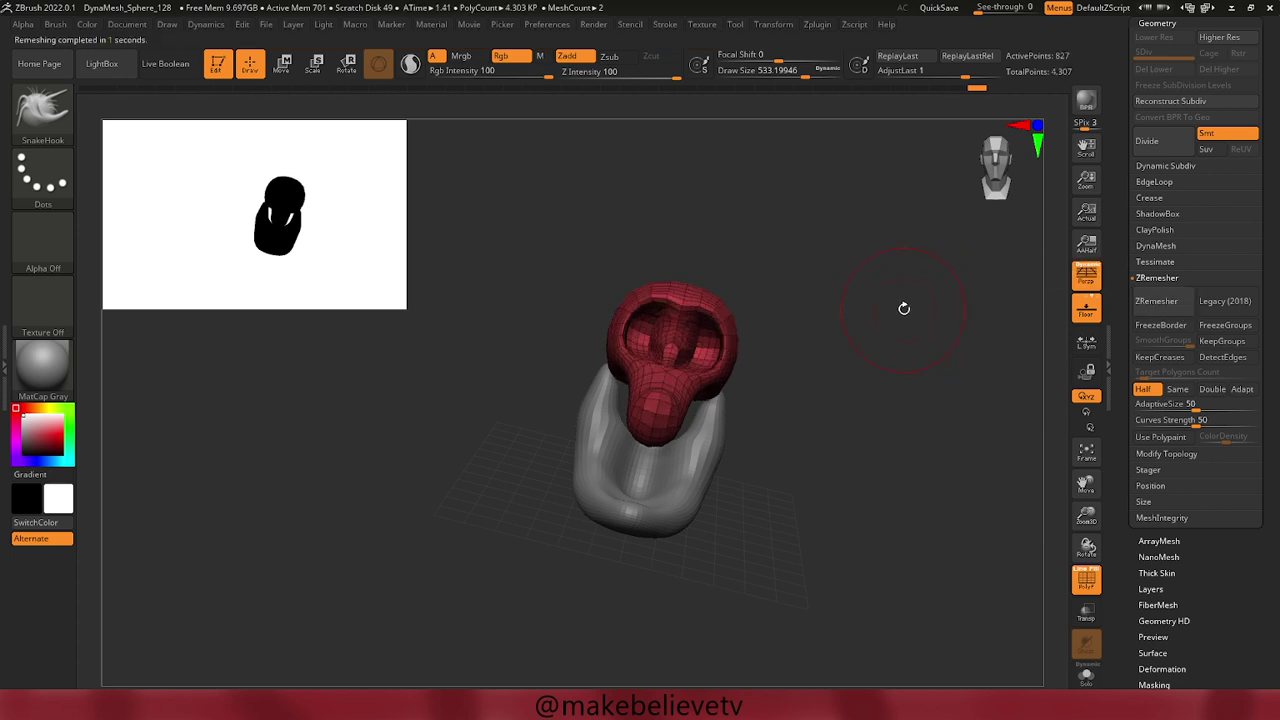
{"action": "mouse_move", "coordinate": [904, 308]}
{"action": "left_mouse_down"}
{"action": "mouse_move", "coordinate": [903, 372]}
{"action": "mouse_move", "coordinate": [846, 343]}
{"action": "mouse_move", "coordinate": [851, 300]}
{"action": "mouse_move", "coordinate": [991, 303]}
{"action": "mouse_move", "coordinate": [920, 334]}
{"action": "mouse_move", "coordinate": [954, 329]}
{"action": "mouse_move", "coordinate": [863, 318]}
{"action": "left_mouse_up"}
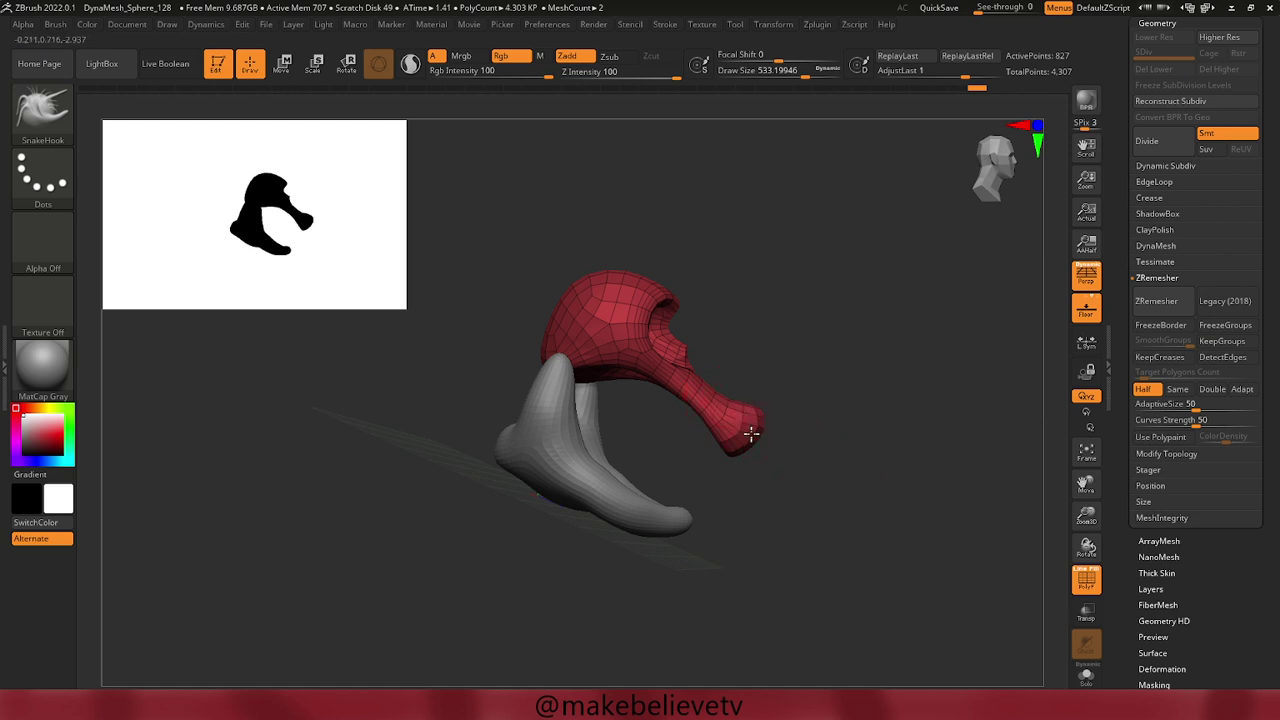
SnakeHook the head's snout out into a long club, then stretch the legs' front into a long rod.
{"action": "left_click_drag", "start_coordinate": [751, 433], "coordinate": [836, 490]}
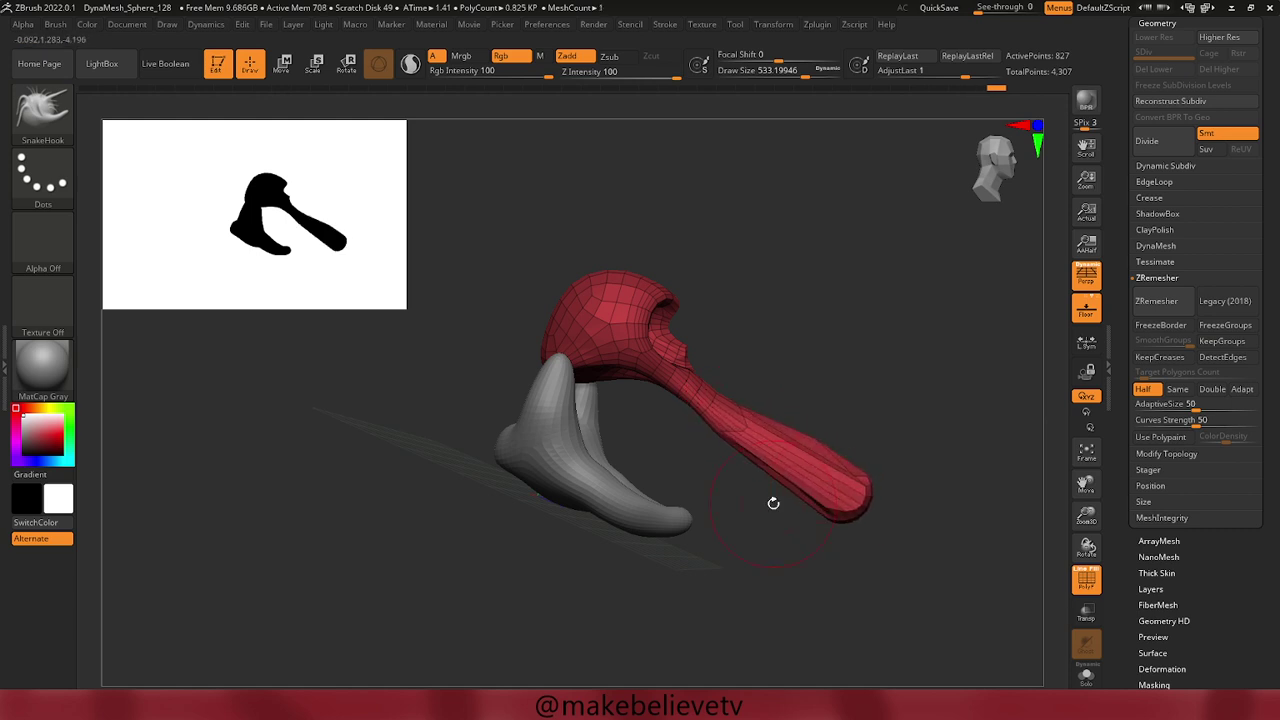
{"action": "key", "text": "ctrl+z"}
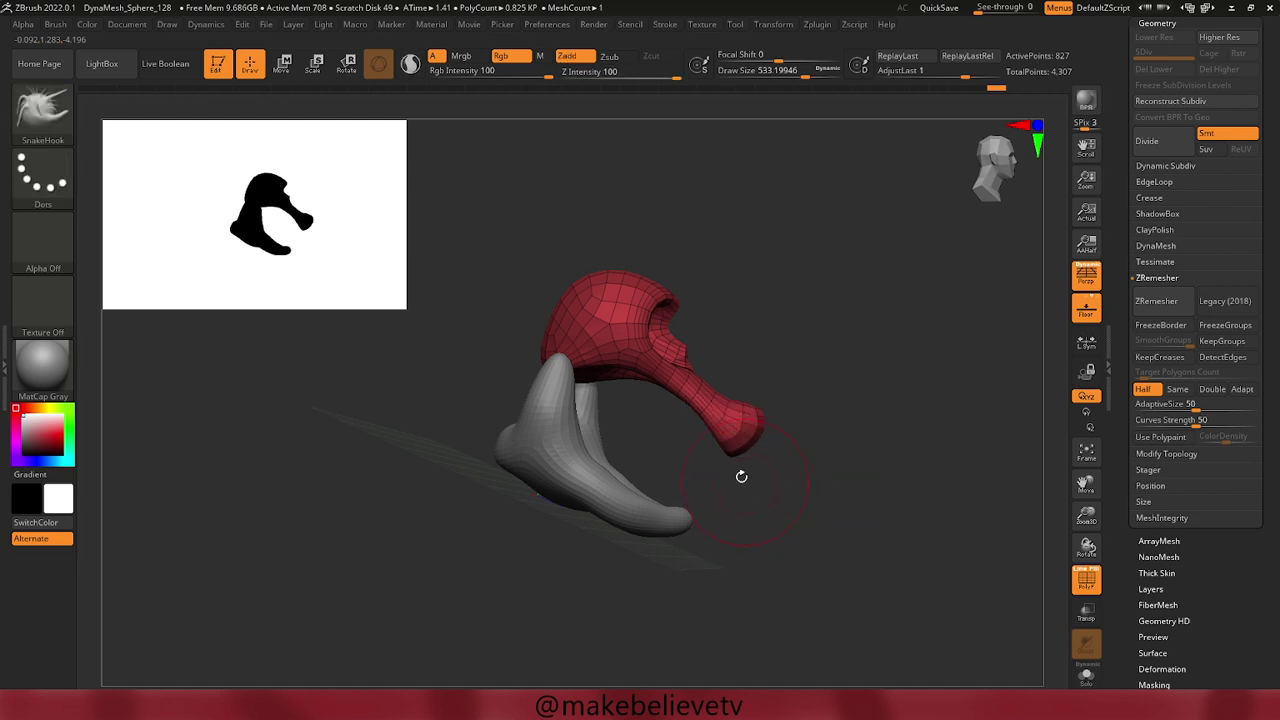
{"action": "left_click_drag", "start_coordinate": [747, 437], "coordinate": [836, 492]}
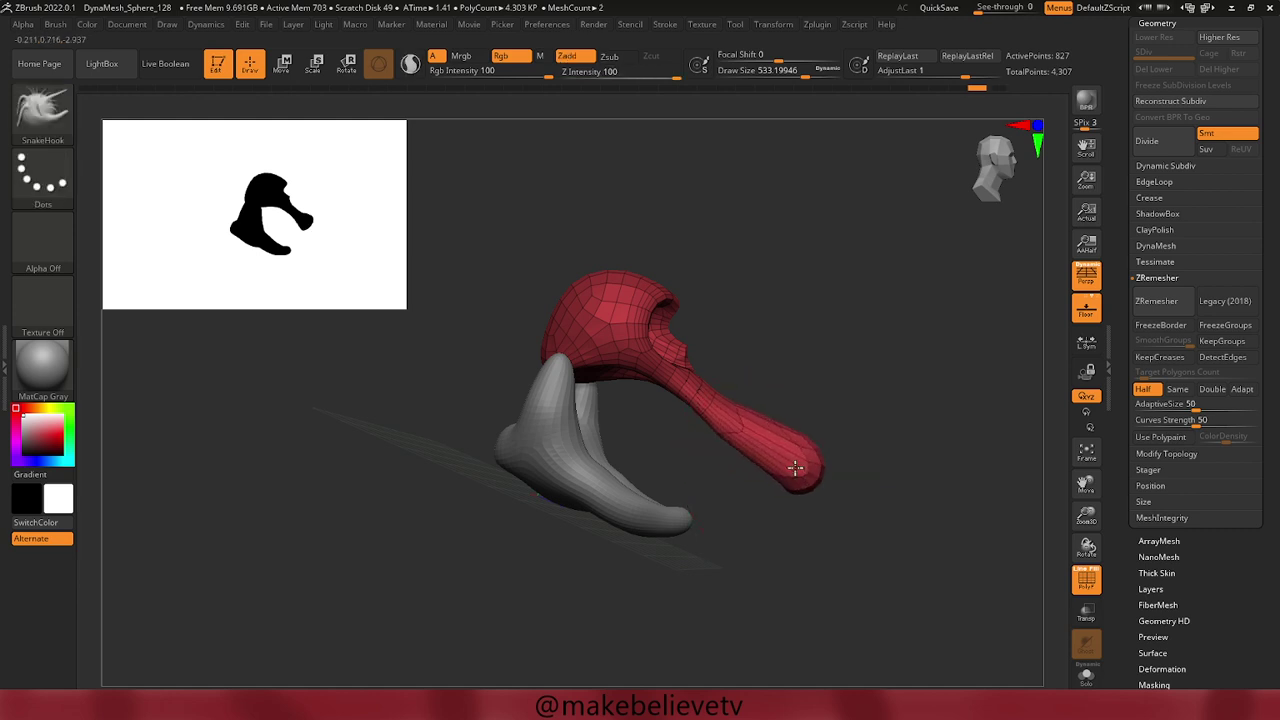
{"action": "left_click", "coordinate": [659, 521], "text": "alt"}
{"action": "left_click_drag", "start_coordinate": [680, 522], "coordinate": [790, 568]}
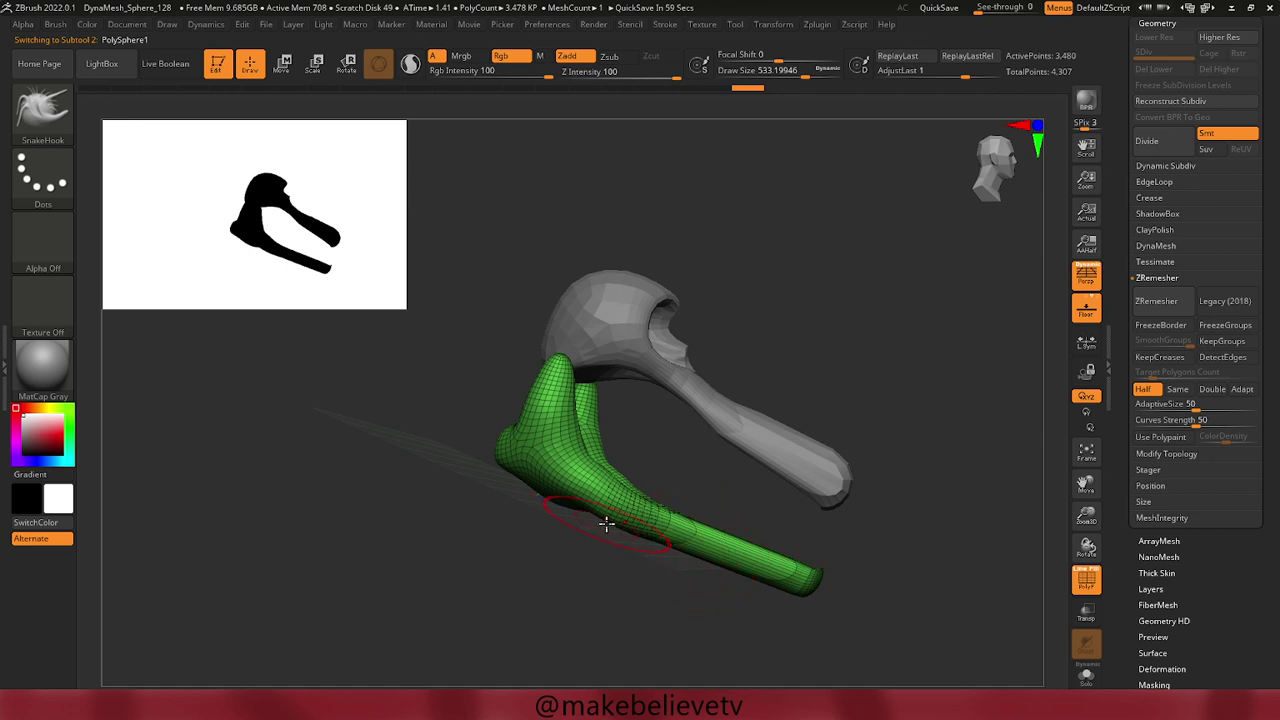
Tweak the leg tube's tip and middle with SnakeHook, then undo those edits.
{"action": "left_click_drag", "start_coordinate": [801, 578], "coordinate": [817, 566]}
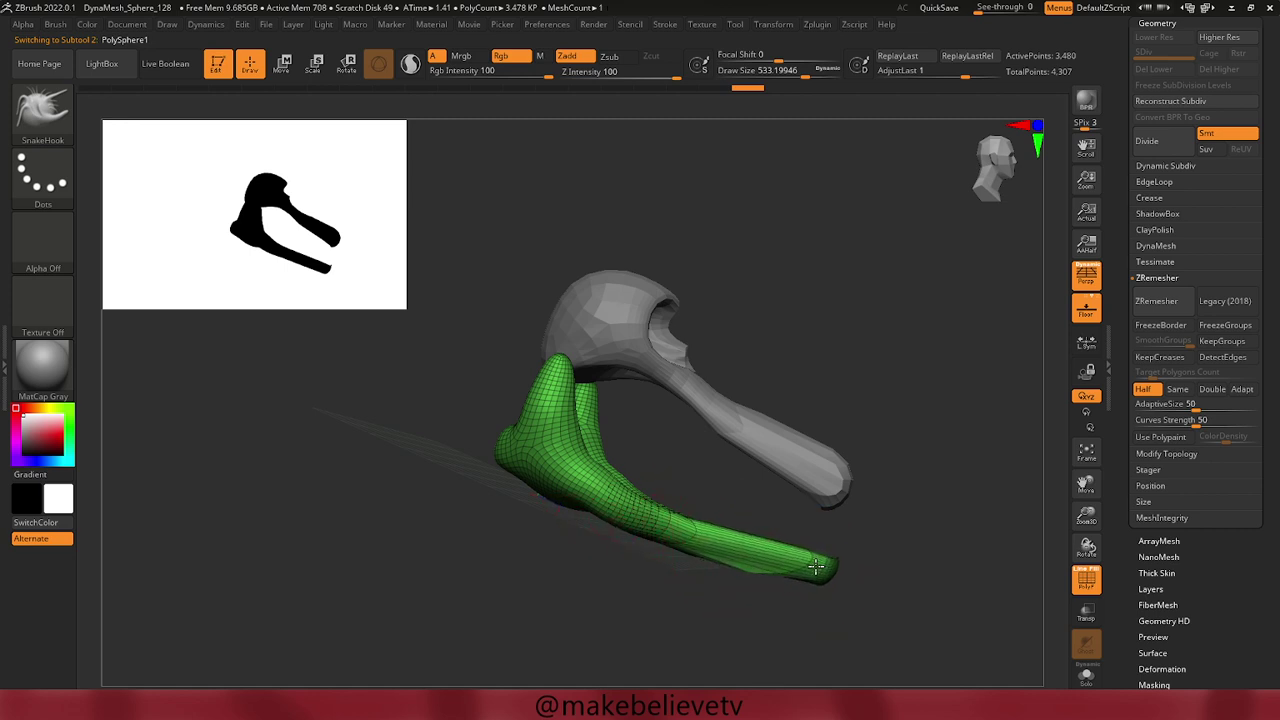
{"action": "left_click_drag", "start_coordinate": [721, 535], "coordinate": [716, 546]}
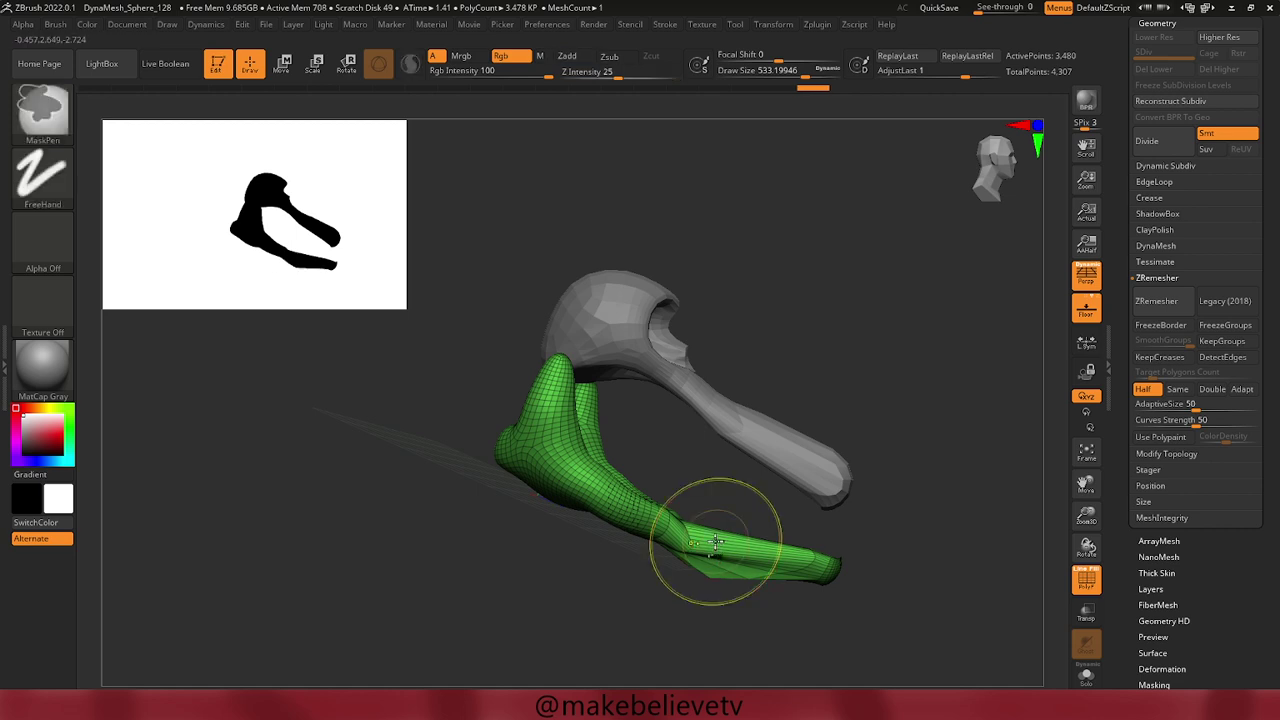
{"action": "key", "text": "ctrl+z"}
{"action": "key", "text": "ctrl+z"}
{"action": "key", "text": "ctrl+z"}
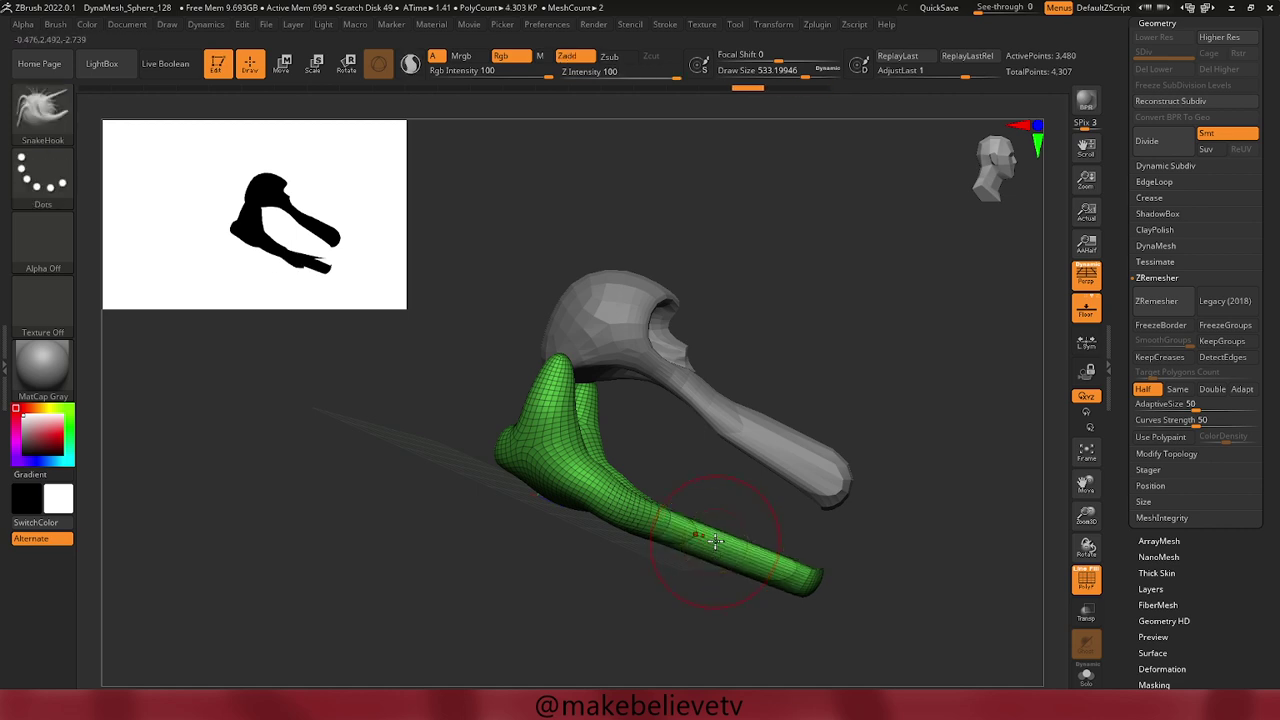
Set Draw Size to 1000 and bend the leg tube down into a horizontal end.
{"action": "key", "text": "space"}
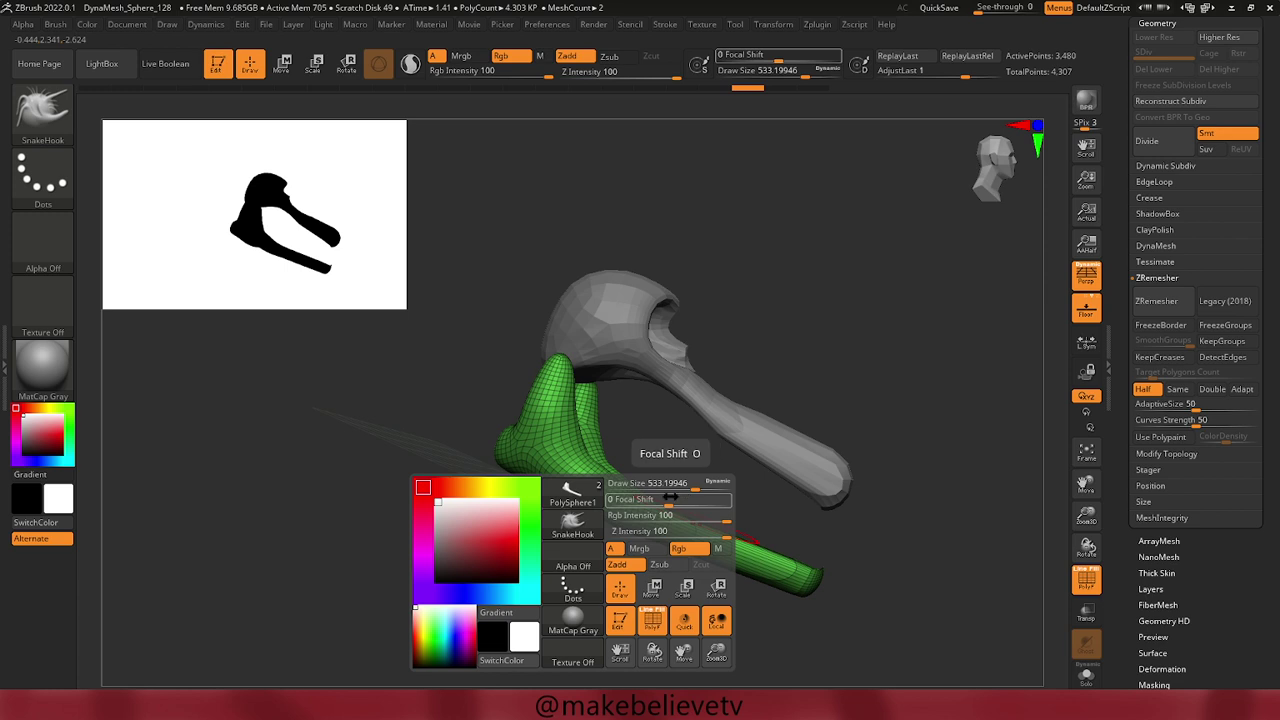
{"action": "left_click_drag", "start_coordinate": [690, 484], "coordinate": [737, 491]}
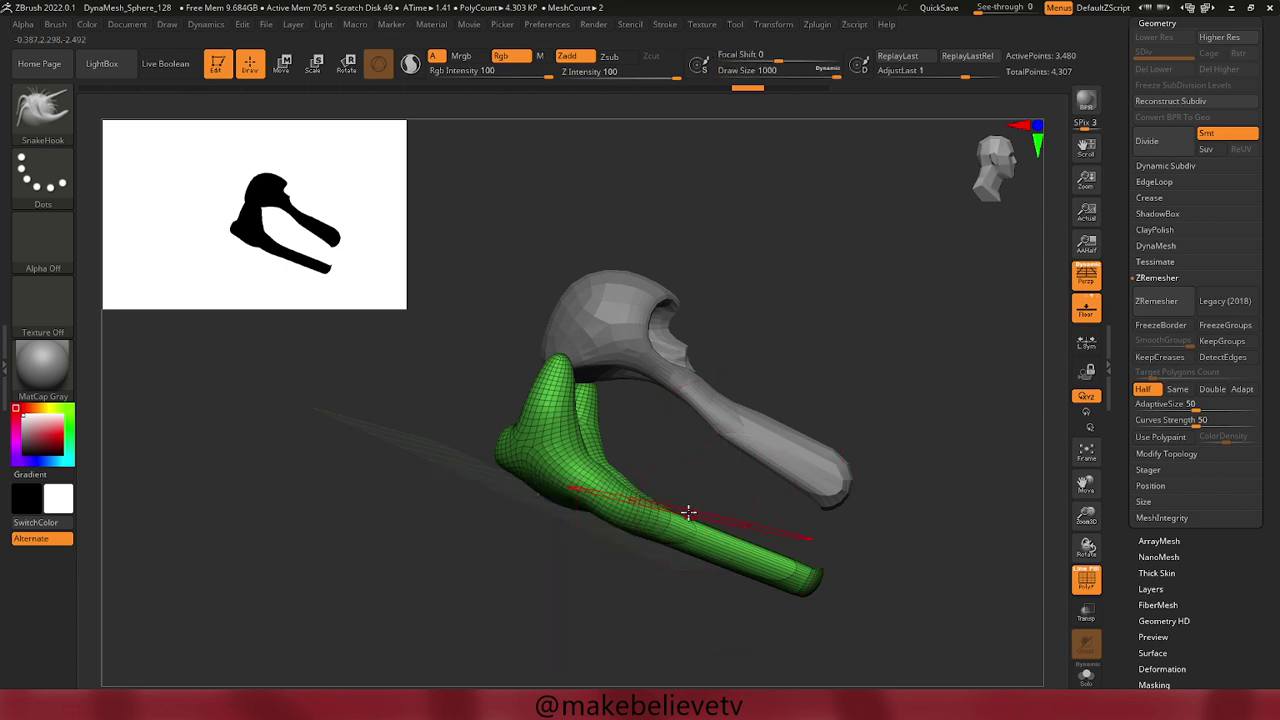
{"action": "mouse_move", "coordinate": [674, 521]}
{"action": "left_mouse_down"}
{"action": "mouse_move", "coordinate": [657, 560]}
{"action": "mouse_move", "coordinate": [670, 530]}
{"action": "left_mouse_up"}
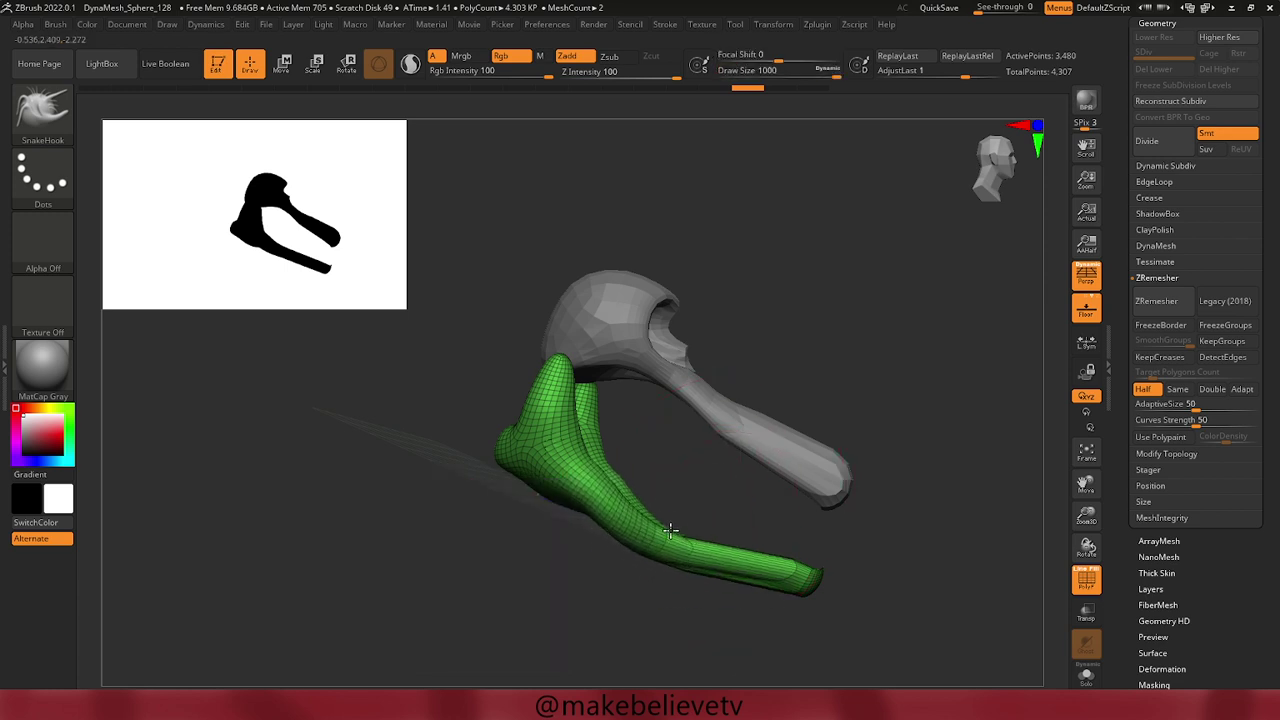
Select the head and SnakeHook the snout's middle and tip into a hook.
{"action": "left_click", "coordinate": [733, 434], "text": "alt"}
{"action": "mouse_move", "coordinate": [737, 434]}
{"action": "left_mouse_down"}
{"action": "mouse_move", "coordinate": [744, 405]}
{"action": "mouse_move", "coordinate": [739, 424]}
{"action": "left_mouse_up"}
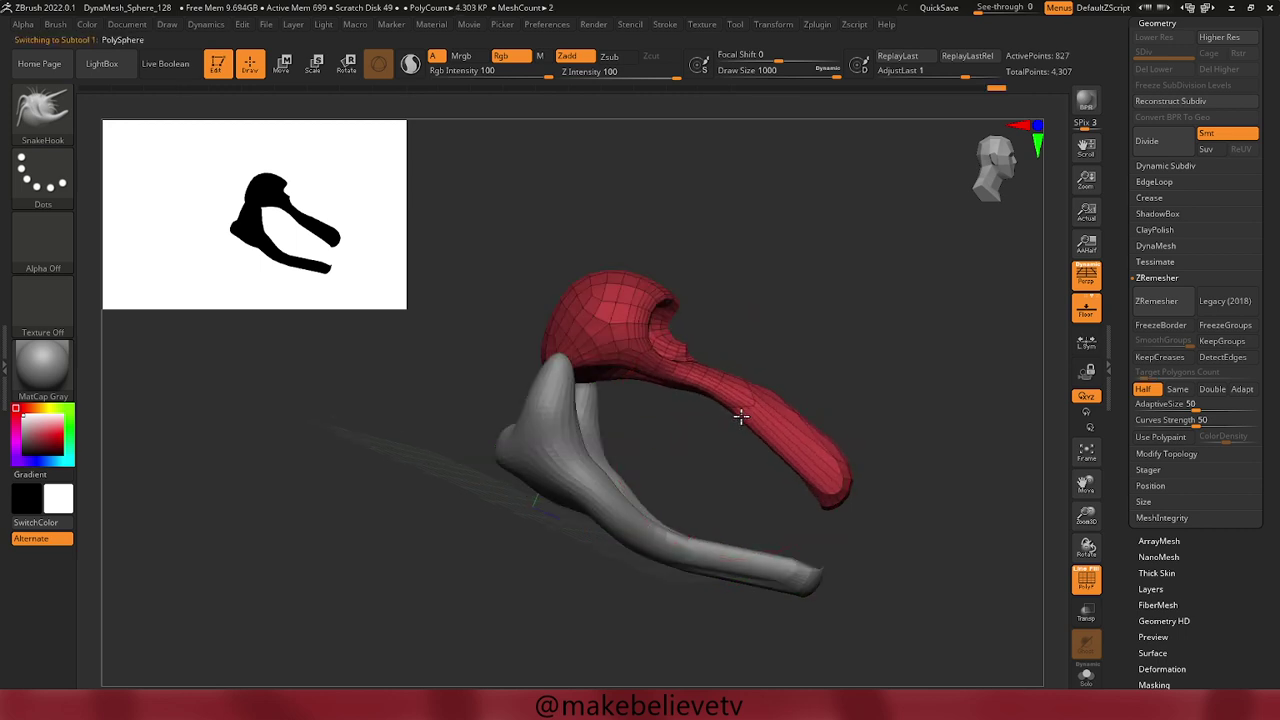
{"action": "left_click_drag", "start_coordinate": [783, 462], "coordinate": [799, 455]}
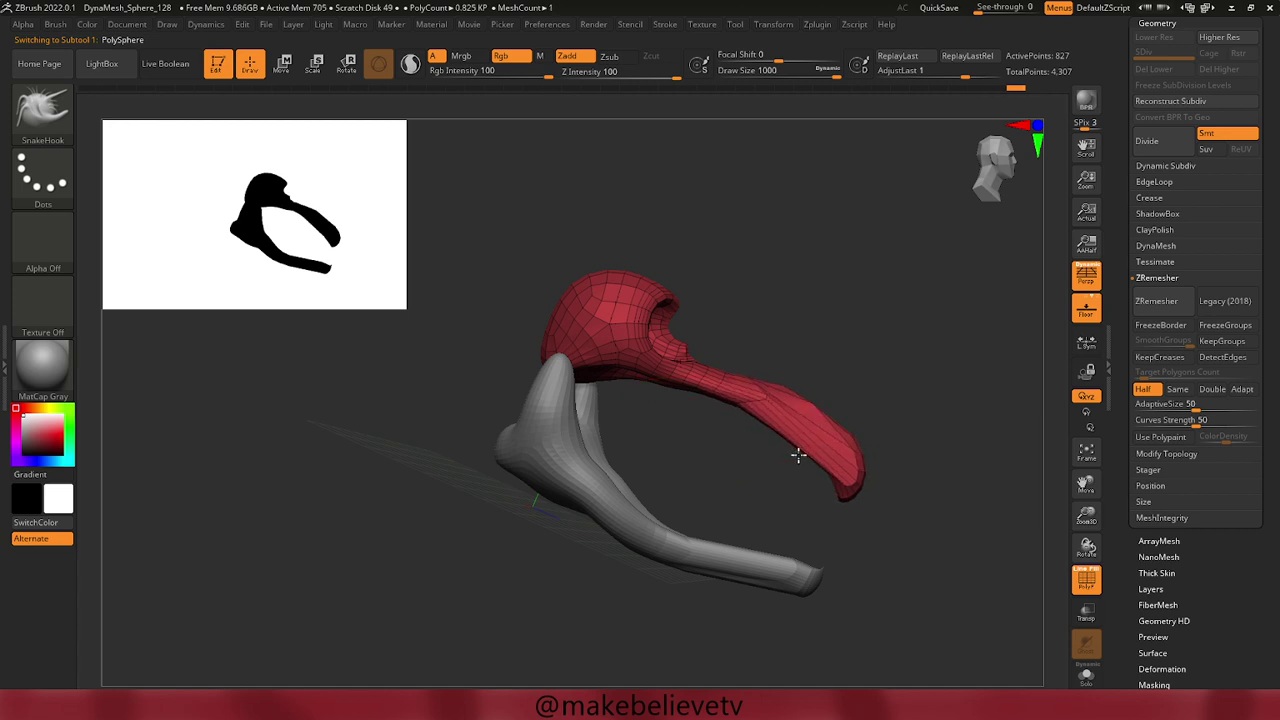
Select the legs, shrink Draw Size to about 542, and pull their top up into the head.
{"action": "left_click", "coordinate": [744, 568], "text": "alt"}
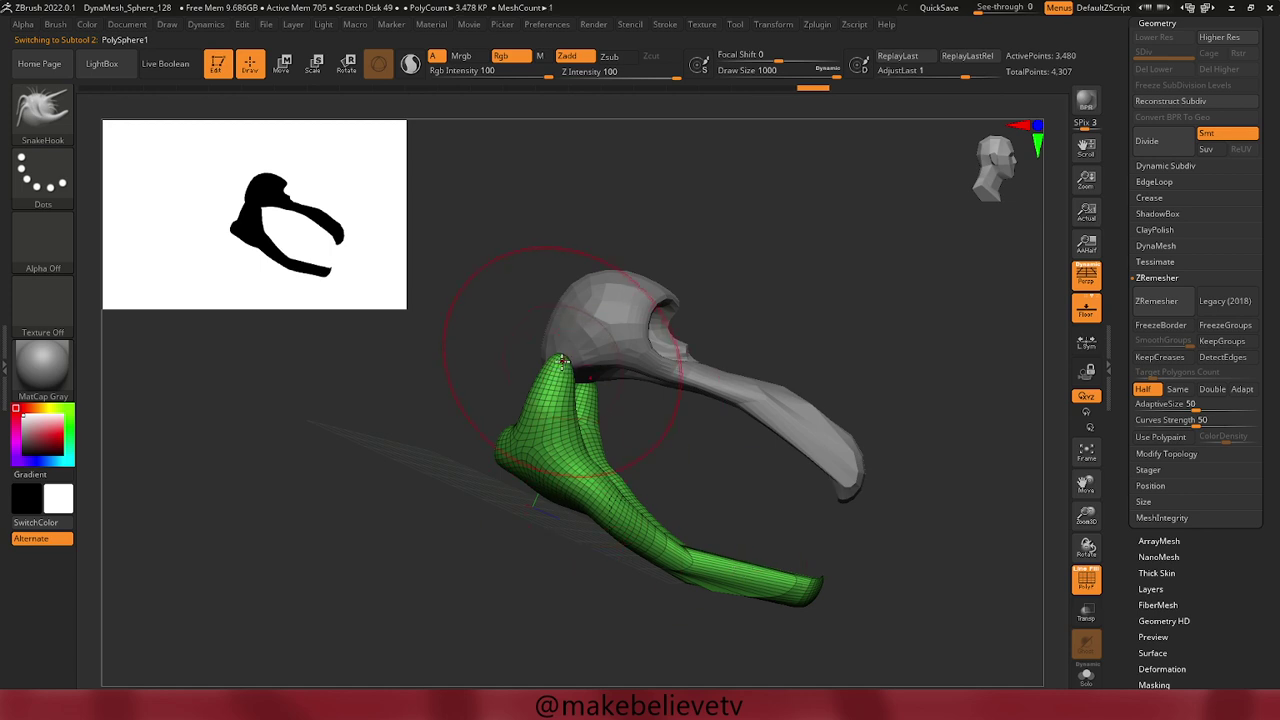
{"action": "key", "text": "space"}
{"action": "mouse_move", "coordinate": [563, 362]}
{"action": "left_mouse_down"}
{"action": "mouse_move", "coordinate": [537, 365]}
{"action": "mouse_move", "coordinate": [552, 368]}
{"action": "mouse_move", "coordinate": [591, 316]}
{"action": "left_mouse_up"}
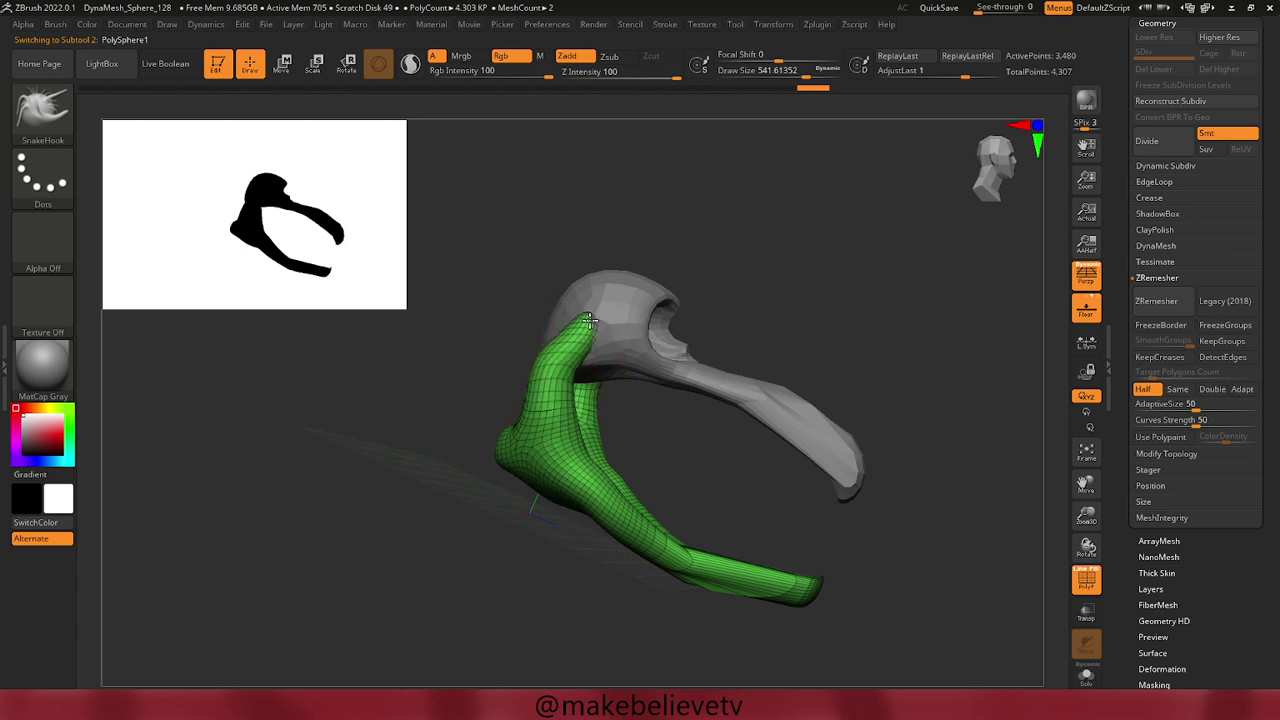
{"action": "right_click_drag", "start_coordinate": [626, 421], "coordinate": [677, 457]}
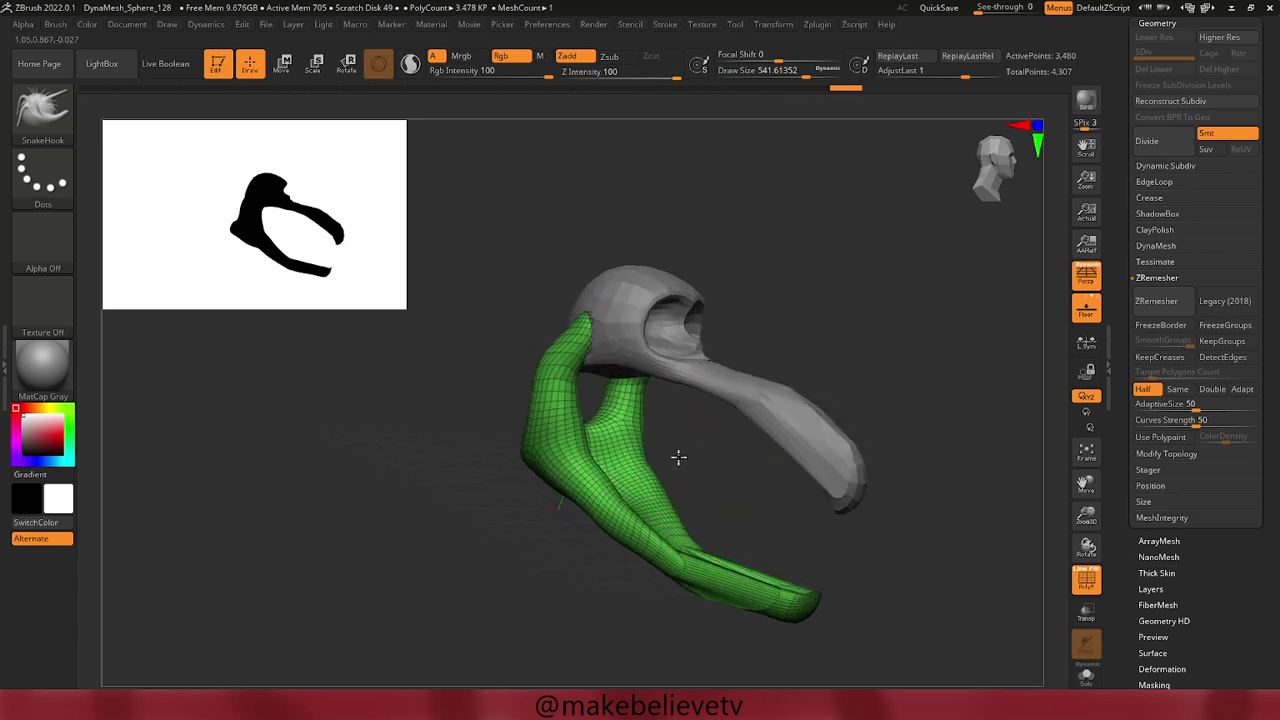
{"action": "right_click_drag", "start_coordinate": [442, 321], "coordinate": [512, 311]}
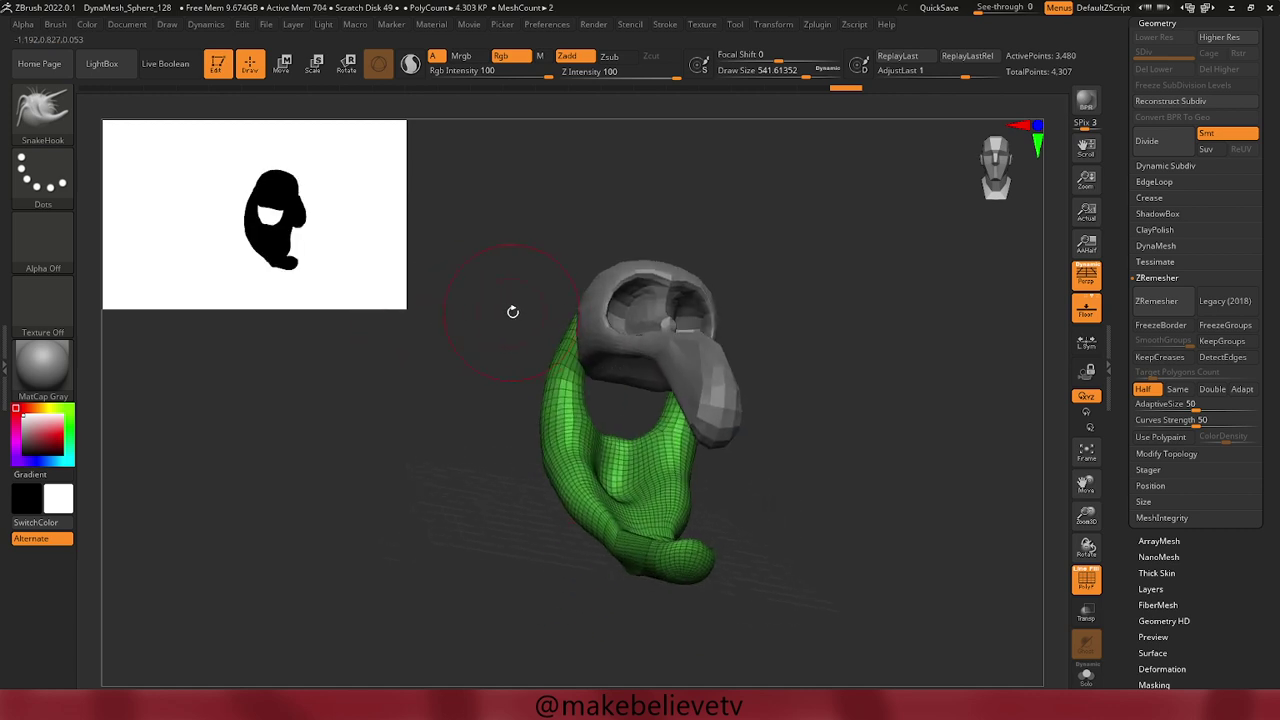
{"action": "left_click_drag", "start_coordinate": [569, 316], "coordinate": [548, 312]}
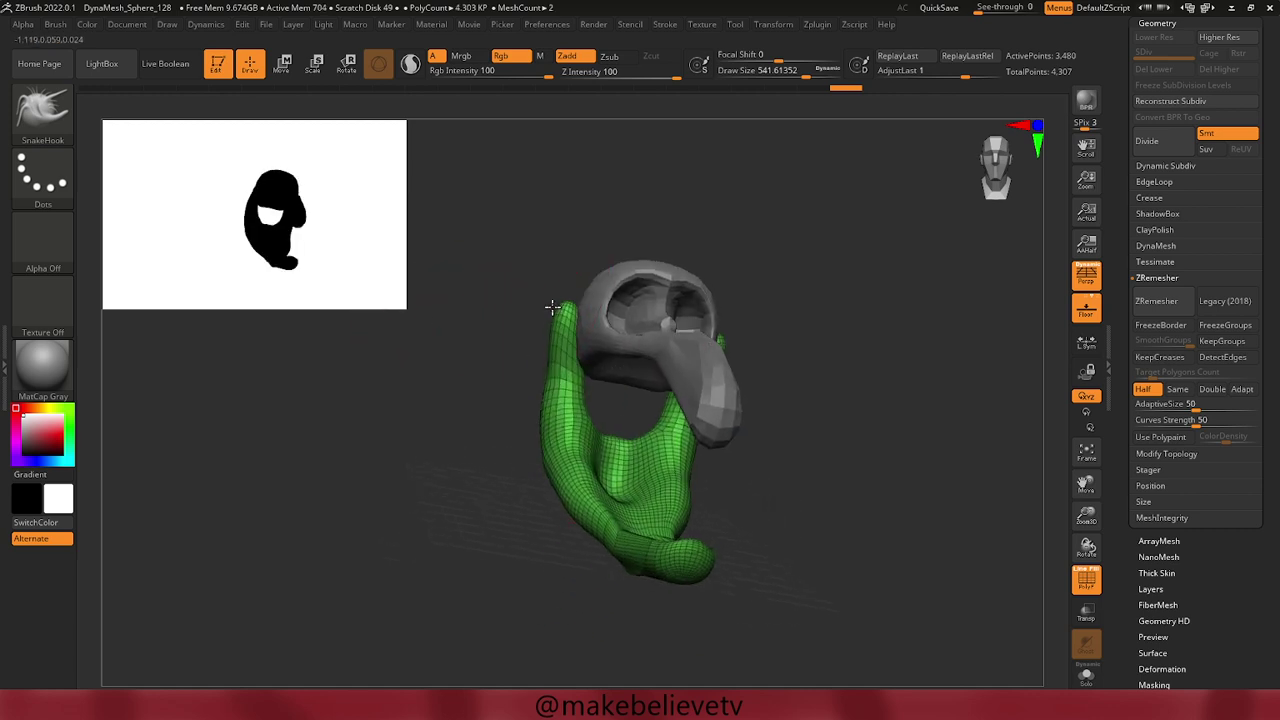
{"action": "mouse_move", "coordinate": [560, 304]}
{"action": "right_mouse_down"}
{"action": "mouse_move", "coordinate": [502, 392]}
{"action": "mouse_move", "coordinate": [517, 400]}
{"action": "mouse_move", "coordinate": [497, 417]}
{"action": "mouse_move", "coordinate": [469, 414]}
{"action": "mouse_move", "coordinate": [532, 415]}
{"action": "mouse_move", "coordinate": [540, 459]}
{"action": "right_mouse_up"}
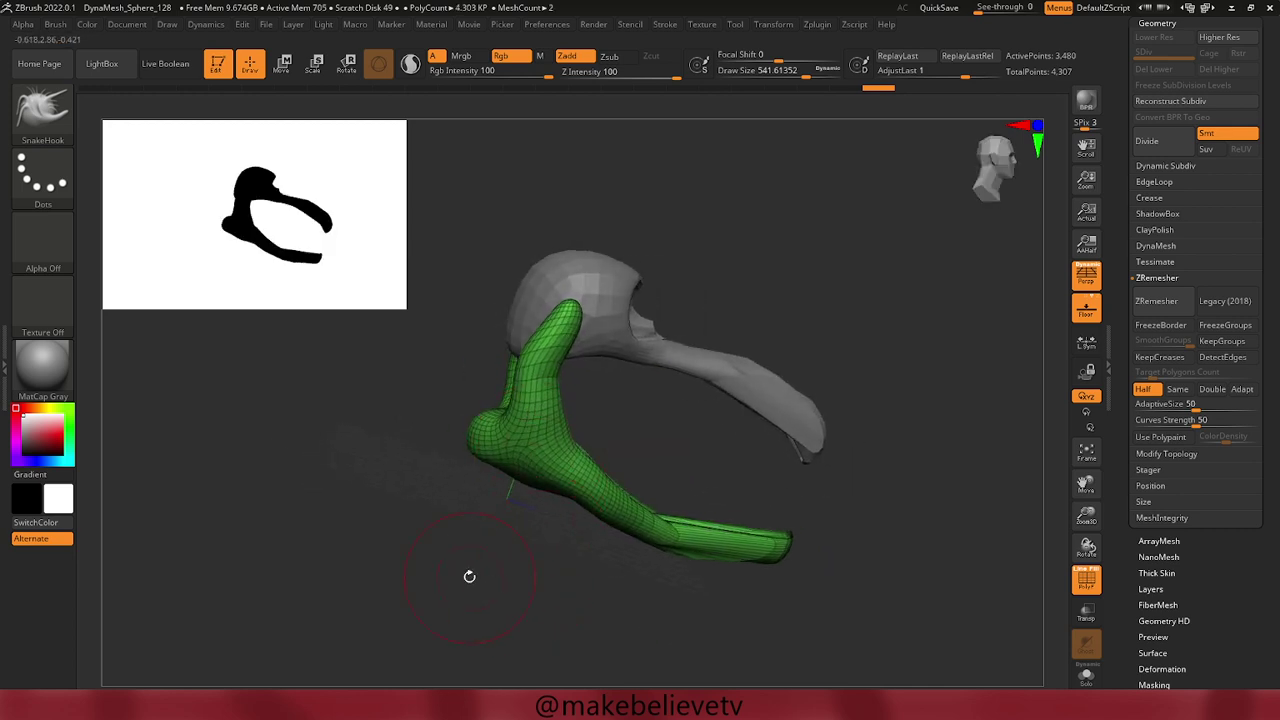
Select the head and pull its top upward into a rounded bulb.
{"action": "left_click", "coordinate": [533, 296], "text": "alt"}
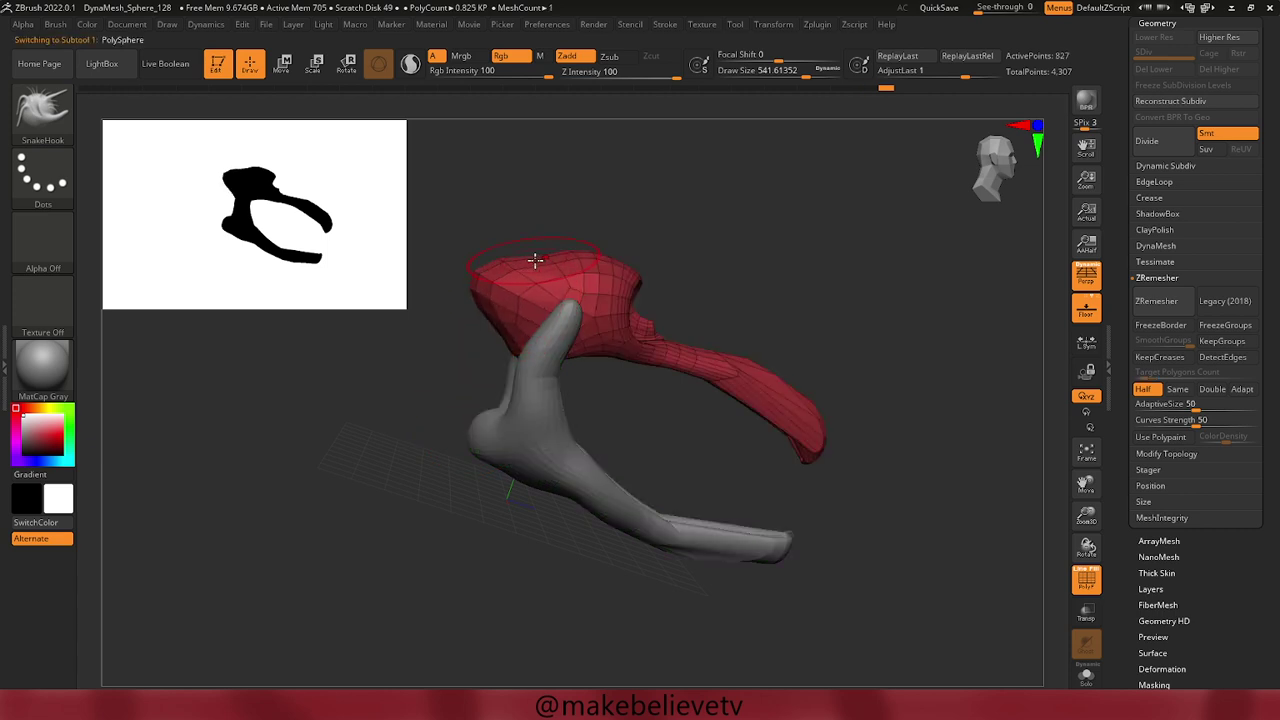
{"action": "left_click_drag", "start_coordinate": [535, 260], "coordinate": [596, 238]}
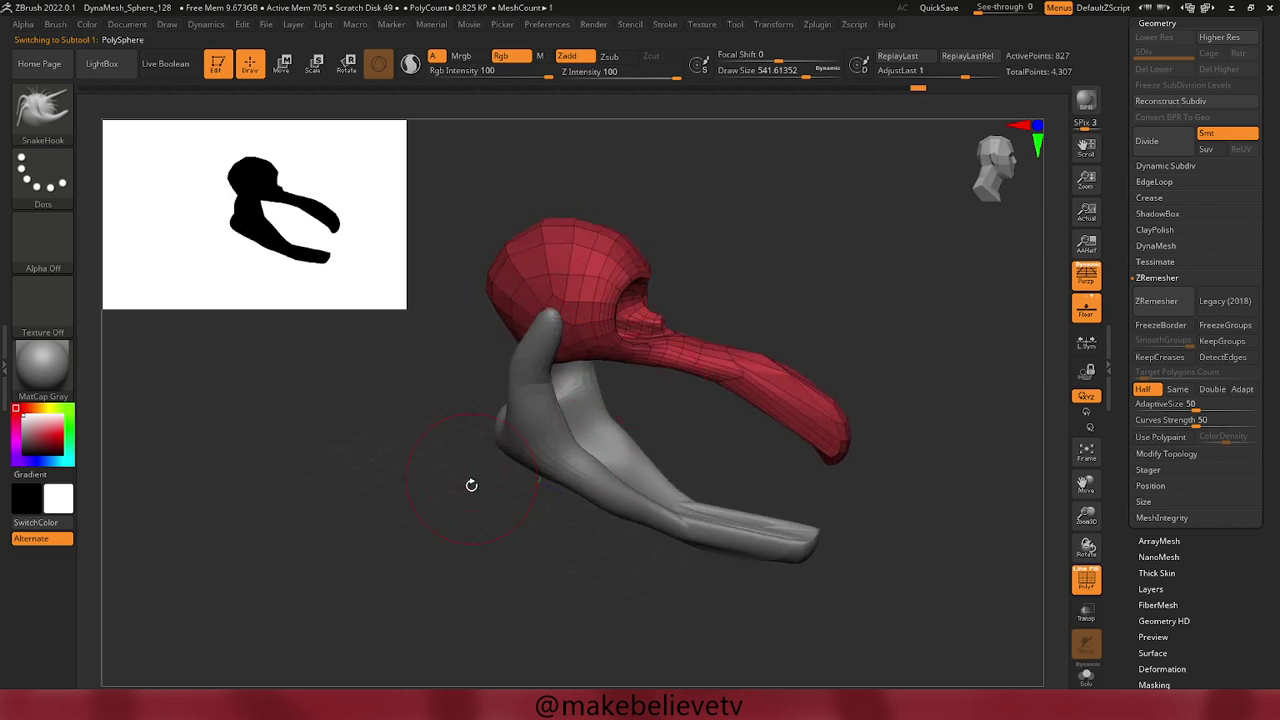
{"action": "mouse_move", "coordinate": [471, 484]}
{"action": "left_mouse_down"}
{"action": "mouse_move", "coordinate": [480, 534]}
{"action": "mouse_move", "coordinate": [486, 514]}
{"action": "mouse_move", "coordinate": [443, 506]}
{"action": "mouse_move", "coordinate": [463, 491]}
{"action": "mouse_move", "coordinate": [477, 420]}
{"action": "mouse_move", "coordinate": [448, 484]}
{"action": "mouse_move", "coordinate": [443, 563]}
{"action": "mouse_move", "coordinate": [417, 600]}
{"action": "mouse_move", "coordinate": [482, 507]}
{"action": "left_mouse_up"}
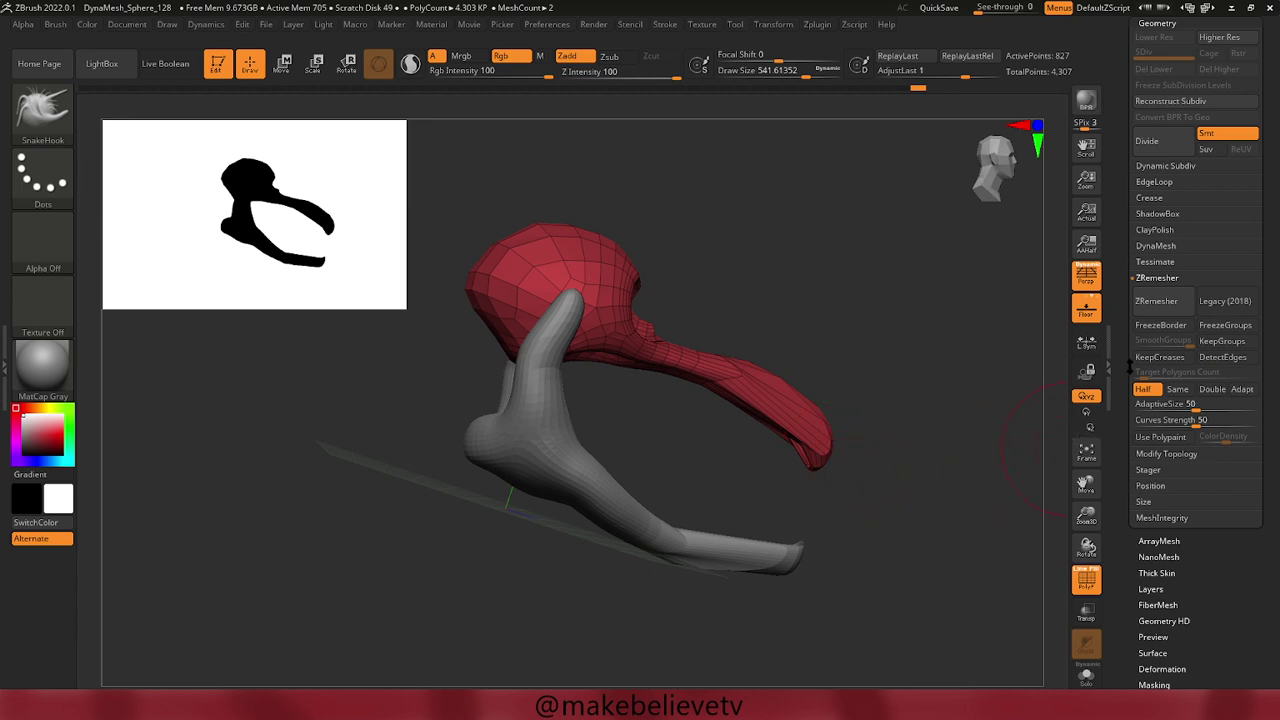
ZRemesh the head with Double enabled to double its polygon count.
{"action": "left_click", "coordinate": [1202, 390]}
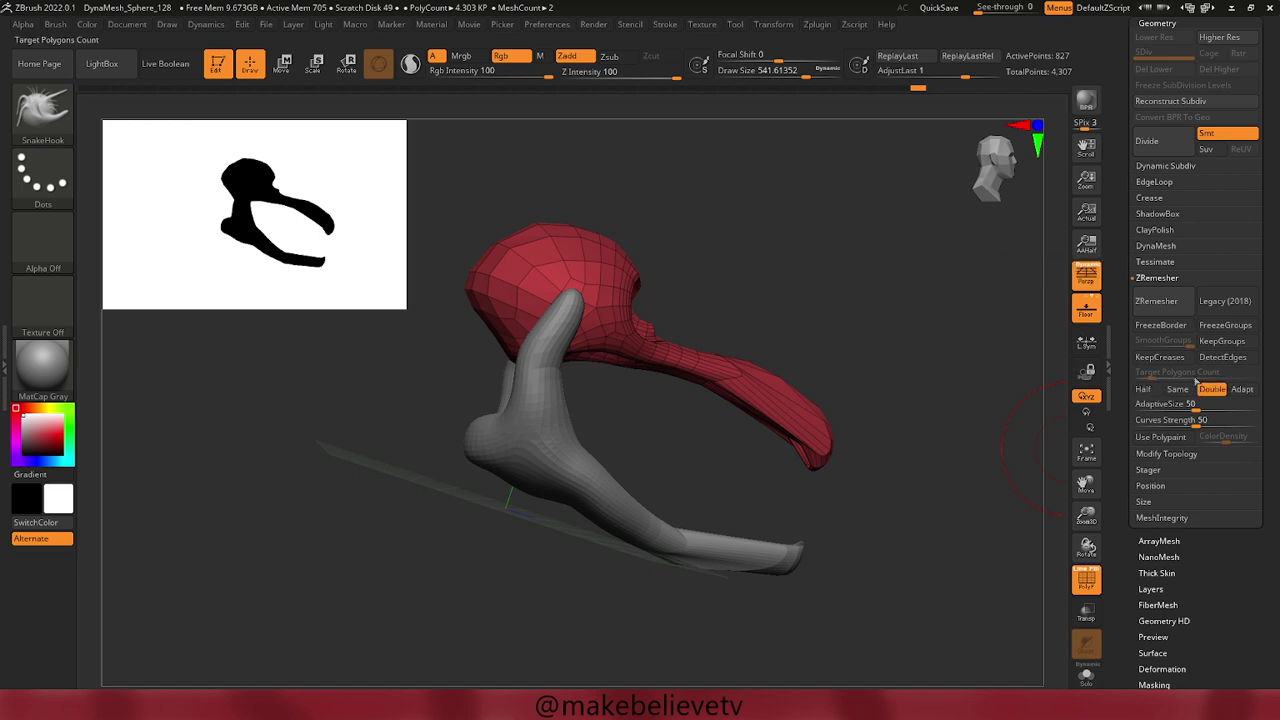
{"action": "left_click", "coordinate": [1155, 300]}
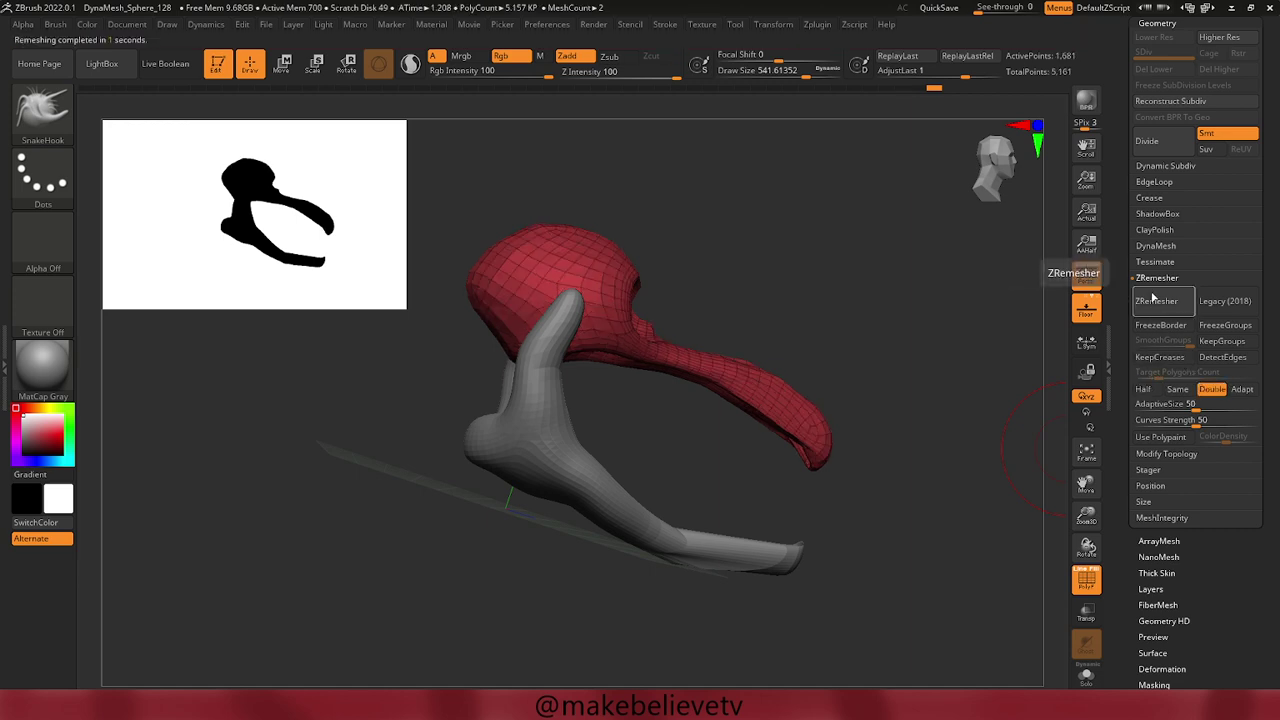
{"action": "mouse_move", "coordinate": [930, 360]}
{"action": "left_mouse_down"}
{"action": "mouse_move", "coordinate": [851, 394]}
{"action": "mouse_move", "coordinate": [908, 350]}
{"action": "mouse_move", "coordinate": [849, 383]}
{"action": "mouse_move", "coordinate": [913, 377]}
{"action": "mouse_move", "coordinate": [923, 397]}
{"action": "mouse_move", "coordinate": [940, 366]}
{"action": "mouse_move", "coordinate": [940, 289]}
{"action": "mouse_move", "coordinate": [912, 296]}
{"action": "mouse_move", "coordinate": [923, 323]}
{"action": "mouse_move", "coordinate": [944, 323]}
{"action": "mouse_move", "coordinate": [917, 317]}
{"action": "mouse_move", "coordinate": [903, 263]}
{"action": "mouse_move", "coordinate": [889, 371]}
{"action": "mouse_move", "coordinate": [909, 383]}
{"action": "mouse_move", "coordinate": [858, 394]}
{"action": "mouse_move", "coordinate": [851, 369]}
{"action": "mouse_move", "coordinate": [920, 363]}
{"action": "mouse_move", "coordinate": [957, 331]}
{"action": "left_mouse_up"}
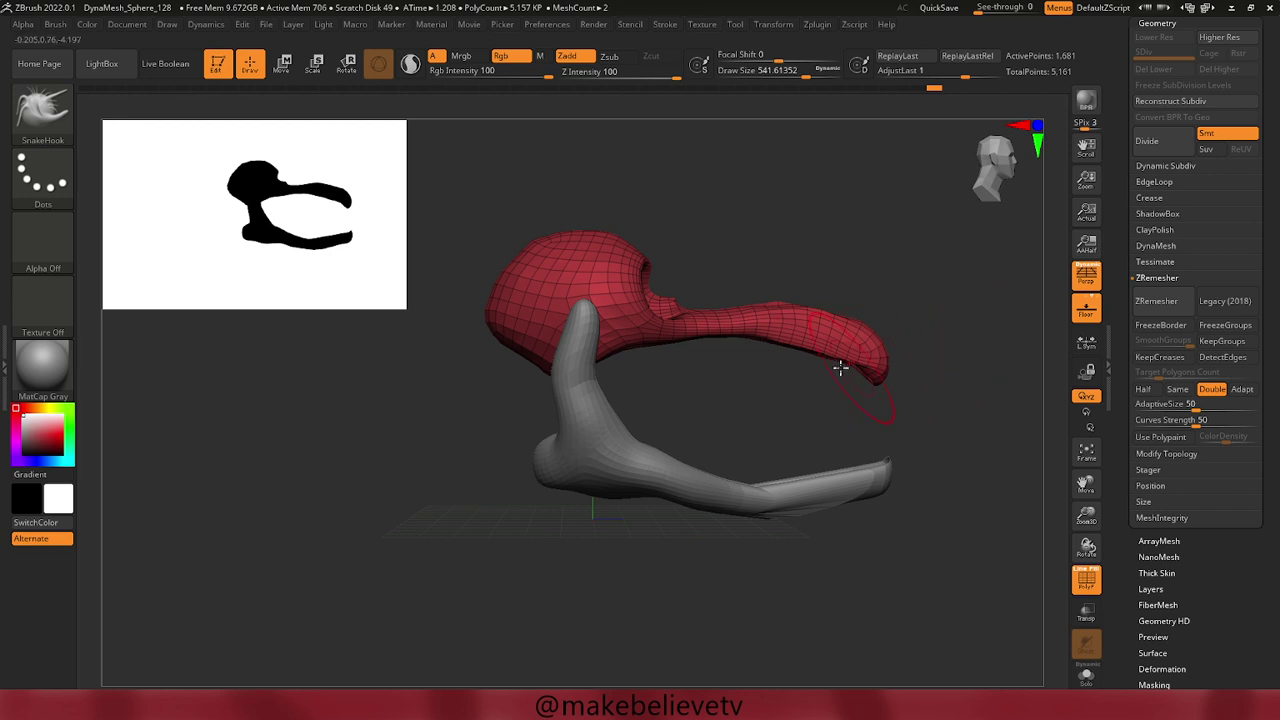
SnakeHook the head's back, upper-left and lower-left edges outward and down into a broad bulge.
{"action": "left_click_drag", "start_coordinate": [518, 346], "coordinate": [466, 383]}
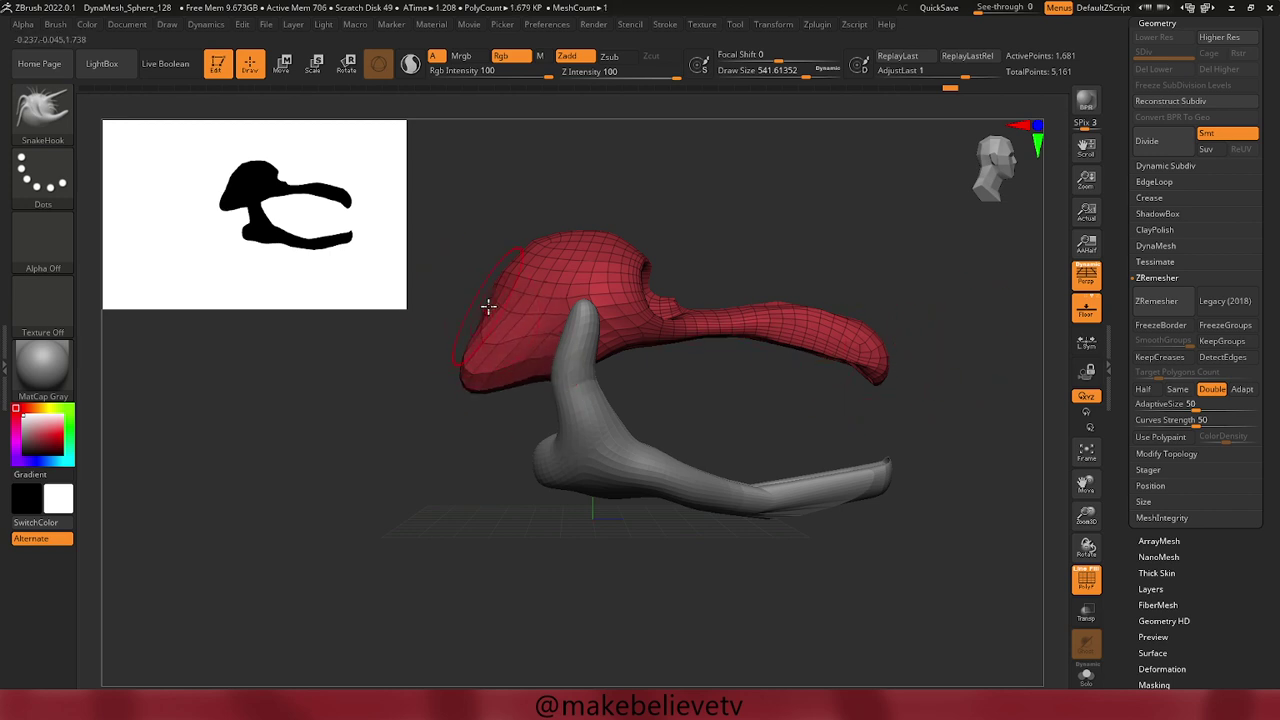
{"action": "mouse_move", "coordinate": [488, 306]}
{"action": "left_mouse_down"}
{"action": "mouse_move", "coordinate": [466, 300]}
{"action": "mouse_move", "coordinate": [477, 303]}
{"action": "left_mouse_up"}
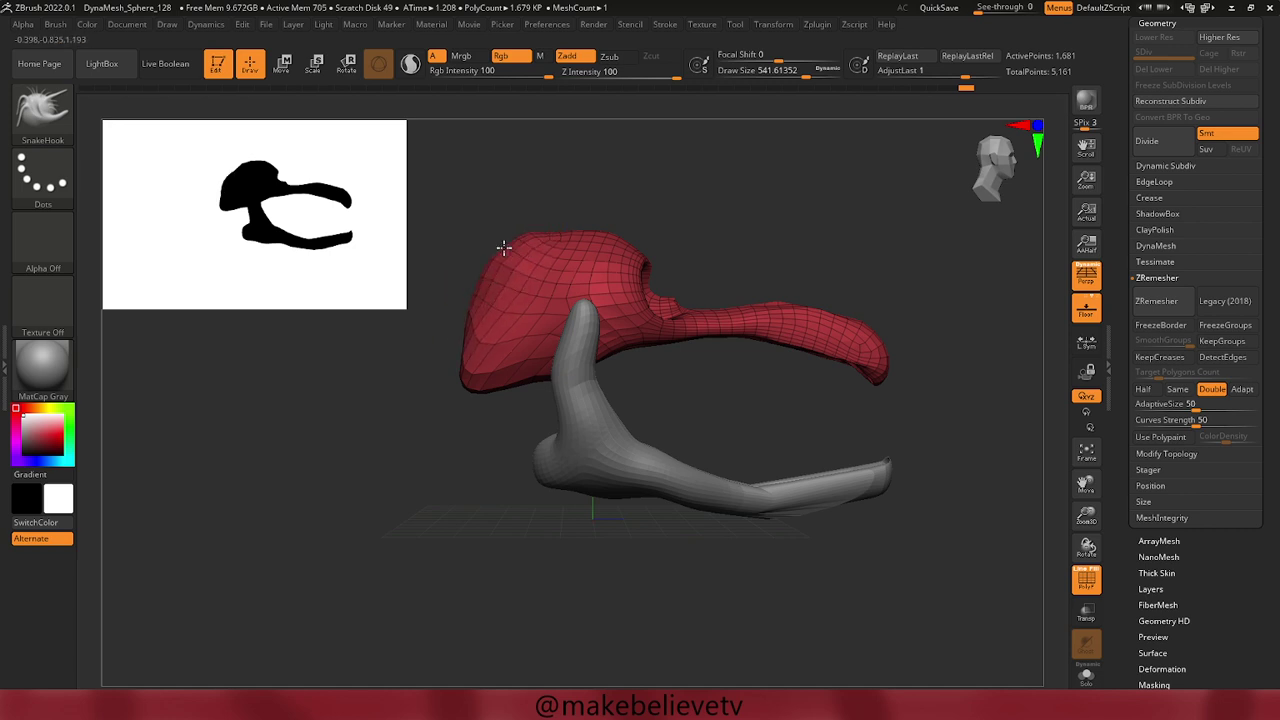
{"action": "left_click_drag", "start_coordinate": [508, 260], "coordinate": [500, 271]}
{"action": "right_click_drag", "start_coordinate": [458, 347], "coordinate": [468, 329]}
{"action": "mouse_move", "coordinate": [462, 330]}
{"action": "left_mouse_down"}
{"action": "mouse_move", "coordinate": [448, 325]}
{"action": "mouse_move", "coordinate": [469, 267]}
{"action": "left_mouse_up"}
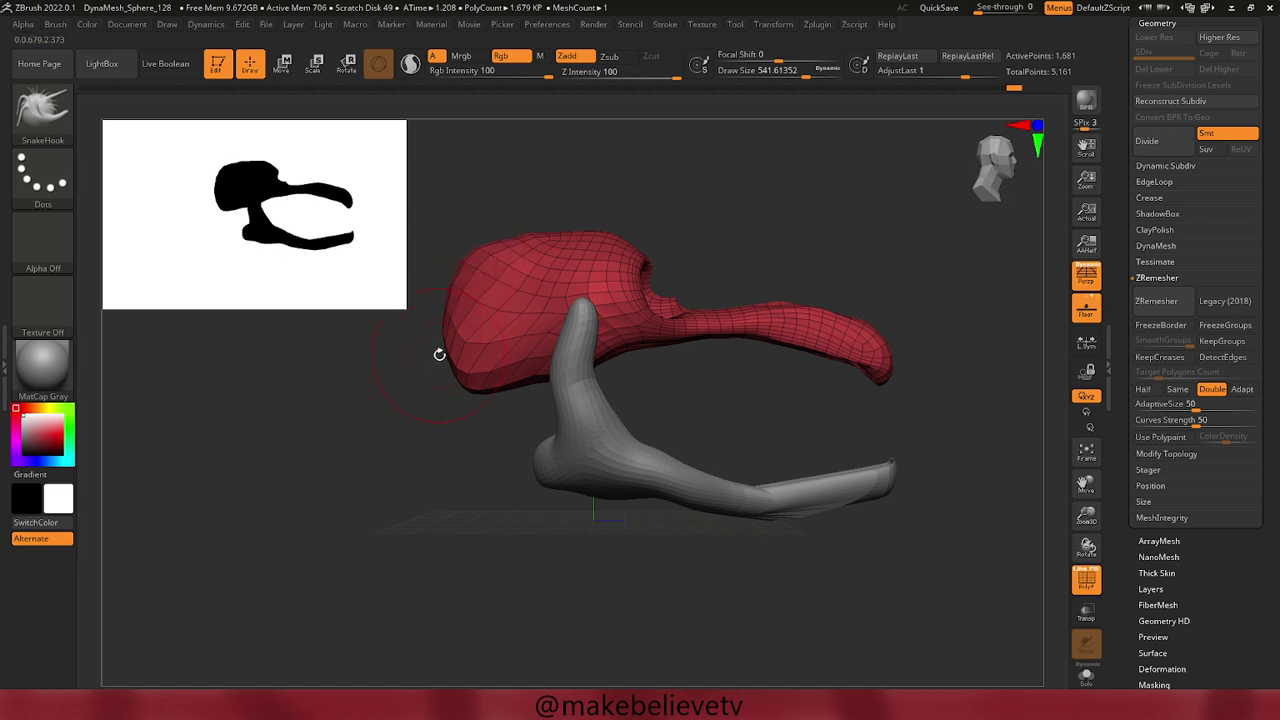
{"action": "left_click_drag", "start_coordinate": [442, 353], "coordinate": [417, 371]}
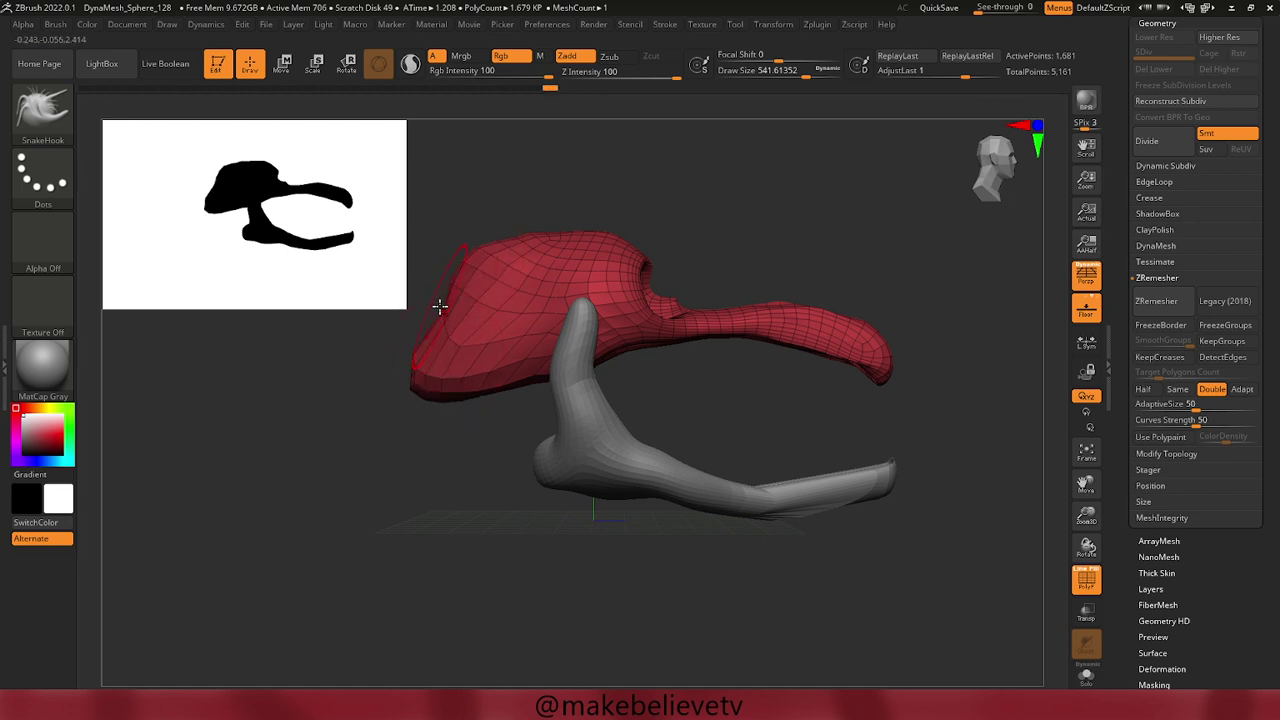
{"action": "left_click_drag", "start_coordinate": [441, 307], "coordinate": [420, 290]}
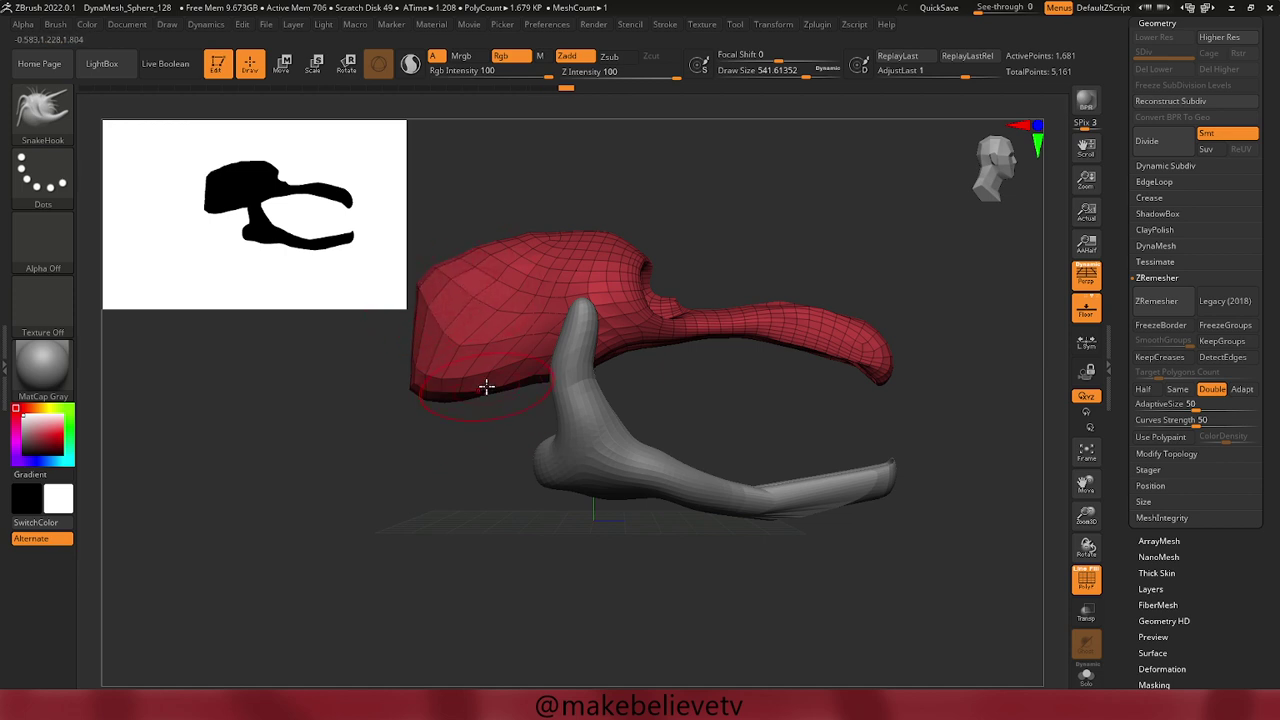
{"action": "left_click_drag", "start_coordinate": [486, 386], "coordinate": [490, 420]}
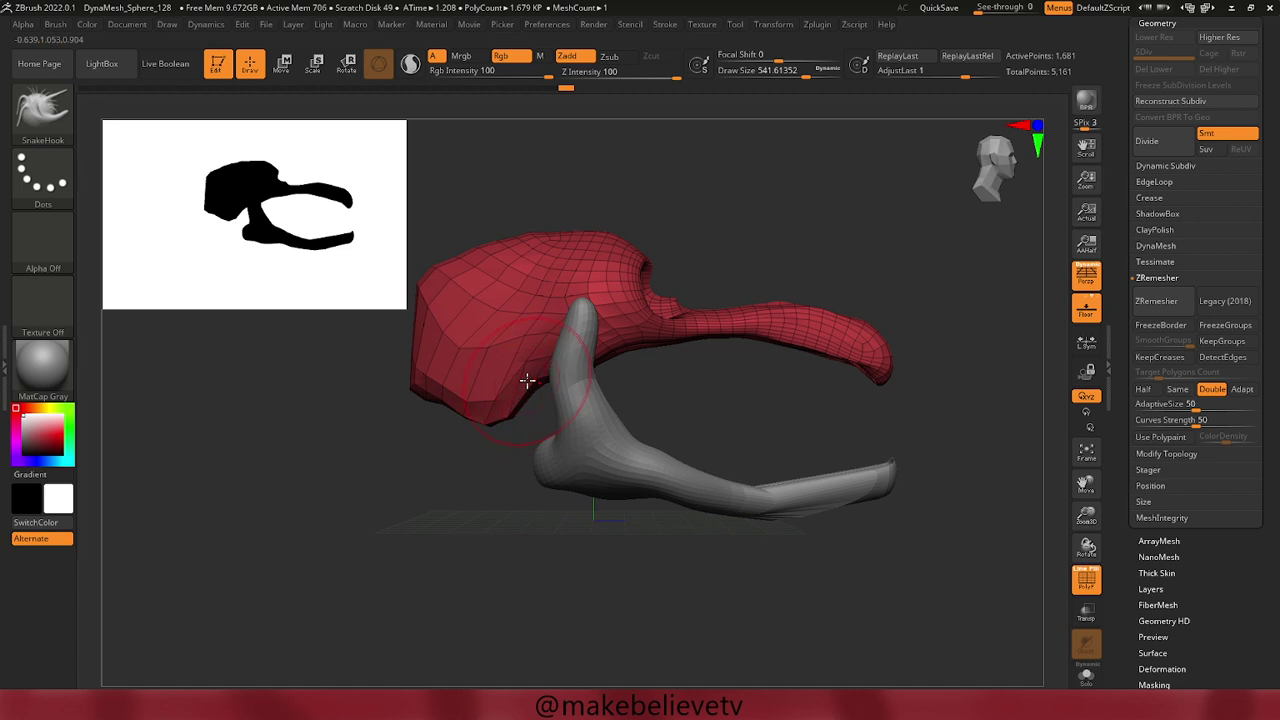
{"action": "left_click_drag", "start_coordinate": [527, 380], "coordinate": [538, 398]}
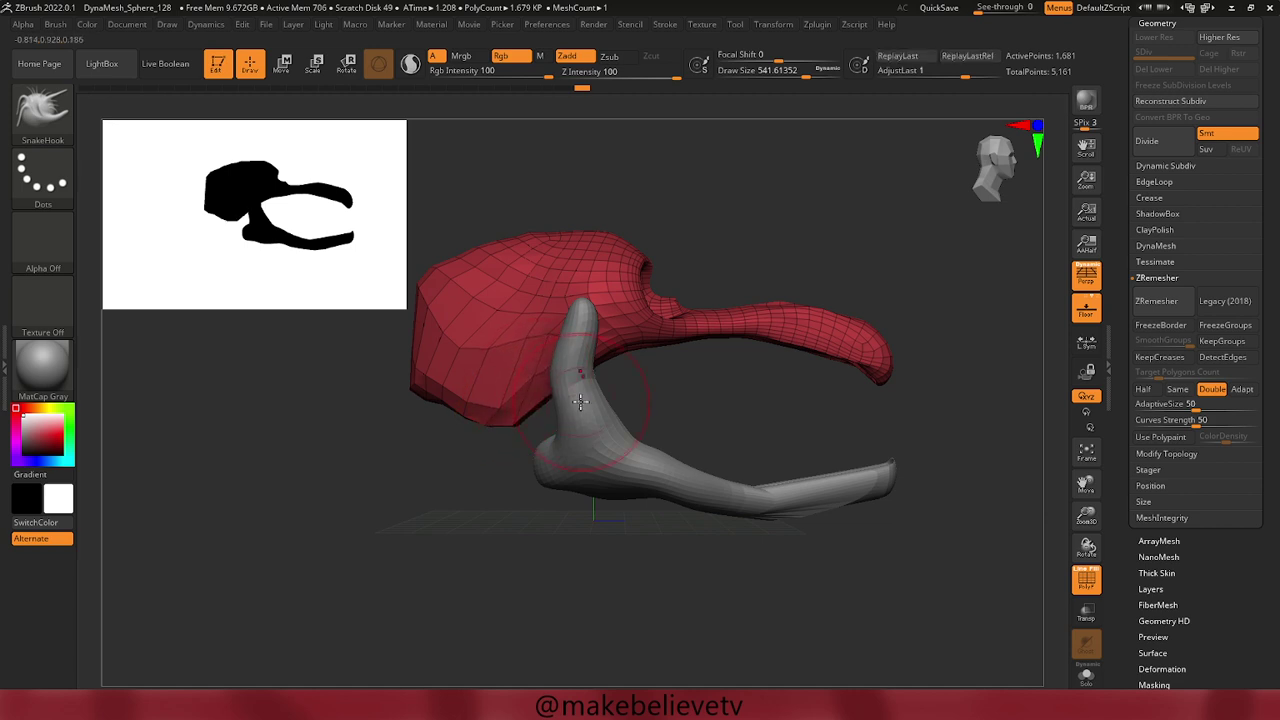
{"action": "mouse_move", "coordinate": [753, 395]}
{"action": "left_mouse_down"}
{"action": "mouse_move", "coordinate": [691, 420]}
{"action": "mouse_move", "coordinate": [703, 409]}
{"action": "left_mouse_up"}
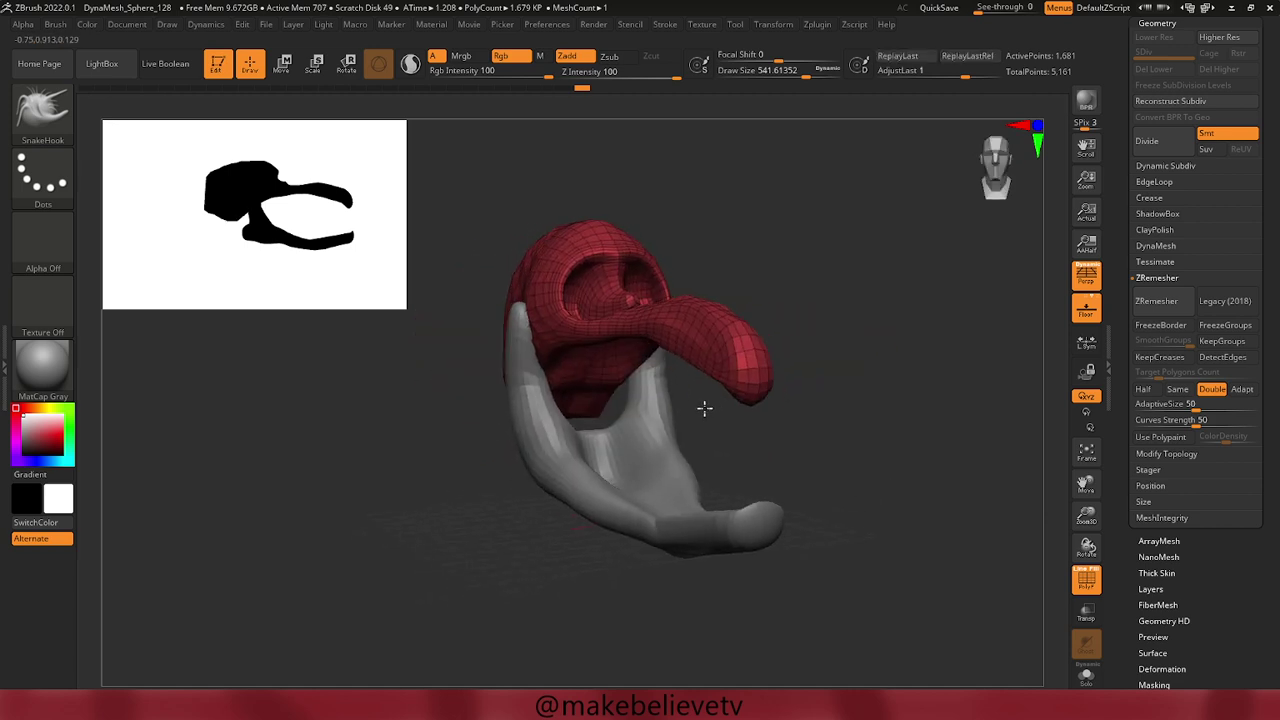
Select the seated legs and nudge the tip of the upright leg.
{"action": "left_click", "coordinate": [527, 450], "text": "alt"}
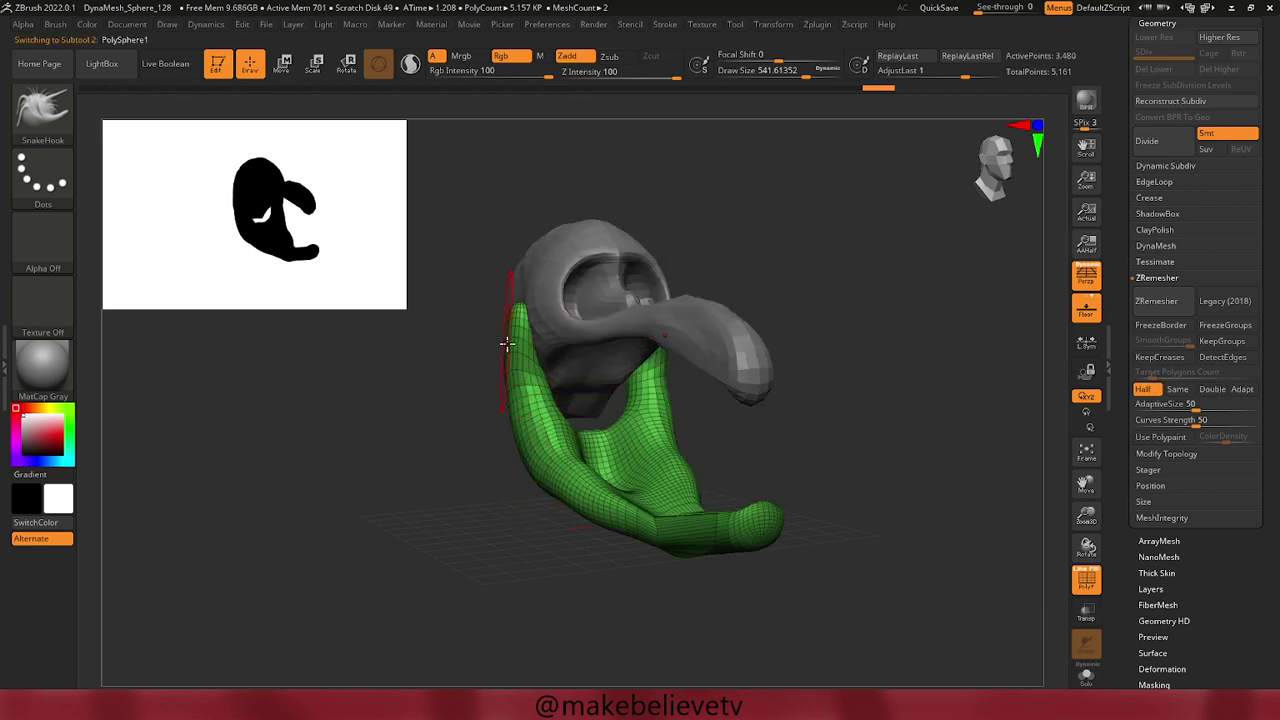
{"action": "mouse_move", "coordinate": [512, 348]}
{"action": "left_mouse_down"}
{"action": "mouse_move", "coordinate": [451, 344]}
{"action": "mouse_move", "coordinate": [449, 380]}
{"action": "left_mouse_up"}
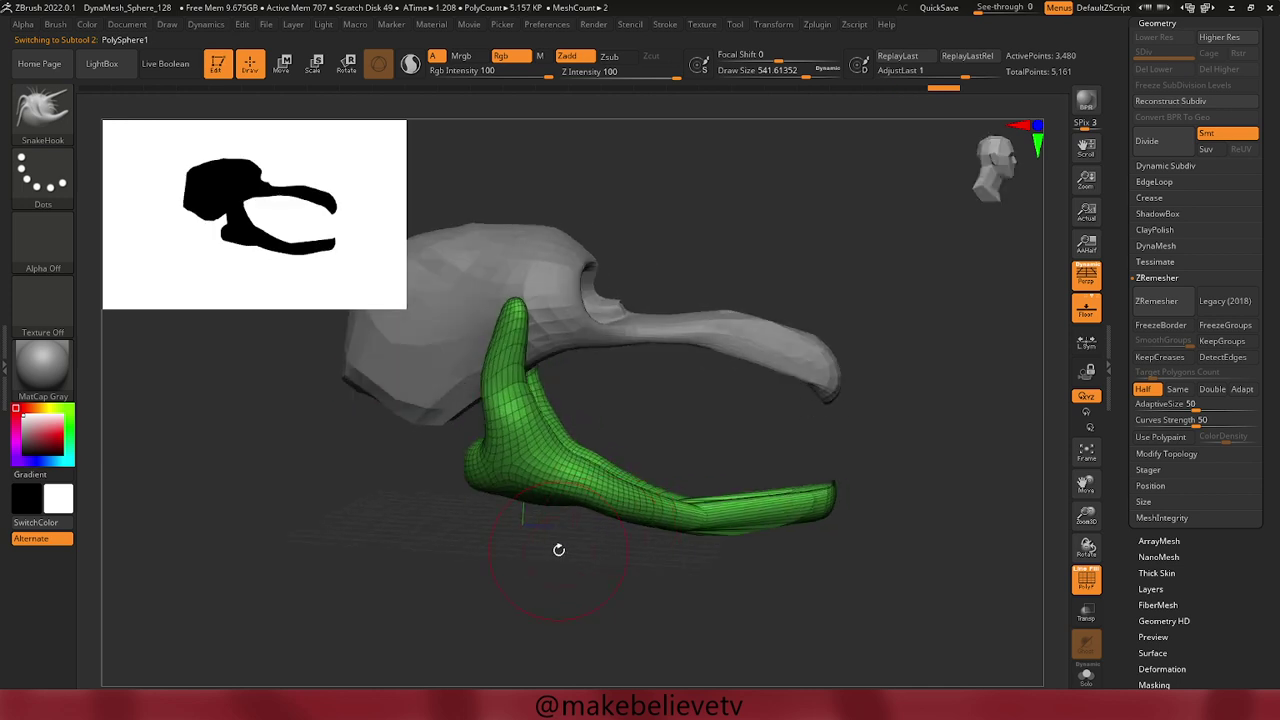
{"action": "left_click_drag", "start_coordinate": [559, 550], "coordinate": [521, 552], "text": "shift"}
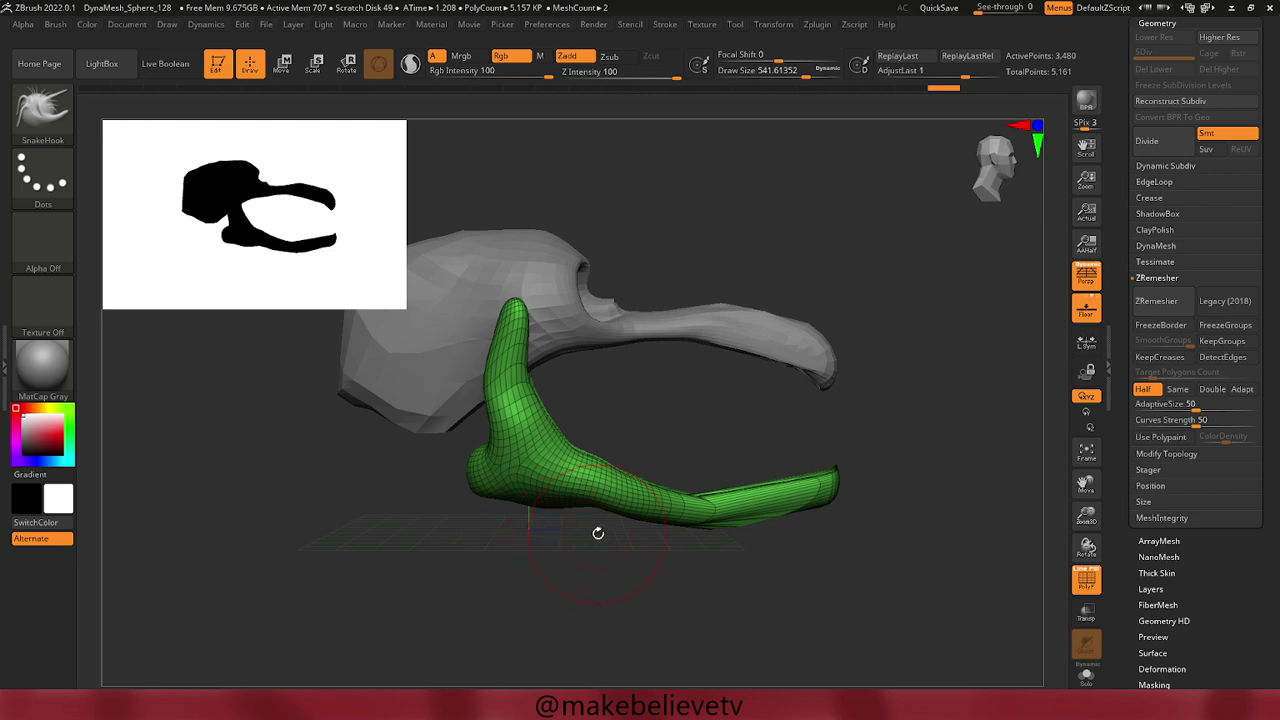
{"action": "mouse_move", "coordinate": [903, 458]}
{"action": "left_mouse_down"}
{"action": "mouse_move", "coordinate": [894, 500]}
{"action": "mouse_move", "coordinate": [834, 557]}
{"action": "mouse_move", "coordinate": [860, 540]}
{"action": "left_mouse_up"}
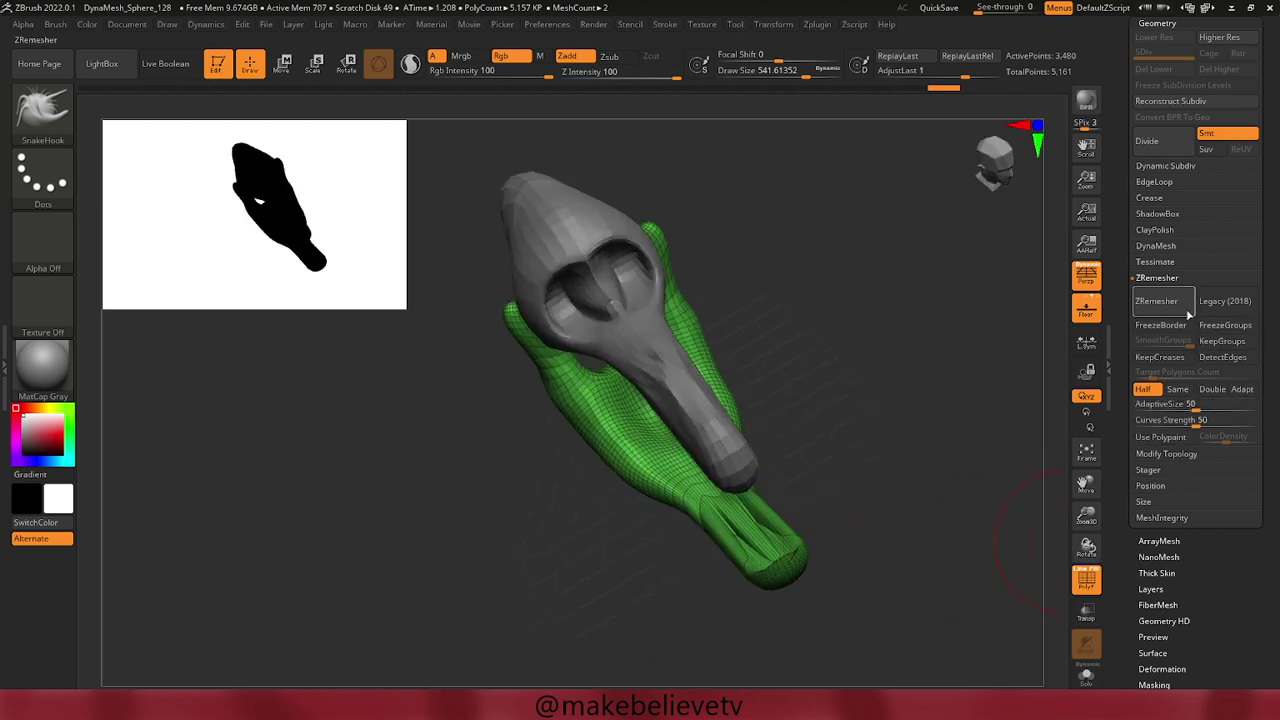
ZRemesh the legs with Double enabled, bringing them to 5,704 points.
{"action": "left_click", "coordinate": [1212, 389]}
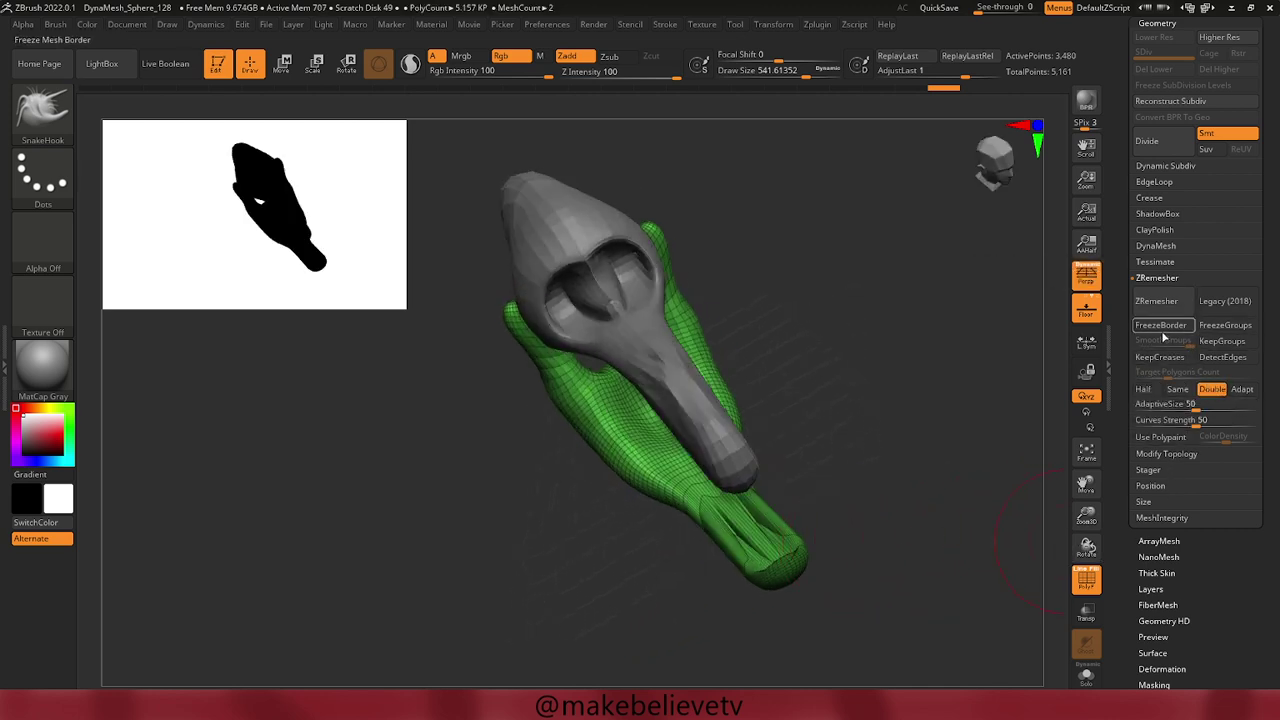
{"action": "left_click", "coordinate": [1150, 301]}
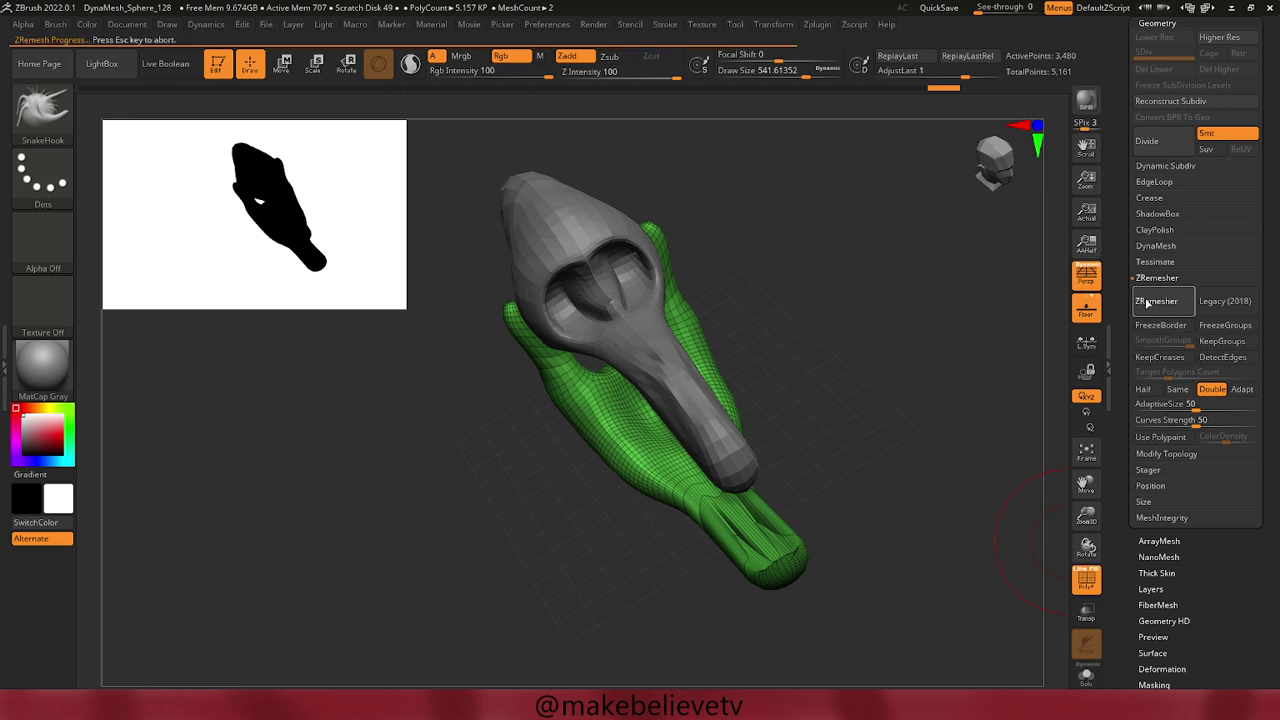
{"action": "mouse_move", "coordinate": [991, 403]}
{"action": "left_mouse_down"}
{"action": "mouse_move", "coordinate": [1014, 371]}
{"action": "mouse_move", "coordinate": [1075, 398]}
{"action": "left_mouse_up"}
{"action": "left_click_drag", "start_coordinate": [1121, 540], "coordinate": [1120, 449]}
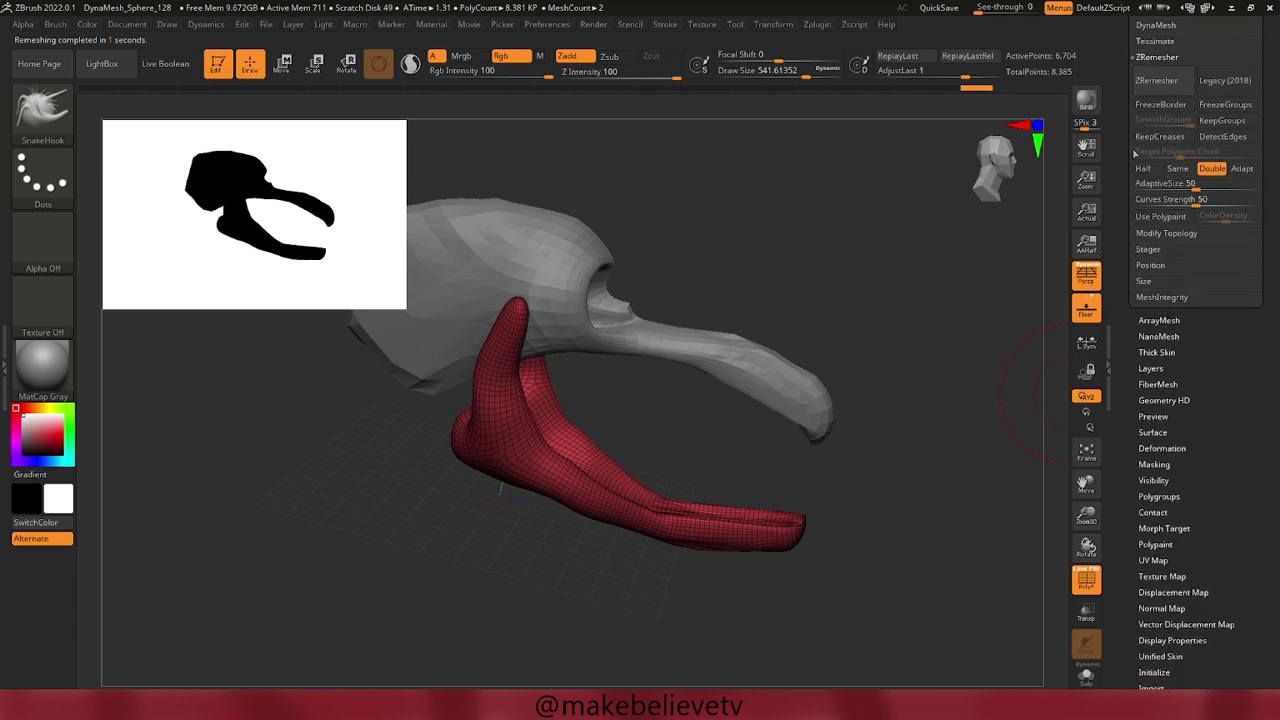
{"action": "mouse_move", "coordinate": [1117, 145]}
{"action": "left_mouse_down"}
{"action": "mouse_move", "coordinate": [1117, 221]}
{"action": "mouse_move", "coordinate": [1117, 122]}
{"action": "left_mouse_up"}
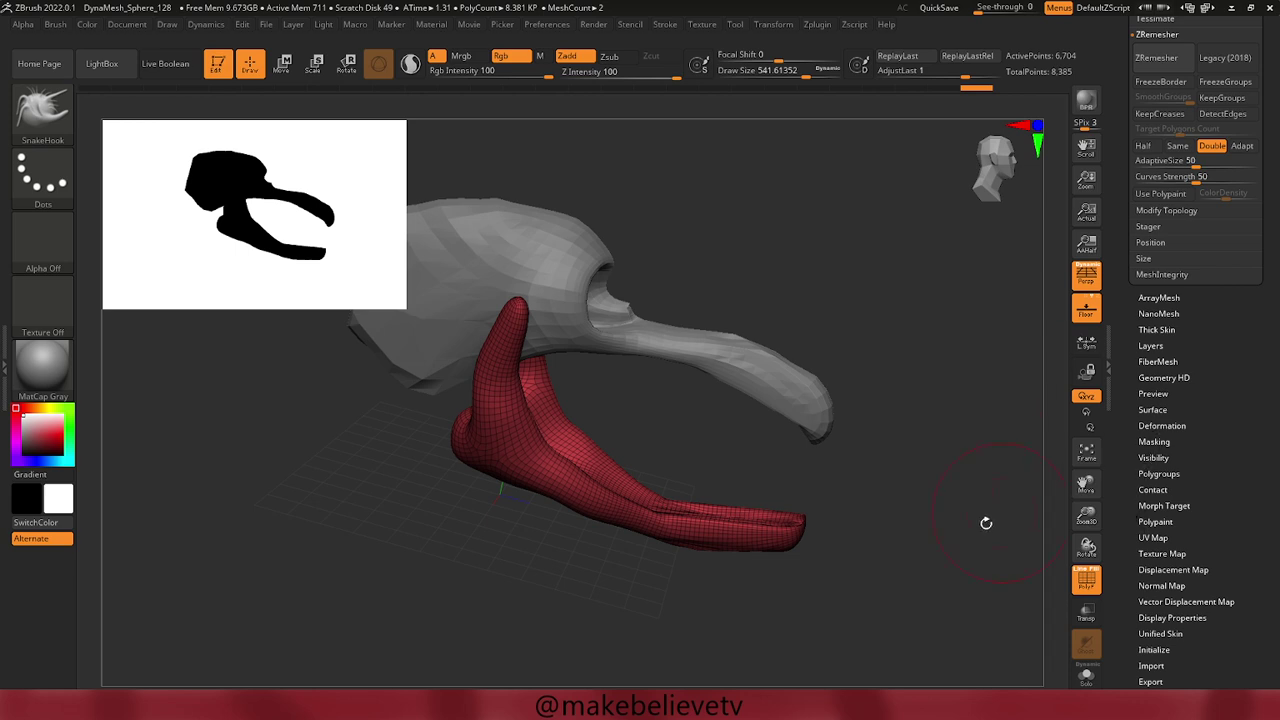
{"action": "mouse_move", "coordinate": [986, 523]}
{"action": "left_mouse_down"}
{"action": "mouse_move", "coordinate": [908, 577]}
{"action": "mouse_move", "coordinate": [903, 606]}
{"action": "left_mouse_up"}
{"action": "key", "text": "space"}
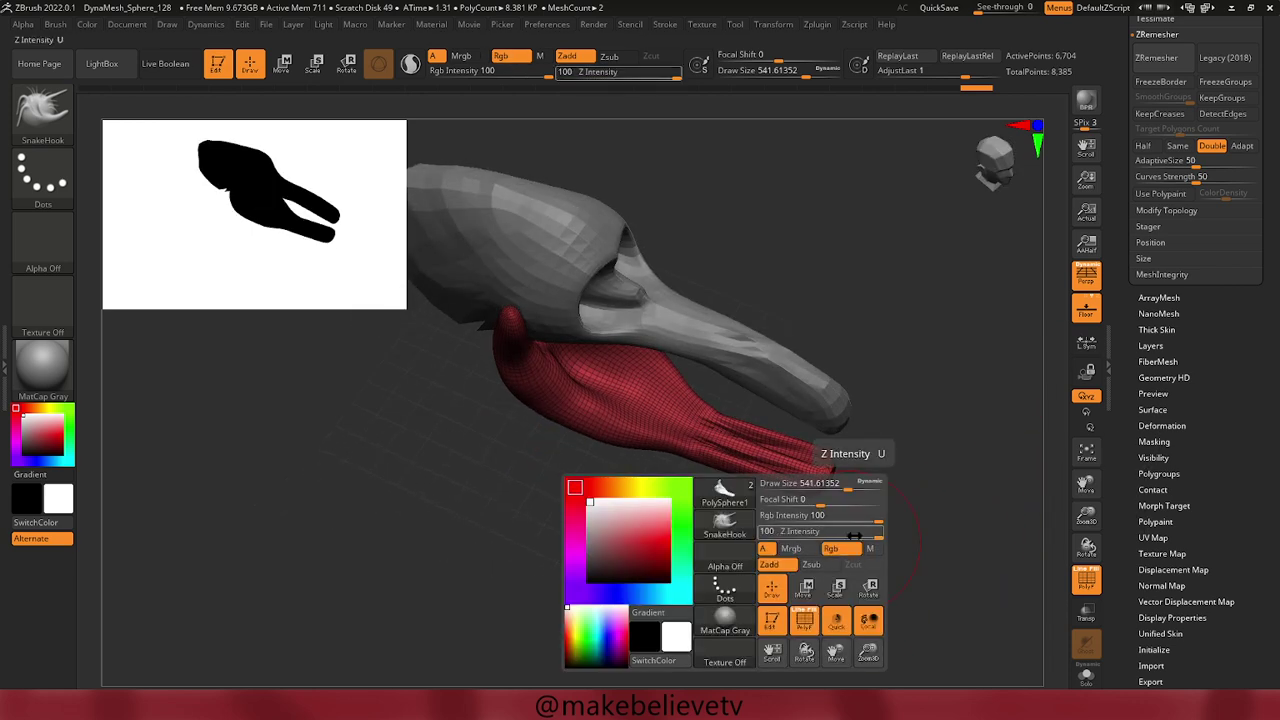
Lower Draw Size to about 124 and Shift-smooth the ridges along the legs' foot tube.
{"action": "left_click_drag", "start_coordinate": [830, 485], "coordinate": [803, 478]}
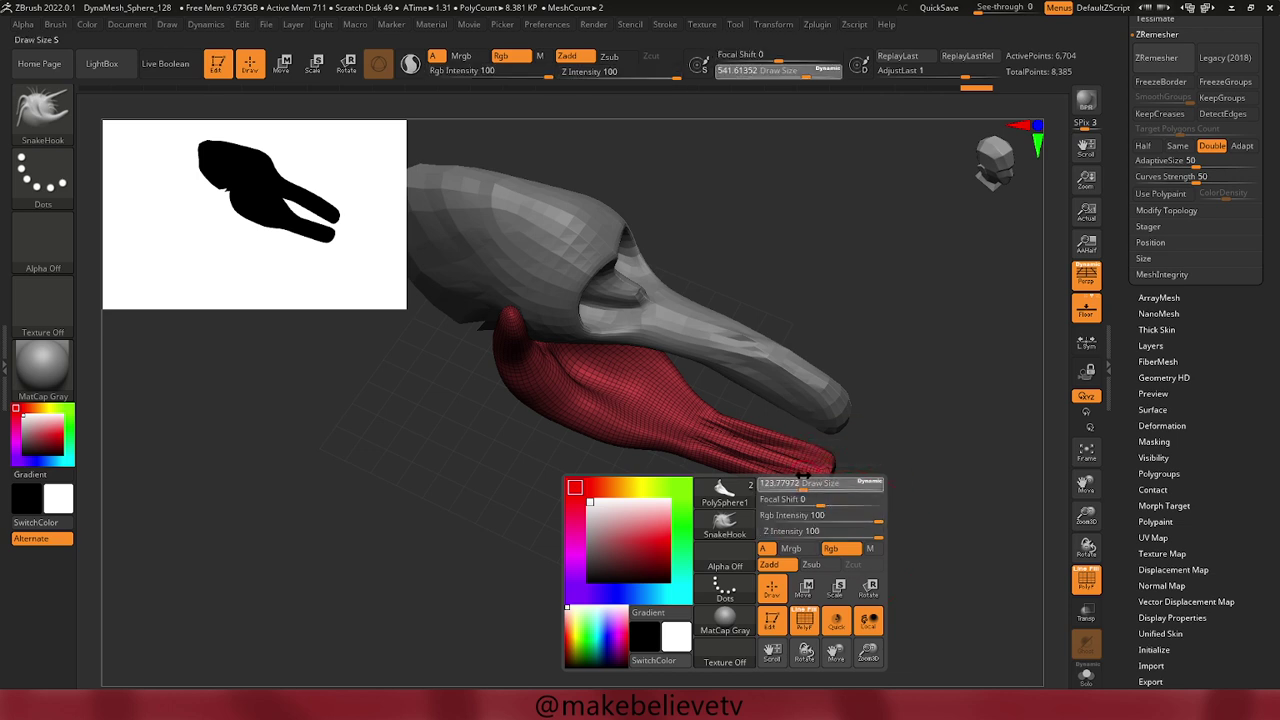
{"action": "key", "text": "shift"}
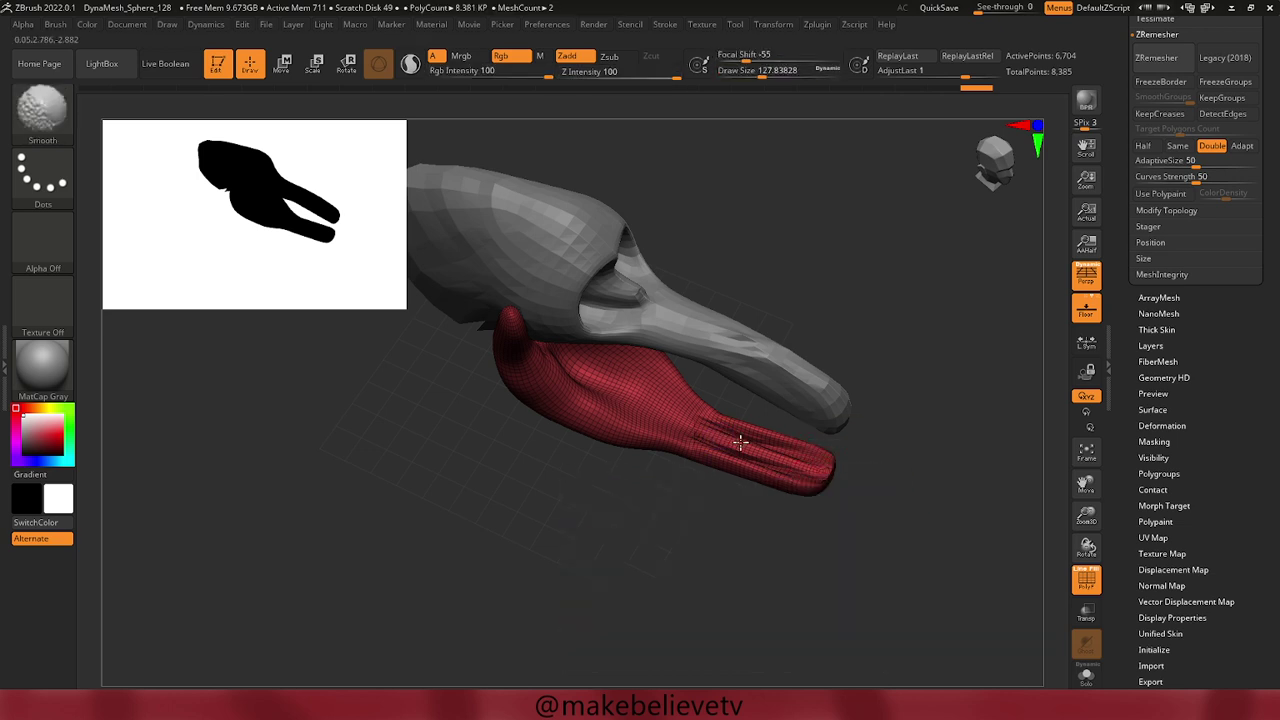
{"action": "mouse_move", "coordinate": [740, 442]}
{"action": "left_mouse_down", "text": "shift"}
{"action": "mouse_move", "coordinate": [754, 443]}
{"action": "mouse_move", "coordinate": [677, 423]}
{"action": "mouse_move", "coordinate": [751, 445]}
{"action": "mouse_move", "coordinate": [723, 449]}
{"action": "mouse_move", "coordinate": [671, 429]}
{"action": "left_mouse_up", "text": "shift"}
{"action": "left_click_drag", "start_coordinate": [660, 534], "coordinate": [700, 451]}
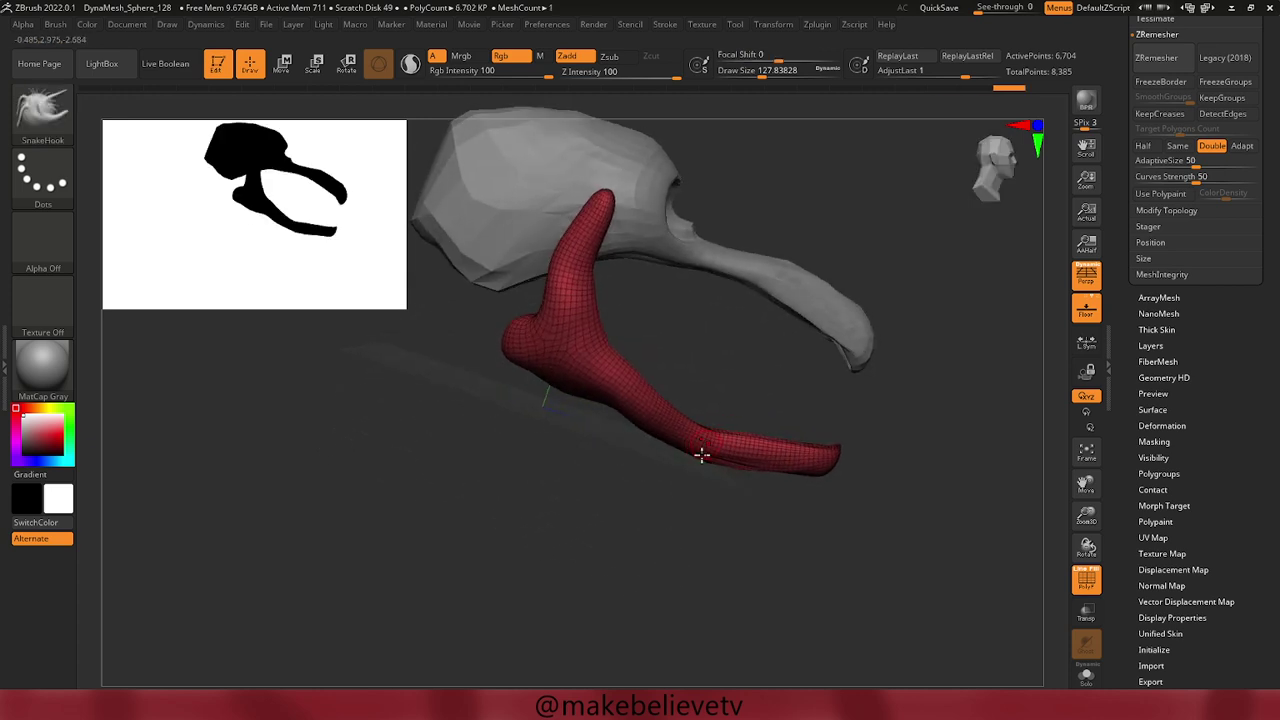
{"action": "mouse_move", "coordinate": [577, 557]}
{"action": "left_mouse_down"}
{"action": "mouse_move", "coordinate": [594, 566]}
{"action": "mouse_move", "coordinate": [543, 560]}
{"action": "mouse_move", "coordinate": [557, 509]}
{"action": "left_mouse_up"}
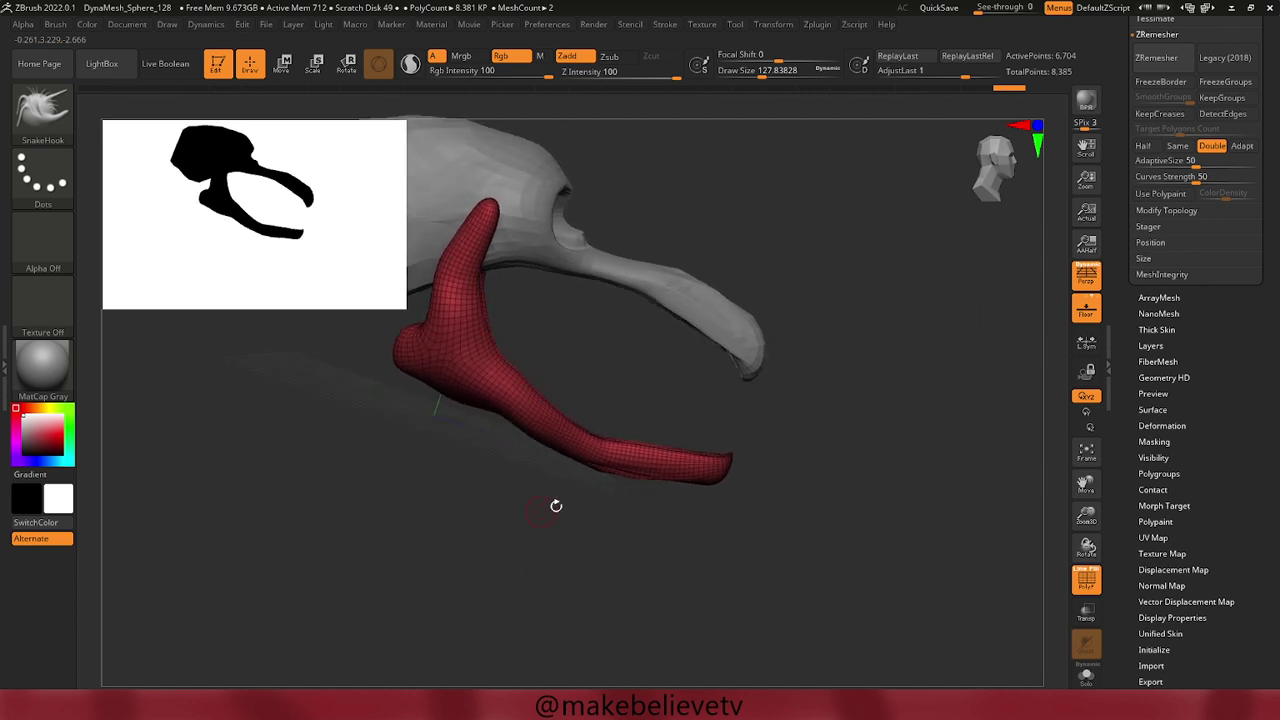
Select the head, pull the snout tip down into a thin hook, and enlarge the brush to about 268.
{"action": "left_click", "coordinate": [715, 314], "text": "alt"}
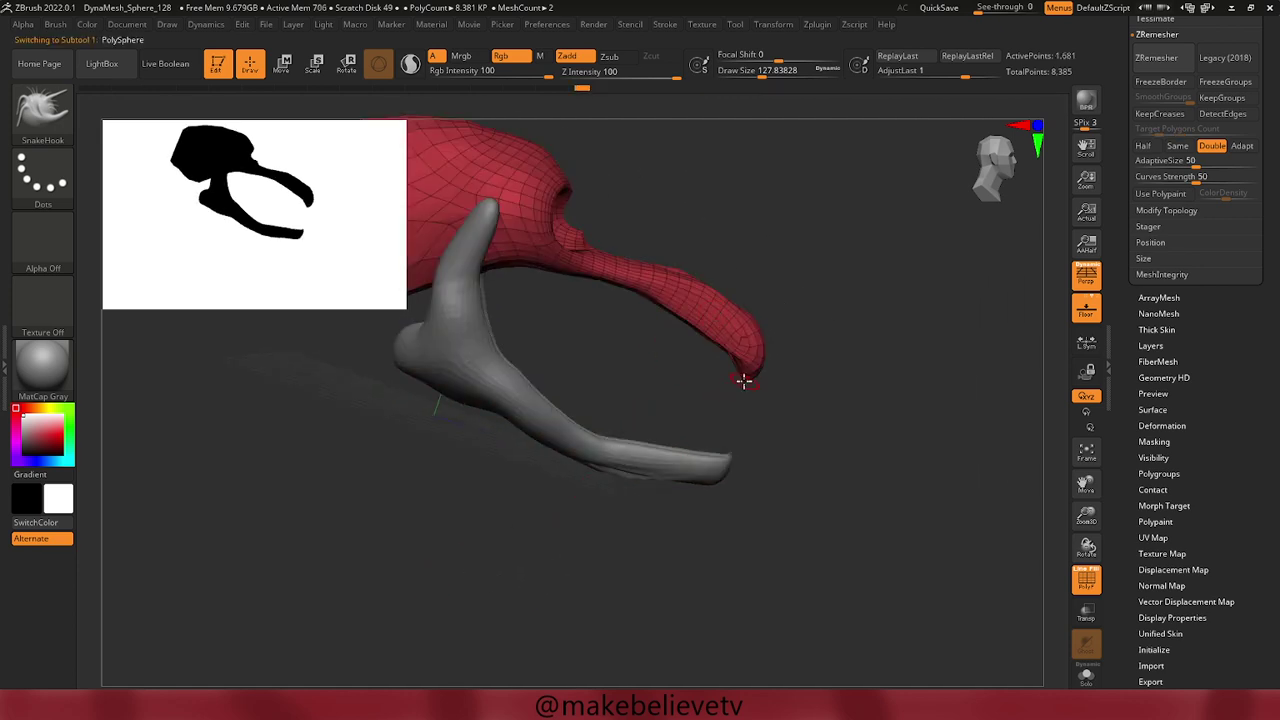
{"action": "mouse_move", "coordinate": [742, 376]}
{"action": "left_mouse_down"}
{"action": "mouse_move", "coordinate": [731, 404]}
{"action": "mouse_move", "coordinate": [797, 417]}
{"action": "mouse_move", "coordinate": [720, 374]}
{"action": "mouse_move", "coordinate": [735, 398]}
{"action": "mouse_move", "coordinate": [775, 404]}
{"action": "left_mouse_up"}
{"action": "key", "text": "space"}
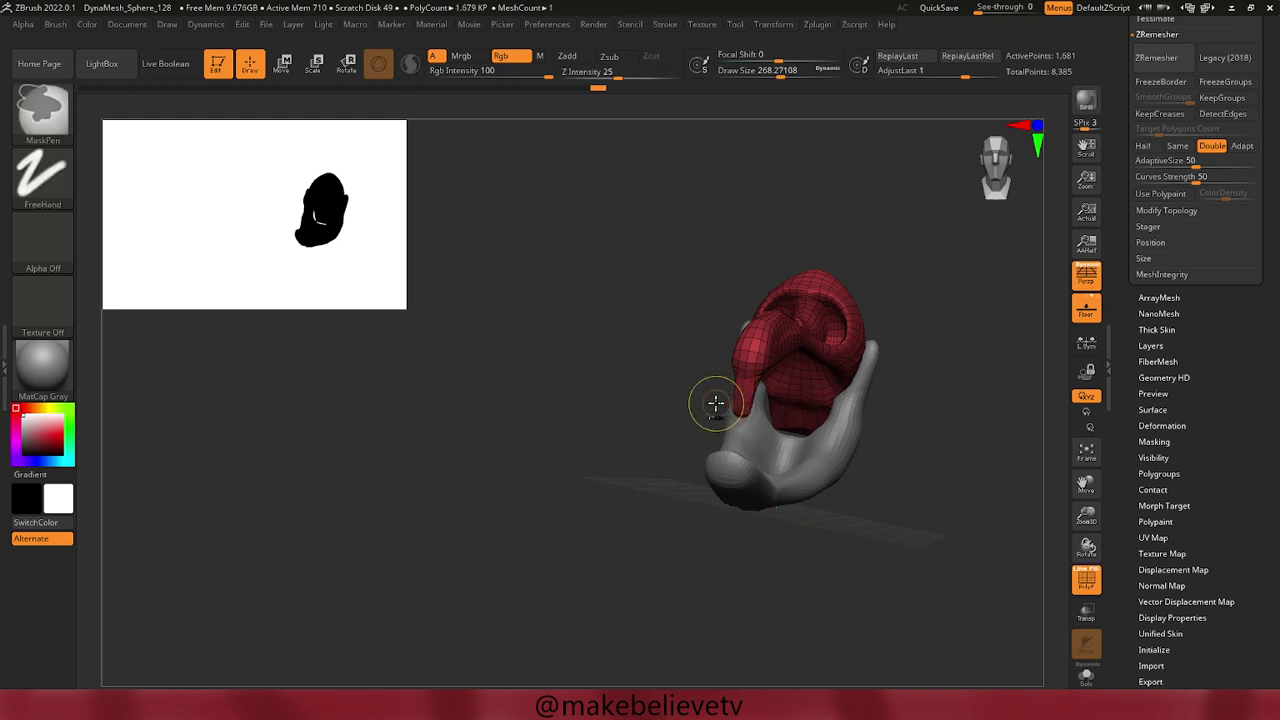
{"action": "left_click_drag", "start_coordinate": [634, 378], "coordinate": [607, 356]}
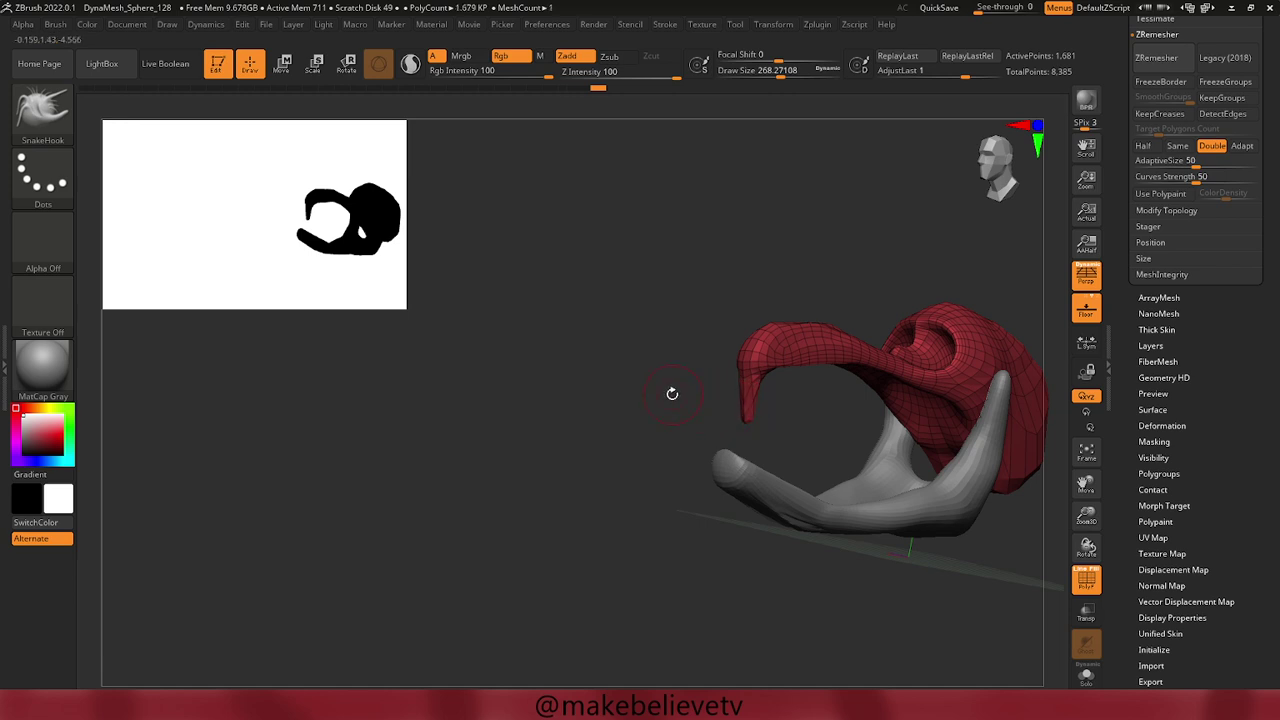
{"action": "left_click_drag", "start_coordinate": [671, 391], "coordinate": [735, 390]}
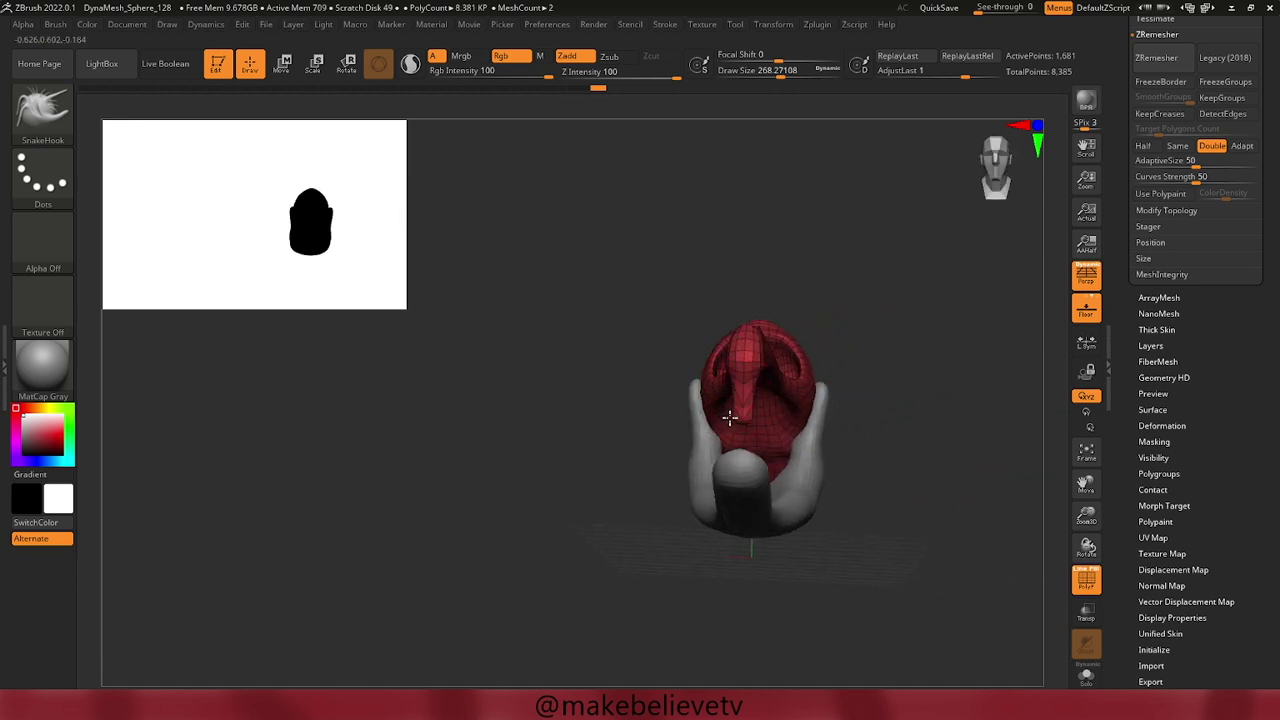
Undo the last snout stroke and pull the tip down into a longer, rounded hook.
{"action": "key", "text": "ctrl+shift+z"}
{"action": "key", "text": "ctrl+z"}
{"action": "key", "text": "ctrl+z"}
{"action": "key", "text": "ctrl+z"}
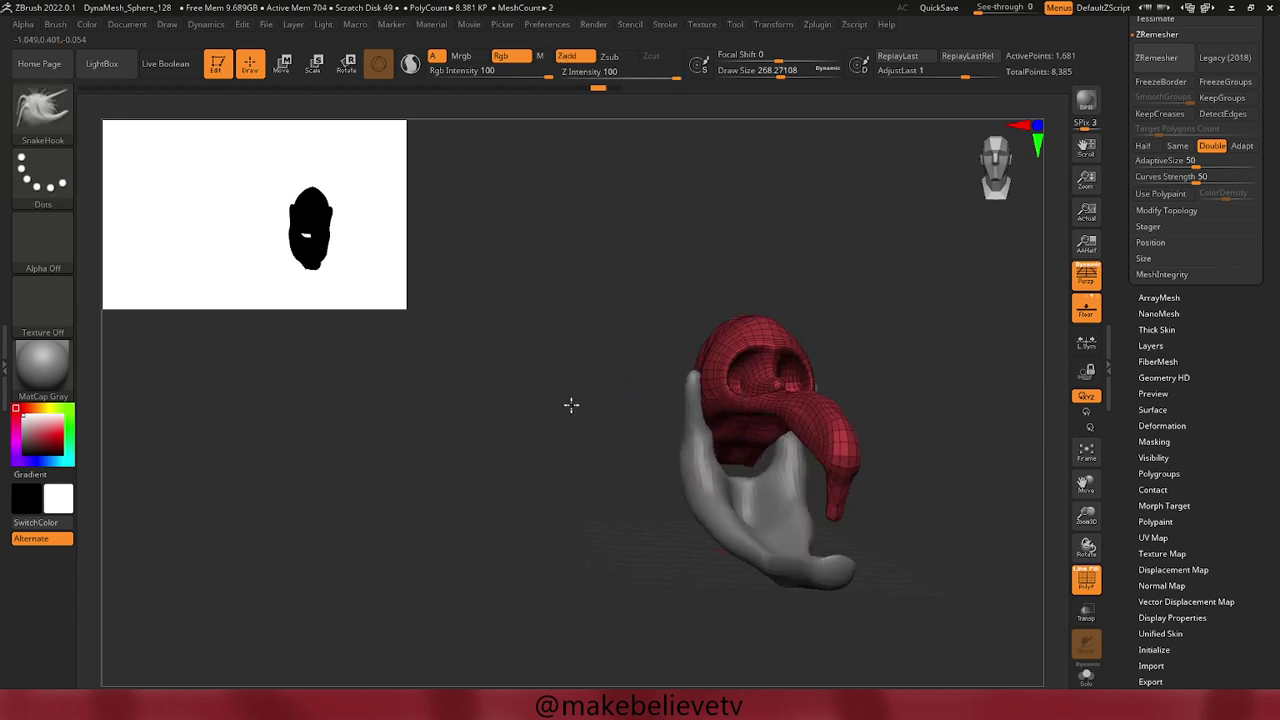
{"action": "mouse_move", "coordinate": [571, 405]}
{"action": "left_mouse_down"}
{"action": "mouse_move", "coordinate": [614, 408]}
{"action": "mouse_move", "coordinate": [577, 400]}
{"action": "mouse_move", "coordinate": [574, 386]}
{"action": "mouse_move", "coordinate": [699, 451]}
{"action": "left_mouse_up"}
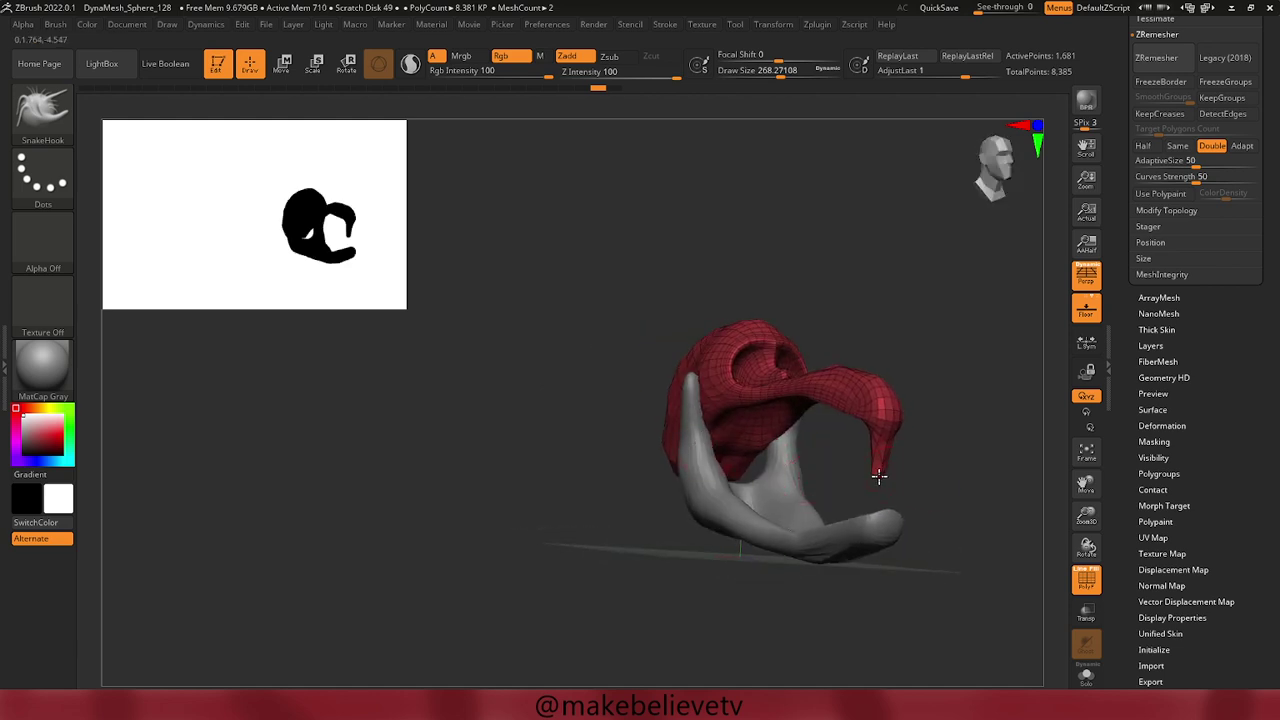
{"action": "left_click_drag", "start_coordinate": [957, 466], "coordinate": [1034, 480]}
{"action": "key", "text": "ctrl"}
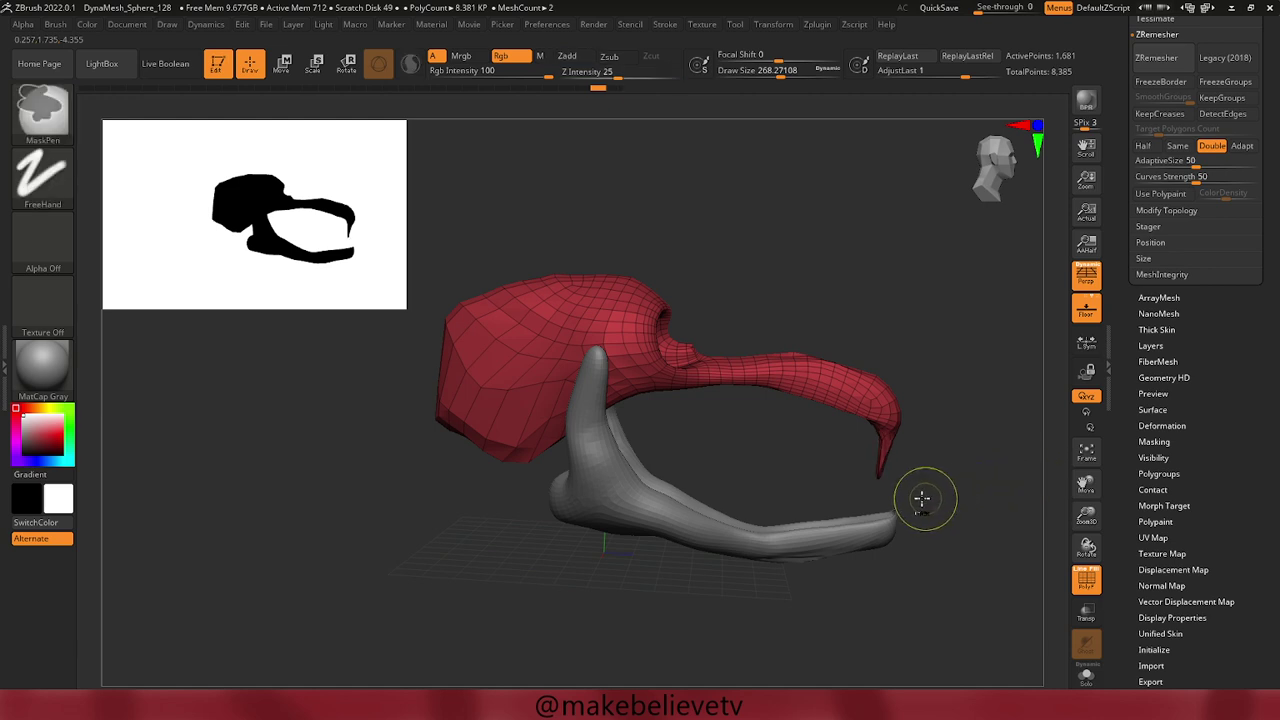
{"action": "key", "text": "ctrl+z"}
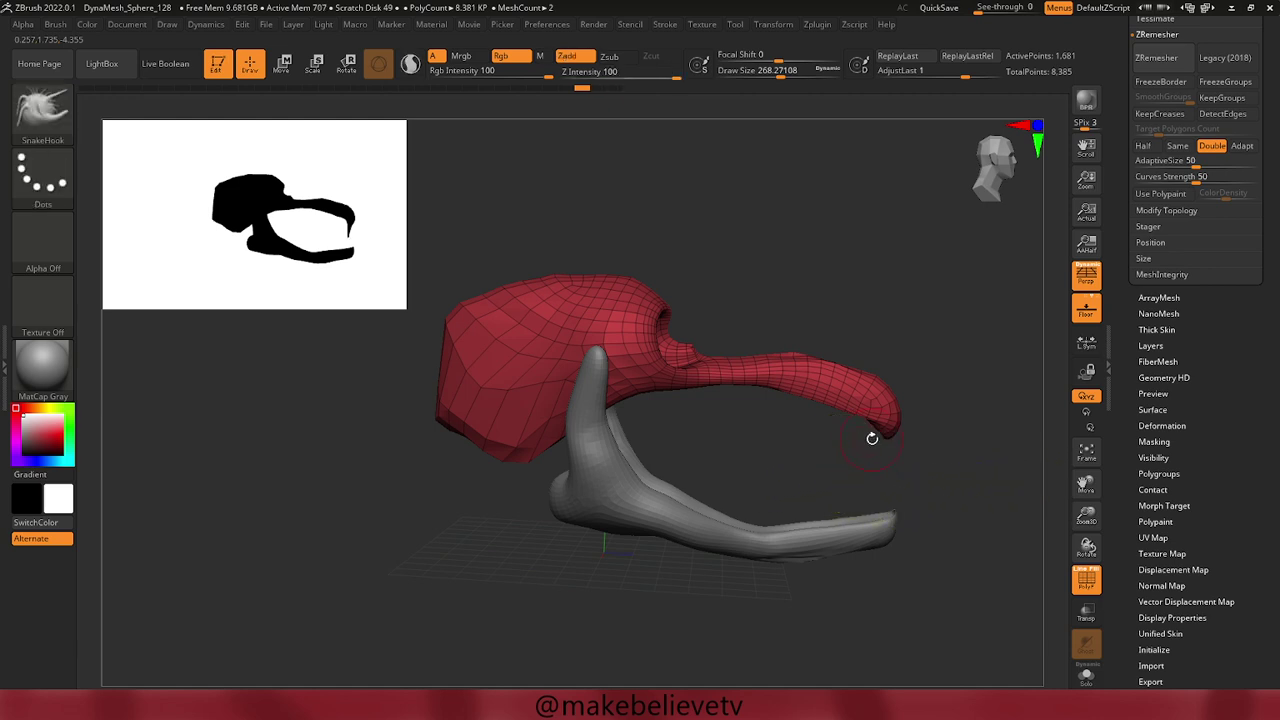
{"action": "left_click_drag", "start_coordinate": [880, 441], "coordinate": [864, 461]}
Switch to the Move brush at about 379 draw size, nudge the snout tip and lower the head's back corner.
{"action": "left_click", "coordinate": [22, 120]}
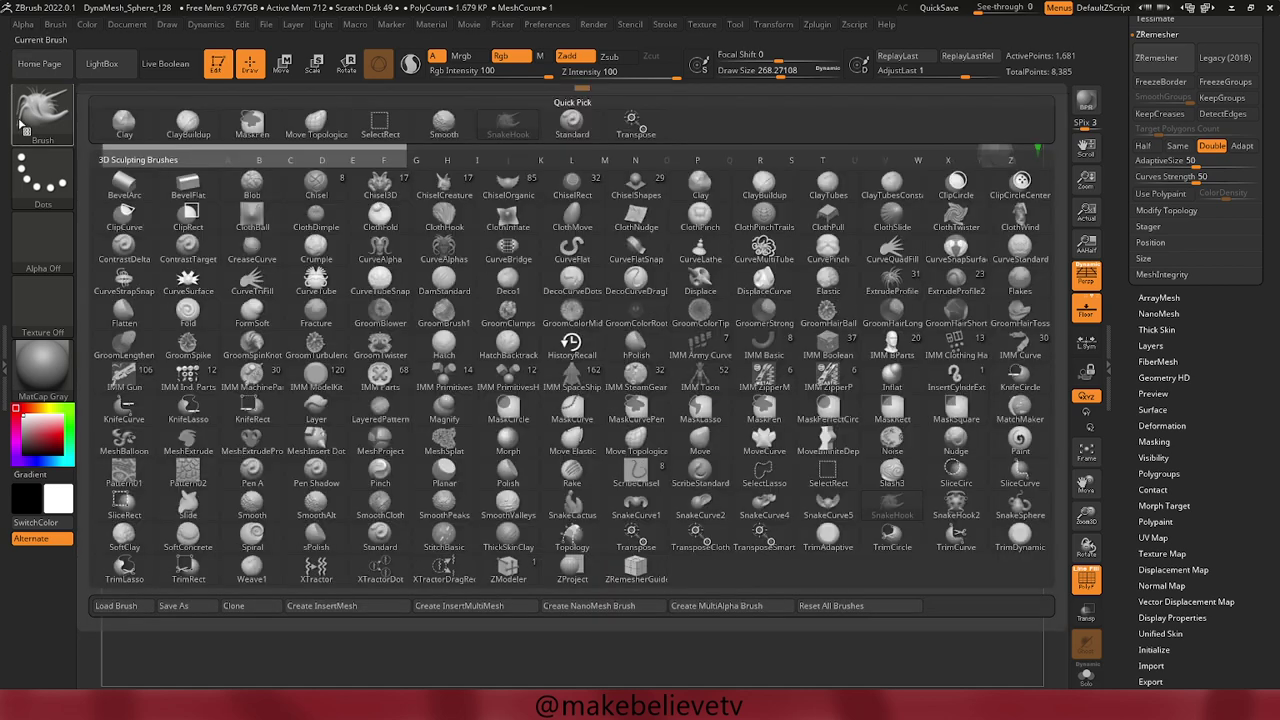
{"action": "key", "text": "m"}
{"action": "key", "text": "v"}
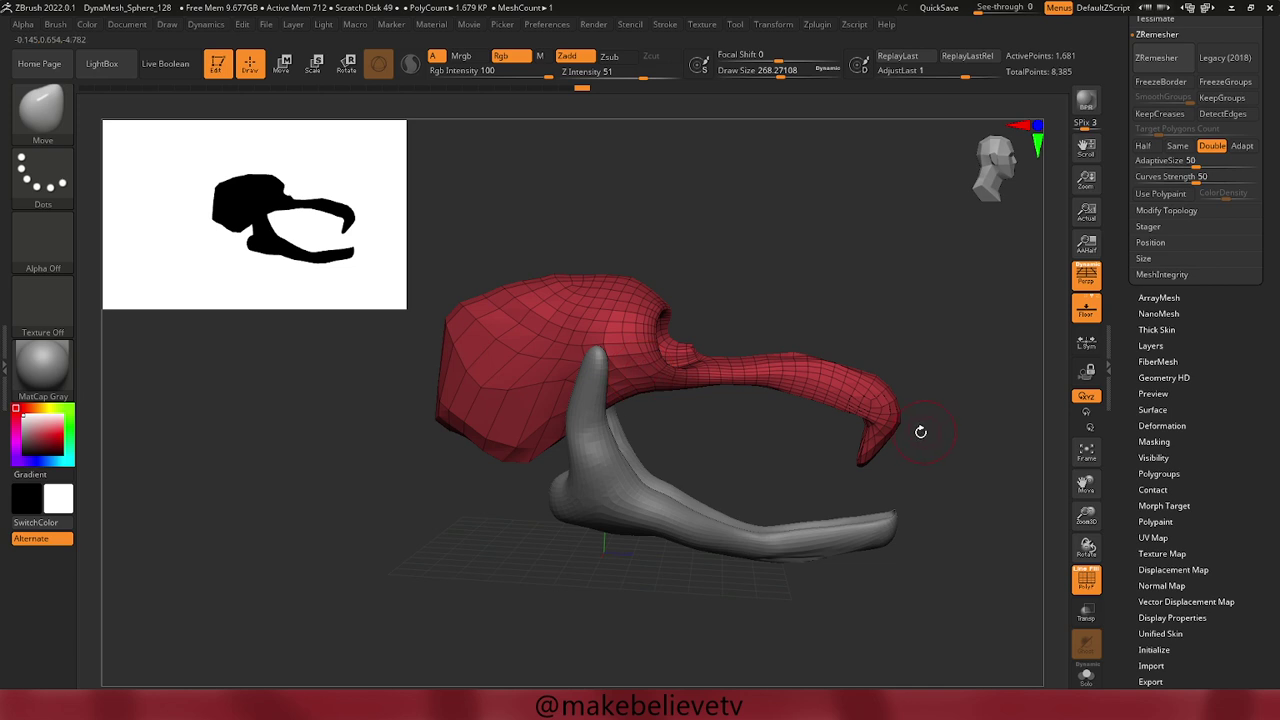
{"action": "key", "text": "space"}
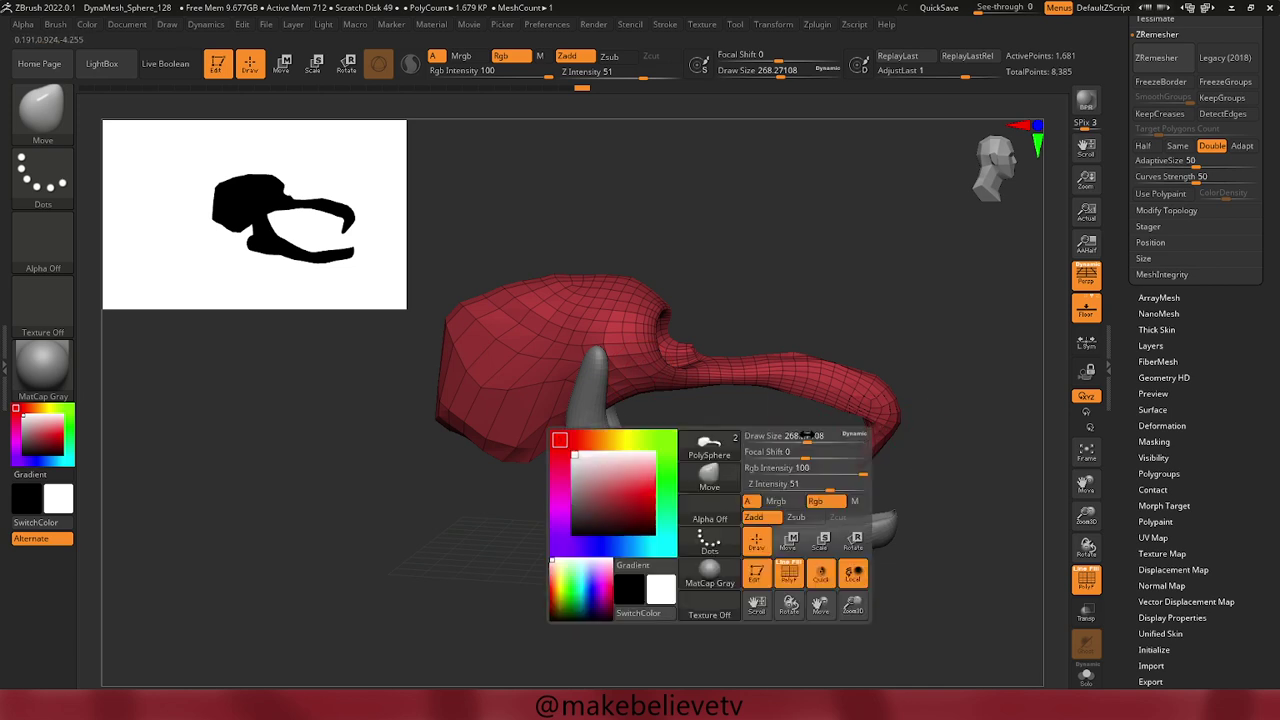
{"action": "left_click_drag", "start_coordinate": [808, 438], "coordinate": [860, 455]}
{"action": "left_click_drag", "start_coordinate": [878, 408], "coordinate": [866, 413]}
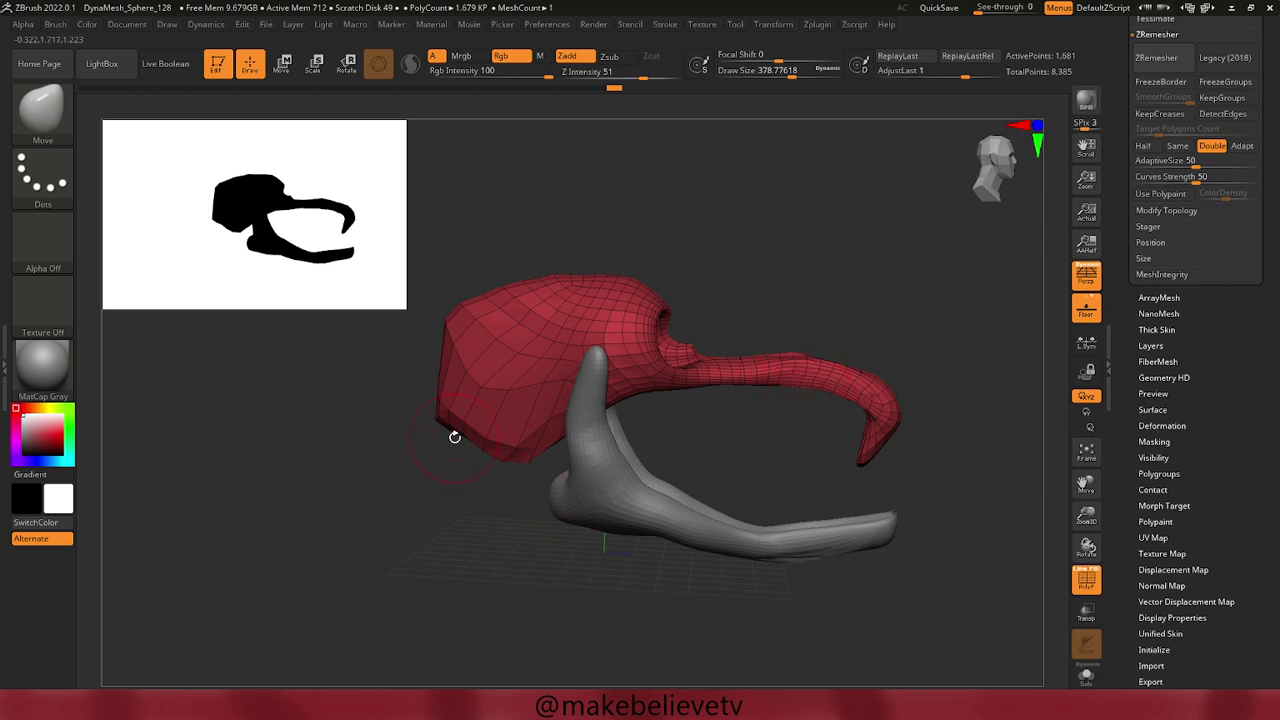
{"action": "left_click_drag", "start_coordinate": [459, 436], "coordinate": [447, 458]}
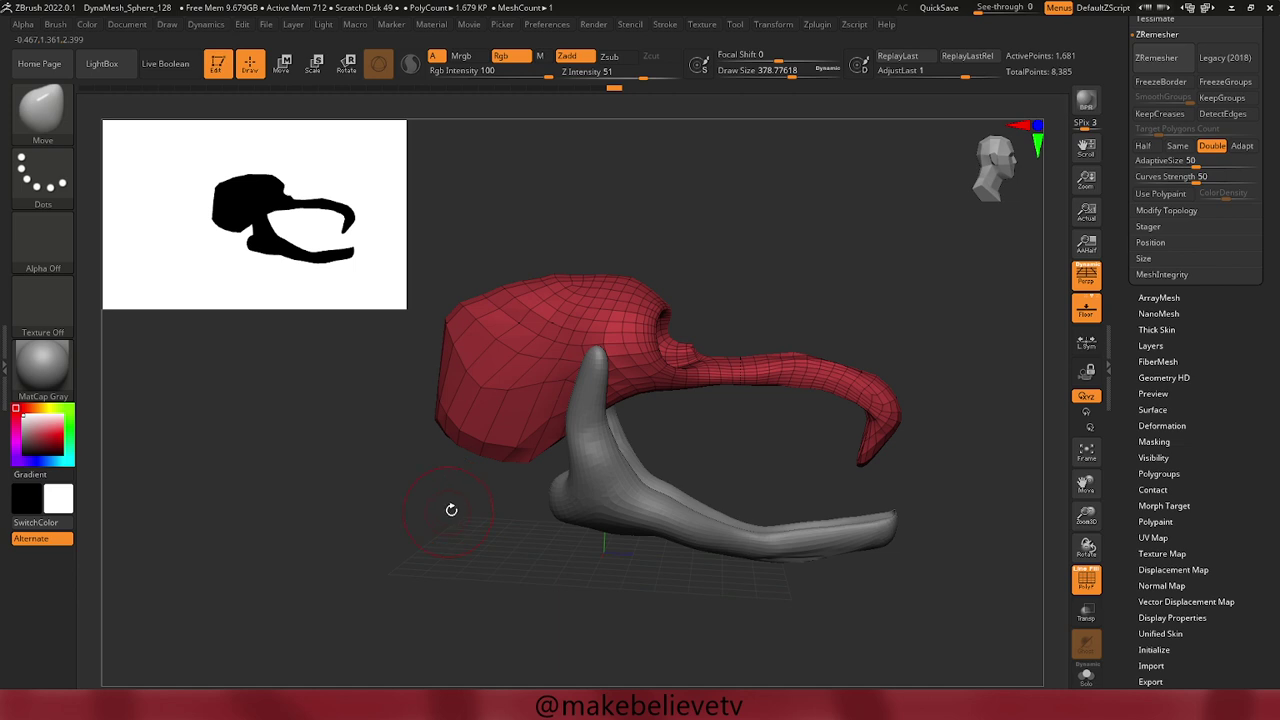
Select the legs, lift their toe end with Move, and sculpt a crease into them.
{"action": "left_click", "coordinate": [581, 505], "text": "alt"}
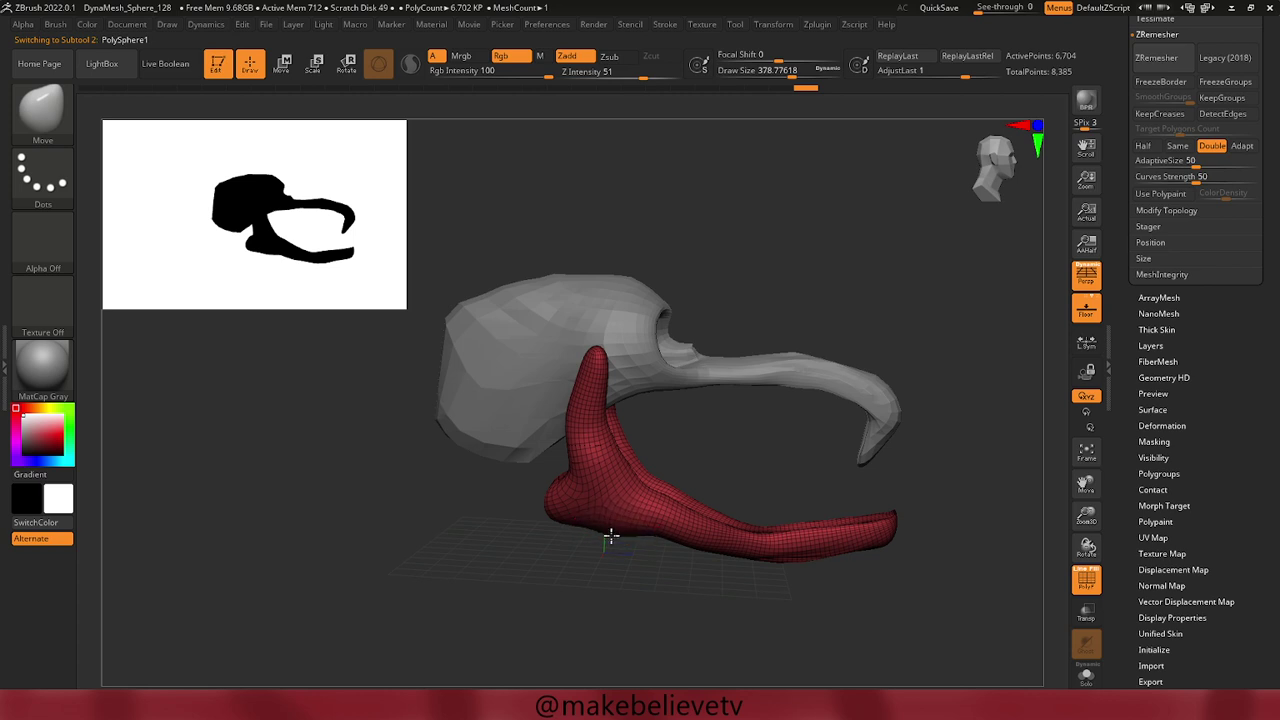
{"action": "mouse_move", "coordinate": [892, 521]}
{"action": "left_mouse_down"}
{"action": "mouse_move", "coordinate": [889, 502]}
{"action": "mouse_move", "coordinate": [894, 551]}
{"action": "mouse_move", "coordinate": [908, 556]}
{"action": "left_mouse_up"}
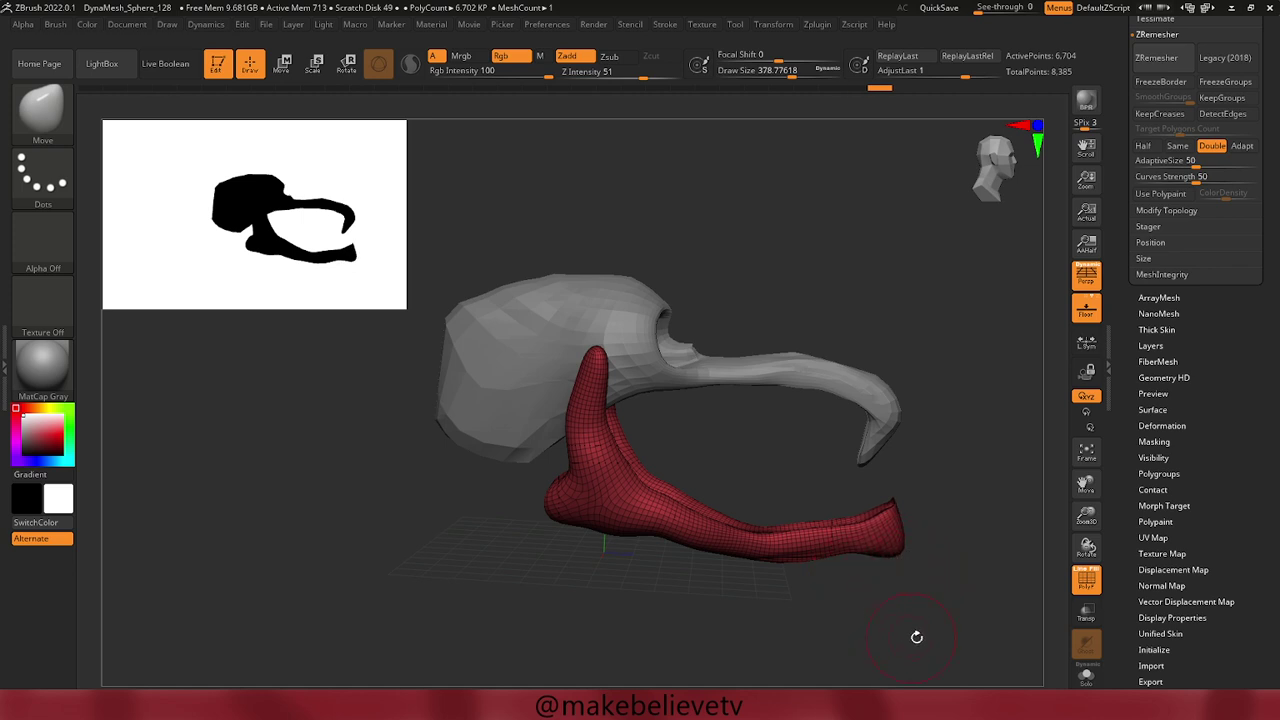
{"action": "mouse_move", "coordinate": [916, 637]}
{"action": "left_mouse_down"}
{"action": "mouse_move", "coordinate": [914, 660]}
{"action": "mouse_move", "coordinate": [896, 654]}
{"action": "left_mouse_up"}
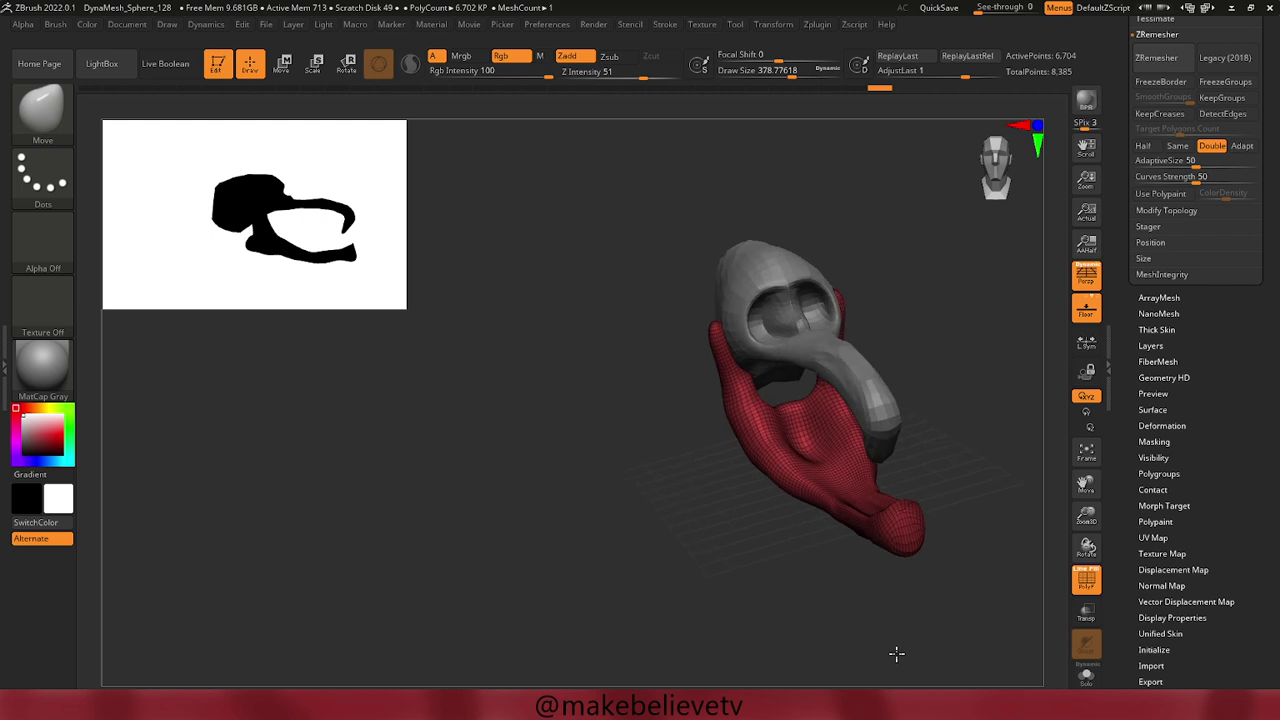
{"action": "mouse_move", "coordinate": [717, 523]}
{"action": "left_mouse_down"}
{"action": "mouse_move", "coordinate": [774, 477]}
{"action": "mouse_move", "coordinate": [689, 451]}
{"action": "mouse_move", "coordinate": [771, 493]}
{"action": "mouse_move", "coordinate": [757, 520]}
{"action": "mouse_move", "coordinate": [780, 511]}
{"action": "mouse_move", "coordinate": [743, 557]}
{"action": "left_mouse_up"}
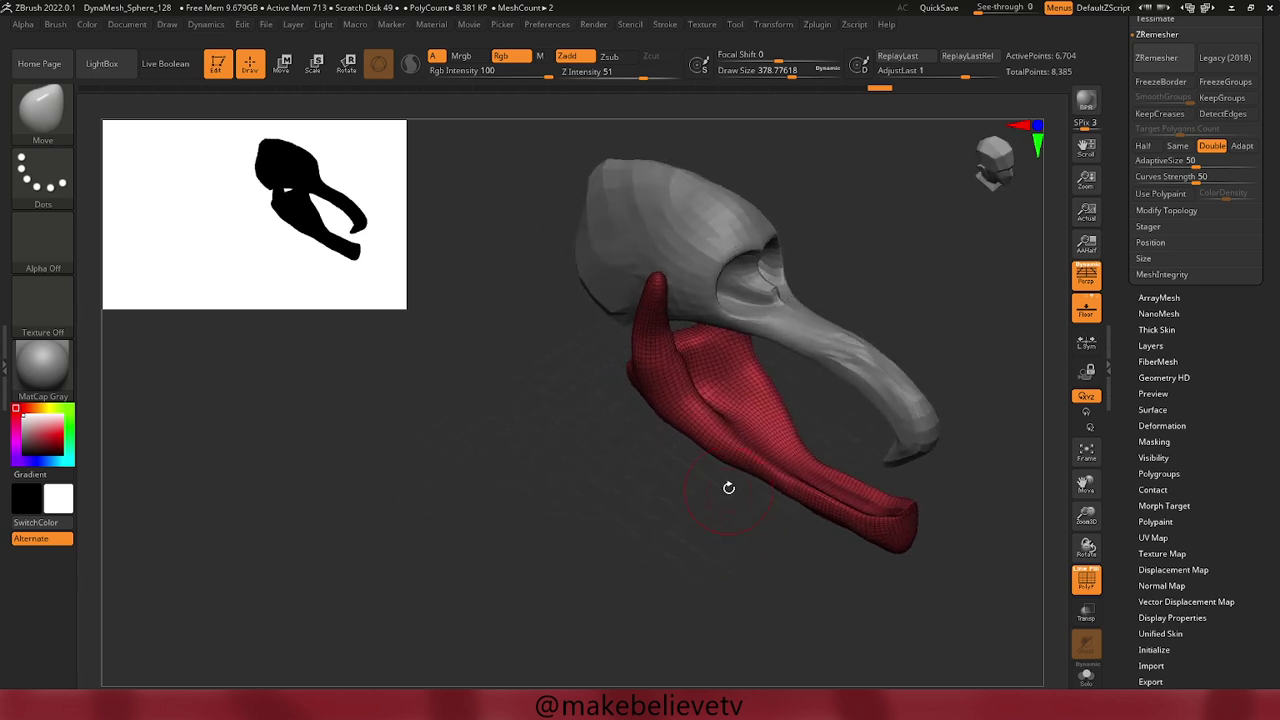
{"action": "mouse_move", "coordinate": [722, 413]}
{"action": "left_mouse_down"}
{"action": "mouse_move", "coordinate": [711, 423]}
{"action": "mouse_move", "coordinate": [771, 449]}
{"action": "left_mouse_up"}
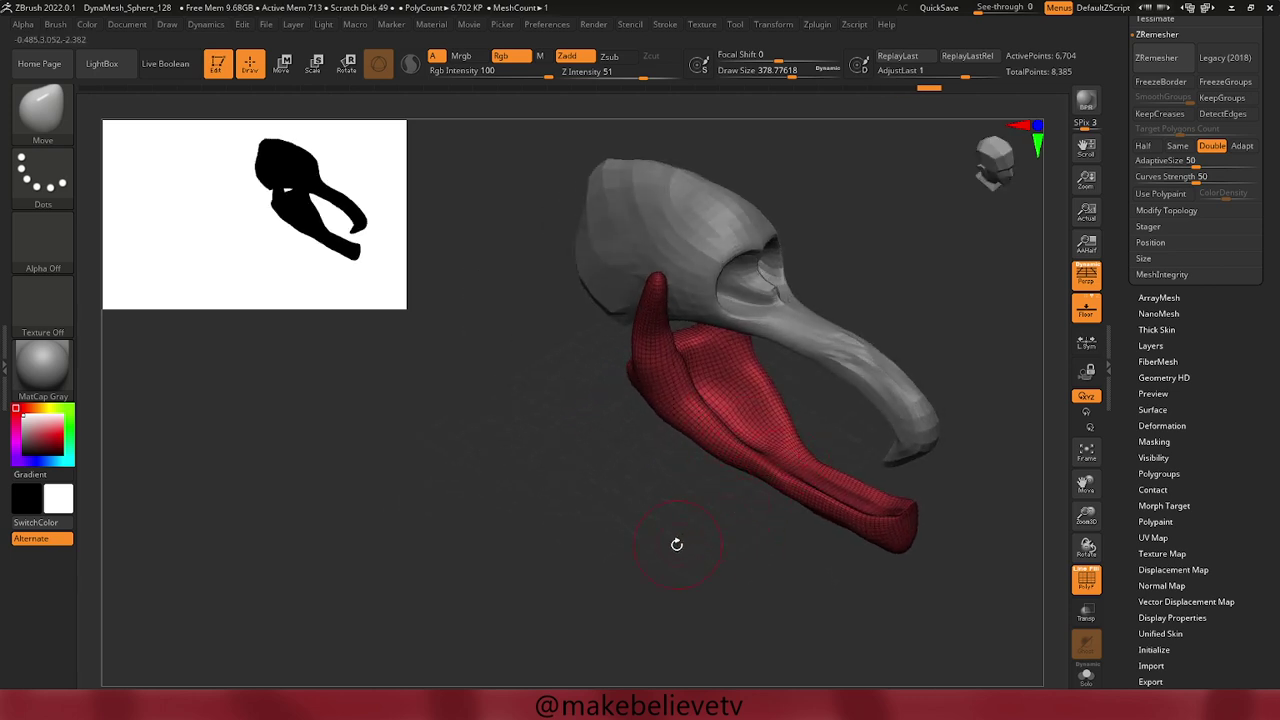
{"action": "mouse_move", "coordinate": [677, 543]}
{"action": "left_mouse_down"}
{"action": "mouse_move", "coordinate": [648, 586]}
{"action": "mouse_move", "coordinate": [662, 558]}
{"action": "mouse_move", "coordinate": [766, 534]}
{"action": "left_mouse_up"}
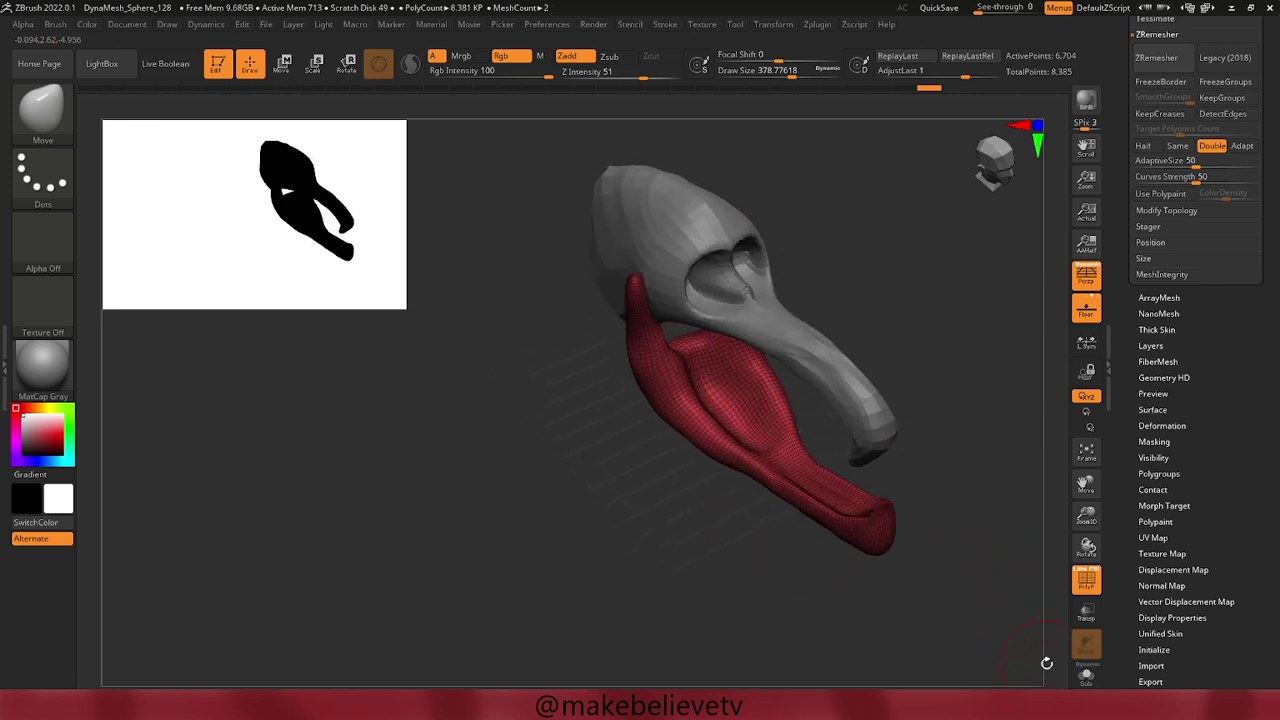
Solo the legs with the head hidden and pick KnifeCurve as the selection brush.
{"action": "left_click", "coordinate": [1086, 676]}
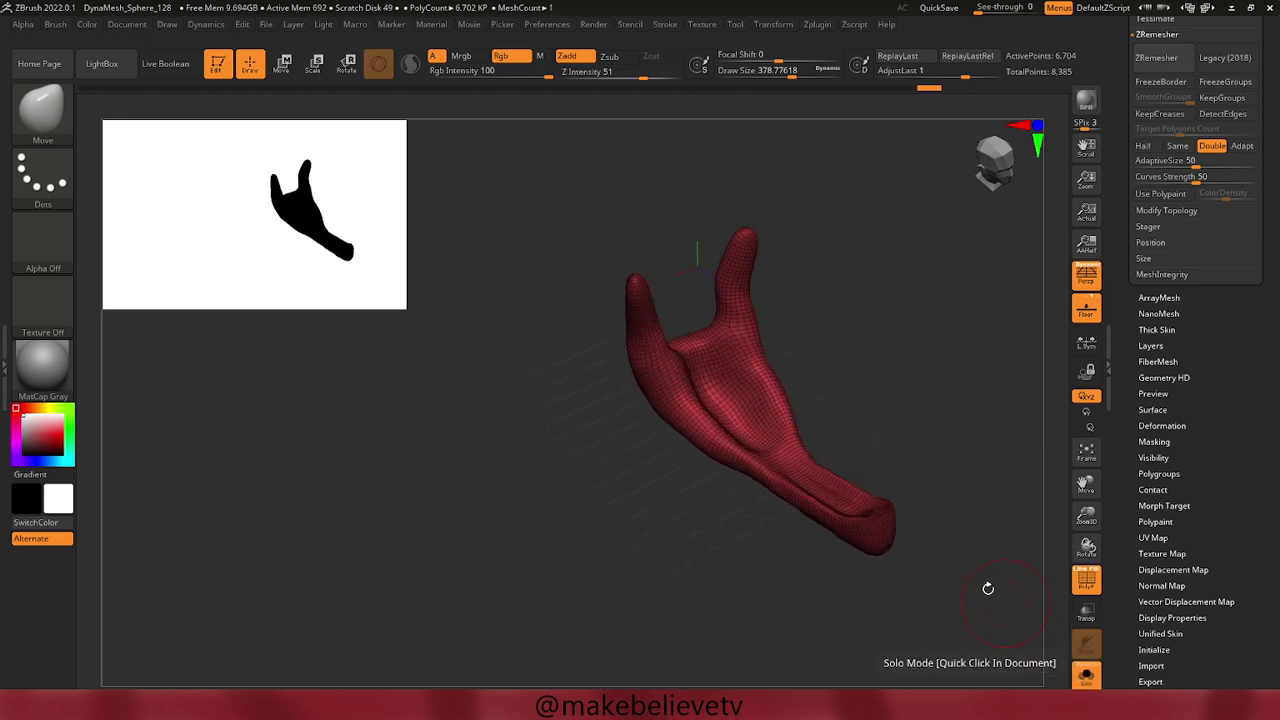
{"action": "left_click_drag", "start_coordinate": [969, 497], "coordinate": [956, 545]}
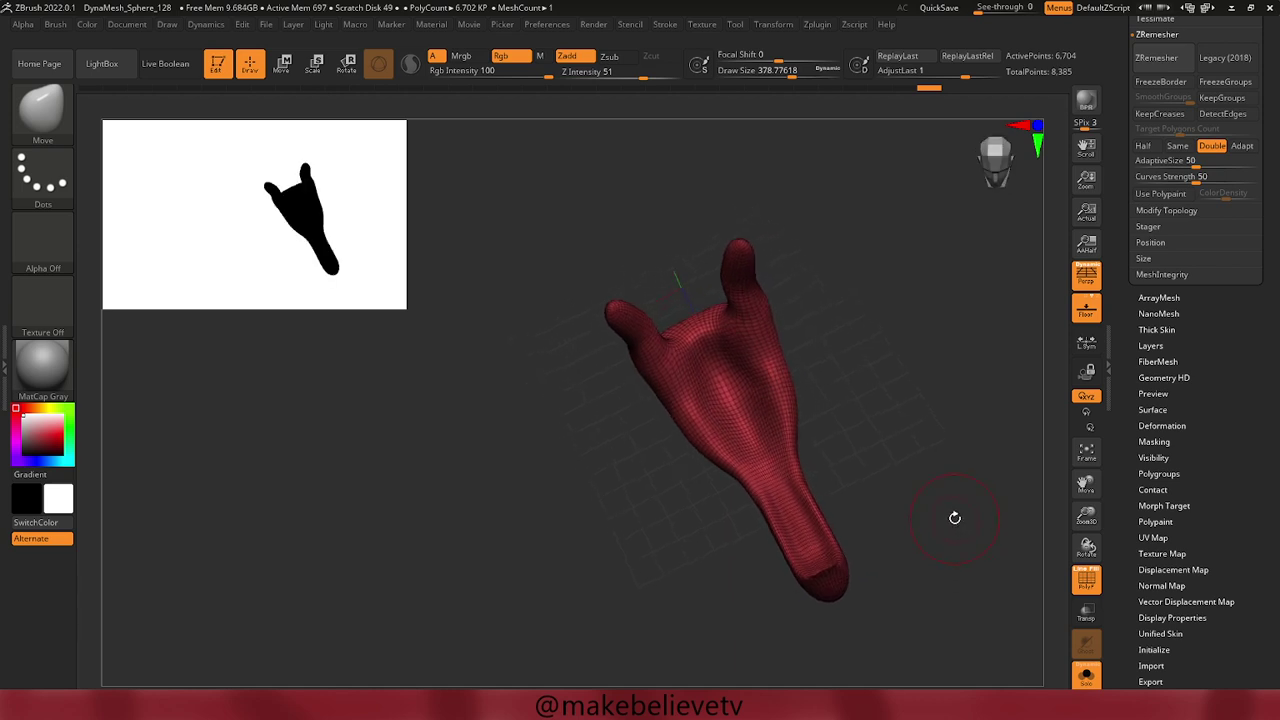
{"action": "left_click", "coordinate": [26, 118]}
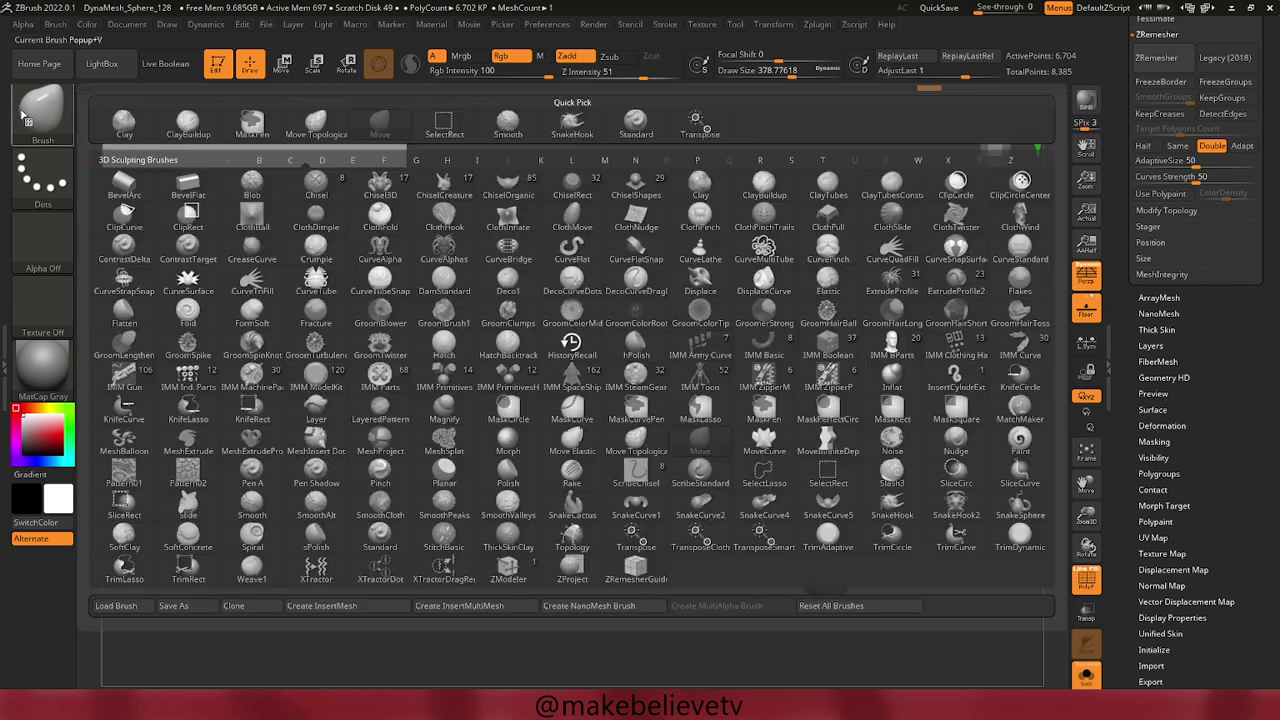
{"action": "key", "text": "k"}
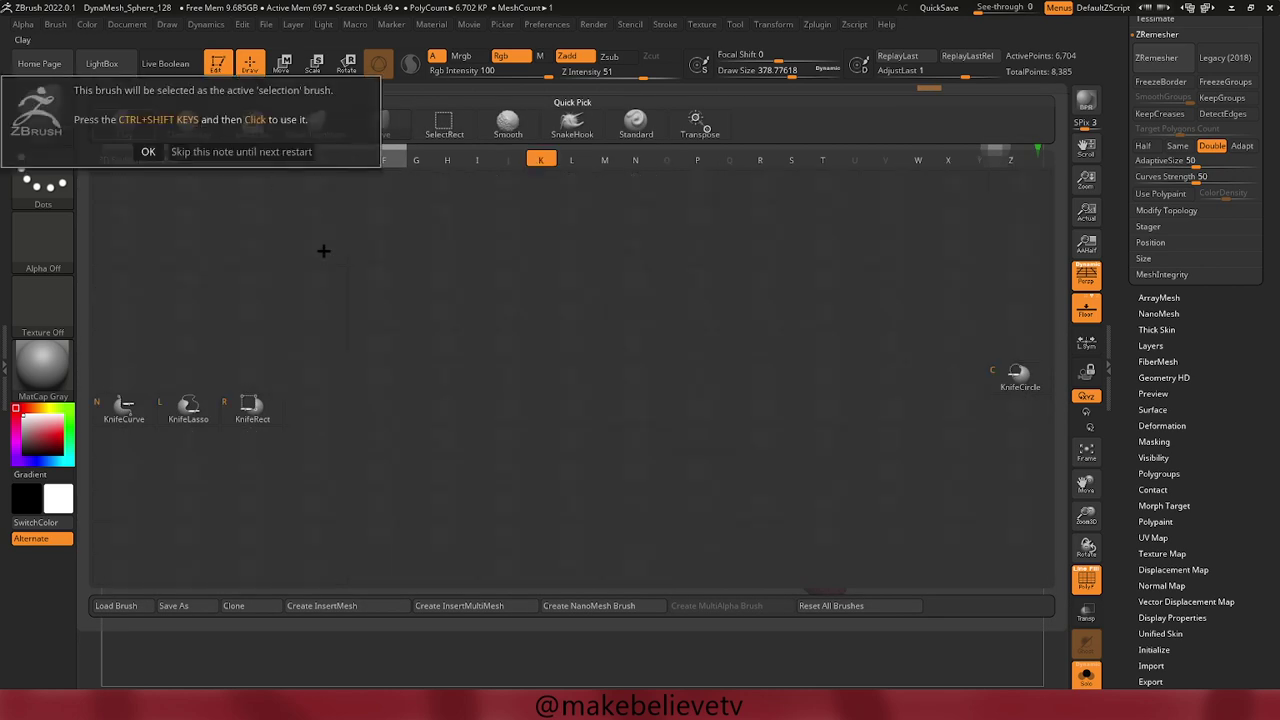
{"action": "left_click", "coordinate": [148, 151]}
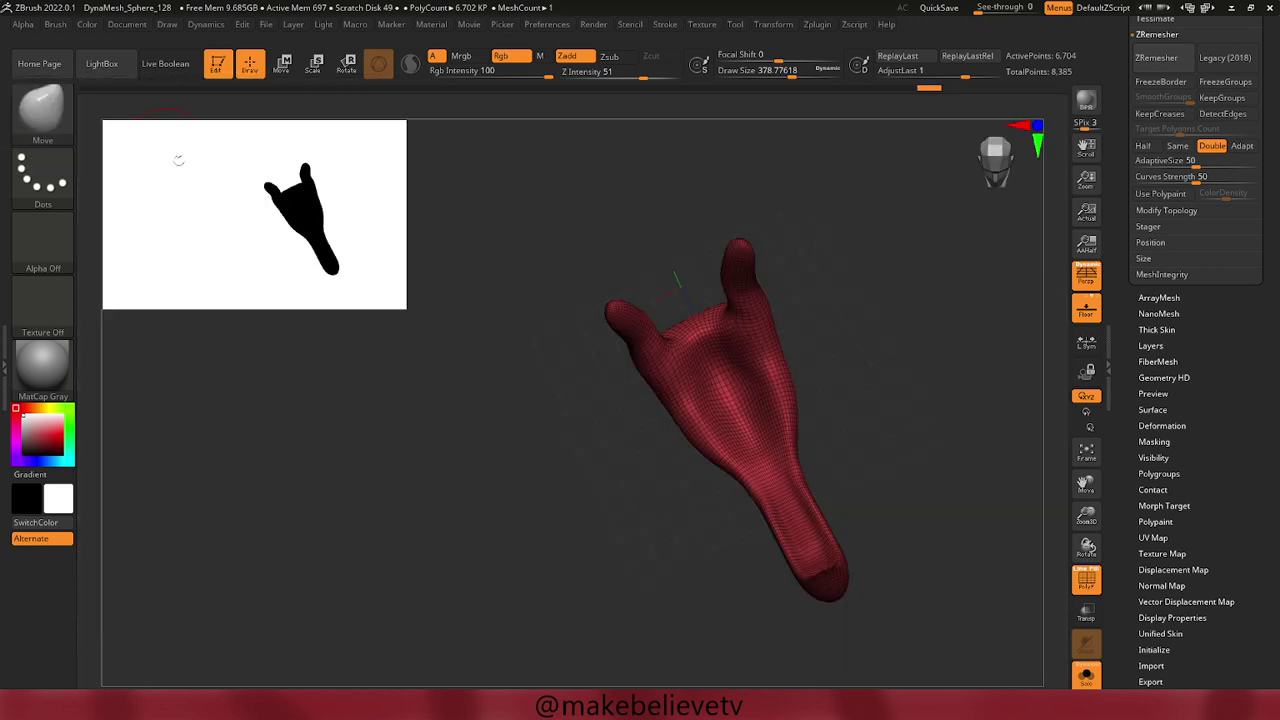
{"action": "left_click_drag", "start_coordinate": [511, 518], "coordinate": [546, 500], "text": "shift"}
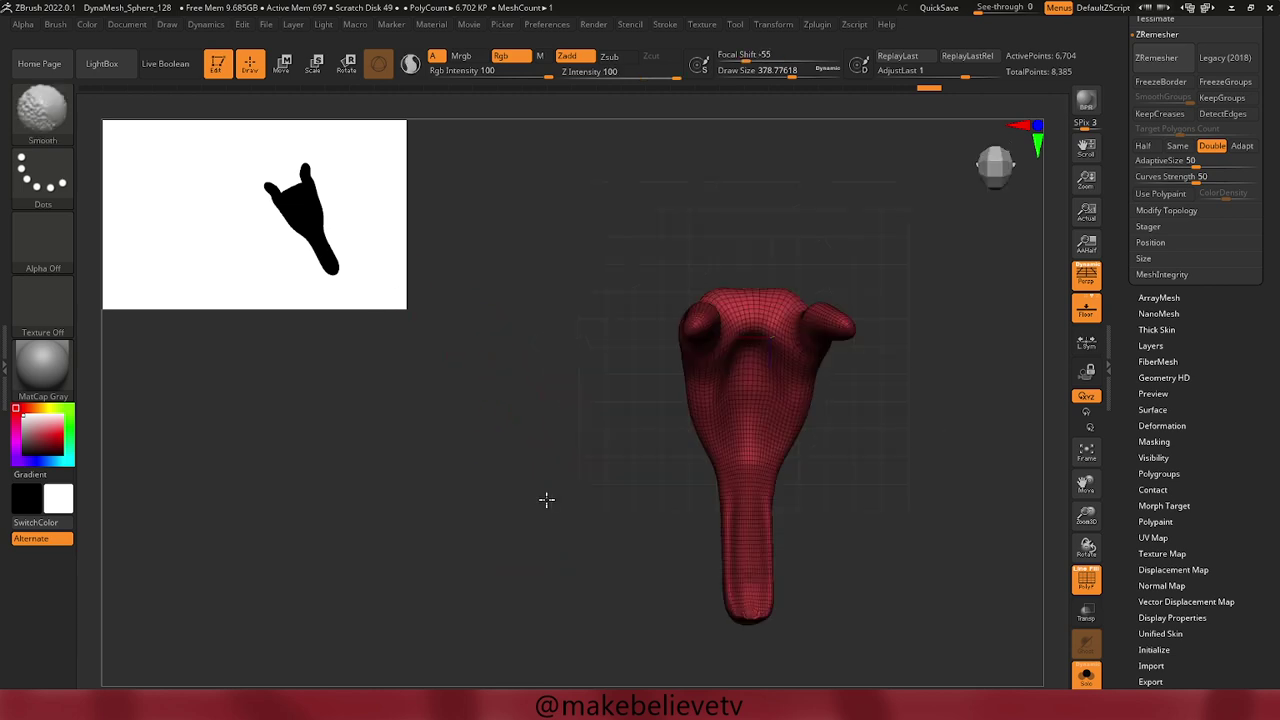
{"action": "mouse_move", "coordinate": [606, 454]}
{"action": "left_mouse_down"}
{"action": "mouse_move", "coordinate": [606, 422]}
{"action": "mouse_move", "coordinate": [623, 423]}
{"action": "mouse_move", "coordinate": [606, 420]}
{"action": "left_mouse_up"}
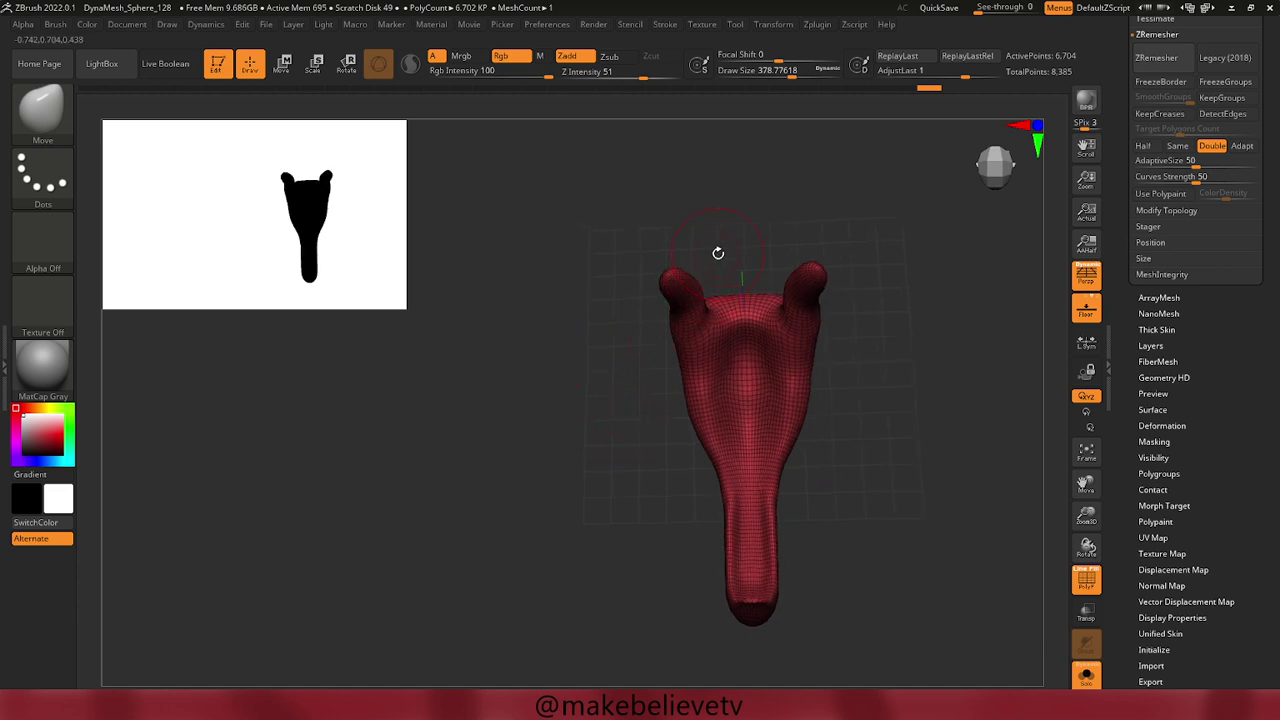
{"action": "key", "text": "ctrl+shift"}
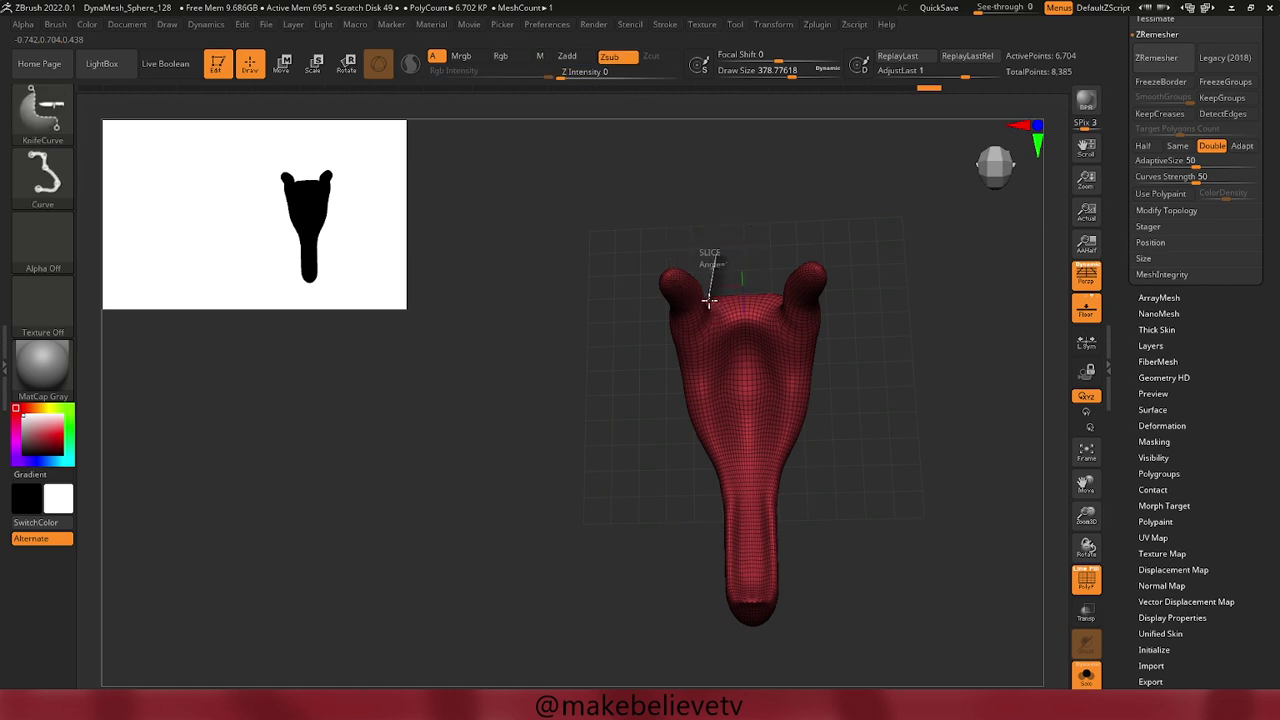
Slice a U-shaped KnifeCurve down the middle of the legs, leaving 5,868 points.
{"action": "mouse_move", "coordinate": [709, 305]}
{"action": "left_mouse_down", "text": "ctrl+shift"}
{"action": "mouse_move", "coordinate": [716, 442]}
{"action": "mouse_move", "coordinate": [737, 491]}
{"action": "mouse_move", "coordinate": [735, 605]}
{"action": "mouse_move", "coordinate": [766, 590]}
{"action": "mouse_move", "coordinate": [750, 592]}
{"action": "mouse_move", "coordinate": [763, 592]}
{"action": "mouse_move", "coordinate": [760, 480]}
{"action": "mouse_move", "coordinate": [774, 430]}
{"action": "mouse_move", "coordinate": [760, 300]}
{"action": "mouse_move", "coordinate": [766, 240]}
{"action": "mouse_move", "coordinate": [778, 244]}
{"action": "left_mouse_up", "text": "ctrl+shift"}
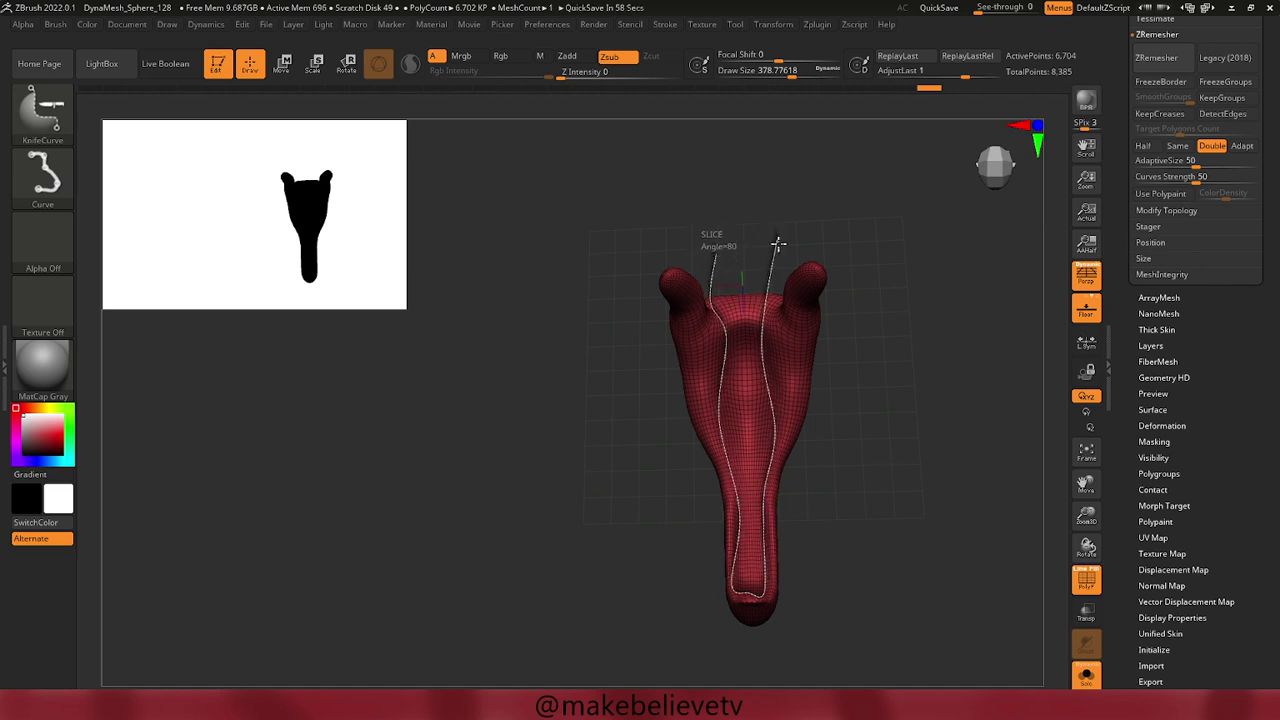
{"action": "left_click_drag", "start_coordinate": [777, 244], "coordinate": [777, 241], "text": "ctrl+shift"}
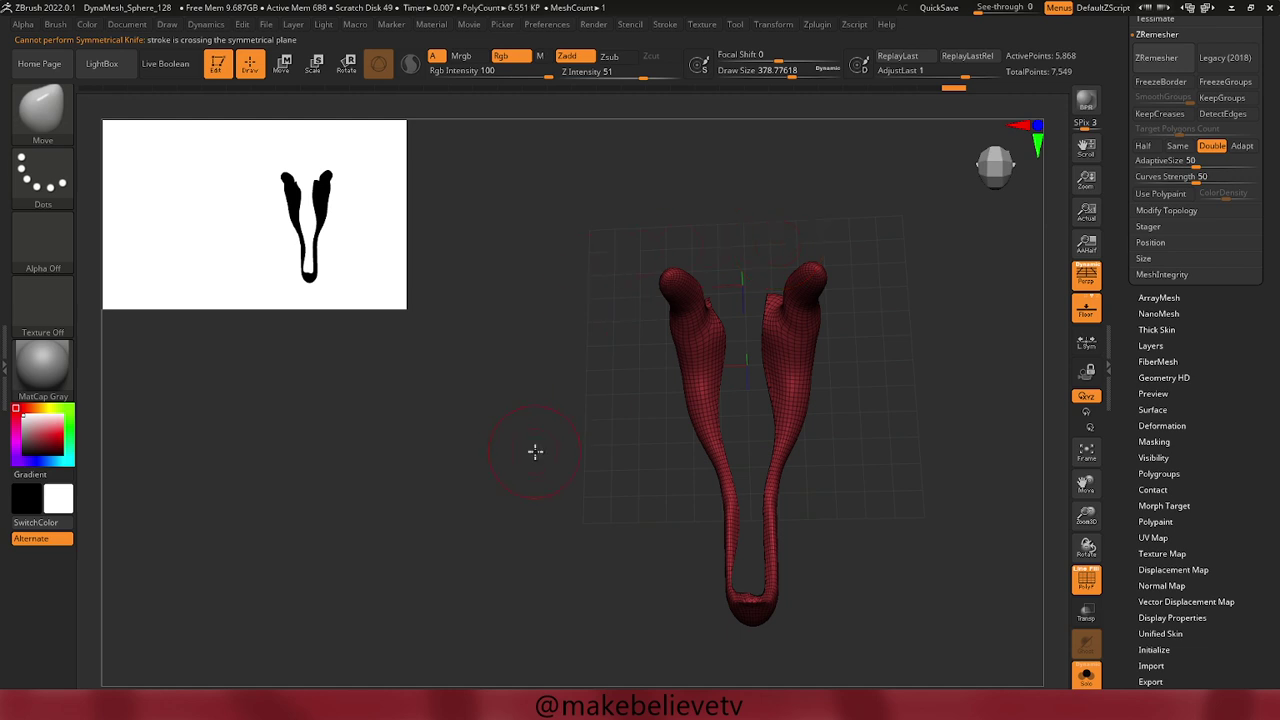
Inspect the split legs from several angles and lower Draw Size to about 196.6.
{"action": "mouse_move", "coordinate": [535, 451]}
{"action": "left_mouse_down"}
{"action": "mouse_move", "coordinate": [614, 440]}
{"action": "mouse_move", "coordinate": [617, 360]}
{"action": "mouse_move", "coordinate": [557, 374]}
{"action": "mouse_move", "coordinate": [525, 404]}
{"action": "mouse_move", "coordinate": [537, 374]}
{"action": "left_mouse_up"}
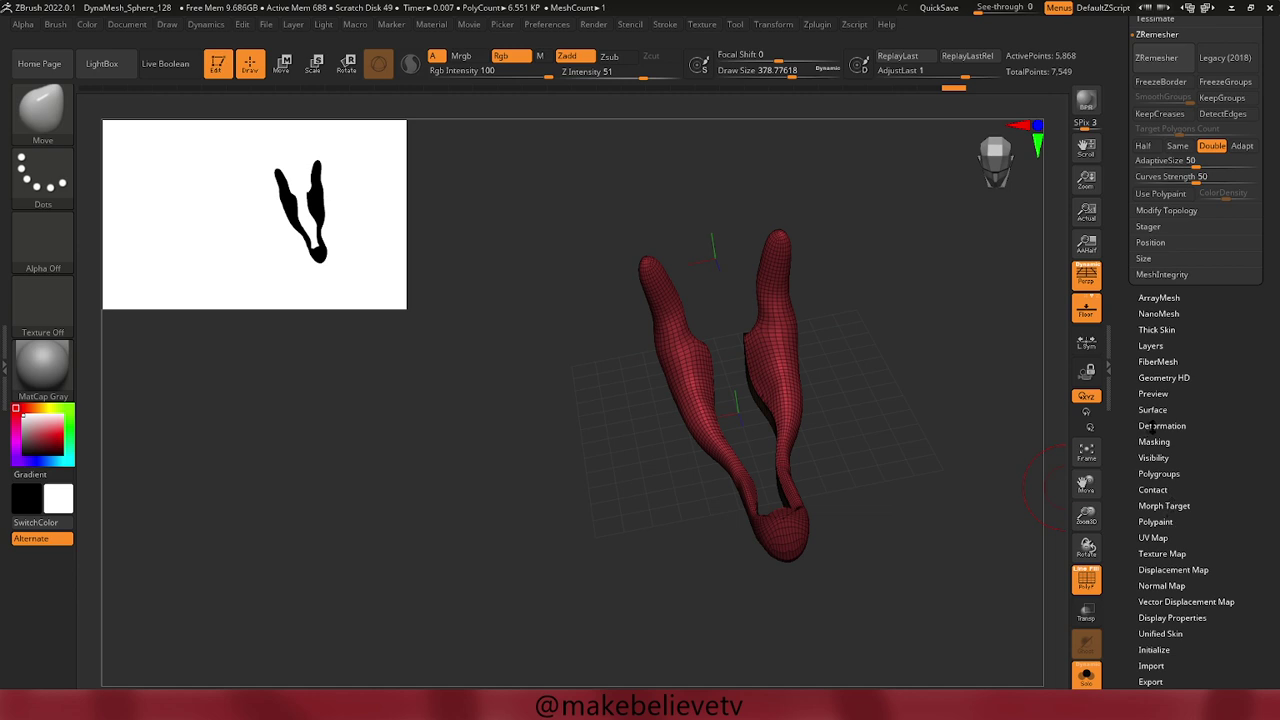
{"action": "mouse_move", "coordinate": [990, 443]}
{"action": "left_mouse_down"}
{"action": "mouse_move", "coordinate": [1029, 426]}
{"action": "mouse_move", "coordinate": [1017, 431]}
{"action": "left_mouse_up"}
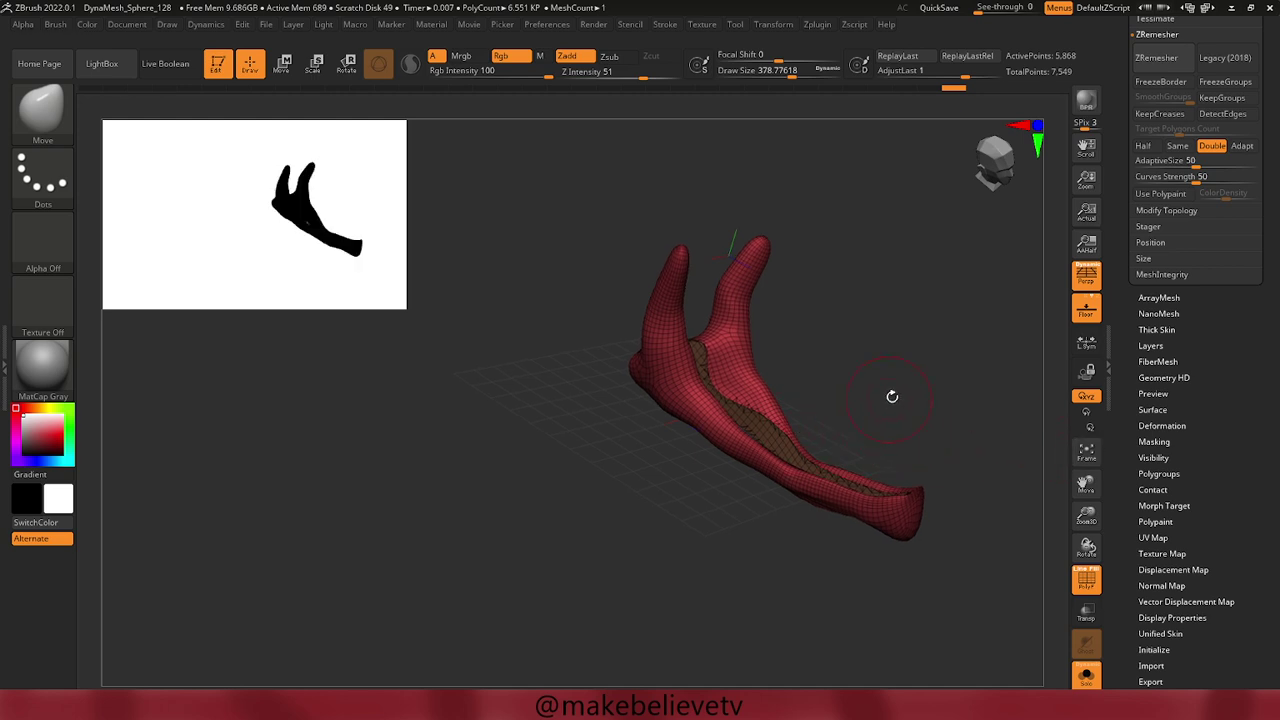
{"action": "key", "text": "space"}
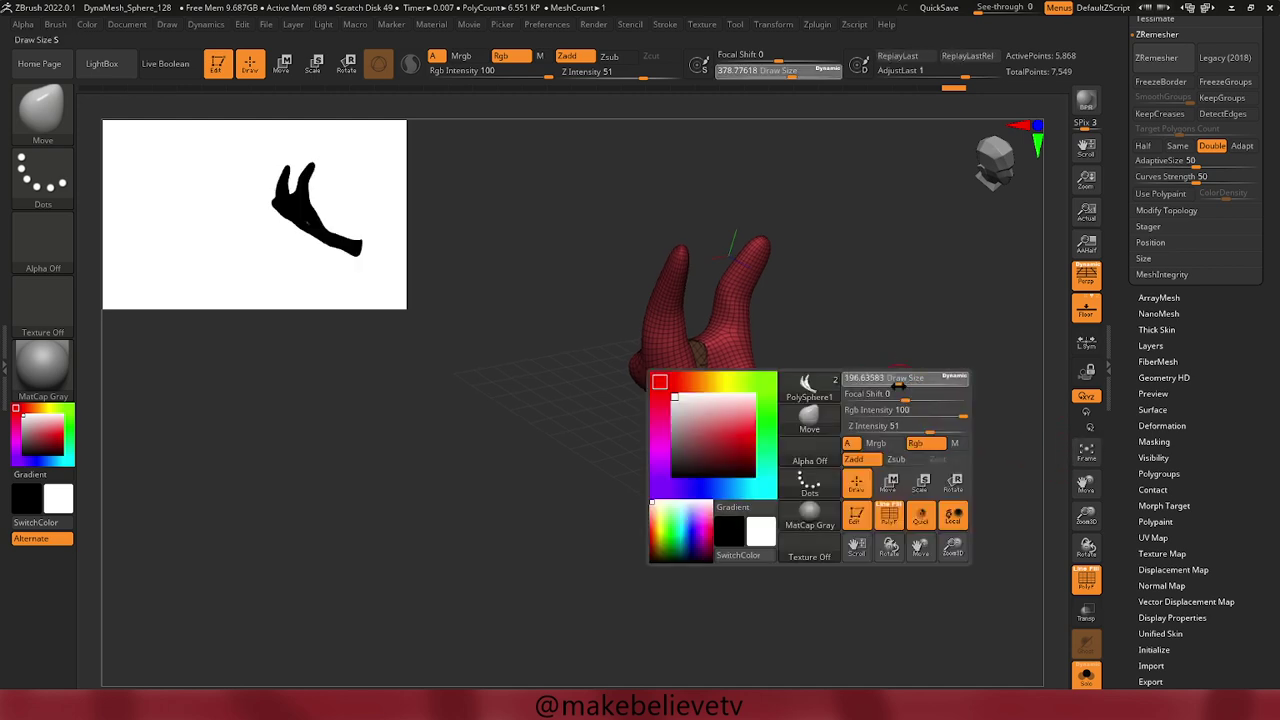
{"action": "mouse_move", "coordinate": [898, 386]}
{"action": "left_mouse_down"}
{"action": "mouse_move", "coordinate": [849, 391]}
{"action": "mouse_move", "coordinate": [863, 354]}
{"action": "mouse_move", "coordinate": [951, 366]}
{"action": "mouse_move", "coordinate": [903, 394]}
{"action": "mouse_move", "coordinate": [914, 369]}
{"action": "mouse_move", "coordinate": [960, 446]}
{"action": "mouse_move", "coordinate": [910, 535]}
{"action": "mouse_move", "coordinate": [883, 497]}
{"action": "mouse_move", "coordinate": [751, 428]}
{"action": "mouse_move", "coordinate": [794, 408]}
{"action": "mouse_move", "coordinate": [890, 438]}
{"action": "mouse_move", "coordinate": [923, 506]}
{"action": "mouse_move", "coordinate": [946, 509]}
{"action": "mouse_move", "coordinate": [954, 500]}
{"action": "mouse_move", "coordinate": [926, 454]}
{"action": "left_mouse_up"}
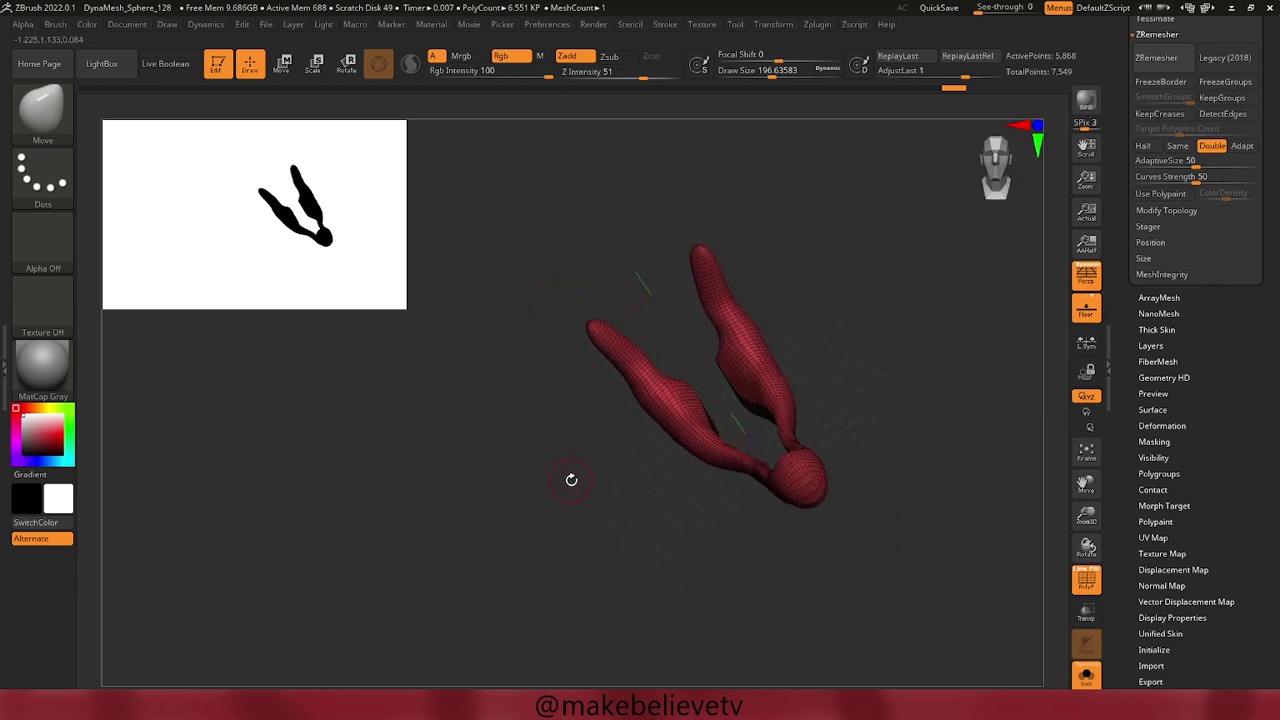
{"action": "left_click_drag", "start_coordinate": [557, 471], "coordinate": [586, 457], "text": "shift"}
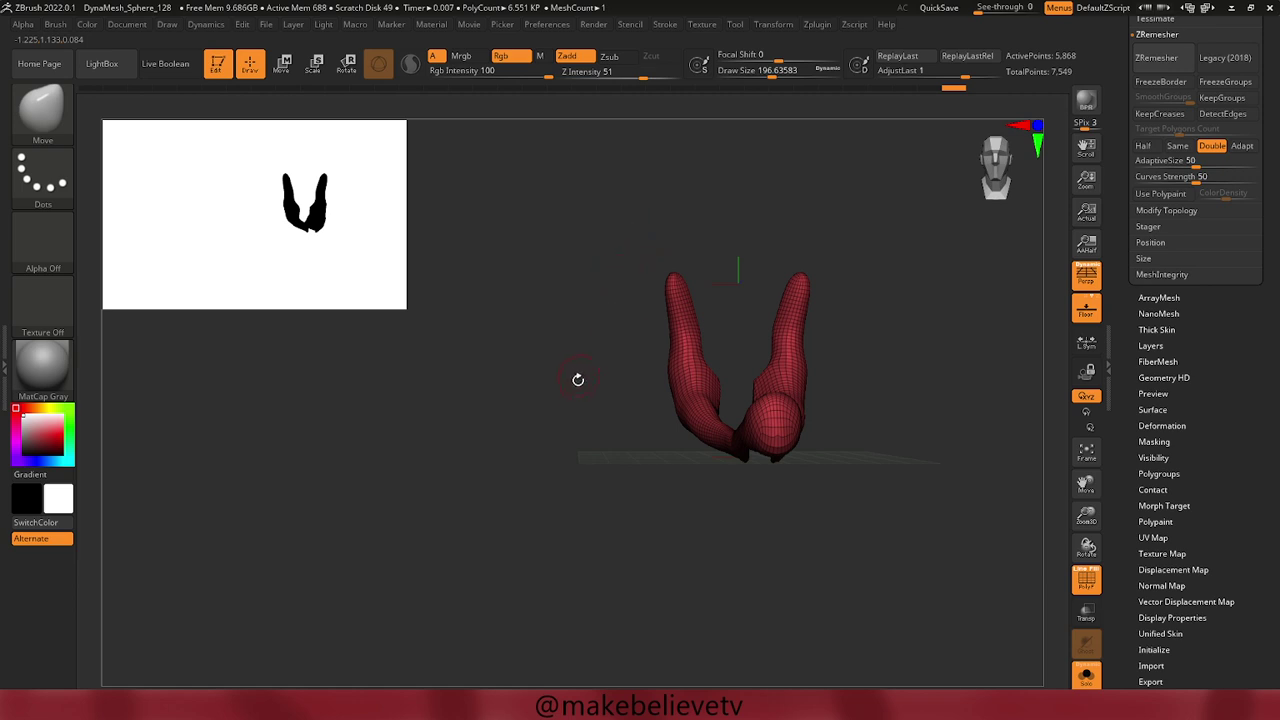
{"action": "mouse_move", "coordinate": [578, 379]}
{"action": "left_mouse_down"}
{"action": "mouse_move", "coordinate": [566, 380]}
{"action": "mouse_move", "coordinate": [580, 370]}
{"action": "left_mouse_up"}
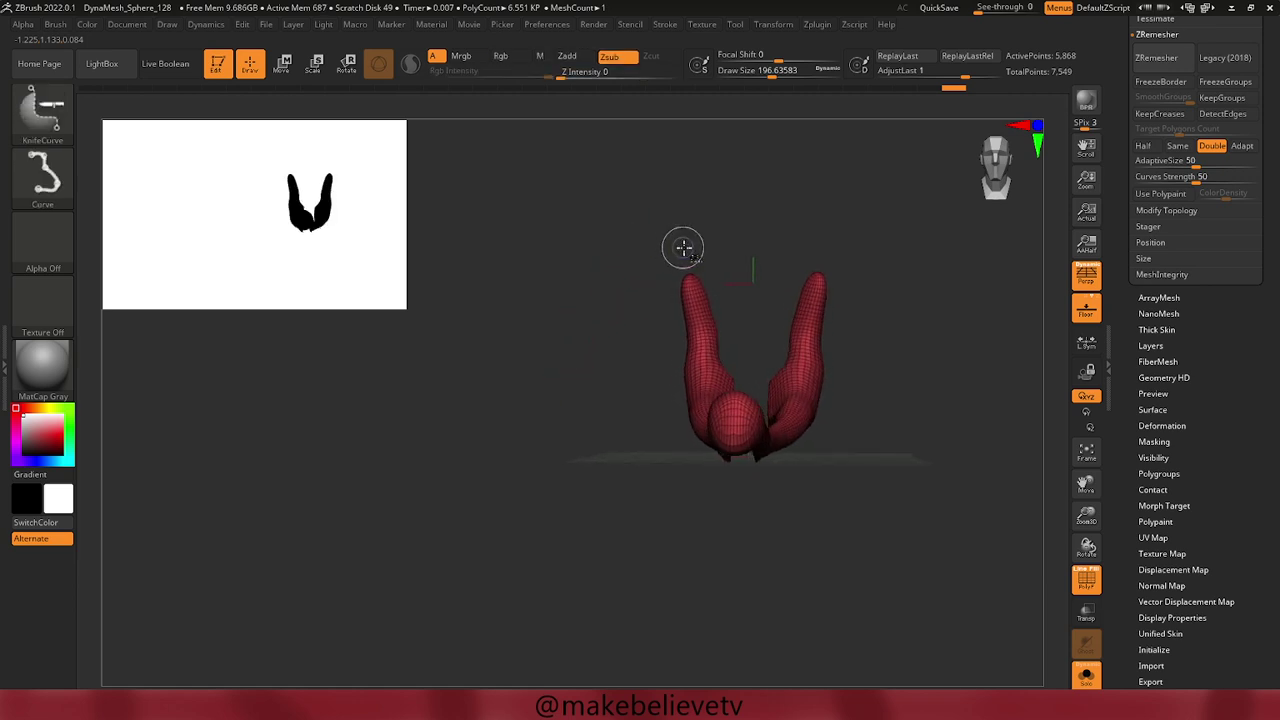
Knife-trim two curved slices off the legs' inner sides, bringing them to 6,070 points.
{"action": "mouse_move", "coordinate": [689, 262]}
{"action": "left_mouse_down", "text": "ctrl+shift"}
{"action": "mouse_move", "coordinate": [719, 364]}
{"action": "mouse_move", "coordinate": [708, 327]}
{"action": "mouse_move", "coordinate": [720, 322]}
{"action": "mouse_move", "coordinate": [702, 374]}
{"action": "left_mouse_up", "text": "ctrl+shift"}
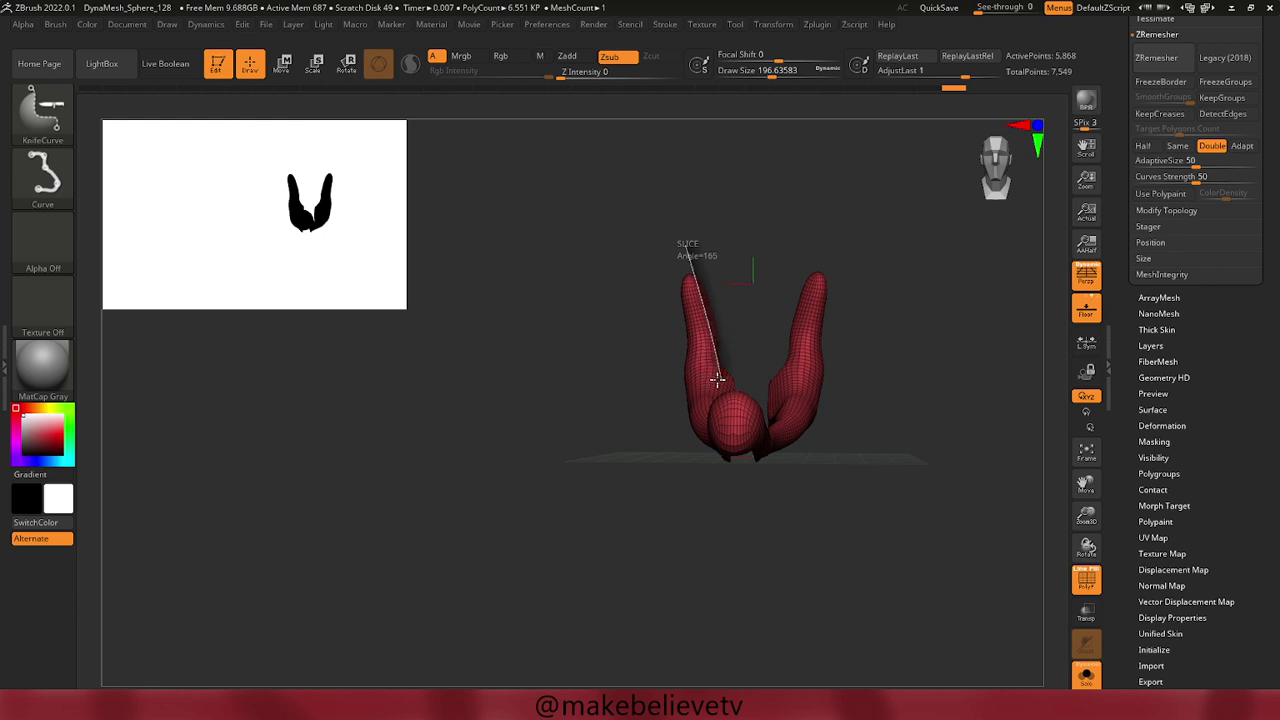
{"action": "mouse_move", "coordinate": [708, 389]}
{"action": "left_mouse_down", "text": "ctrl+shift"}
{"action": "mouse_move", "coordinate": [731, 396]}
{"action": "mouse_move", "coordinate": [749, 377]}
{"action": "left_mouse_up", "text": "ctrl+shift"}
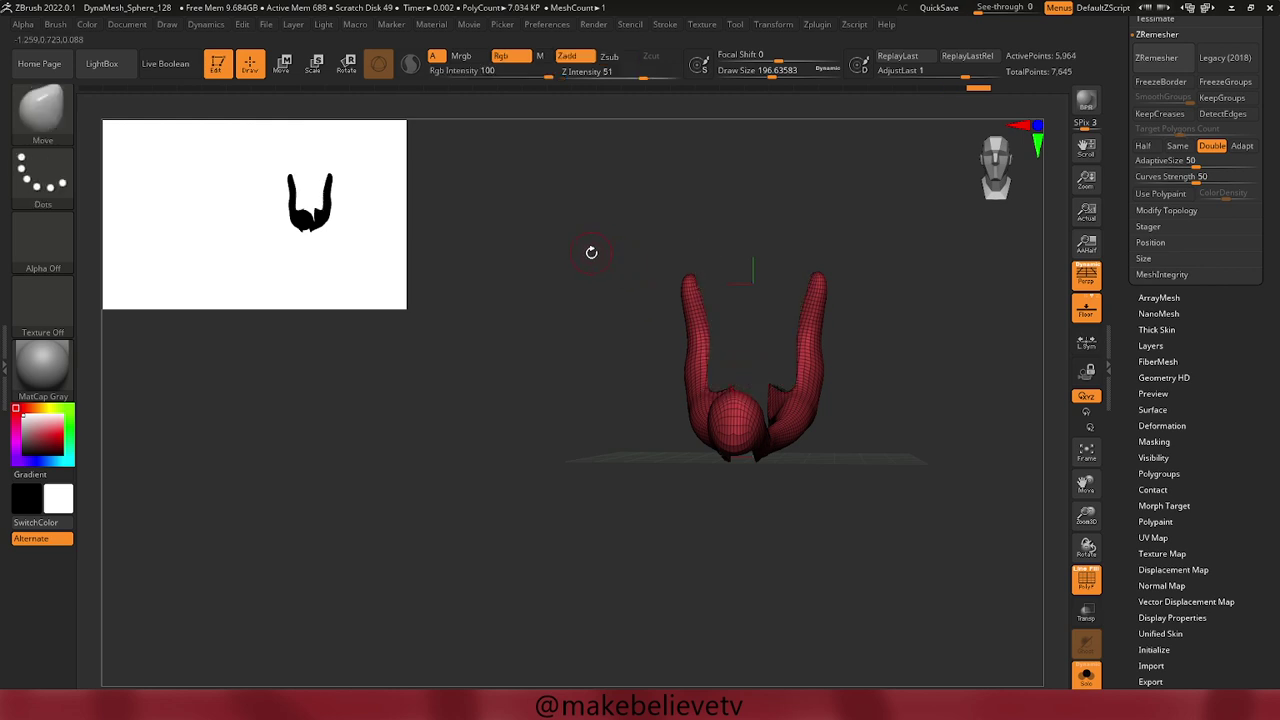
{"action": "mouse_move", "coordinate": [589, 251]}
{"action": "left_mouse_down"}
{"action": "mouse_move", "coordinate": [594, 340]}
{"action": "mouse_move", "coordinate": [577, 337]}
{"action": "mouse_move", "coordinate": [558, 283]}
{"action": "mouse_move", "coordinate": [606, 291]}
{"action": "mouse_move", "coordinate": [603, 311]}
{"action": "mouse_move", "coordinate": [592, 286]}
{"action": "mouse_move", "coordinate": [606, 331]}
{"action": "mouse_move", "coordinate": [674, 429]}
{"action": "mouse_move", "coordinate": [709, 423]}
{"action": "mouse_move", "coordinate": [571, 431]}
{"action": "mouse_move", "coordinate": [597, 346]}
{"action": "mouse_move", "coordinate": [586, 338]}
{"action": "left_mouse_up"}
{"action": "key", "text": "ctrl+shift"}
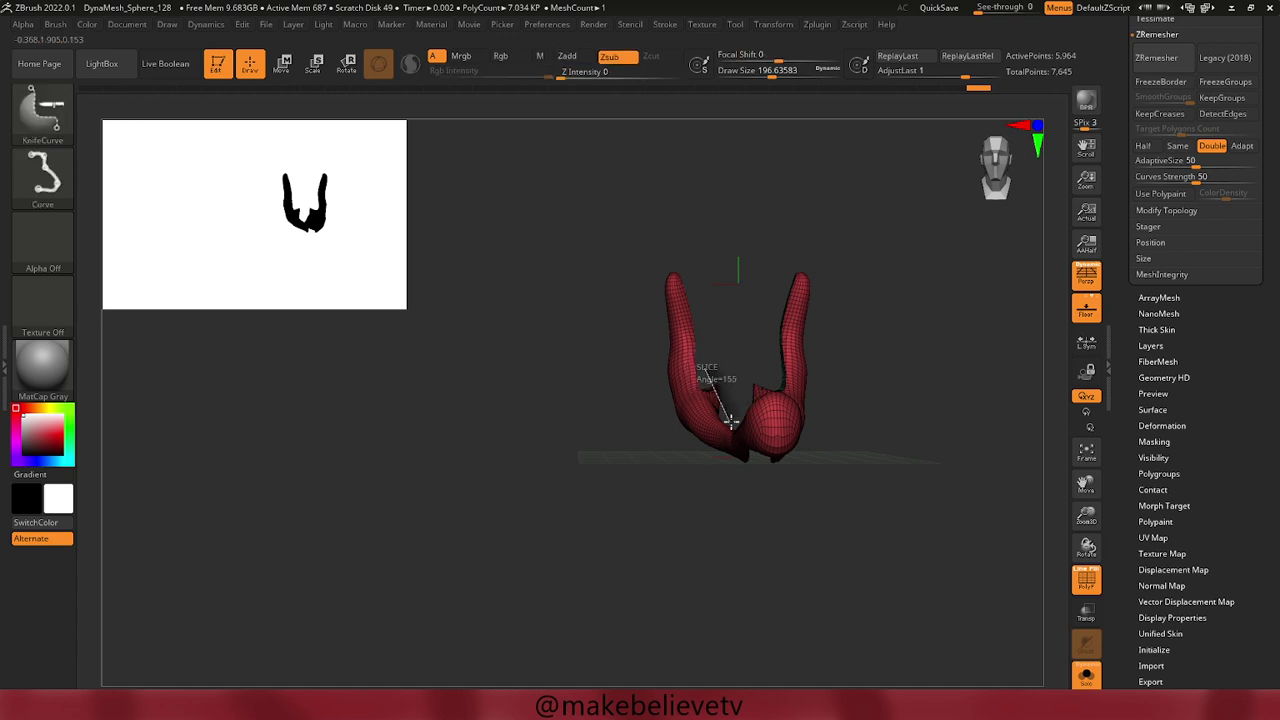
{"action": "left_click_drag", "start_coordinate": [705, 375], "coordinate": [729, 414]}
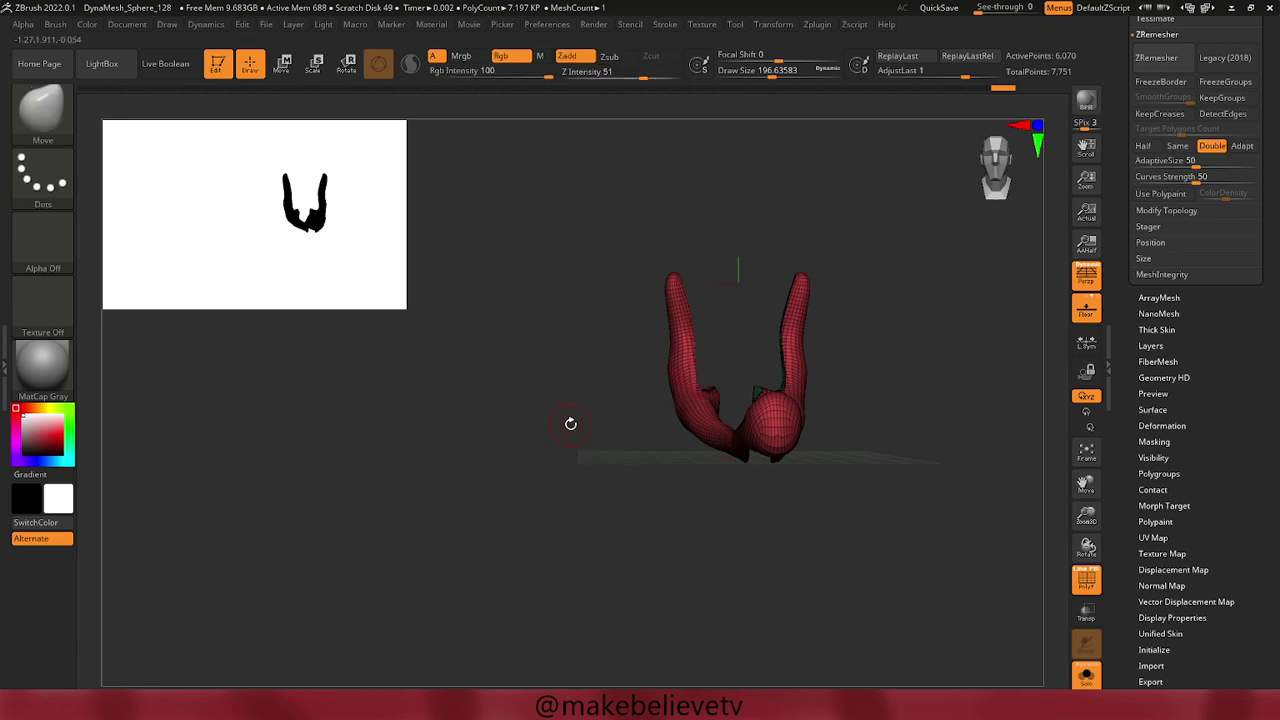
{"action": "left_click_drag", "start_coordinate": [571, 423], "coordinate": [560, 469]}
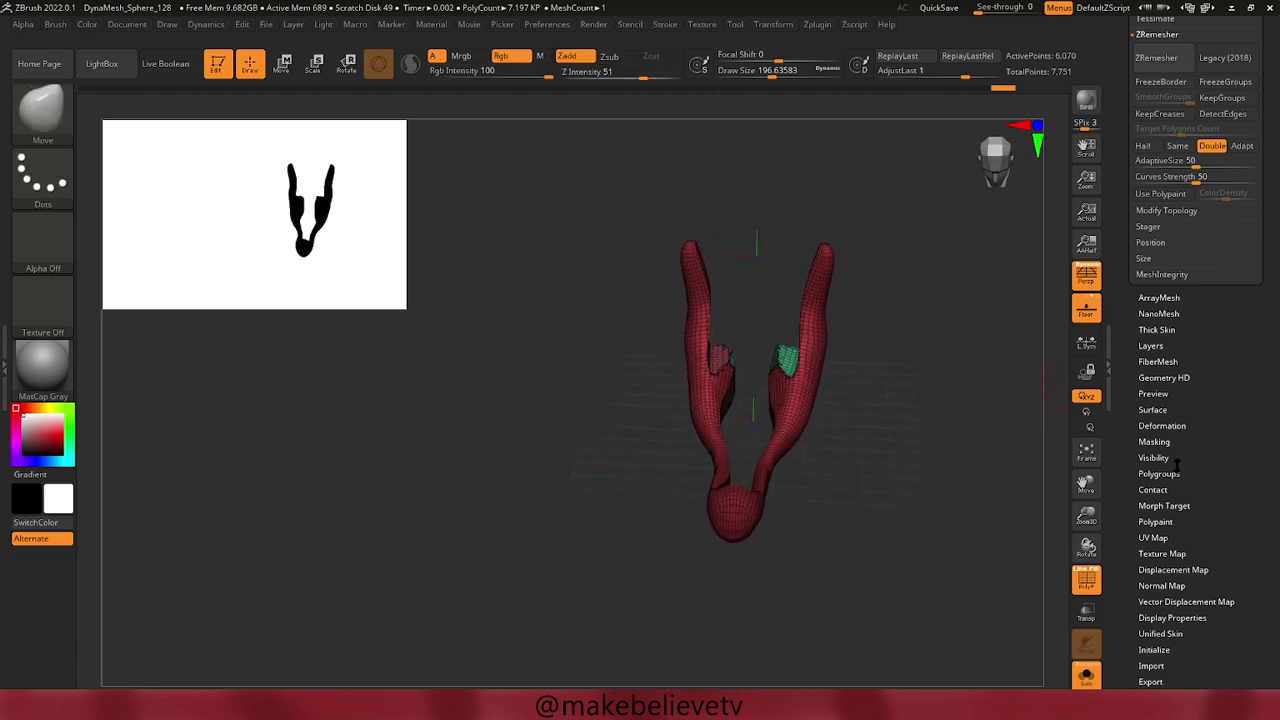
Smooth the leg surfaces with Polish in the Deformation panel.
{"action": "left_click", "coordinate": [1177, 426]}
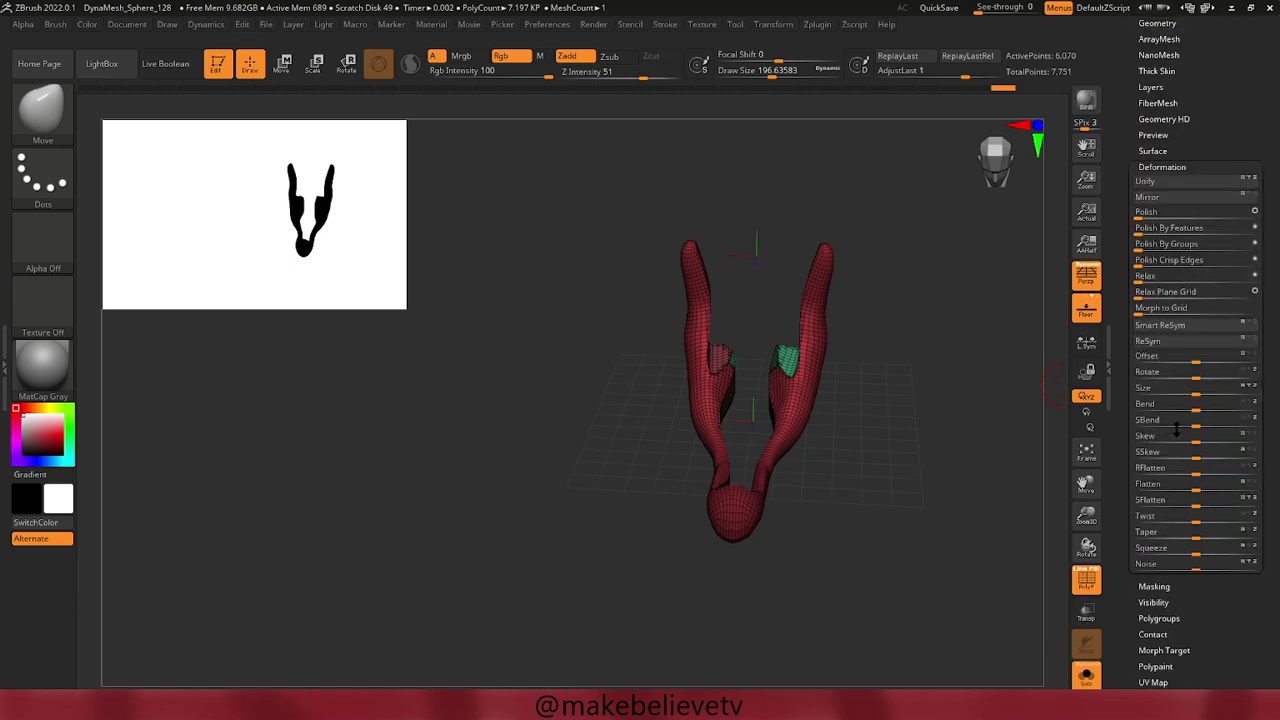
{"action": "left_click_drag", "start_coordinate": [1147, 177], "coordinate": [1165, 177]}
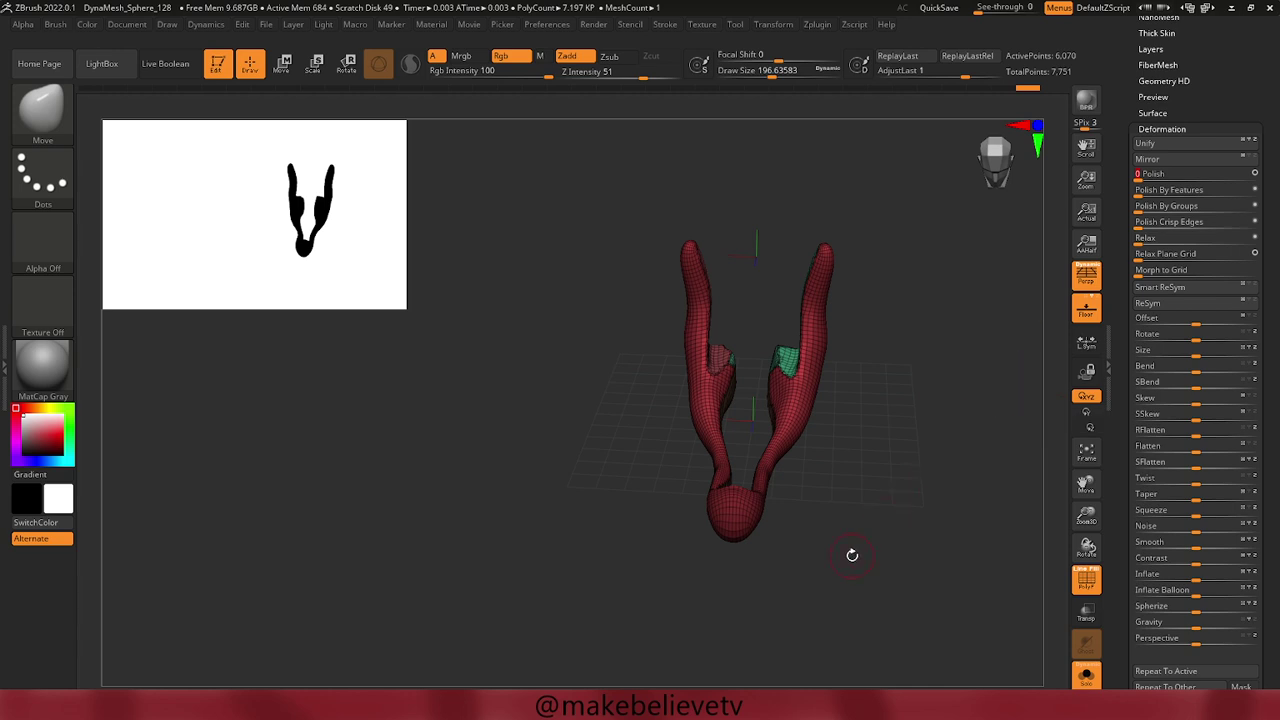
{"action": "mouse_move", "coordinate": [851, 554]}
{"action": "left_mouse_down"}
{"action": "mouse_move", "coordinate": [838, 395]}
{"action": "mouse_move", "coordinate": [814, 394]}
{"action": "mouse_move", "coordinate": [806, 537]}
{"action": "mouse_move", "coordinate": [834, 580]}
{"action": "mouse_move", "coordinate": [850, 568]}
{"action": "left_mouse_up"}
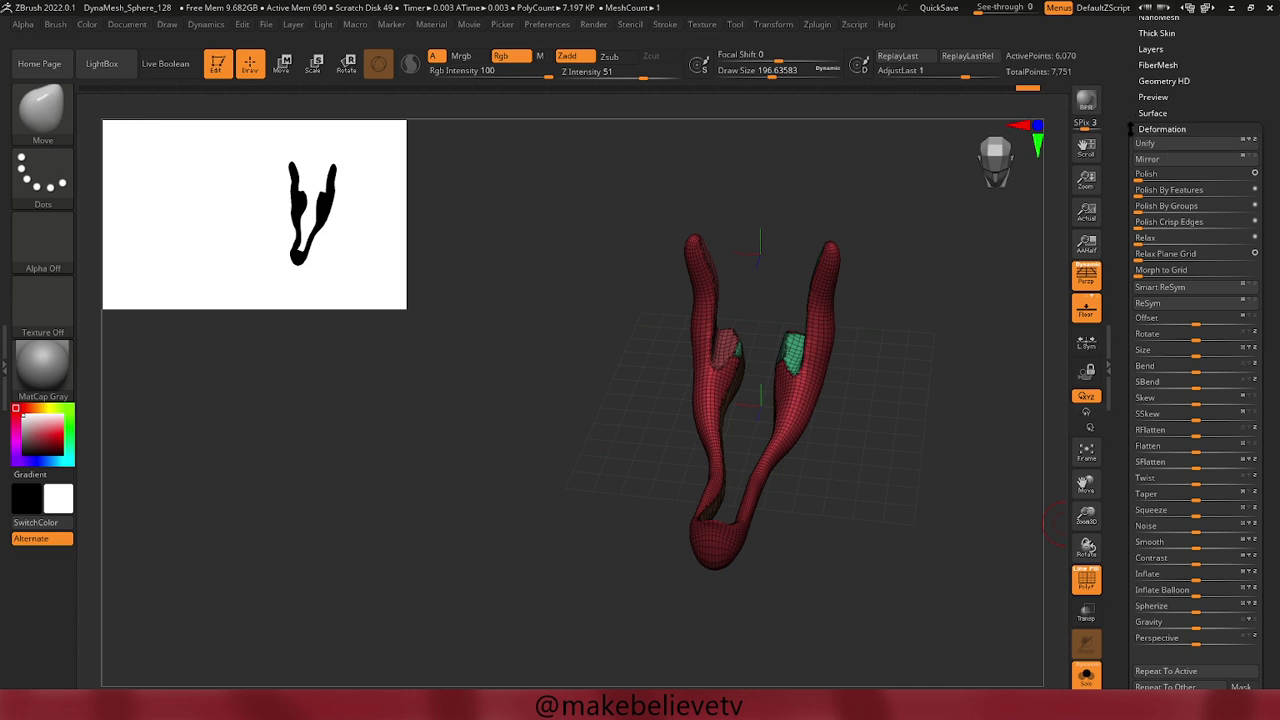
ZRemesh the legs into an even quad mesh of 13,338 points.
{"action": "scroll", "coordinate": [1130, 128], "scroll_direction": "up", "scroll_amount": 5}
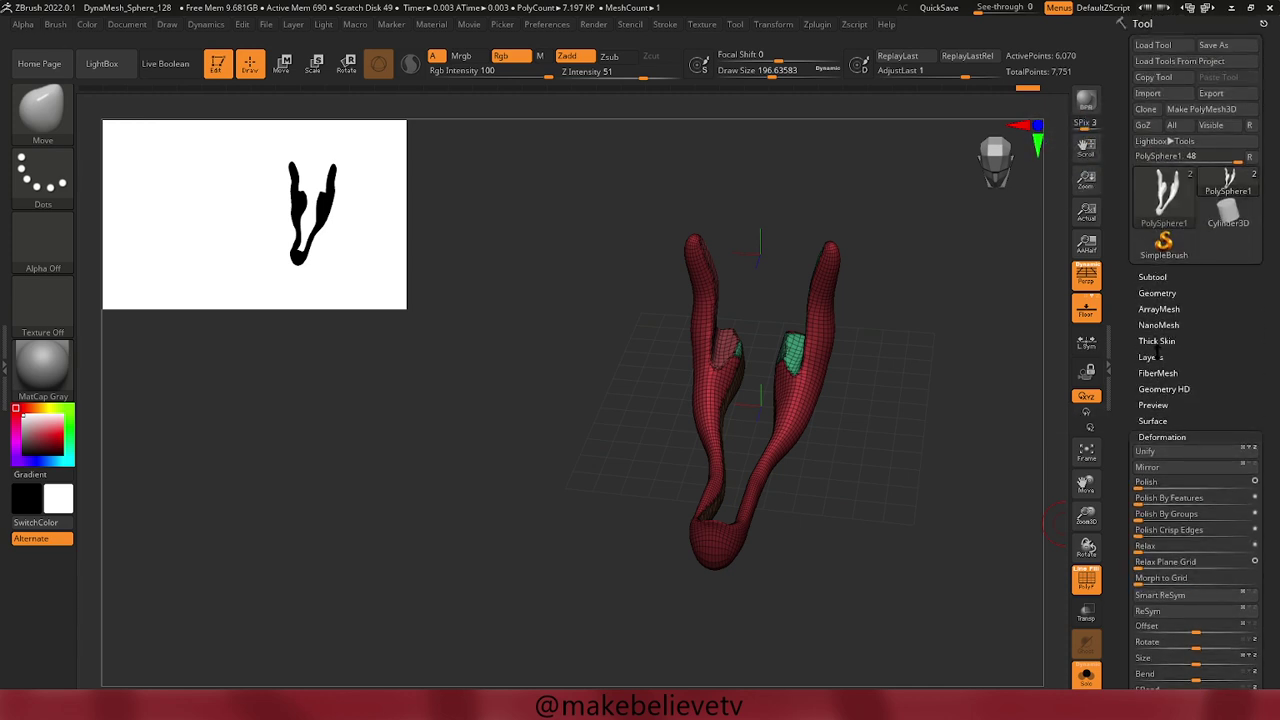
{"action": "left_click", "coordinate": [1150, 276]}
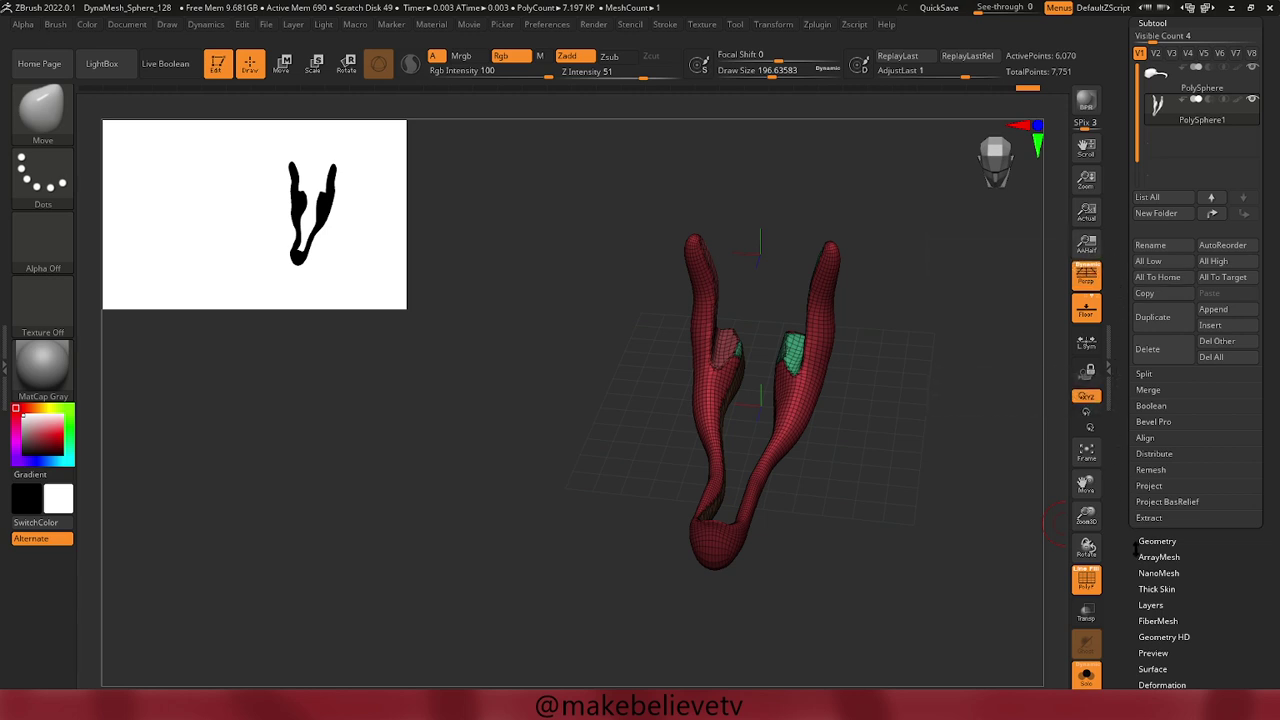
{"action": "left_click", "coordinate": [1145, 541]}
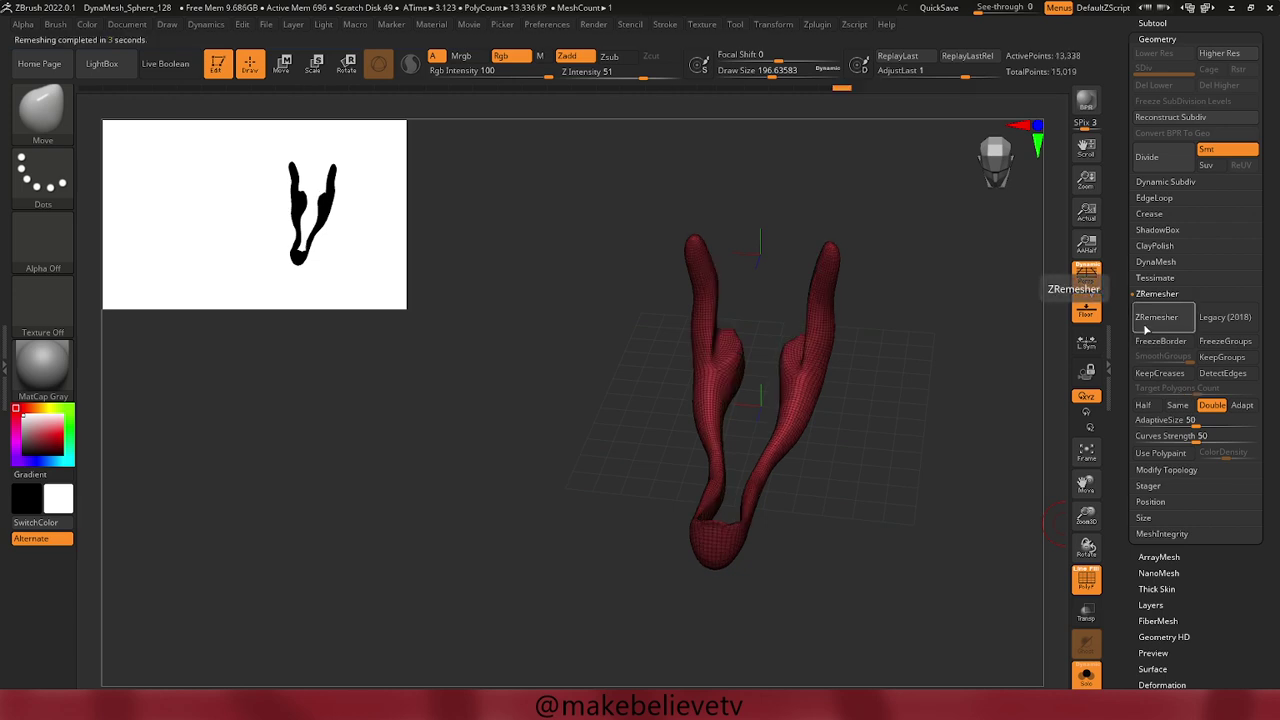
Inspect the remeshed legs from all sides, enable L.Sym, and expand Modify Topology.
{"action": "mouse_move", "coordinate": [949, 391]}
{"action": "left_mouse_down"}
{"action": "mouse_move", "coordinate": [921, 267]}
{"action": "mouse_move", "coordinate": [940, 393]}
{"action": "mouse_move", "coordinate": [935, 354]}
{"action": "left_mouse_up"}
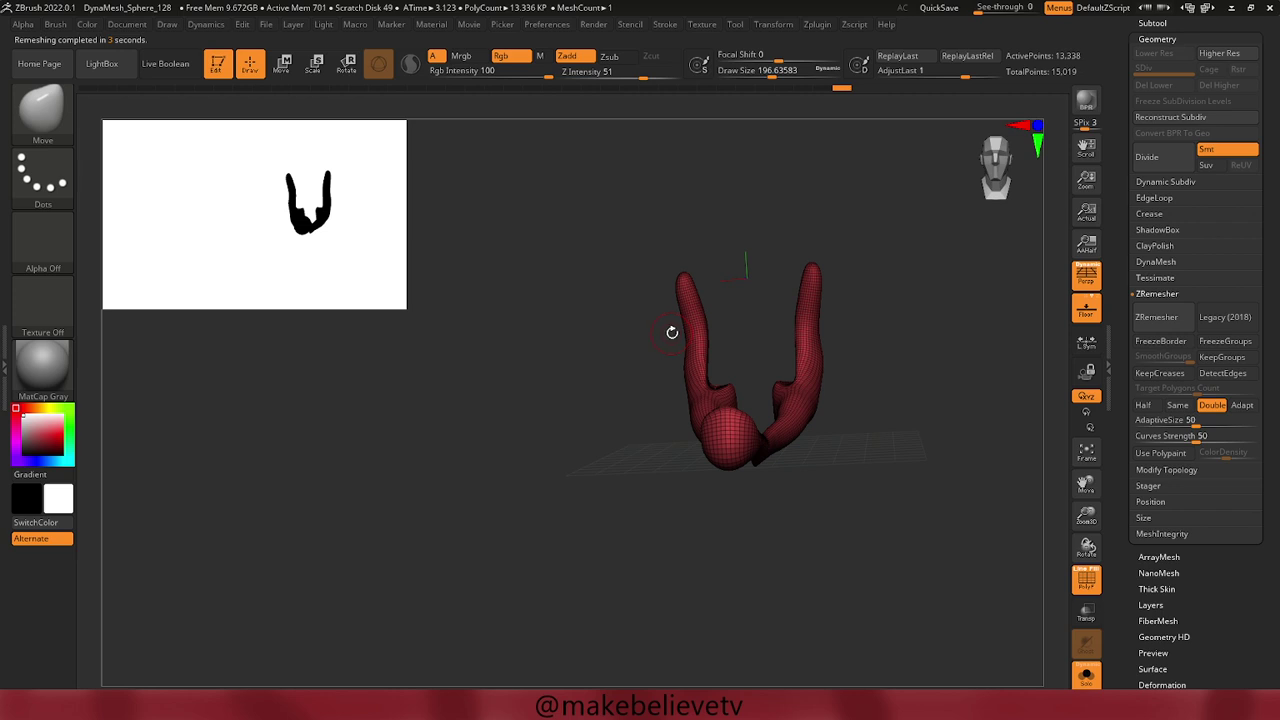
{"action": "left_click_drag", "start_coordinate": [623, 349], "coordinate": [646, 340]}
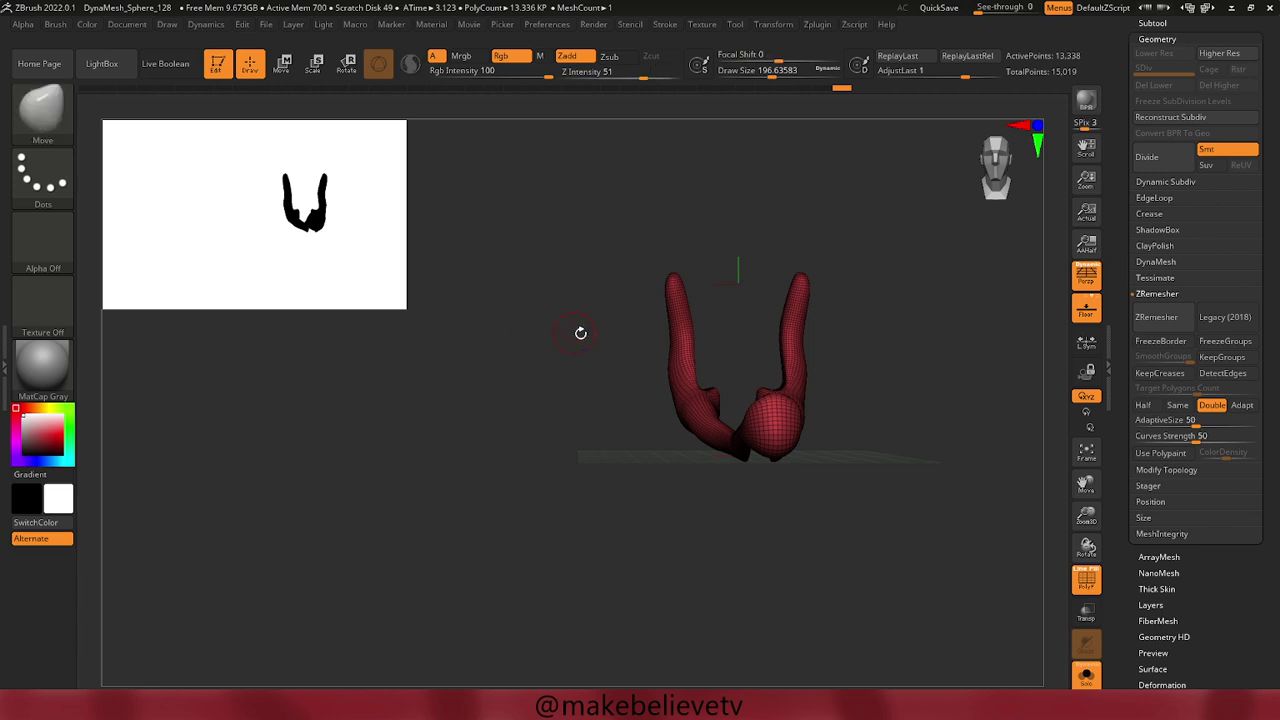
{"action": "left_click_drag", "start_coordinate": [575, 335], "coordinate": [583, 337]}
{"action": "mouse_move", "coordinate": [581, 334]}
{"action": "left_mouse_down"}
{"action": "mouse_move", "coordinate": [563, 334]}
{"action": "mouse_move", "coordinate": [574, 335]}
{"action": "left_mouse_up"}
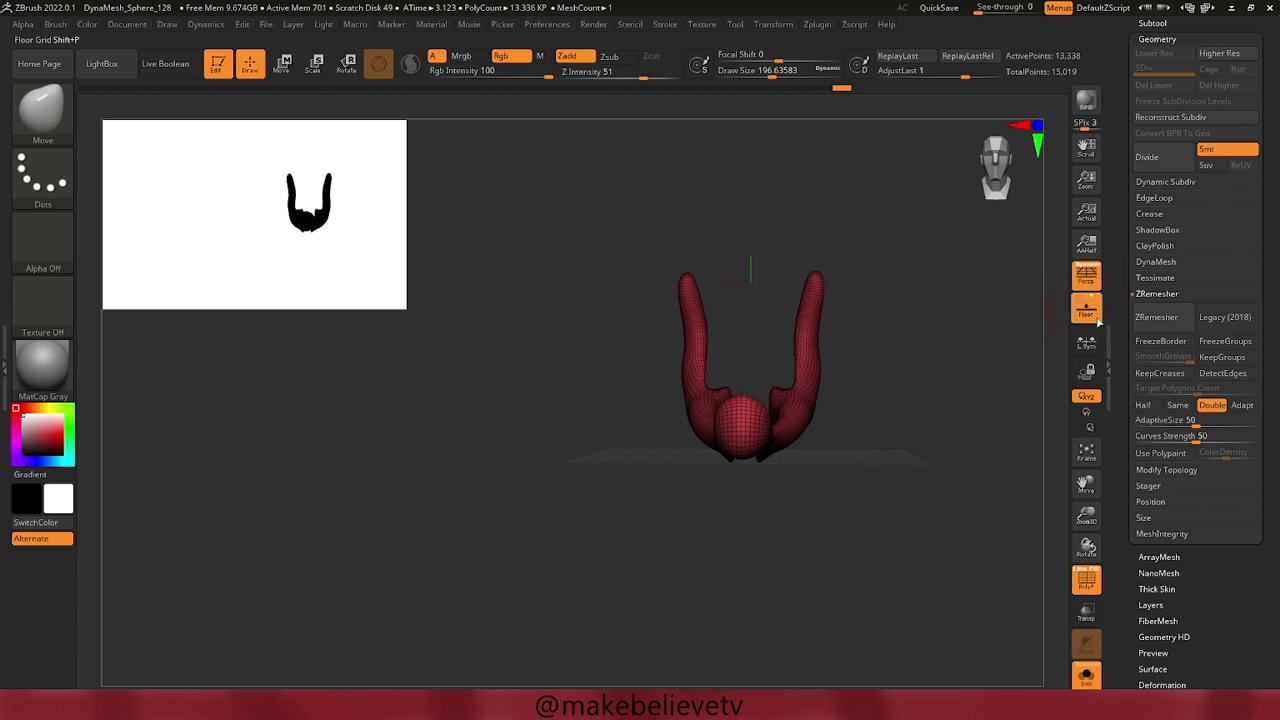
{"action": "left_click", "coordinate": [1093, 352]}
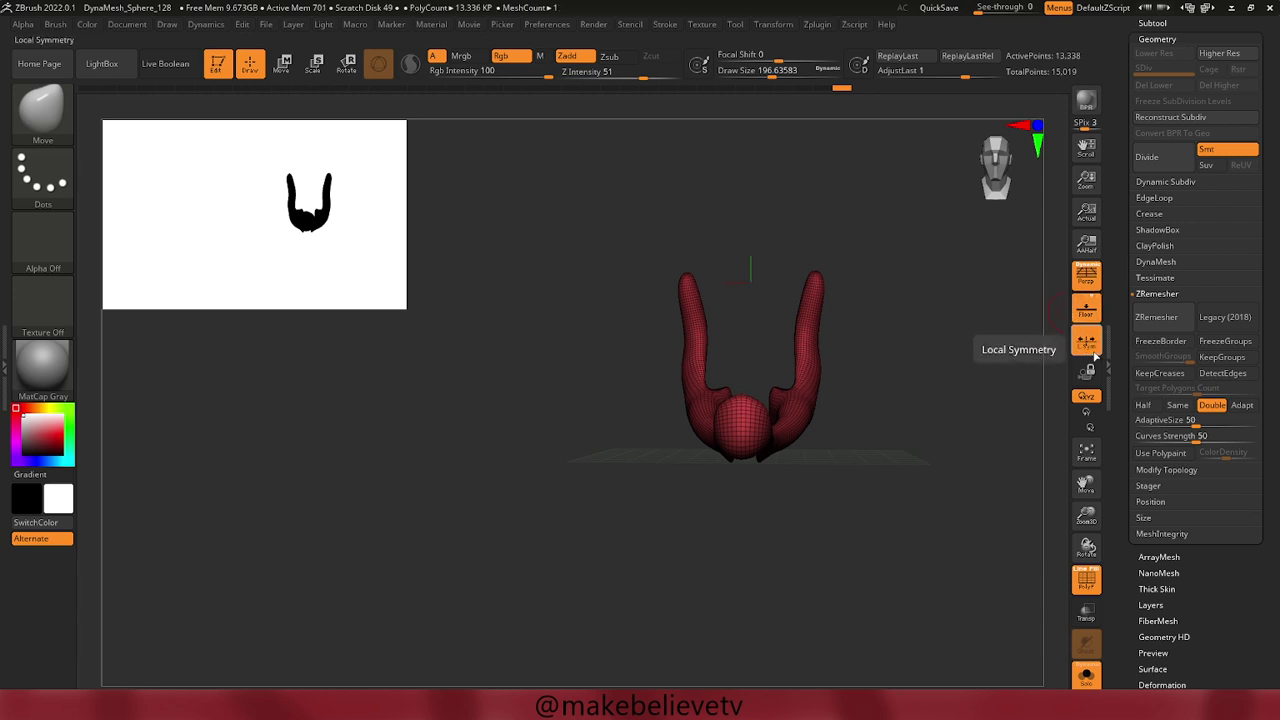
{"action": "left_click", "coordinate": [1164, 472]}
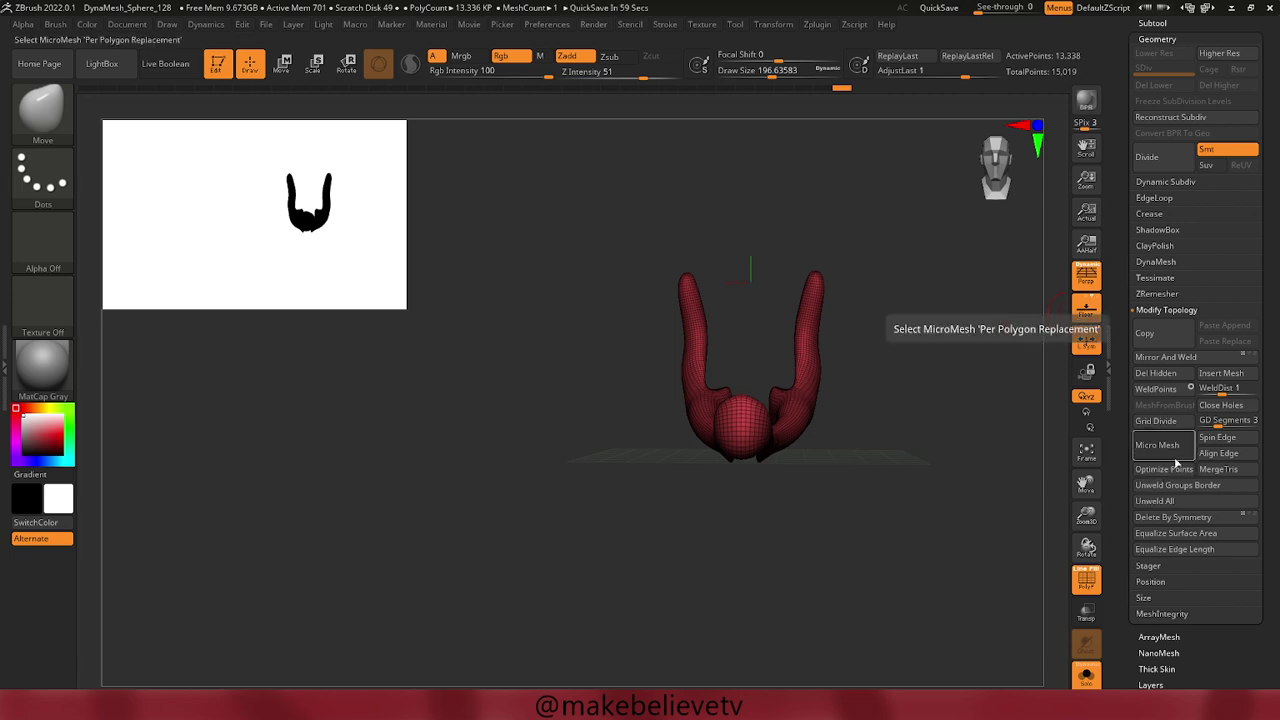
Mirror And Weld the legs, then begin a KnifeCurve slice across the upper left leg.
{"action": "left_click", "coordinate": [1162, 361]}
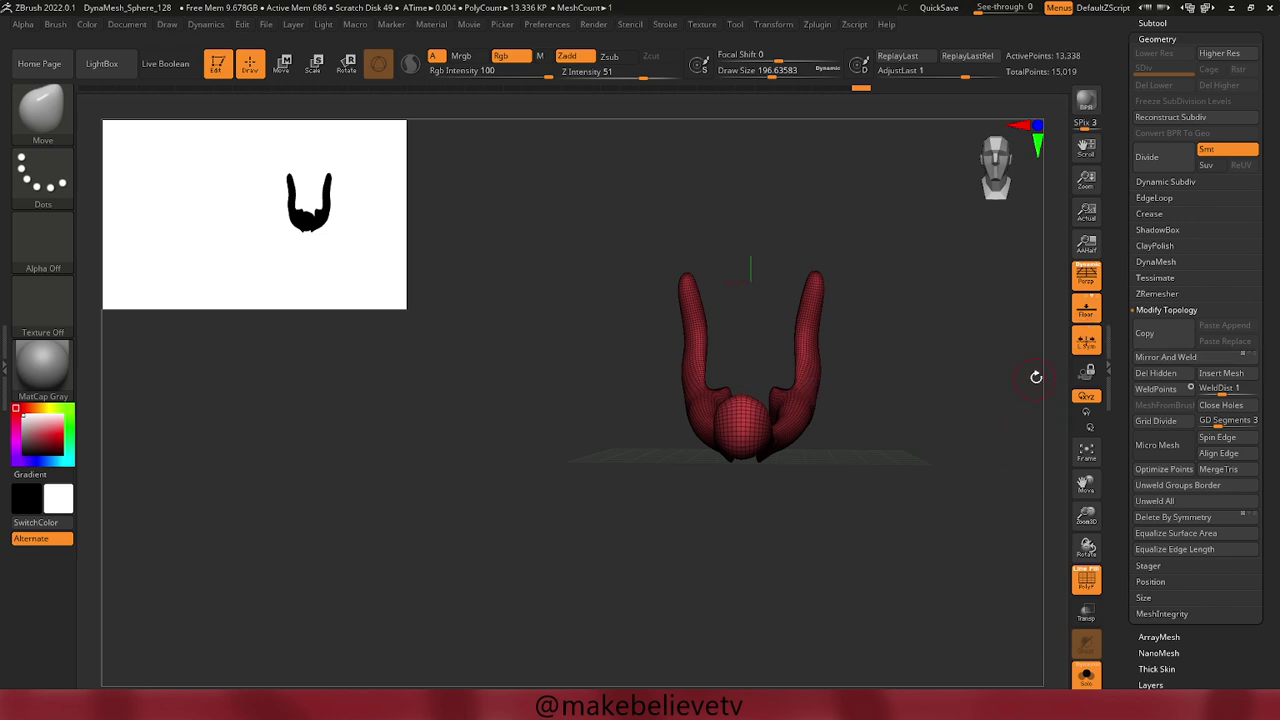
{"action": "mouse_move", "coordinate": [974, 400]}
{"action": "left_mouse_down"}
{"action": "mouse_move", "coordinate": [997, 410]}
{"action": "mouse_move", "coordinate": [974, 440]}
{"action": "mouse_move", "coordinate": [1073, 416]}
{"action": "mouse_move", "coordinate": [988, 426]}
{"action": "mouse_move", "coordinate": [966, 400]}
{"action": "mouse_move", "coordinate": [971, 380]}
{"action": "mouse_move", "coordinate": [986, 380]}
{"action": "mouse_move", "coordinate": [797, 337]}
{"action": "left_mouse_up"}
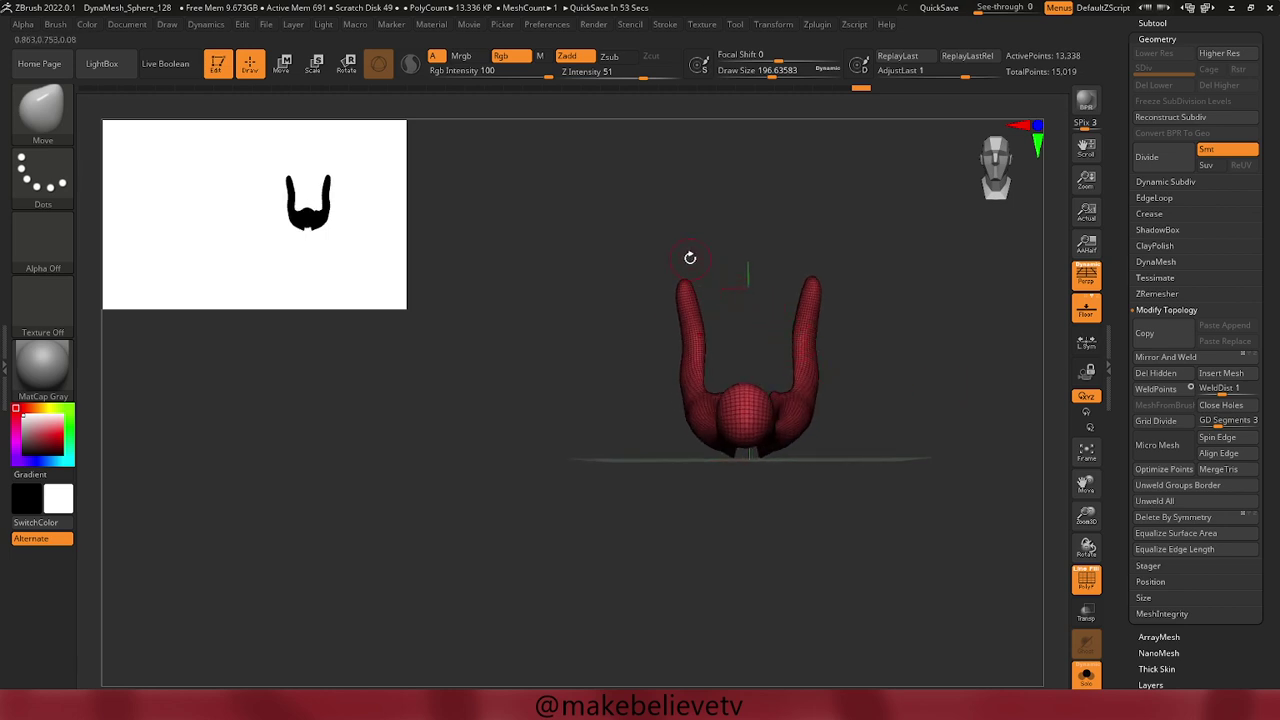
{"action": "mouse_move", "coordinate": [657, 246]}
{"action": "left_mouse_down", "text": "ctrl+shift"}
{"action": "mouse_move", "coordinate": [692, 333]}
{"action": "mouse_move", "coordinate": [642, 267]}
{"action": "mouse_move", "coordinate": [697, 343]}
{"action": "left_mouse_up", "text": "ctrl+shift"}
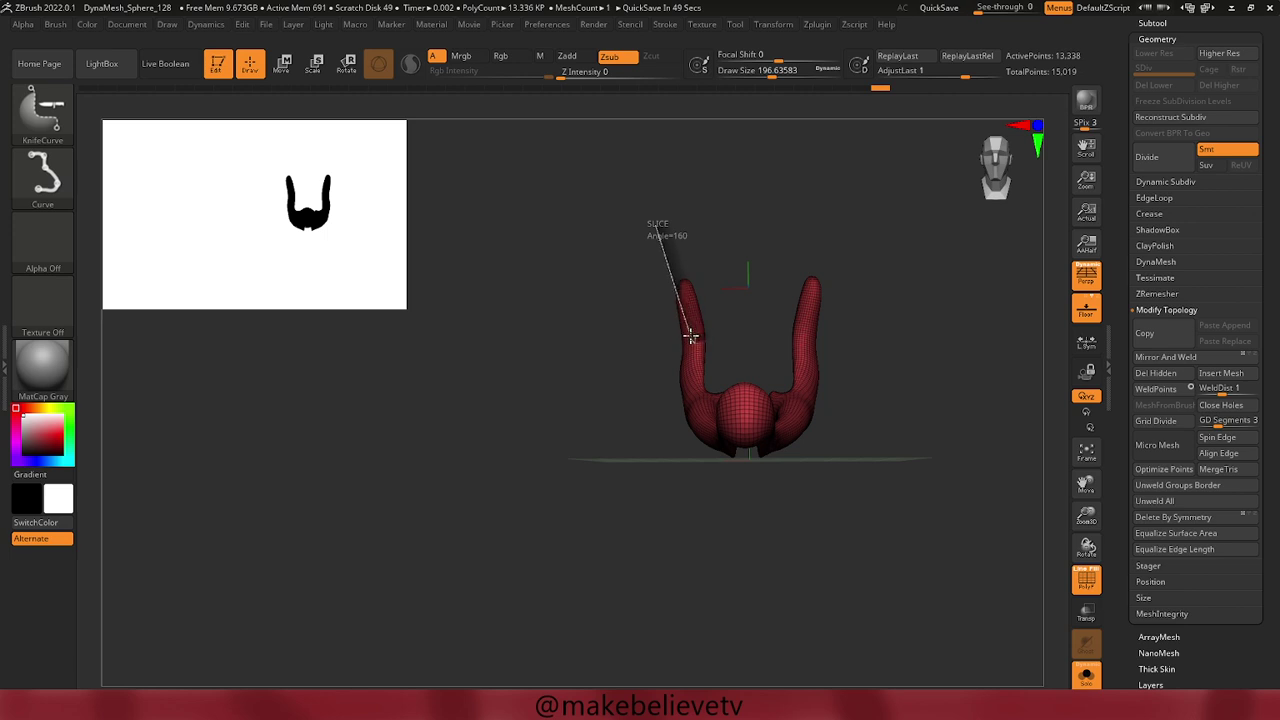
Draw a knife curve down the left leg, then cancel that cut.
{"action": "left_click_drag", "start_coordinate": [690, 337], "coordinate": [687, 402], "text": "ctrl+shift"}
{"action": "left_click_drag", "start_coordinate": [687, 400], "coordinate": [678, 450], "text": "ctrl+shift"}
{"action": "left_click", "coordinate": [678, 450], "text": "ctrl+shift"}
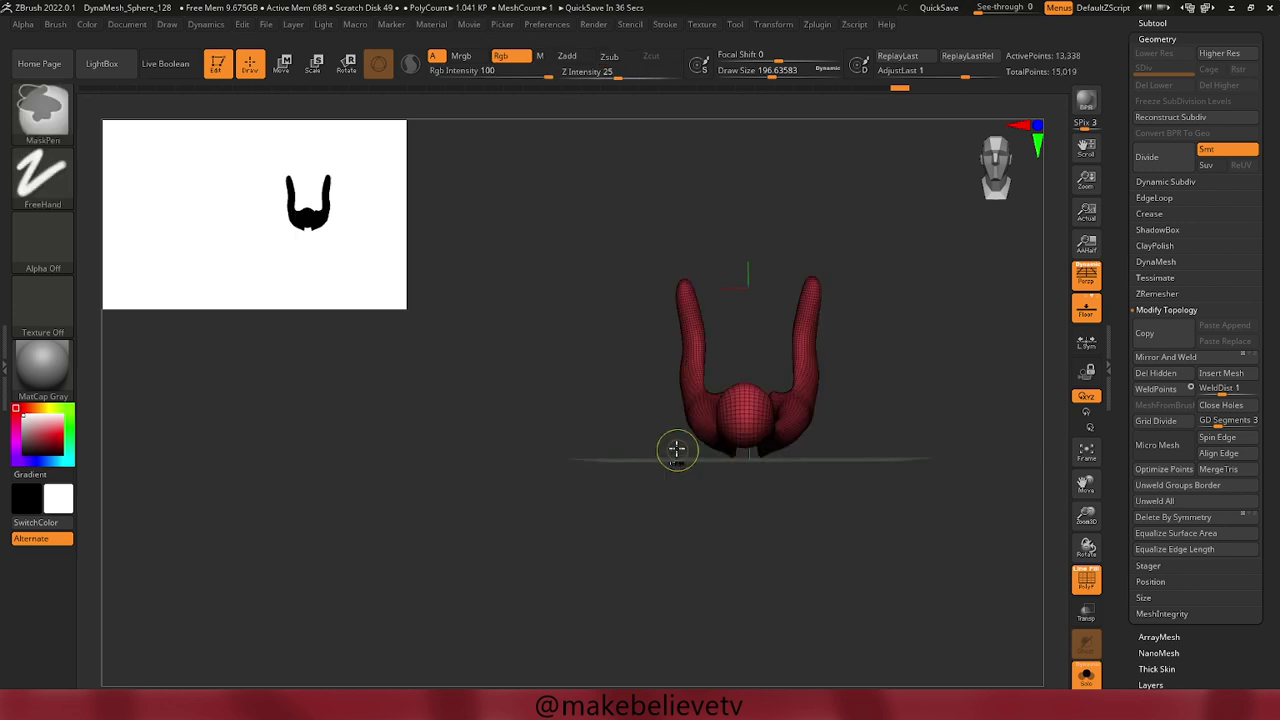
Slice the upper left leg with a bent KnifeCurve, leaving 13,150 points.
{"action": "left_click_drag", "start_coordinate": [661, 244], "coordinate": [693, 326], "text": "ctrl+shift"}
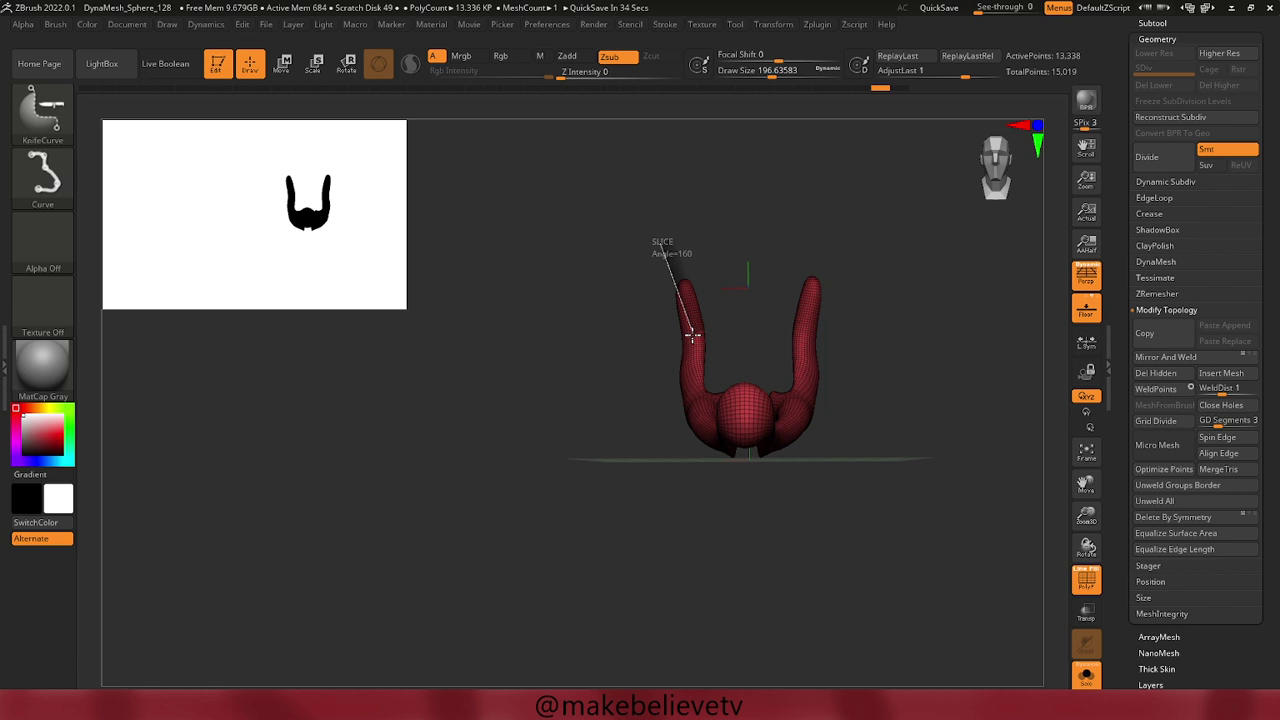
{"action": "key", "text": "alt"}
{"action": "left_click_drag", "start_coordinate": [691, 334], "coordinate": [666, 455], "text": "ctrl+shift"}
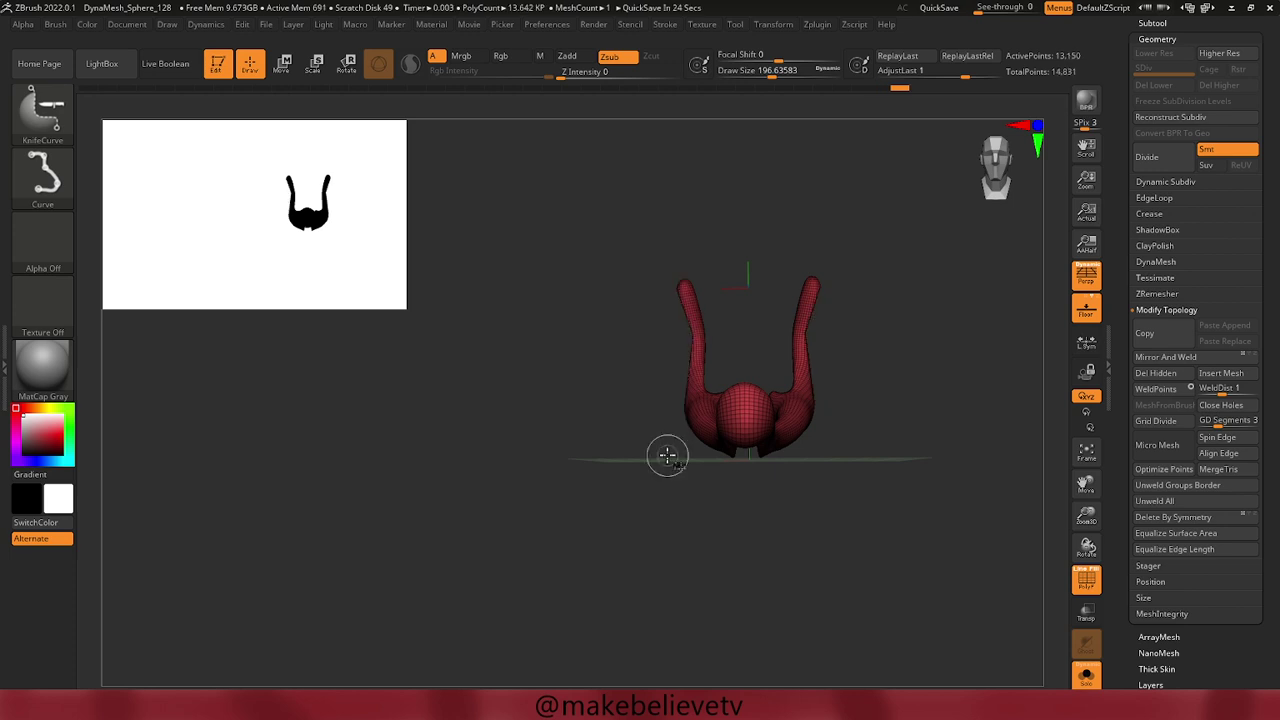
{"action": "mouse_move", "coordinate": [590, 359]}
{"action": "left_mouse_down"}
{"action": "mouse_move", "coordinate": [649, 366]}
{"action": "mouse_move", "coordinate": [665, 340]}
{"action": "mouse_move", "coordinate": [694, 340]}
{"action": "mouse_move", "coordinate": [658, 296]}
{"action": "mouse_move", "coordinate": [657, 331]}
{"action": "mouse_move", "coordinate": [600, 306]}
{"action": "mouse_move", "coordinate": [603, 321]}
{"action": "mouse_move", "coordinate": [657, 337]}
{"action": "mouse_move", "coordinate": [615, 350]}
{"action": "left_mouse_up"}
{"action": "left_click_drag", "start_coordinate": [568, 390], "coordinate": [586, 386], "text": "shift"}
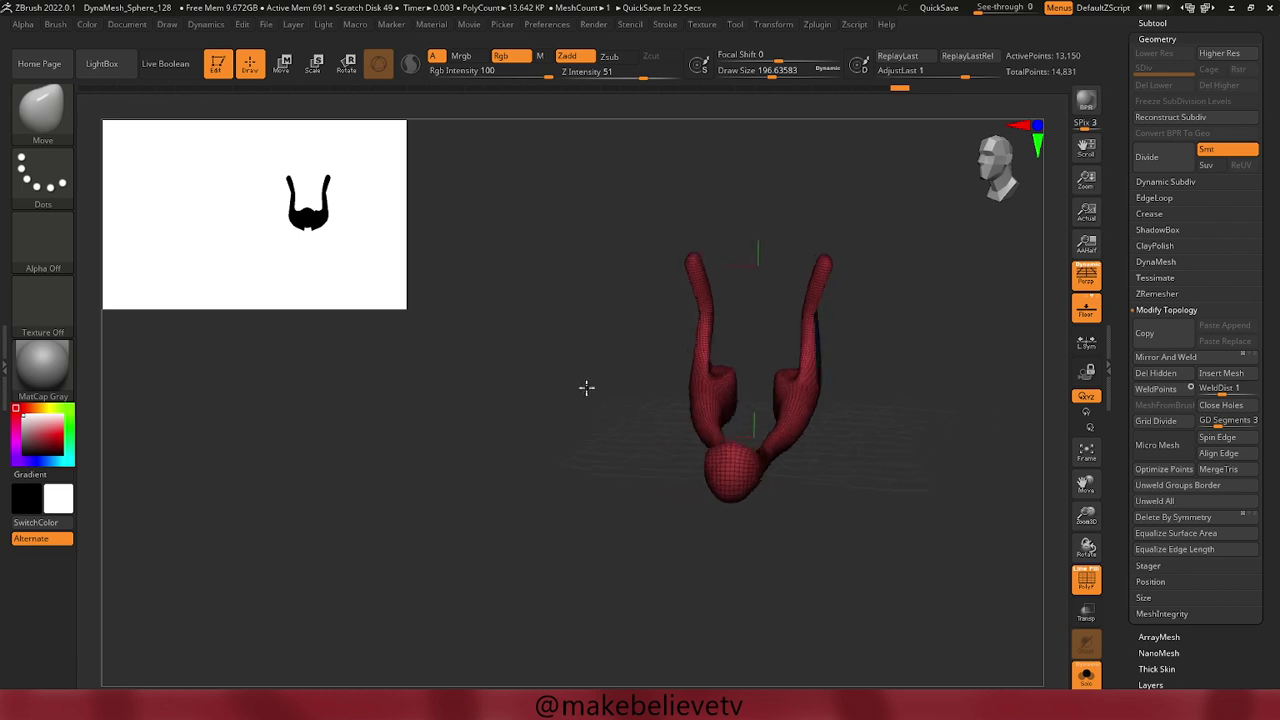
{"action": "left_click", "coordinate": [1157, 294]}
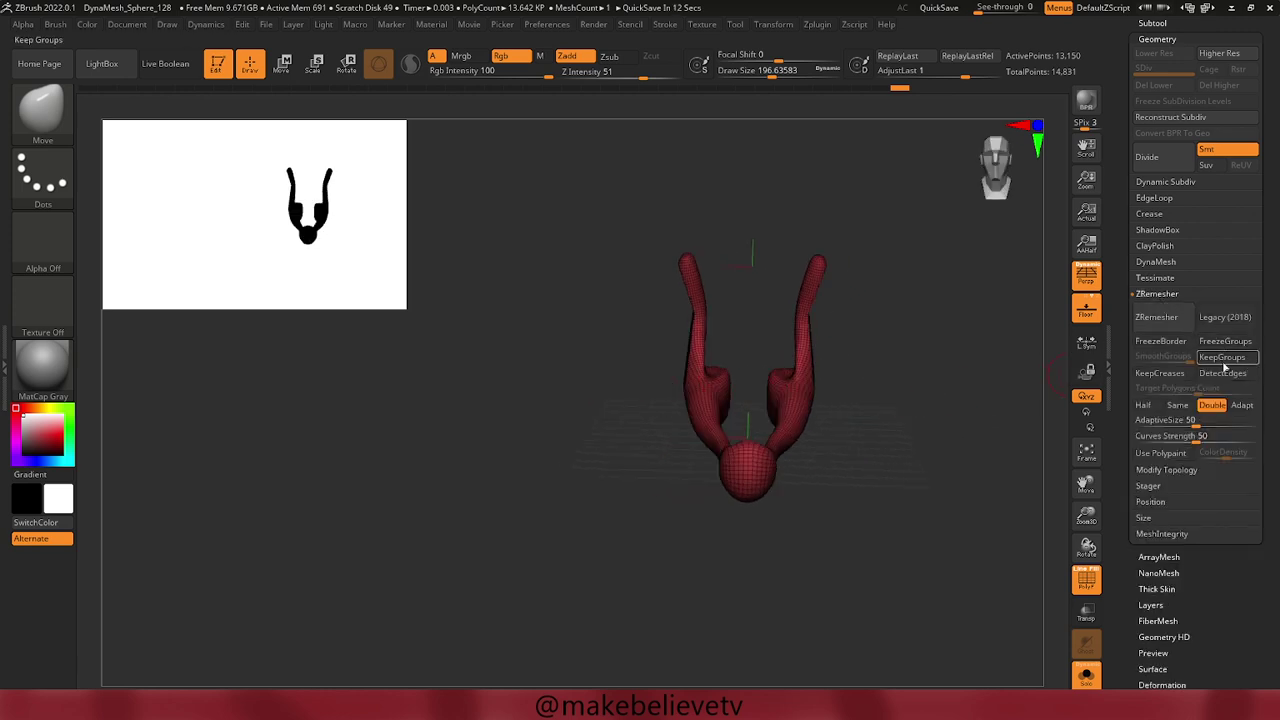
ZRemesh the trimmed legs with KeepCreases to 26,244 points, then start a knife cut near the tip.
{"action": "left_click", "coordinate": [1159, 373]}
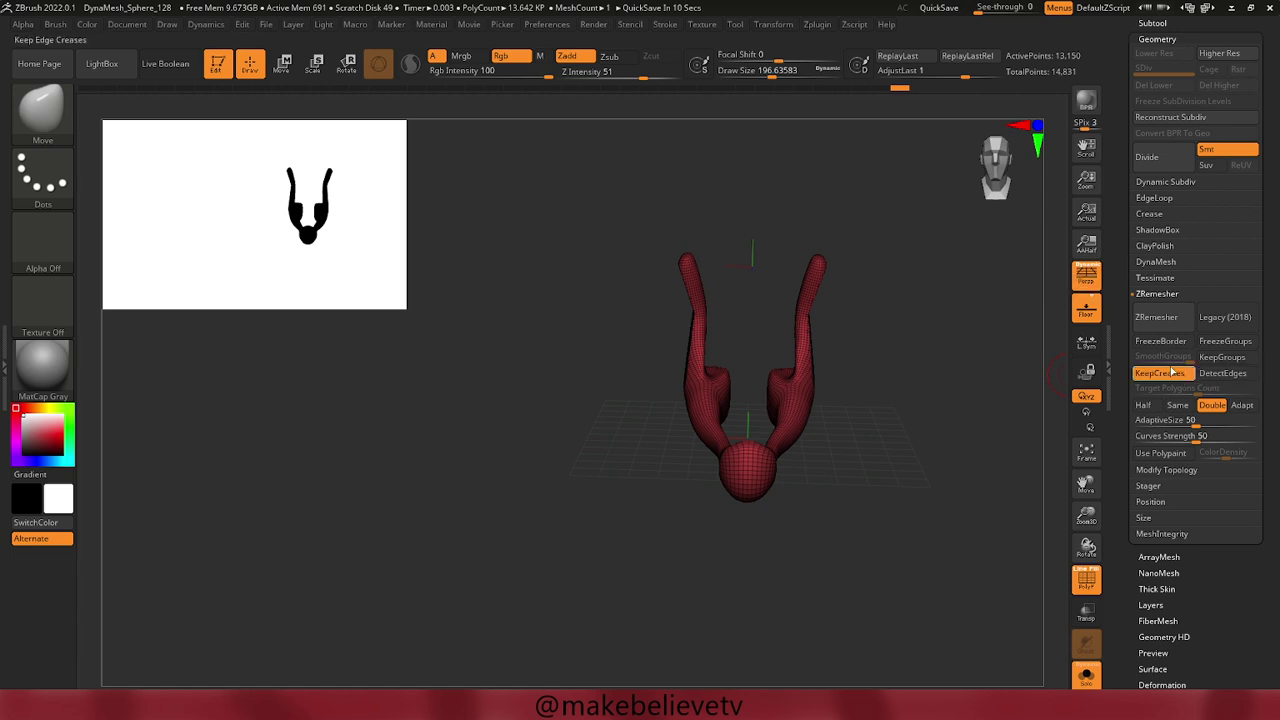
{"action": "left_click", "coordinate": [1157, 317]}
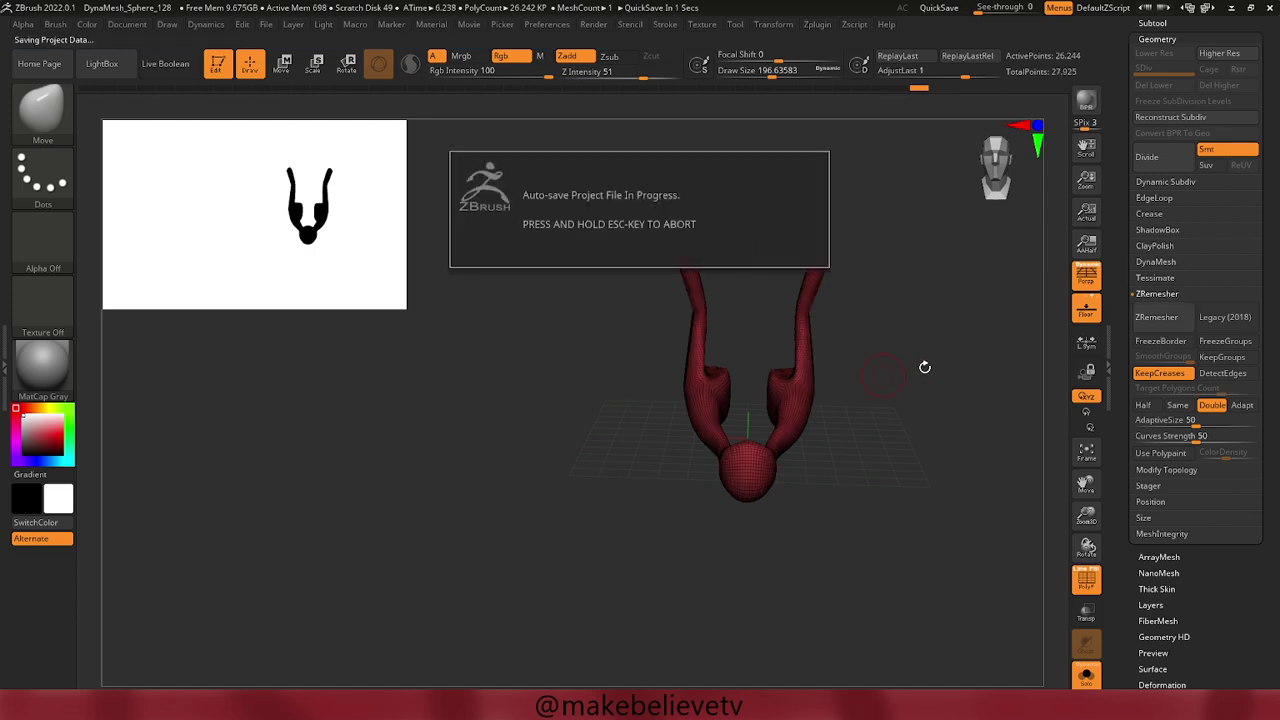
{"action": "mouse_move", "coordinate": [923, 366]}
{"action": "left_mouse_down"}
{"action": "mouse_move", "coordinate": [938, 364]}
{"action": "mouse_move", "coordinate": [866, 354]}
{"action": "mouse_move", "coordinate": [883, 343]}
{"action": "mouse_move", "coordinate": [846, 380]}
{"action": "mouse_move", "coordinate": [857, 390]}
{"action": "mouse_move", "coordinate": [814, 400]}
{"action": "mouse_move", "coordinate": [831, 393]}
{"action": "left_mouse_up"}
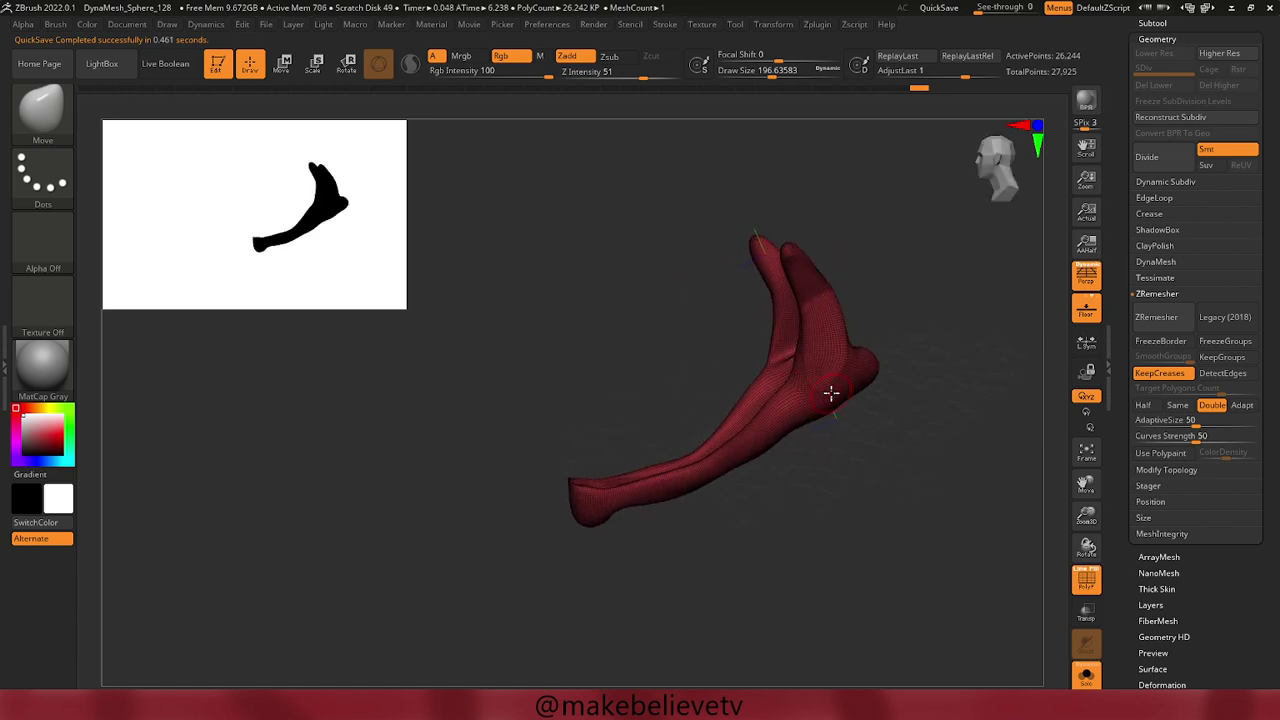
{"action": "mouse_move", "coordinate": [563, 506]}
{"action": "left_mouse_down"}
{"action": "mouse_move", "coordinate": [363, 491]}
{"action": "mouse_move", "coordinate": [352, 468]}
{"action": "mouse_move", "coordinate": [368, 481]}
{"action": "left_mouse_up"}
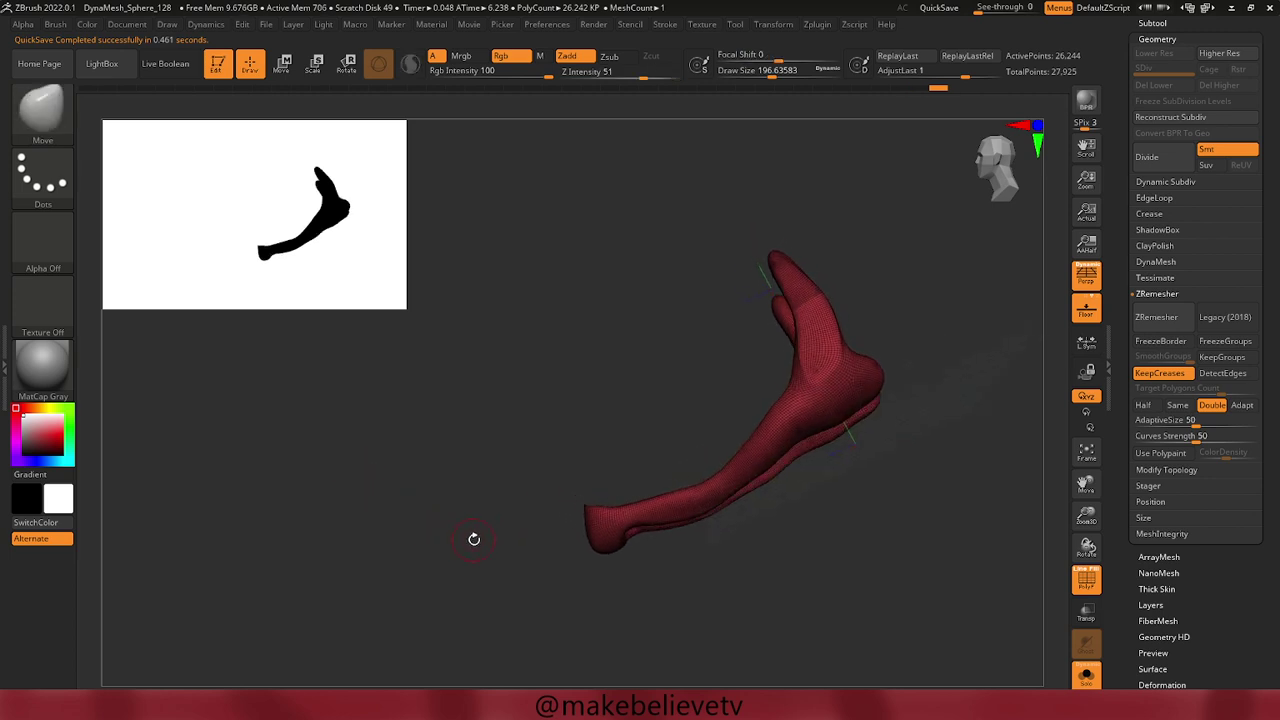
{"action": "mouse_move", "coordinate": [474, 539]}
{"action": "left_mouse_down"}
{"action": "mouse_move", "coordinate": [443, 474]}
{"action": "mouse_move", "coordinate": [477, 614]}
{"action": "mouse_move", "coordinate": [523, 606]}
{"action": "mouse_move", "coordinate": [540, 545]}
{"action": "mouse_move", "coordinate": [503, 480]}
{"action": "mouse_move", "coordinate": [543, 494]}
{"action": "mouse_move", "coordinate": [557, 516]}
{"action": "mouse_move", "coordinate": [543, 517]}
{"action": "mouse_move", "coordinate": [566, 503]}
{"action": "mouse_move", "coordinate": [526, 477]}
{"action": "mouse_move", "coordinate": [466, 520]}
{"action": "mouse_move", "coordinate": [471, 609]}
{"action": "mouse_move", "coordinate": [554, 646]}
{"action": "mouse_move", "coordinate": [573, 628]}
{"action": "mouse_move", "coordinate": [506, 329]}
{"action": "mouse_move", "coordinate": [580, 354]}
{"action": "mouse_move", "coordinate": [606, 427]}
{"action": "mouse_move", "coordinate": [640, 451]}
{"action": "left_mouse_up"}
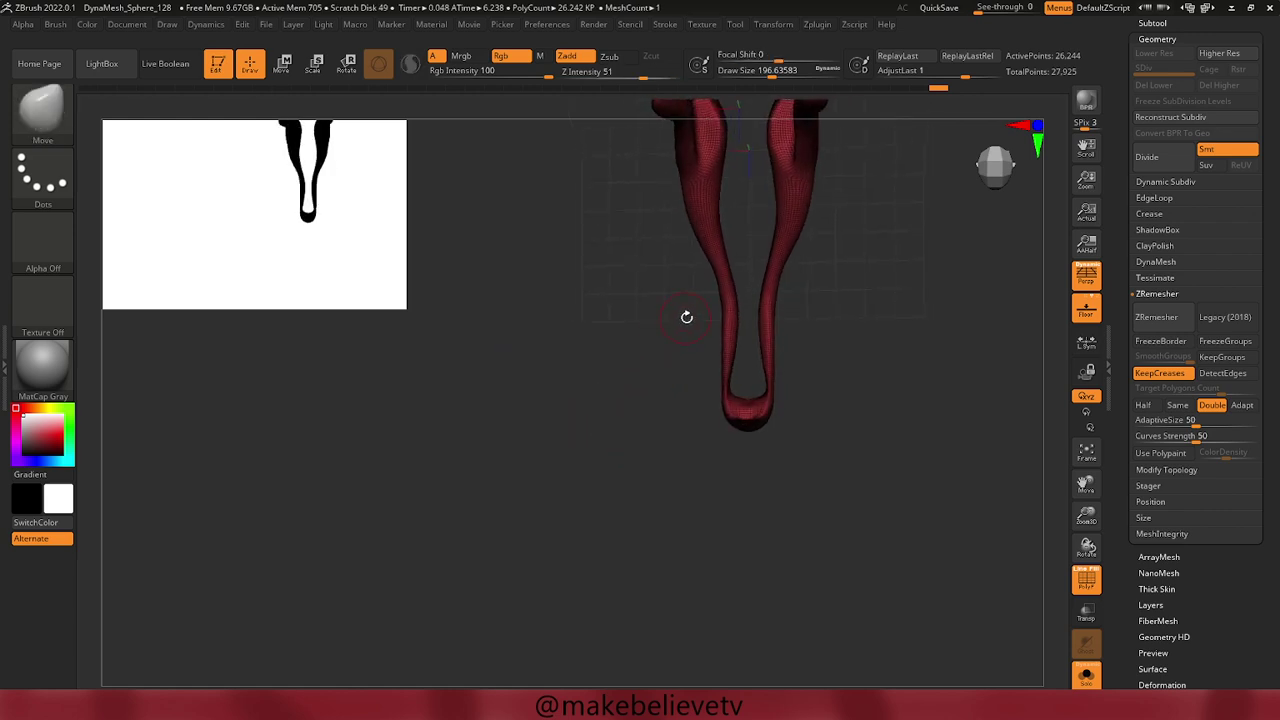
{"action": "mouse_move", "coordinate": [686, 328]}
{"action": "left_mouse_down", "text": "ctrl+shift"}
{"action": "mouse_move", "coordinate": [757, 500]}
{"action": "mouse_move", "coordinate": [776, 496]}
{"action": "left_mouse_up", "text": "ctrl+shift"}
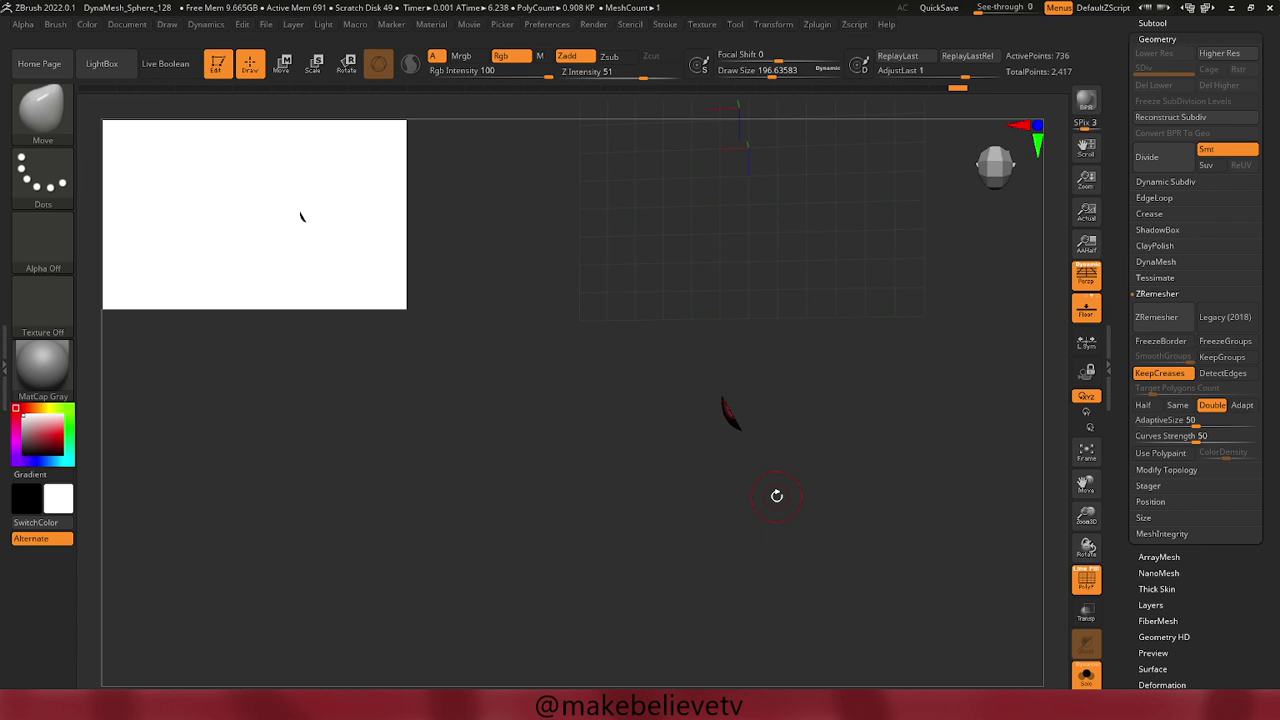
Undo the tip slice, then trim the leg bottoms with slanted and horizontal knife lines.
{"action": "key", "text": "ctrl+z"}
{"action": "left_click_drag", "start_coordinate": [699, 368], "coordinate": [761, 477], "text": "ctrl+shift"}
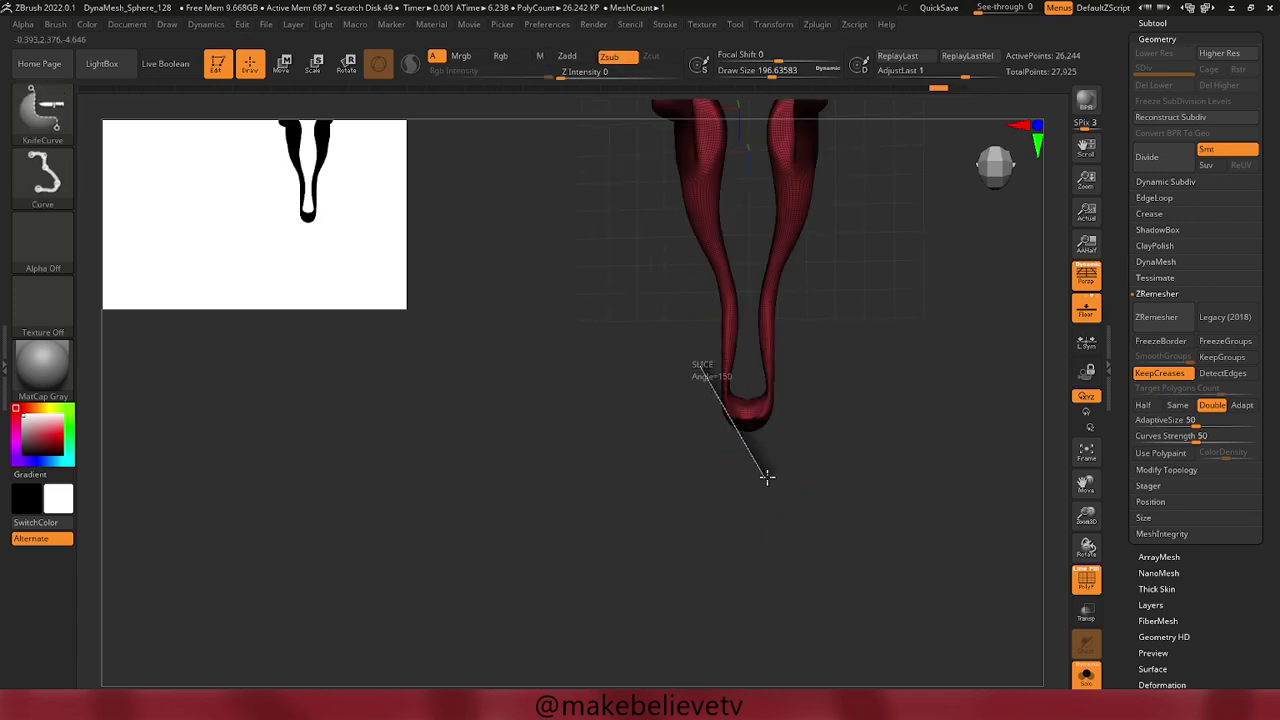
{"action": "left_click_drag", "start_coordinate": [767, 477], "coordinate": [766, 475], "text": "ctrl+shift"}
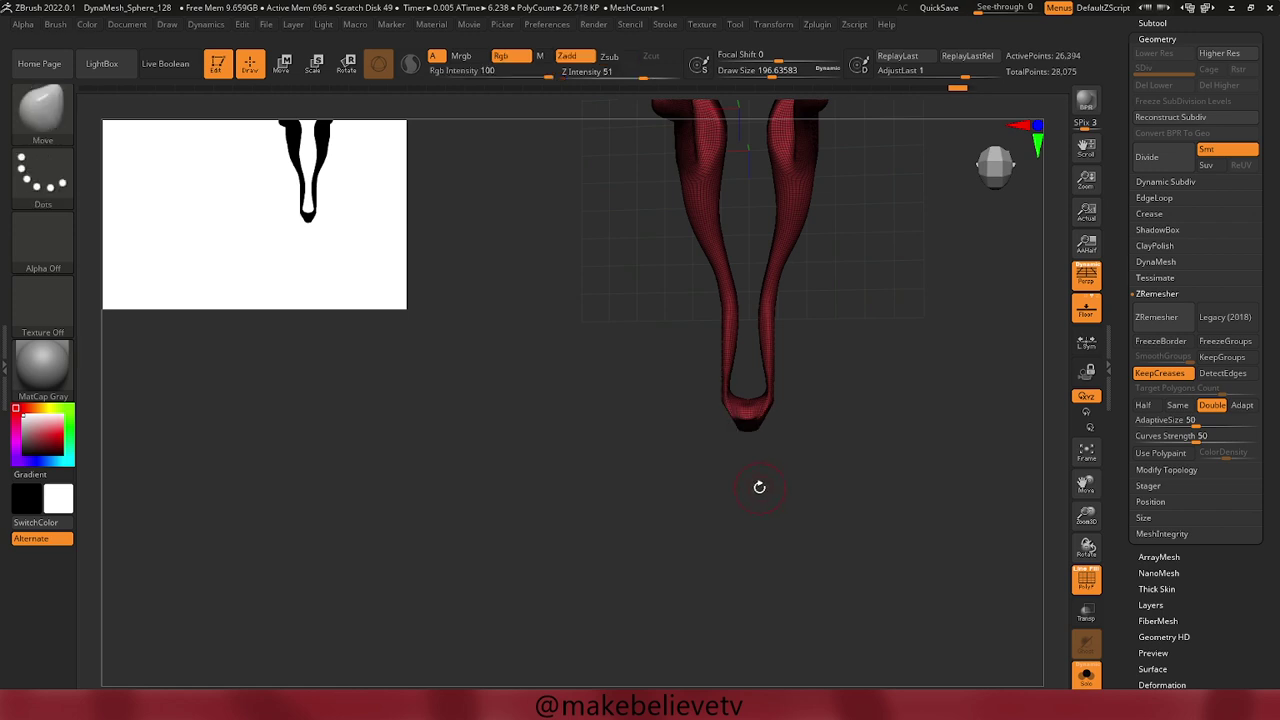
{"action": "key", "text": "ctrl"}
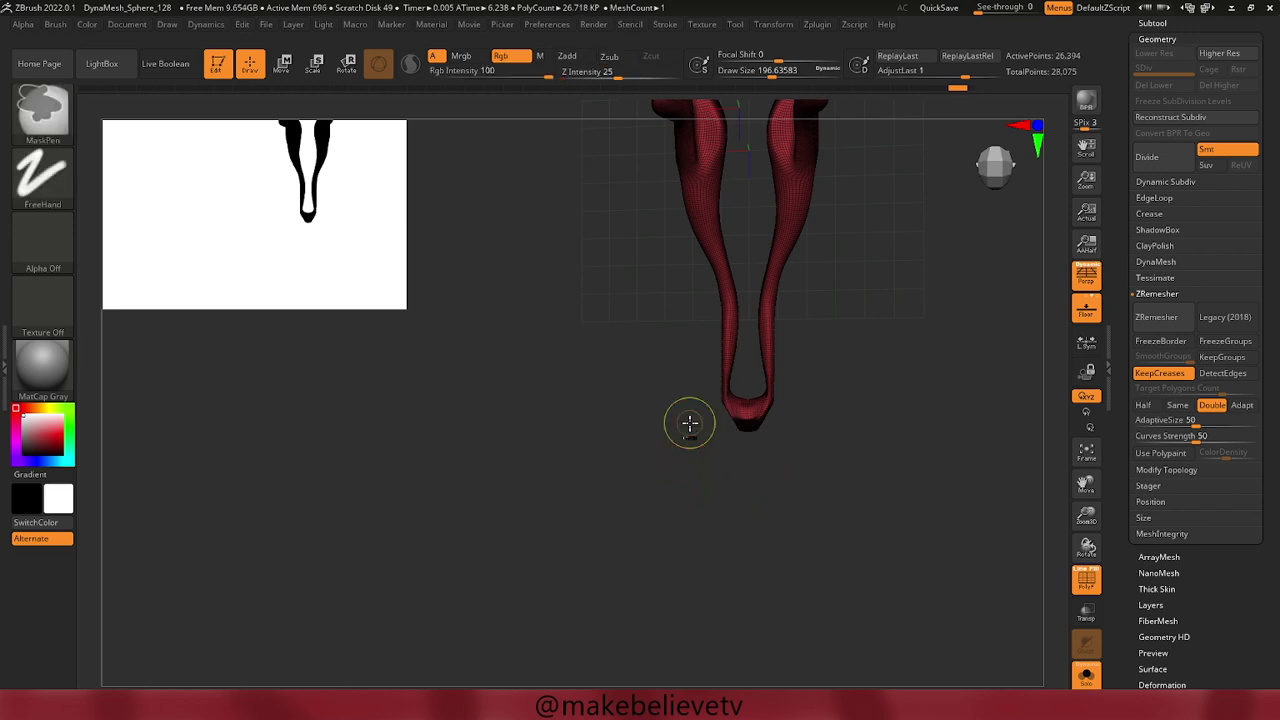
{"action": "left_click_drag", "start_coordinate": [690, 422], "coordinate": [855, 420], "text": "ctrl+shift"}
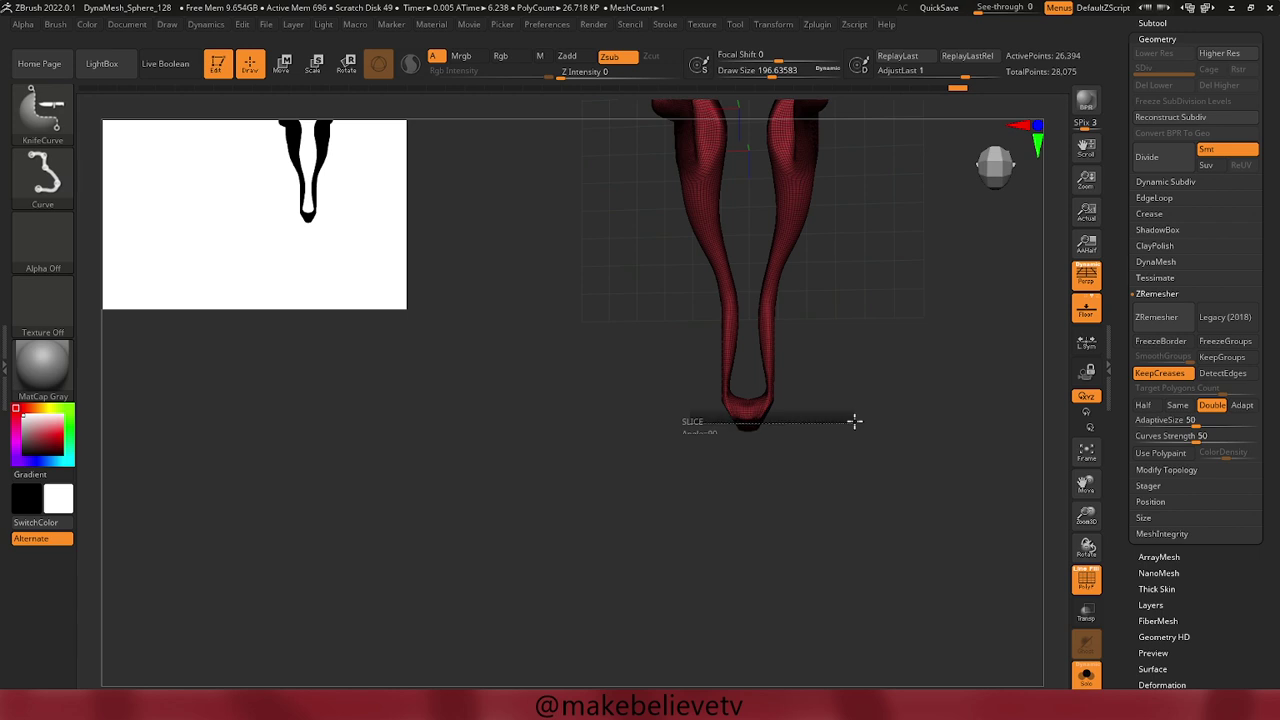
{"action": "left_click_drag", "start_coordinate": [855, 420], "coordinate": [853, 420], "text": "ctrl+shift"}
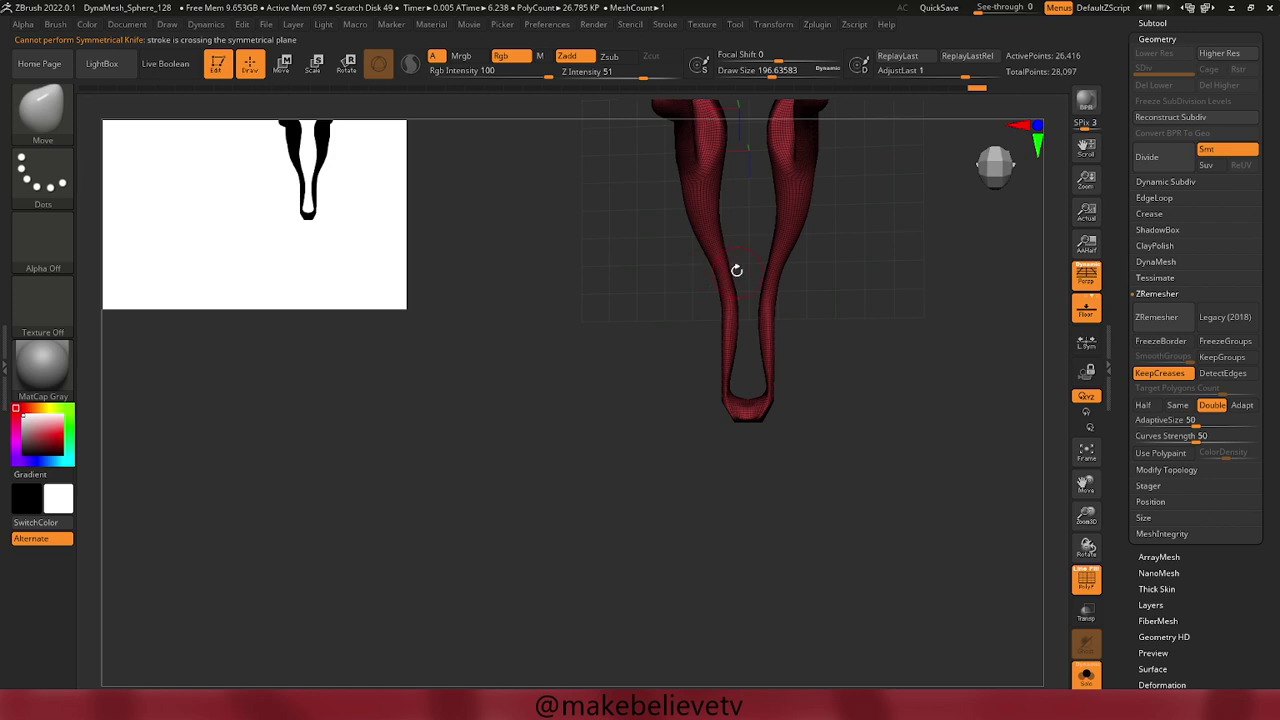
Slice between the legs with a redrawn curved knife line, leaving 24,204 points.
{"action": "mouse_move", "coordinate": [737, 268]}
{"action": "left_mouse_down", "text": "ctrl+shift"}
{"action": "mouse_move", "coordinate": [724, 385]}
{"action": "mouse_move", "coordinate": [734, 355]}
{"action": "mouse_move", "coordinate": [721, 371]}
{"action": "mouse_move", "coordinate": [737, 382]}
{"action": "left_mouse_up", "text": "ctrl+shift"}
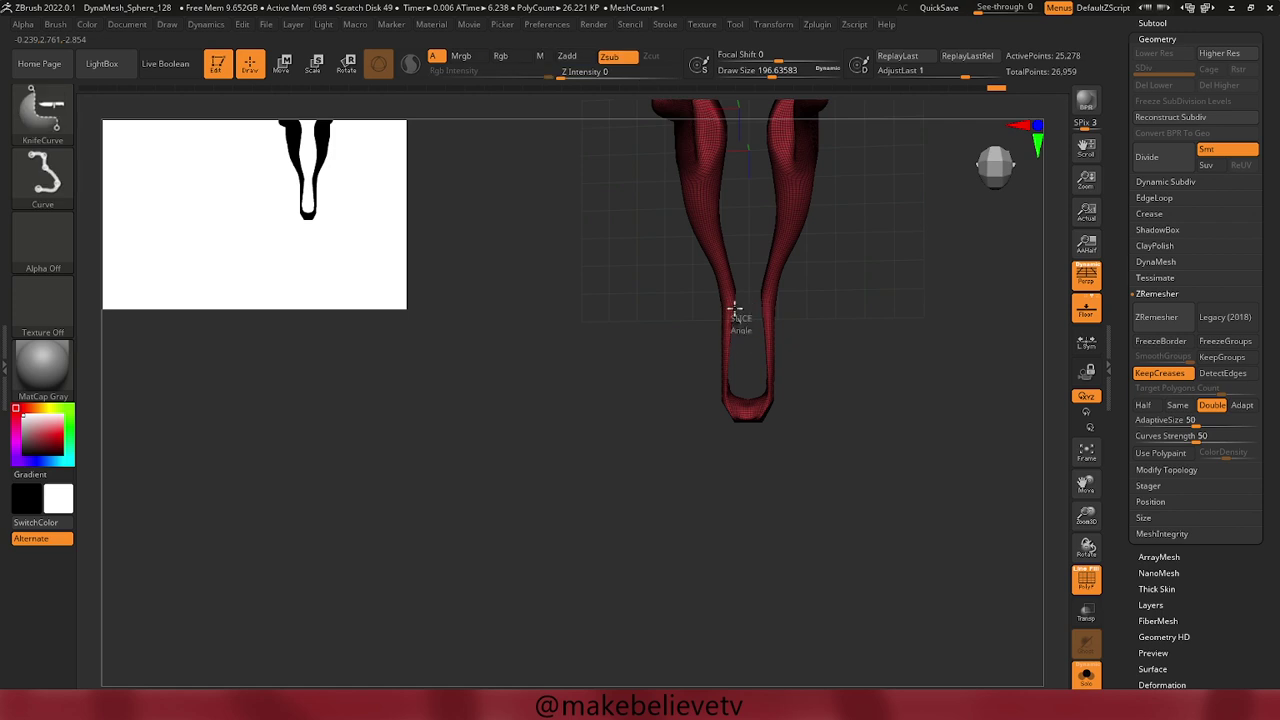
{"action": "left_click_drag", "start_coordinate": [741, 322], "coordinate": [703, 190], "text": "ctrl+shift"}
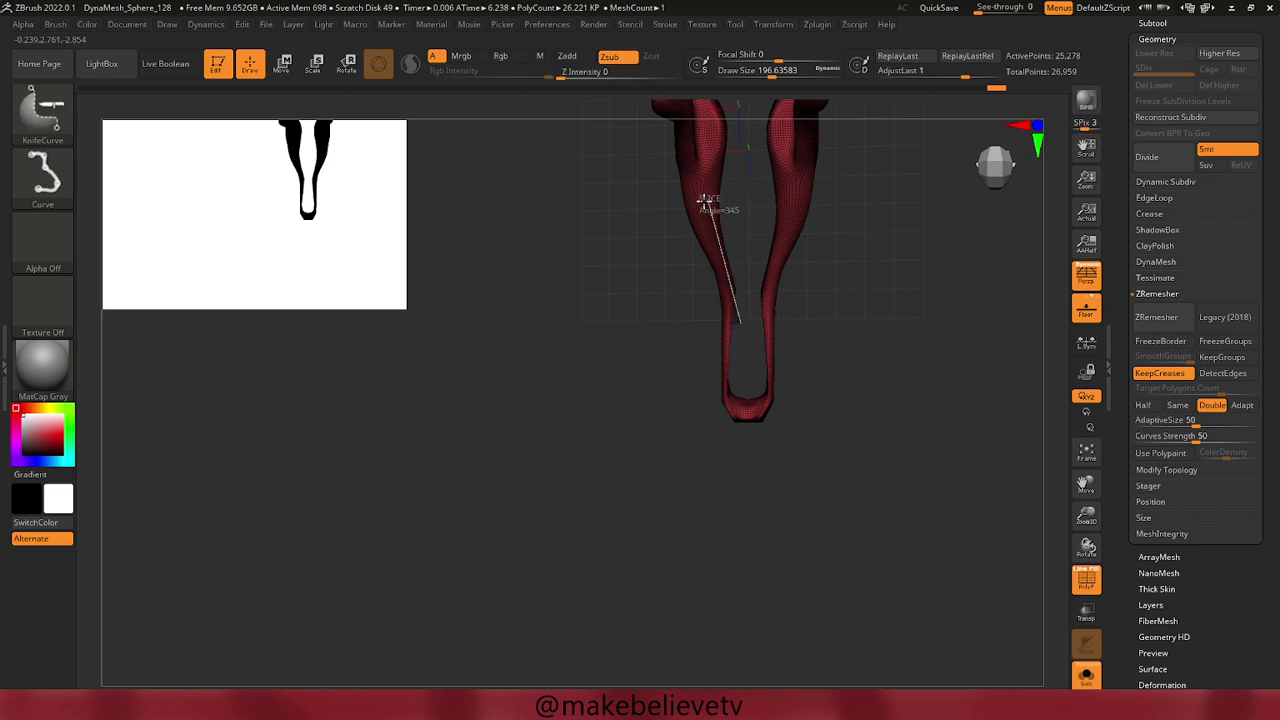
{"action": "left_click_drag", "start_coordinate": [703, 190], "coordinate": [731, 172], "text": "ctrl+shift"}
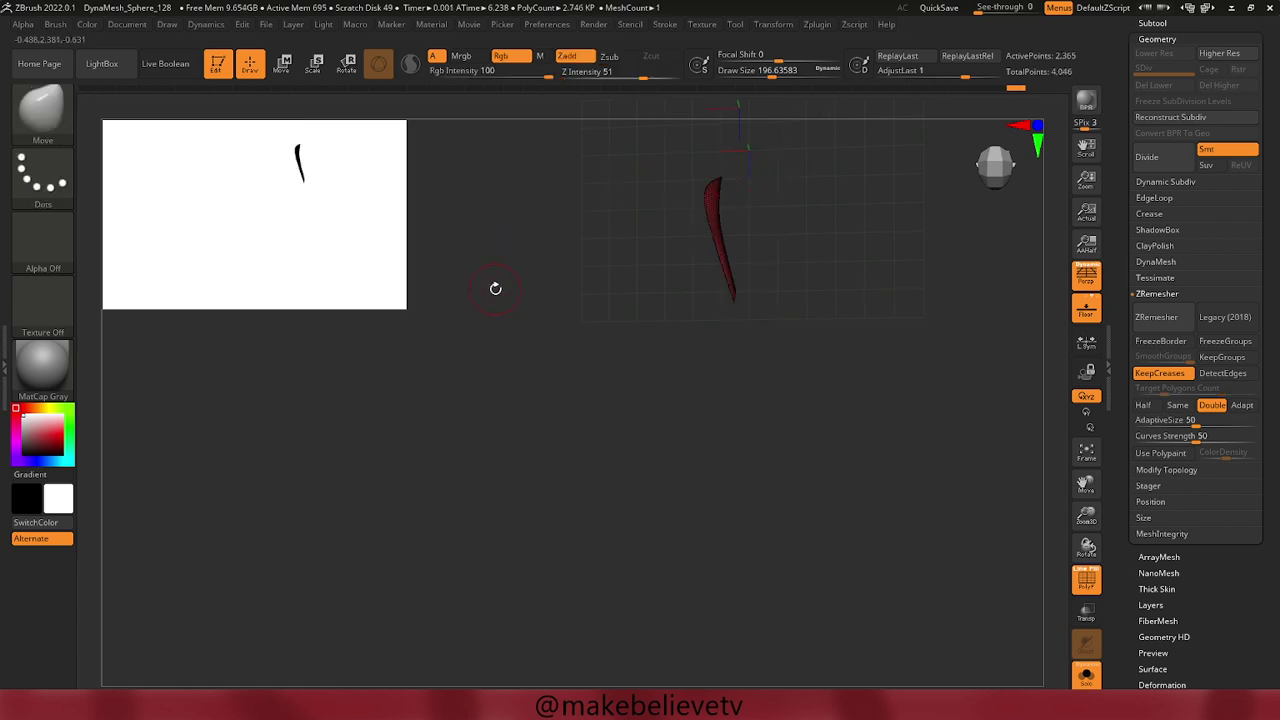
{"action": "key", "text": "ctrl+z"}
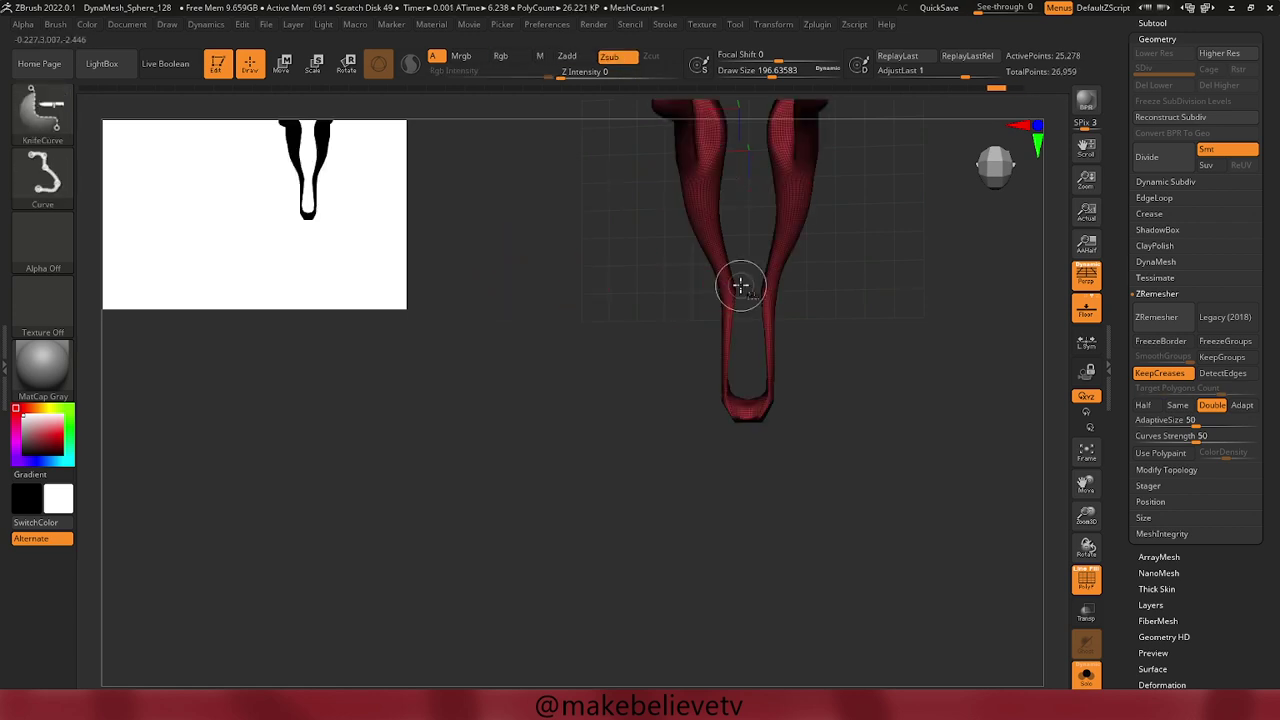
{"action": "mouse_move", "coordinate": [740, 302]}
{"action": "left_mouse_down", "text": "ctrl+shift"}
{"action": "mouse_move", "coordinate": [703, 205]}
{"action": "mouse_move", "coordinate": [743, 137]}
{"action": "left_mouse_up", "text": "ctrl+shift"}
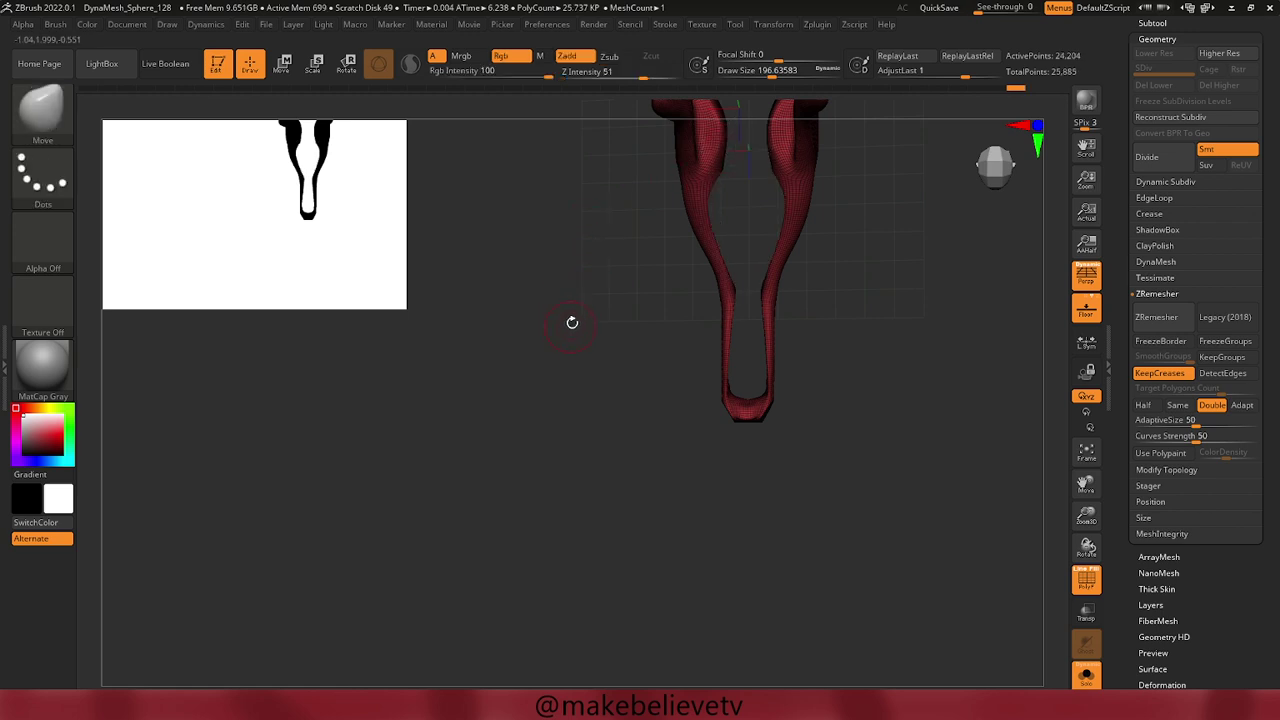
{"action": "mouse_move", "coordinate": [572, 322]}
{"action": "left_mouse_down"}
{"action": "mouse_move", "coordinate": [580, 383]}
{"action": "mouse_move", "coordinate": [677, 363]}
{"action": "mouse_move", "coordinate": [602, 342]}
{"action": "mouse_move", "coordinate": [586, 303]}
{"action": "mouse_move", "coordinate": [554, 351]}
{"action": "mouse_move", "coordinate": [574, 226]}
{"action": "mouse_move", "coordinate": [640, 247]}
{"action": "mouse_move", "coordinate": [546, 331]}
{"action": "mouse_move", "coordinate": [571, 297]}
{"action": "mouse_move", "coordinate": [580, 358]}
{"action": "left_mouse_up"}
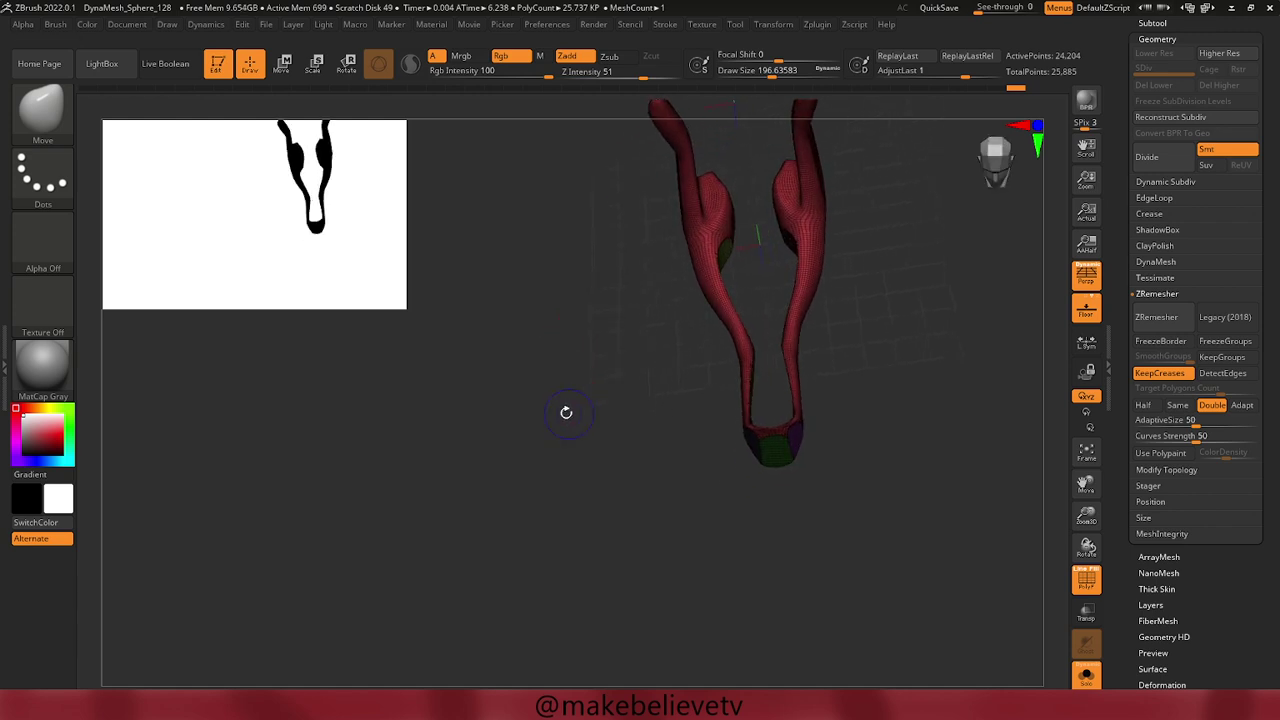
ZRemesh the trimmed red legs with DetectEdges on, yielding an even 48,574-point mesh.
{"action": "mouse_move", "coordinate": [566, 412]}
{"action": "left_mouse_down"}
{"action": "mouse_move", "coordinate": [600, 397]}
{"action": "mouse_move", "coordinate": [600, 414]}
{"action": "mouse_move", "coordinate": [585, 268]}
{"action": "mouse_move", "coordinate": [586, 291]}
{"action": "left_mouse_up"}
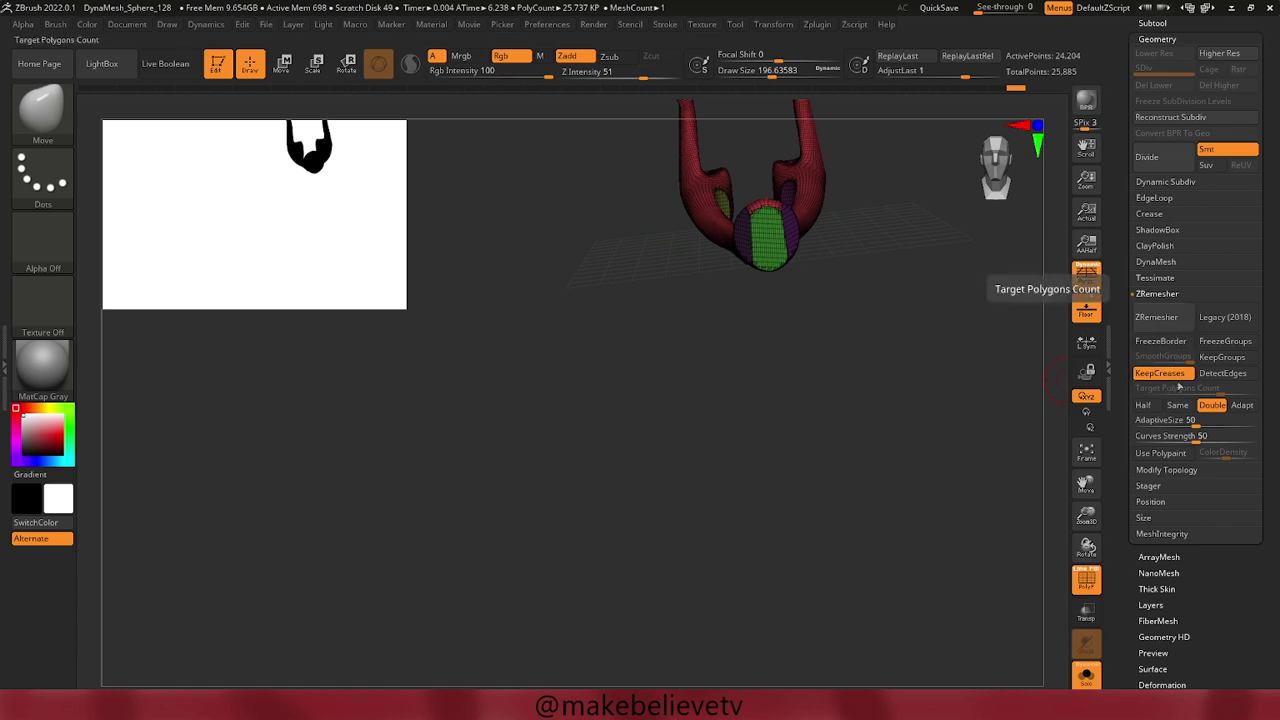
{"action": "left_click", "coordinate": [1219, 376]}
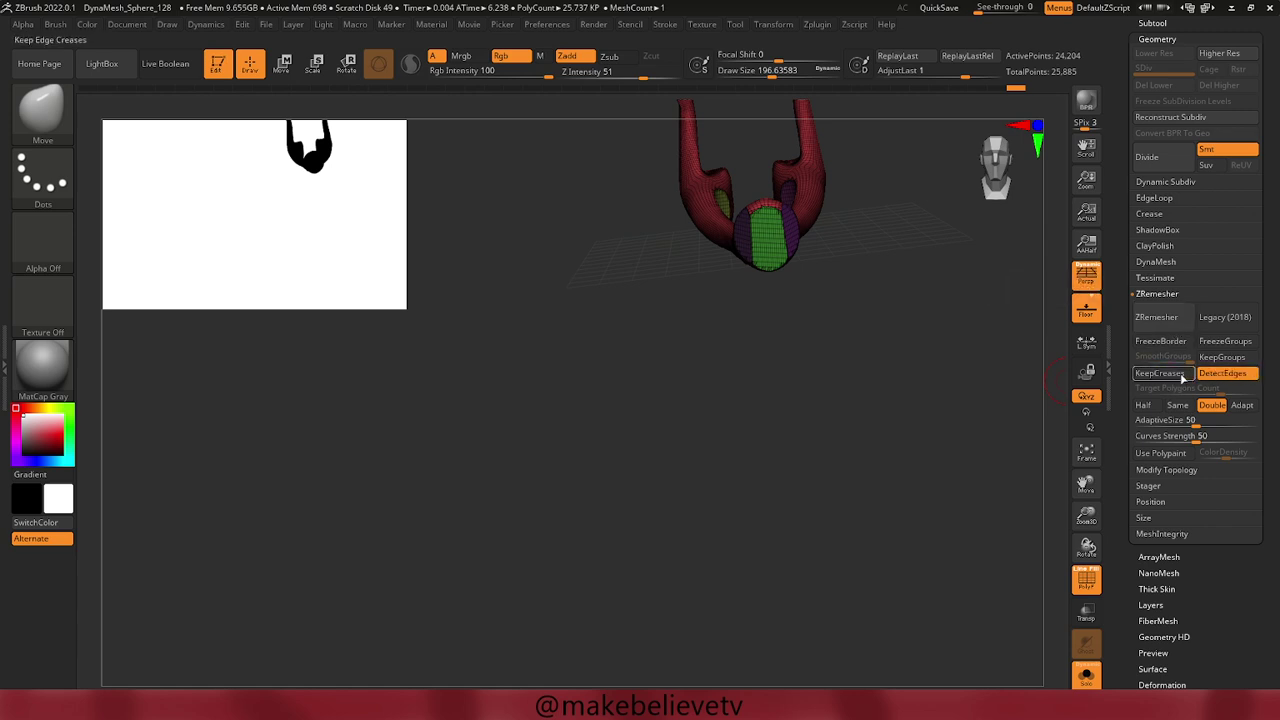
{"action": "left_click", "coordinate": [1177, 321]}
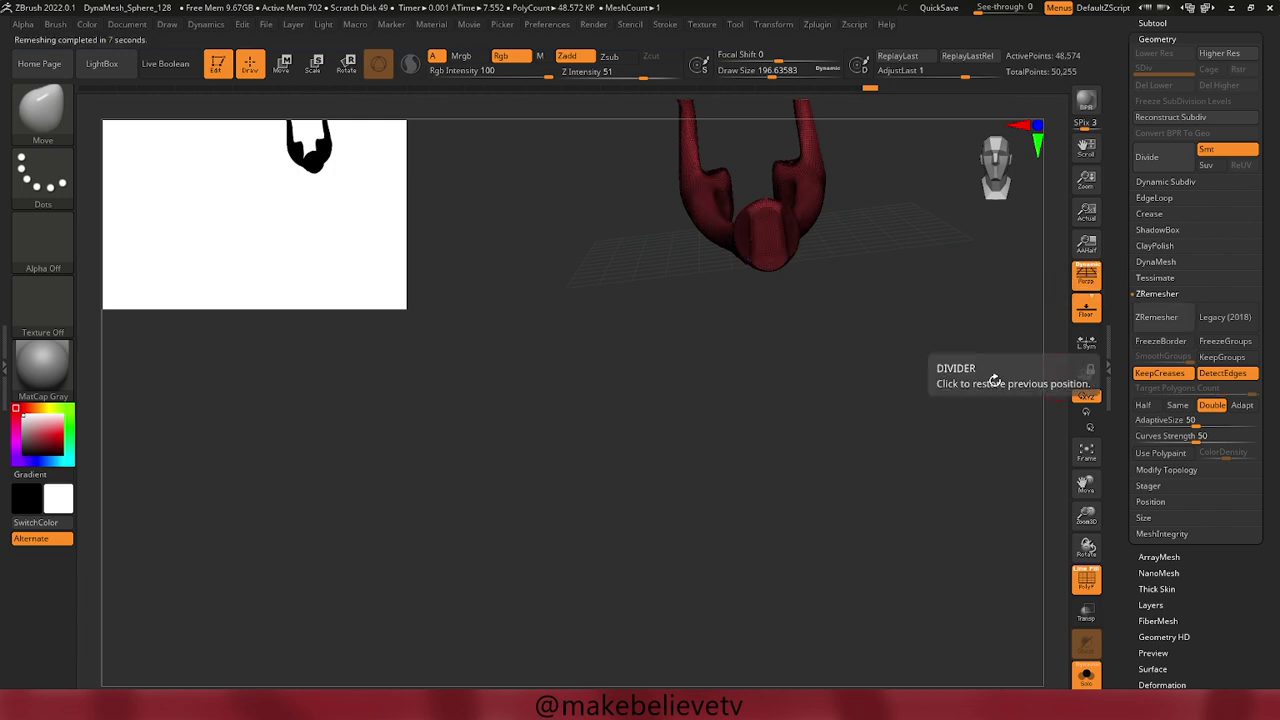
{"action": "mouse_move", "coordinate": [797, 369]}
{"action": "left_mouse_down"}
{"action": "mouse_move", "coordinate": [847, 426]}
{"action": "mouse_move", "coordinate": [846, 389]}
{"action": "mouse_move", "coordinate": [786, 417]}
{"action": "left_mouse_up"}
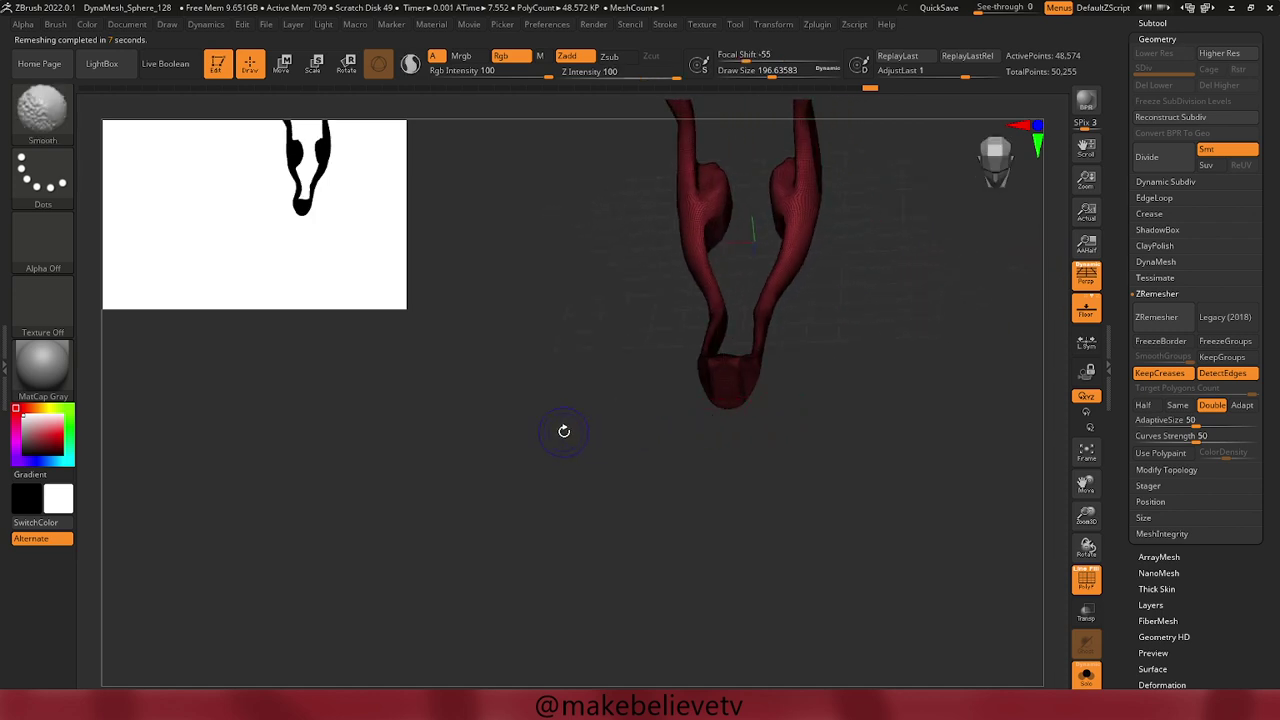
{"action": "left_click_drag", "start_coordinate": [563, 429], "coordinate": [634, 429]}
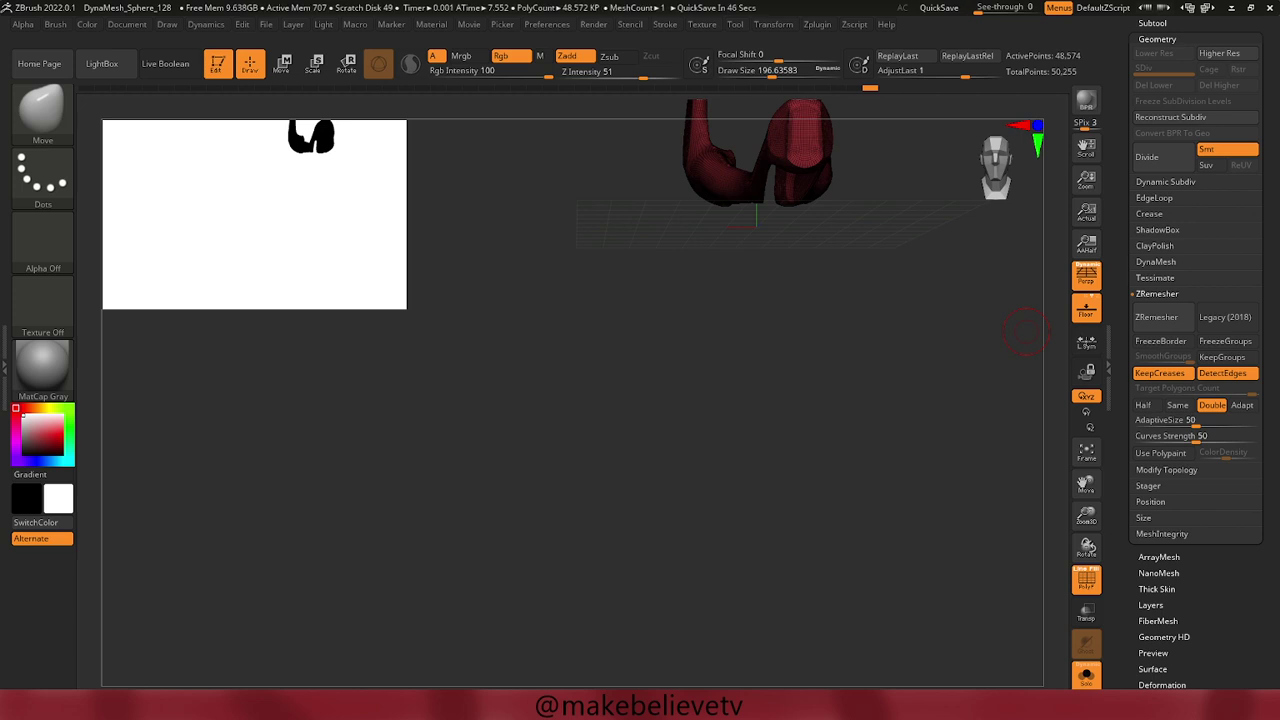
{"action": "mouse_move", "coordinate": [606, 414]}
{"action": "left_mouse_down"}
{"action": "mouse_move", "coordinate": [580, 491]}
{"action": "mouse_move", "coordinate": [543, 523]}
{"action": "mouse_move", "coordinate": [612, 472]}
{"action": "left_mouse_up"}
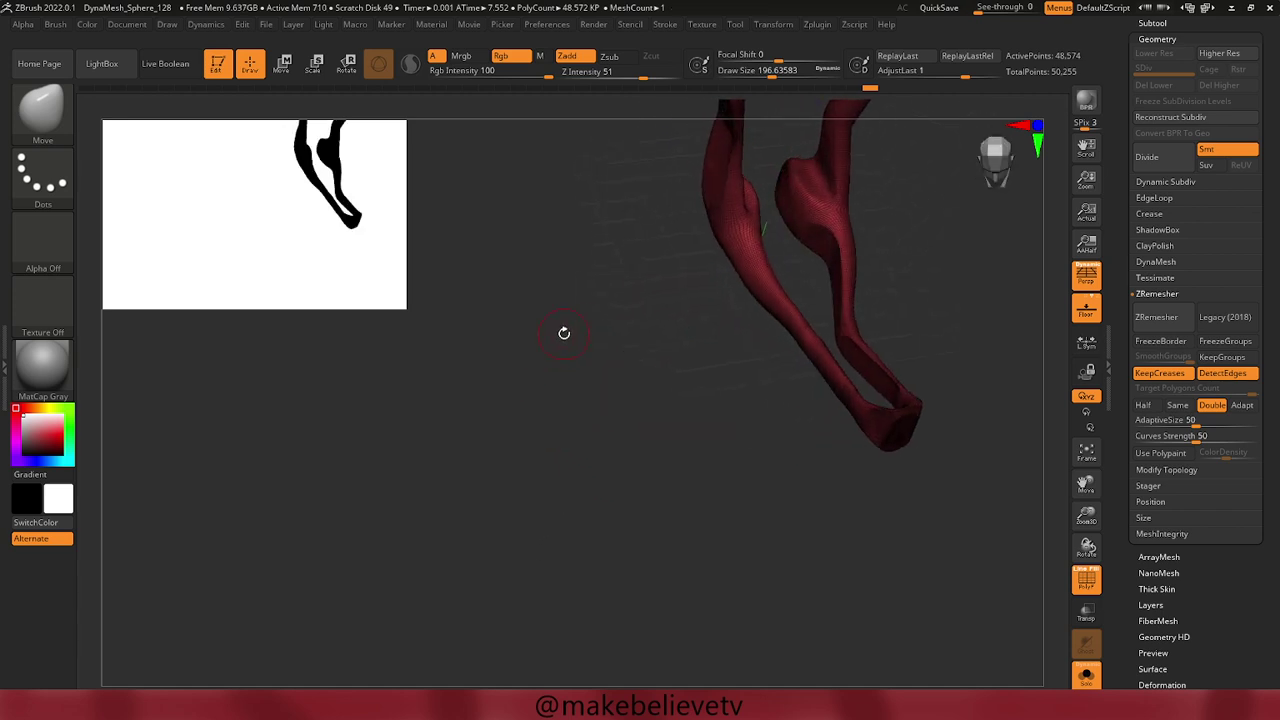
{"action": "mouse_move", "coordinate": [559, 420]}
{"action": "left_mouse_down"}
{"action": "mouse_move", "coordinate": [543, 403]}
{"action": "mouse_move", "coordinate": [503, 509]}
{"action": "mouse_move", "coordinate": [329, 523]}
{"action": "mouse_move", "coordinate": [366, 480]}
{"action": "mouse_move", "coordinate": [361, 327]}
{"action": "mouse_move", "coordinate": [349, 364]}
{"action": "left_mouse_up"}
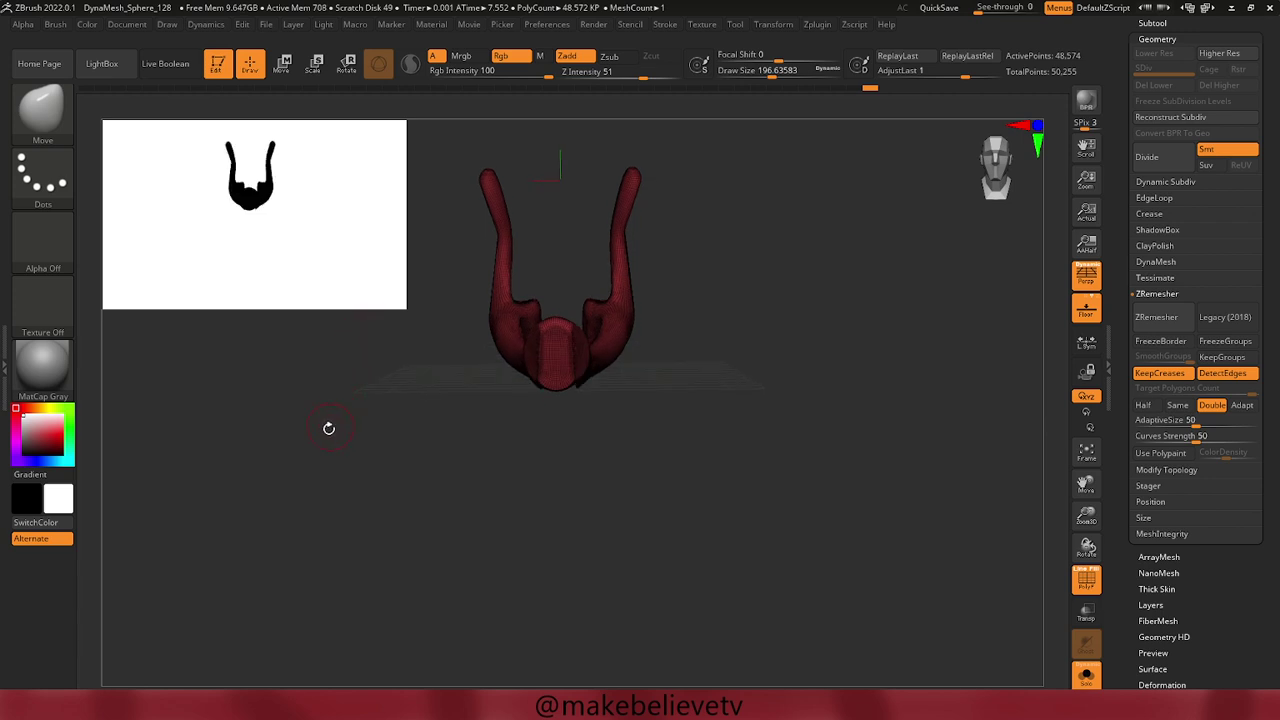
{"action": "mouse_move", "coordinate": [328, 428]}
{"action": "left_mouse_down"}
{"action": "mouse_move", "coordinate": [366, 534]}
{"action": "mouse_move", "coordinate": [429, 608]}
{"action": "mouse_move", "coordinate": [413, 527]}
{"action": "left_mouse_up"}
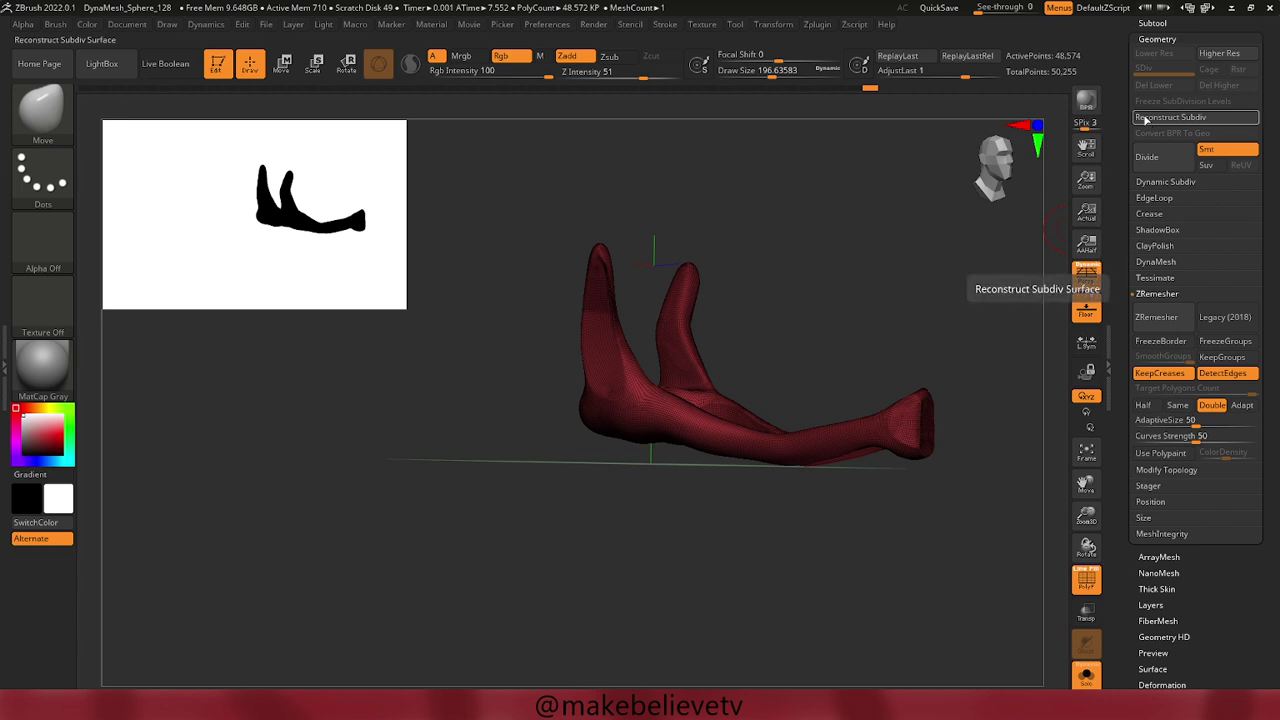
{"action": "scroll", "coordinate": [1117, 177], "scroll_direction": "up", "scroll_amount": 3}
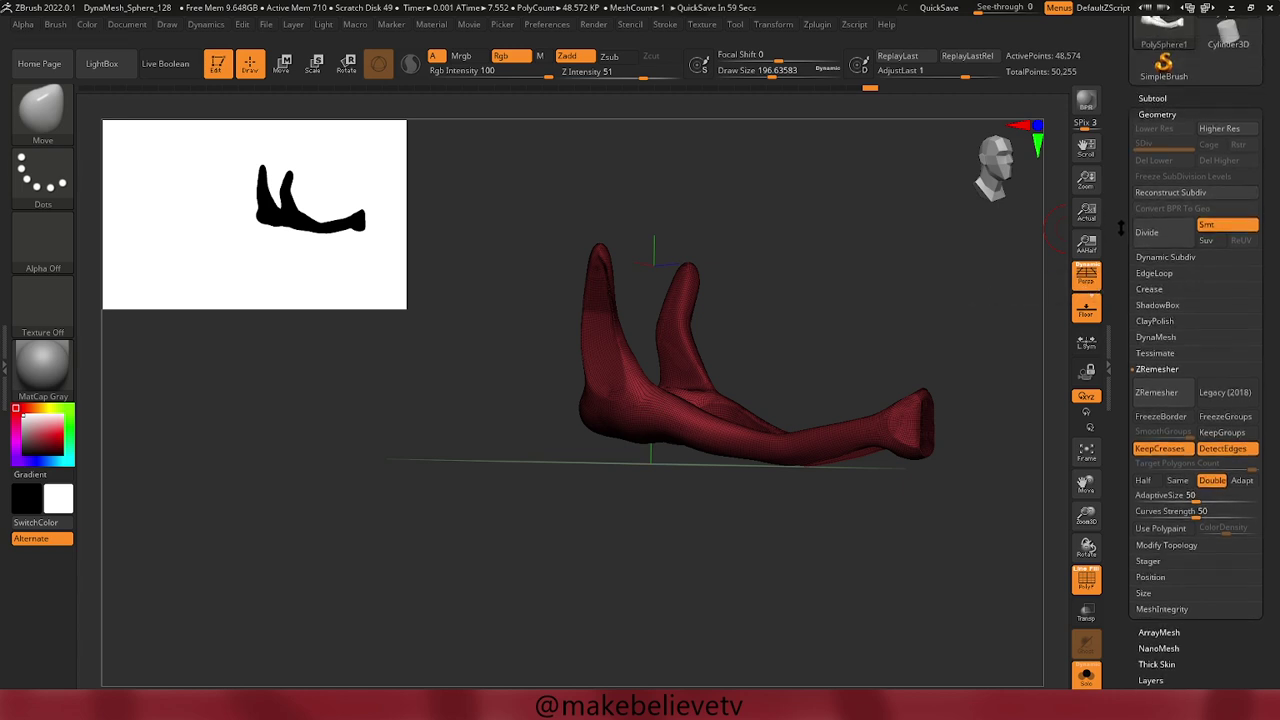
Turn Solo off in the Subtool list so the grey head reappears above the legs.
{"action": "left_click", "coordinate": [1158, 98]}
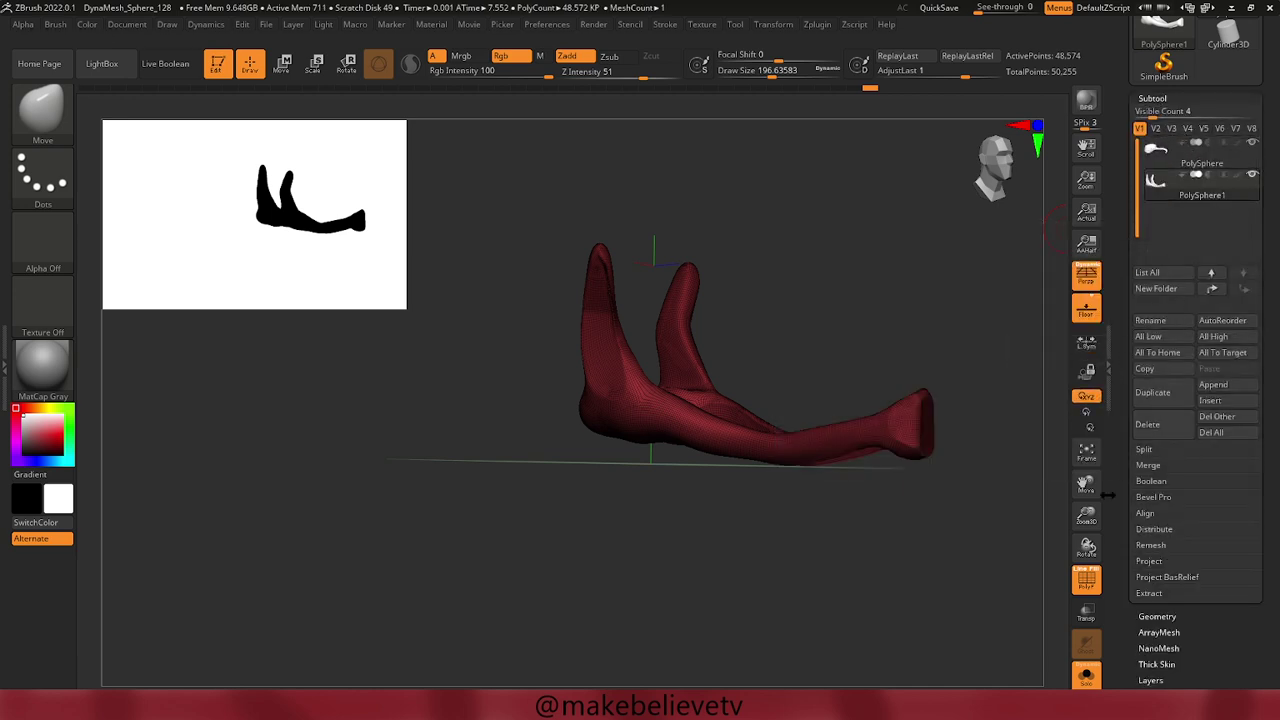
{"action": "left_click", "coordinate": [1085, 676]}
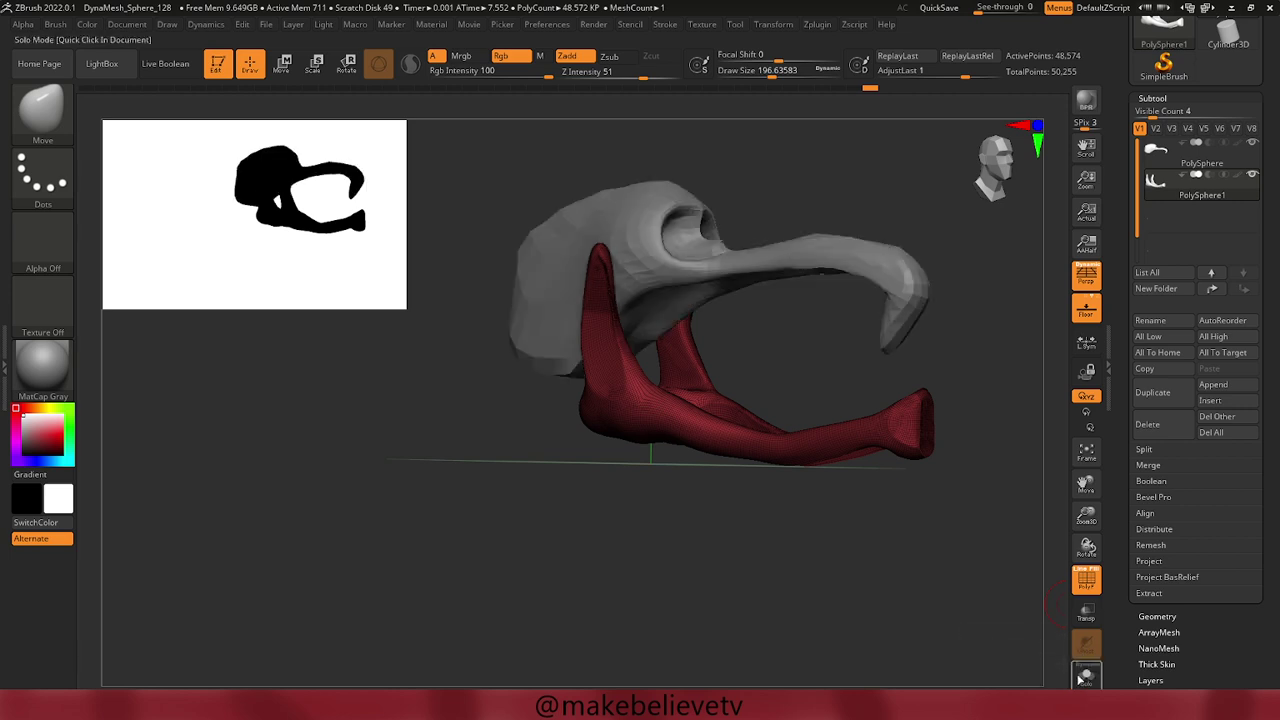
{"action": "mouse_move", "coordinate": [843, 600]}
{"action": "left_mouse_down"}
{"action": "mouse_move", "coordinate": [802, 576]}
{"action": "mouse_move", "coordinate": [840, 580]}
{"action": "mouse_move", "coordinate": [853, 609]}
{"action": "mouse_move", "coordinate": [867, 608]}
{"action": "mouse_move", "coordinate": [817, 640]}
{"action": "mouse_move", "coordinate": [849, 580]}
{"action": "mouse_move", "coordinate": [826, 560]}
{"action": "mouse_move", "coordinate": [820, 574]}
{"action": "mouse_move", "coordinate": [820, 533]}
{"action": "mouse_move", "coordinate": [766, 489]}
{"action": "mouse_move", "coordinate": [749, 577]}
{"action": "mouse_move", "coordinate": [865, 613]}
{"action": "mouse_move", "coordinate": [820, 651]}
{"action": "left_mouse_up"}
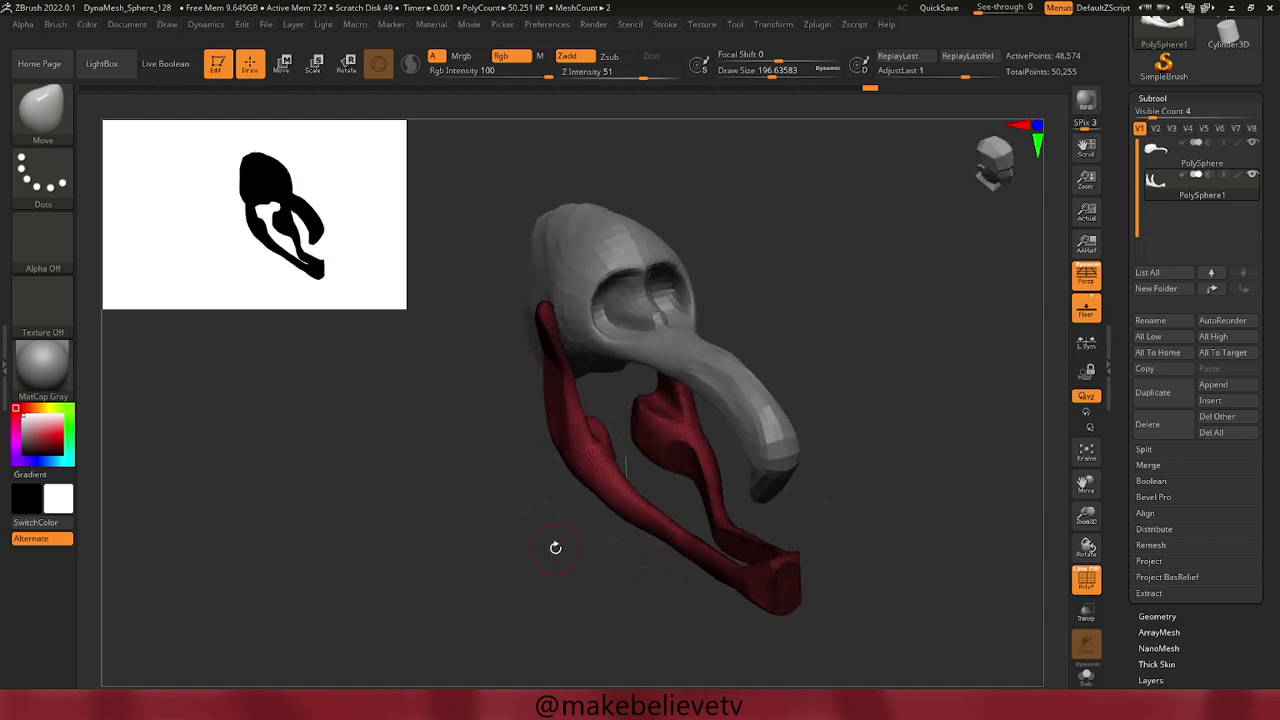
{"action": "mouse_move", "coordinate": [477, 520]}
{"action": "left_mouse_down"}
{"action": "mouse_move", "coordinate": [471, 489]}
{"action": "mouse_move", "coordinate": [551, 563]}
{"action": "mouse_move", "coordinate": [319, 616]}
{"action": "mouse_move", "coordinate": [403, 449]}
{"action": "mouse_move", "coordinate": [397, 346]}
{"action": "mouse_move", "coordinate": [466, 455]}
{"action": "mouse_move", "coordinate": [486, 451]}
{"action": "left_mouse_up"}
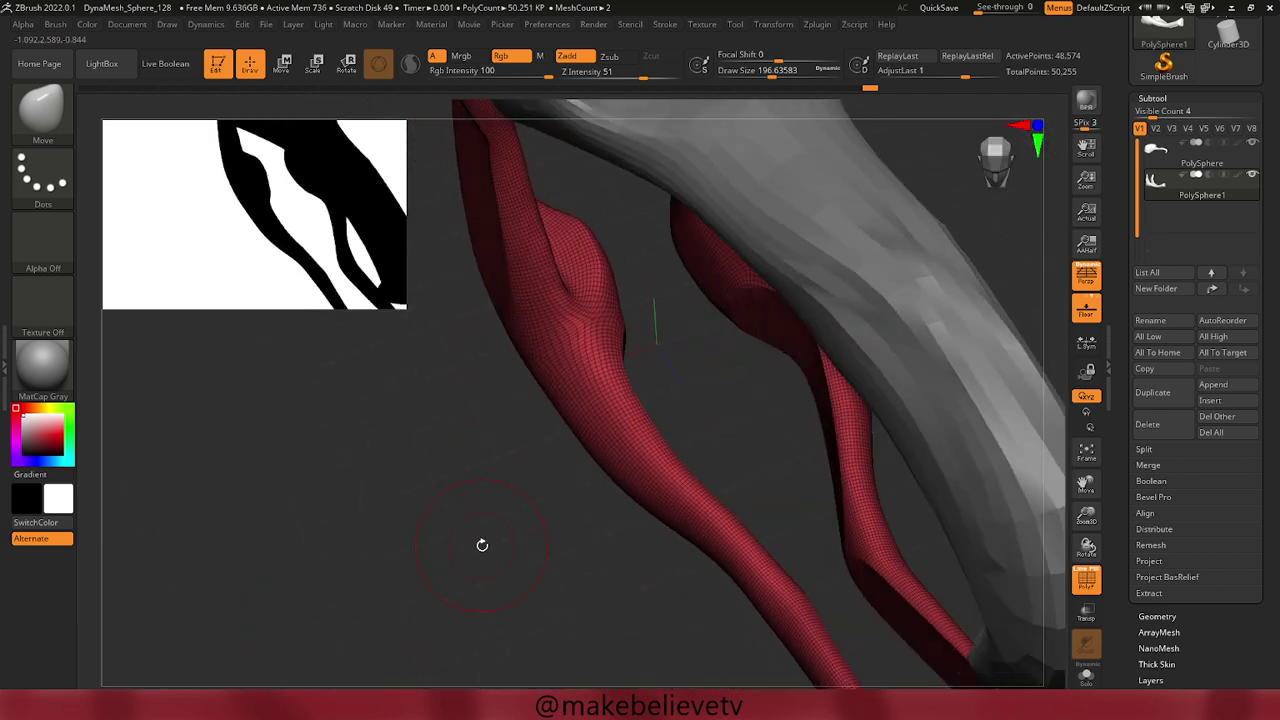
{"action": "mouse_move", "coordinate": [480, 543]}
{"action": "left_mouse_down"}
{"action": "mouse_move", "coordinate": [514, 395]}
{"action": "mouse_move", "coordinate": [551, 451]}
{"action": "mouse_move", "coordinate": [511, 337]}
{"action": "mouse_move", "coordinate": [527, 401]}
{"action": "mouse_move", "coordinate": [554, 403]}
{"action": "mouse_move", "coordinate": [566, 374]}
{"action": "mouse_move", "coordinate": [546, 429]}
{"action": "left_mouse_up"}
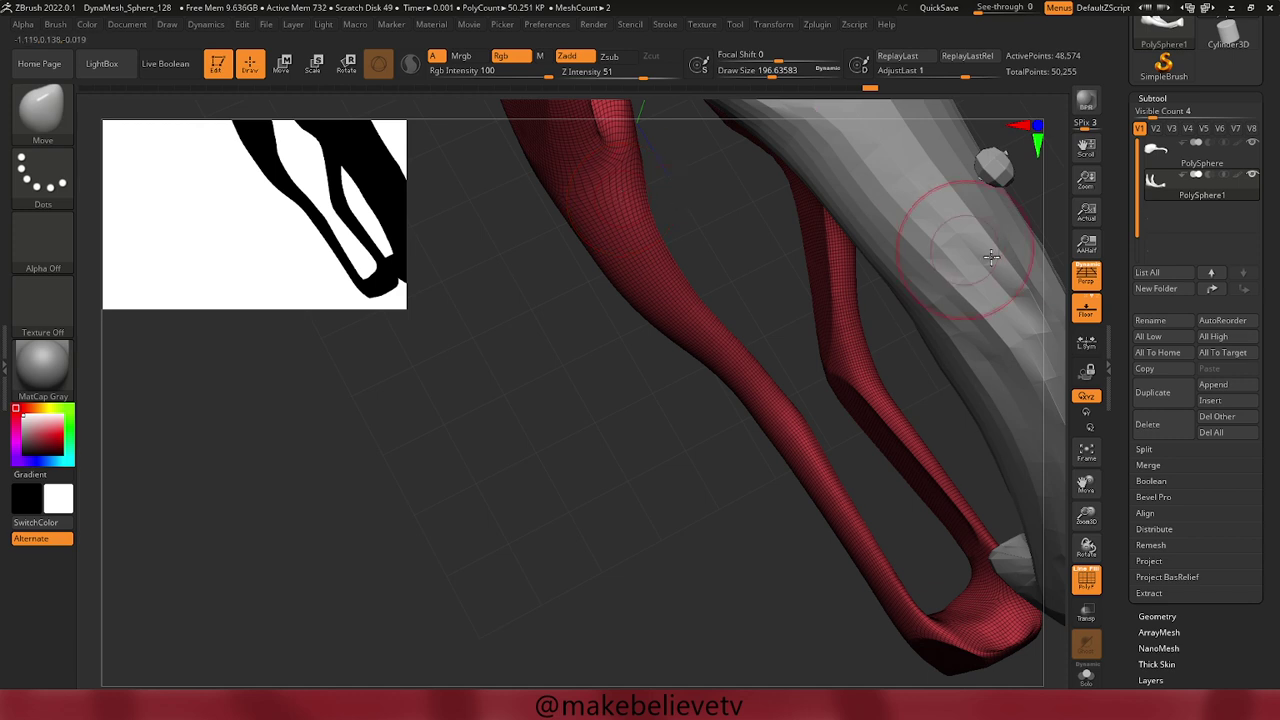
Zoom in on the red legs and settle on a level side view of both meshes.
{"action": "left_click", "coordinate": [1218, 393]}
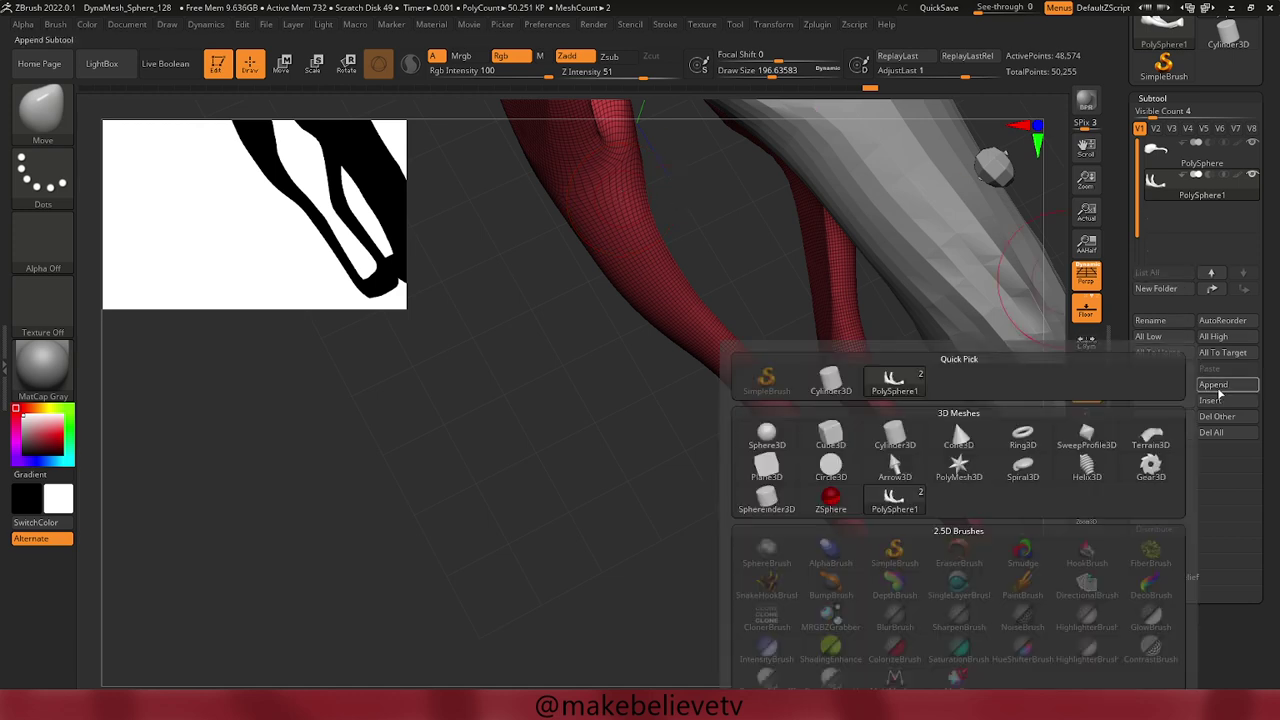
{"action": "mouse_move", "coordinate": [830, 437]}
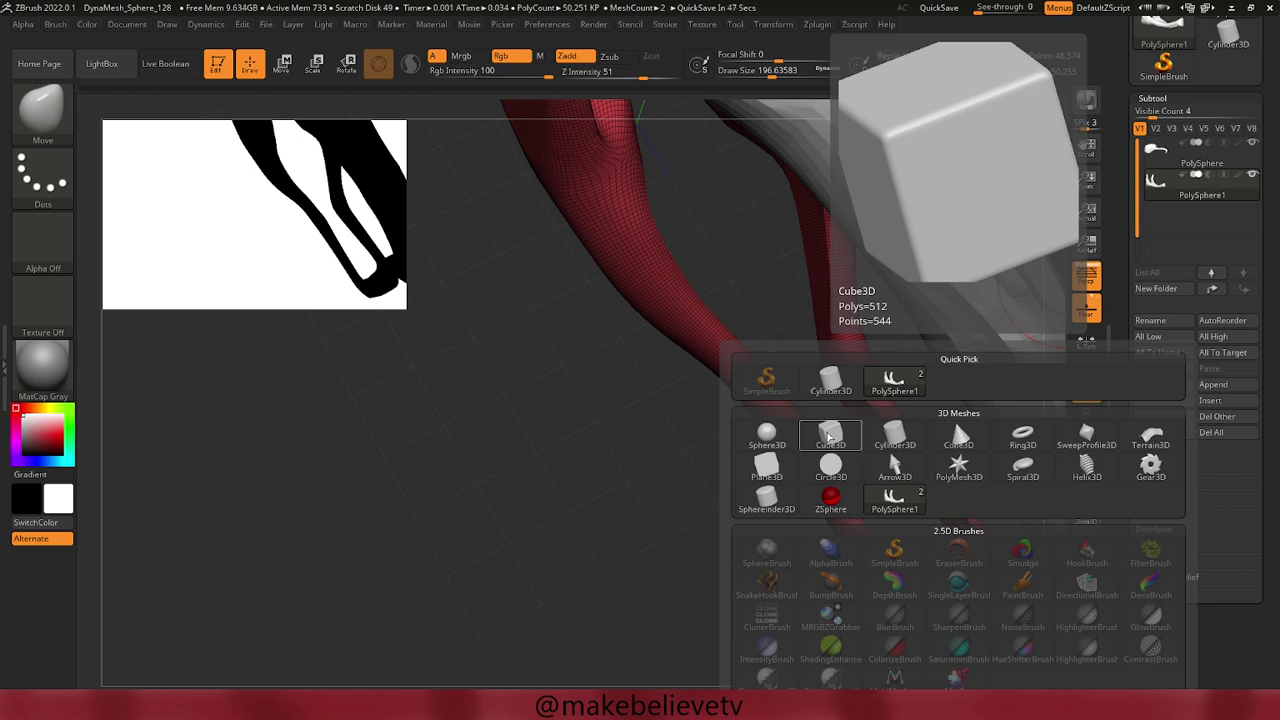
{"action": "left_click_drag", "start_coordinate": [655, 466], "coordinate": [689, 406]}
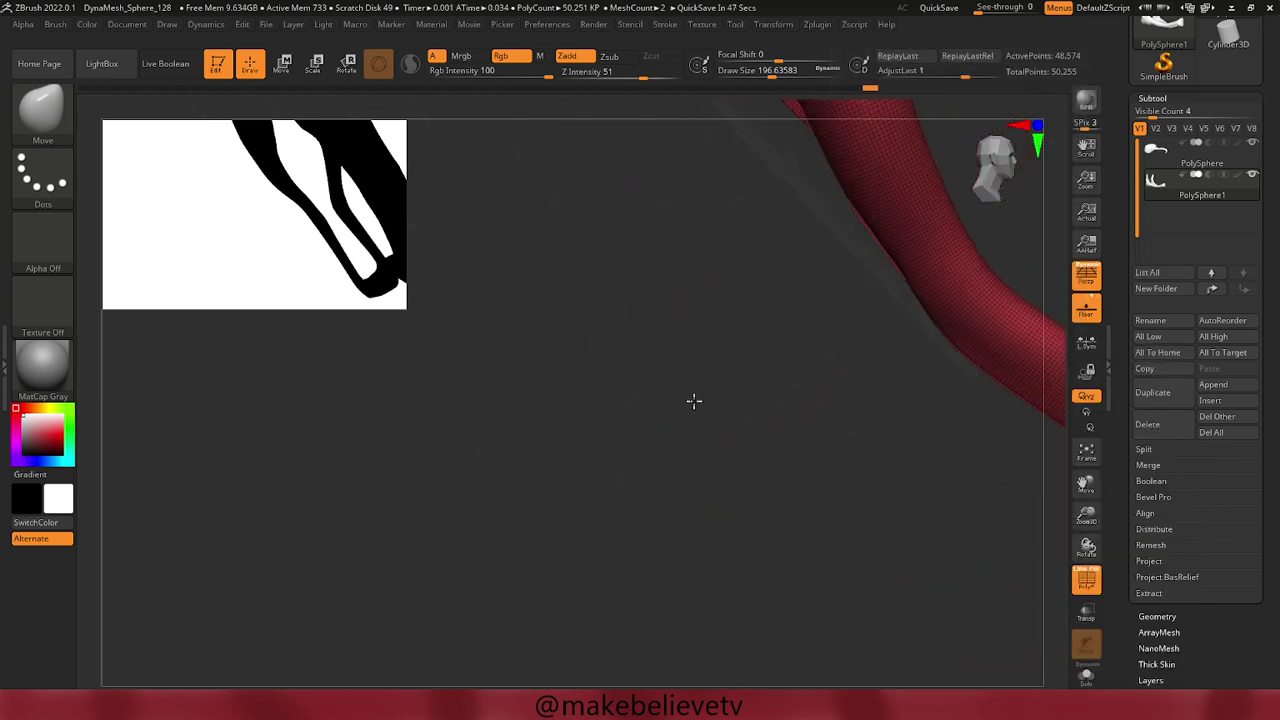
{"action": "mouse_move", "coordinate": [674, 449]}
{"action": "left_mouse_down"}
{"action": "mouse_move", "coordinate": [683, 400]}
{"action": "mouse_move", "coordinate": [649, 309]}
{"action": "mouse_move", "coordinate": [637, 626]}
{"action": "mouse_move", "coordinate": [617, 594]}
{"action": "left_mouse_up"}
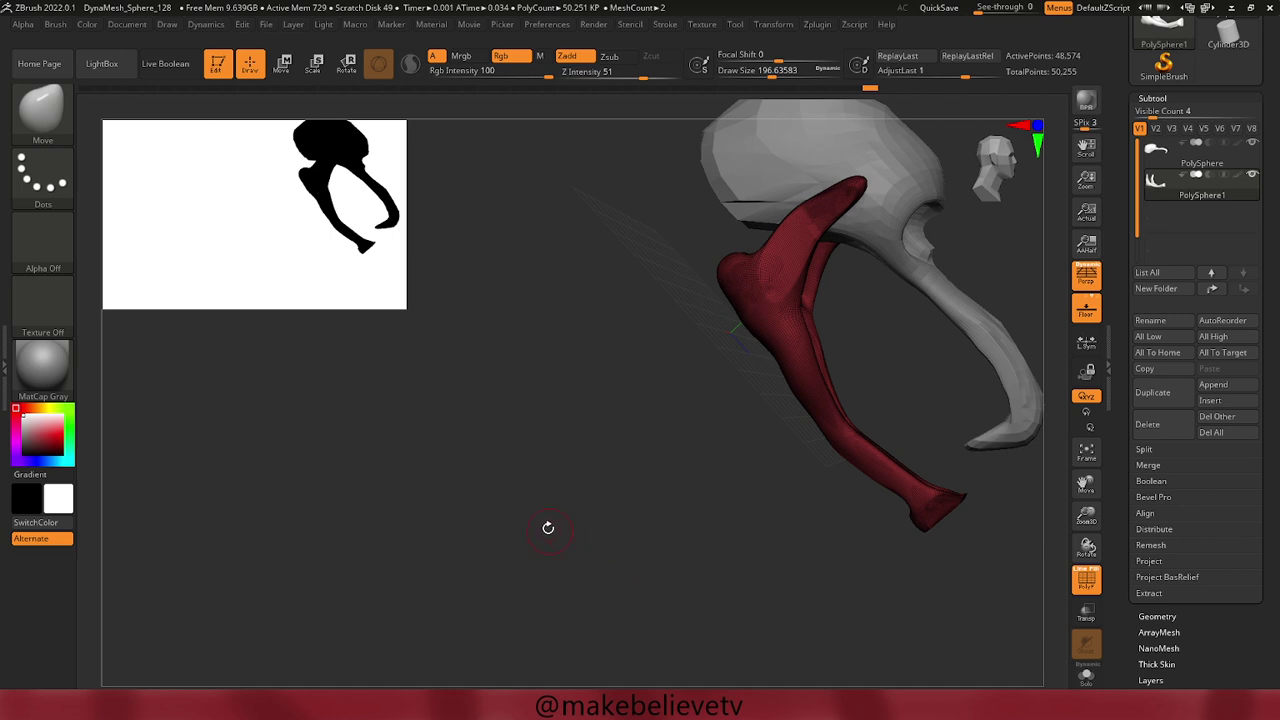
{"action": "mouse_move", "coordinate": [548, 527]}
{"action": "left_mouse_down"}
{"action": "mouse_move", "coordinate": [620, 517]}
{"action": "mouse_move", "coordinate": [643, 480]}
{"action": "mouse_move", "coordinate": [550, 527]}
{"action": "mouse_move", "coordinate": [443, 557]}
{"action": "mouse_move", "coordinate": [523, 606]}
{"action": "left_mouse_up"}
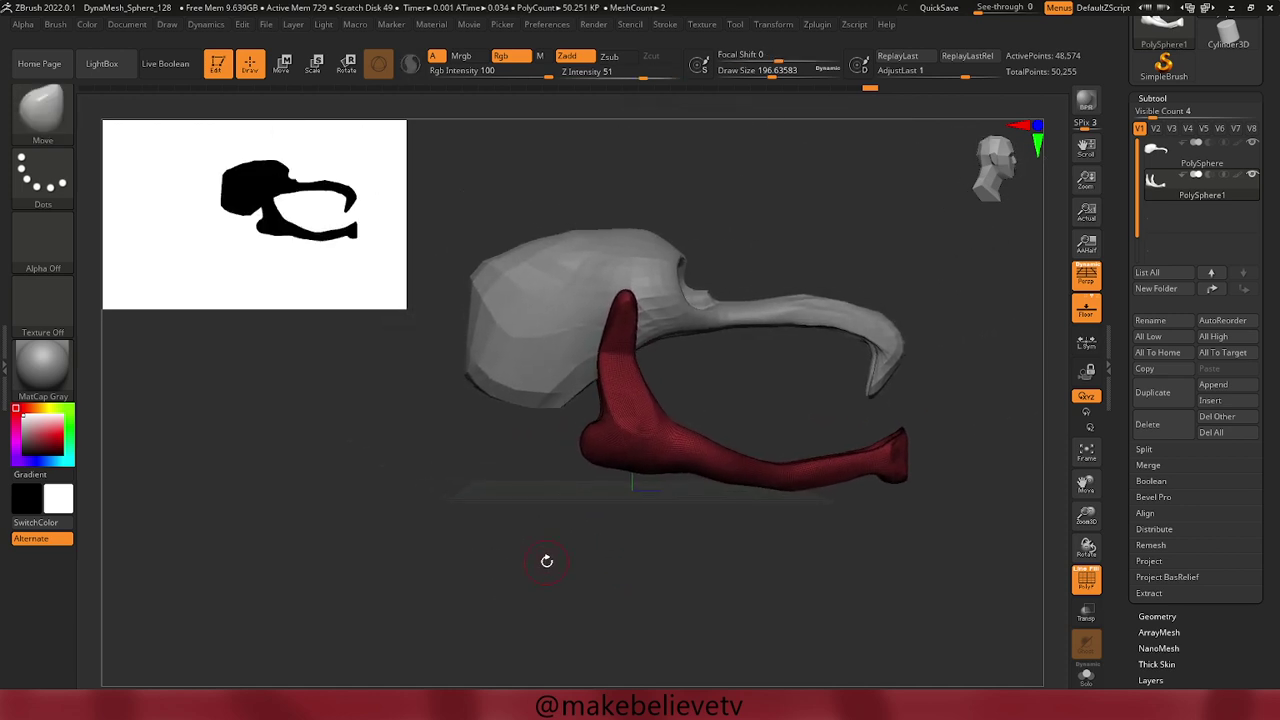
{"action": "left_click_drag", "start_coordinate": [546, 560], "coordinate": [540, 589]}
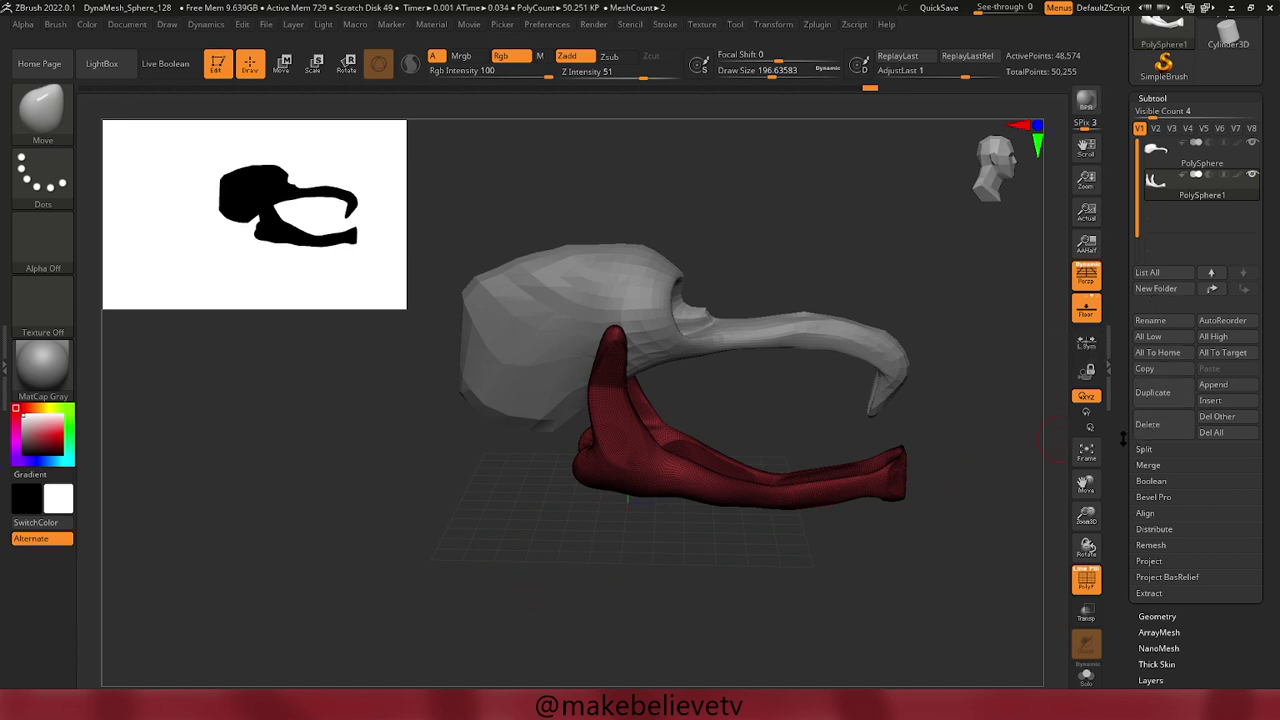
{"action": "left_click_drag", "start_coordinate": [1123, 437], "coordinate": [1115, 316]}
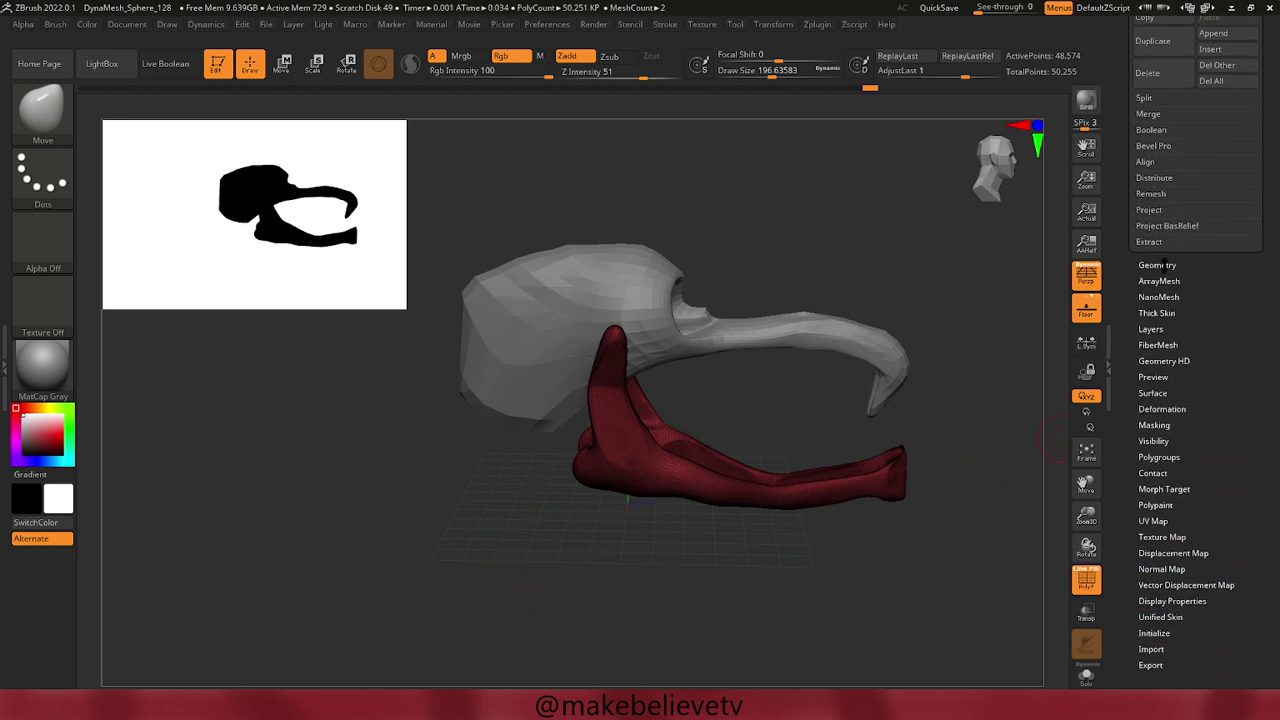
With KeepCreases off and target Half, ZRemesh the legs twice down to 5,412 points.
{"action": "left_click", "coordinate": [1160, 265]}
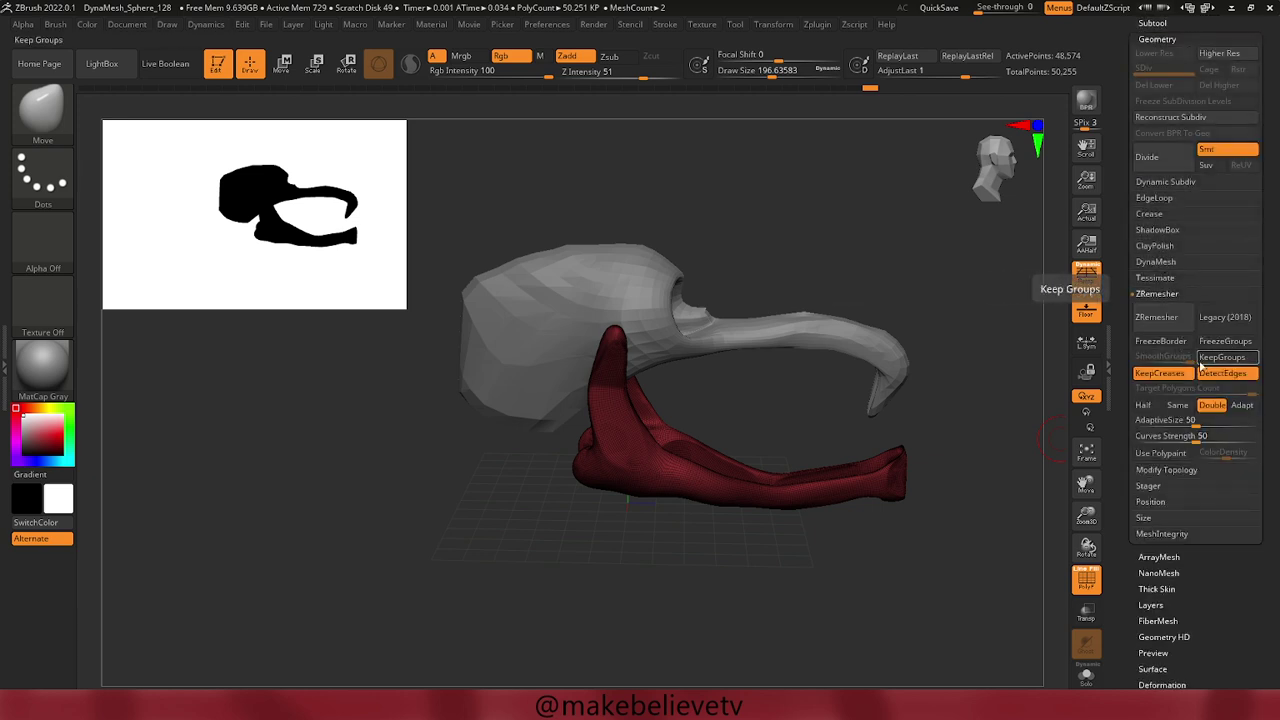
{"action": "left_click", "coordinate": [1174, 377]}
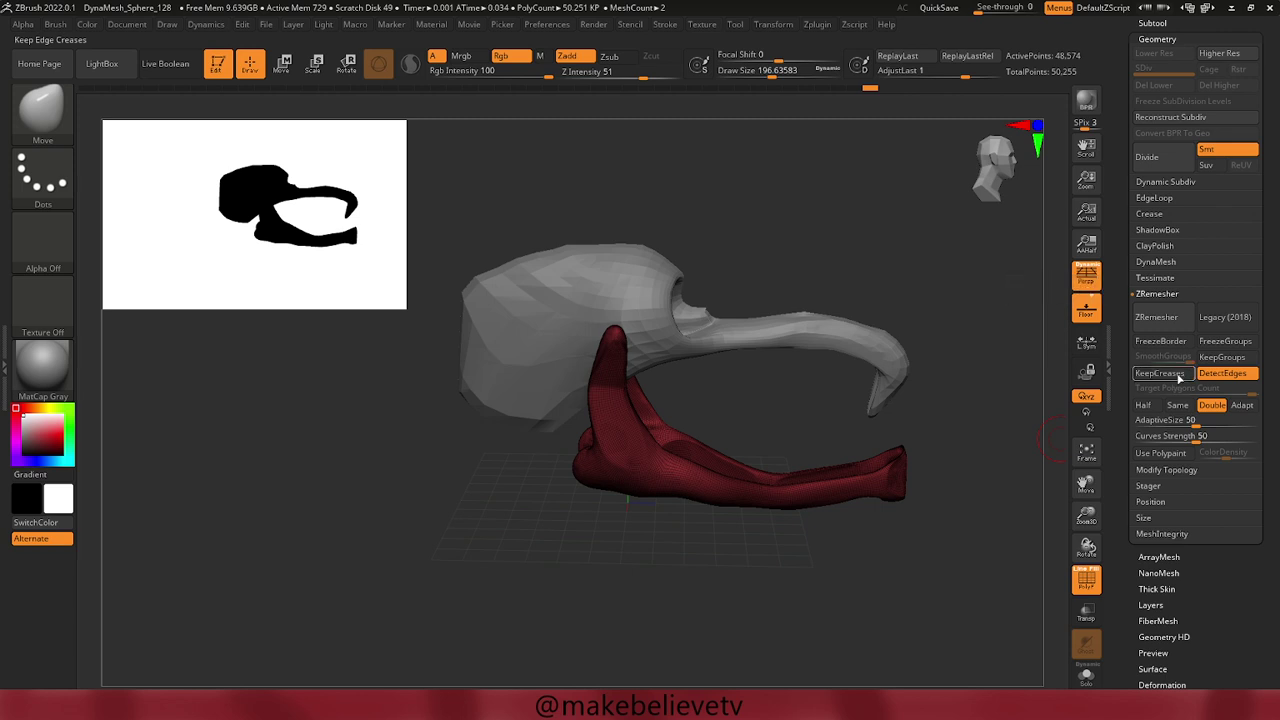
{"action": "left_click", "coordinate": [1143, 405]}
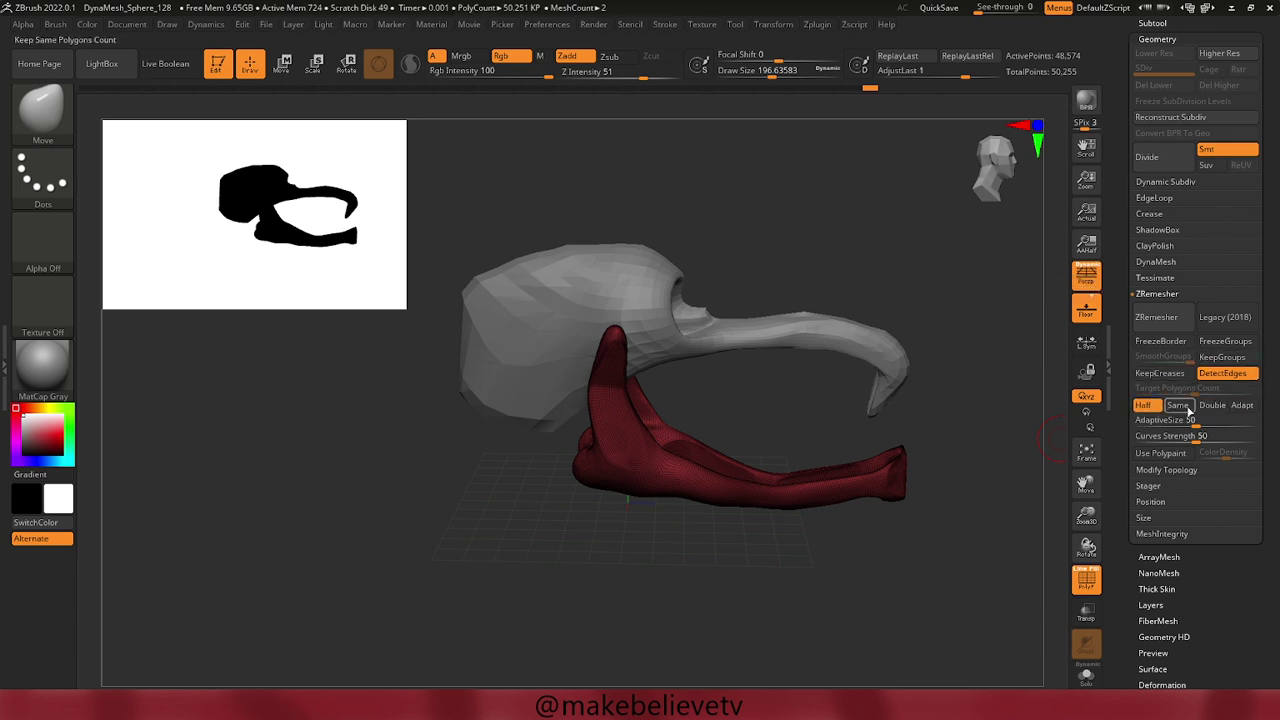
{"action": "left_click", "coordinate": [1155, 318]}
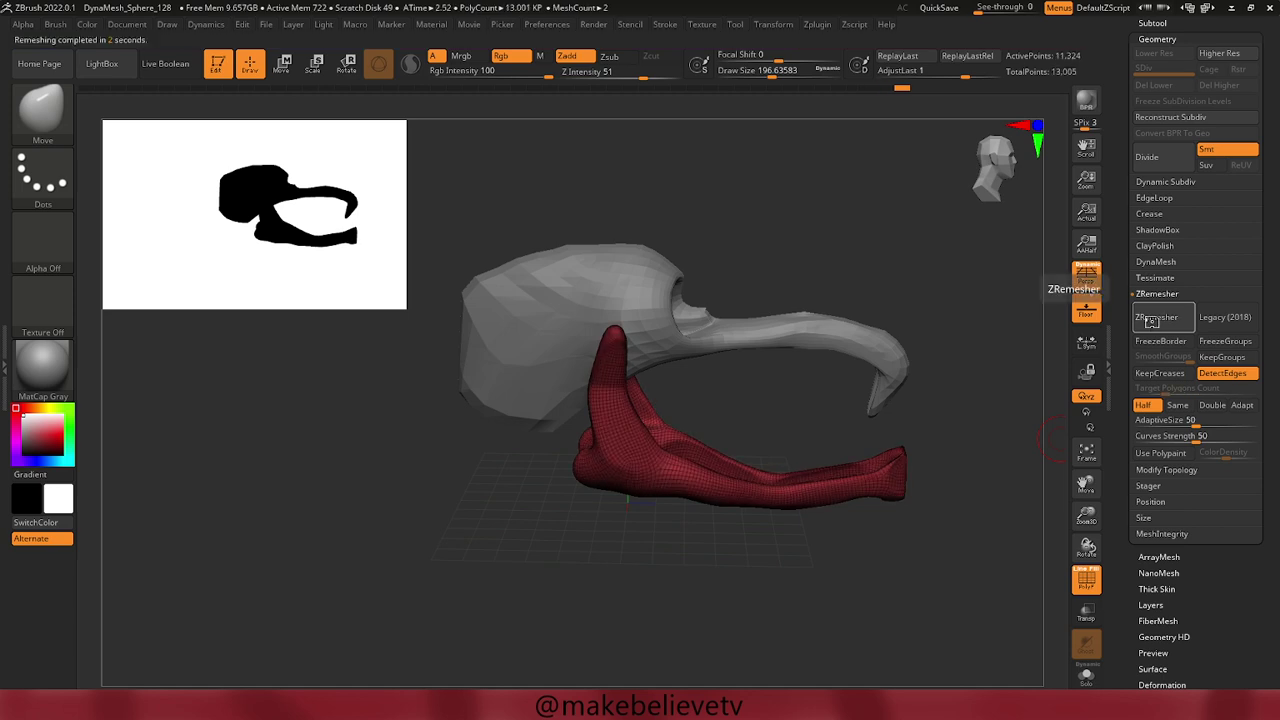
{"action": "left_click", "coordinate": [1153, 319]}
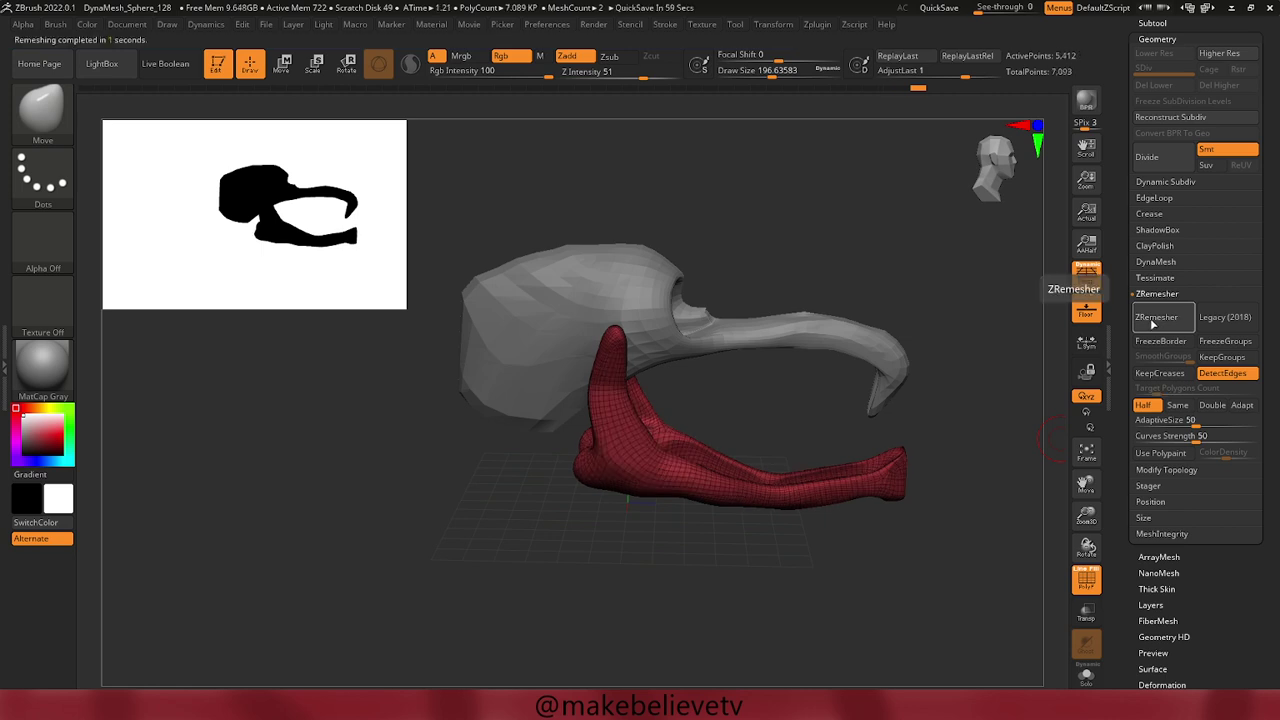
{"action": "key", "text": "ctrl"}
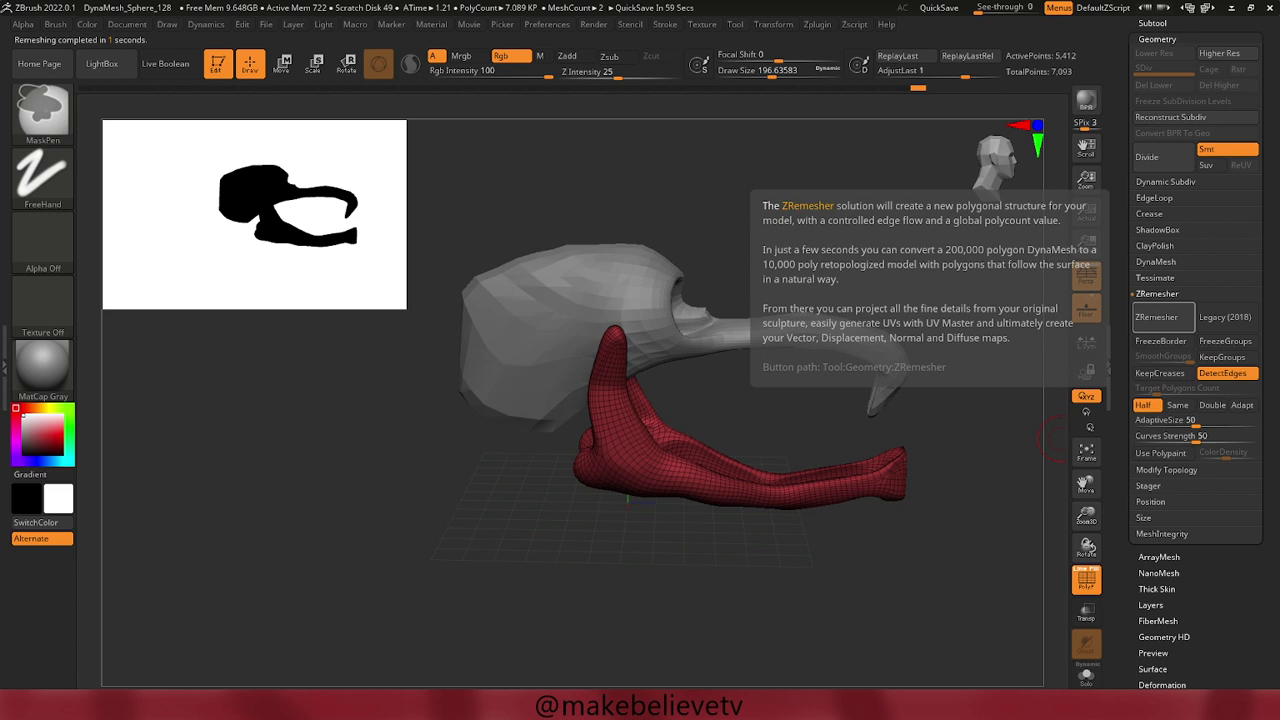
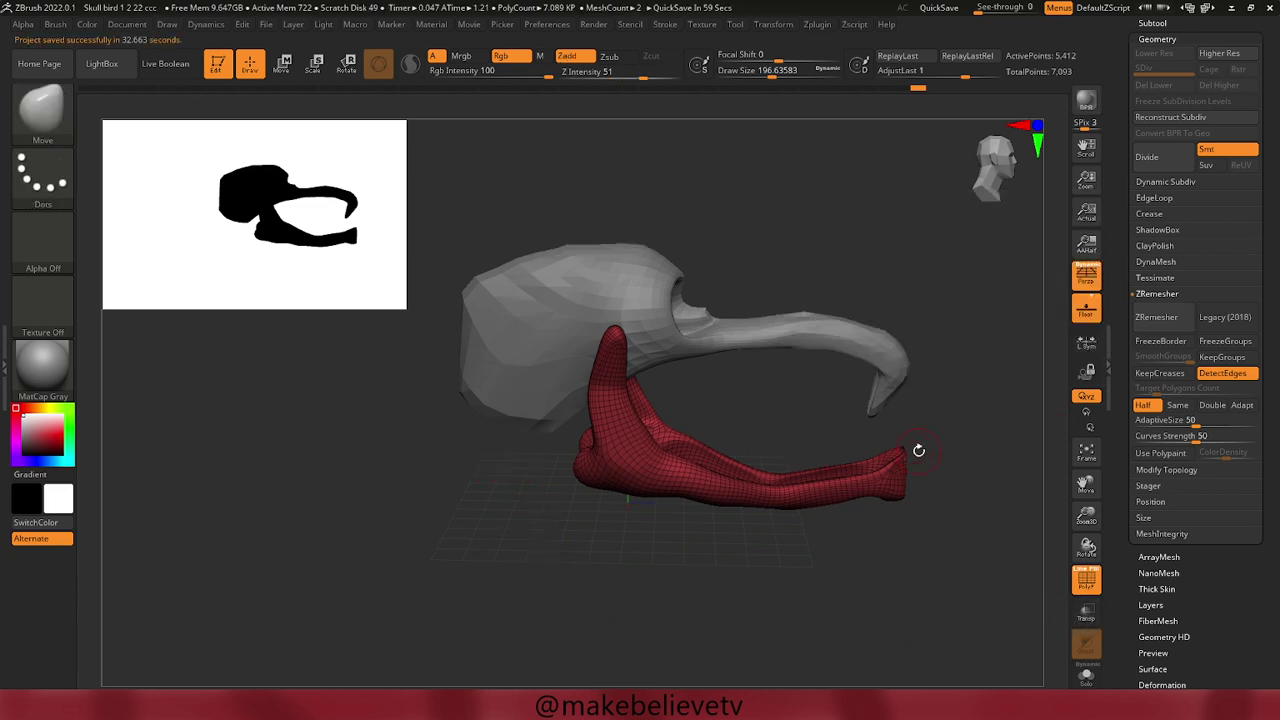
Make the skull the active subtool and enlarge the brush Draw Size to about 525.
{"action": "left_click", "coordinate": [886, 398], "text": "alt"}
{"action": "key", "text": "space"}
{"action": "left_click_drag", "start_coordinate": [884, 396], "coordinate": [898, 400]}
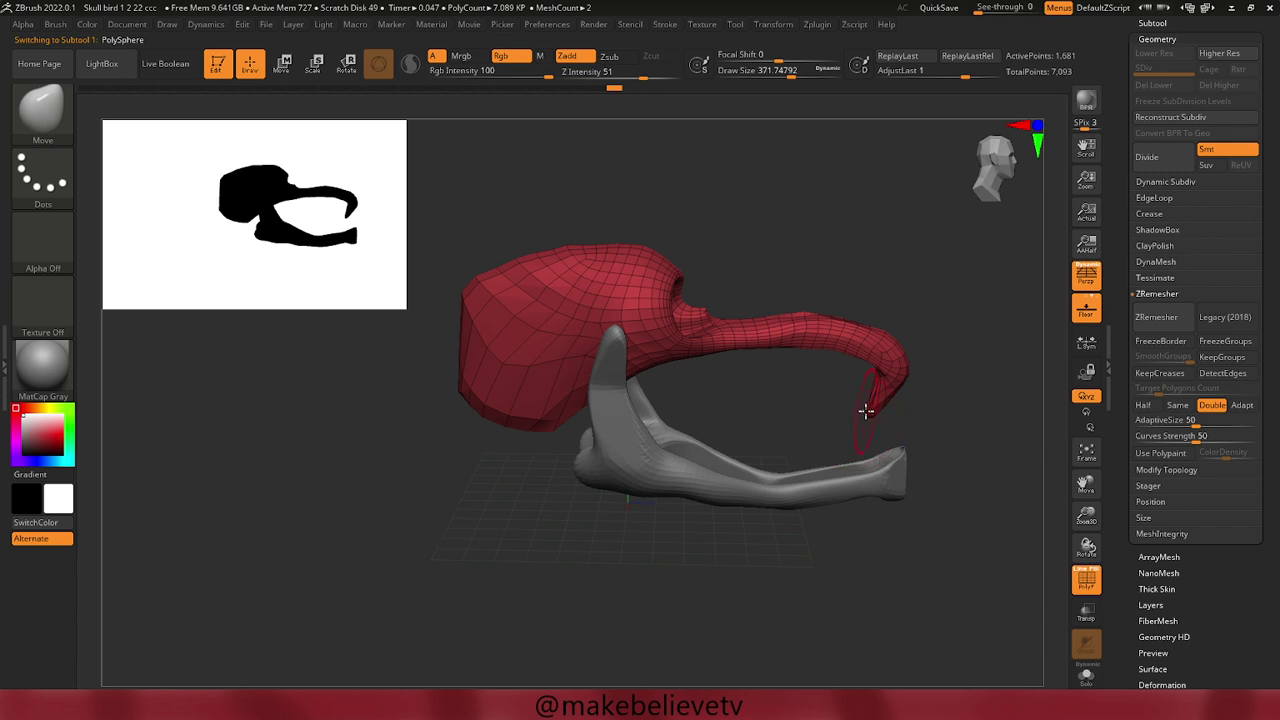
{"action": "key", "text": "space"}
{"action": "left_click_drag", "start_coordinate": [869, 412], "coordinate": [882, 386]}
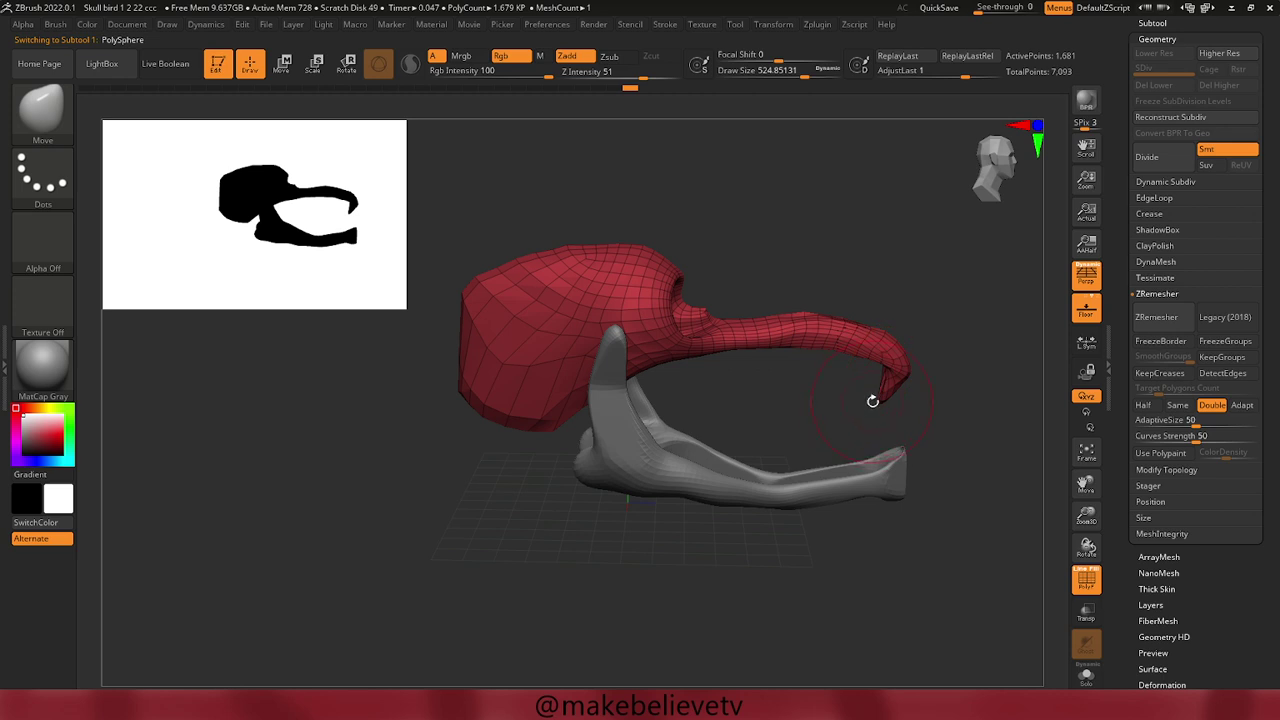
Smooth the curled beak tip, then turn the model to view the beak side.
{"action": "key", "text": "shift"}
{"action": "left_click_drag", "start_coordinate": [882, 397], "coordinate": [877, 394], "text": "shift"}
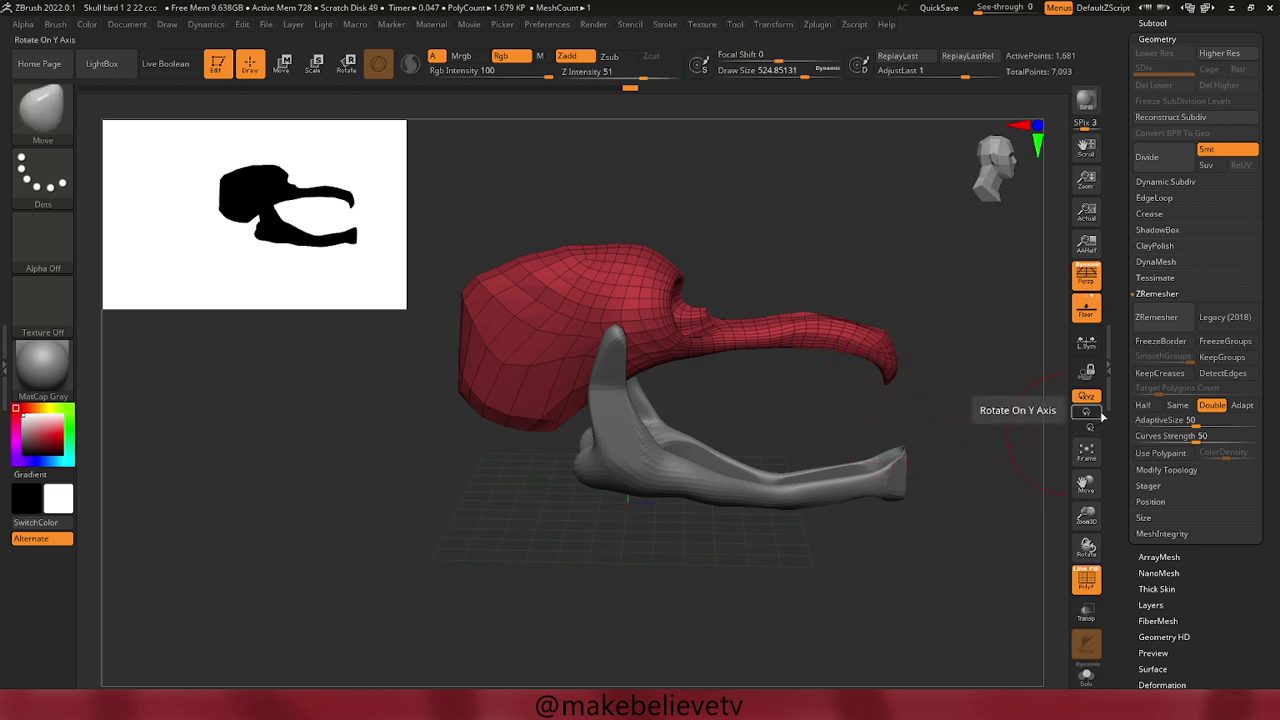
{"action": "mouse_move", "coordinate": [989, 583]}
{"action": "left_mouse_down"}
{"action": "mouse_move", "coordinate": [977, 517]}
{"action": "mouse_move", "coordinate": [981, 571]}
{"action": "mouse_move", "coordinate": [1006, 580]}
{"action": "mouse_move", "coordinate": [977, 583]}
{"action": "mouse_move", "coordinate": [971, 569]}
{"action": "mouse_move", "coordinate": [977, 594]}
{"action": "mouse_move", "coordinate": [952, 531]}
{"action": "mouse_move", "coordinate": [988, 514]}
{"action": "mouse_move", "coordinate": [1006, 523]}
{"action": "mouse_move", "coordinate": [991, 528]}
{"action": "mouse_move", "coordinate": [904, 457]}
{"action": "mouse_move", "coordinate": [869, 466]}
{"action": "mouse_move", "coordinate": [837, 506]}
{"action": "mouse_move", "coordinate": [874, 537]}
{"action": "mouse_move", "coordinate": [923, 487]}
{"action": "left_mouse_up"}
{"action": "mouse_move", "coordinate": [731, 488]}
{"action": "left_mouse_down"}
{"action": "mouse_move", "coordinate": [766, 517]}
{"action": "mouse_move", "coordinate": [732, 528]}
{"action": "mouse_move", "coordinate": [726, 449]}
{"action": "mouse_move", "coordinate": [694, 406]}
{"action": "mouse_move", "coordinate": [726, 503]}
{"action": "mouse_move", "coordinate": [717, 471]}
{"action": "mouse_move", "coordinate": [766, 537]}
{"action": "mouse_move", "coordinate": [667, 529]}
{"action": "mouse_move", "coordinate": [683, 563]}
{"action": "mouse_move", "coordinate": [660, 569]}
{"action": "mouse_move", "coordinate": [663, 543]}
{"action": "left_mouse_up"}
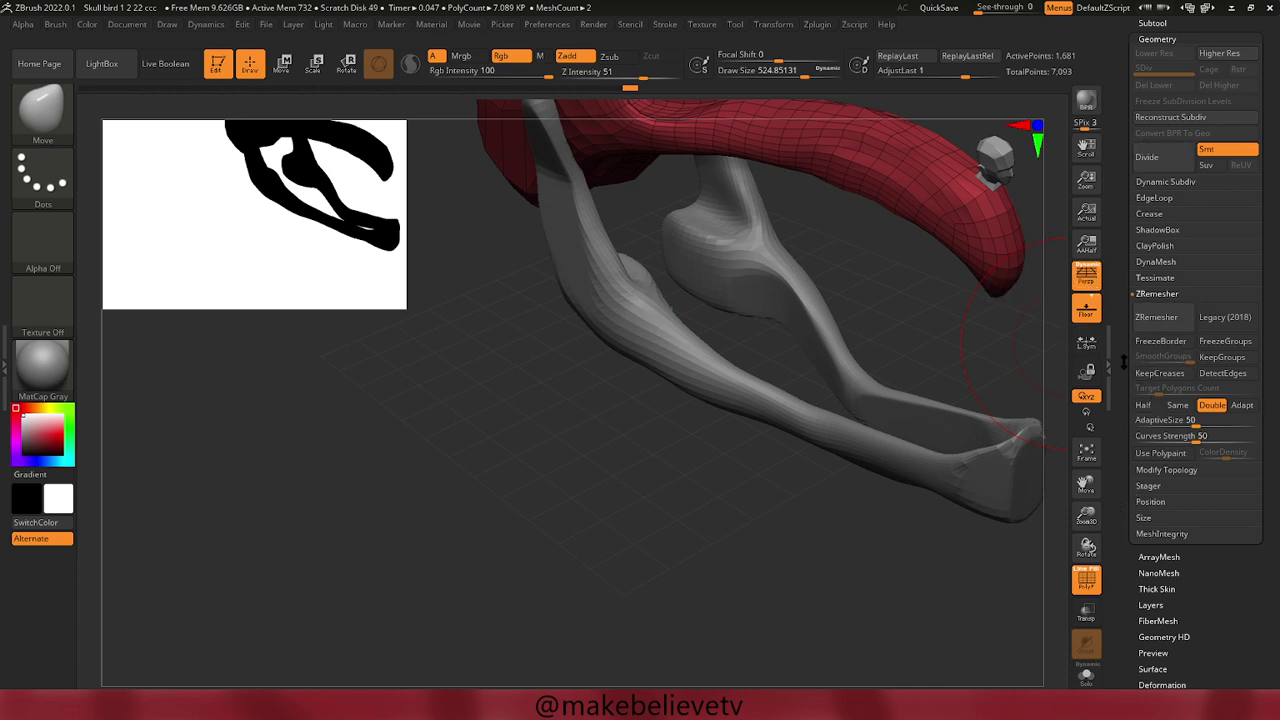
Append a Cube3D as a new subtool and make it the active subtool.
{"action": "scroll", "coordinate": [1125, 340], "scroll_direction": "up", "scroll_amount": 5}
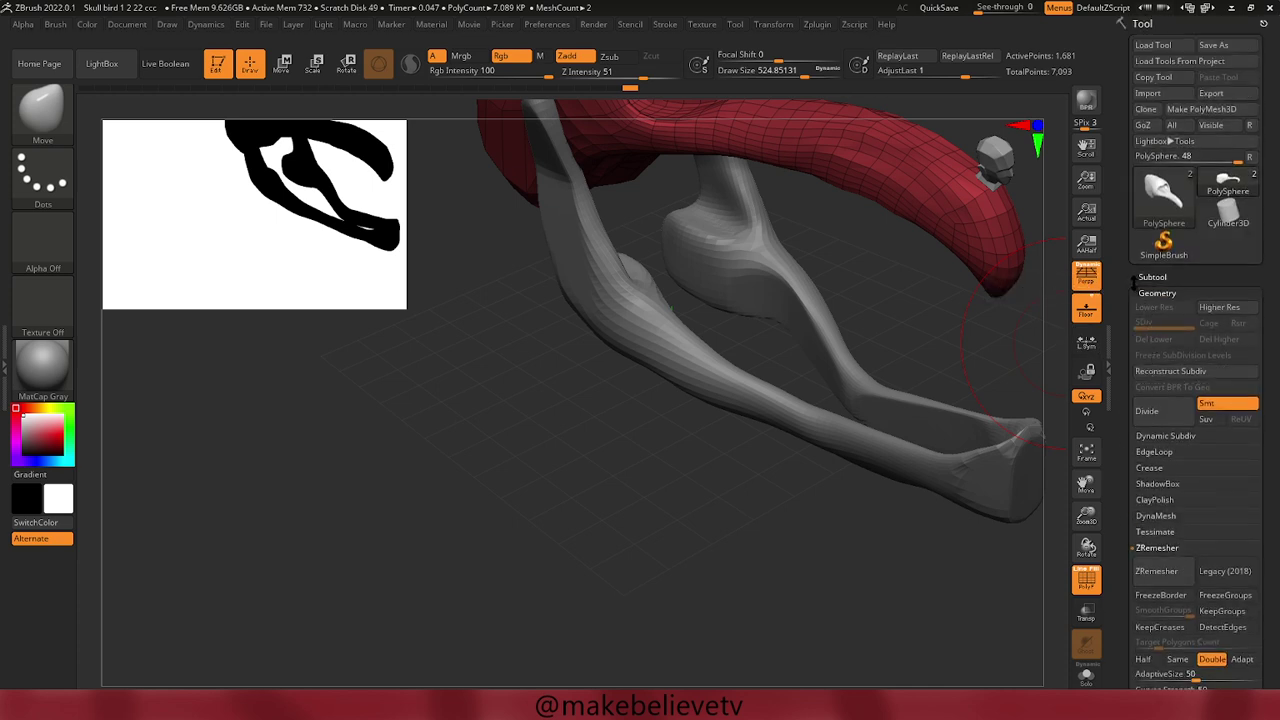
{"action": "left_click", "coordinate": [1150, 277]}
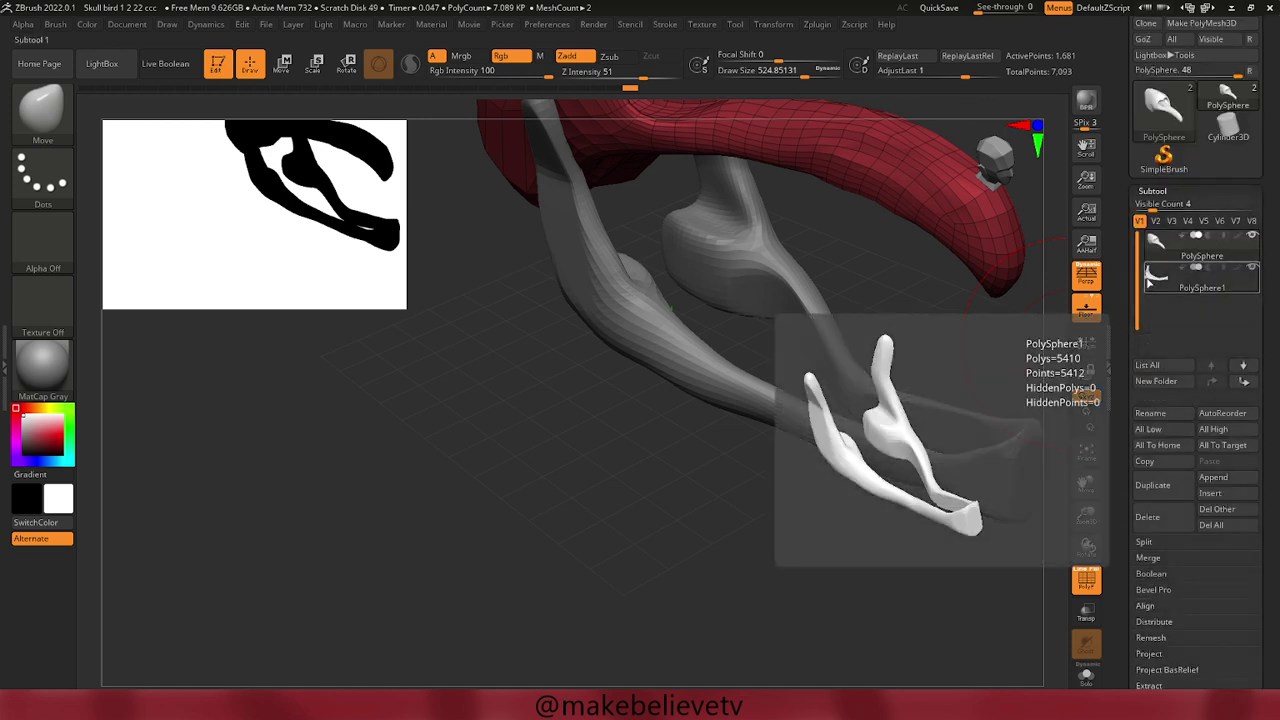
{"action": "left_click", "coordinate": [1228, 478]}
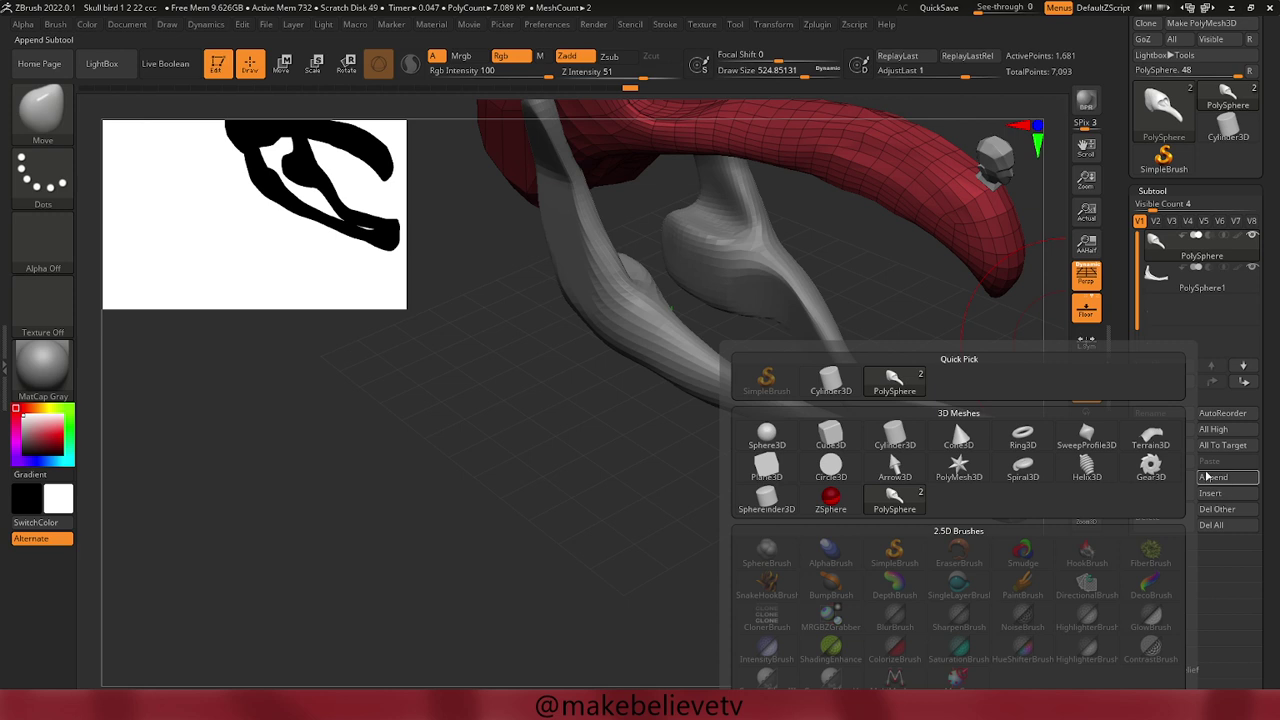
{"action": "left_click", "coordinate": [836, 433]}
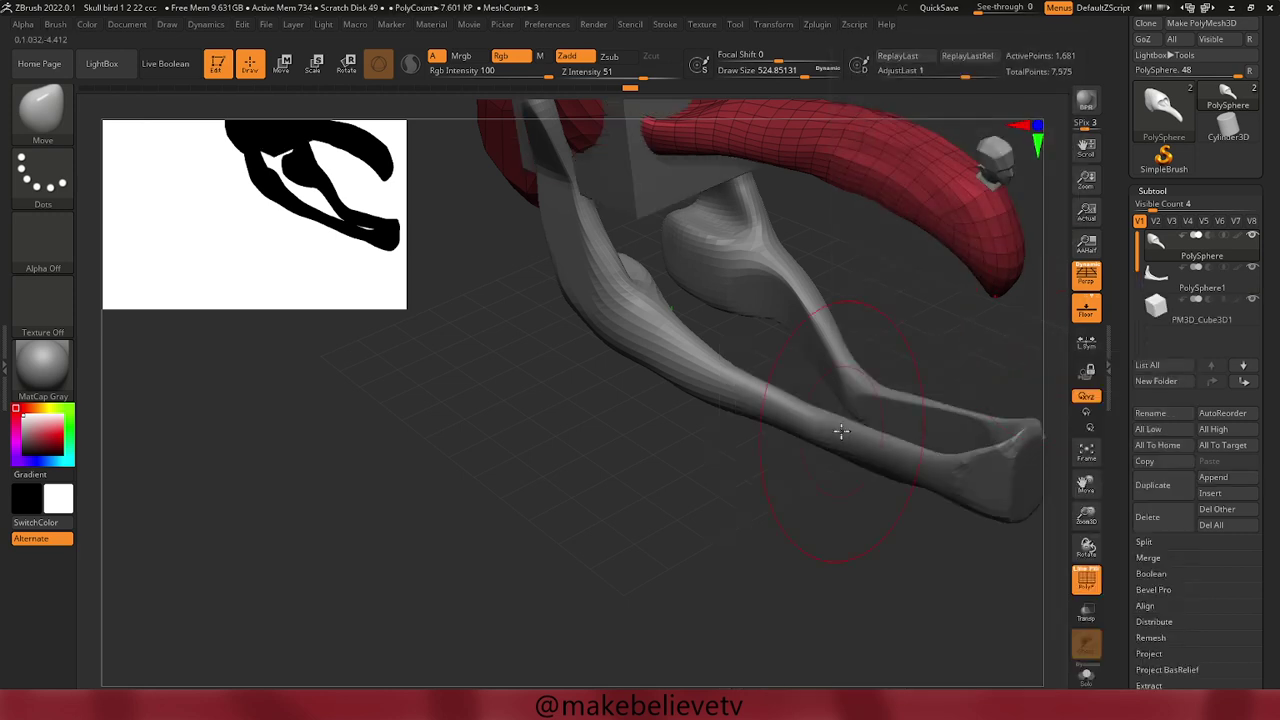
{"action": "left_click", "coordinate": [629, 176], "text": "alt"}
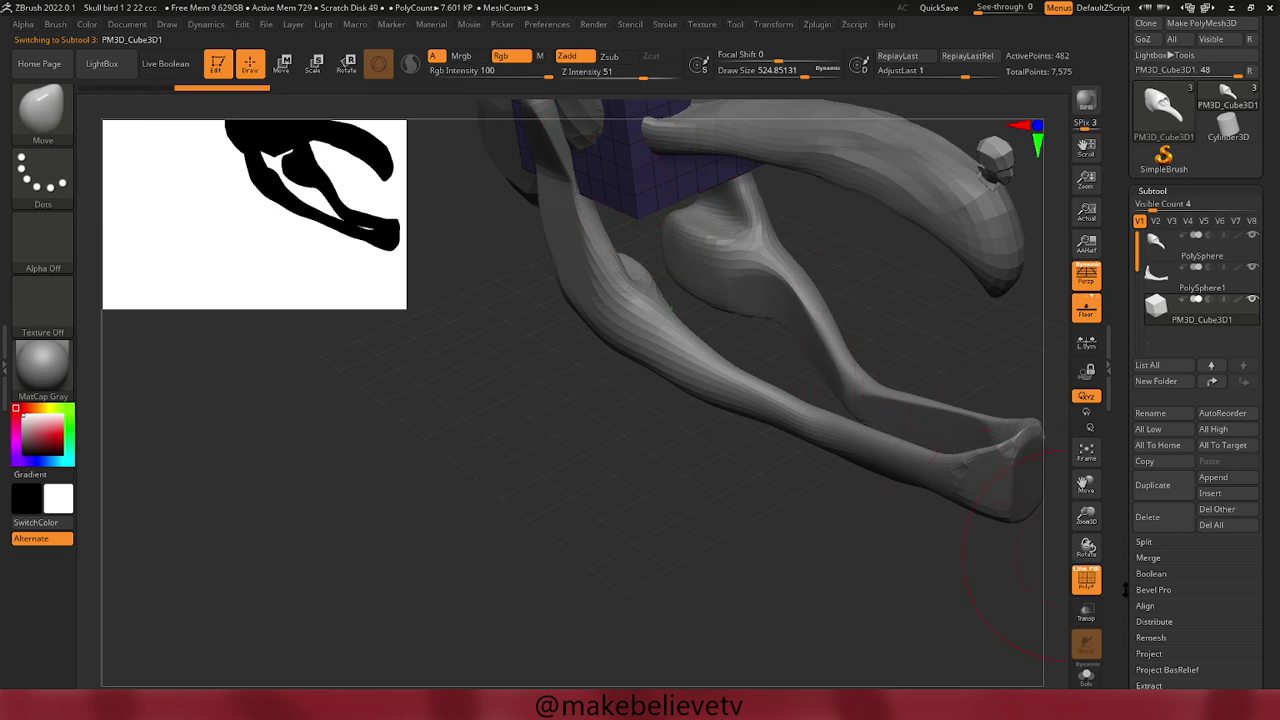
Set the cube's Initialize X, Y and Z resolution to 20.
{"action": "left_click_drag", "start_coordinate": [1128, 590], "coordinate": [1118, 443]}
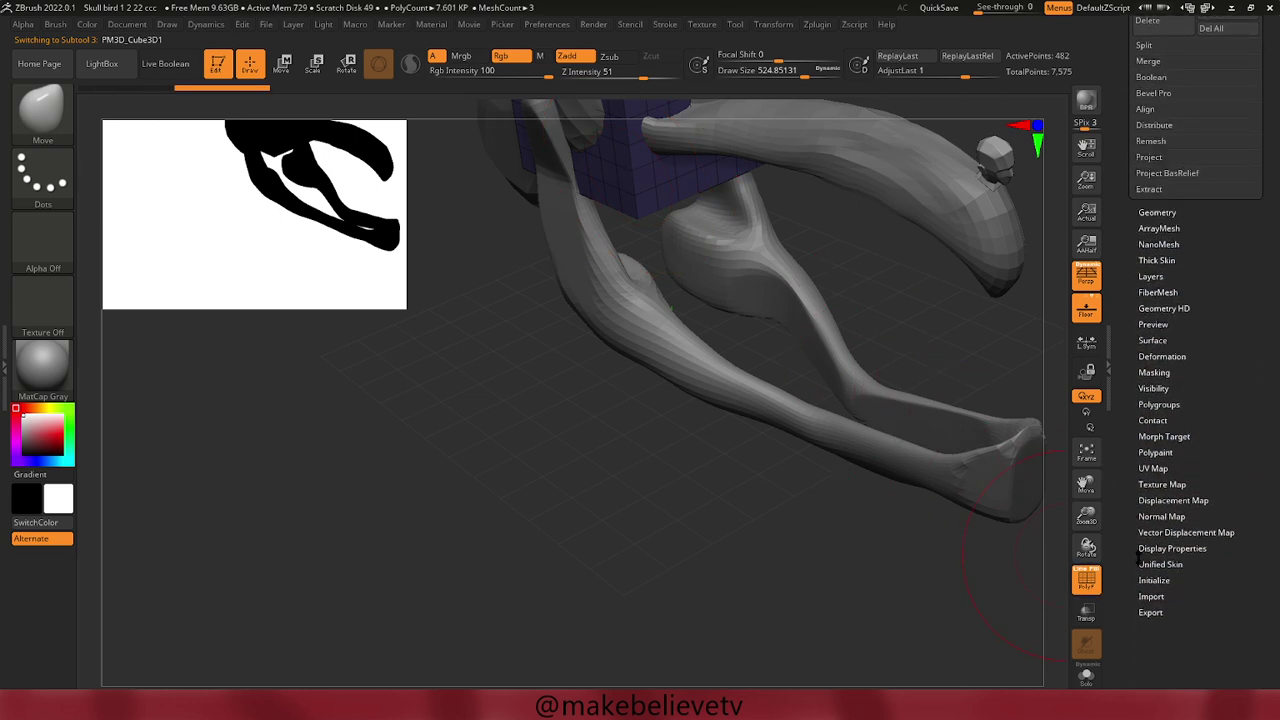
{"action": "left_click", "coordinate": [1155, 580]}
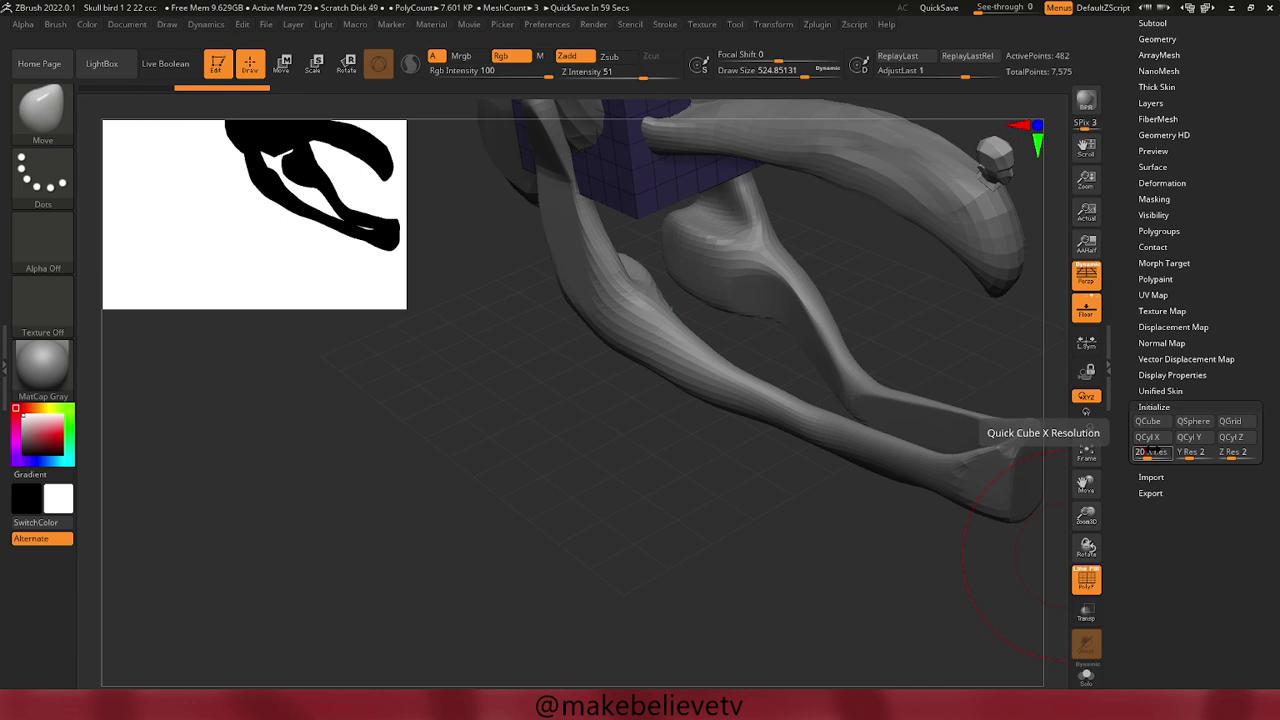
{"action": "left_click", "coordinate": [1185, 452]}
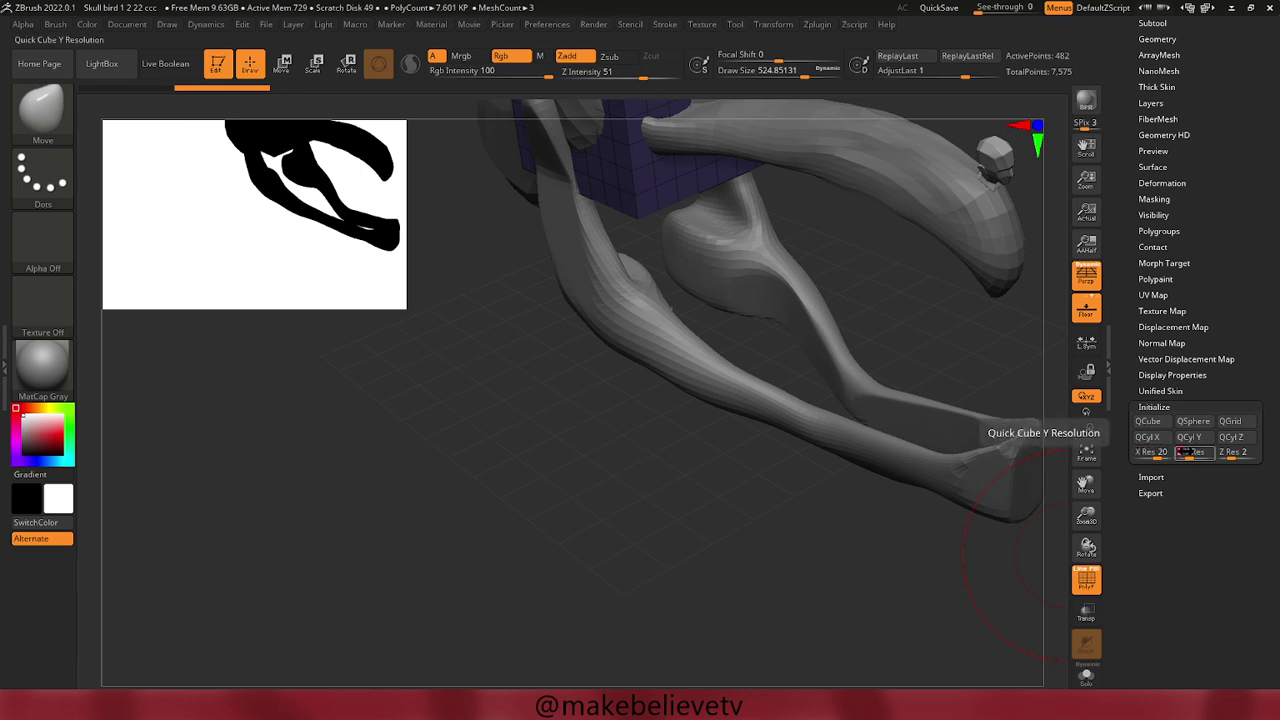
{"action": "type", "text": "20"}
{"action": "left_click", "coordinate": [1228, 453]}
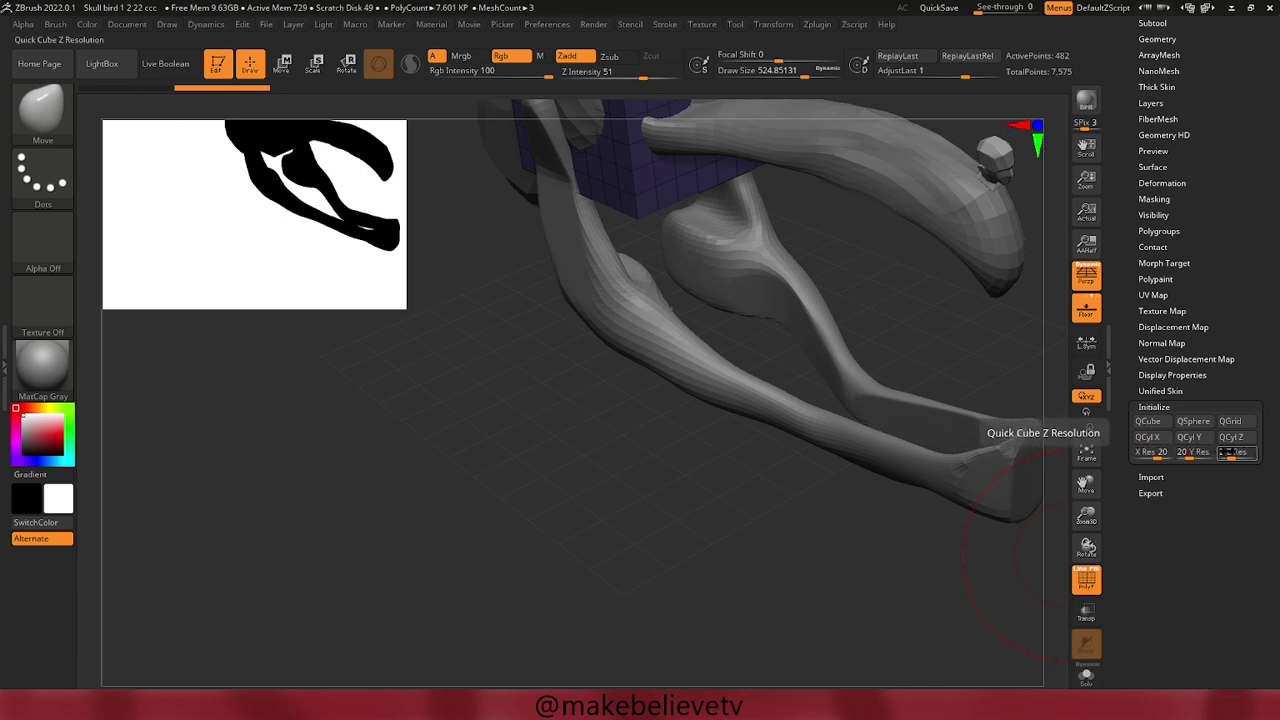
{"action": "type", "text": "20"}
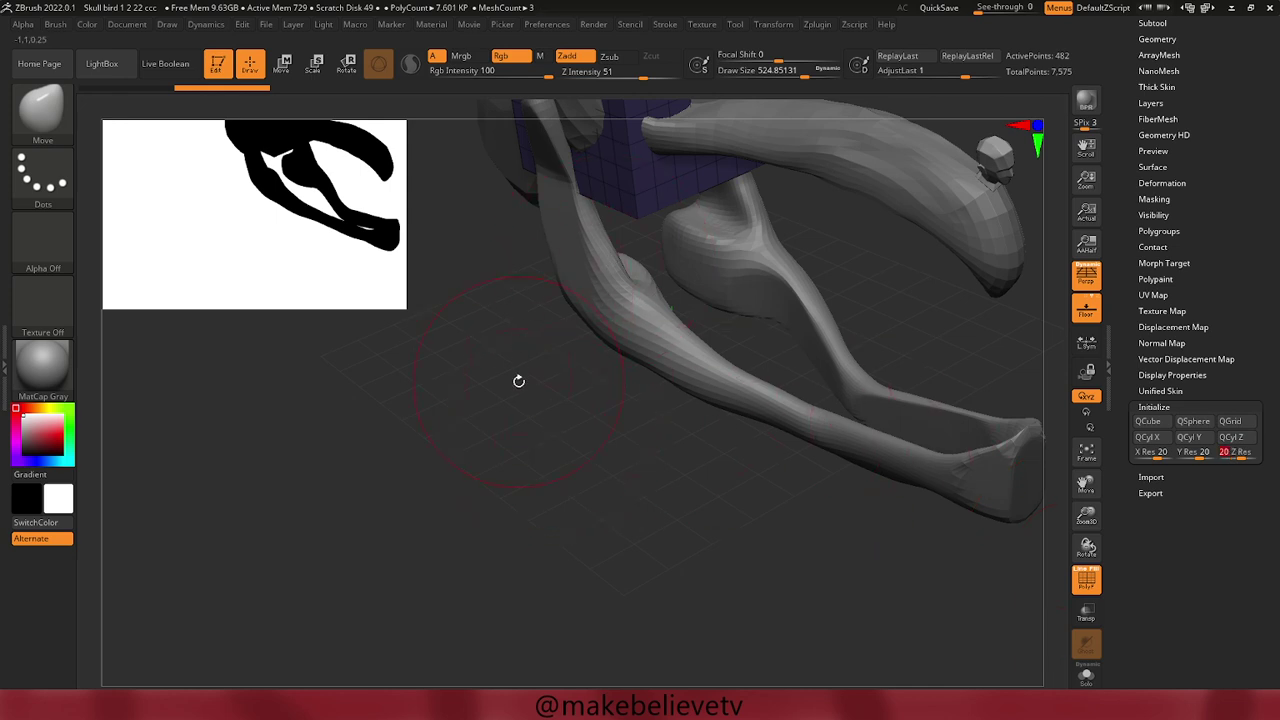
With the move gizmo, bring the cube down, shrink it to about 0.59, and shift it left.
{"action": "mouse_move", "coordinate": [523, 394]}
{"action": "left_mouse_down"}
{"action": "mouse_move", "coordinate": [503, 300]}
{"action": "mouse_move", "coordinate": [508, 443]}
{"action": "mouse_move", "coordinate": [484, 487]}
{"action": "mouse_move", "coordinate": [535, 430]}
{"action": "left_mouse_up"}
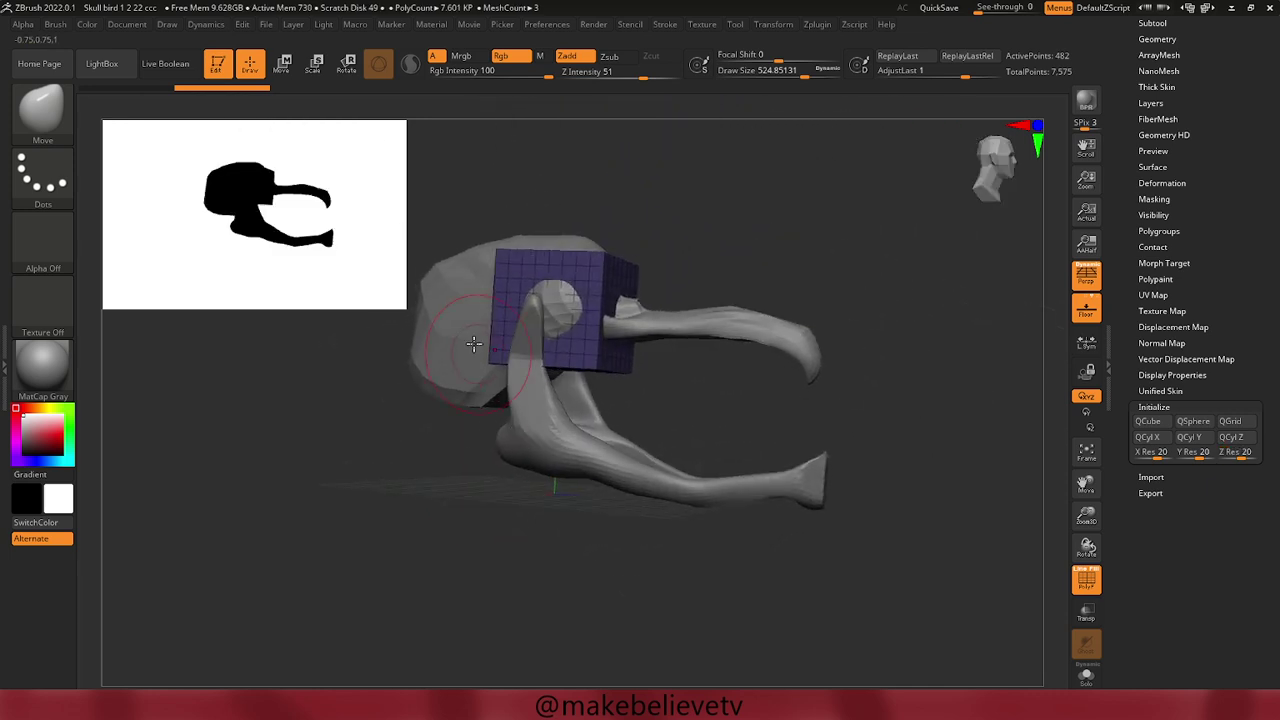
{"action": "left_click", "coordinate": [283, 64]}
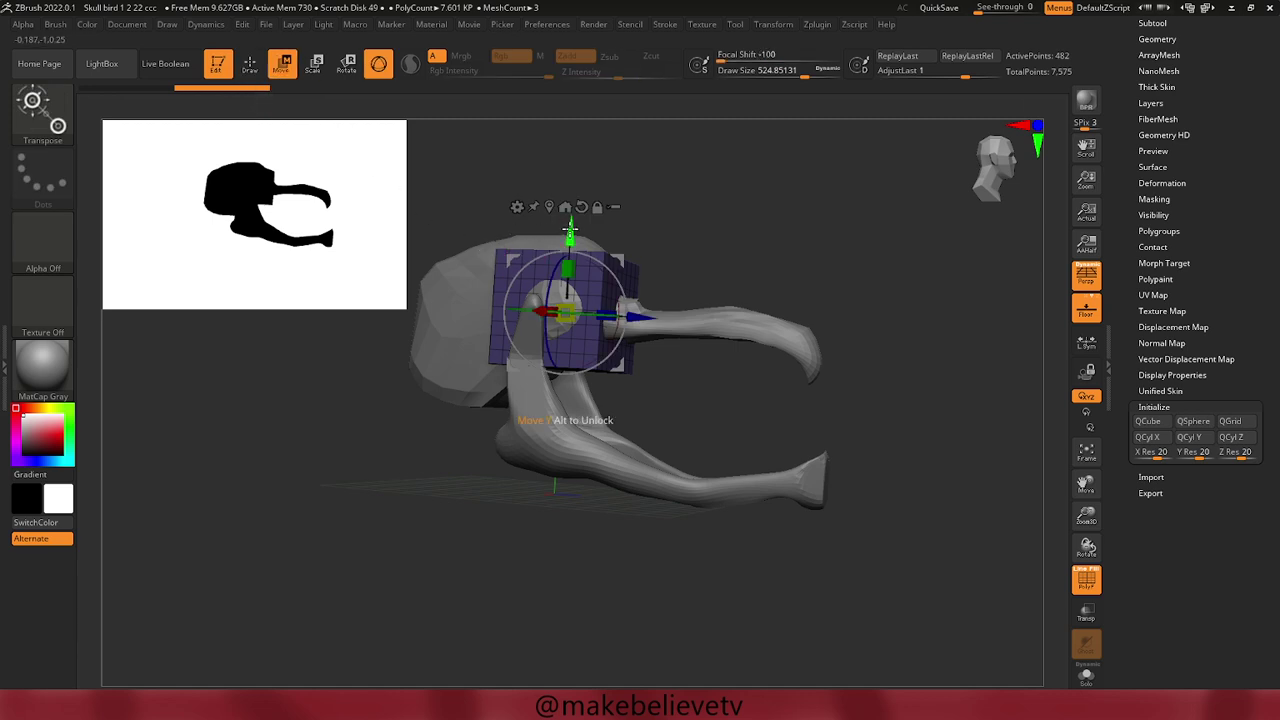
{"action": "left_click_drag", "start_coordinate": [569, 230], "coordinate": [545, 405]}
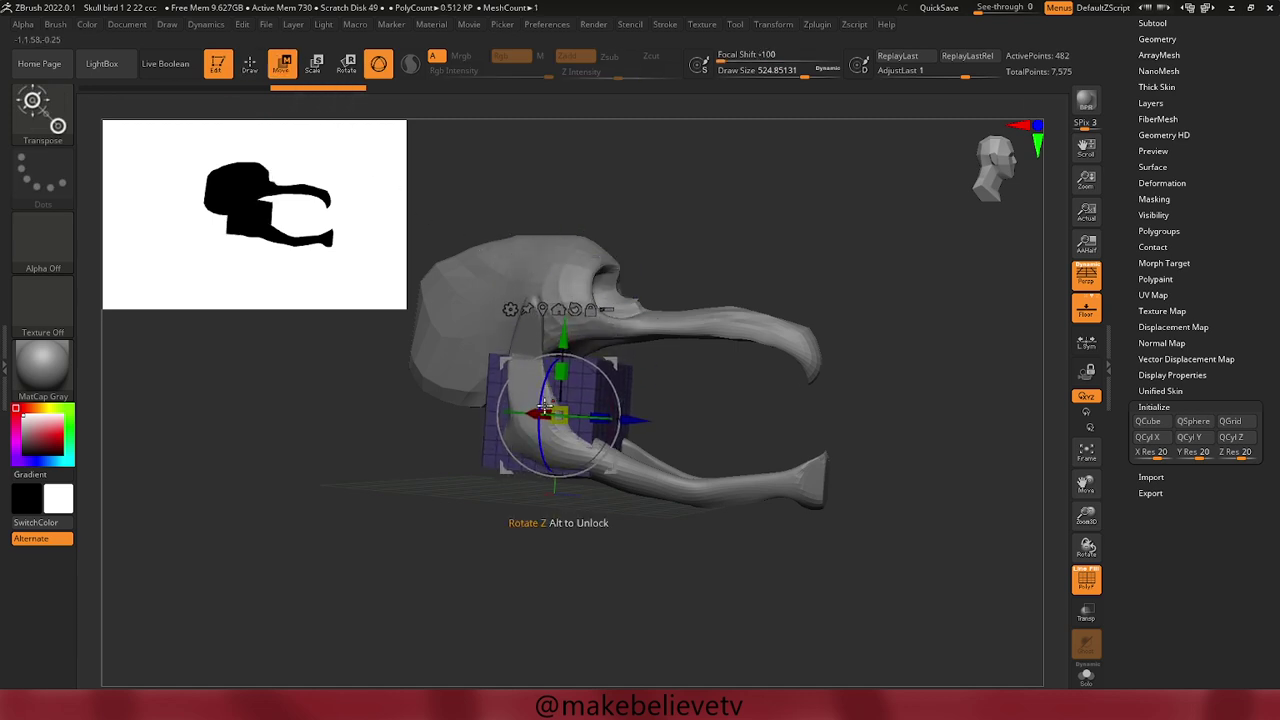
{"action": "left_click_drag", "start_coordinate": [565, 409], "coordinate": [508, 427]}
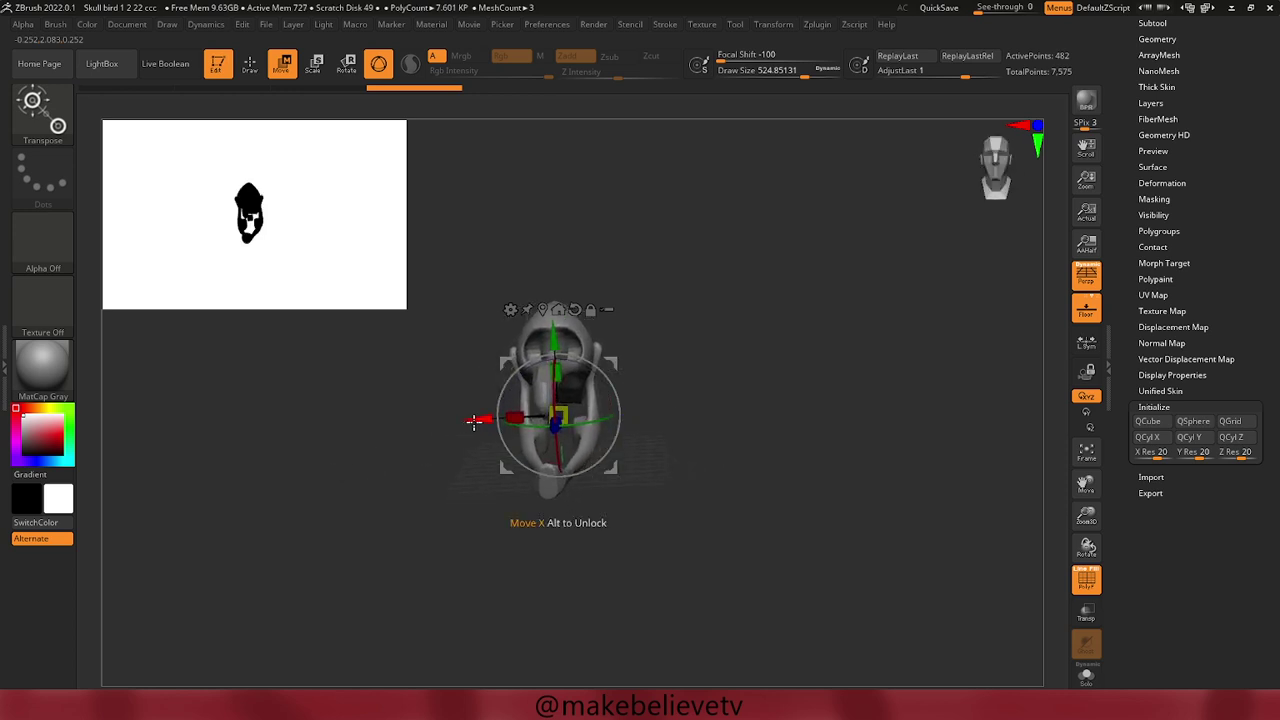
{"action": "left_click_drag", "start_coordinate": [474, 421], "coordinate": [443, 423]}
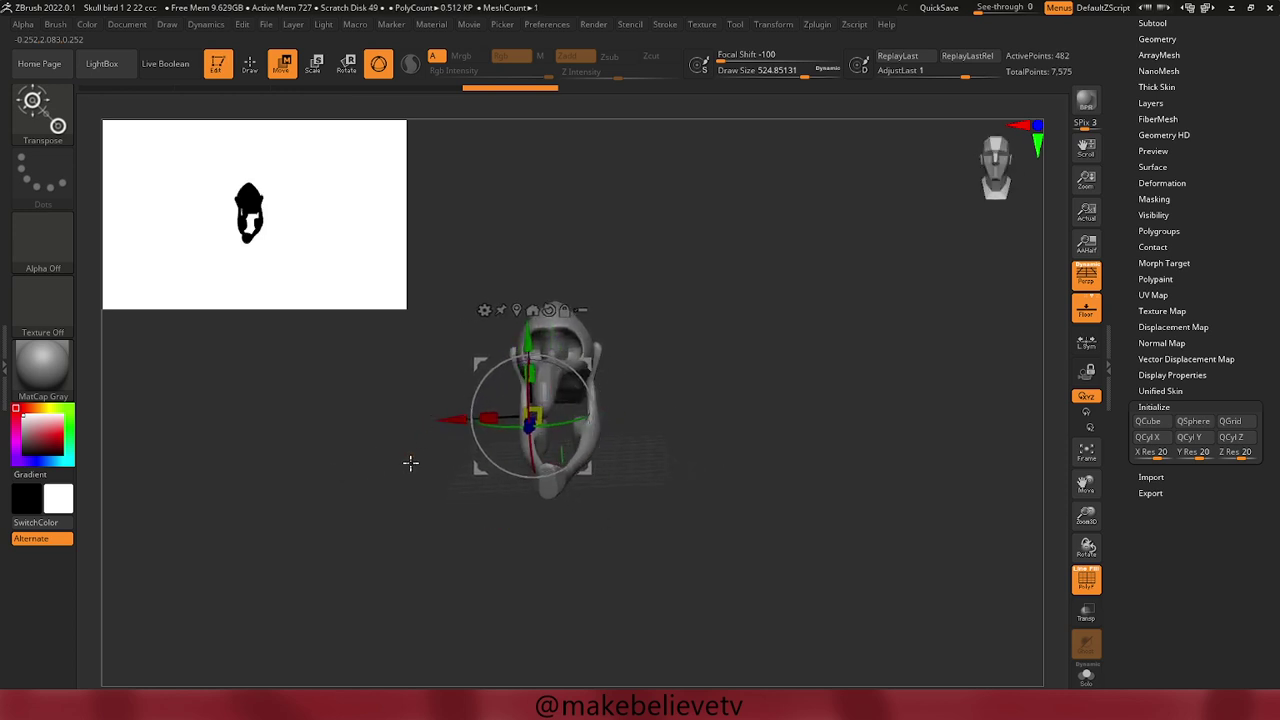
Move the cube along Z onto the lower jaw, fine-tune its X and Y position, and resume sculpting.
{"action": "right_click_drag", "start_coordinate": [408, 482], "coordinate": [466, 560], "text": "ctrl"}
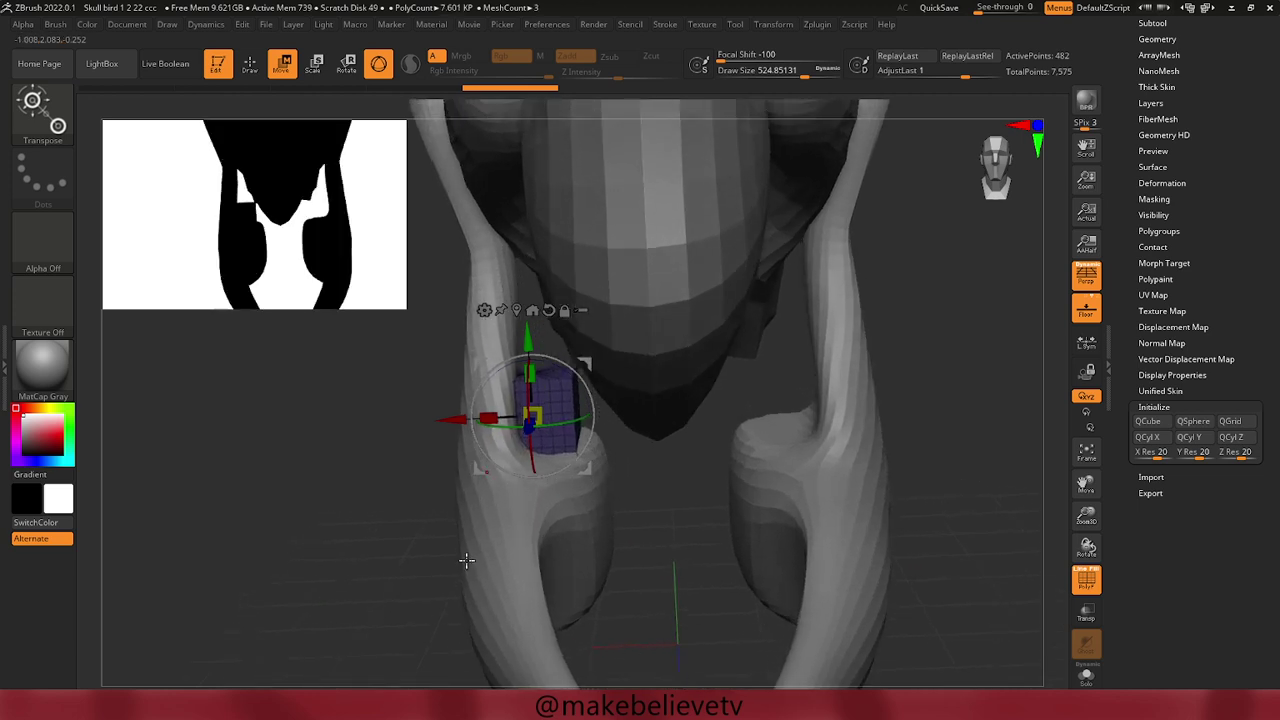
{"action": "mouse_move", "coordinate": [390, 478]}
{"action": "left_mouse_down"}
{"action": "mouse_move", "coordinate": [417, 517]}
{"action": "mouse_move", "coordinate": [431, 506]}
{"action": "left_mouse_up"}
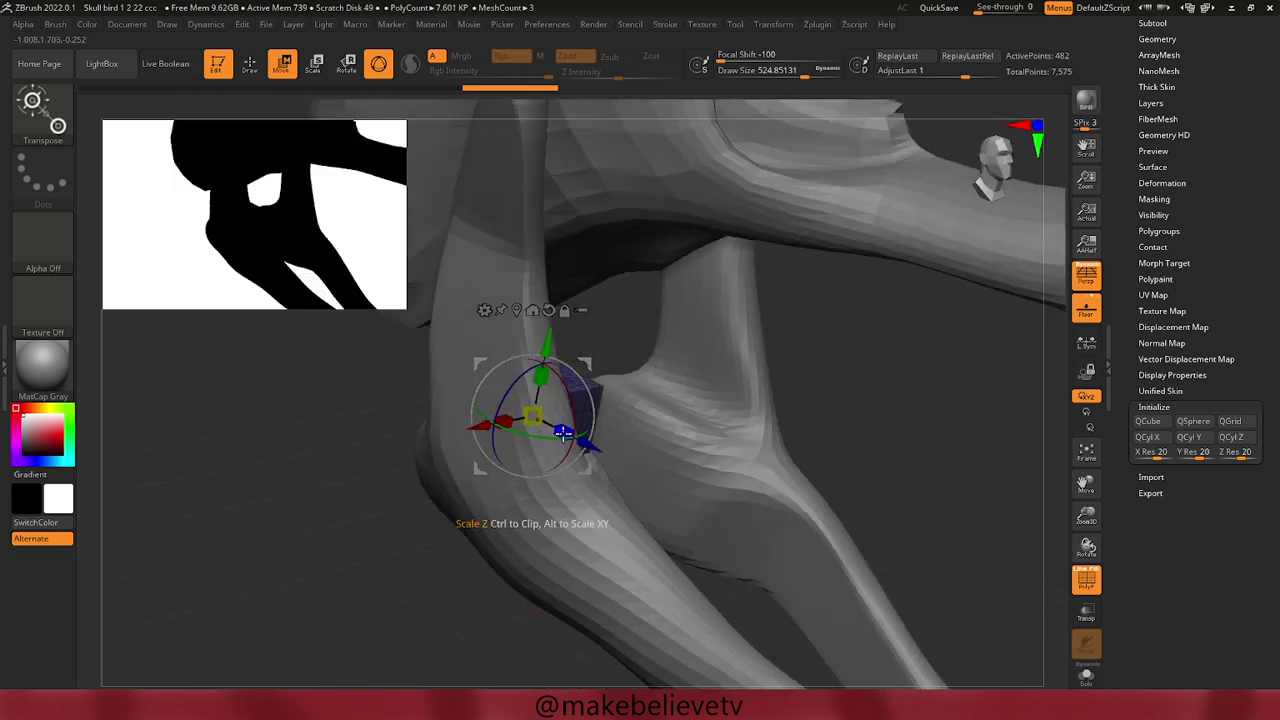
{"action": "left_click_drag", "start_coordinate": [600, 446], "coordinate": [694, 518]}
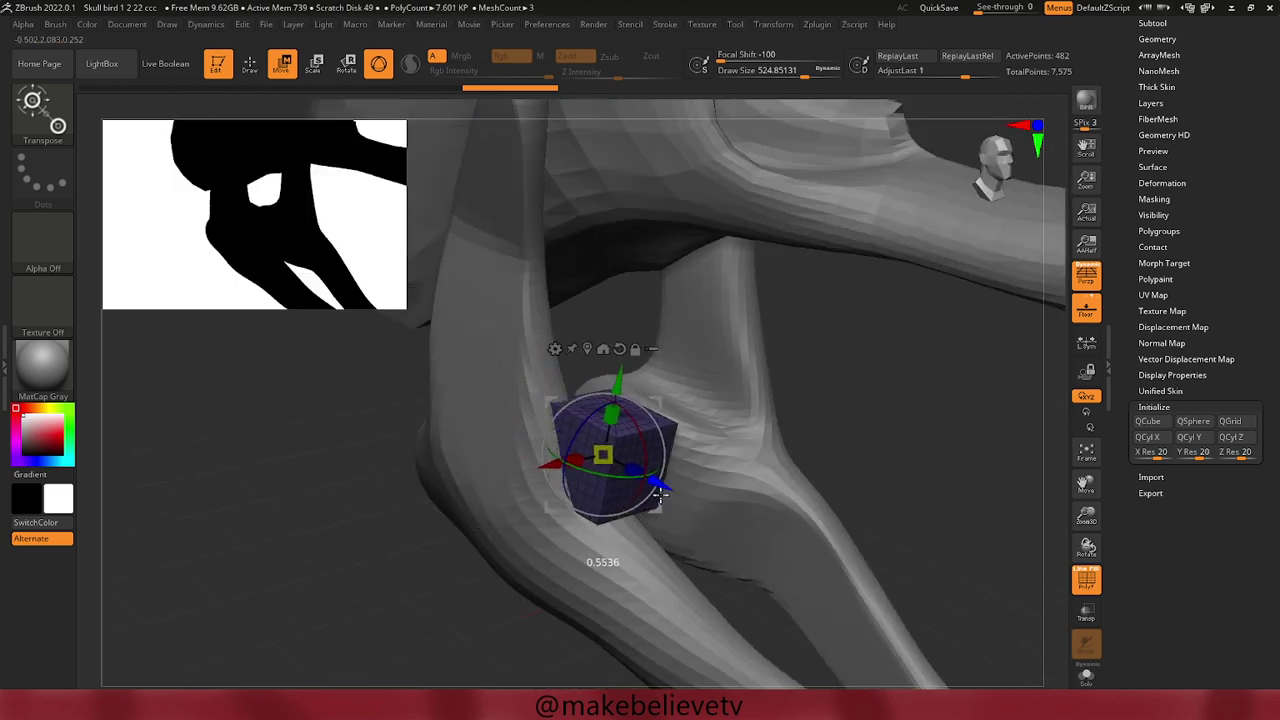
{"action": "mouse_move", "coordinate": [923, 471]}
{"action": "left_mouse_down"}
{"action": "mouse_move", "coordinate": [891, 463]}
{"action": "mouse_move", "coordinate": [894, 438]}
{"action": "left_mouse_up"}
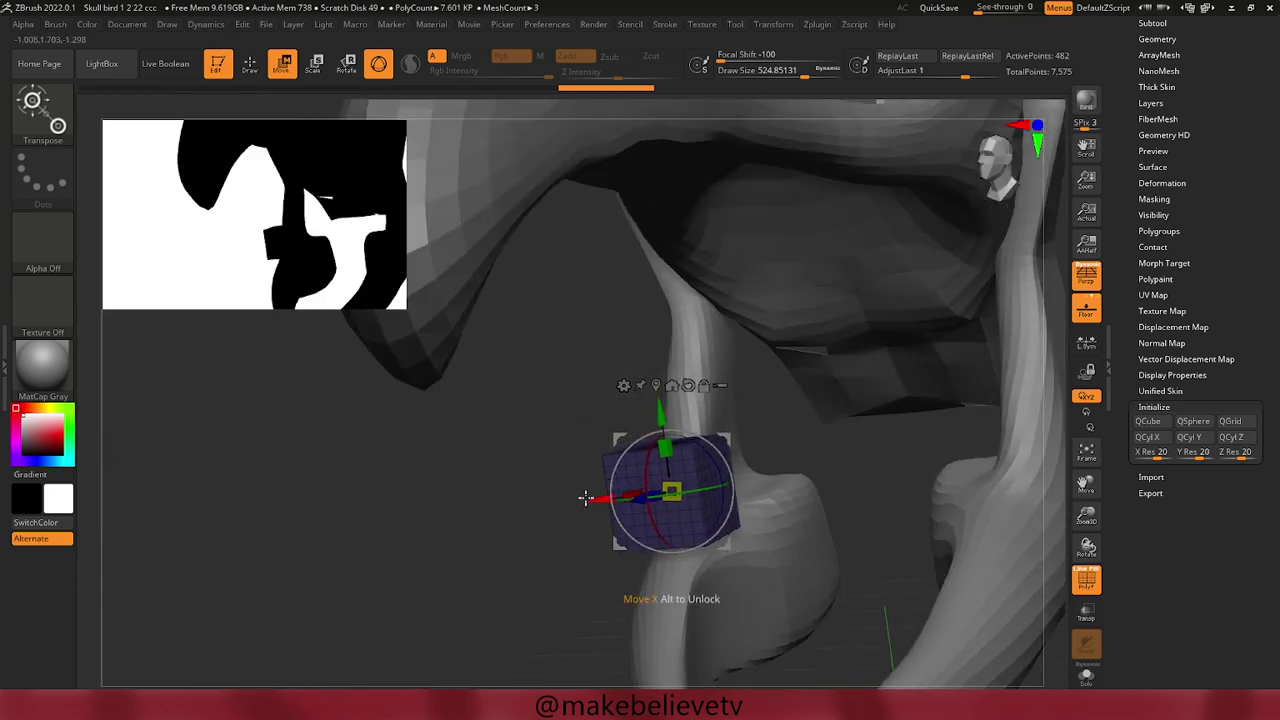
{"action": "mouse_move", "coordinate": [586, 497]}
{"action": "left_mouse_down"}
{"action": "mouse_move", "coordinate": [563, 500]}
{"action": "mouse_move", "coordinate": [591, 492]}
{"action": "left_mouse_up"}
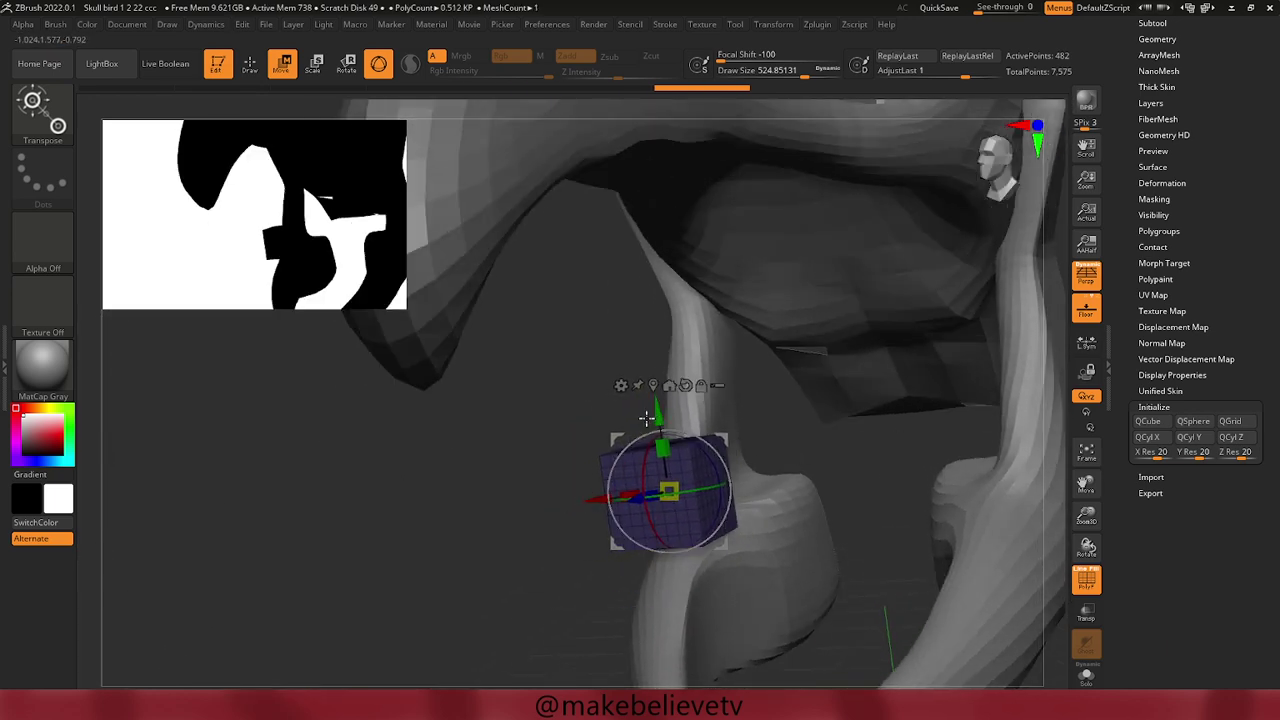
{"action": "mouse_move", "coordinate": [655, 410]}
{"action": "left_mouse_down"}
{"action": "mouse_move", "coordinate": [657, 474]}
{"action": "mouse_move", "coordinate": [640, 405]}
{"action": "mouse_move", "coordinate": [629, 411]}
{"action": "left_mouse_up"}
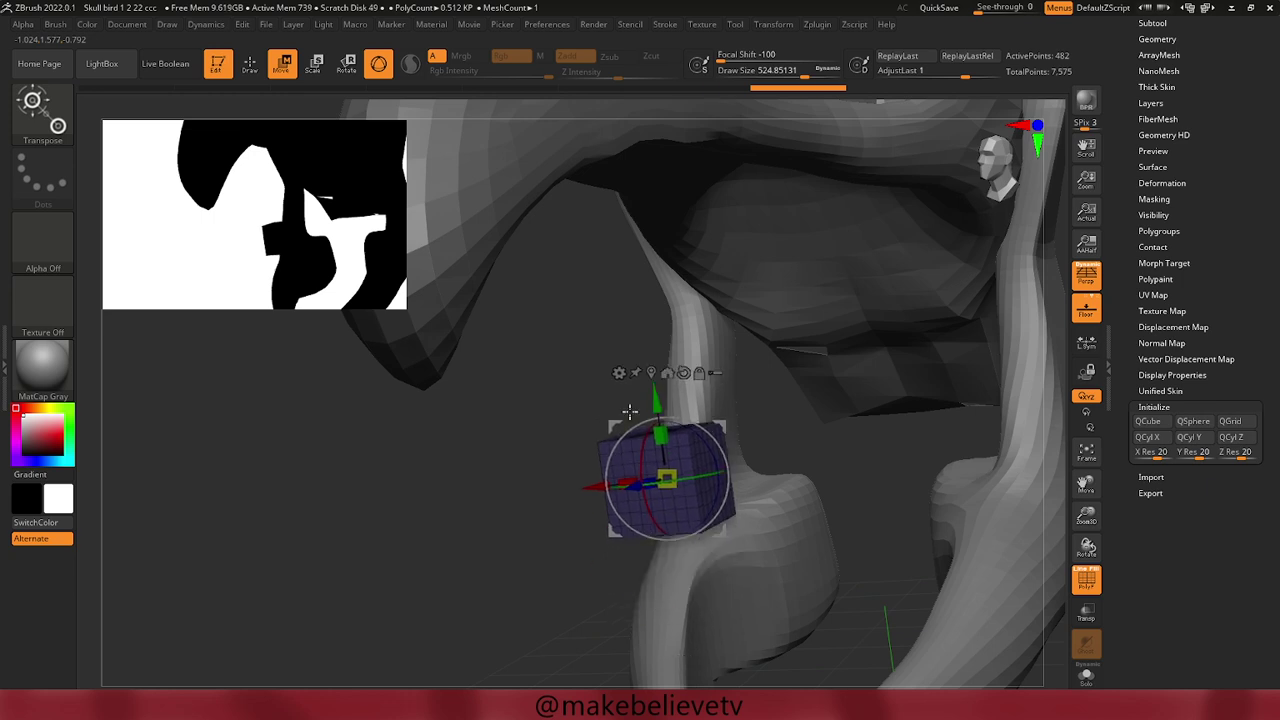
{"action": "left_click", "coordinate": [251, 65]}
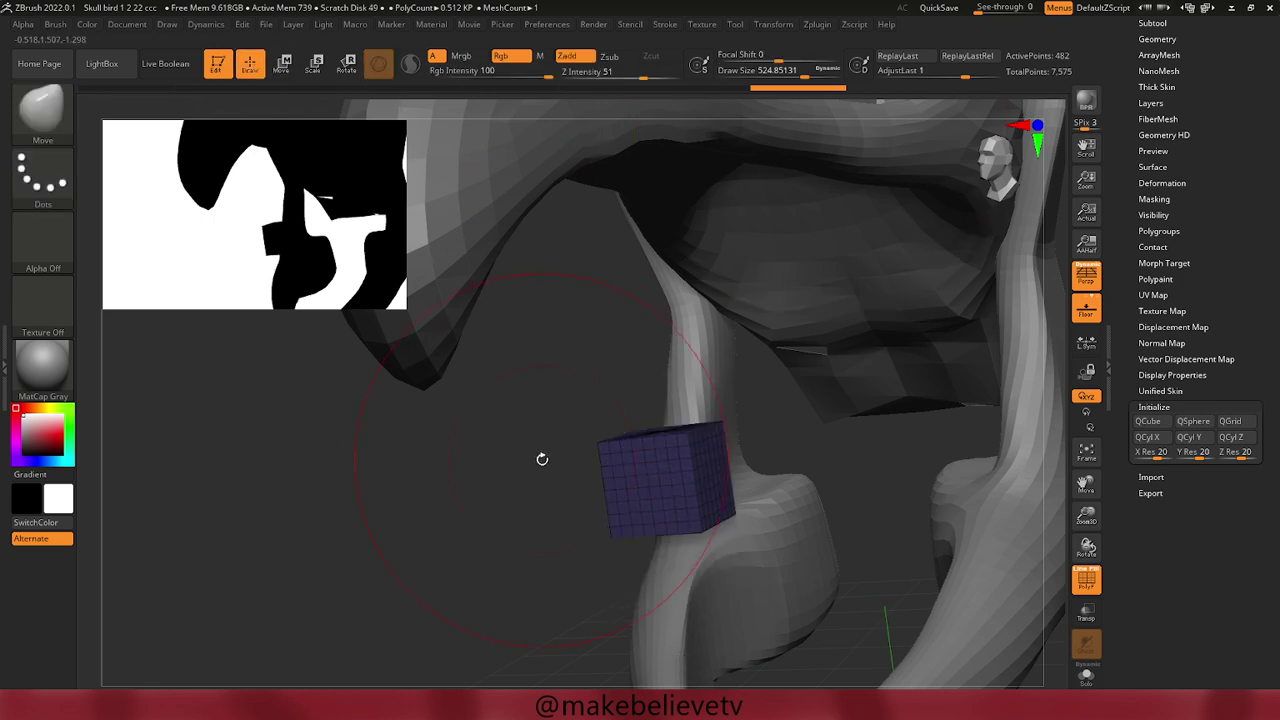
Smooth the cube's top and lower edges into a rounded blob.
{"action": "mouse_move", "coordinate": [527, 537]}
{"action": "left_mouse_down"}
{"action": "mouse_move", "coordinate": [526, 514]}
{"action": "mouse_move", "coordinate": [475, 483]}
{"action": "mouse_move", "coordinate": [480, 467]}
{"action": "left_mouse_up"}
{"action": "key", "text": "space"}
{"action": "key", "text": "shift"}
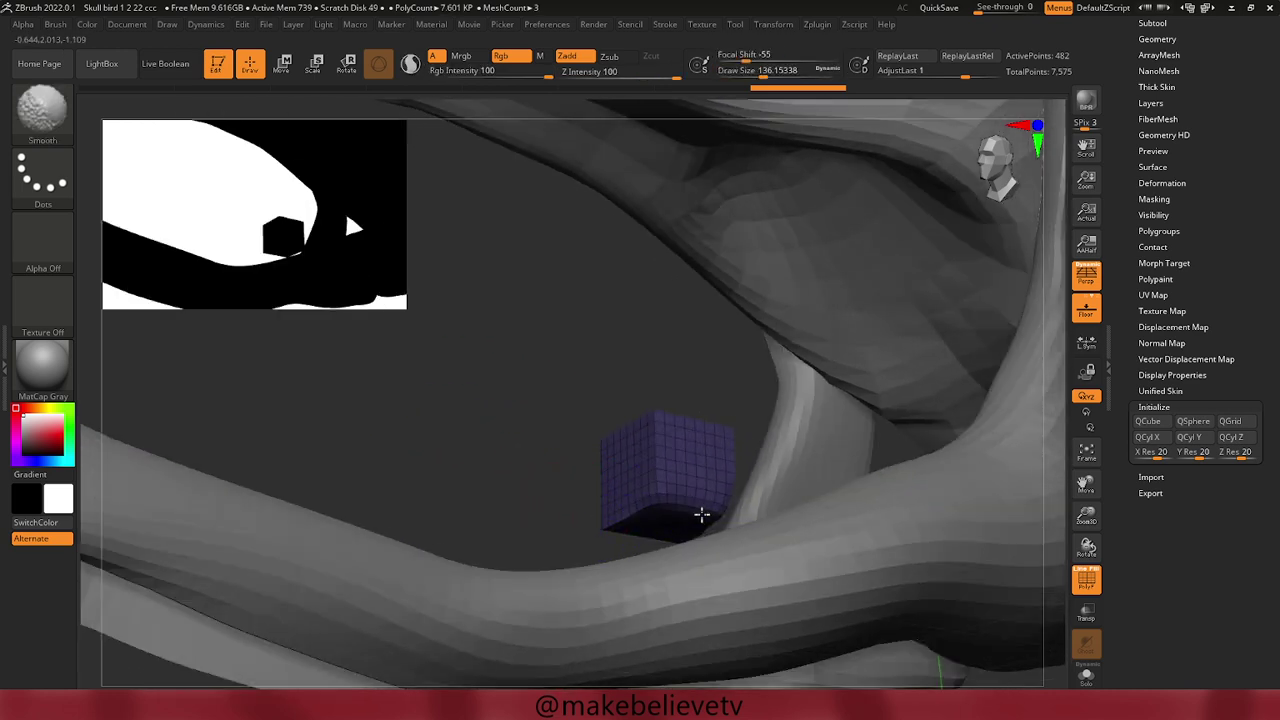
{"action": "mouse_move", "coordinate": [701, 514]}
{"action": "left_mouse_down"}
{"action": "mouse_move", "coordinate": [549, 523]}
{"action": "mouse_move", "coordinate": [594, 540]}
{"action": "left_mouse_up"}
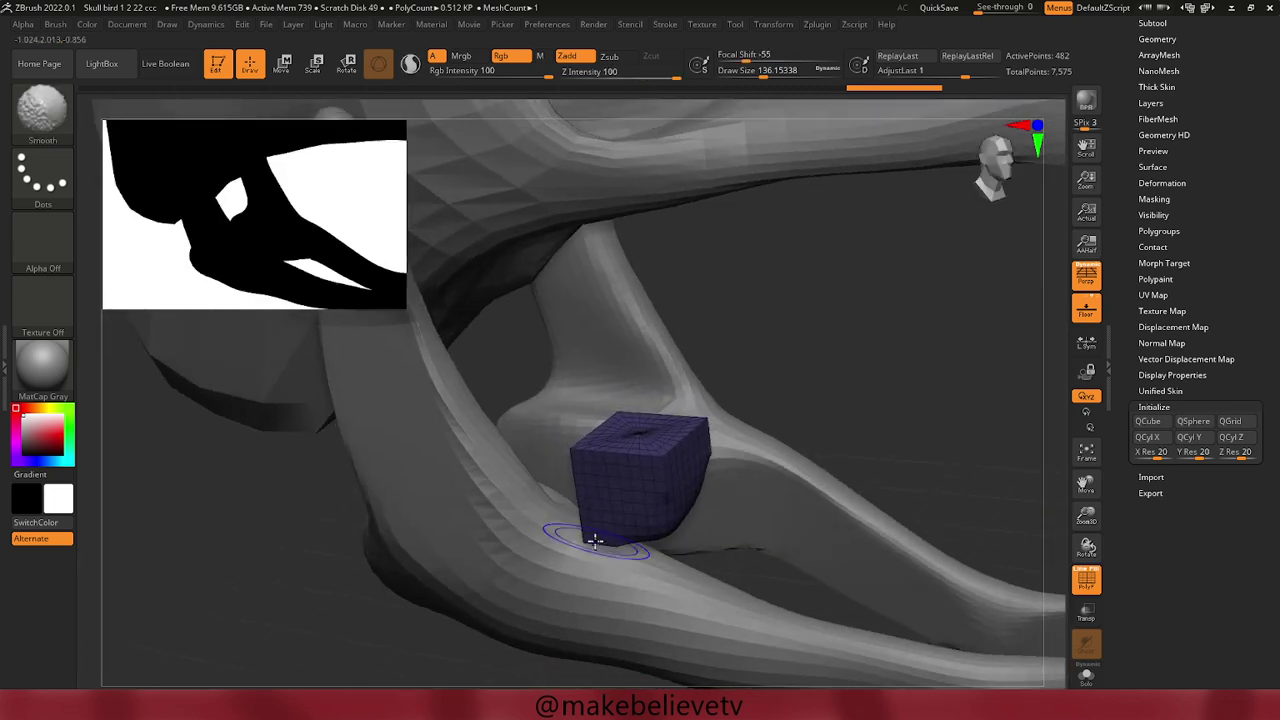
{"action": "mouse_move", "coordinate": [586, 449]}
{"action": "left_mouse_down", "text": "shift"}
{"action": "mouse_move", "coordinate": [645, 440]}
{"action": "mouse_move", "coordinate": [620, 405]}
{"action": "left_mouse_up", "text": "shift"}
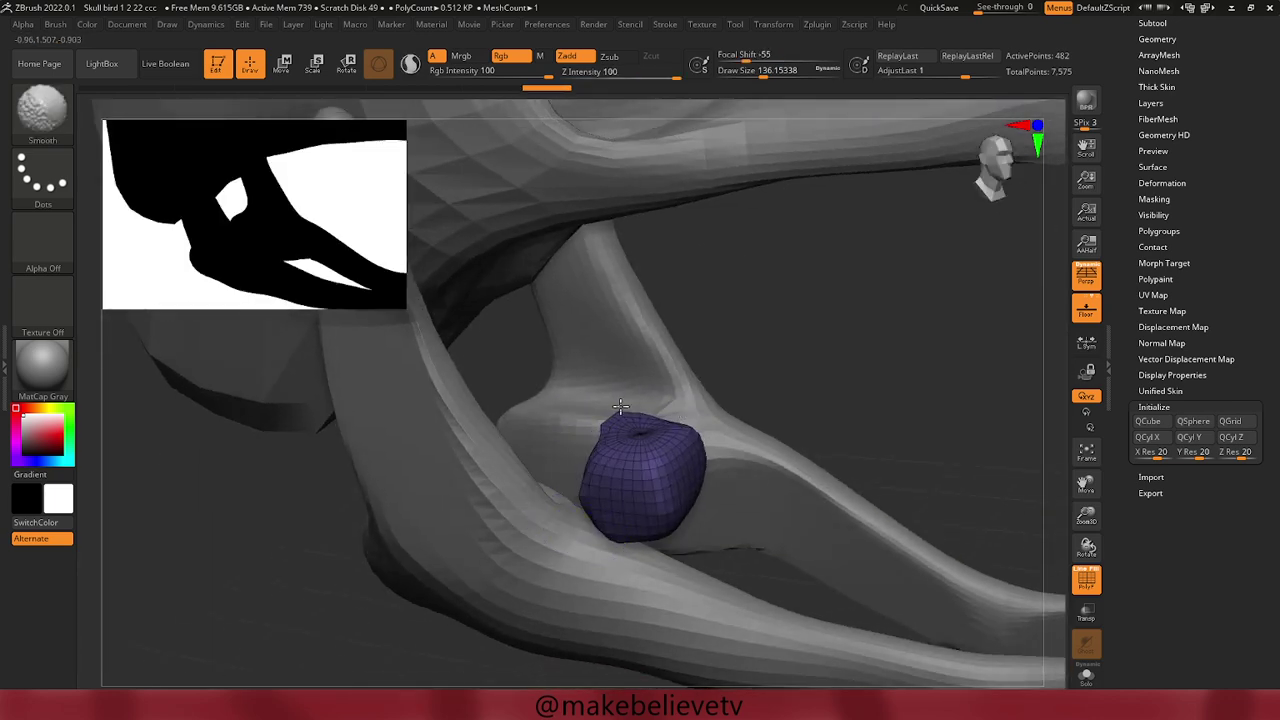
{"action": "mouse_move", "coordinate": [791, 346]}
{"action": "left_mouse_down"}
{"action": "mouse_move", "coordinate": [797, 271]}
{"action": "mouse_move", "coordinate": [749, 337]}
{"action": "left_mouse_up"}
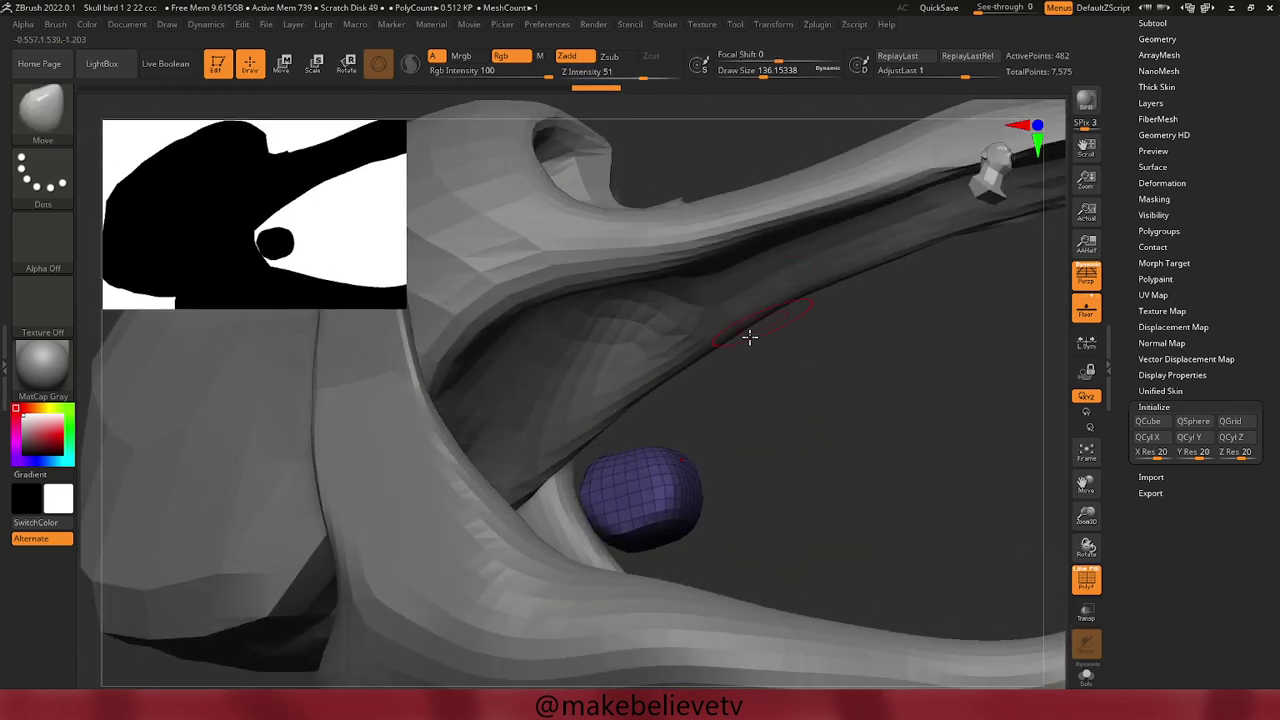
{"action": "mouse_move", "coordinate": [646, 541]}
{"action": "left_mouse_down", "text": "shift"}
{"action": "mouse_move", "coordinate": [571, 571]}
{"action": "mouse_move", "coordinate": [609, 503]}
{"action": "mouse_move", "coordinate": [614, 526]}
{"action": "left_mouse_up", "text": "shift"}
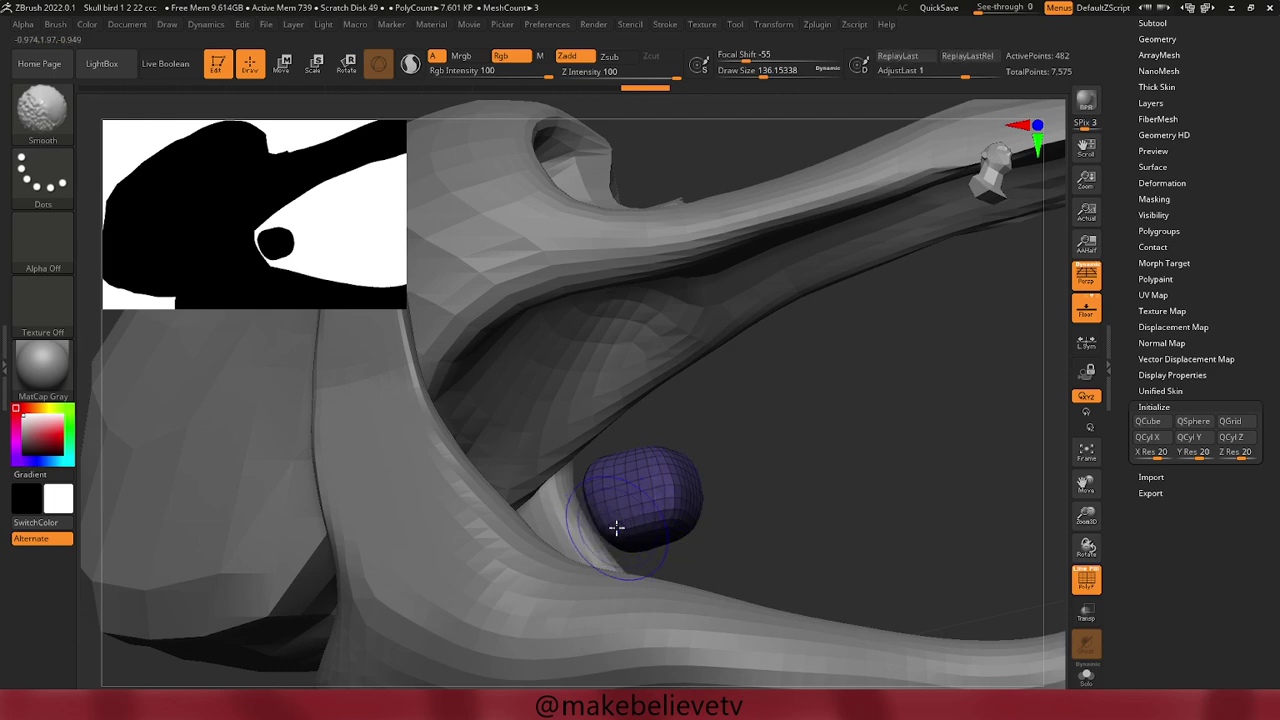
{"action": "left_click_drag", "start_coordinate": [774, 333], "coordinate": [385, 304]}
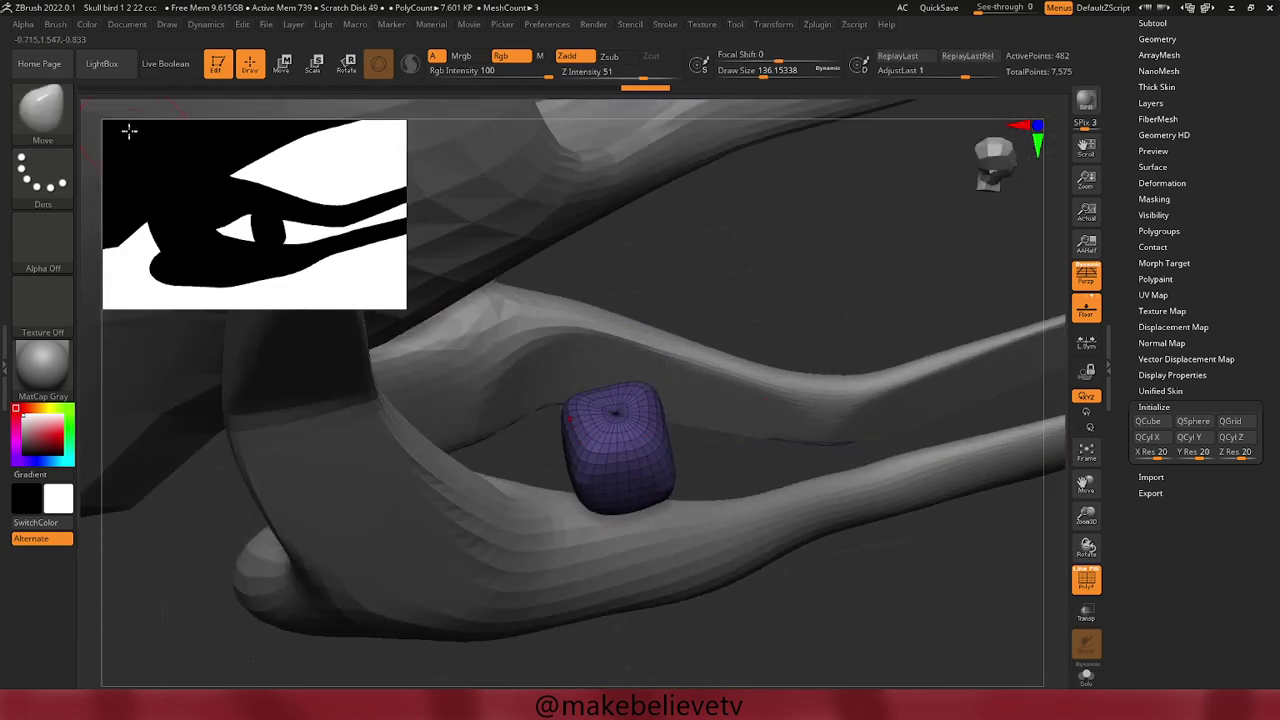
Raise the brush size to about 318 and undo the last stretch of the cube.
{"action": "key", "text": "space"}
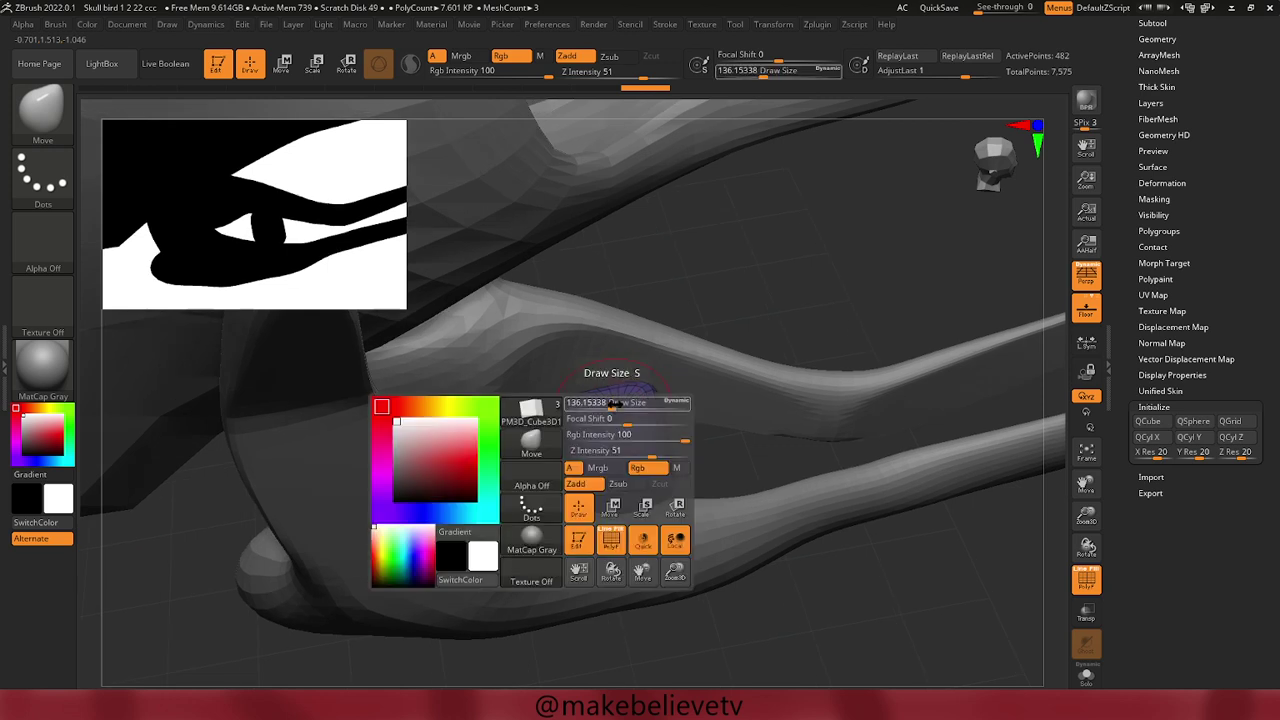
{"action": "mouse_move", "coordinate": [615, 402]}
{"action": "left_mouse_down"}
{"action": "mouse_move", "coordinate": [640, 408]}
{"action": "mouse_move", "coordinate": [607, 365]}
{"action": "left_mouse_up"}
{"action": "key", "text": "ctrl+z"}
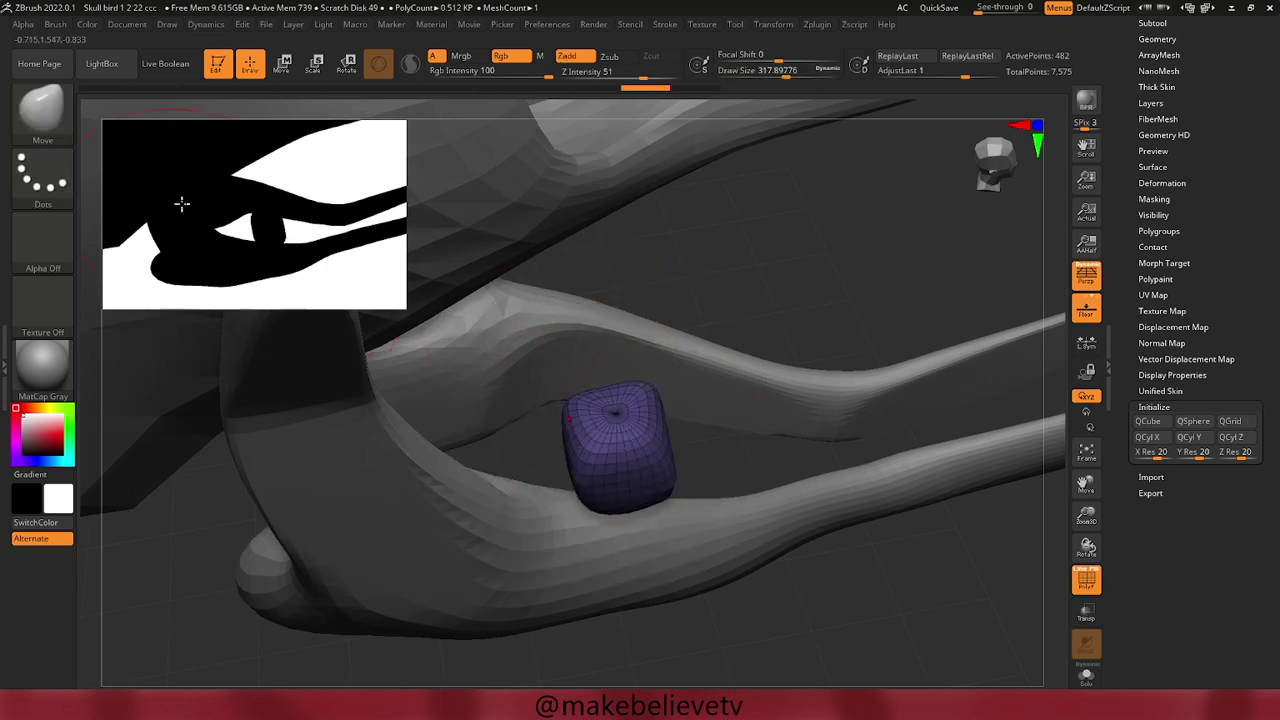
Choose an S brush from the brush library, dismiss the smoothing note, and shrink Draw Size to about 132.
{"action": "left_click", "coordinate": [55, 113]}
{"action": "mouse_move", "coordinate": [316, 248]}
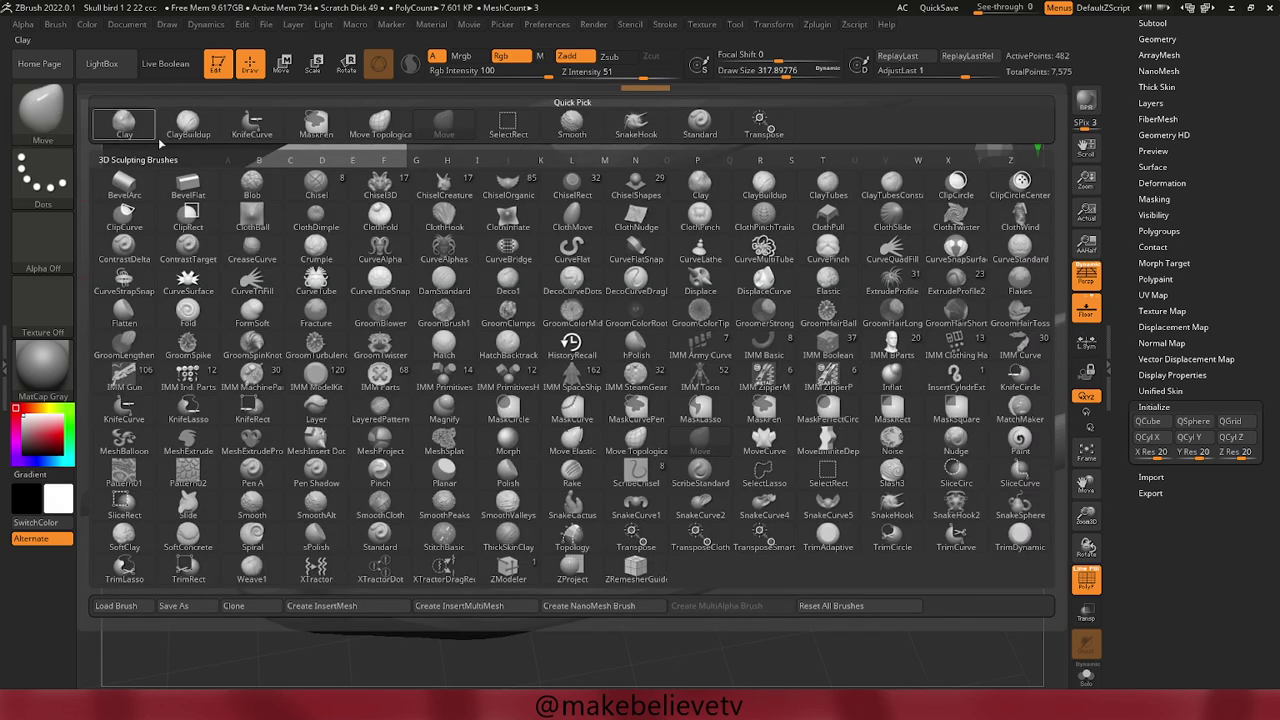
{"action": "key", "text": "s"}
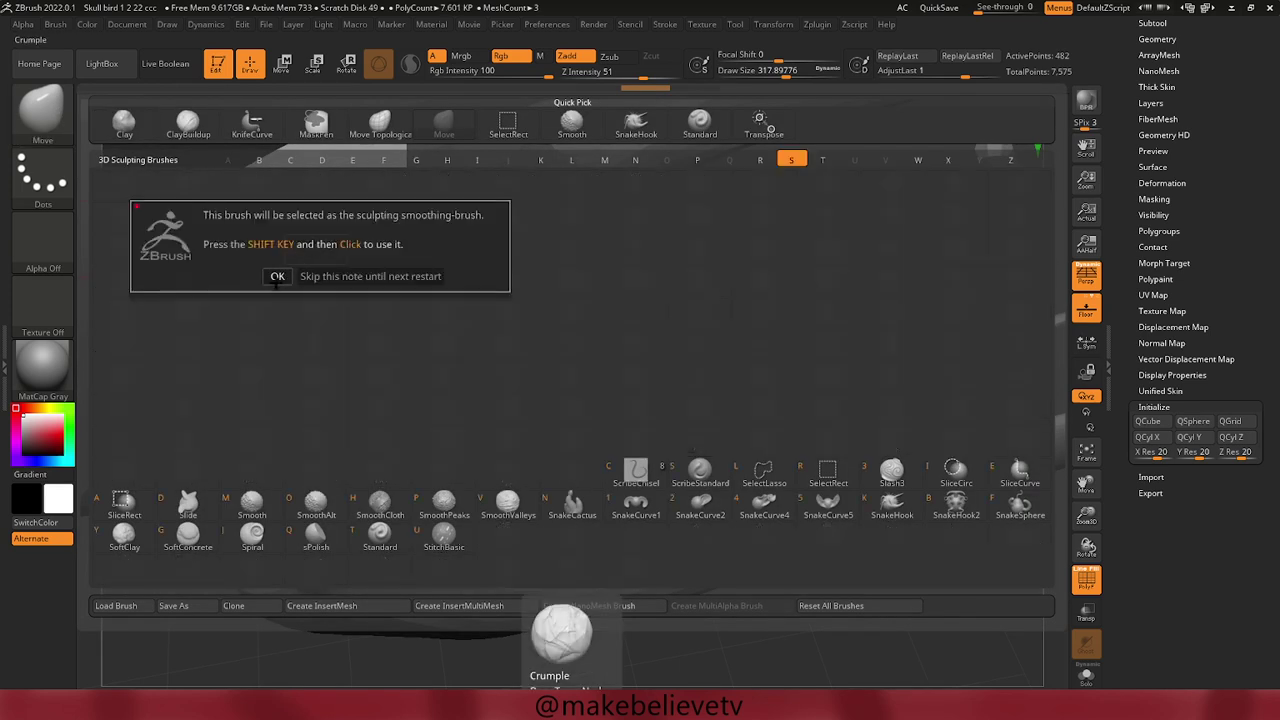
{"action": "left_click", "coordinate": [277, 277]}
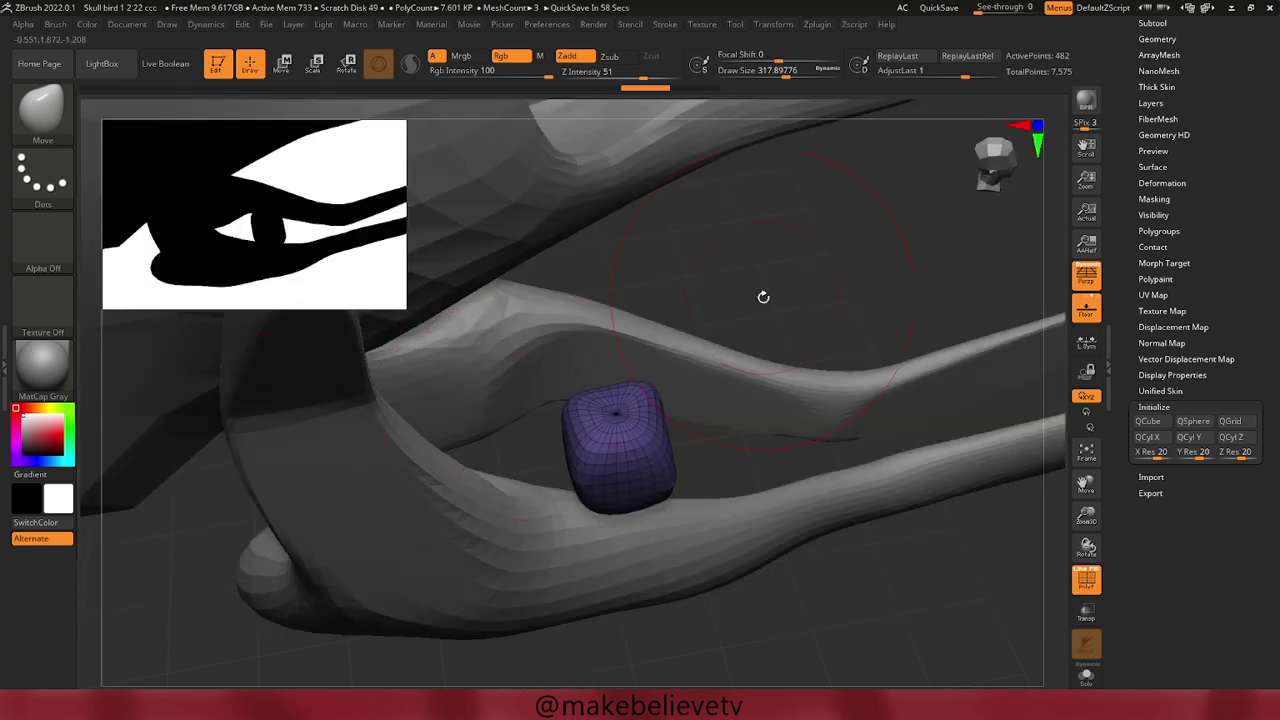
{"action": "left_click_drag", "start_coordinate": [763, 297], "coordinate": [667, 331]}
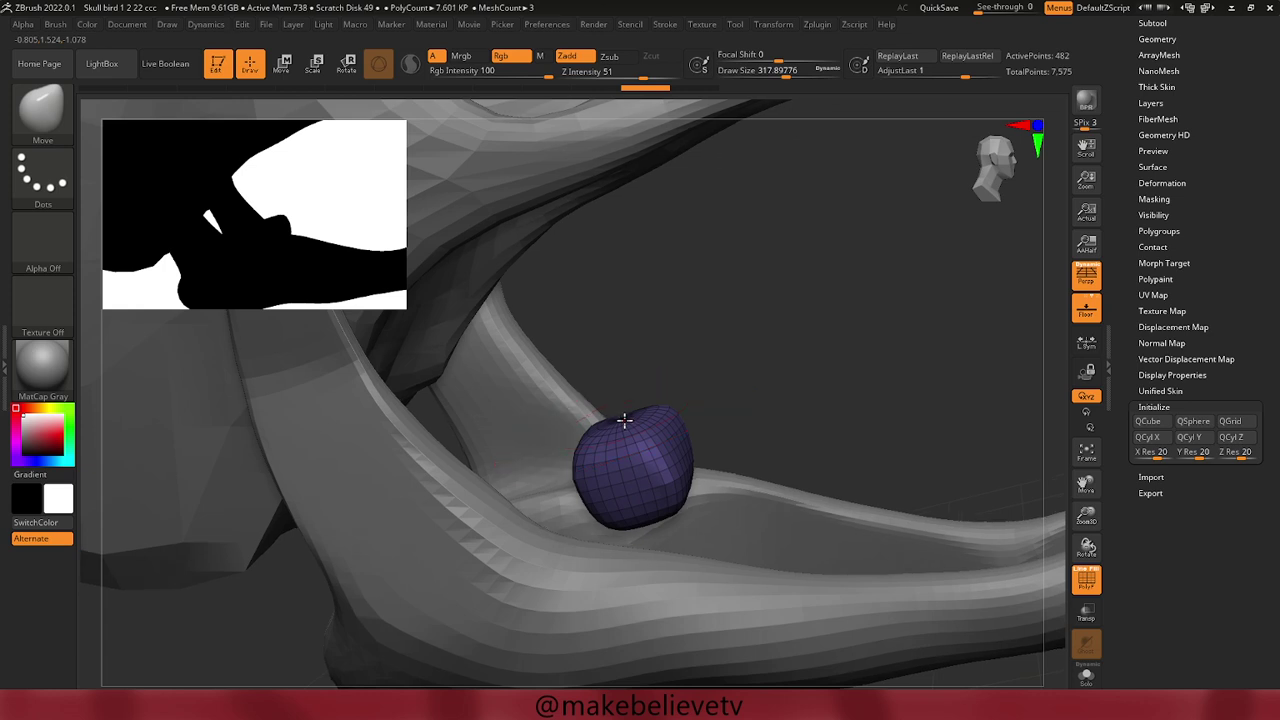
{"action": "key", "text": "space"}
{"action": "mouse_move", "coordinate": [620, 424]}
{"action": "left_mouse_down"}
{"action": "mouse_move", "coordinate": [601, 427]}
{"action": "mouse_move", "coordinate": [538, 204]}
{"action": "left_mouse_up"}
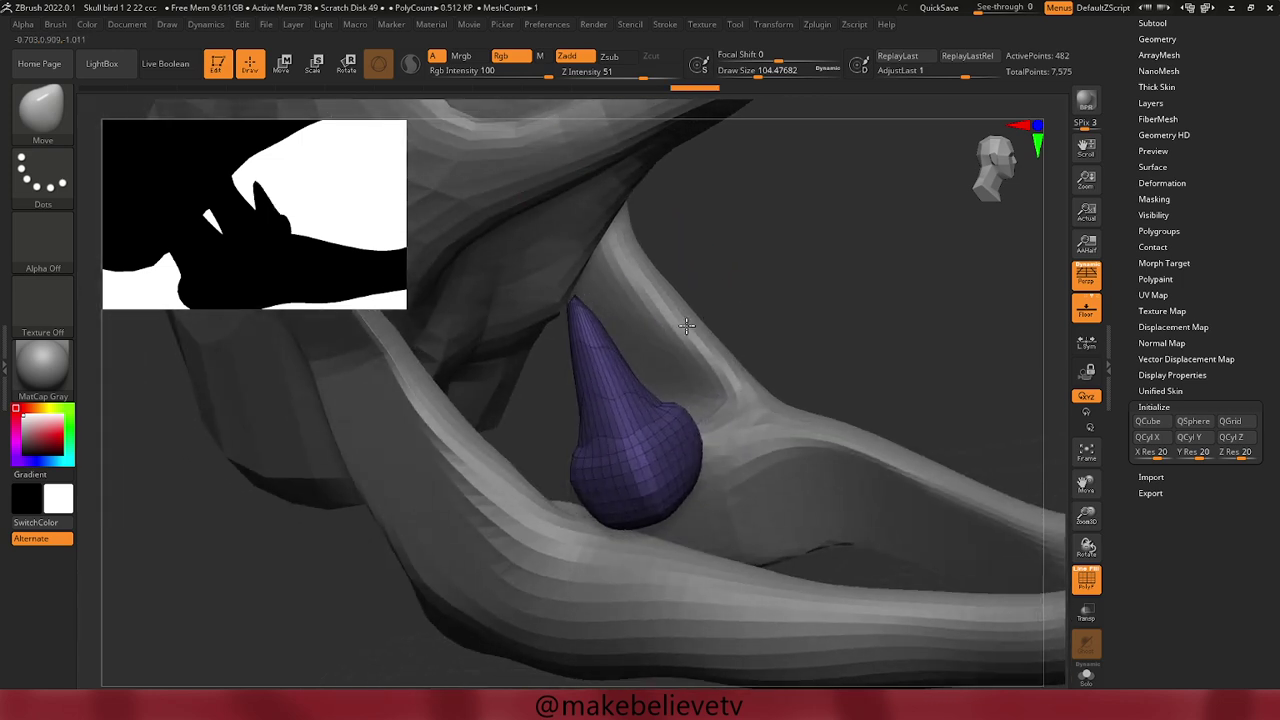
At about 280 brush size, pull and push the blob into a tapered, pointed tooth.
{"action": "mouse_move", "coordinate": [706, 290]}
{"action": "left_mouse_down"}
{"action": "mouse_move", "coordinate": [577, 436]}
{"action": "mouse_move", "coordinate": [640, 440]}
{"action": "mouse_move", "coordinate": [572, 437]}
{"action": "mouse_move", "coordinate": [543, 400]}
{"action": "left_mouse_up"}
{"action": "key", "text": "space"}
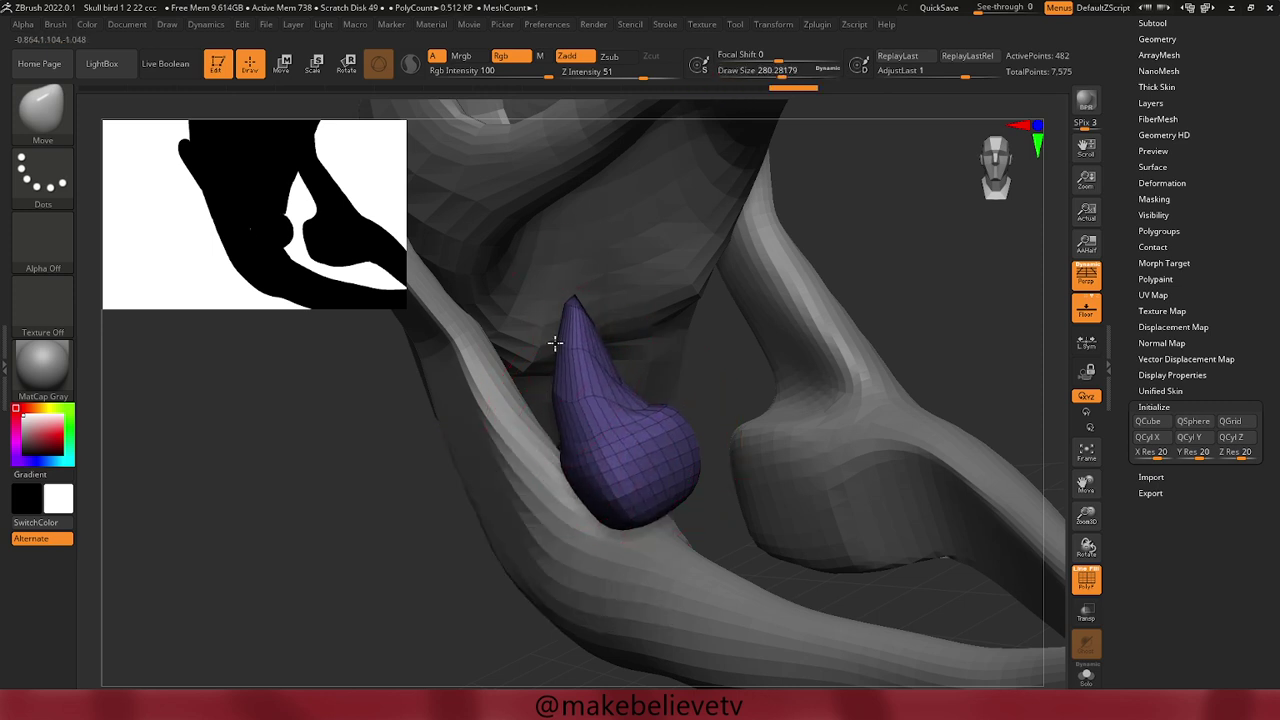
{"action": "left_click_drag", "start_coordinate": [557, 343], "coordinate": [538, 336]}
{"action": "left_click_drag", "start_coordinate": [637, 393], "coordinate": [642, 424]}
{"action": "left_click_drag", "start_coordinate": [958, 307], "coordinate": [915, 390]}
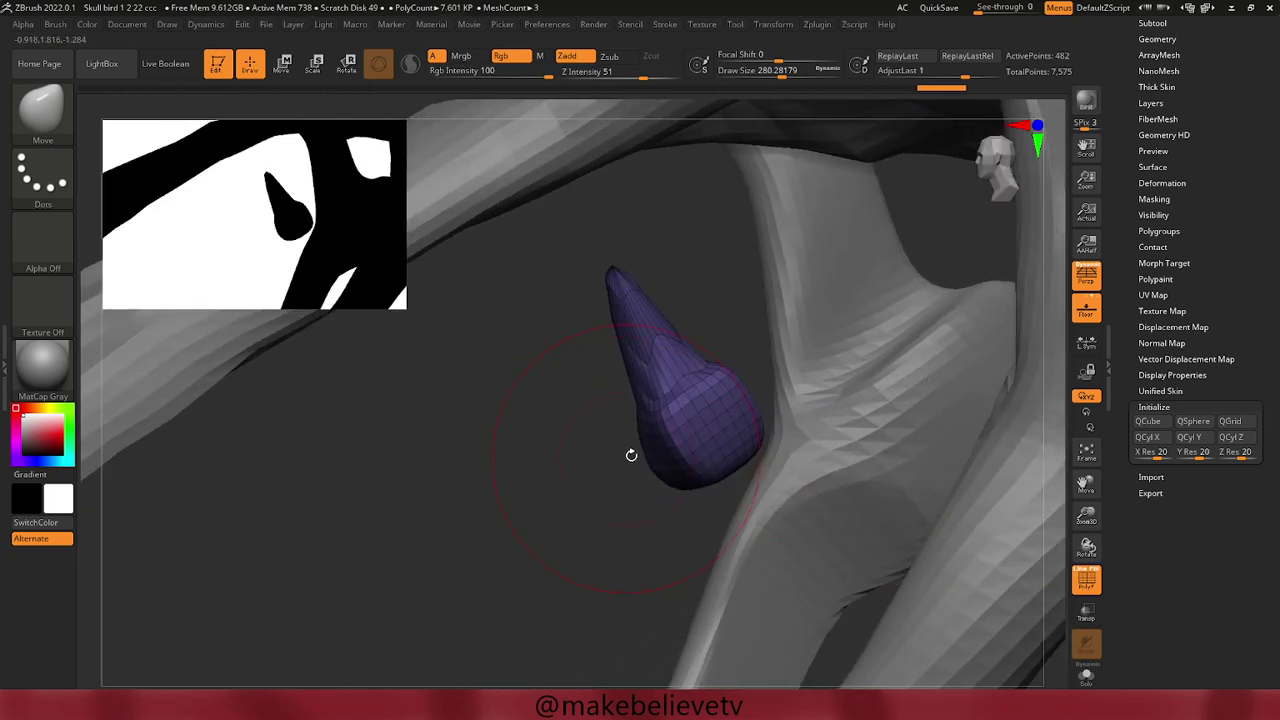
{"action": "mouse_move", "coordinate": [661, 456]}
{"action": "left_mouse_down"}
{"action": "mouse_move", "coordinate": [651, 471]}
{"action": "mouse_move", "coordinate": [759, 510]}
{"action": "left_mouse_up"}
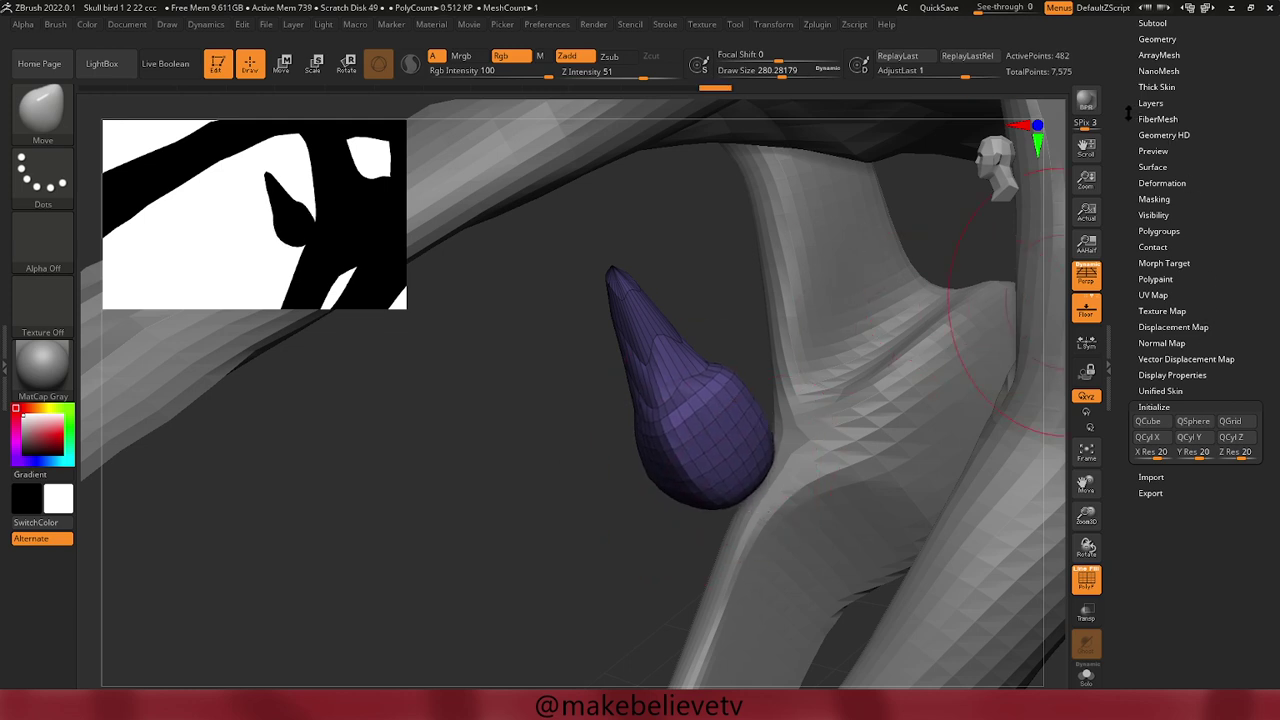
{"action": "left_click_drag", "start_coordinate": [1128, 114], "coordinate": [1134, 194]}
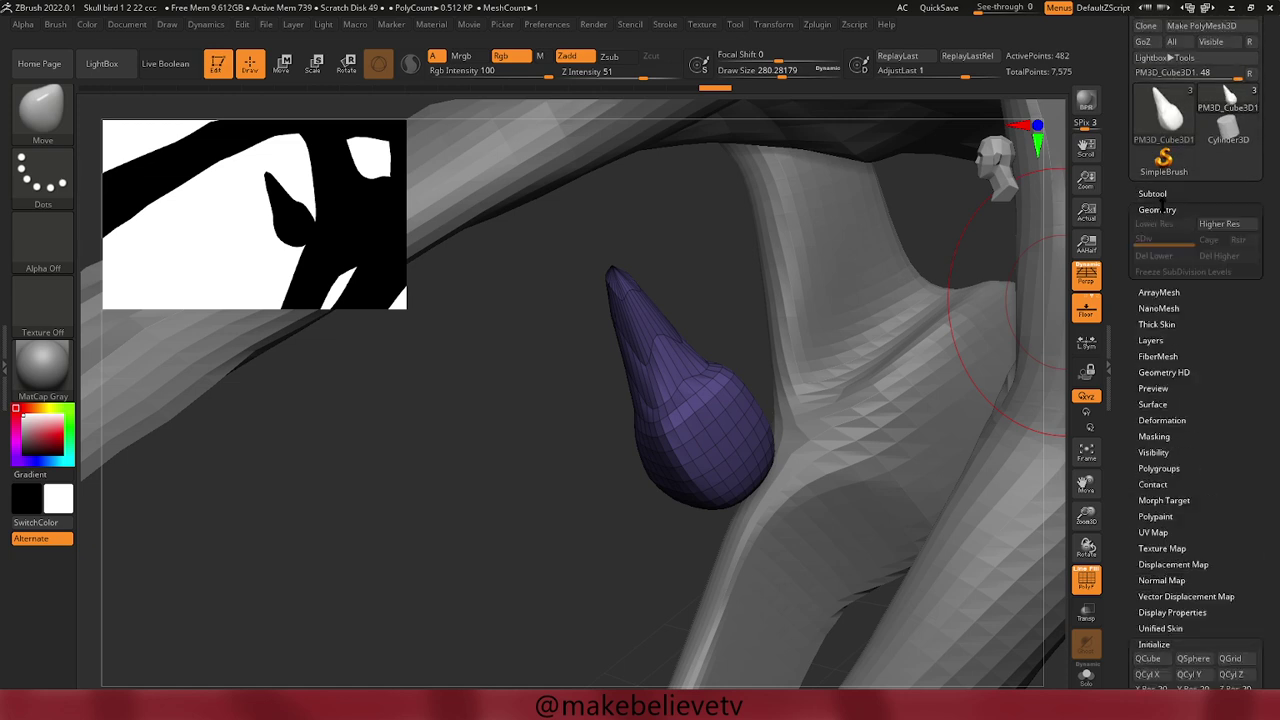
ZRemesh the tooth with the target set to Double polygons.
{"action": "left_click", "coordinate": [1160, 208]}
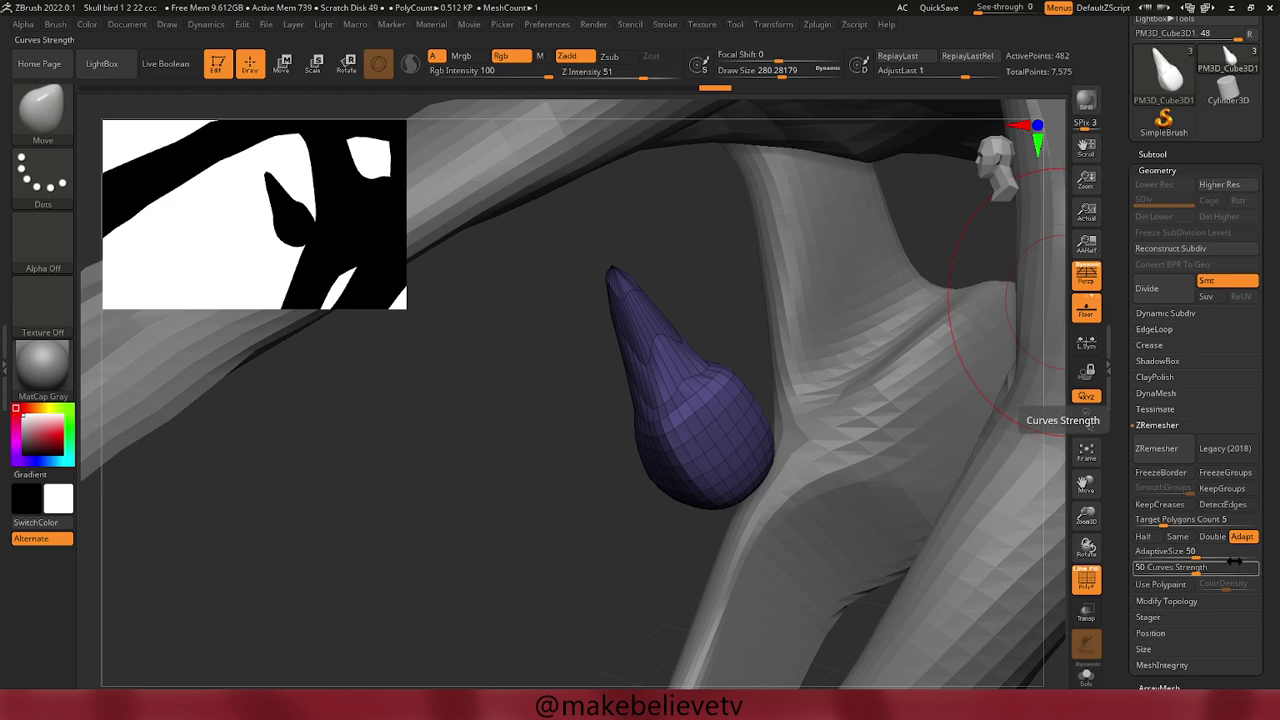
{"action": "left_click", "coordinate": [1212, 538]}
{"action": "left_click", "coordinate": [1155, 448]}
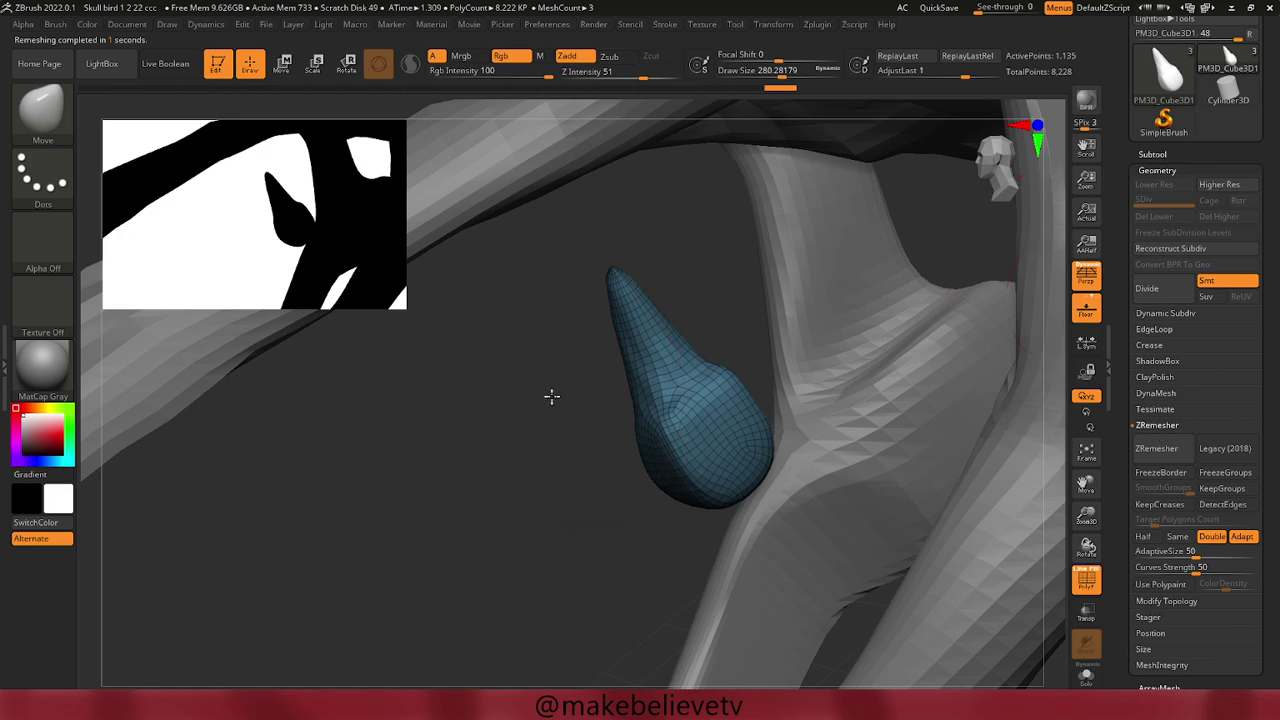
{"action": "mouse_move", "coordinate": [551, 396]}
{"action": "left_mouse_down"}
{"action": "mouse_move", "coordinate": [591, 334]}
{"action": "mouse_move", "coordinate": [634, 320]}
{"action": "mouse_move", "coordinate": [655, 345]}
{"action": "left_mouse_up"}
Bulge the tooth's sides and pull its tip up into a sharper point.
{"action": "mouse_move", "coordinate": [712, 379]}
{"action": "left_mouse_down"}
{"action": "mouse_move", "coordinate": [755, 377]}
{"action": "mouse_move", "coordinate": [866, 329]}
{"action": "mouse_move", "coordinate": [723, 357]}
{"action": "left_mouse_up"}
{"action": "left_click_drag", "start_coordinate": [631, 380], "coordinate": [614, 384]}
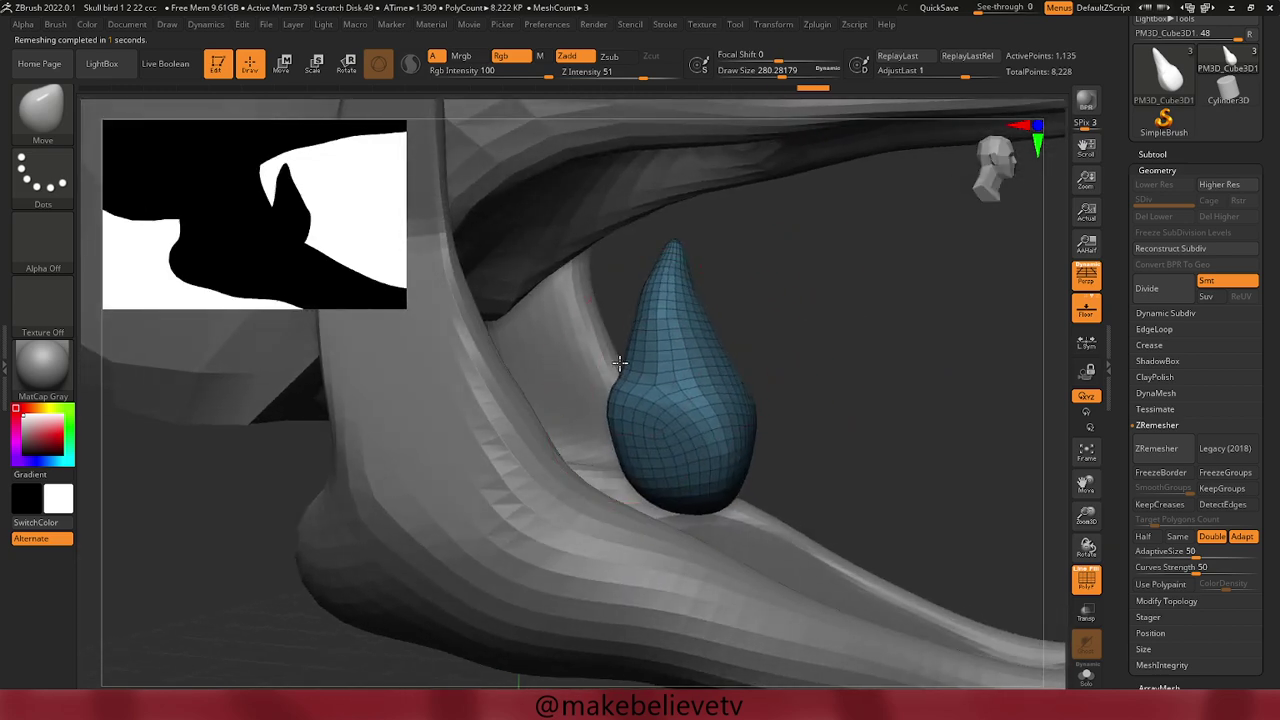
{"action": "left_click_drag", "start_coordinate": [671, 253], "coordinate": [651, 210]}
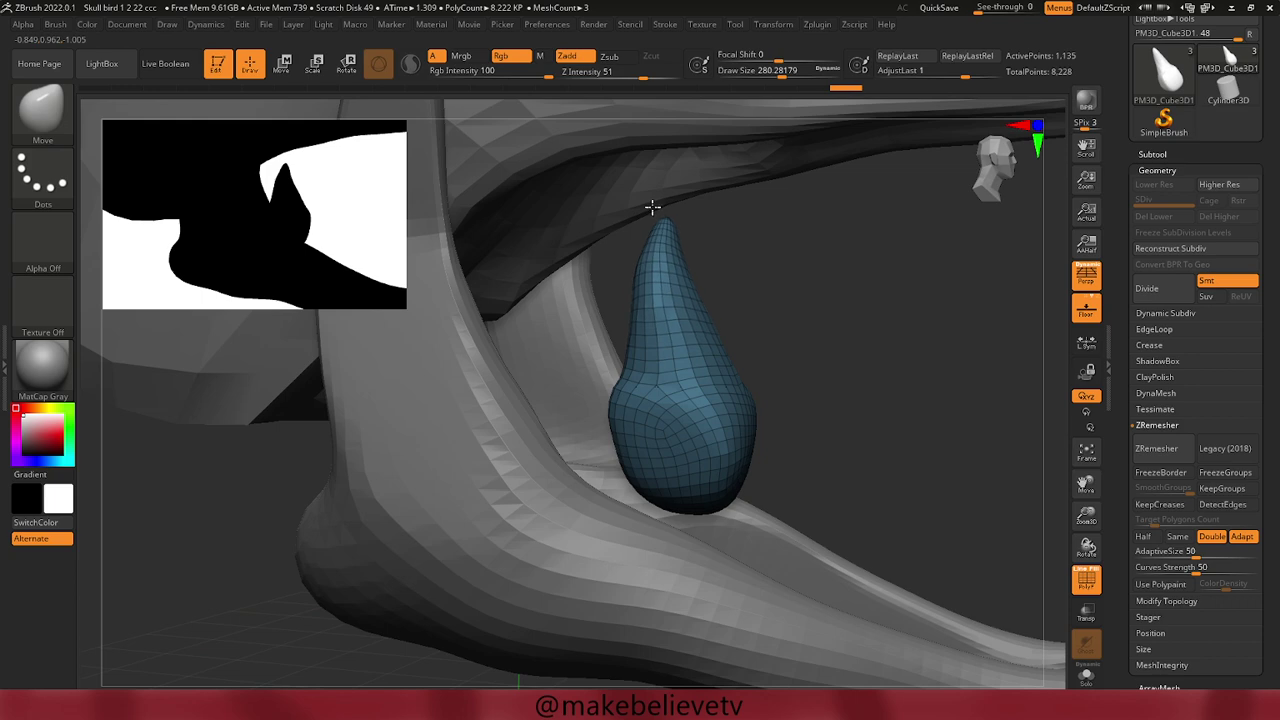
{"action": "mouse_move", "coordinate": [789, 240]}
{"action": "left_mouse_down"}
{"action": "mouse_move", "coordinate": [777, 286]}
{"action": "mouse_move", "coordinate": [823, 277]}
{"action": "mouse_move", "coordinate": [811, 272]}
{"action": "left_mouse_up"}
{"action": "mouse_move", "coordinate": [878, 353]}
{"action": "left_mouse_down"}
{"action": "mouse_move", "coordinate": [911, 357]}
{"action": "mouse_move", "coordinate": [740, 123]}
{"action": "left_mouse_up"}
{"action": "mouse_move", "coordinate": [945, 302]}
{"action": "left_mouse_down"}
{"action": "mouse_move", "coordinate": [1014, 349]}
{"action": "mouse_move", "coordinate": [974, 357]}
{"action": "mouse_move", "coordinate": [985, 336]}
{"action": "left_mouse_up"}
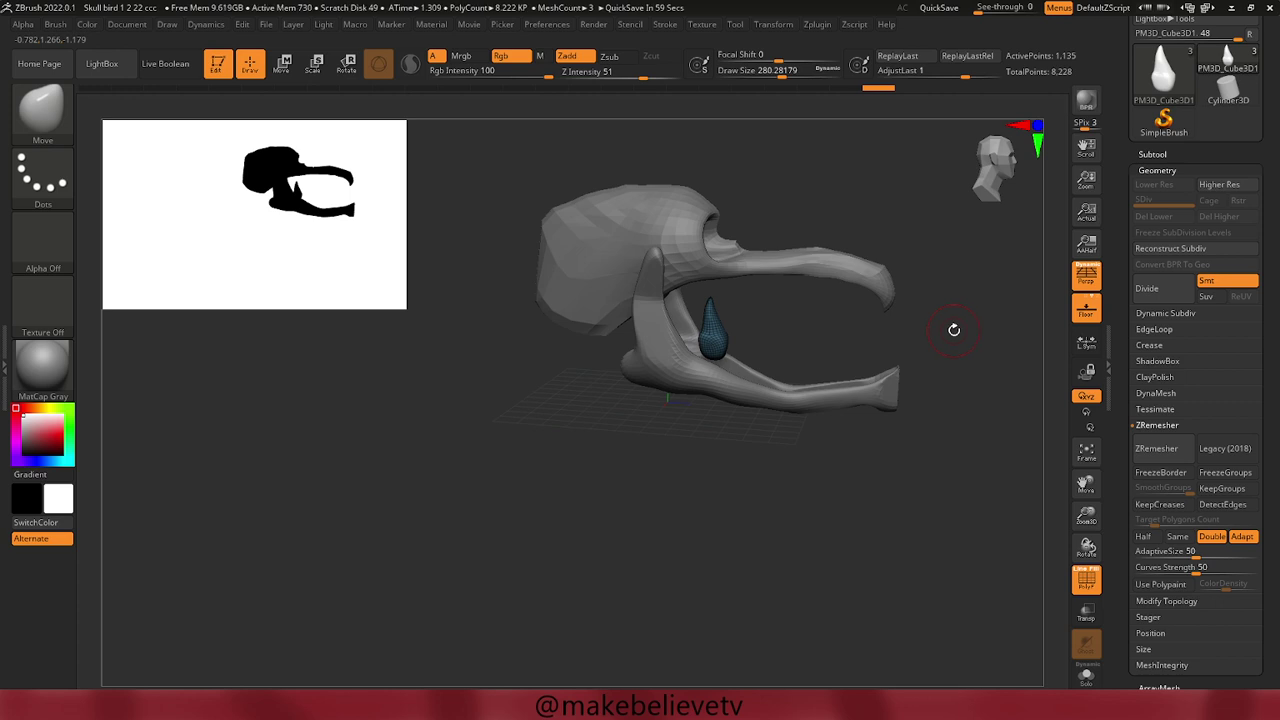
Scale the tooth down with the gizmo, adjust it along X, and lower it along Y.
{"action": "left_click", "coordinate": [303, 74]}
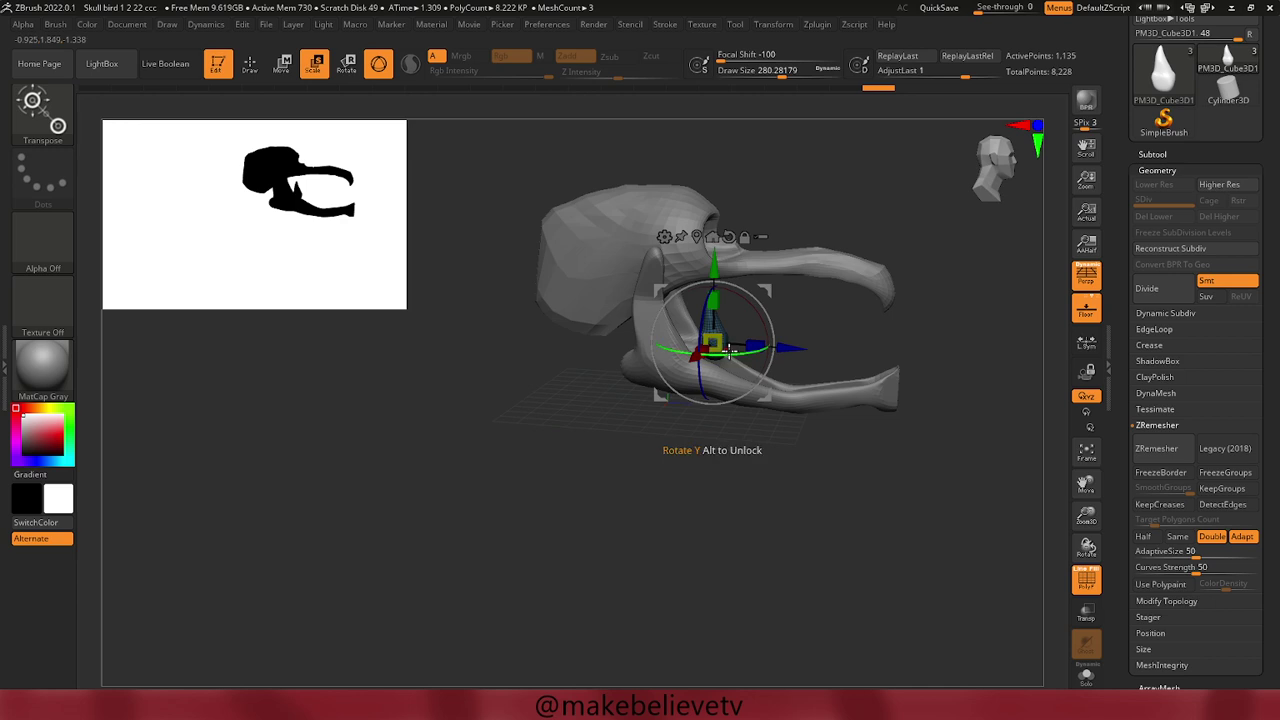
{"action": "left_click_drag", "start_coordinate": [714, 344], "coordinate": [711, 344]}
{"action": "left_click_drag", "start_coordinate": [508, 410], "coordinate": [466, 408]}
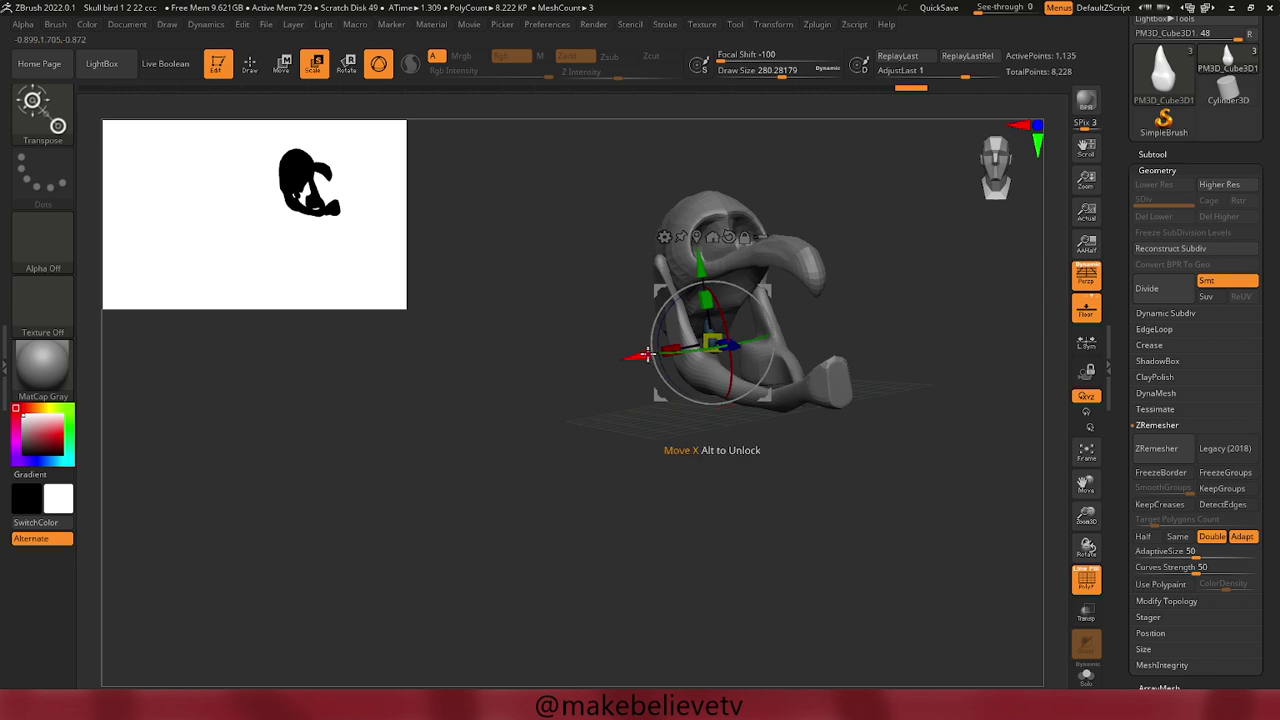
{"action": "left_click_drag", "start_coordinate": [644, 366], "coordinate": [631, 364]}
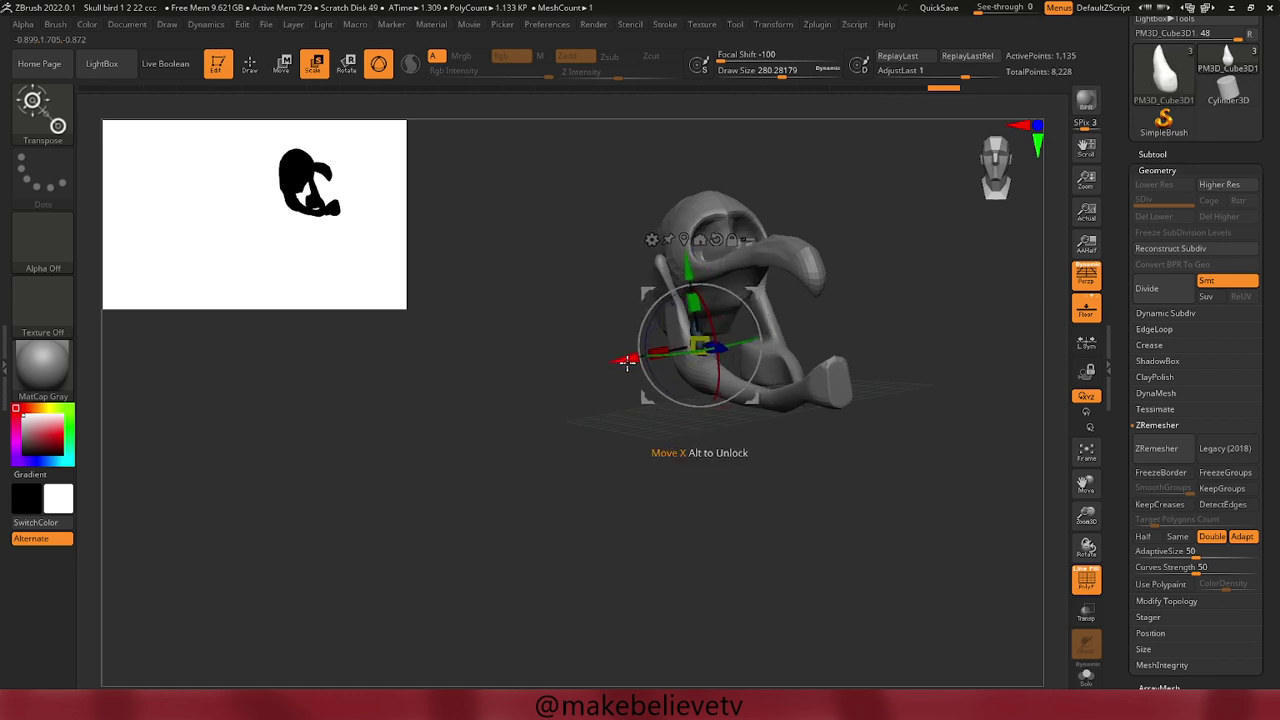
{"action": "left_click_drag", "start_coordinate": [690, 266], "coordinate": [686, 300]}
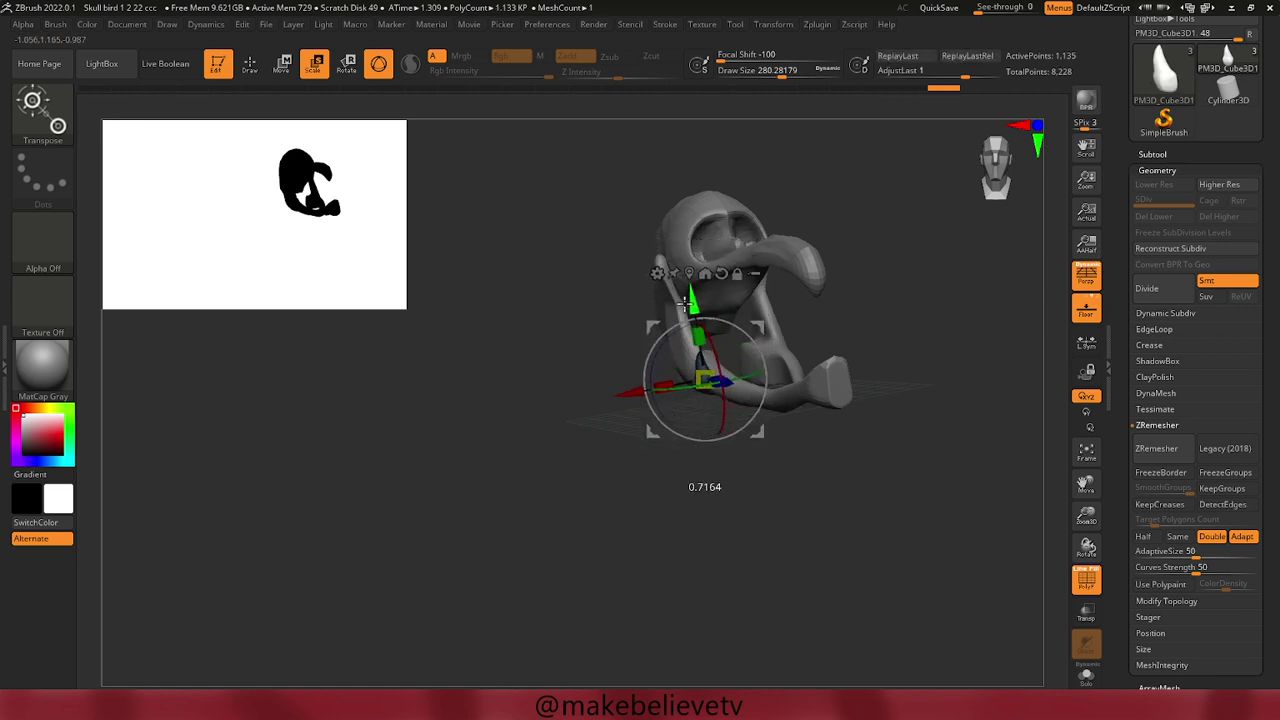
{"action": "mouse_move", "coordinate": [543, 337]}
{"action": "left_mouse_down"}
{"action": "mouse_move", "coordinate": [610, 327]}
{"action": "mouse_move", "coordinate": [648, 403]}
{"action": "left_mouse_up"}
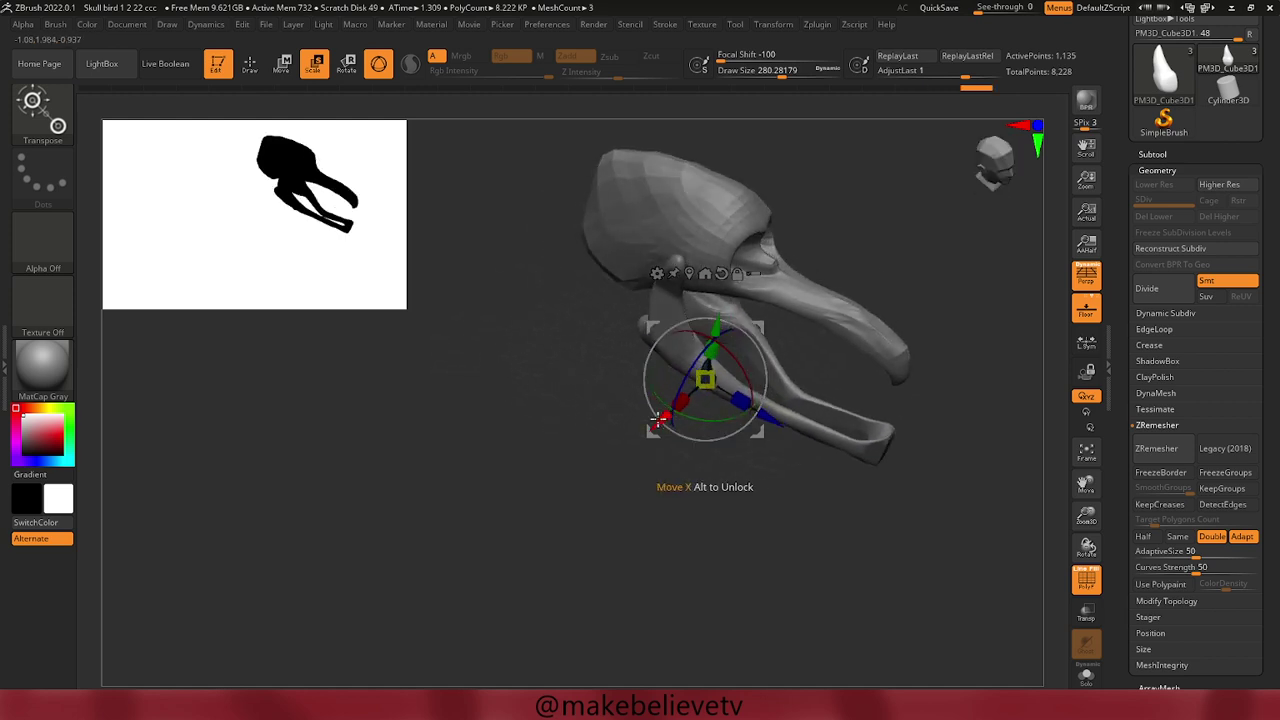
{"action": "left_click_drag", "start_coordinate": [659, 419], "coordinate": [667, 409]}
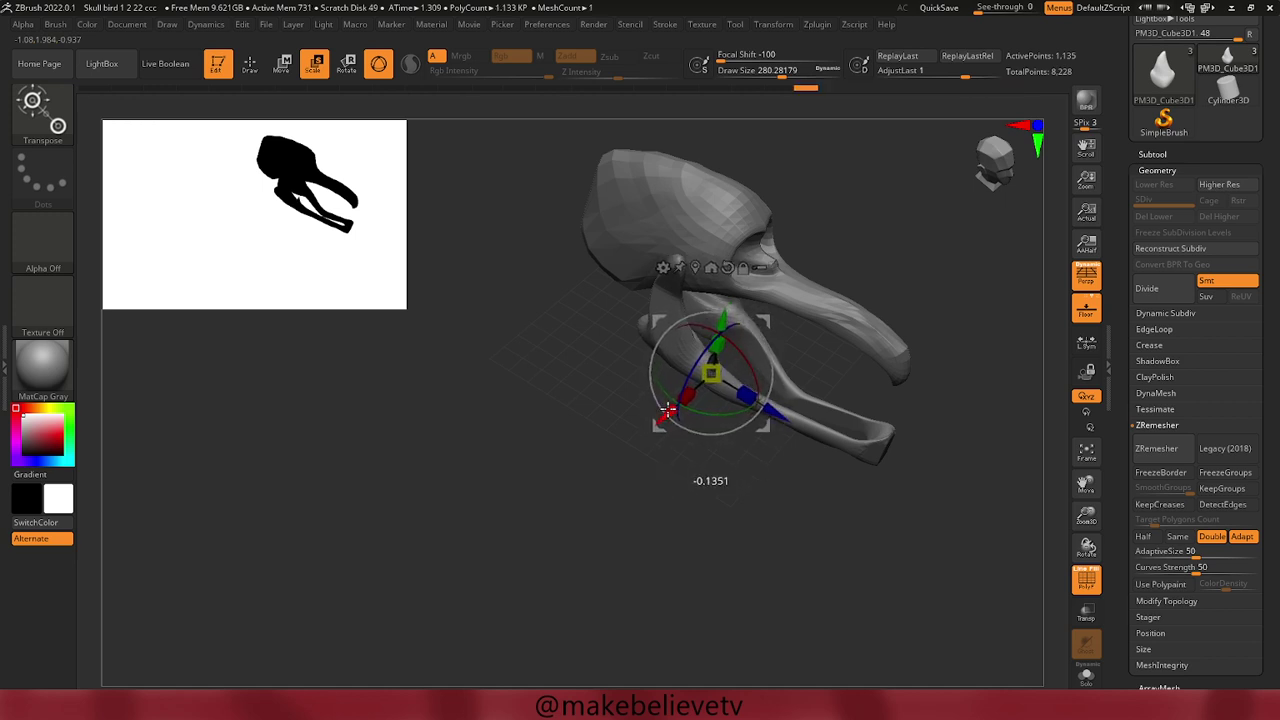
Raise the tooth along Y onto the jaw and zoom in close to check its placement.
{"action": "left_click_drag", "start_coordinate": [573, 446], "coordinate": [563, 400]}
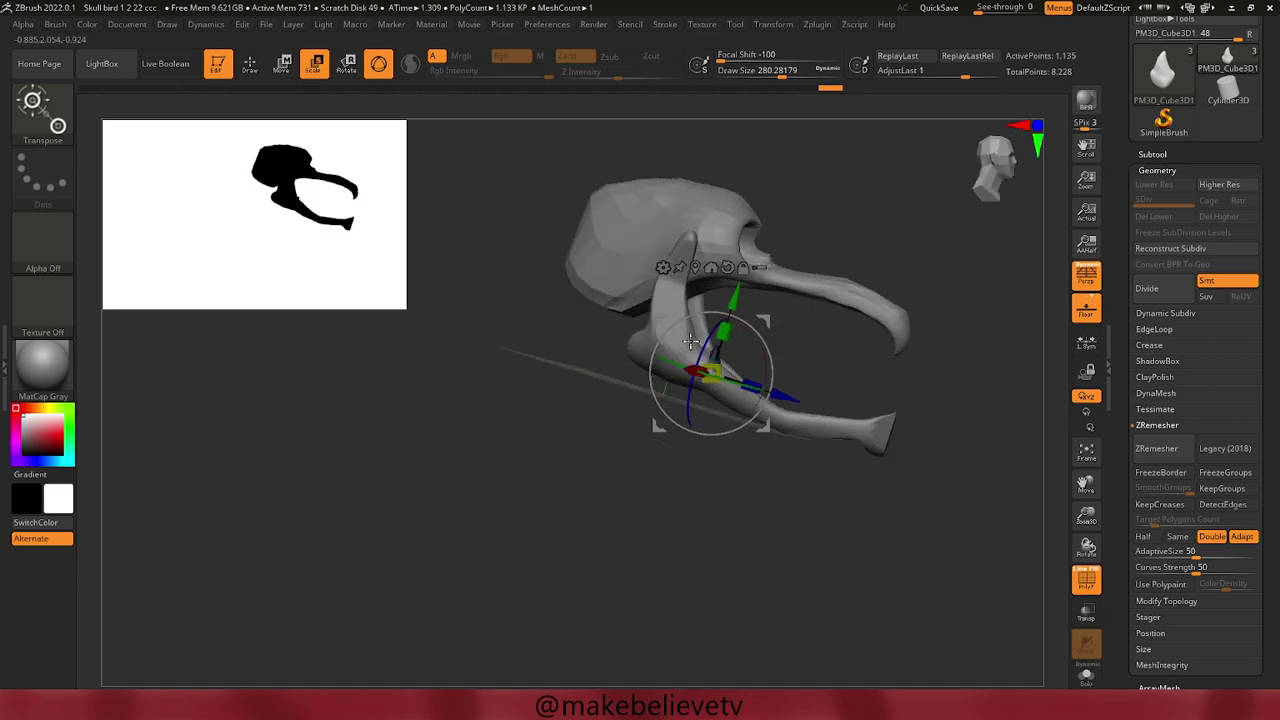
{"action": "left_click_drag", "start_coordinate": [733, 297], "coordinate": [733, 287]}
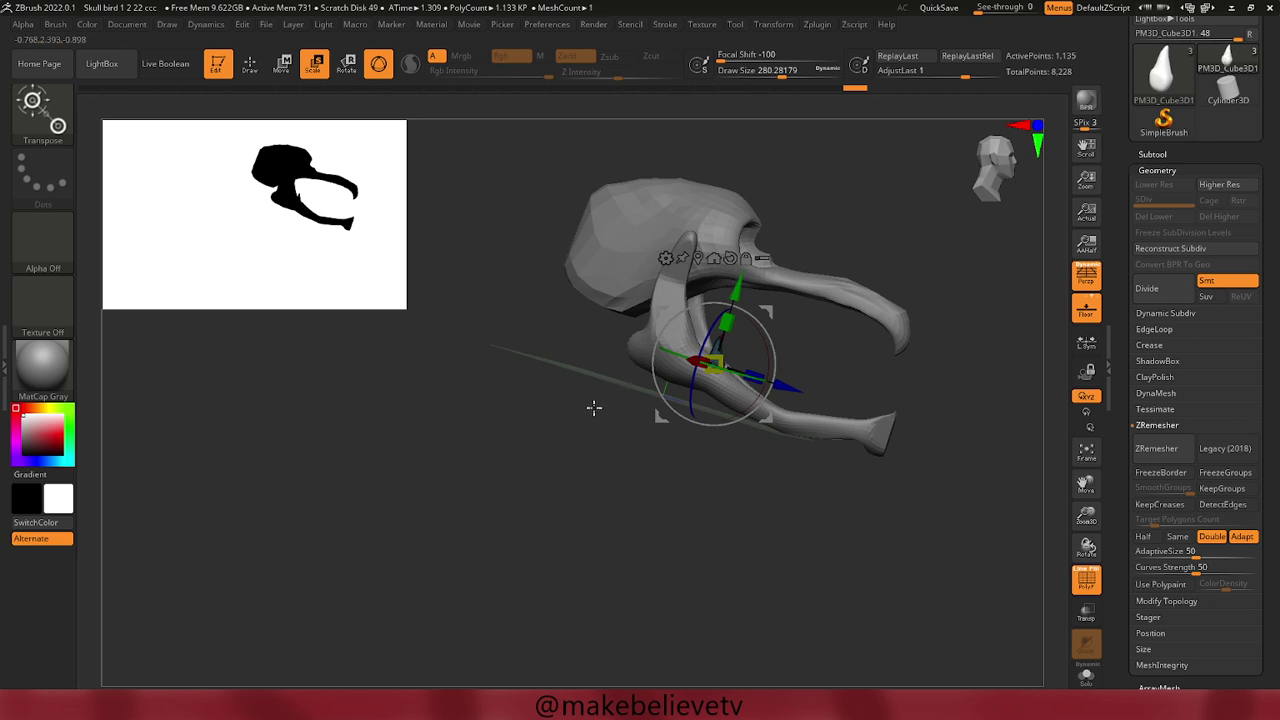
{"action": "key", "text": "f"}
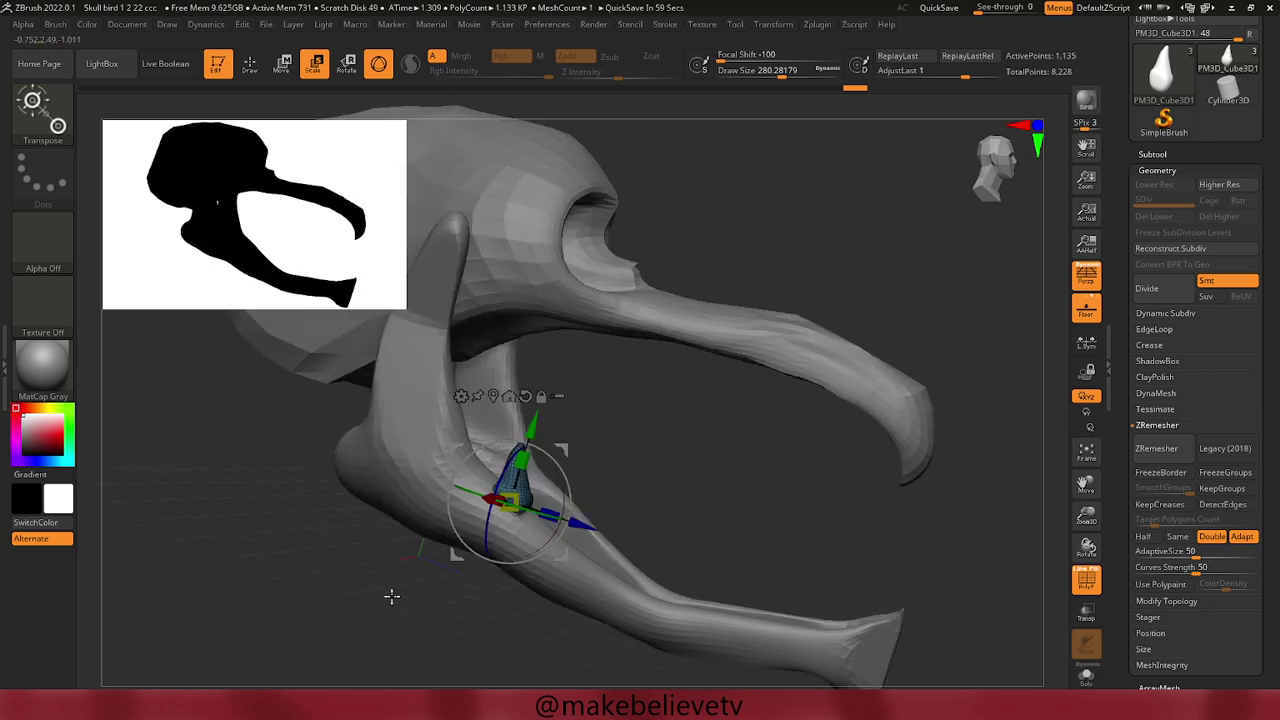
{"action": "mouse_move", "coordinate": [391, 596]}
{"action": "left_mouse_down"}
{"action": "mouse_move", "coordinate": [417, 457]}
{"action": "mouse_move", "coordinate": [437, 523]}
{"action": "mouse_move", "coordinate": [514, 623]}
{"action": "mouse_move", "coordinate": [418, 617]}
{"action": "left_mouse_up"}
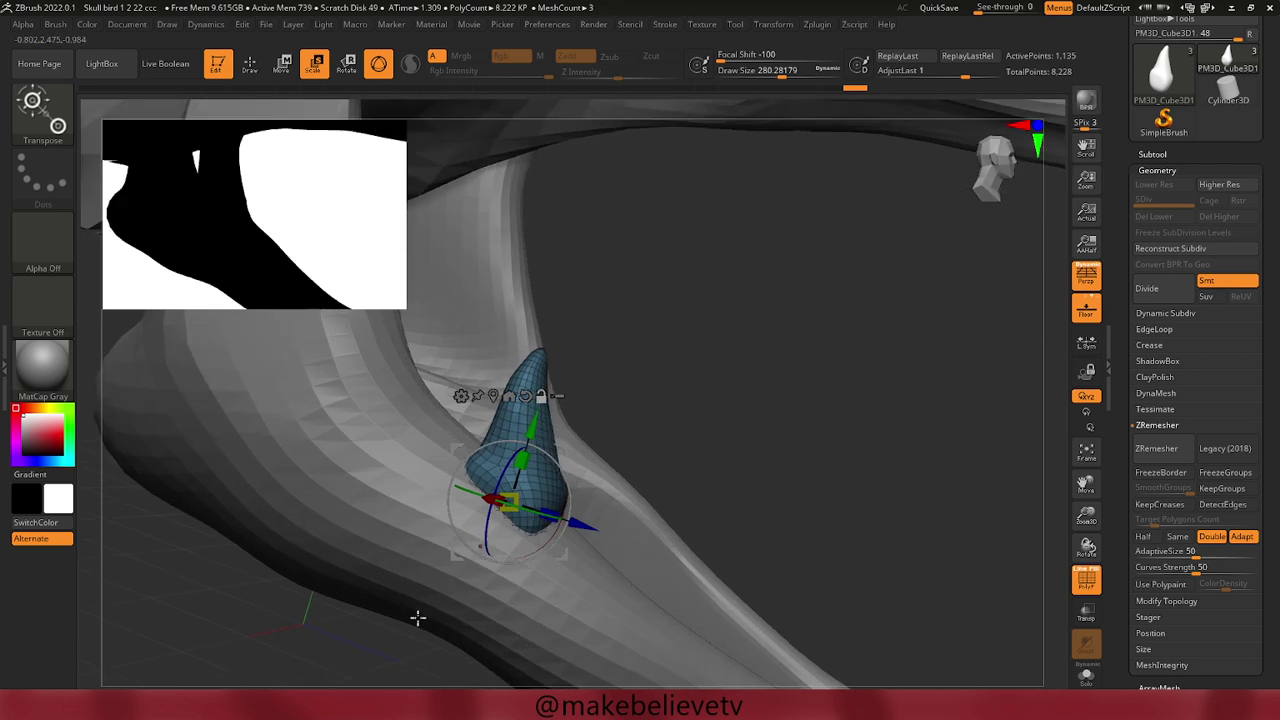
{"action": "mouse_move", "coordinate": [711, 467]}
{"action": "left_mouse_down"}
{"action": "mouse_move", "coordinate": [711, 246]}
{"action": "mouse_move", "coordinate": [749, 343]}
{"action": "mouse_move", "coordinate": [666, 333]}
{"action": "mouse_move", "coordinate": [624, 358]}
{"action": "left_mouse_up"}
{"action": "left_click_drag", "start_coordinate": [810, 342], "coordinate": [686, 91]}
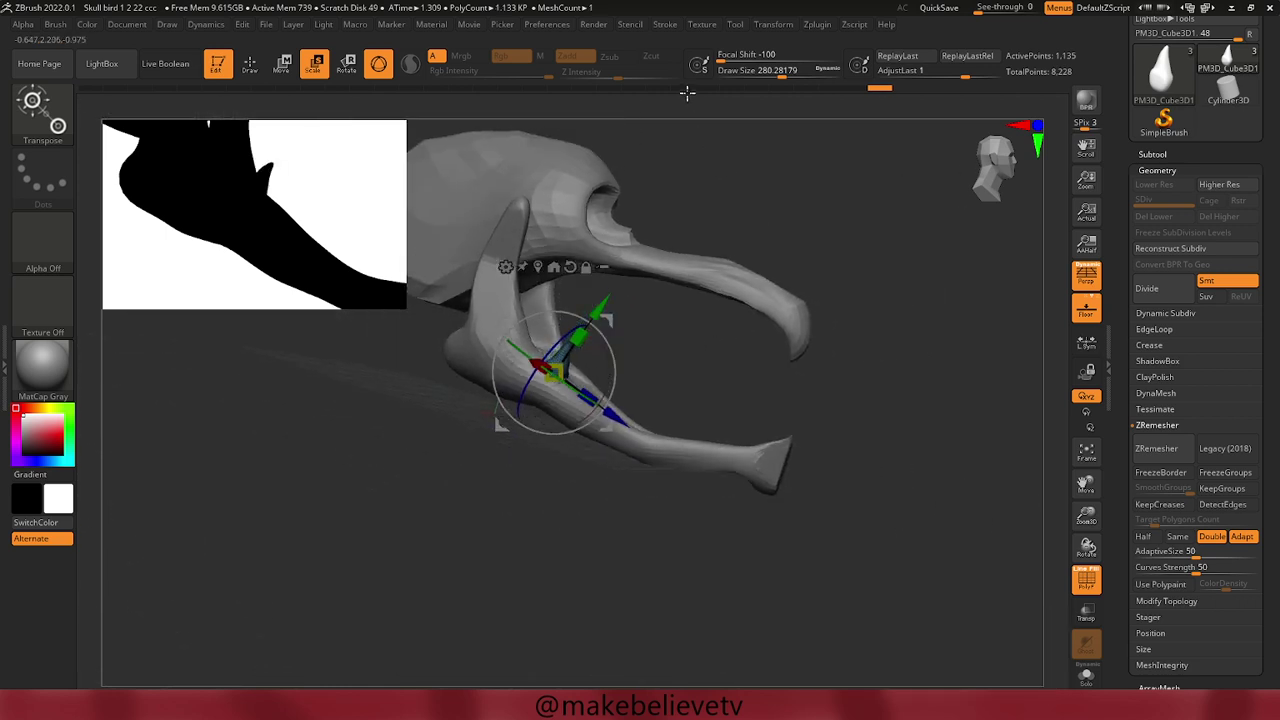
Duplicate the tooth with Ctrl+Shift+D into several copies along the jaw, then zoom in on the row.
{"action": "key", "text": "ctrl+shift"}
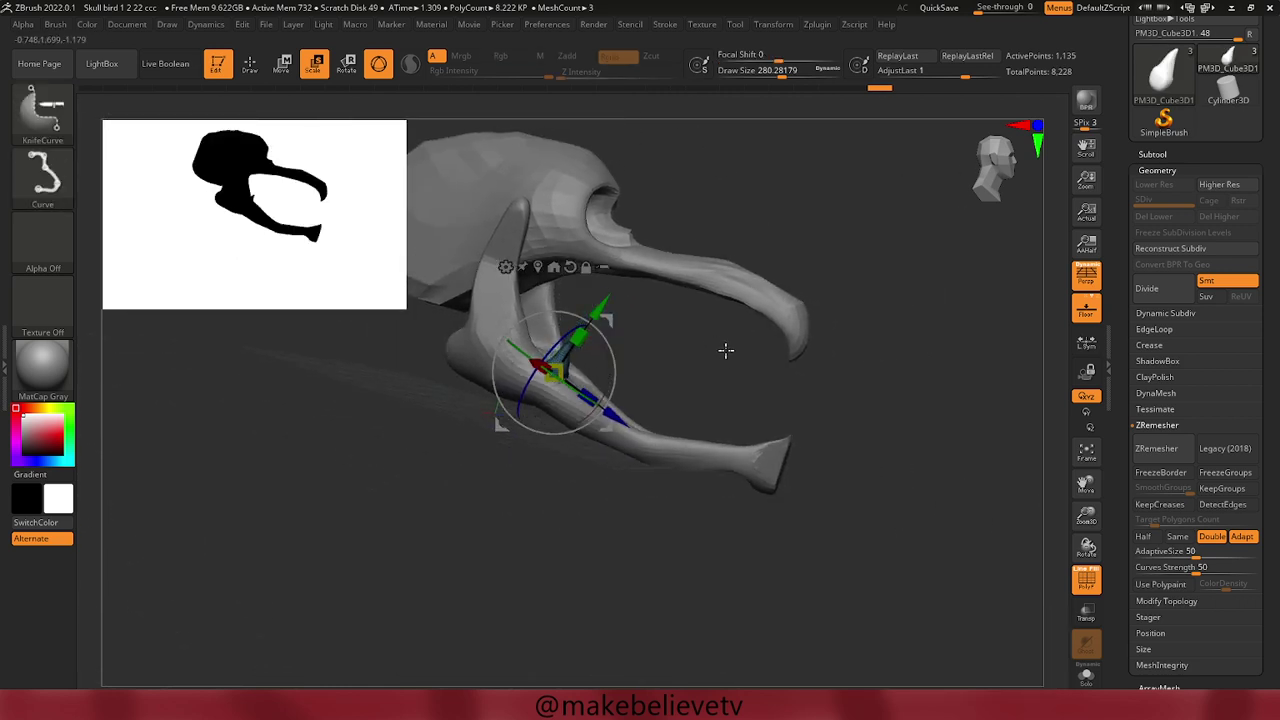
{"action": "key", "text": "ctrl+shift+d"}
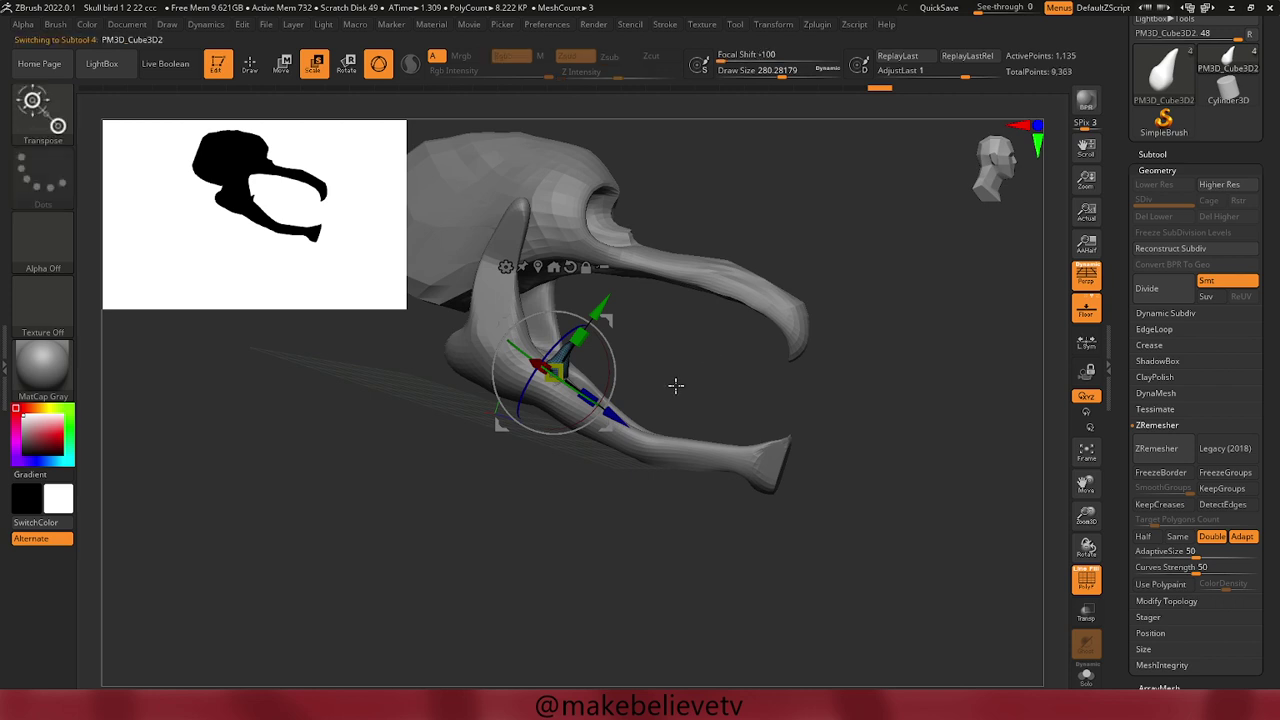
{"action": "left_click_drag", "start_coordinate": [610, 413], "coordinate": [633, 430]}
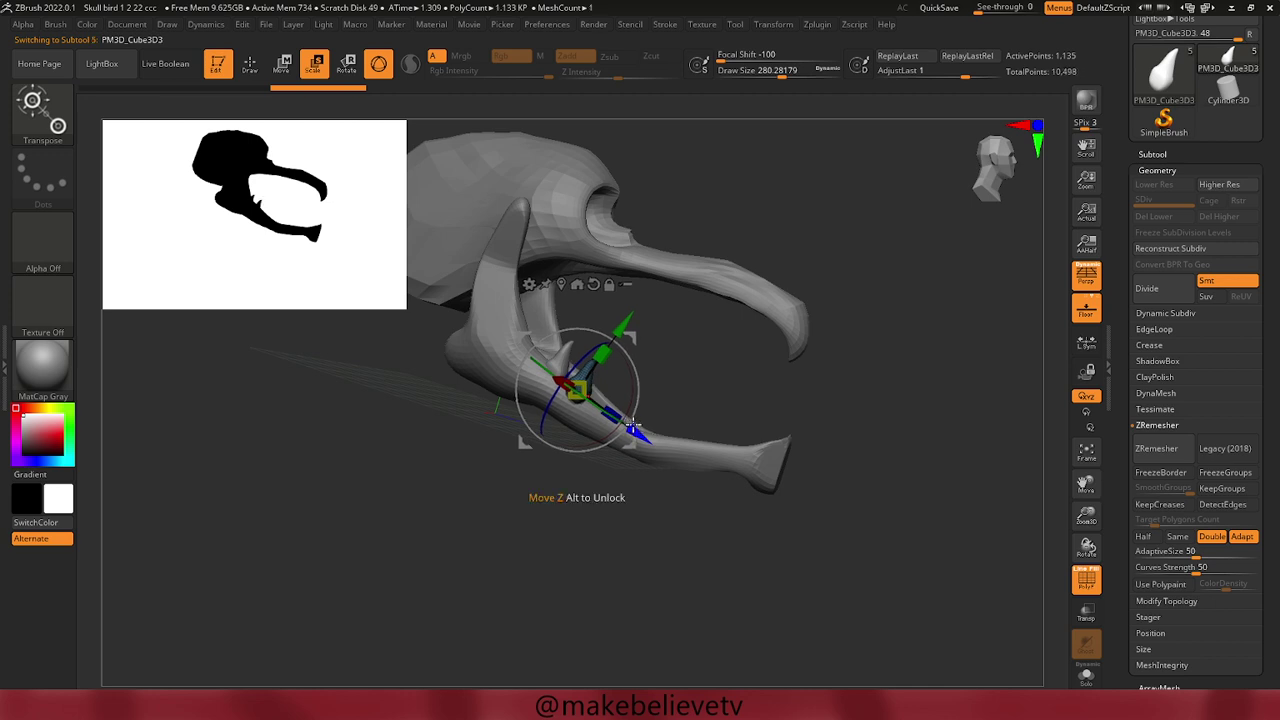
{"action": "left_click_drag", "start_coordinate": [633, 425], "coordinate": [661, 447]}
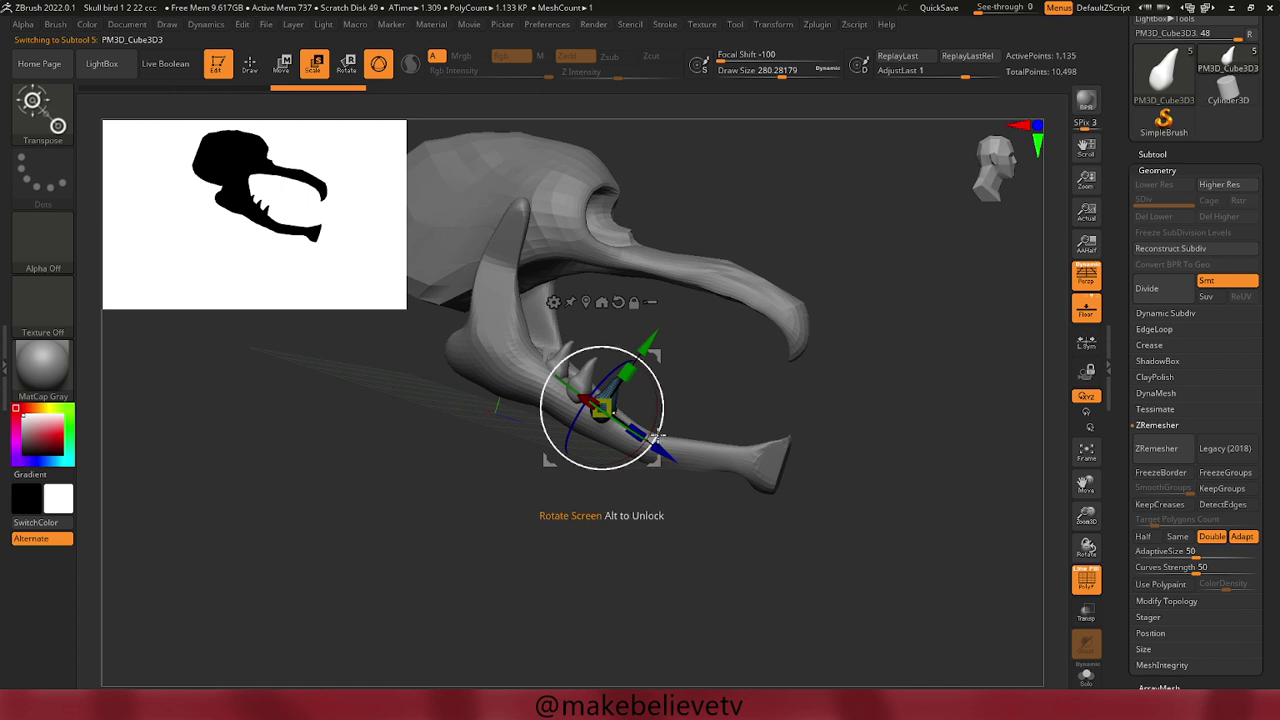
{"action": "left_click_drag", "start_coordinate": [659, 447], "coordinate": [684, 467], "text": "ctrl"}
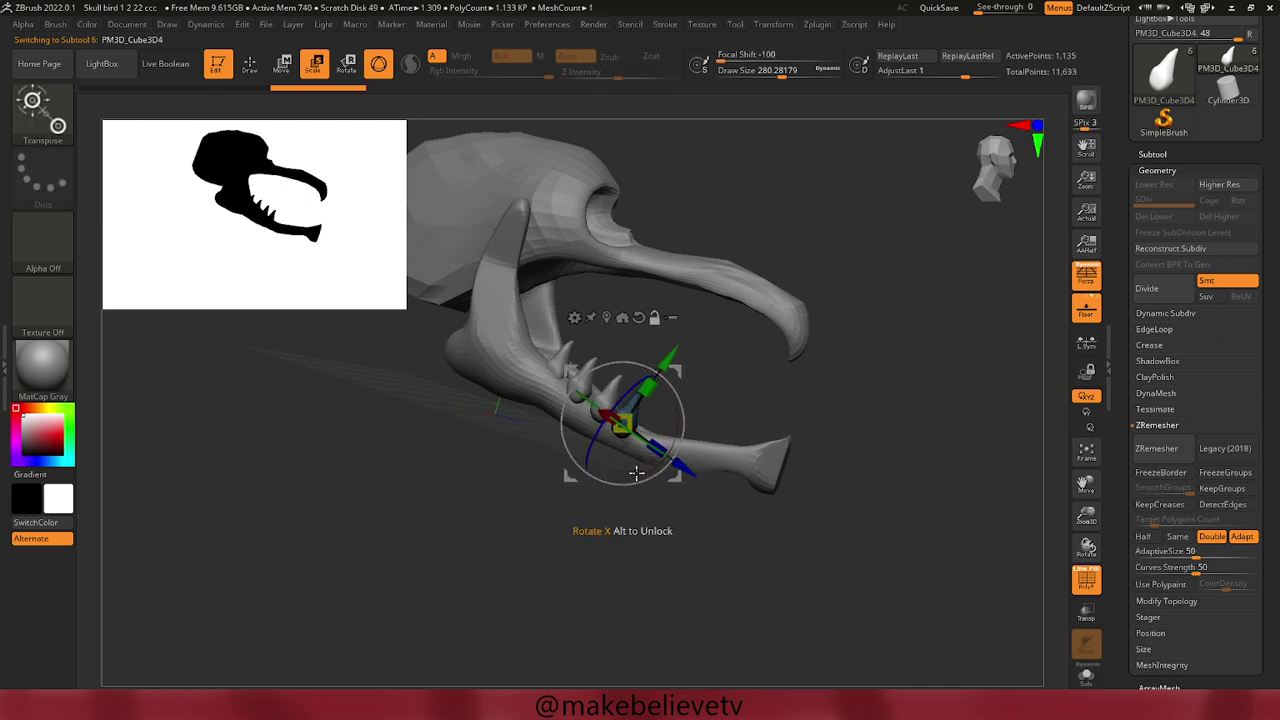
{"action": "mouse_move", "coordinate": [934, 420]}
{"action": "right_mouse_down", "text": "ctrl"}
{"action": "mouse_move", "coordinate": [881, 410]}
{"action": "mouse_move", "coordinate": [1035, 371]}
{"action": "mouse_move", "coordinate": [756, 401]}
{"action": "right_mouse_up", "text": "ctrl"}
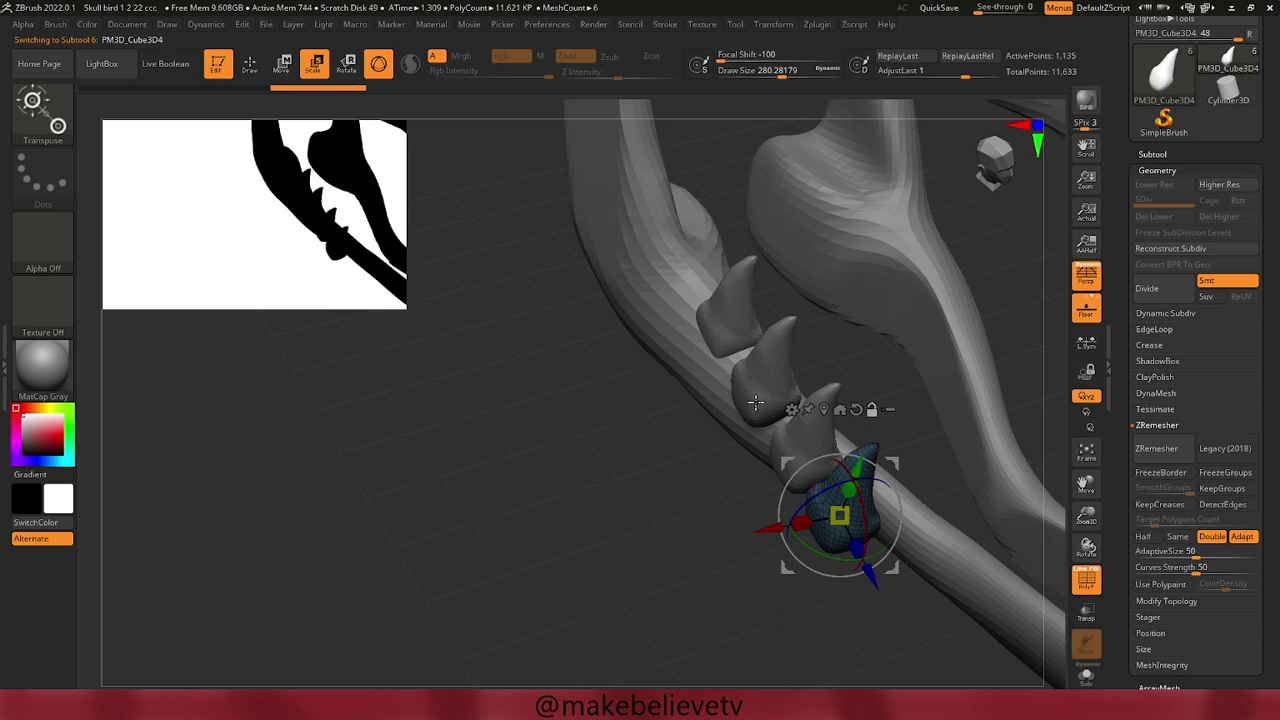
Tilt and nudge the upper tooth, then slide, raise and rotate the next spike.
{"action": "left_click", "coordinate": [744, 402]}
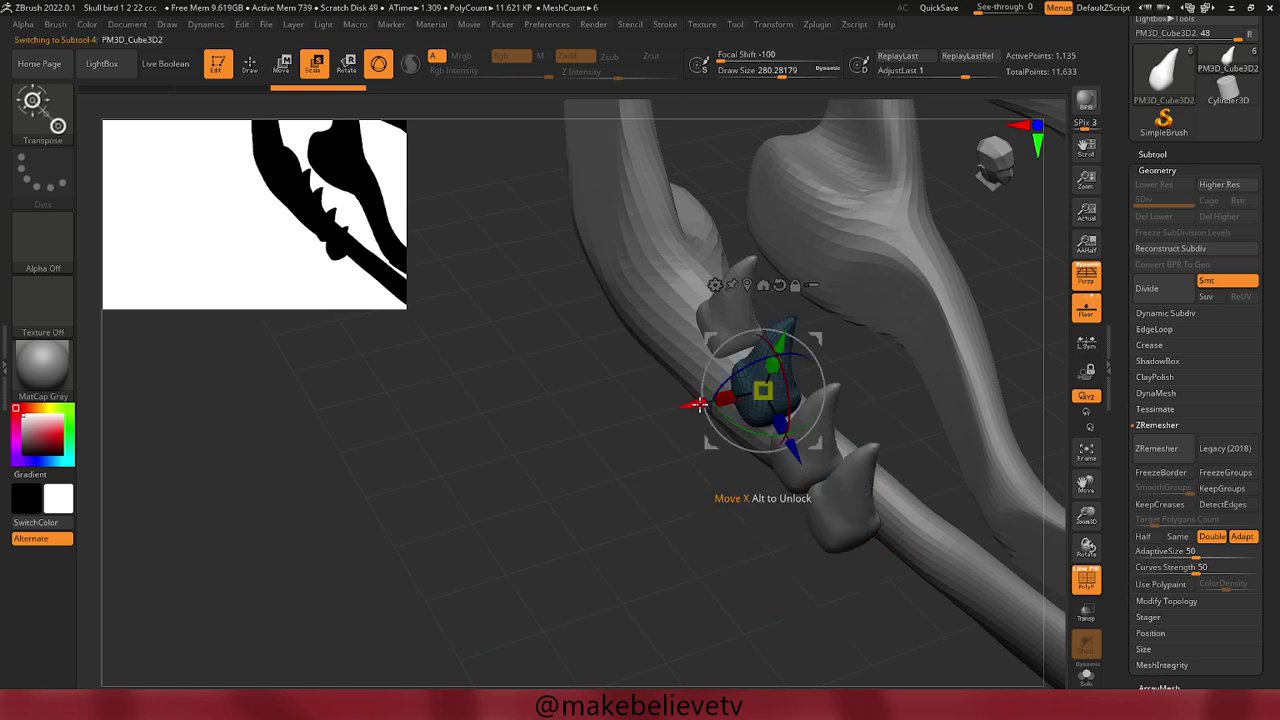
{"action": "left_click_drag", "start_coordinate": [735, 436], "coordinate": [742, 441]}
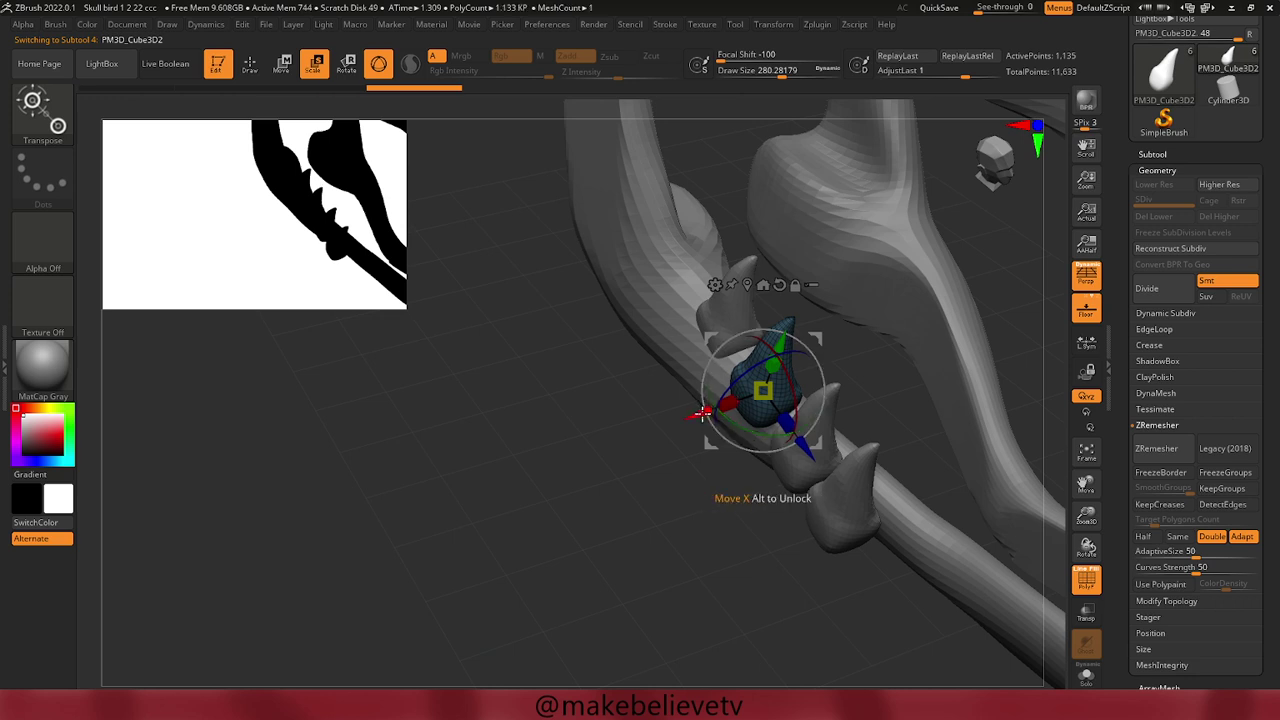
{"action": "left_click_drag", "start_coordinate": [703, 410], "coordinate": [713, 411]}
{"action": "left_click", "coordinate": [800, 478], "text": "alt"}
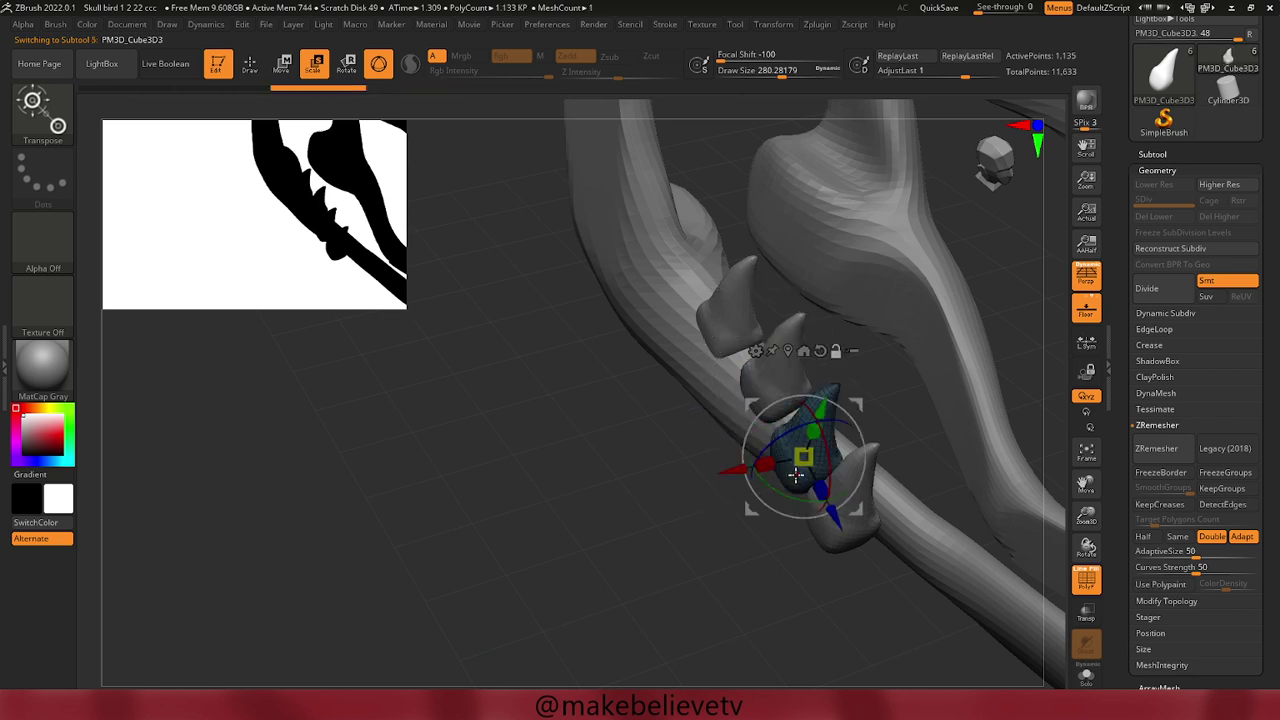
{"action": "left_click_drag", "start_coordinate": [732, 469], "coordinate": [770, 461]}
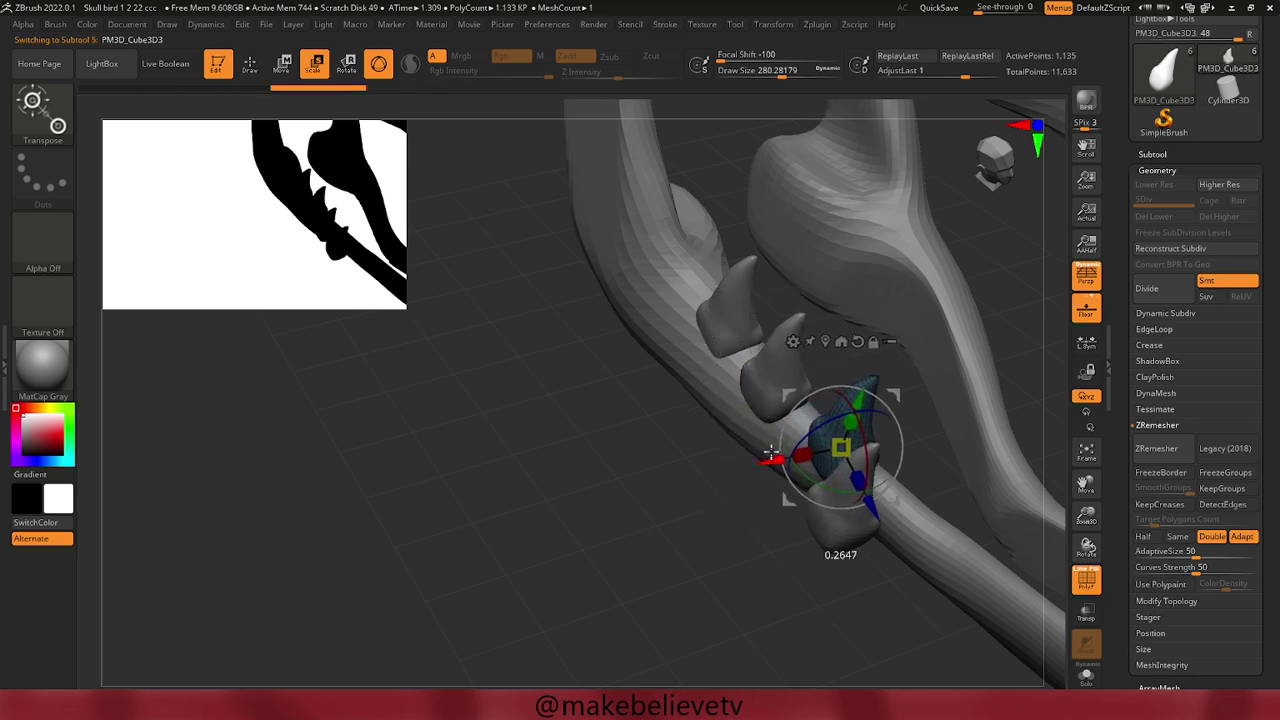
{"action": "left_click_drag", "start_coordinate": [869, 510], "coordinate": [852, 497]}
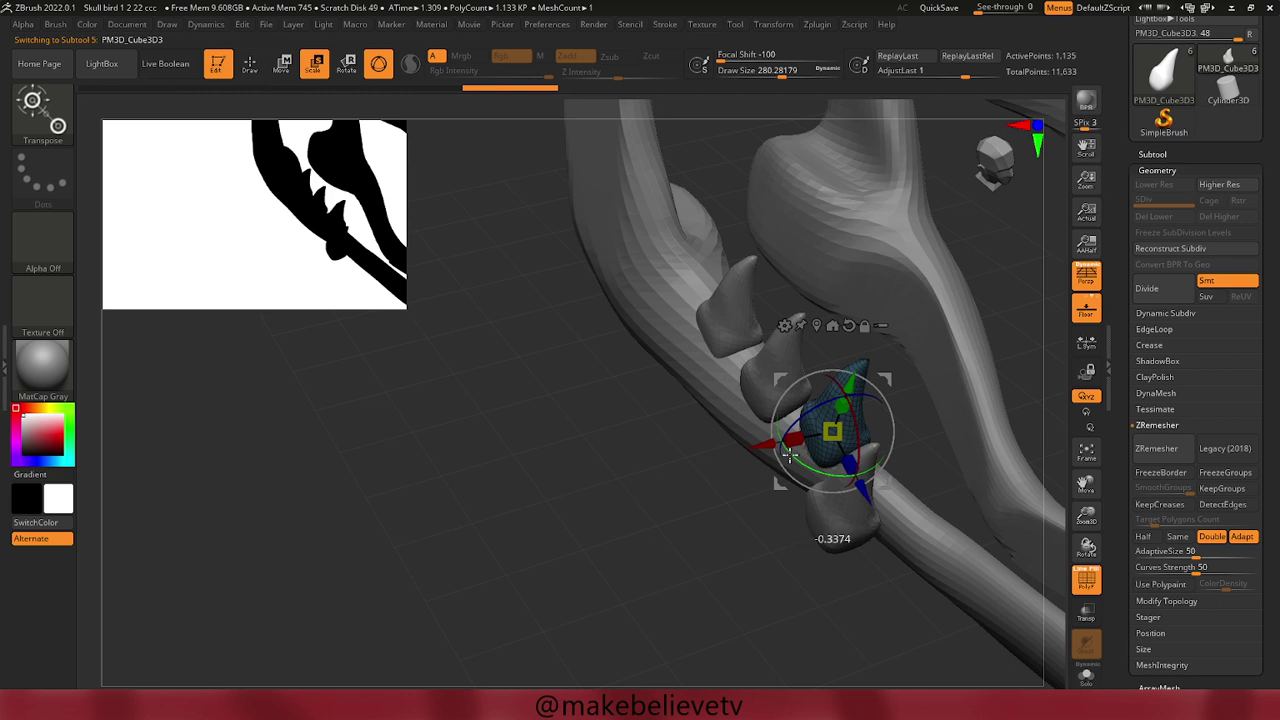
{"action": "left_click_drag", "start_coordinate": [789, 453], "coordinate": [752, 455]}
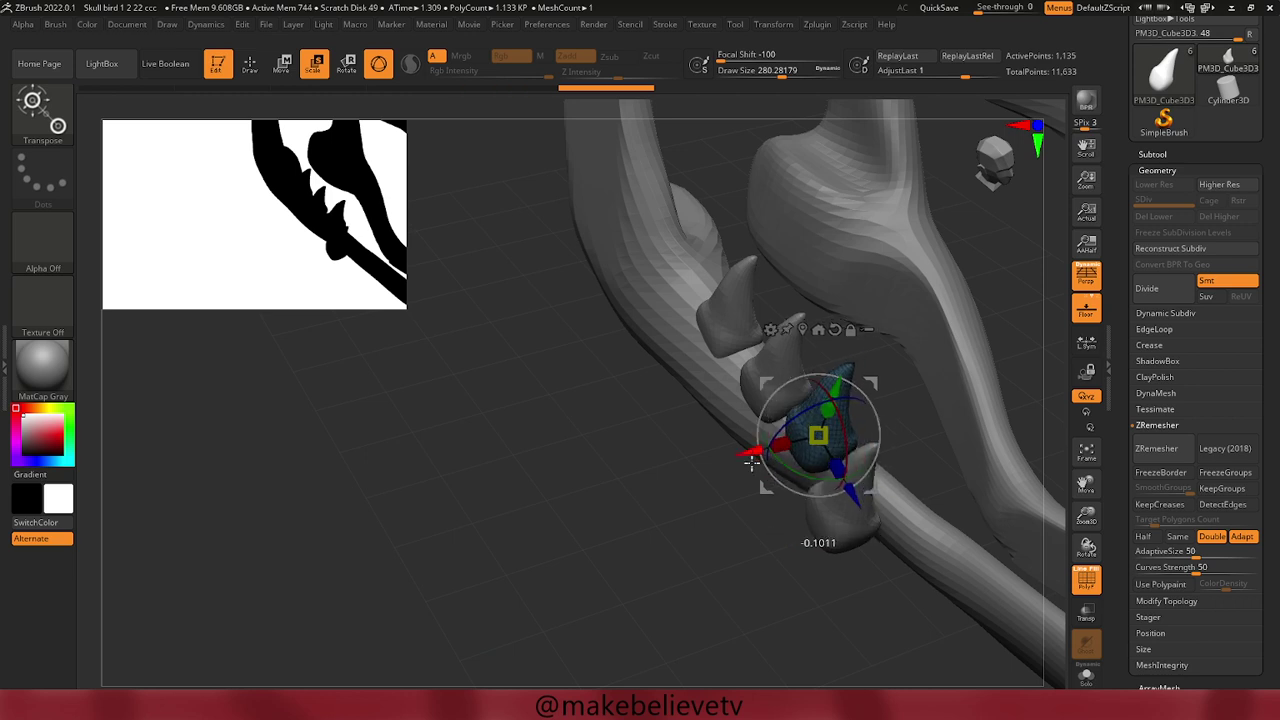
Move the lower spike up onto the jaw and resize it; shrink two neighbouring teeth slightly, one to about 0.94.
{"action": "left_click", "coordinate": [828, 523]}
{"action": "left_click_drag", "start_coordinate": [771, 528], "coordinate": [824, 527]}
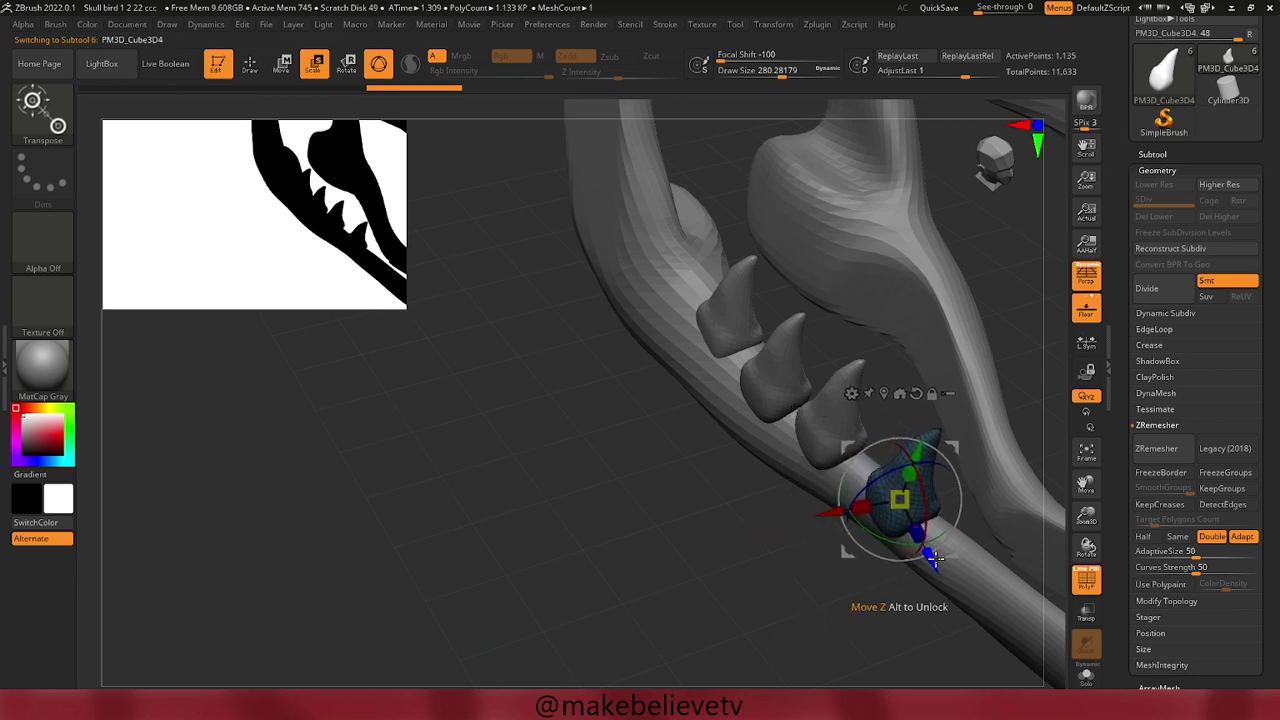
{"action": "left_click_drag", "start_coordinate": [934, 558], "coordinate": [915, 543]}
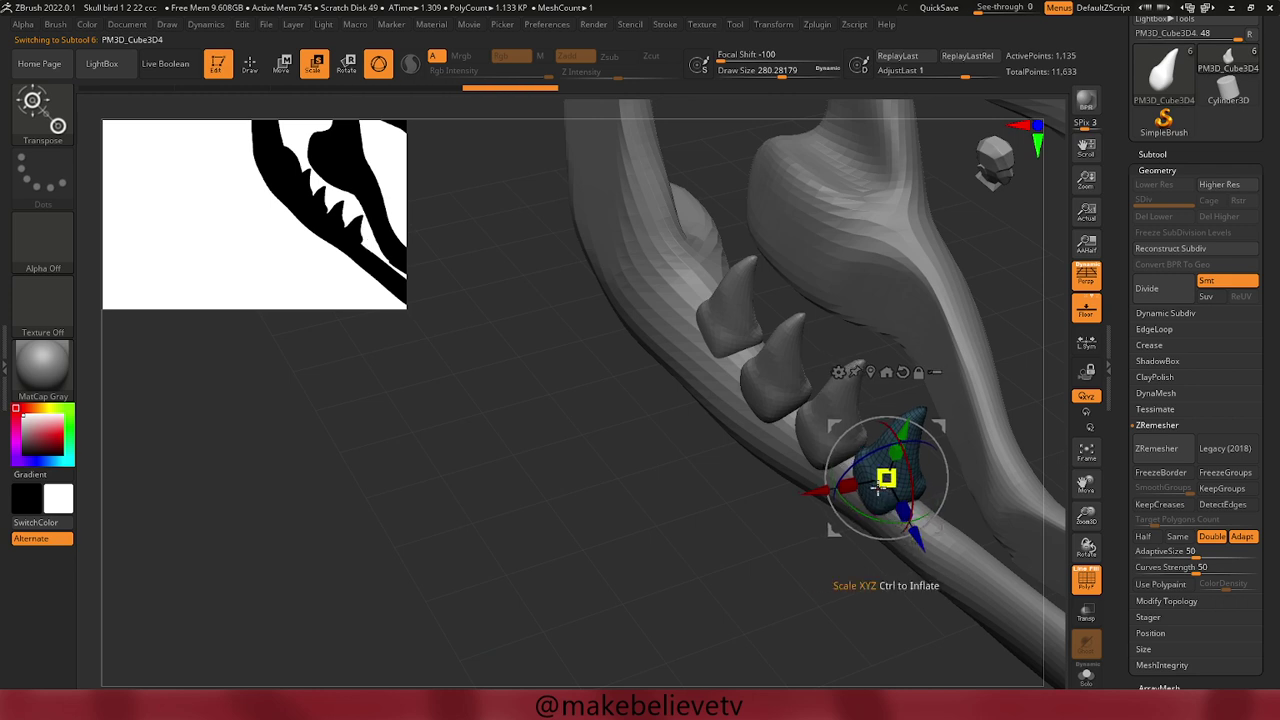
{"action": "left_click_drag", "start_coordinate": [878, 485], "coordinate": [884, 480]}
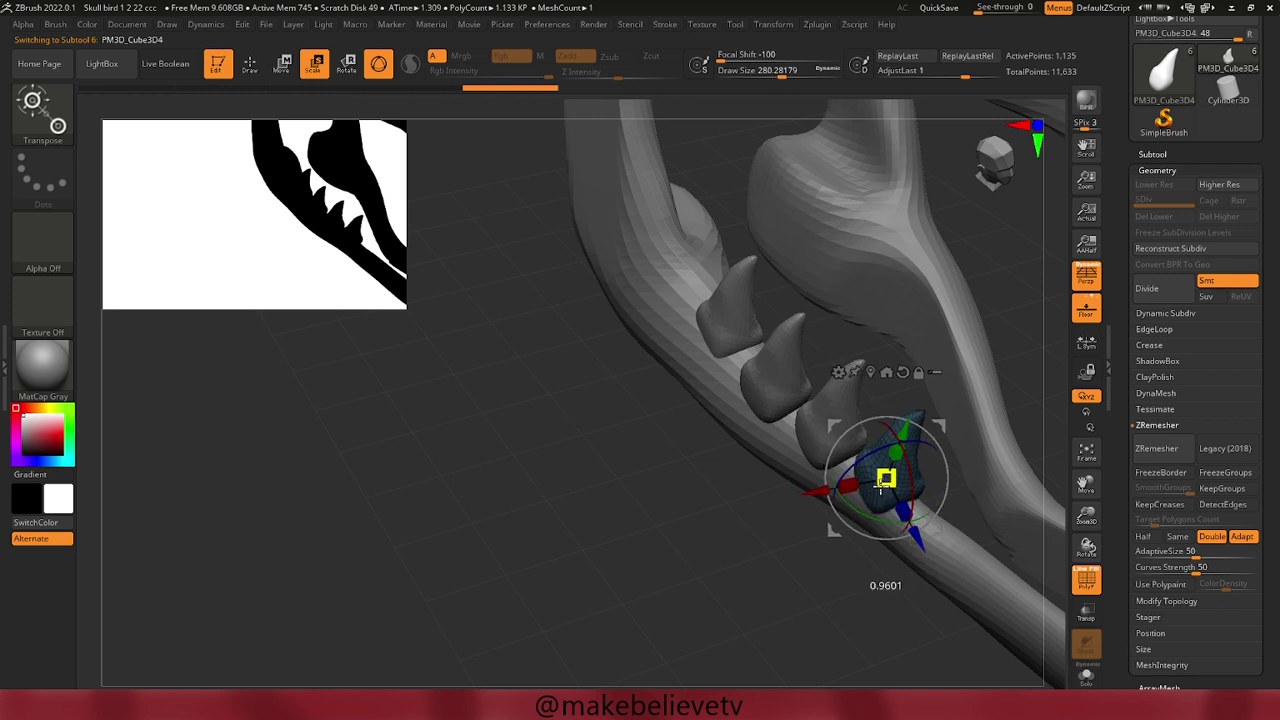
{"action": "left_click", "coordinate": [805, 426]}
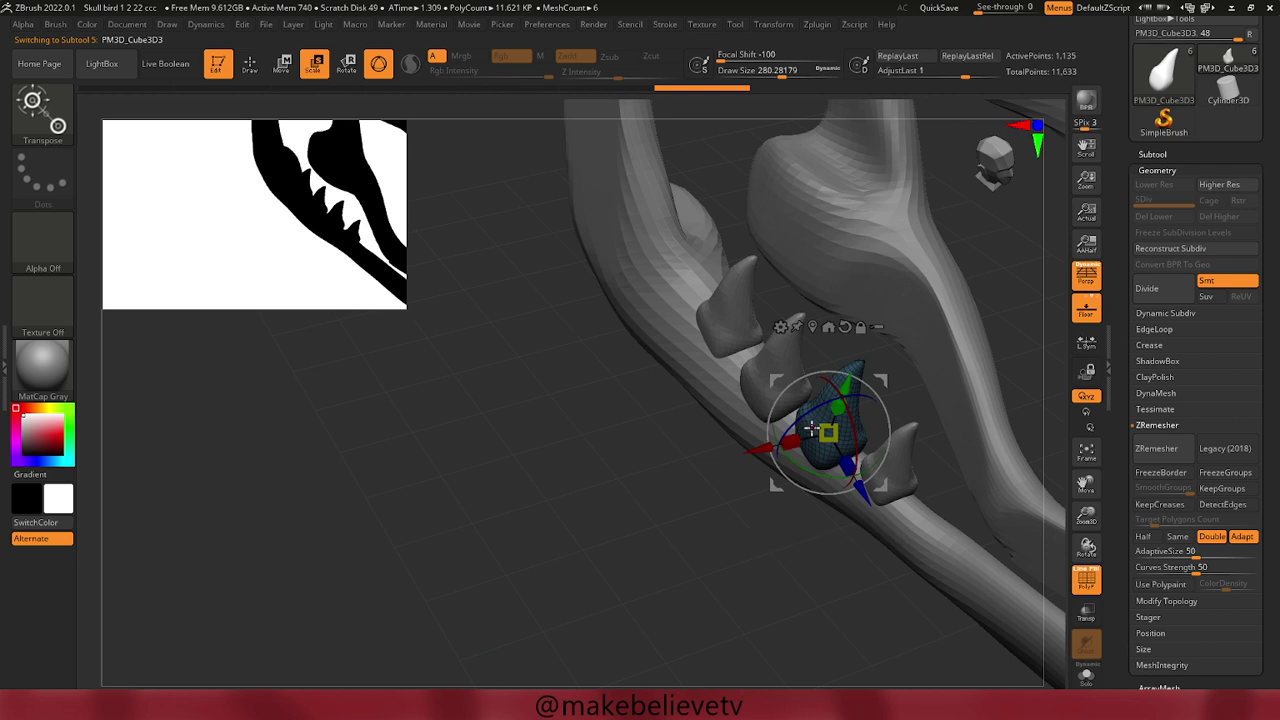
{"action": "left_click_drag", "start_coordinate": [813, 431], "coordinate": [822, 444]}
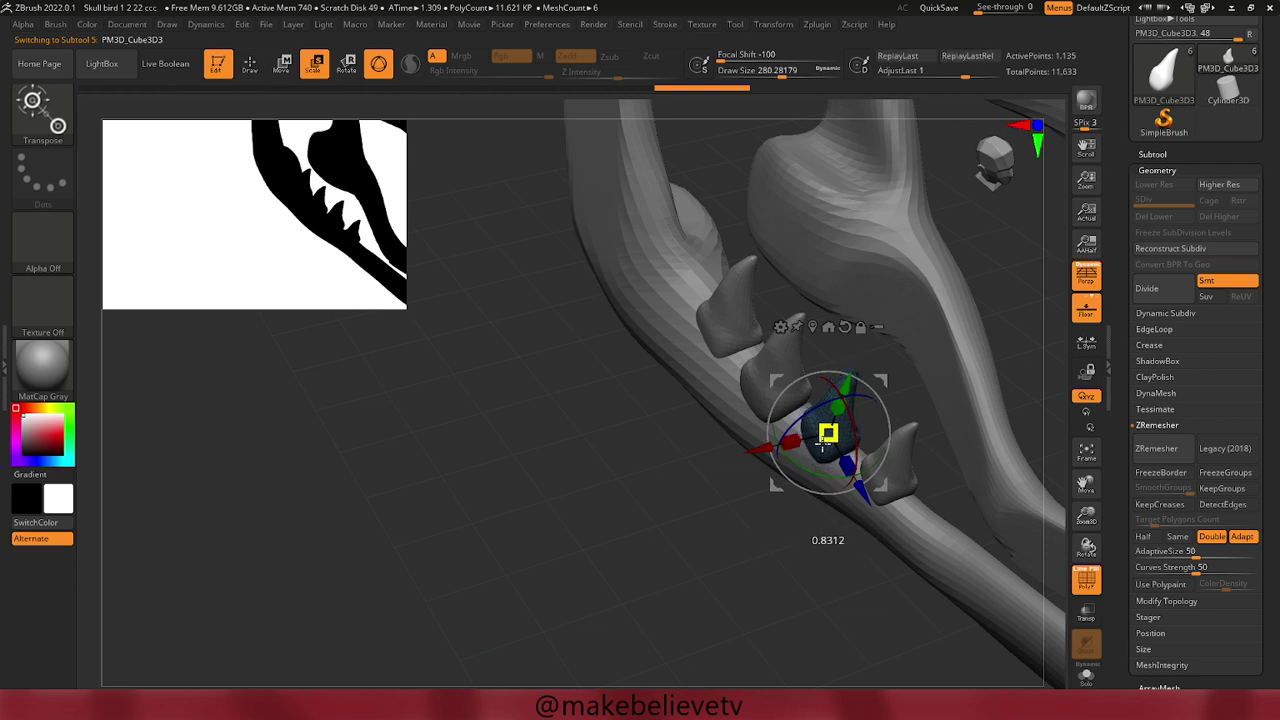
{"action": "left_click", "coordinate": [758, 396]}
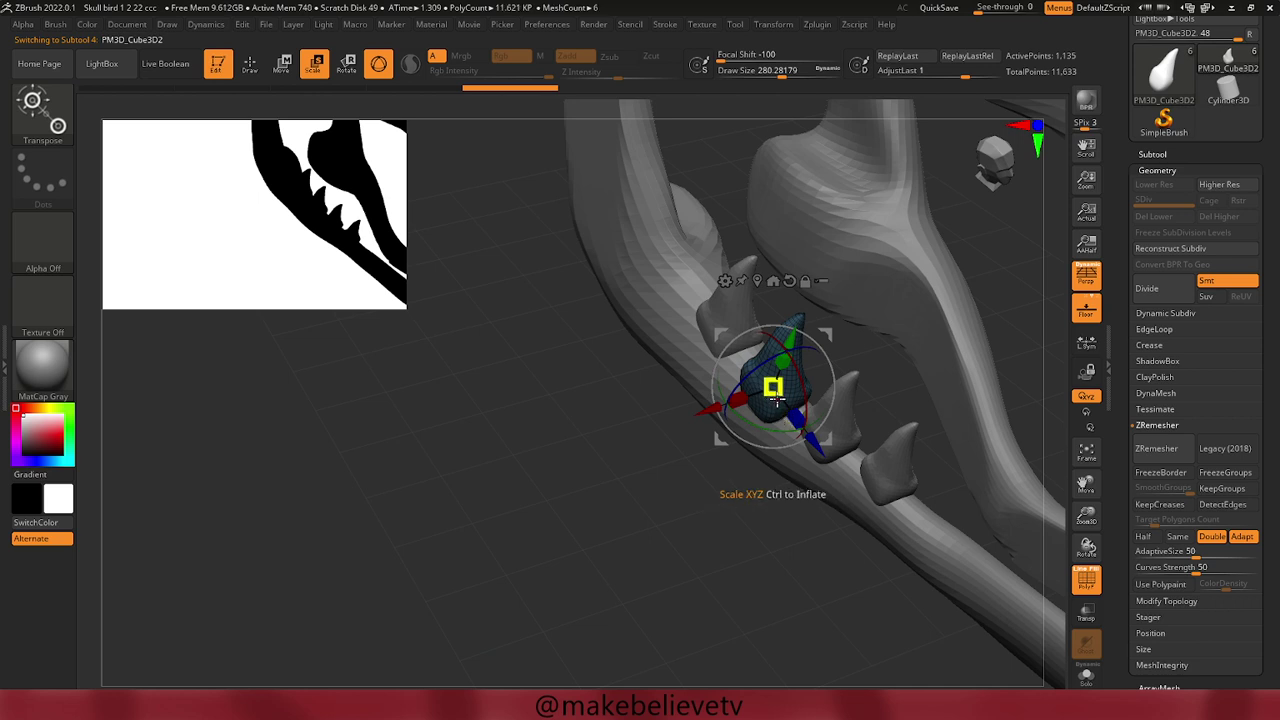
{"action": "left_click_drag", "start_coordinate": [775, 398], "coordinate": [768, 403]}
{"action": "left_click_drag", "start_coordinate": [646, 451], "coordinate": [609, 405]}
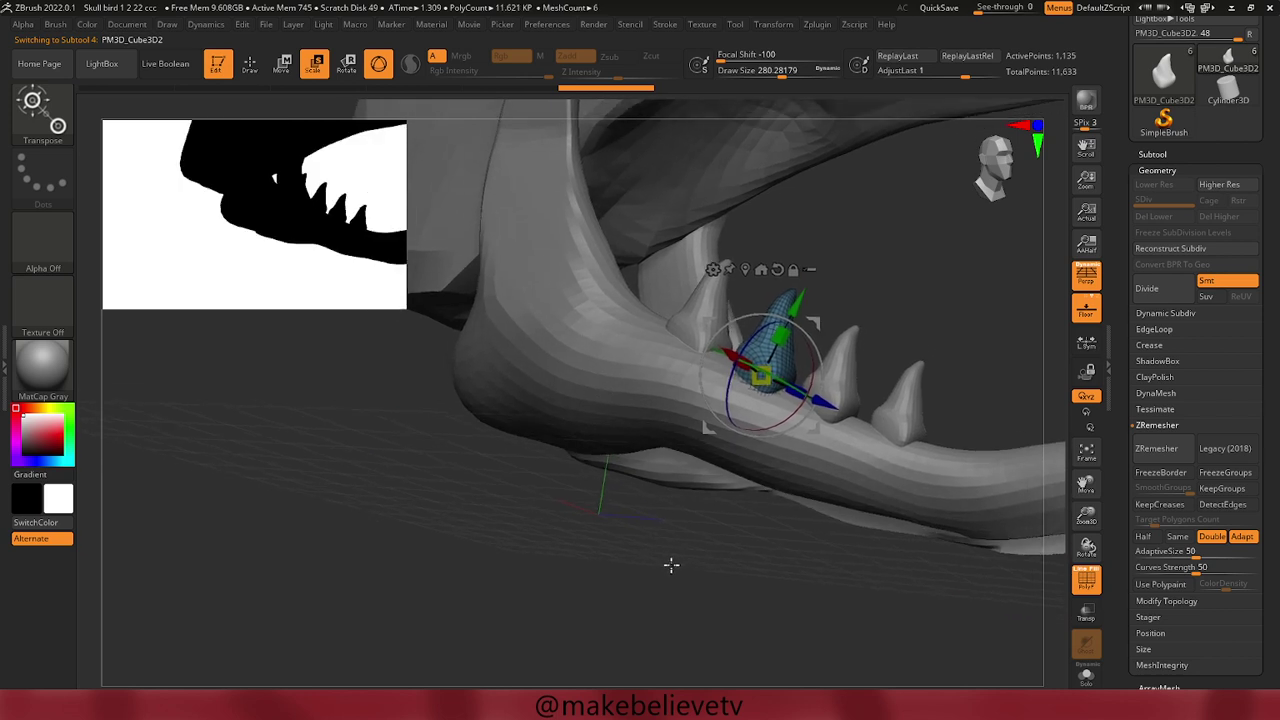
Duplicate a tooth further along the jaw, tilt it, slide it onto the ridge, and shrink it to about 0.87.
{"action": "mouse_move", "coordinate": [678, 561]}
{"action": "left_mouse_down"}
{"action": "mouse_move", "coordinate": [598, 482]}
{"action": "mouse_move", "coordinate": [608, 489]}
{"action": "mouse_move", "coordinate": [585, 508]}
{"action": "mouse_move", "coordinate": [463, 494]}
{"action": "mouse_move", "coordinate": [543, 530]}
{"action": "left_mouse_up"}
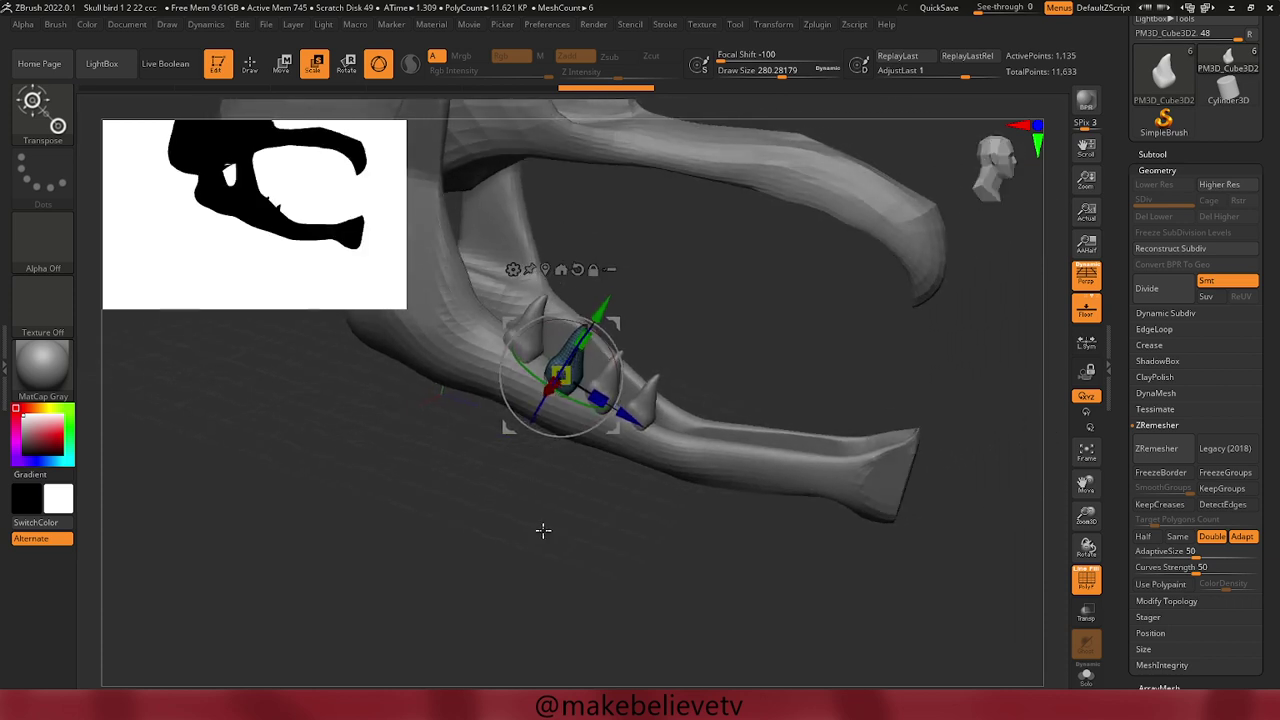
{"action": "left_click", "coordinate": [647, 418]}
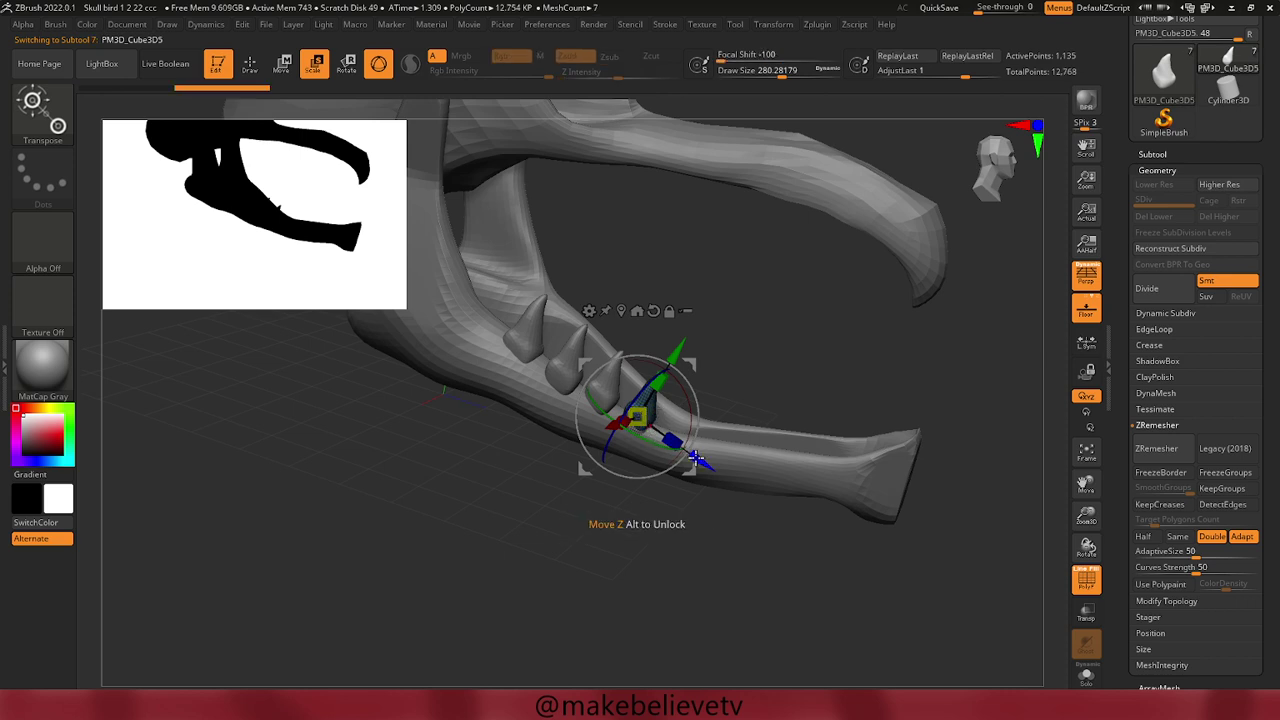
{"action": "left_click_drag", "start_coordinate": [690, 456], "coordinate": [726, 481], "text": "ctrl"}
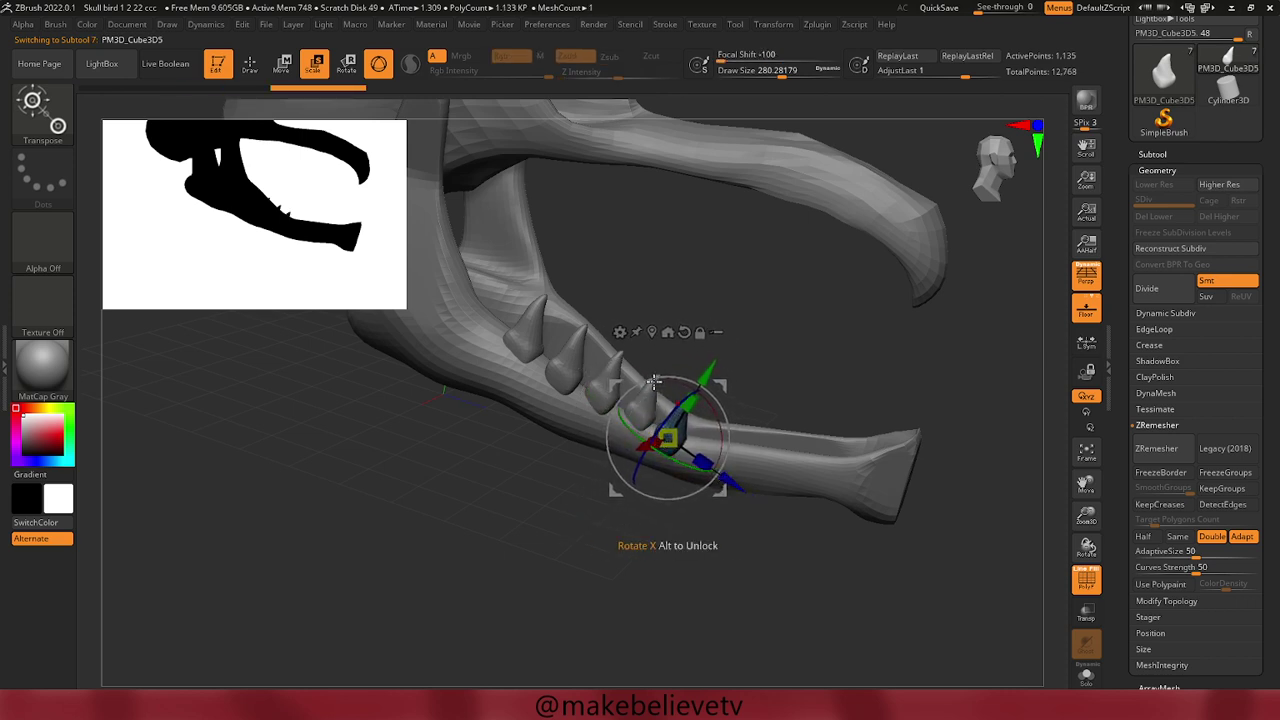
{"action": "left_click_drag", "start_coordinate": [654, 381], "coordinate": [637, 391]}
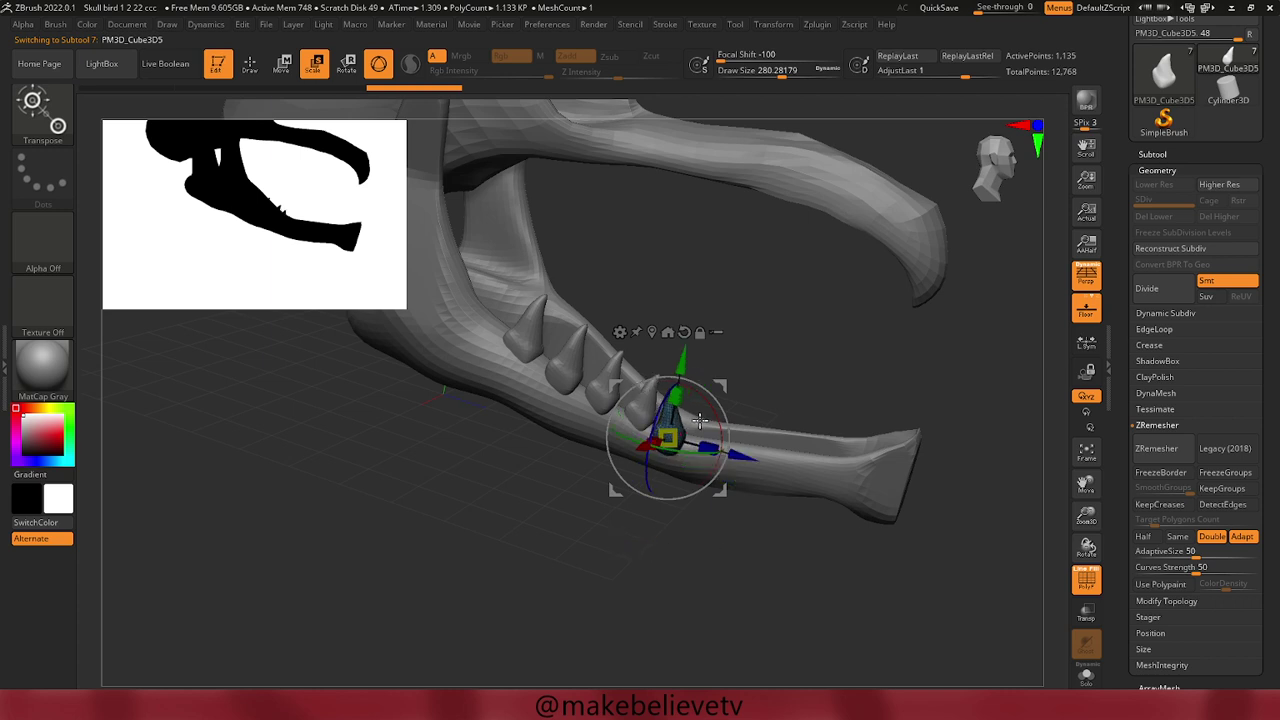
{"action": "left_click_drag", "start_coordinate": [748, 455], "coordinate": [757, 458]}
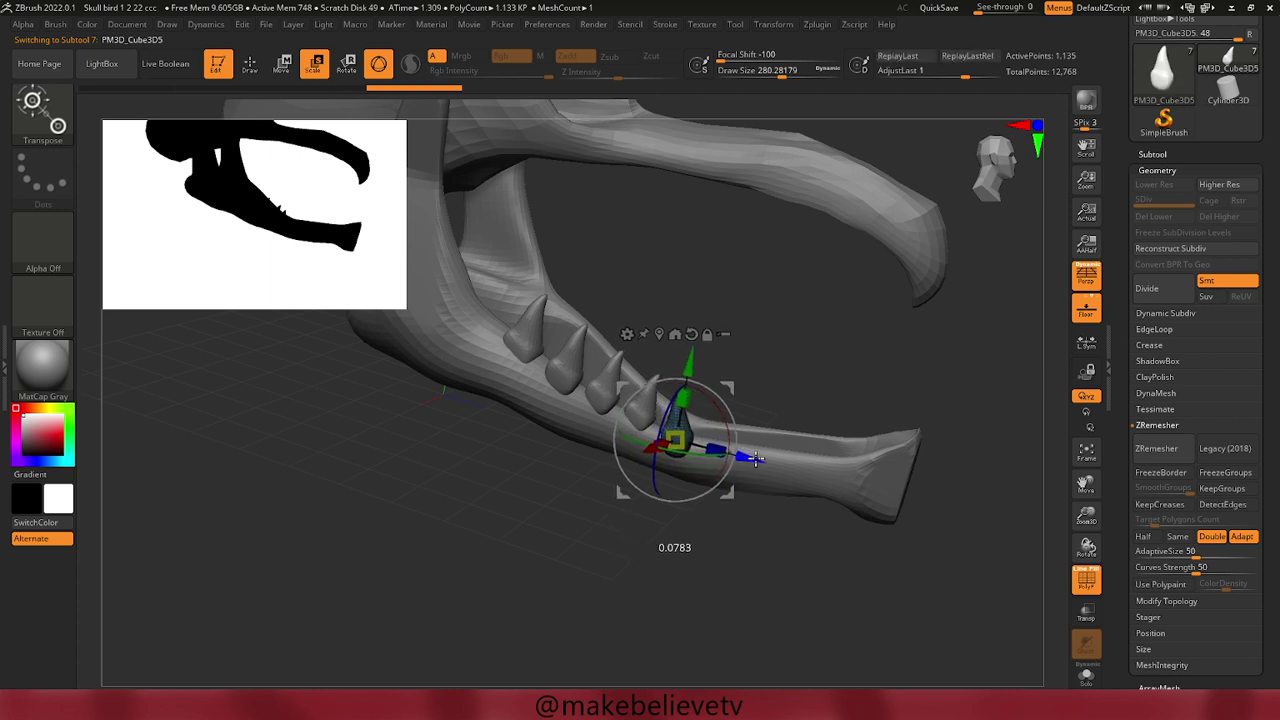
{"action": "left_click_drag", "start_coordinate": [757, 458], "coordinate": [752, 457]}
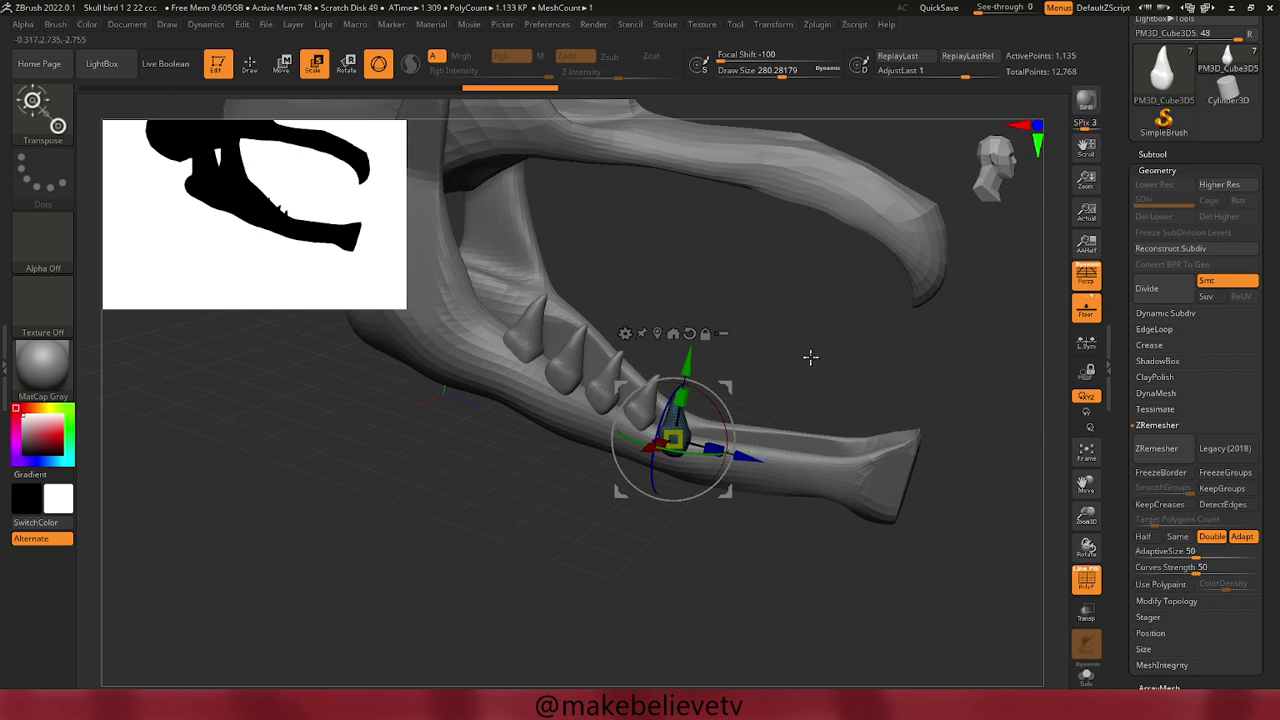
{"action": "left_click_drag", "start_coordinate": [810, 357], "coordinate": [791, 423]}
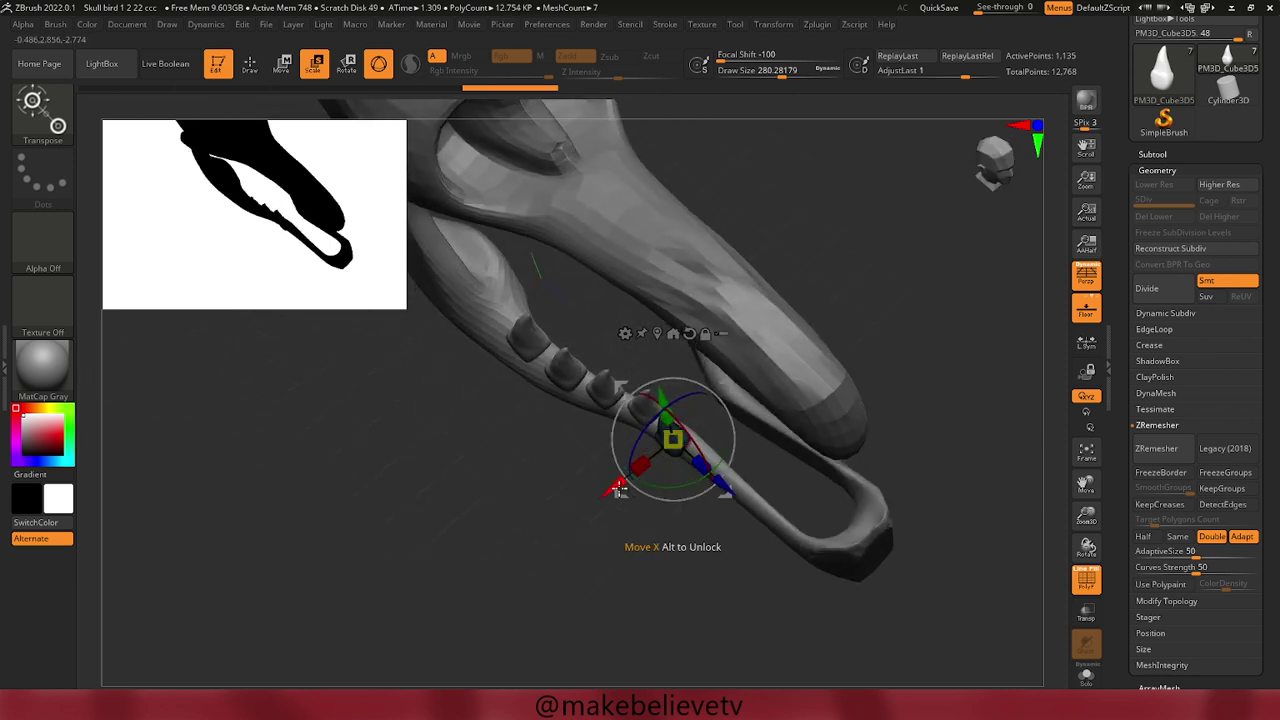
{"action": "left_click_drag", "start_coordinate": [618, 488], "coordinate": [622, 486]}
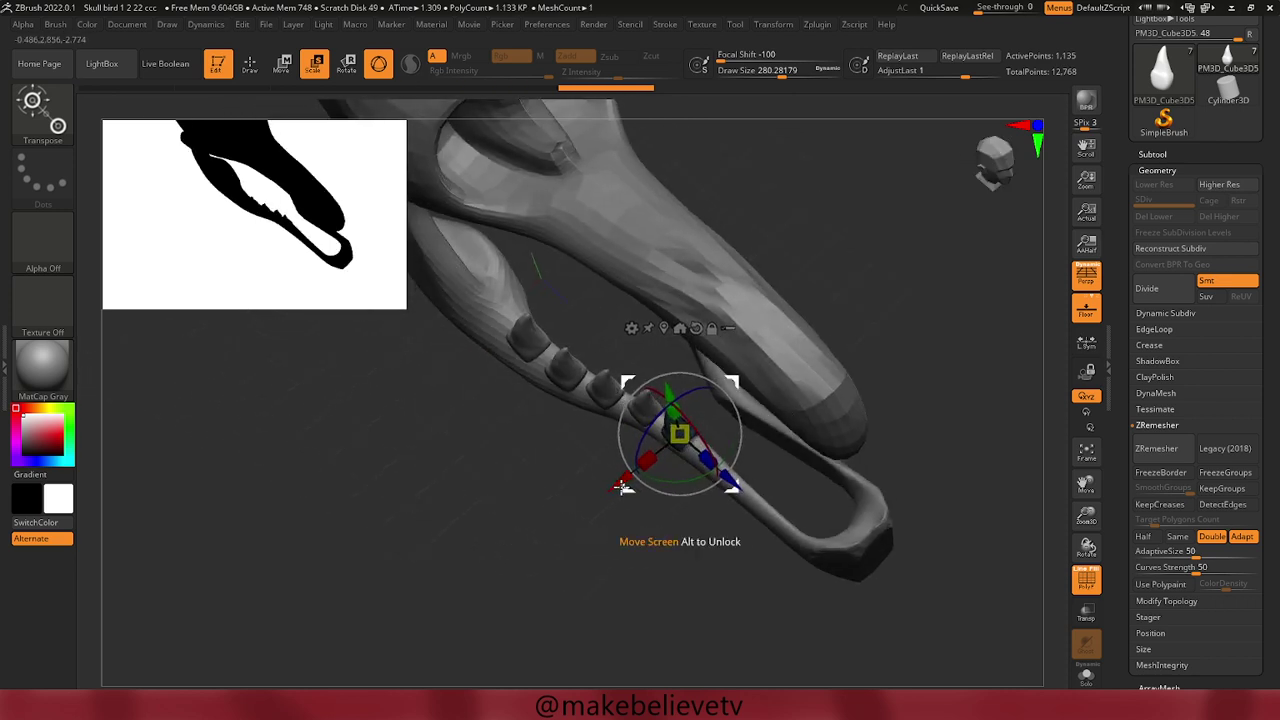
{"action": "left_click_drag", "start_coordinate": [679, 434], "coordinate": [679, 433]}
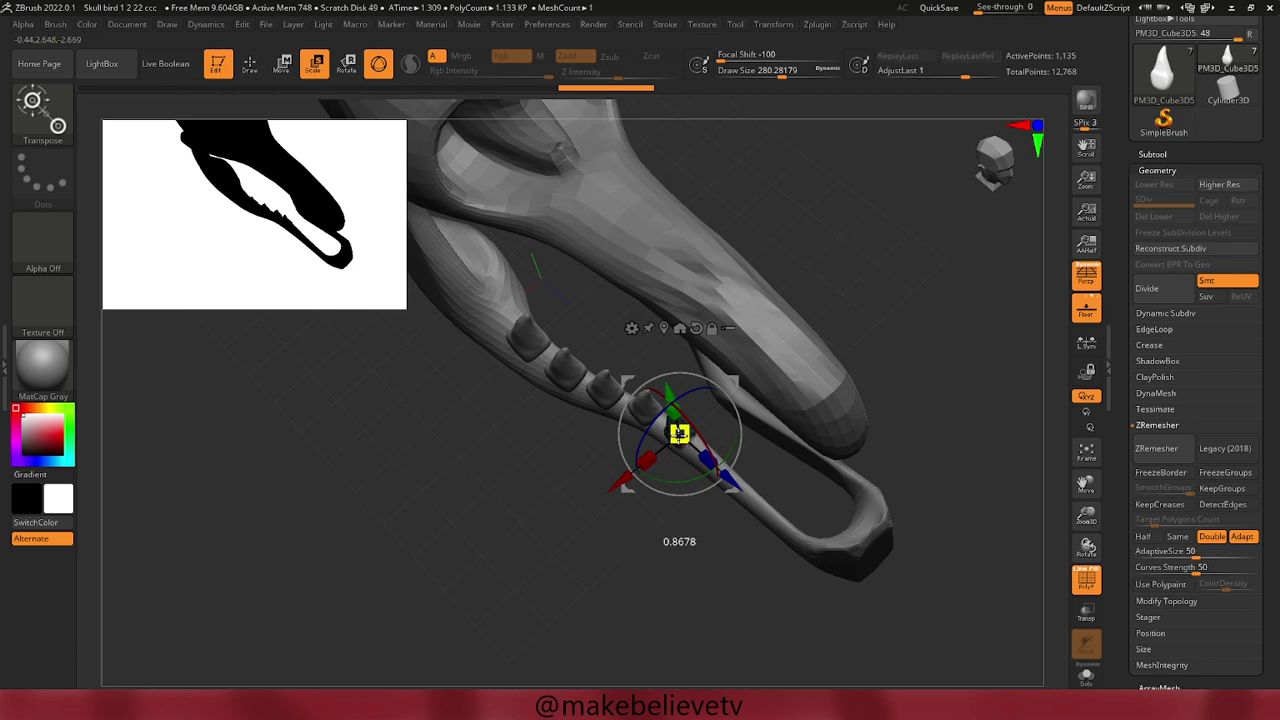
{"action": "mouse_move", "coordinate": [526, 551]}
{"action": "left_mouse_down"}
{"action": "mouse_move", "coordinate": [483, 405]}
{"action": "mouse_move", "coordinate": [480, 428]}
{"action": "left_mouse_up"}
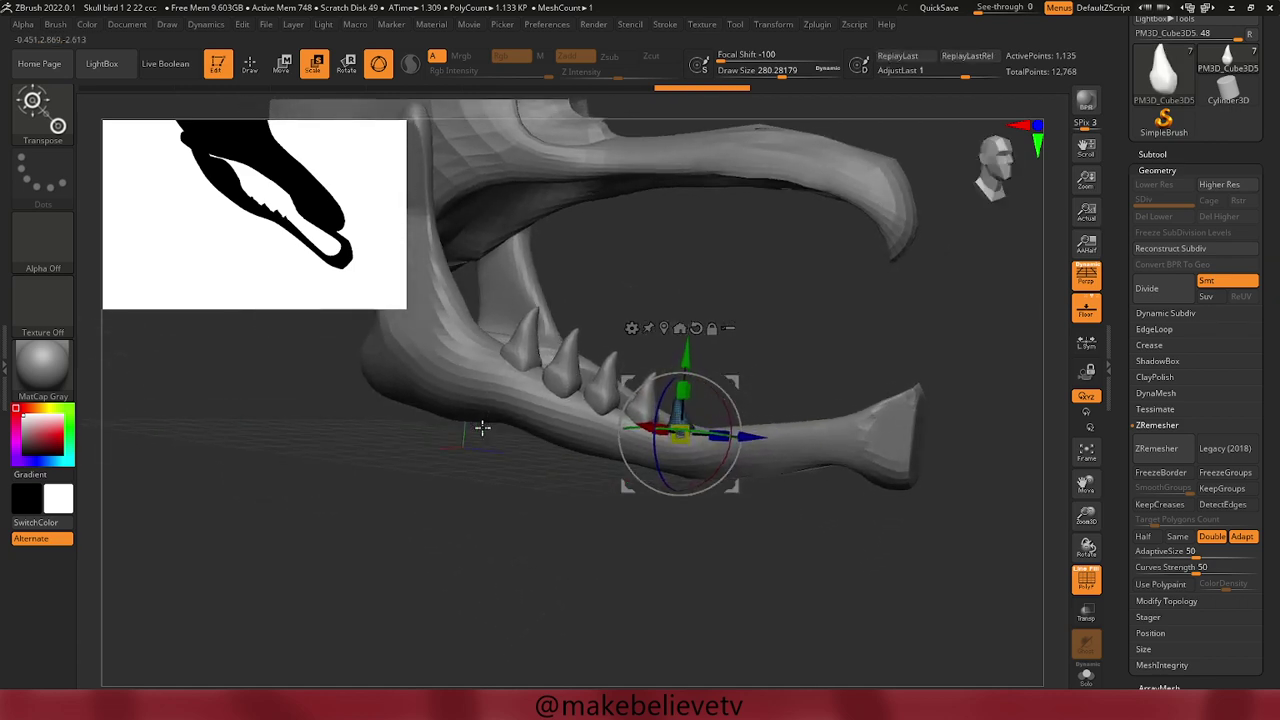
Tilt the tooth, duplicate it as a new subtool, and rotate and move the copy along the jaw.
{"action": "left_click_drag", "start_coordinate": [722, 383], "coordinate": [725, 385]}
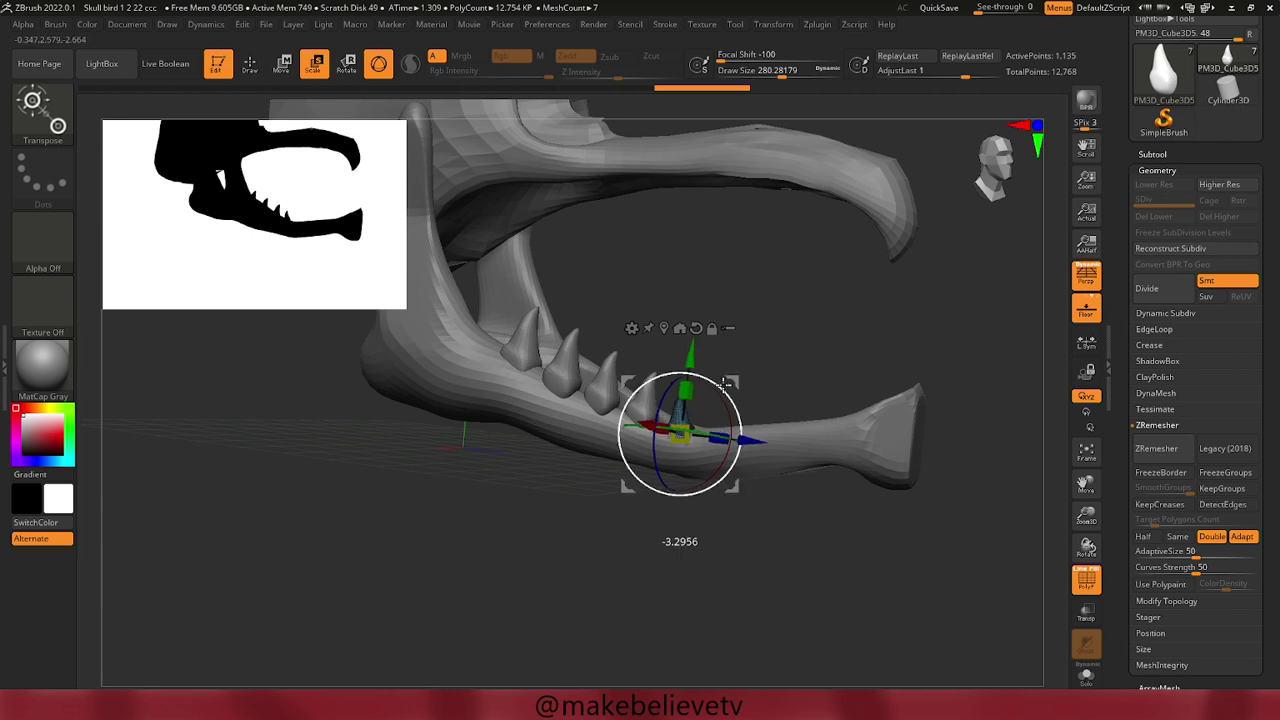
{"action": "key", "text": "ctrl"}
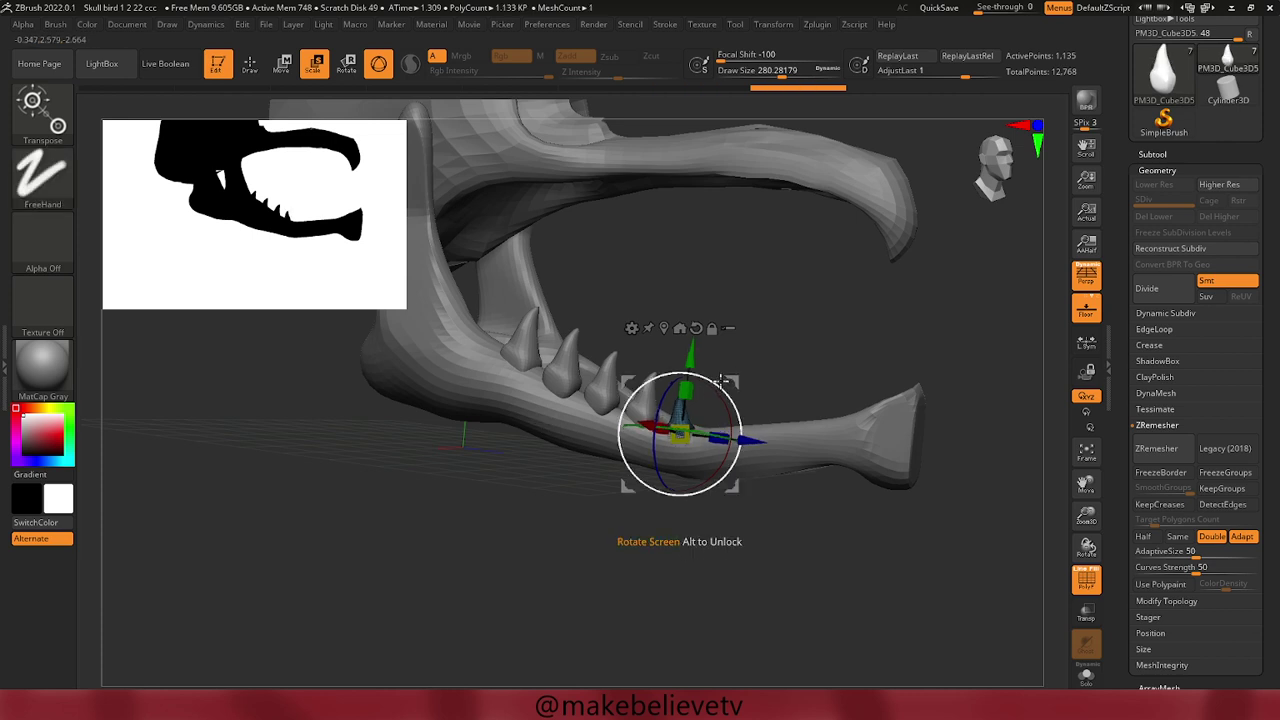
{"action": "key", "text": "ctrl+shift"}
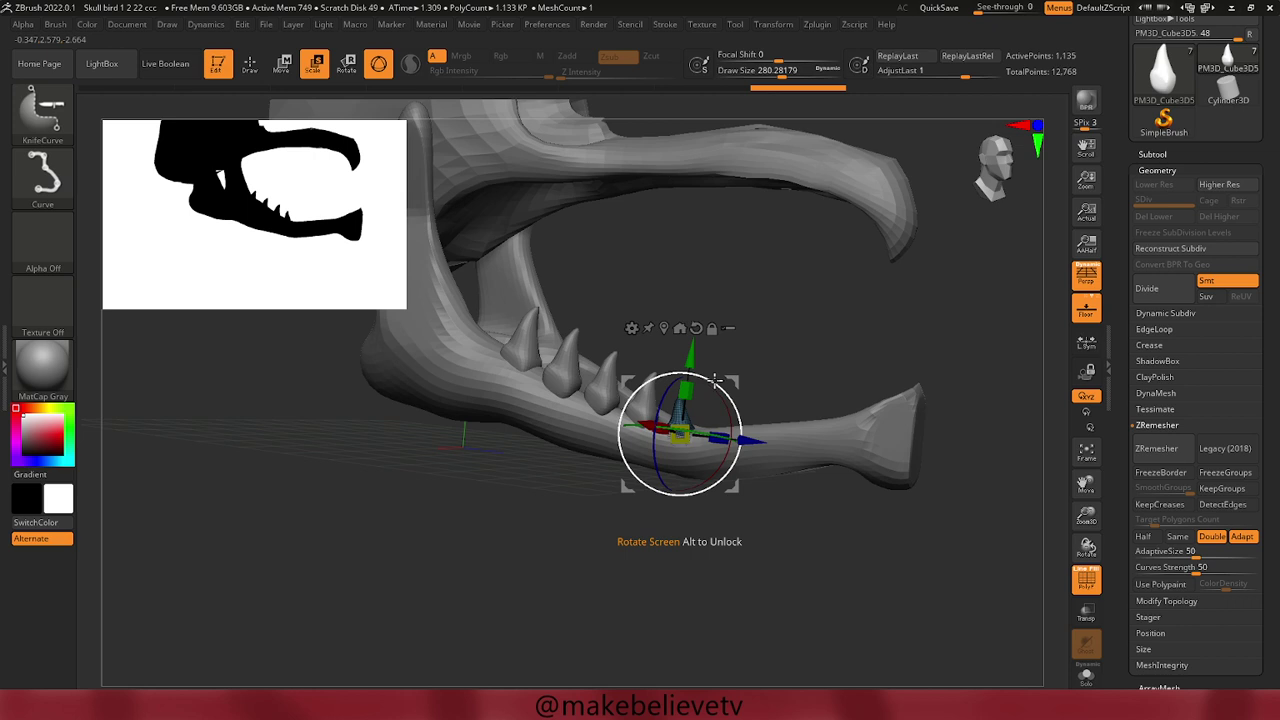
{"action": "left_click", "coordinate": [716, 378], "text": "ctrl+shift"}
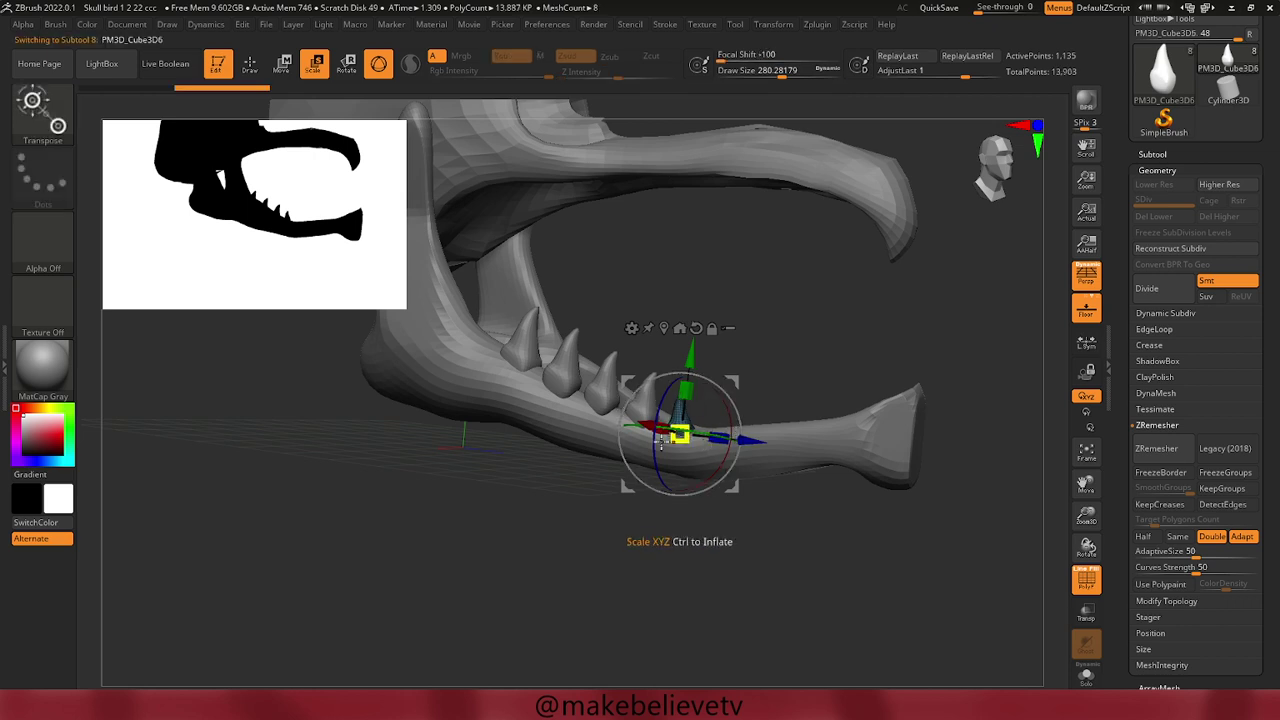
{"action": "left_click_drag", "start_coordinate": [664, 428], "coordinate": [686, 436]}
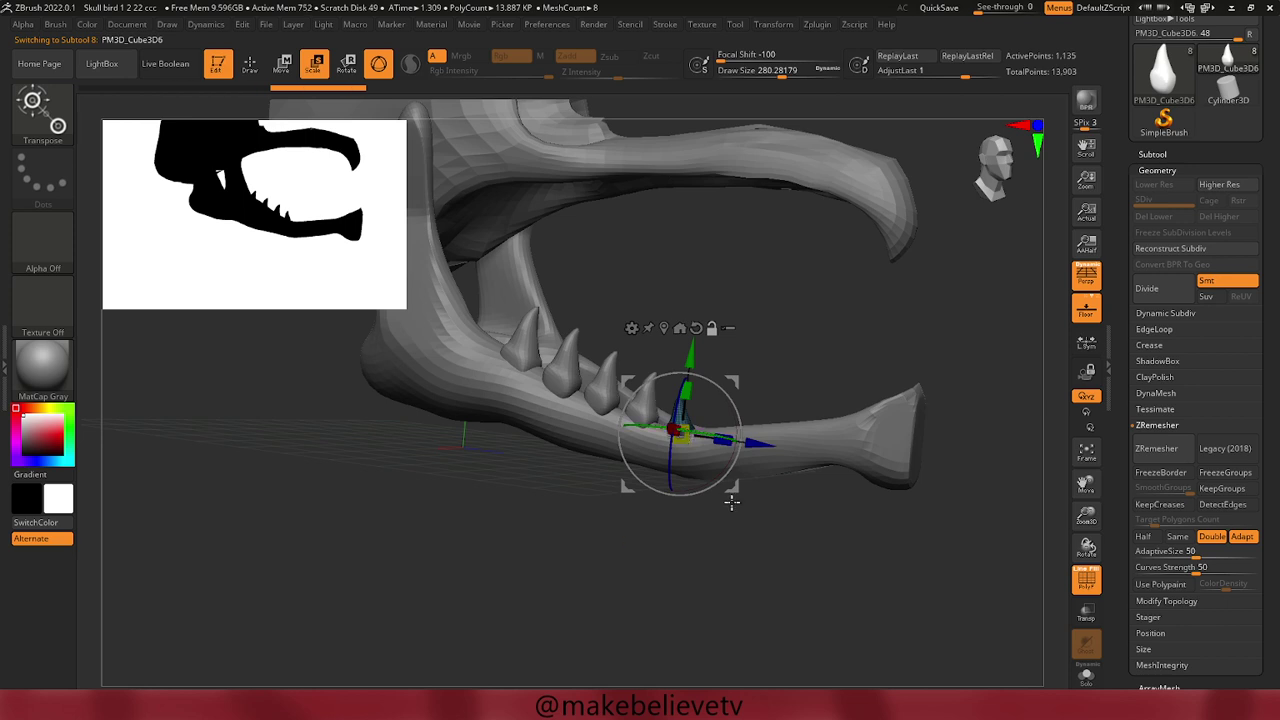
{"action": "left_click_drag", "start_coordinate": [722, 485], "coordinate": [729, 482]}
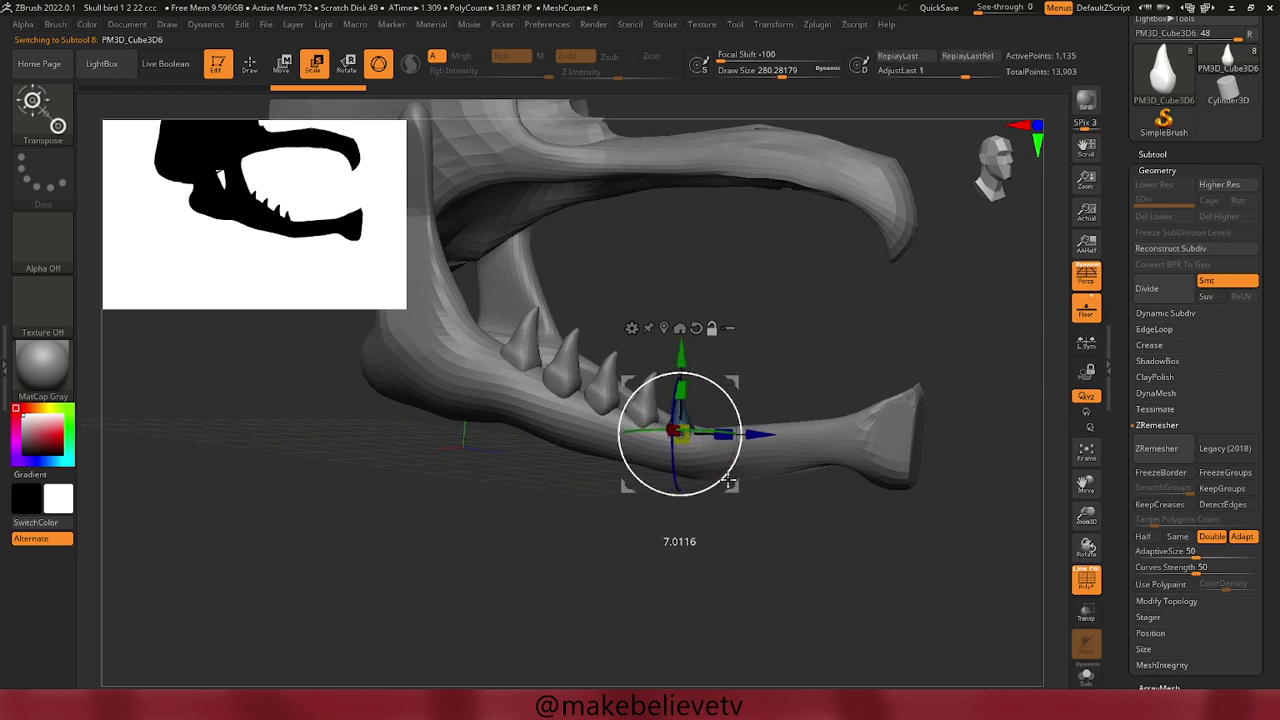
{"action": "left_click_drag", "start_coordinate": [757, 434], "coordinate": [792, 432]}
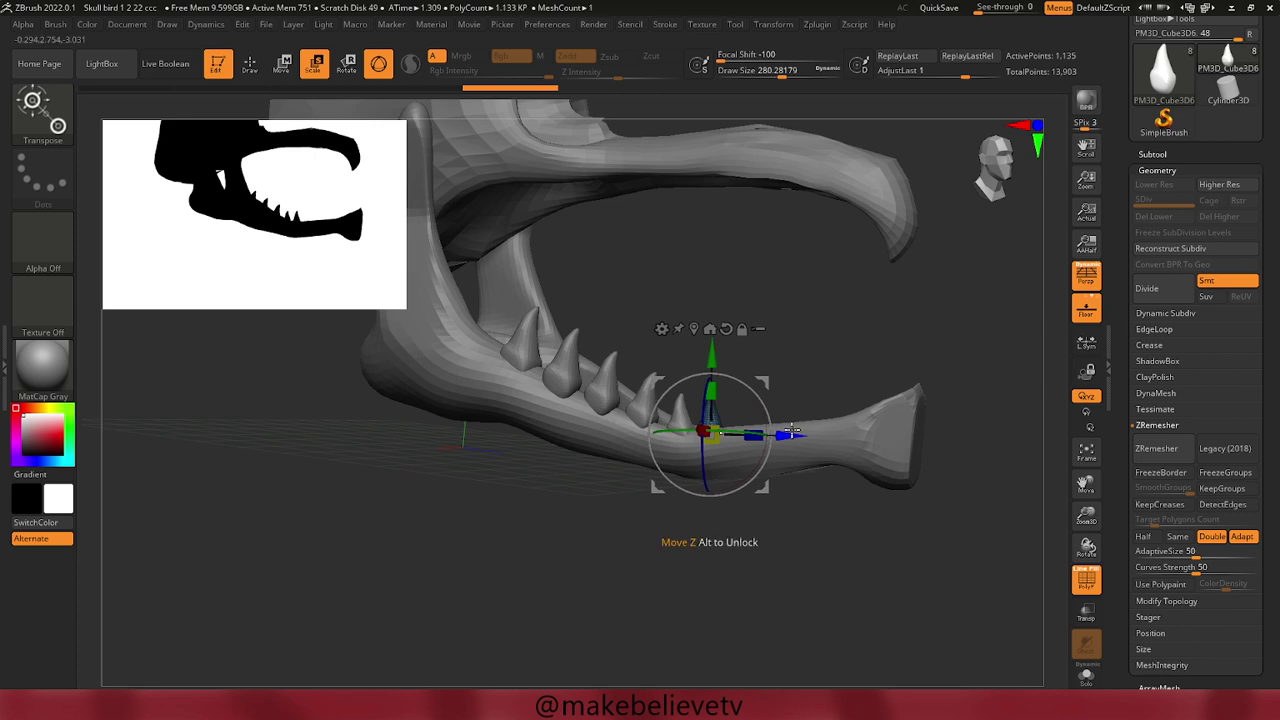
Copy several more teeth along the jaw, spacing them out nearly to its front tip.
{"action": "left_click_drag", "start_coordinate": [790, 430], "coordinate": [815, 435], "text": "ctrl"}
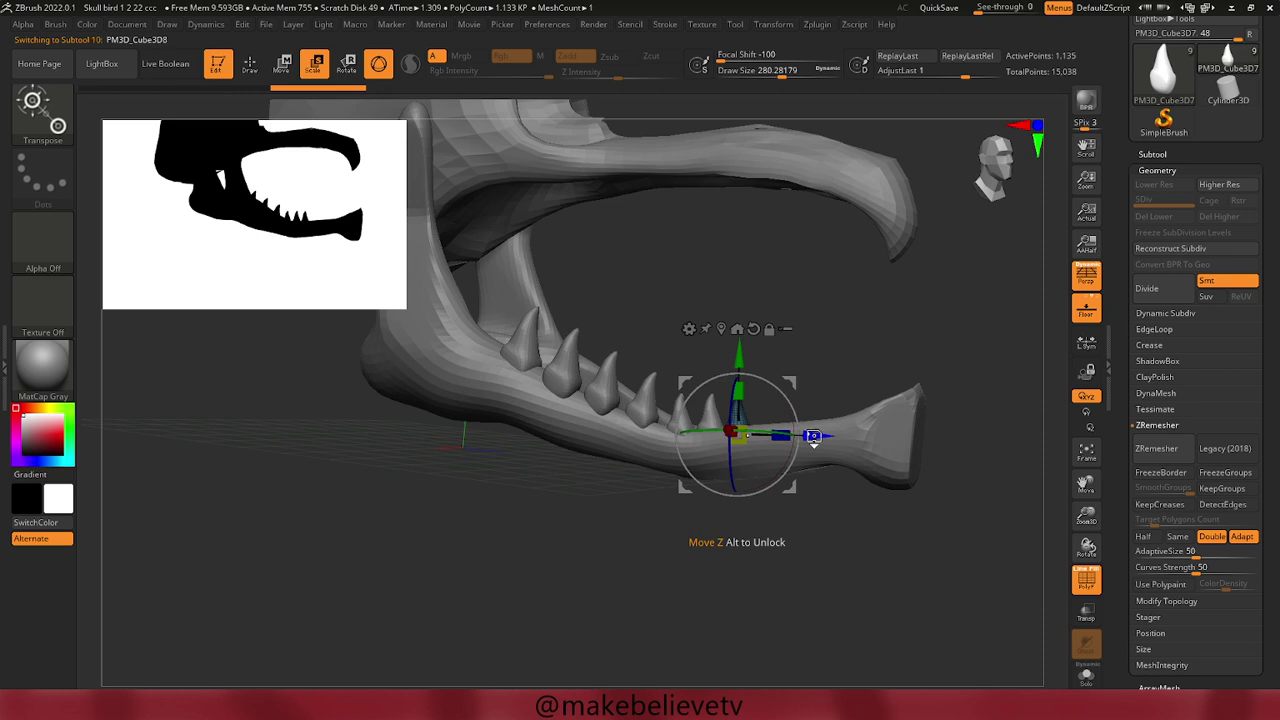
{"action": "left_click_drag", "start_coordinate": [812, 434], "coordinate": [836, 440]}
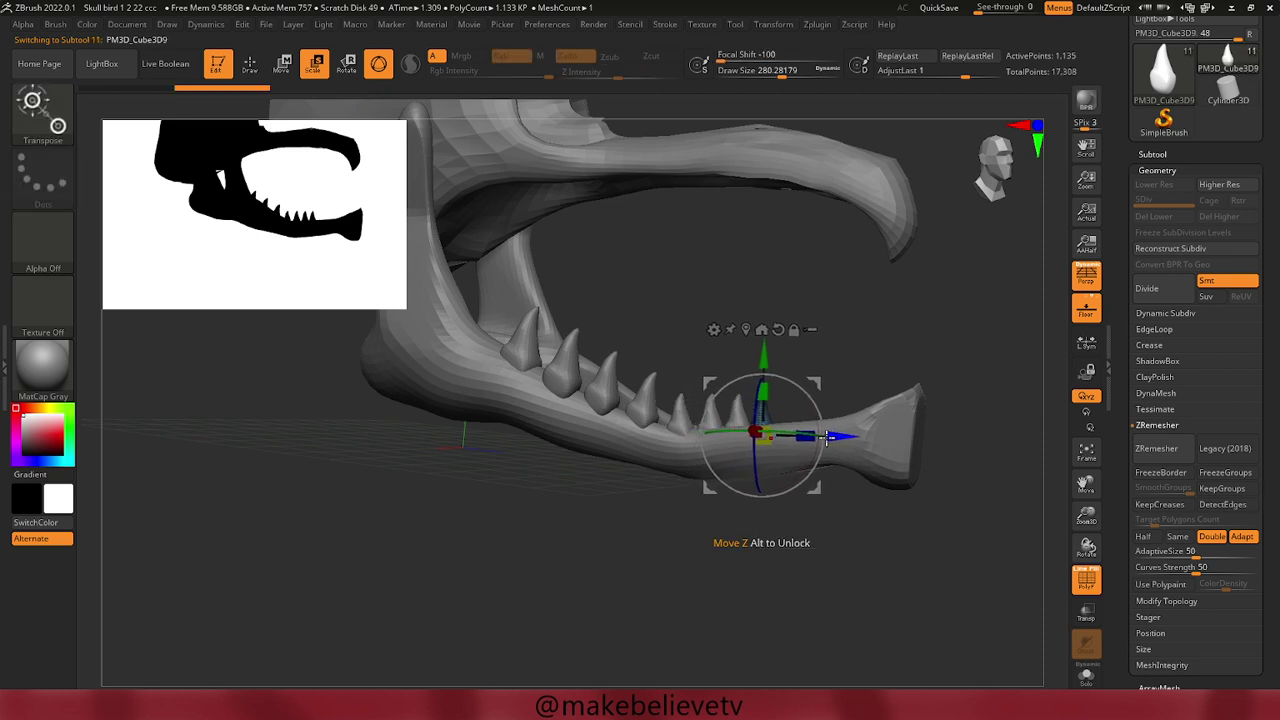
{"action": "left_click_drag", "start_coordinate": [835, 437], "coordinate": [863, 443]}
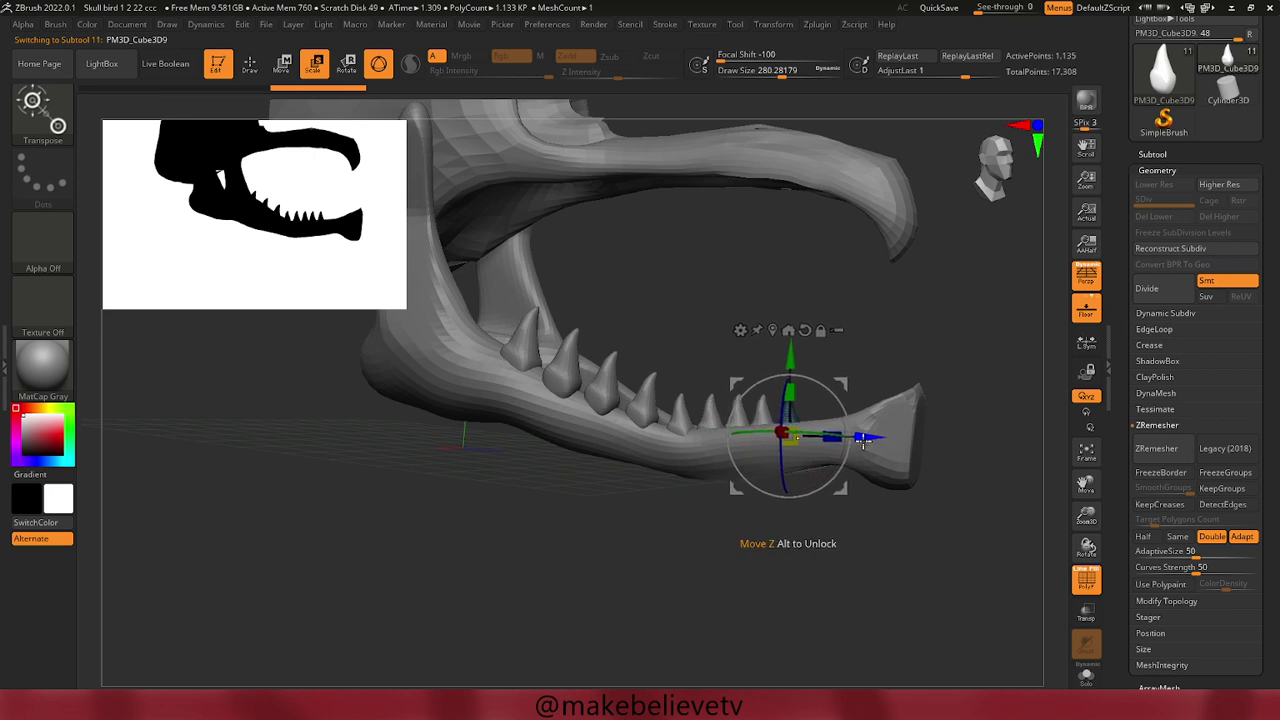
{"action": "left_click_drag", "start_coordinate": [858, 437], "coordinate": [928, 440]}
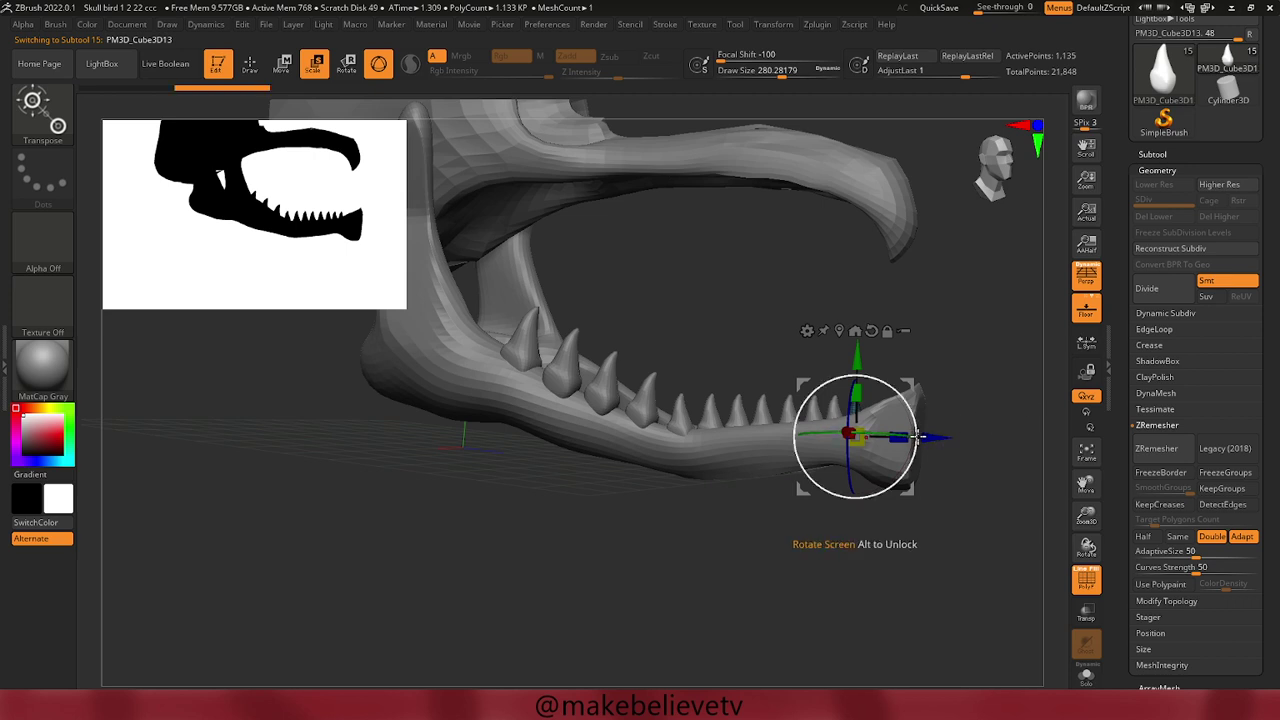
{"action": "mouse_move", "coordinate": [916, 437]}
{"action": "left_mouse_down"}
{"action": "mouse_move", "coordinate": [942, 437]}
{"action": "mouse_move", "coordinate": [1004, 515]}
{"action": "mouse_move", "coordinate": [963, 657]}
{"action": "mouse_move", "coordinate": [983, 605]}
{"action": "mouse_move", "coordinate": [714, 531]}
{"action": "left_mouse_up"}
{"action": "mouse_move", "coordinate": [649, 480]}
{"action": "left_mouse_down"}
{"action": "mouse_move", "coordinate": [666, 471]}
{"action": "mouse_move", "coordinate": [689, 500]}
{"action": "left_mouse_up"}
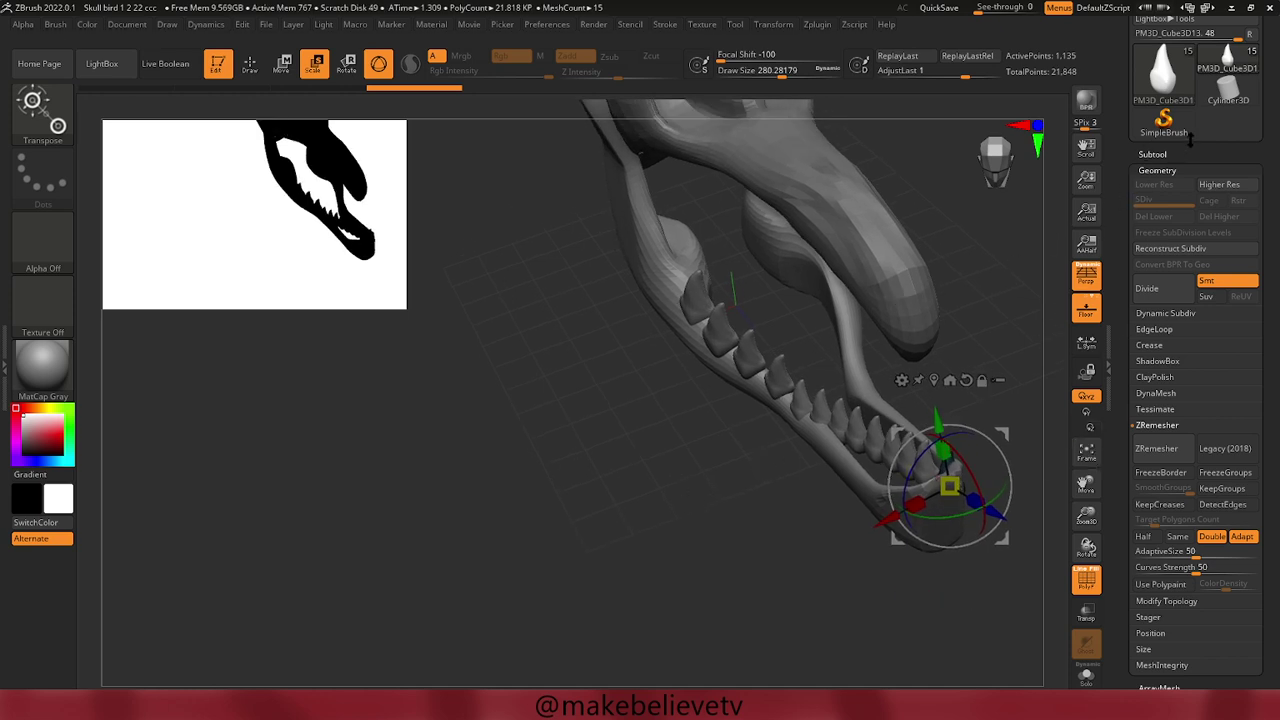
Hide the PolySphere beak subtool in the Subtool list and zoom in on the lower jaw.
{"action": "left_click", "coordinate": [1165, 147]}
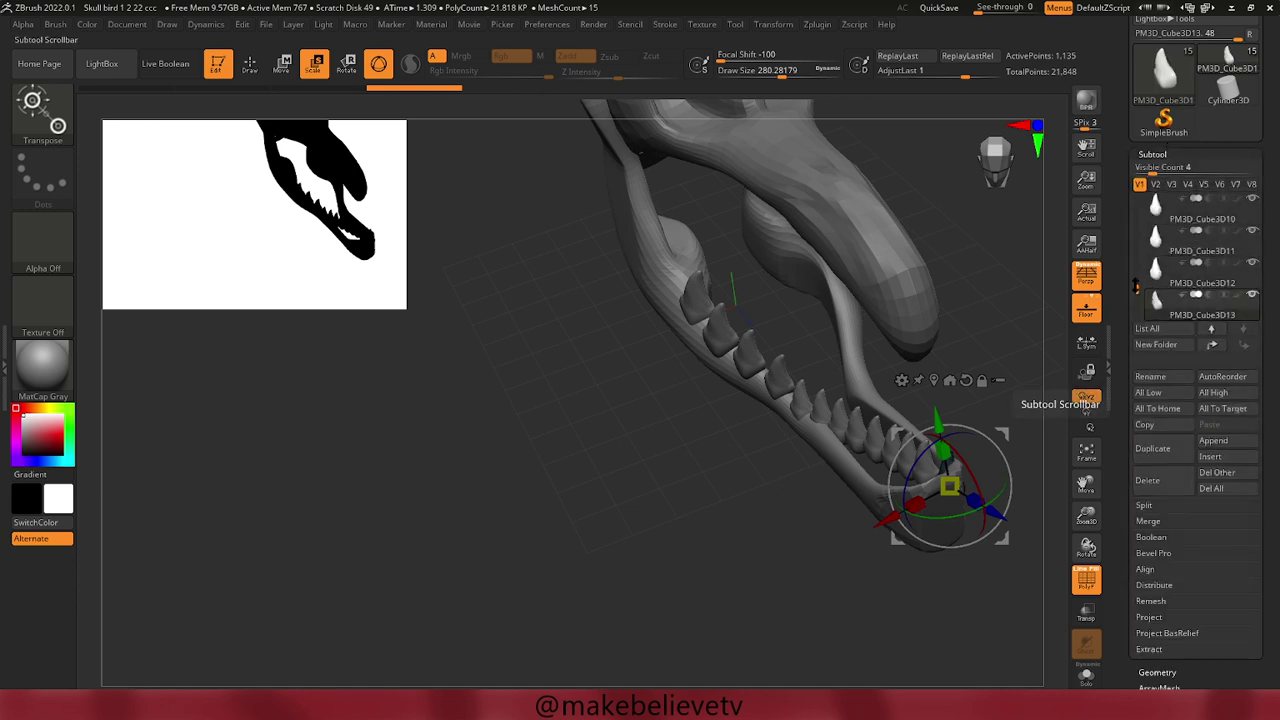
{"action": "left_click_drag", "start_coordinate": [1136, 287], "coordinate": [1136, 186]}
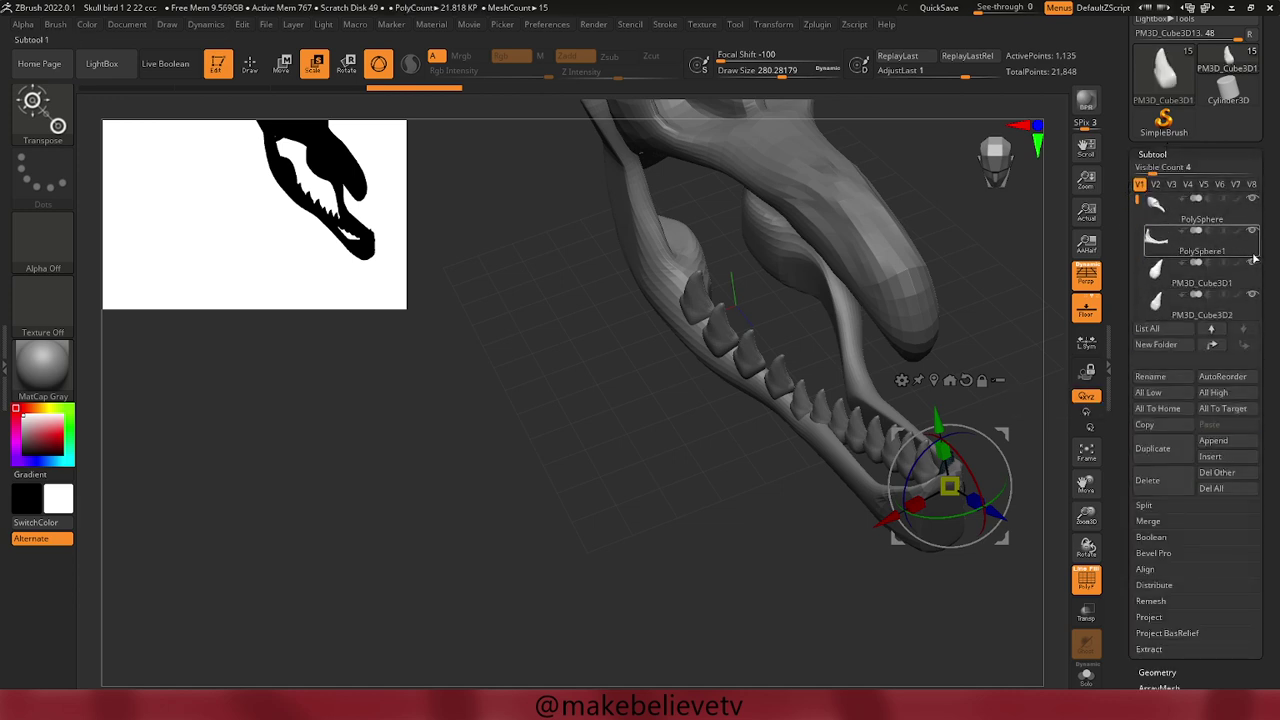
{"action": "mouse_move", "coordinate": [1200, 240]}
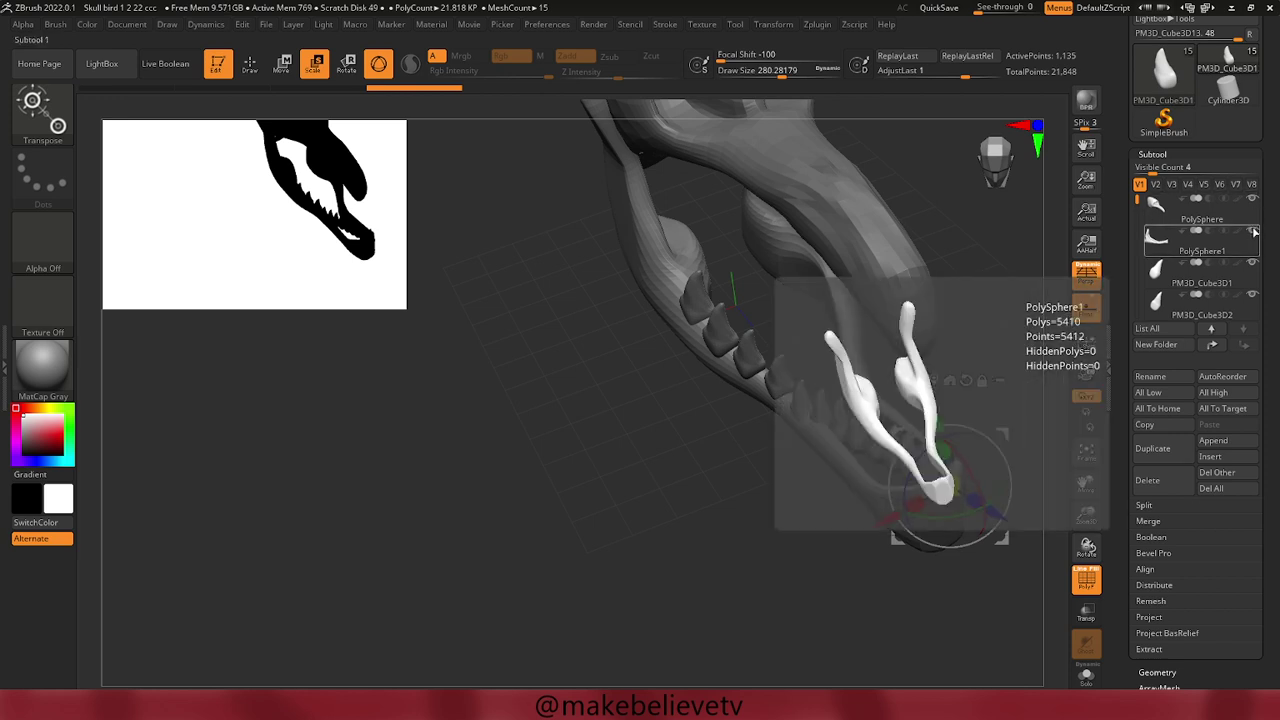
{"action": "left_click", "coordinate": [1253, 203]}
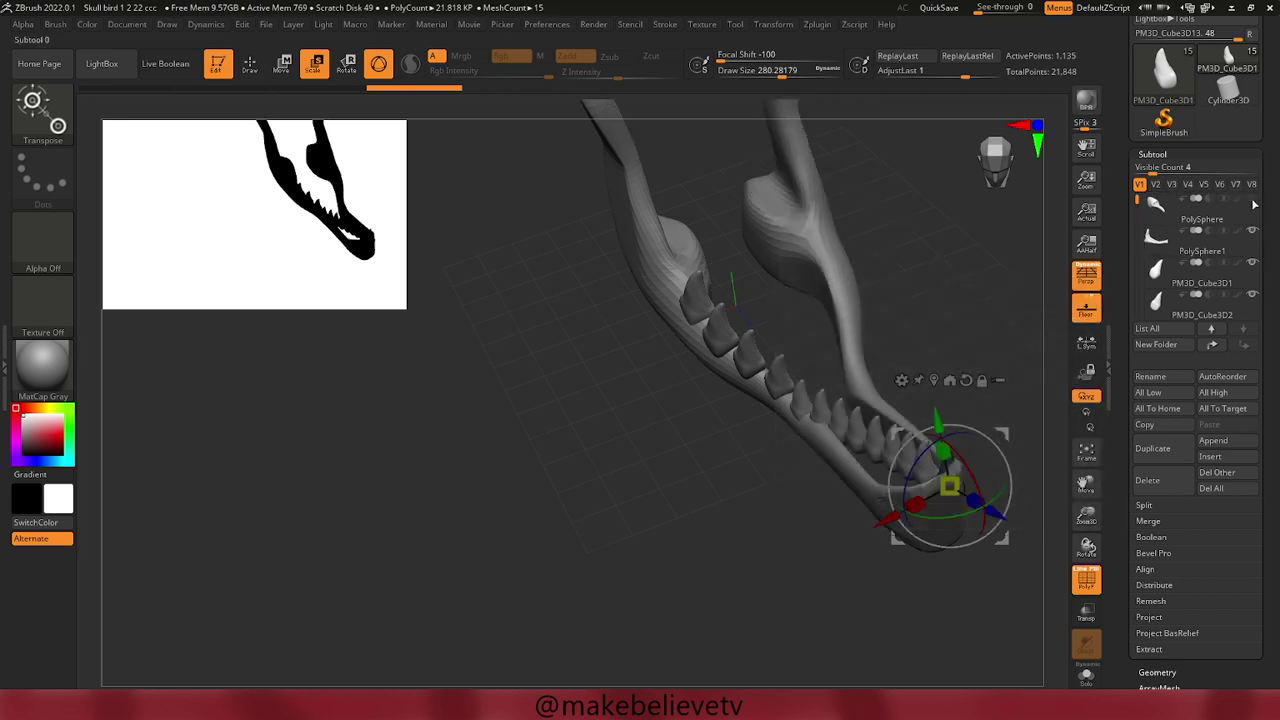
{"action": "mouse_move", "coordinate": [549, 385]}
{"action": "left_mouse_down"}
{"action": "mouse_move", "coordinate": [534, 426]}
{"action": "mouse_move", "coordinate": [662, 304]}
{"action": "left_mouse_up"}
Shift one tooth along the jaw, duplicate it, and slide and slightly shrink the copy.
{"action": "left_click", "coordinate": [834, 224]}
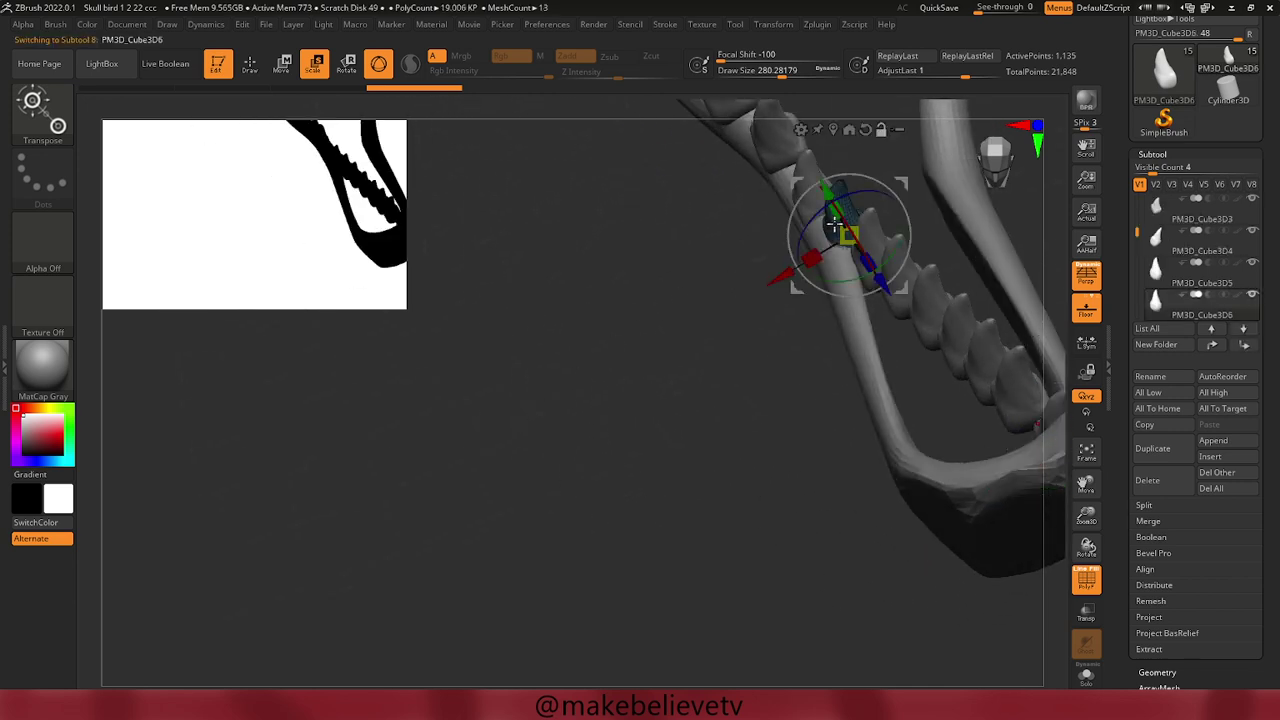
{"action": "left_click_drag", "start_coordinate": [778, 272], "coordinate": [770, 285]}
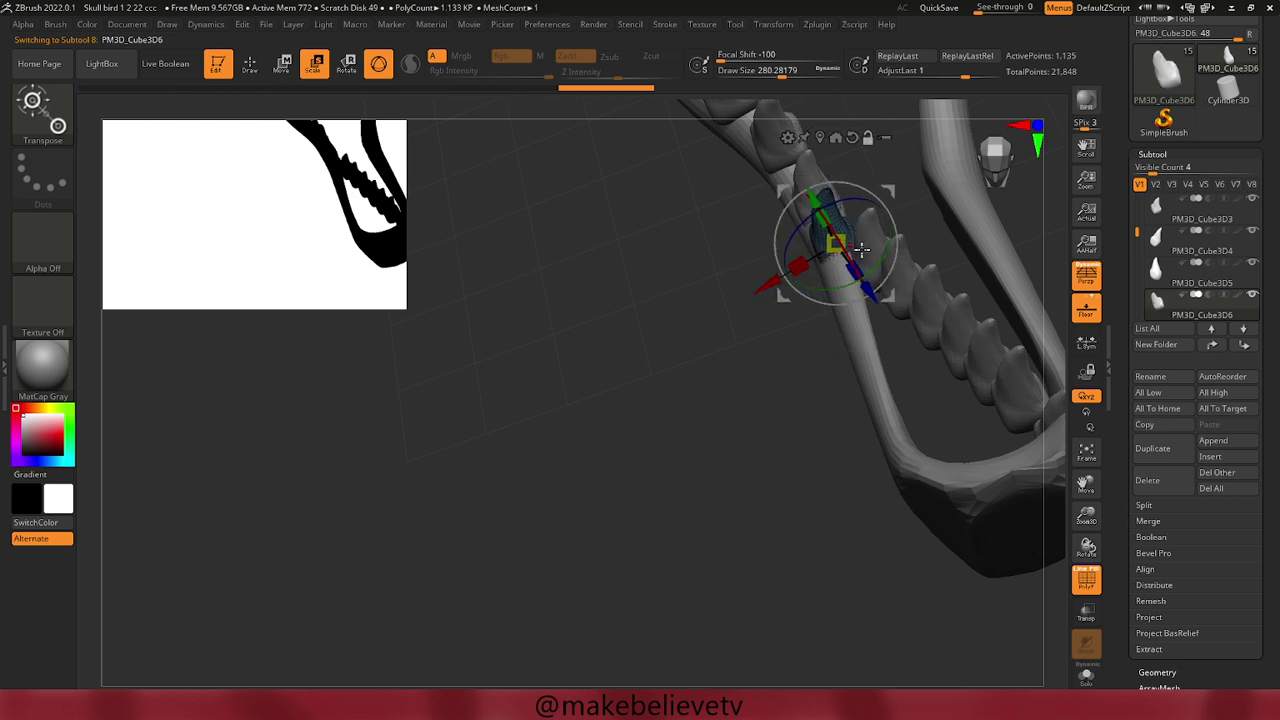
{"action": "left_click_drag", "start_coordinate": [873, 237], "coordinate": [916, 258], "text": "ctrl"}
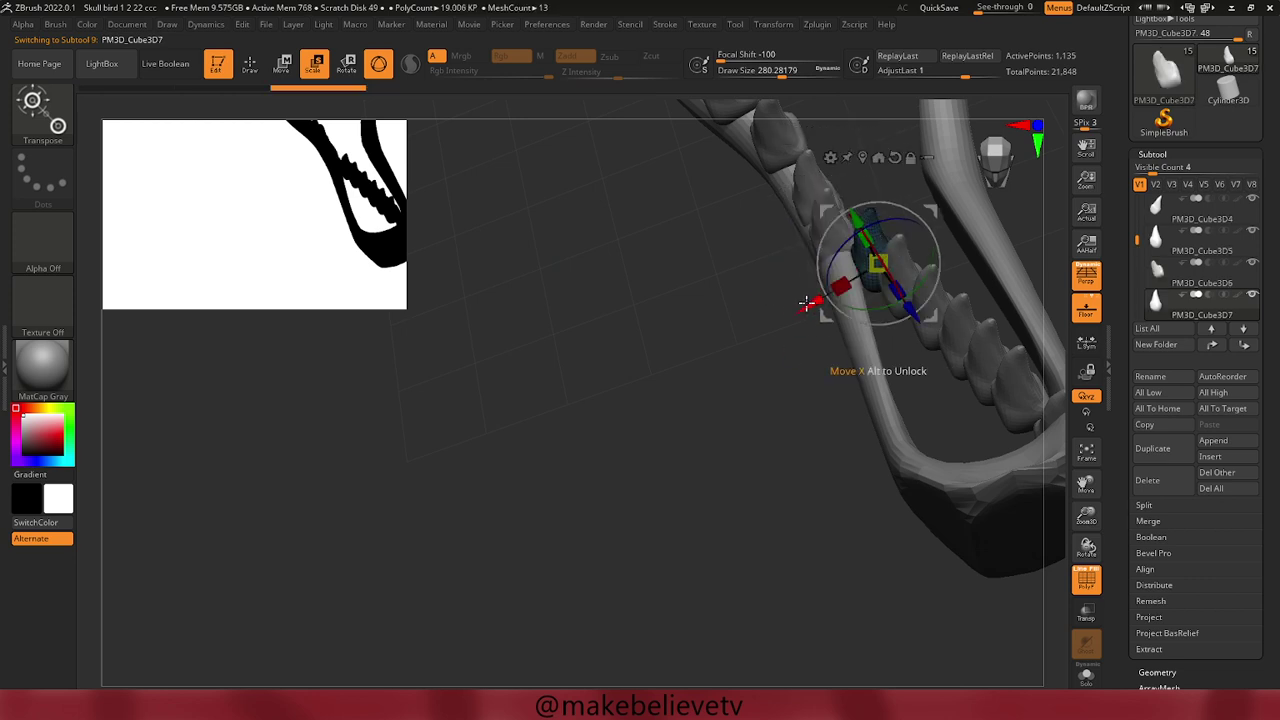
{"action": "left_click_drag", "start_coordinate": [806, 302], "coordinate": [770, 322]}
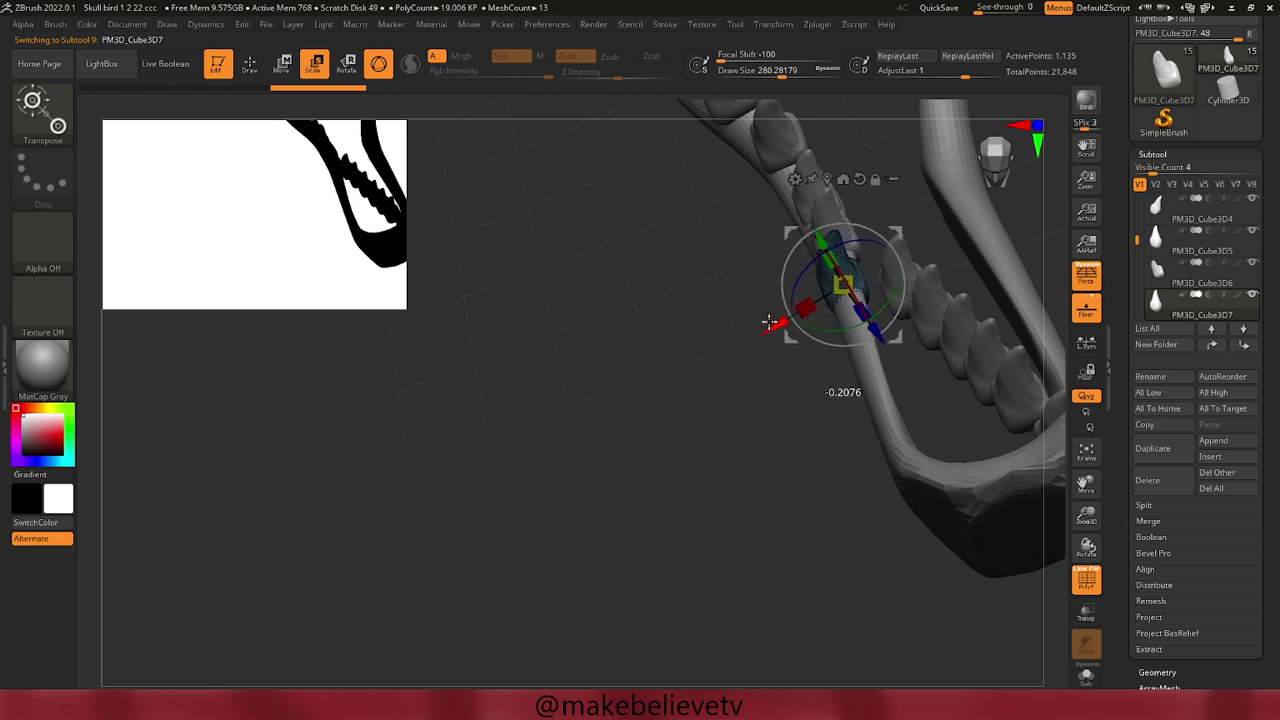
{"action": "left_click_drag", "start_coordinate": [833, 296], "coordinate": [834, 268]}
Reposition and shrink the next few teeth one by one along the jaw.
{"action": "left_click", "coordinate": [826, 255], "text": "alt"}
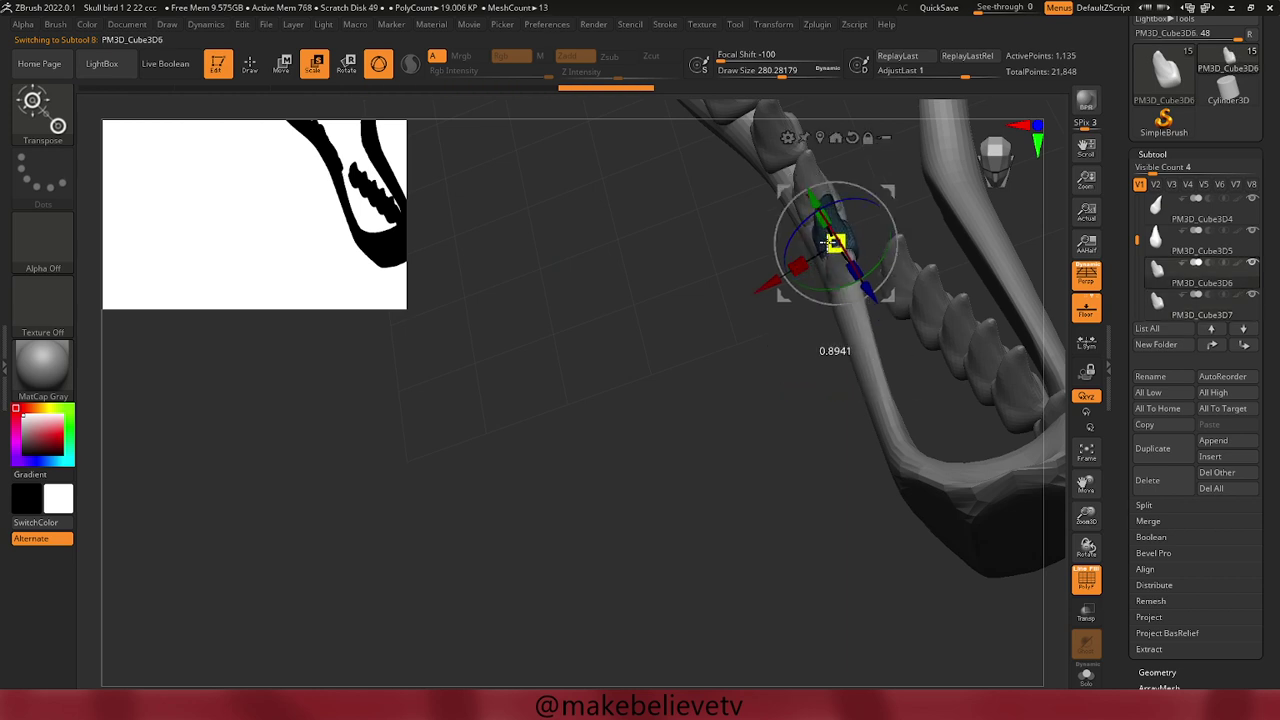
{"action": "left_click_drag", "start_coordinate": [765, 283], "coordinate": [766, 286]}
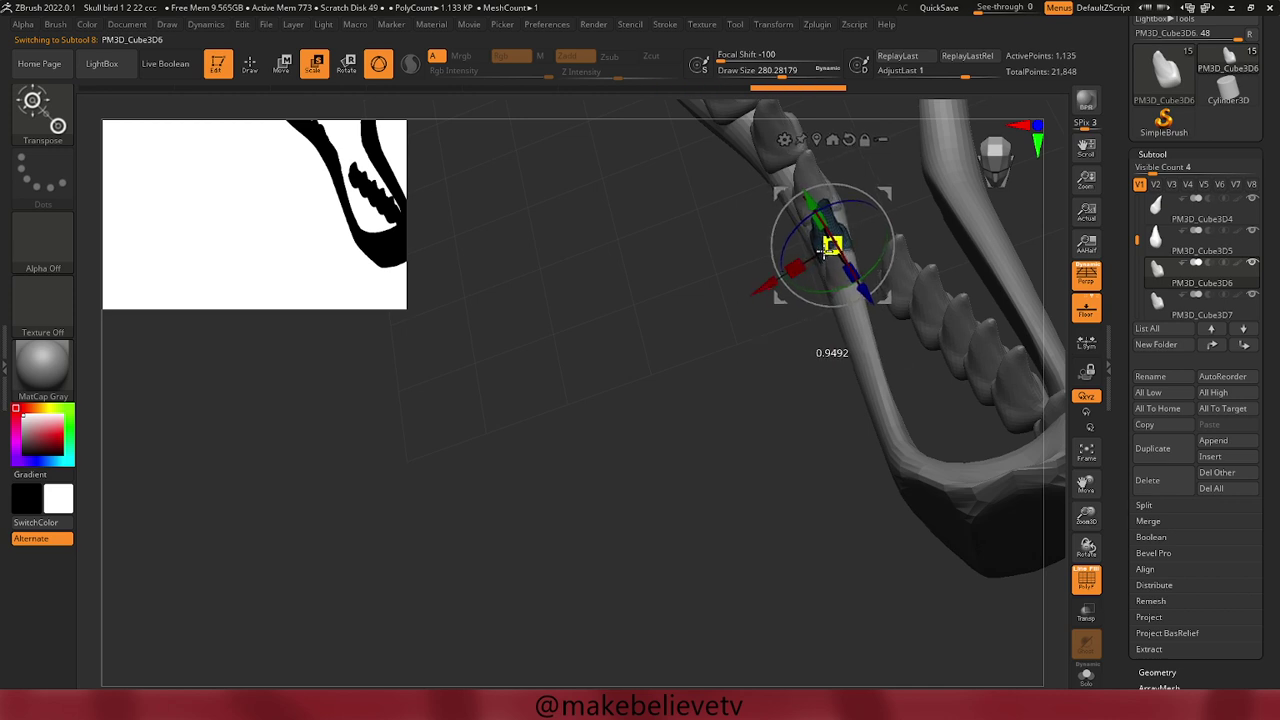
{"action": "left_click_drag", "start_coordinate": [824, 252], "coordinate": [759, 385]}
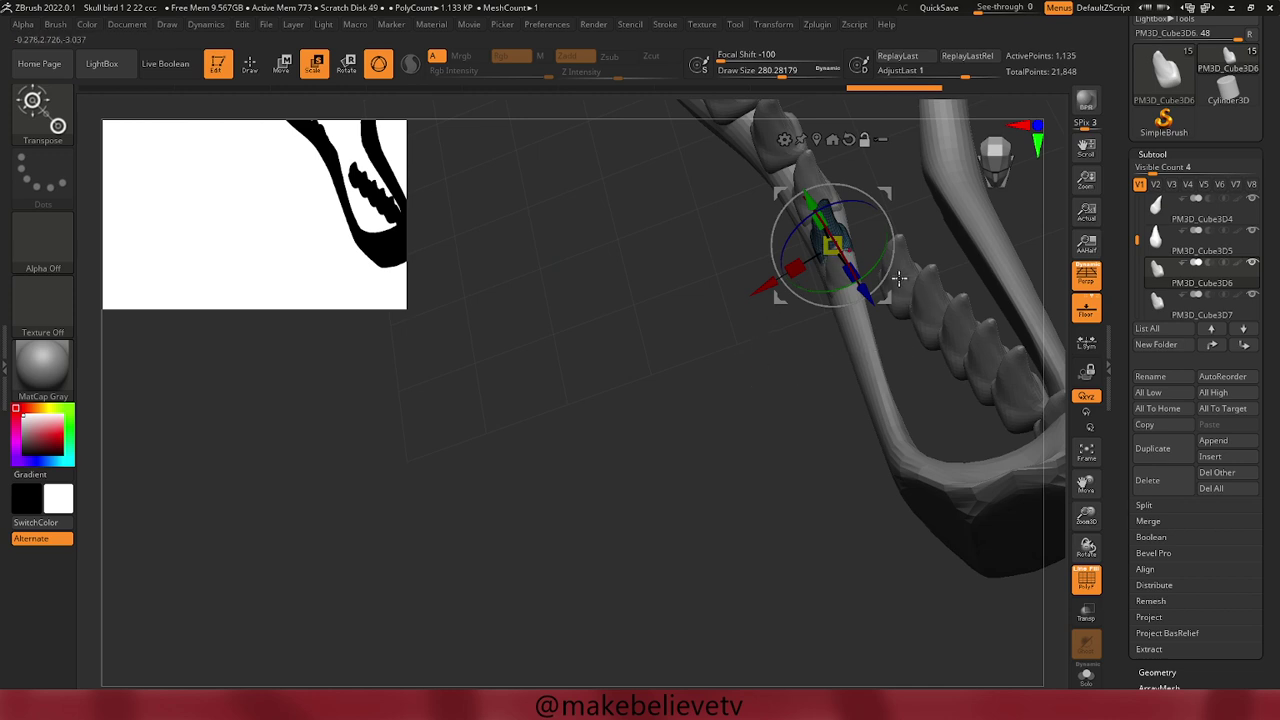
{"action": "left_click", "coordinate": [882, 291]}
{"action": "left_click_drag", "start_coordinate": [829, 333], "coordinate": [767, 338]}
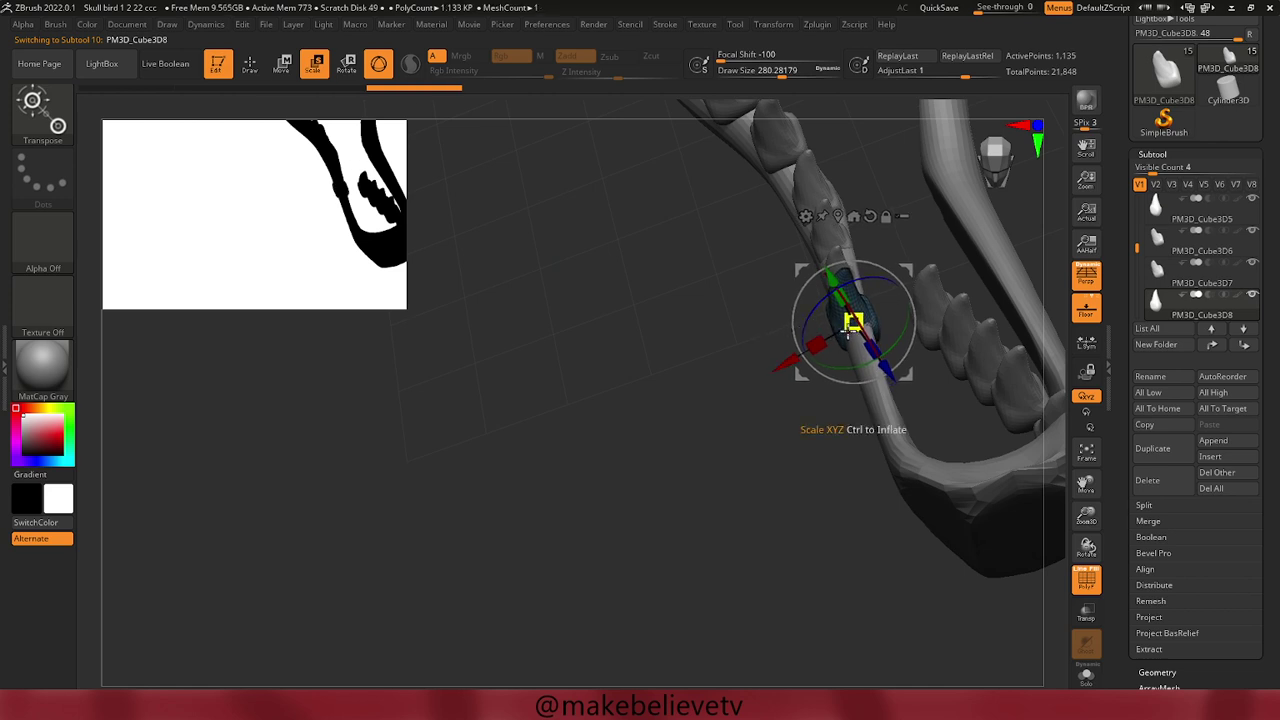
{"action": "mouse_move", "coordinate": [848, 331]}
{"action": "left_mouse_down"}
{"action": "mouse_move", "coordinate": [857, 323]}
{"action": "mouse_move", "coordinate": [781, 379]}
{"action": "mouse_move", "coordinate": [867, 362]}
{"action": "left_mouse_up"}
{"action": "left_click", "coordinate": [938, 297], "text": "alt"}
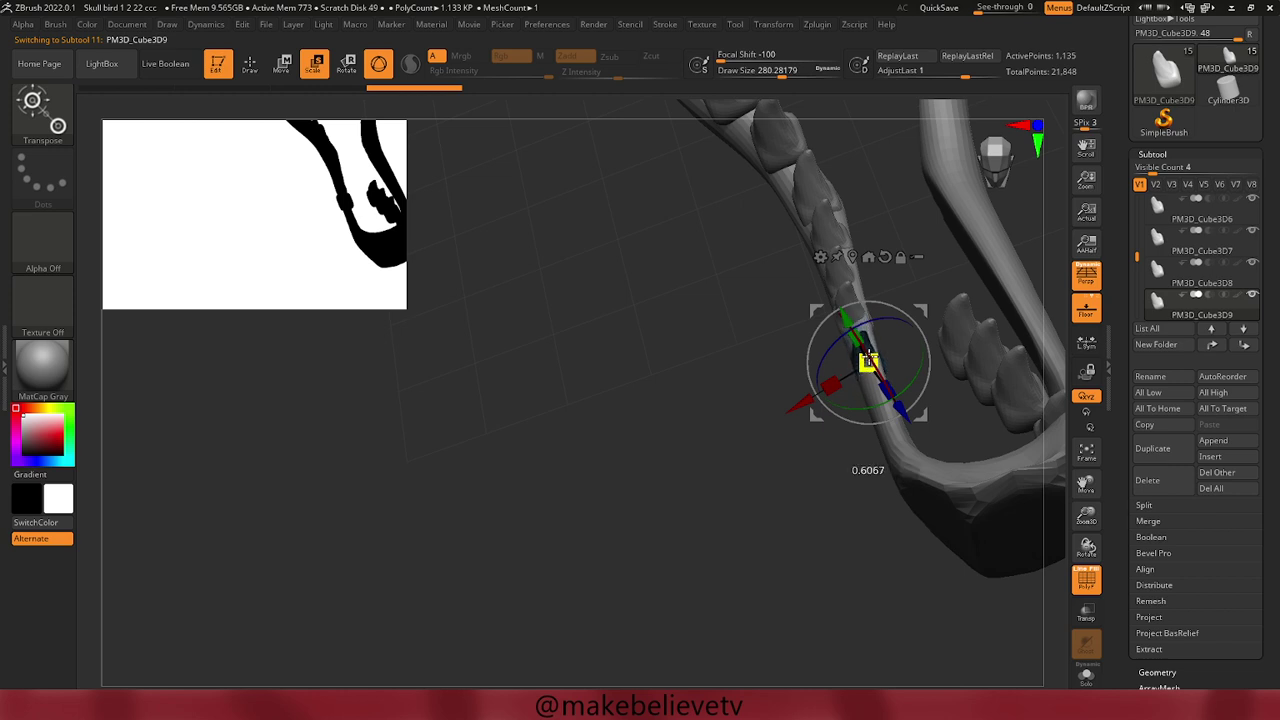
{"action": "left_click_drag", "start_coordinate": [908, 412], "coordinate": [902, 404]}
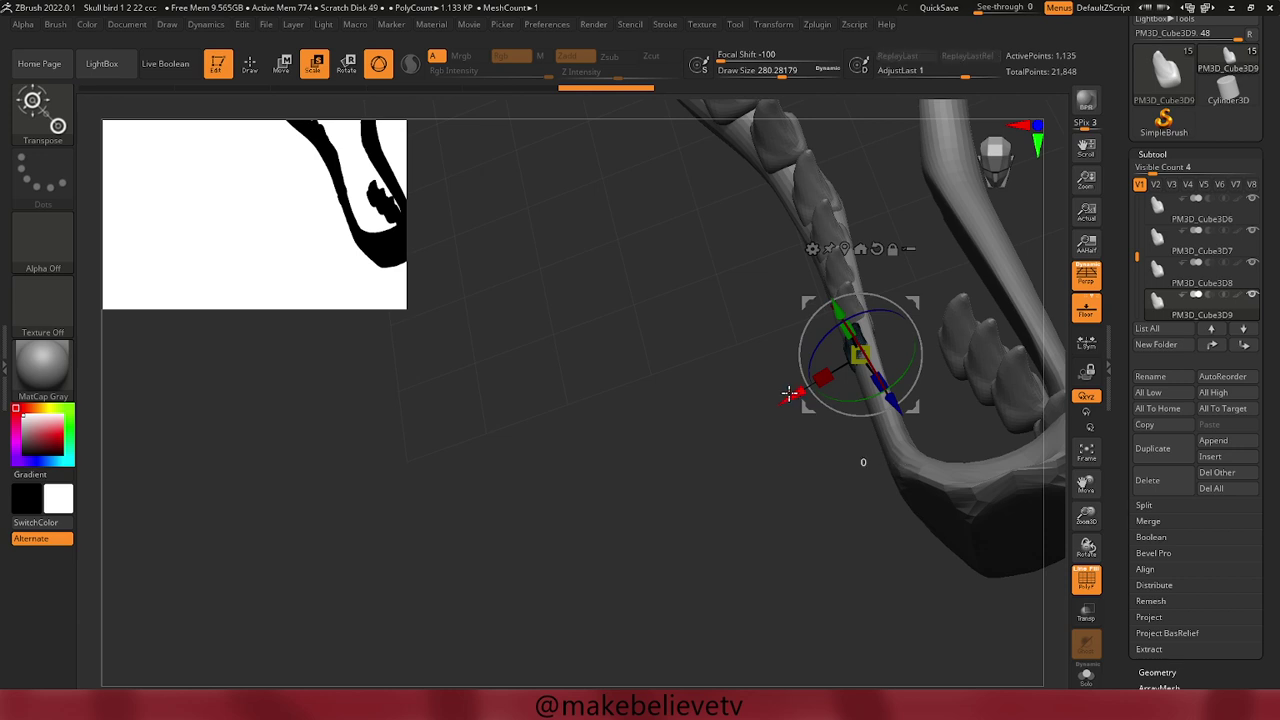
{"action": "left_click_drag", "start_coordinate": [798, 396], "coordinate": [797, 393]}
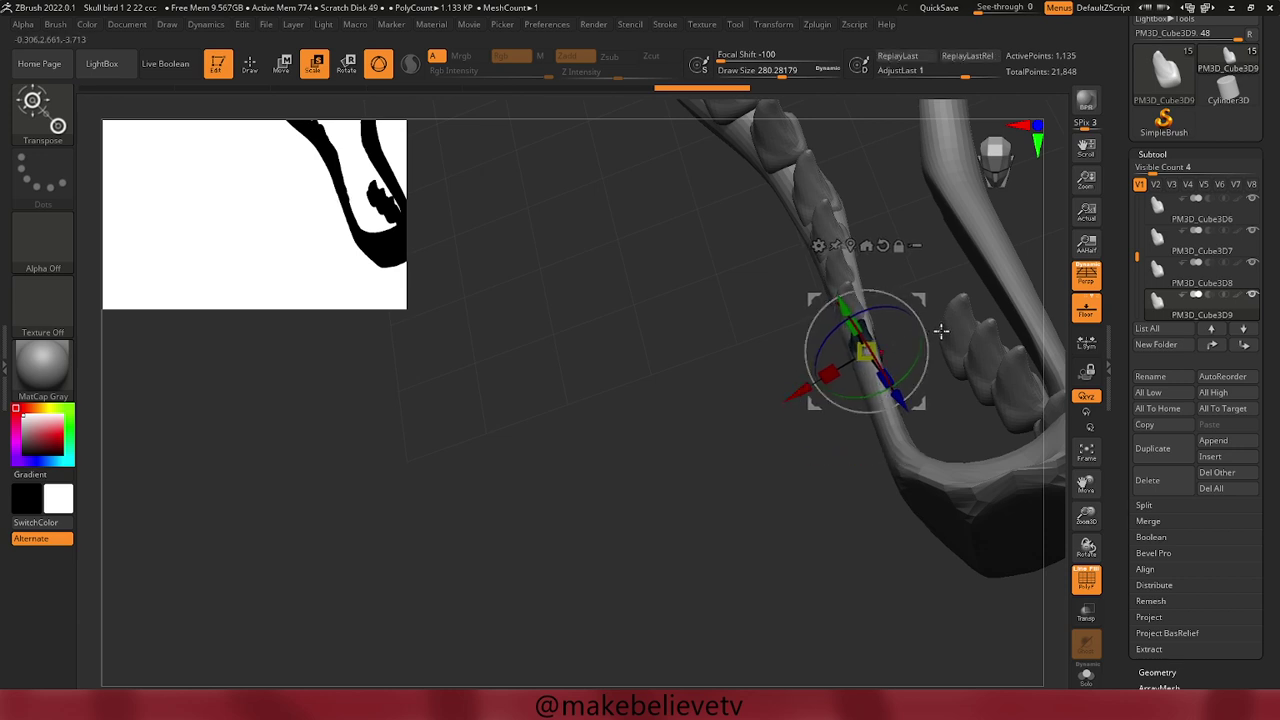
{"action": "left_click", "coordinate": [947, 328], "text": "alt"}
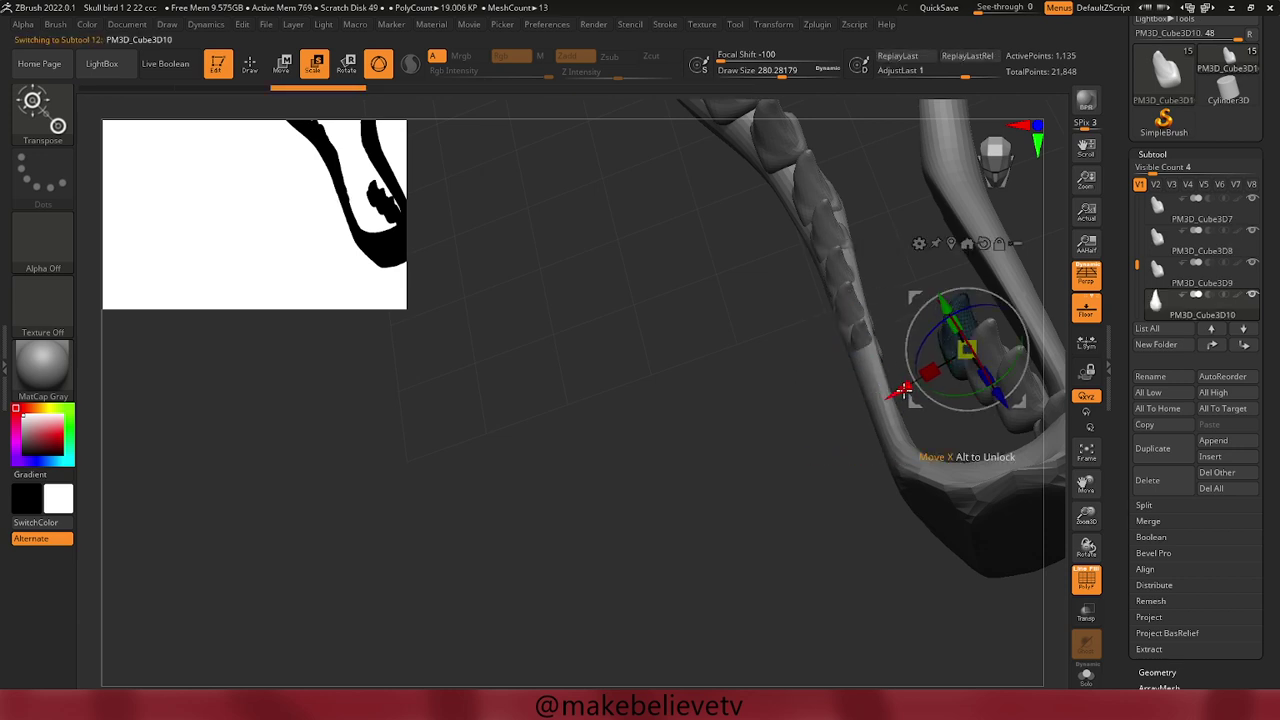
Slide the selected tooth down the jaw and shrink it to about half size.
{"action": "left_click_drag", "start_coordinate": [903, 390], "coordinate": [806, 432]}
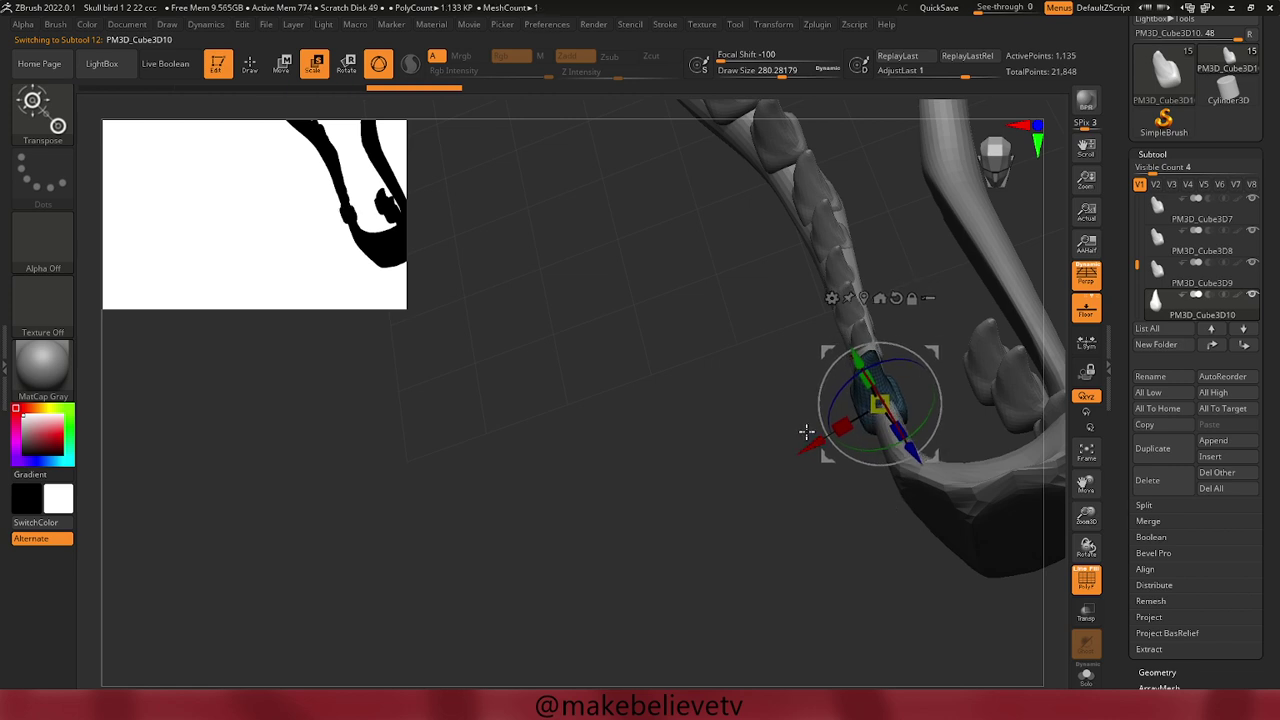
{"action": "left_click_drag", "start_coordinate": [878, 403], "coordinate": [876, 383]}
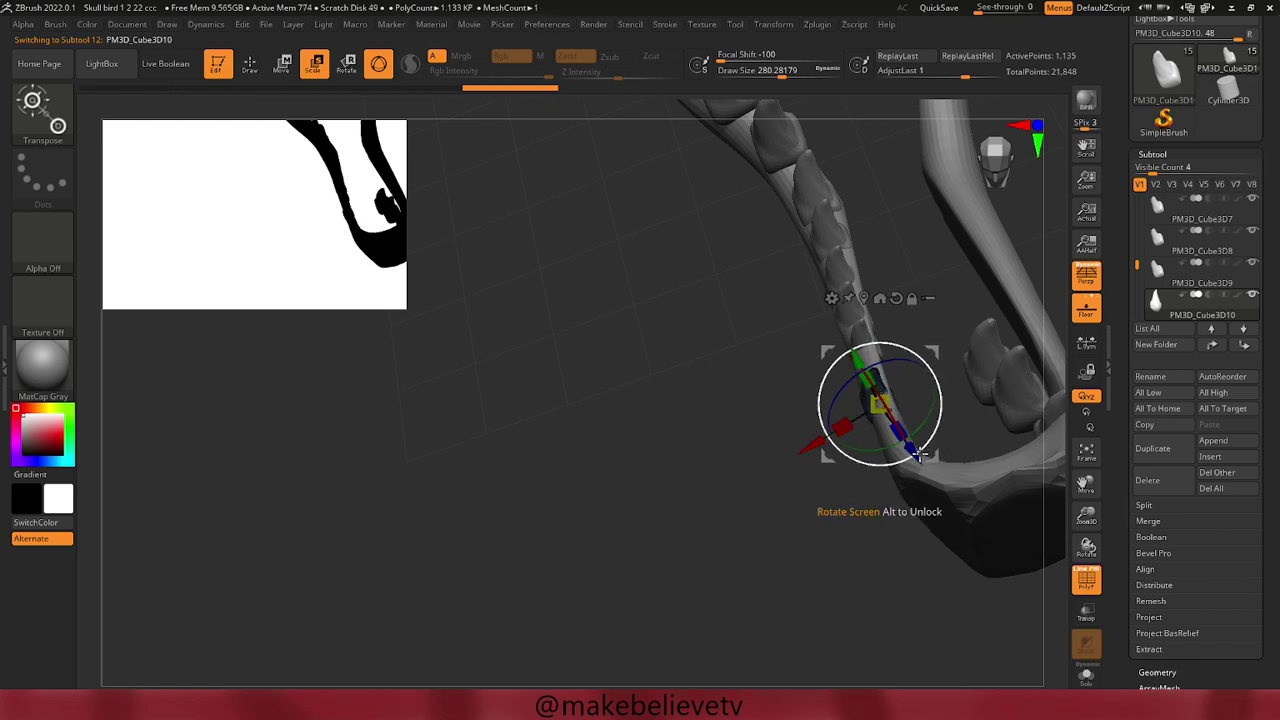
{"action": "left_click_drag", "start_coordinate": [916, 453], "coordinate": [898, 436]}
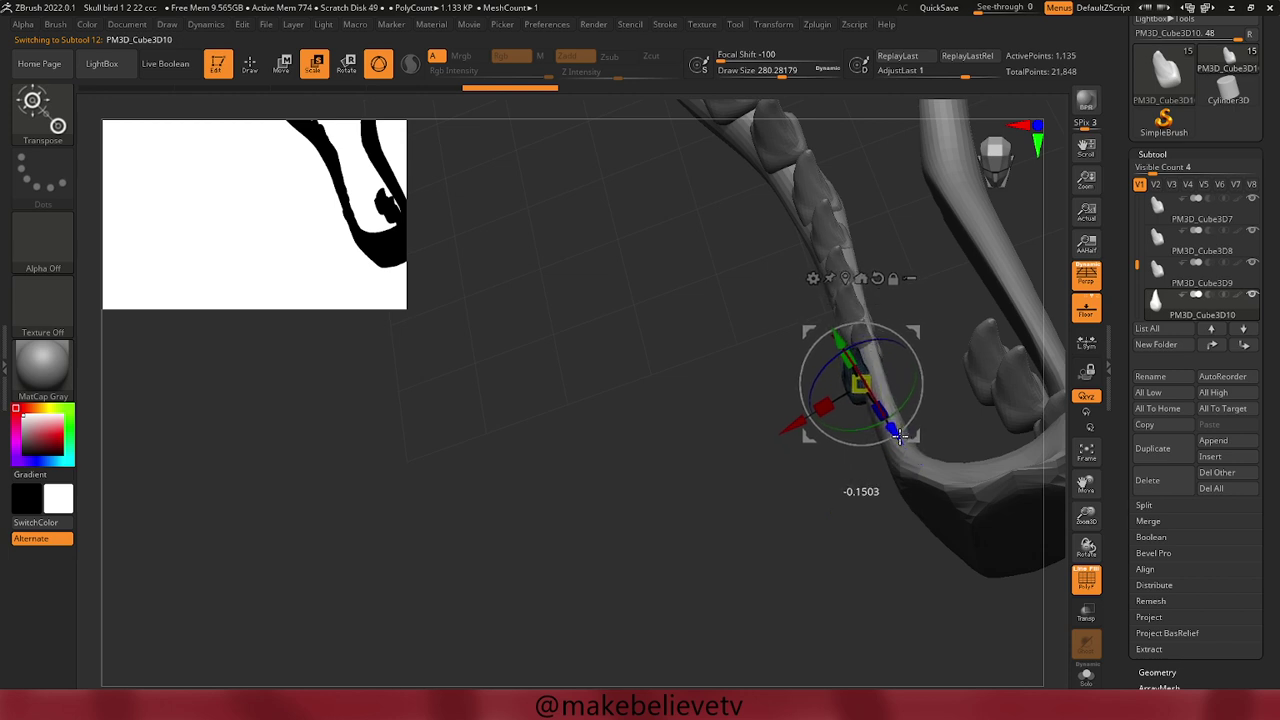
{"action": "left_click_drag", "start_coordinate": [796, 422], "coordinate": [812, 419]}
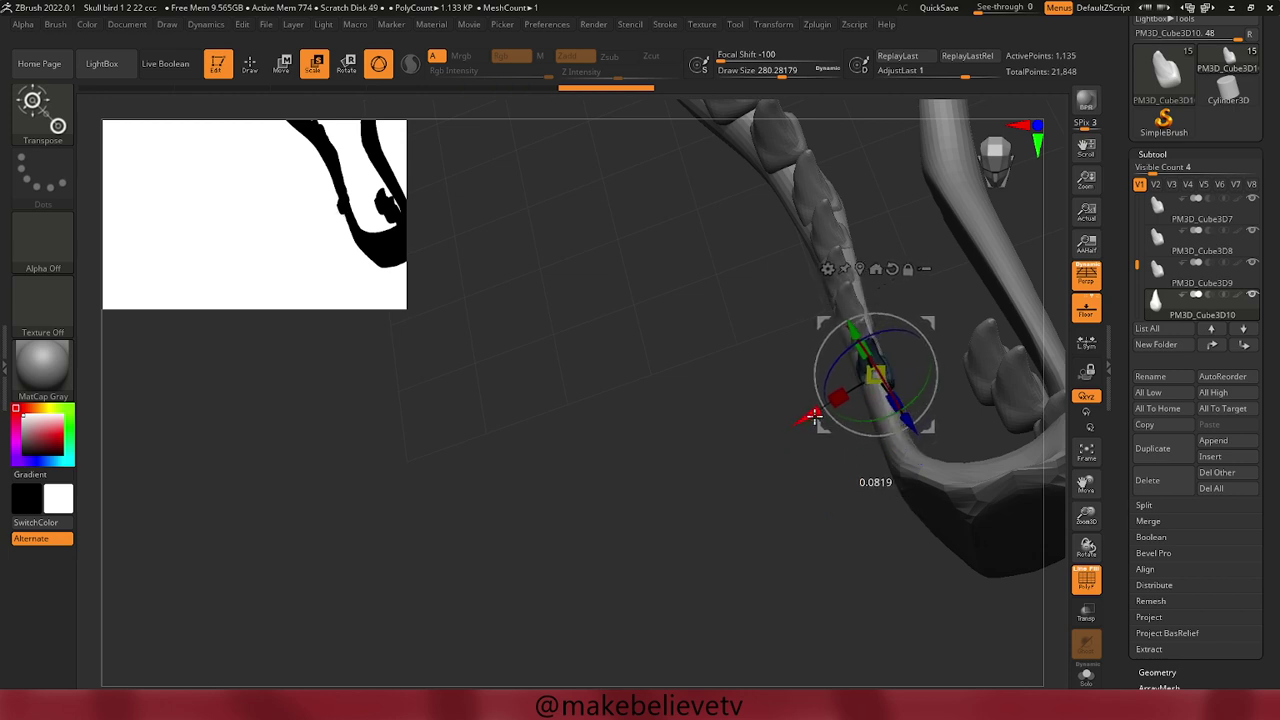
{"action": "mouse_move", "coordinate": [838, 400]}
{"action": "left_mouse_down"}
{"action": "mouse_move", "coordinate": [864, 383]}
{"action": "mouse_move", "coordinate": [836, 405]}
{"action": "left_mouse_up"}
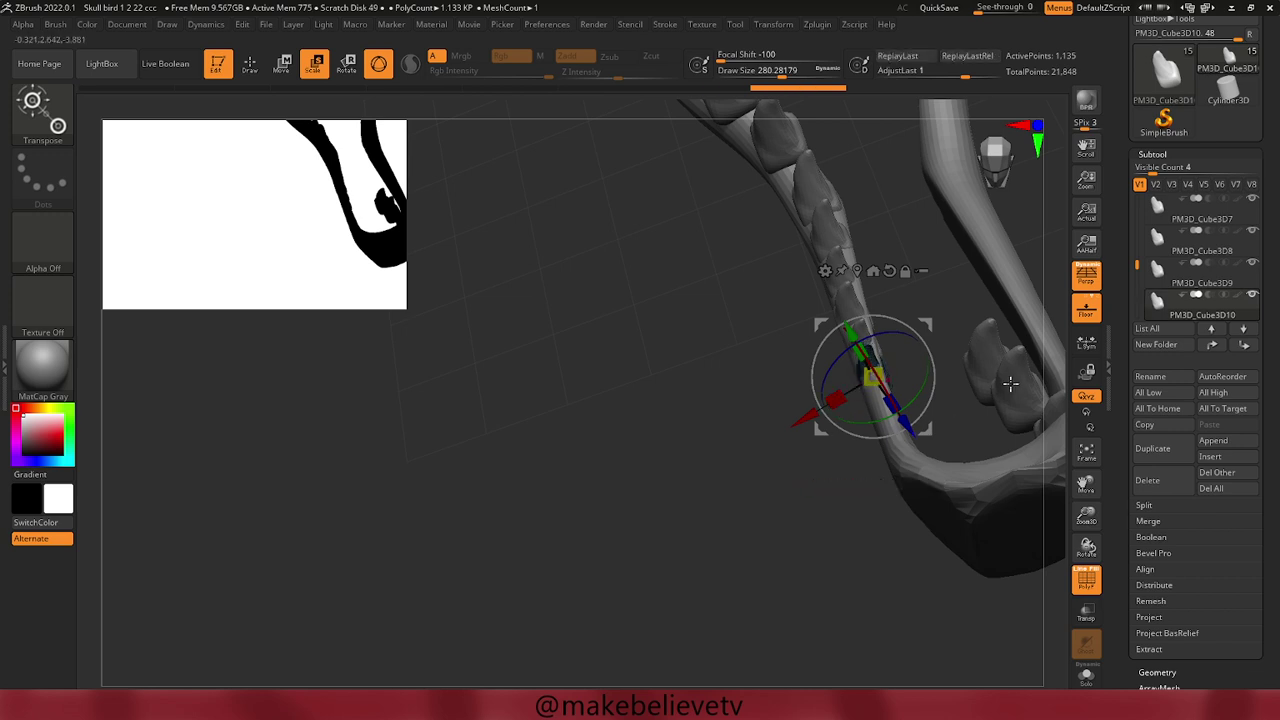
Move the next tooth into place along the jaw and shrink it.
{"action": "left_click", "coordinate": [978, 365]}
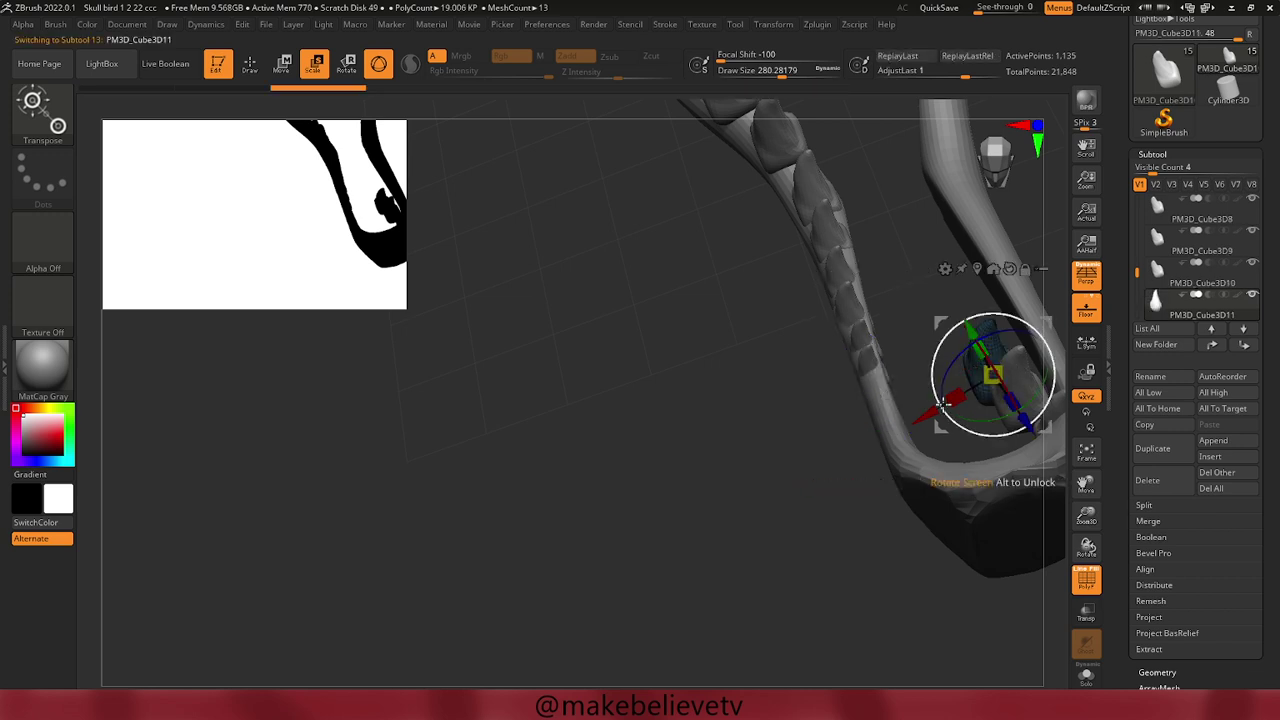
{"action": "left_click_drag", "start_coordinate": [928, 414], "coordinate": [808, 457]}
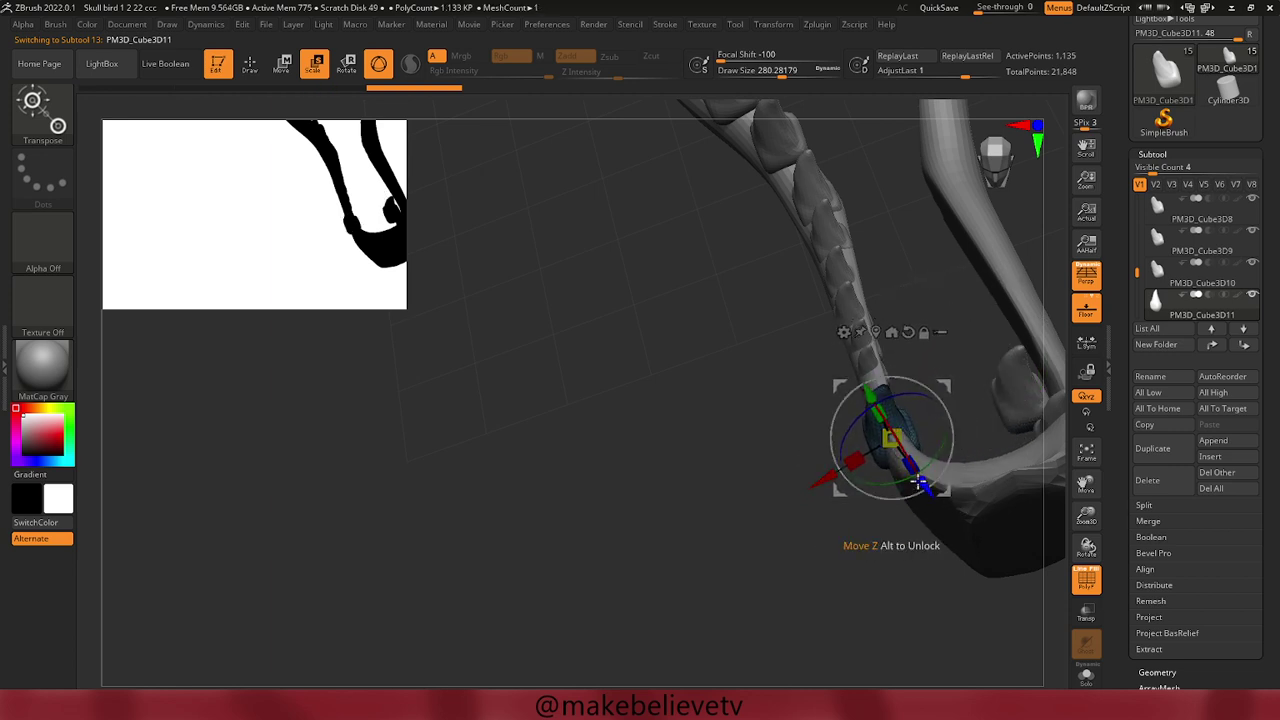
{"action": "left_click_drag", "start_coordinate": [917, 481], "coordinate": [891, 457]}
{"action": "left_click_drag", "start_coordinate": [808, 450], "coordinate": [817, 443]}
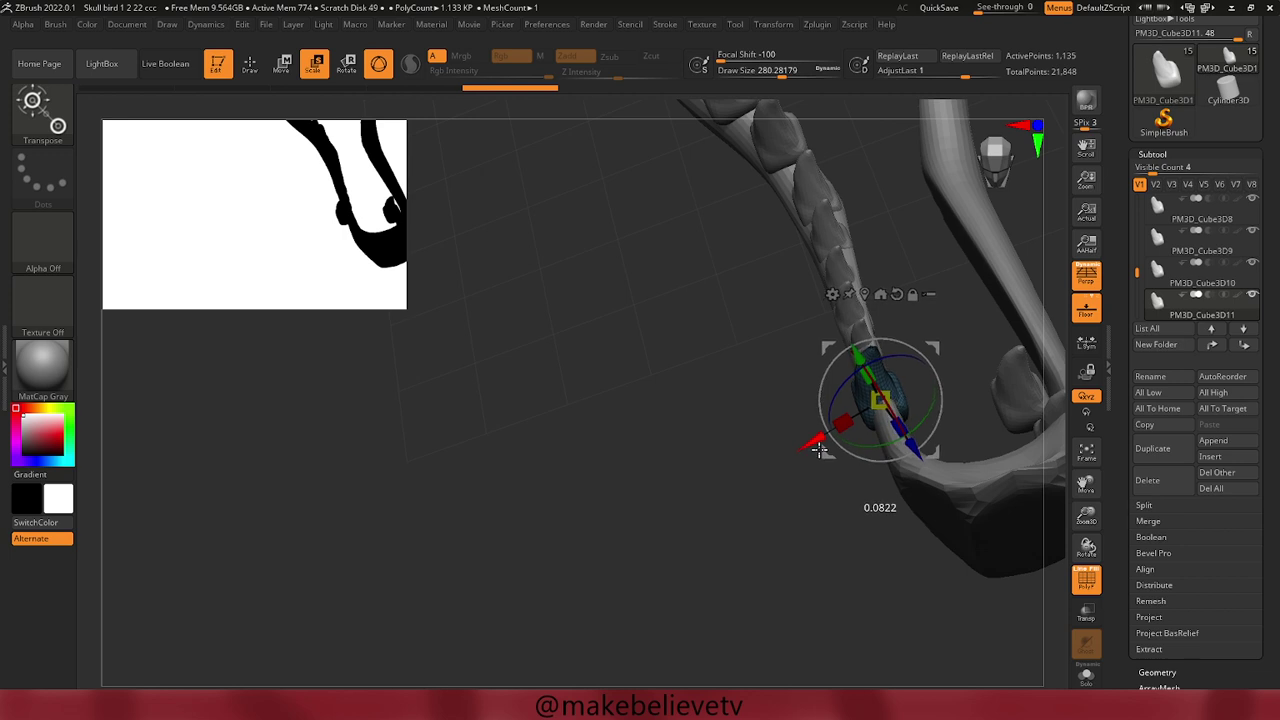
{"action": "left_click_drag", "start_coordinate": [878, 400], "coordinate": [876, 380]}
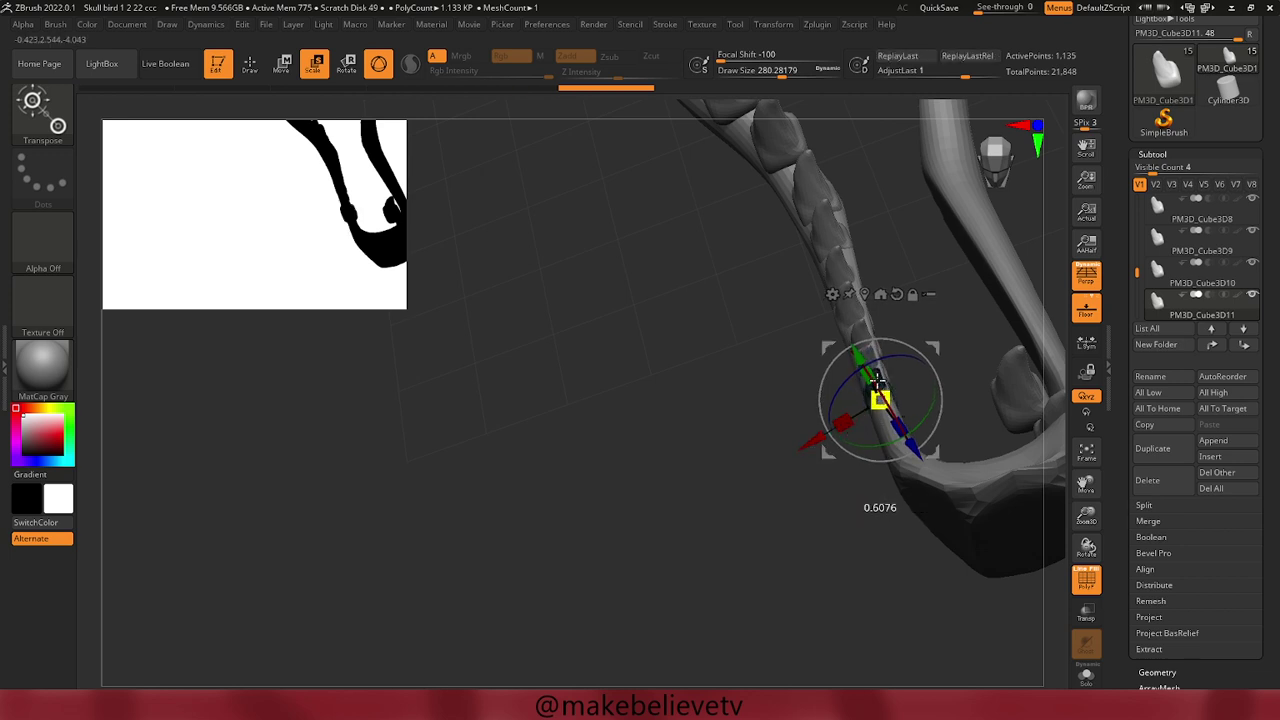
Seat the tooth near the jaw's front onto the jaw and scale it to about 0.68.
{"action": "left_click", "coordinate": [1026, 396], "text": "alt"}
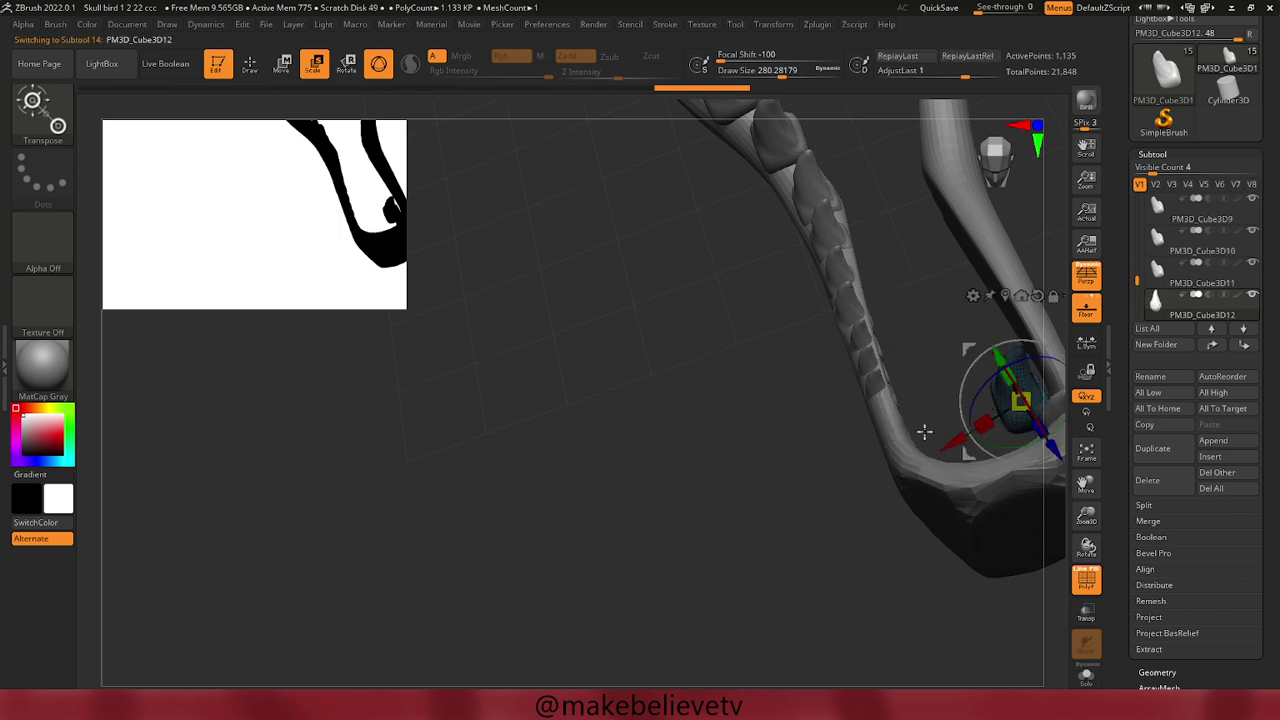
{"action": "mouse_move", "coordinate": [944, 438]}
{"action": "left_mouse_down"}
{"action": "mouse_move", "coordinate": [804, 478]}
{"action": "mouse_move", "coordinate": [835, 483]}
{"action": "left_mouse_up"}
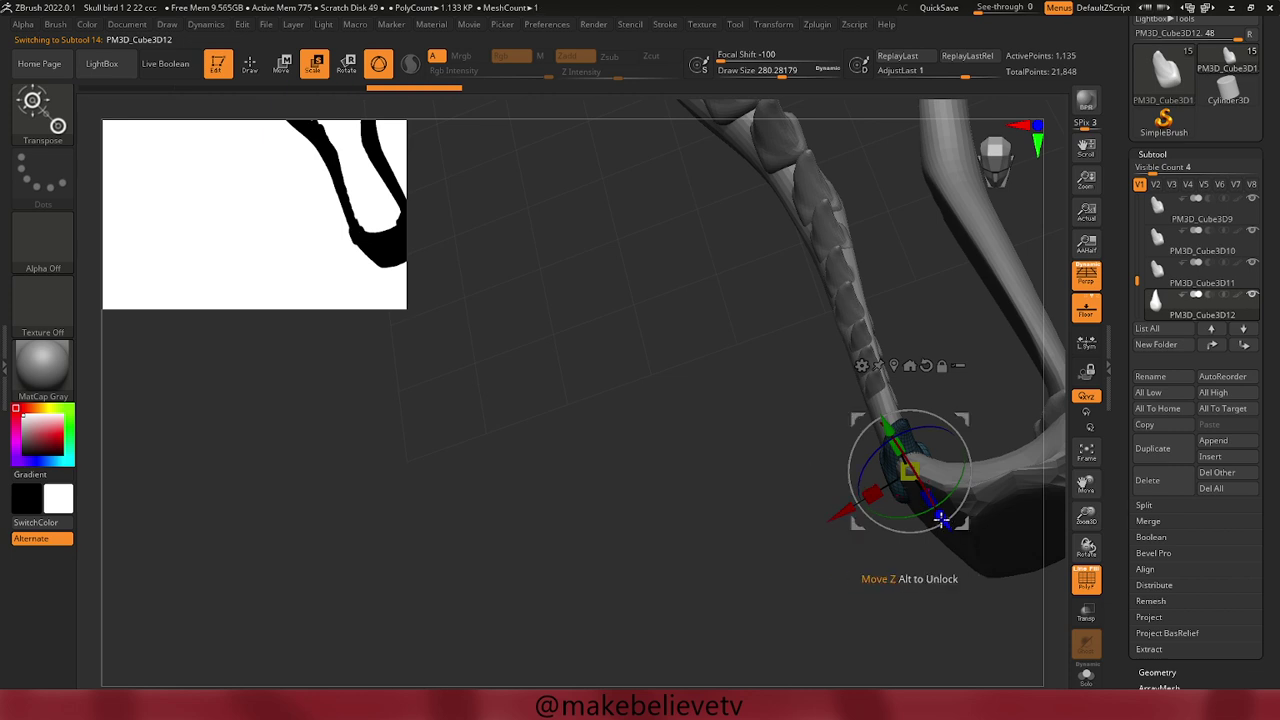
{"action": "left_click_drag", "start_coordinate": [944, 512], "coordinate": [893, 480]}
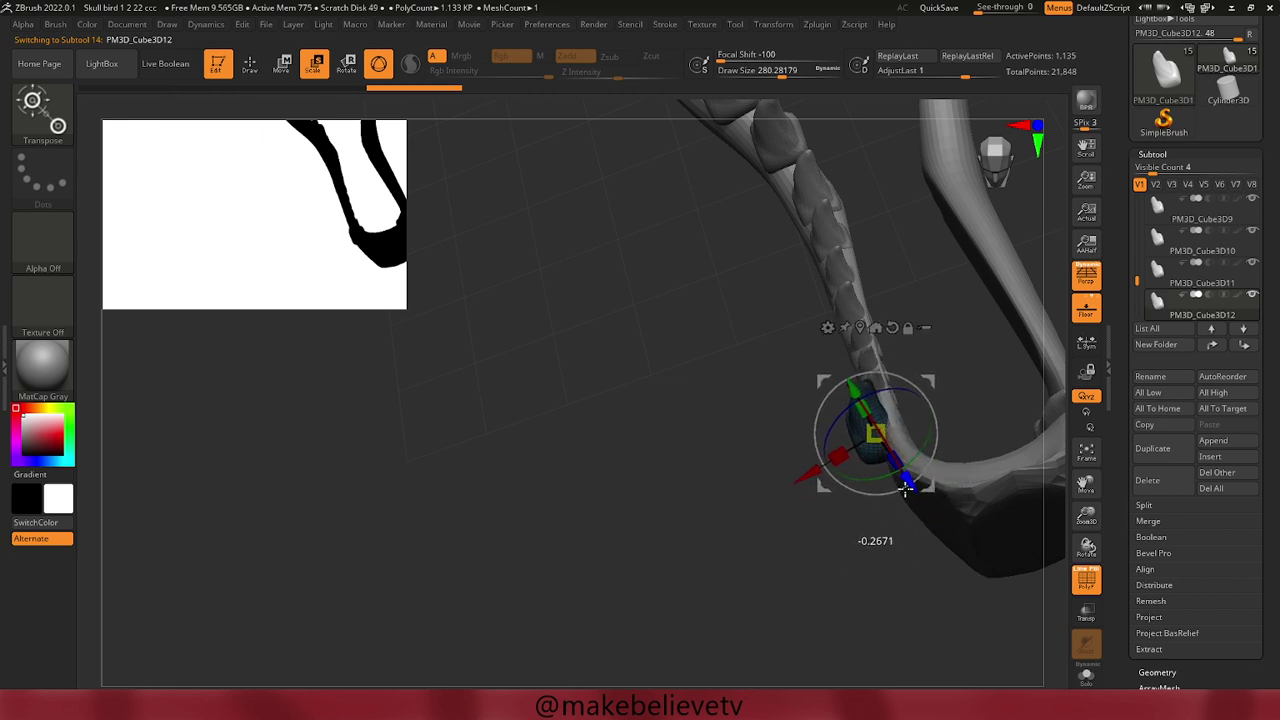
{"action": "left_click_drag", "start_coordinate": [811, 466], "coordinate": [826, 467]}
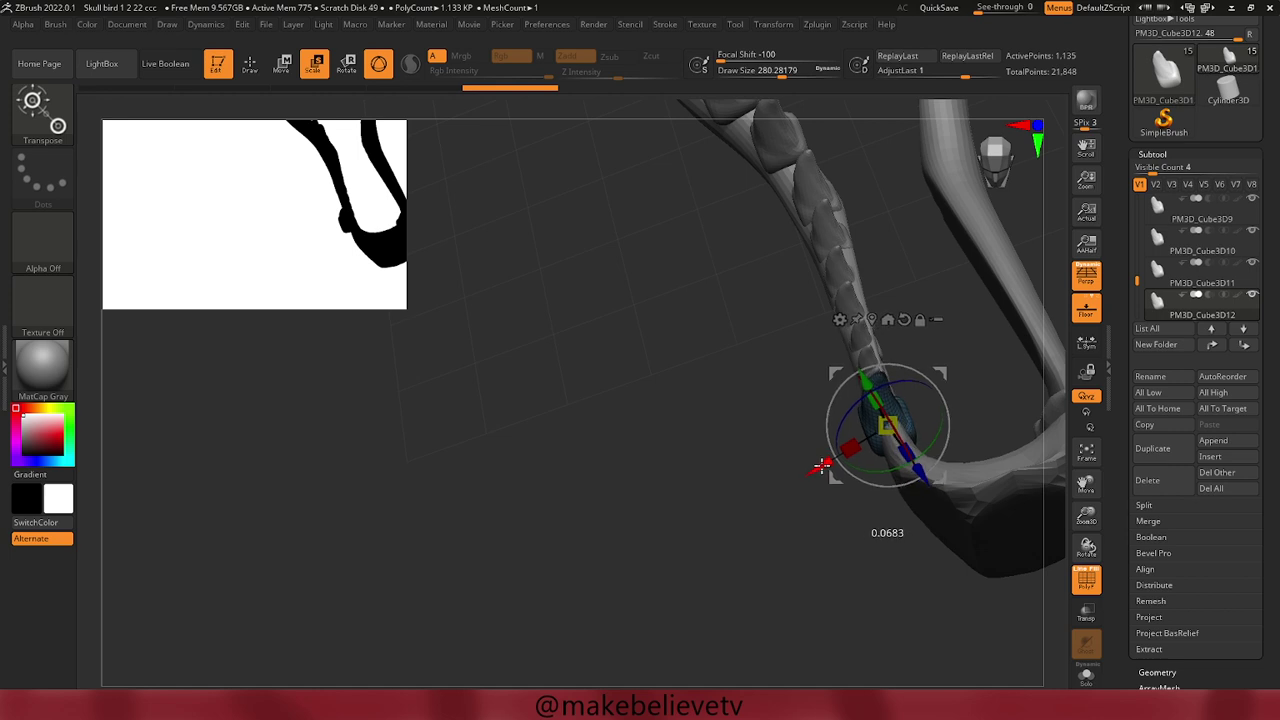
{"action": "left_click_drag", "start_coordinate": [887, 426], "coordinate": [887, 424]}
{"action": "left_click_drag", "start_coordinate": [828, 466], "coordinate": [827, 468]}
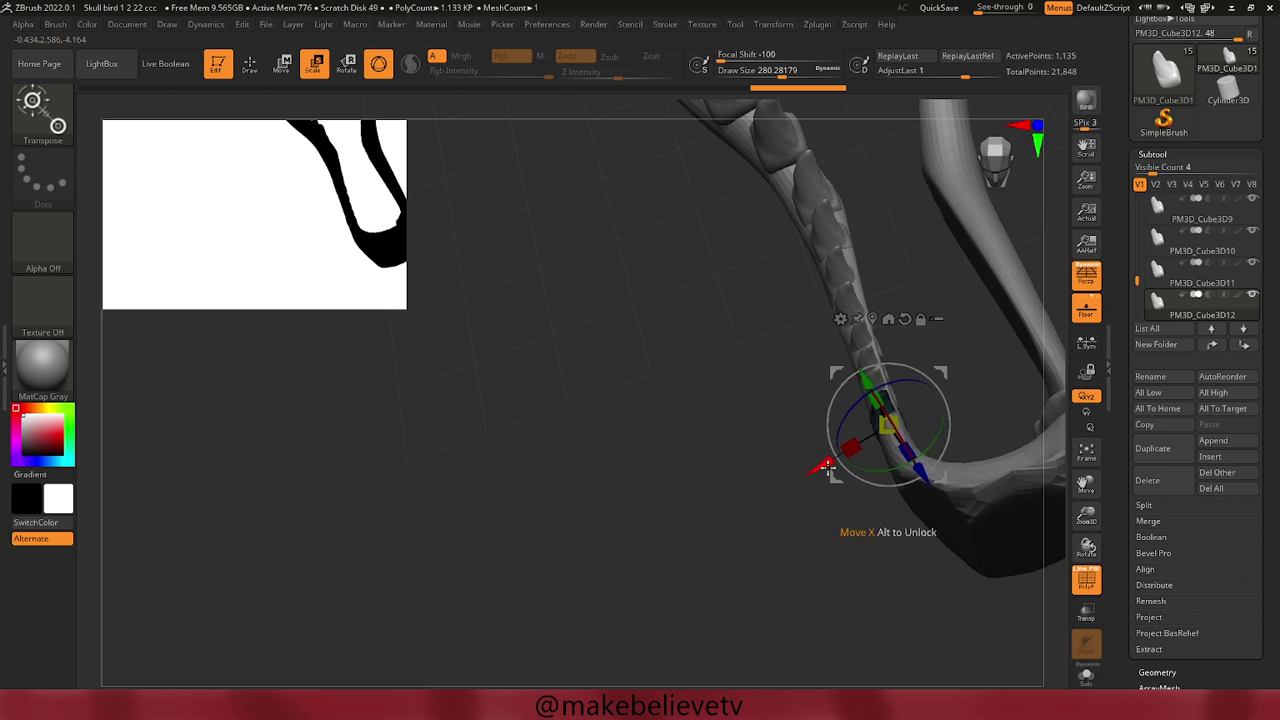
{"action": "mouse_move", "coordinate": [795, 528]}
{"action": "left_mouse_down"}
{"action": "mouse_move", "coordinate": [694, 466]}
{"action": "mouse_move", "coordinate": [717, 437]}
{"action": "mouse_move", "coordinate": [701, 484]}
{"action": "mouse_move", "coordinate": [810, 445]}
{"action": "left_mouse_up"}
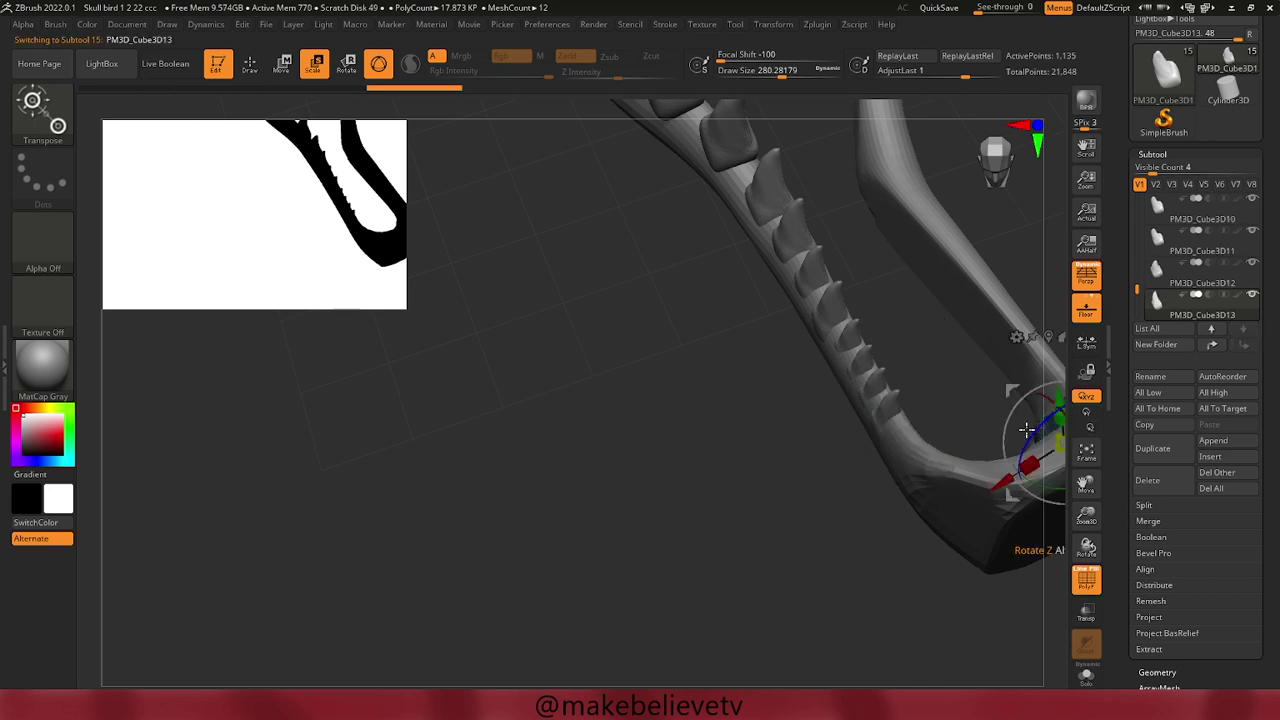
Move the newest tooth down toward the lower bend of the jaw tip.
{"action": "mouse_move", "coordinate": [979, 493]}
{"action": "left_mouse_down"}
{"action": "mouse_move", "coordinate": [849, 548]}
{"action": "mouse_move", "coordinate": [849, 537]}
{"action": "mouse_move", "coordinate": [877, 539]}
{"action": "left_mouse_up"}
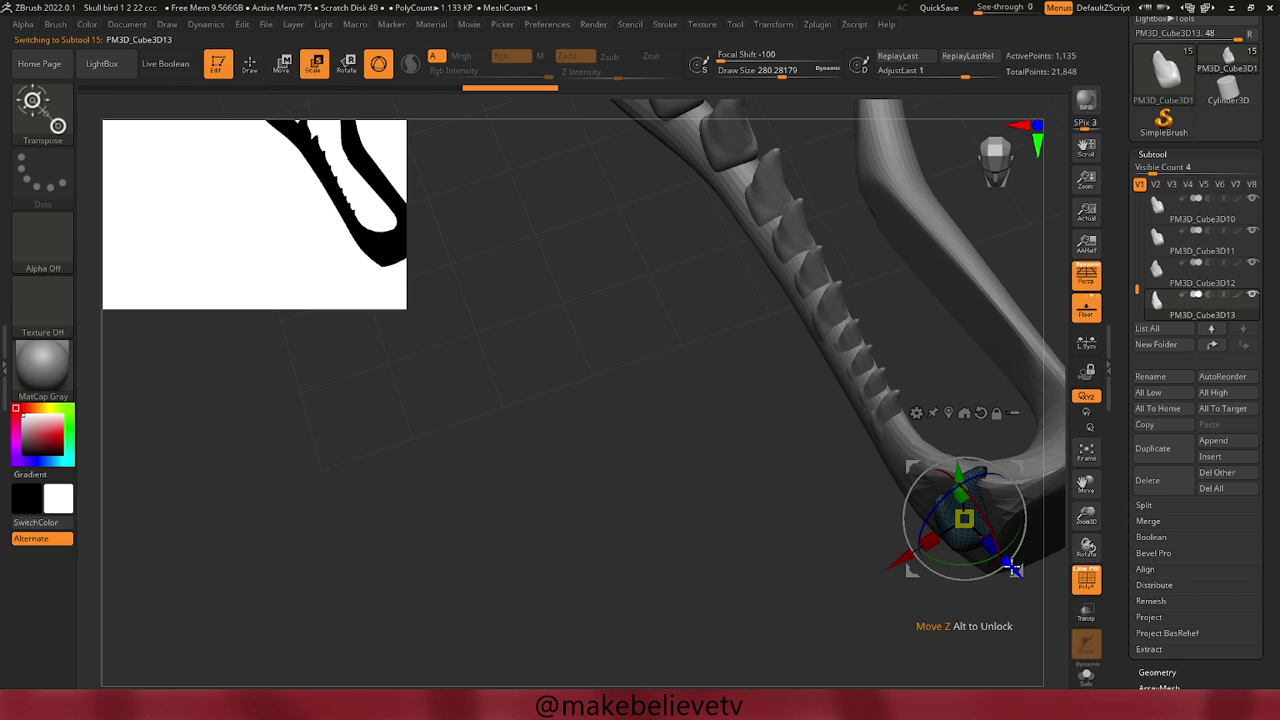
{"action": "mouse_move", "coordinate": [1014, 566]}
{"action": "left_mouse_down"}
{"action": "mouse_move", "coordinate": [934, 513]}
{"action": "mouse_move", "coordinate": [957, 518]}
{"action": "left_mouse_up"}
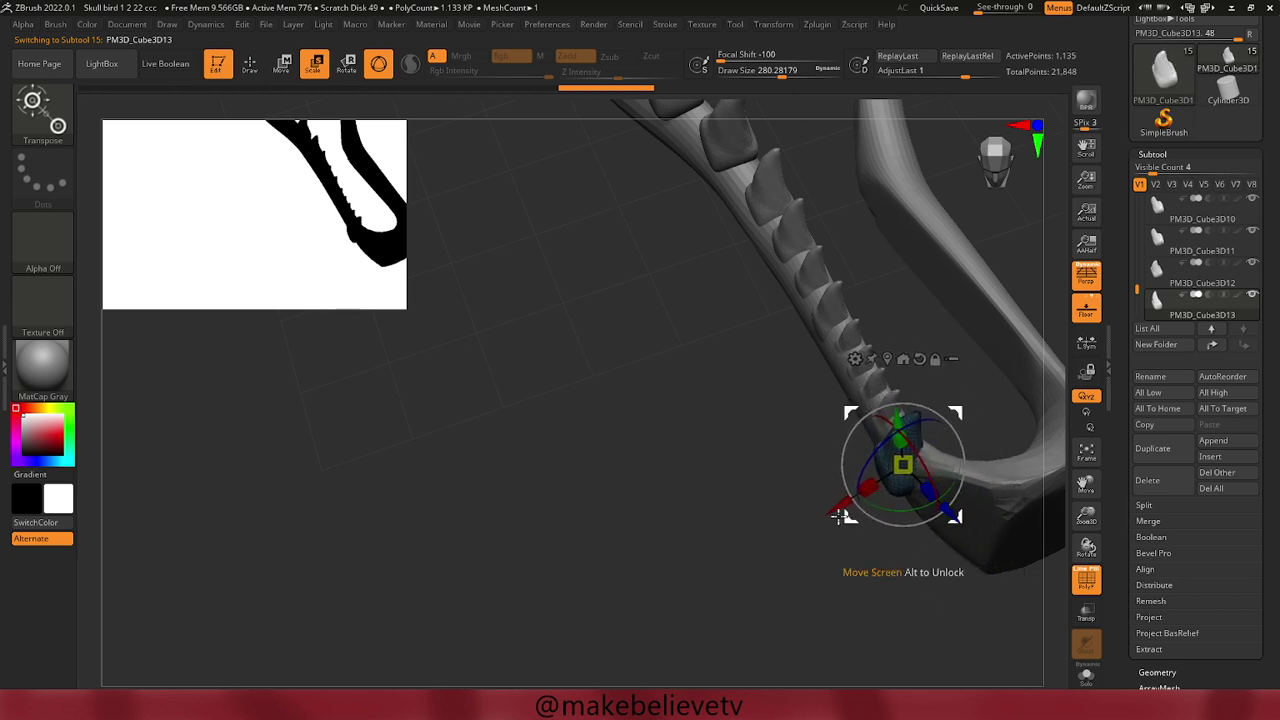
{"action": "mouse_move", "coordinate": [843, 506]}
{"action": "left_mouse_down"}
{"action": "mouse_move", "coordinate": [860, 491]}
{"action": "mouse_move", "coordinate": [856, 507]}
{"action": "left_mouse_up"}
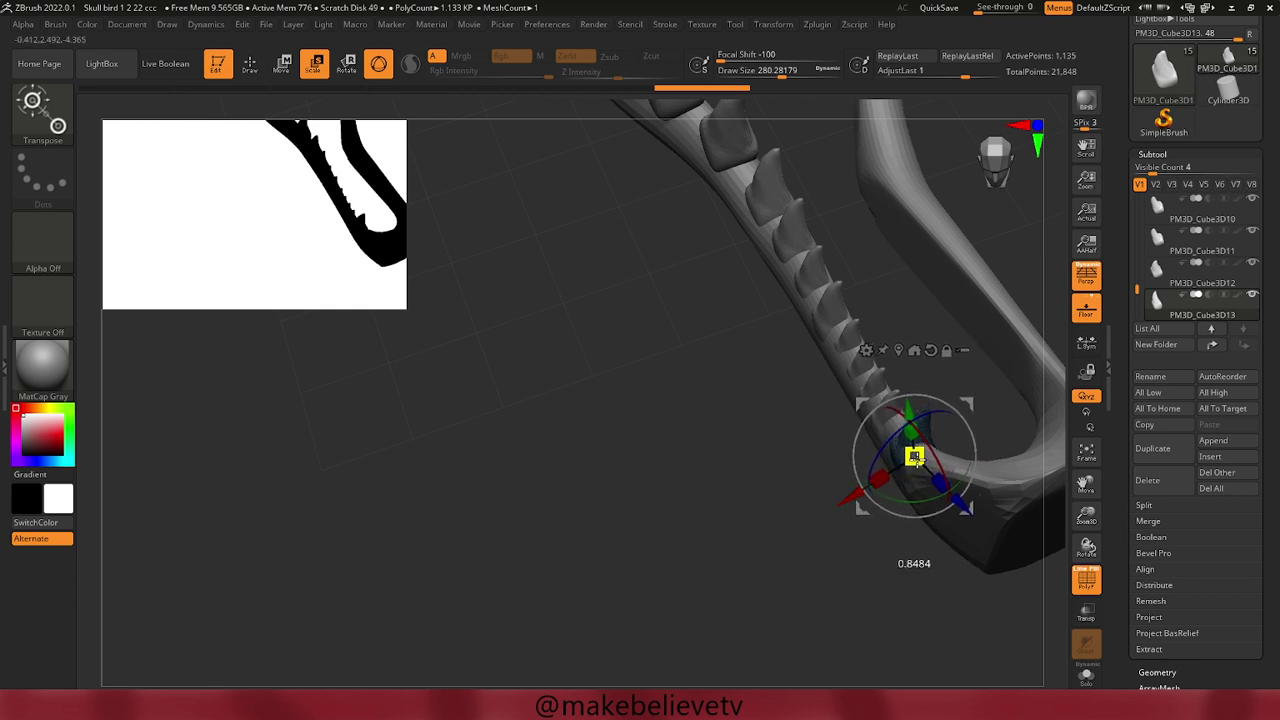
{"action": "left_click_drag", "start_coordinate": [916, 455], "coordinate": [916, 455]}
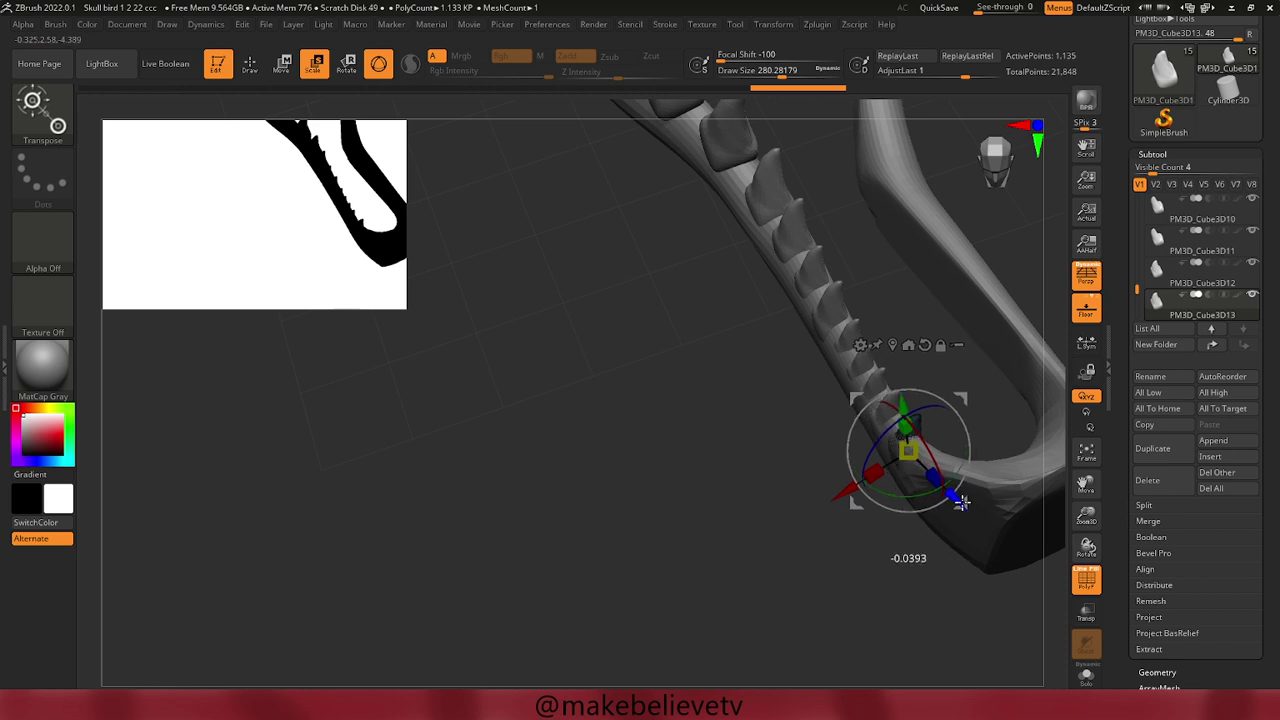
{"action": "left_click_drag", "start_coordinate": [966, 507], "coordinate": [842, 490]}
{"action": "mouse_move", "coordinate": [701, 443]}
{"action": "left_mouse_down"}
{"action": "mouse_move", "coordinate": [671, 477]}
{"action": "mouse_move", "coordinate": [691, 489]}
{"action": "mouse_move", "coordinate": [666, 491]}
{"action": "mouse_move", "coordinate": [679, 469]}
{"action": "left_mouse_up"}
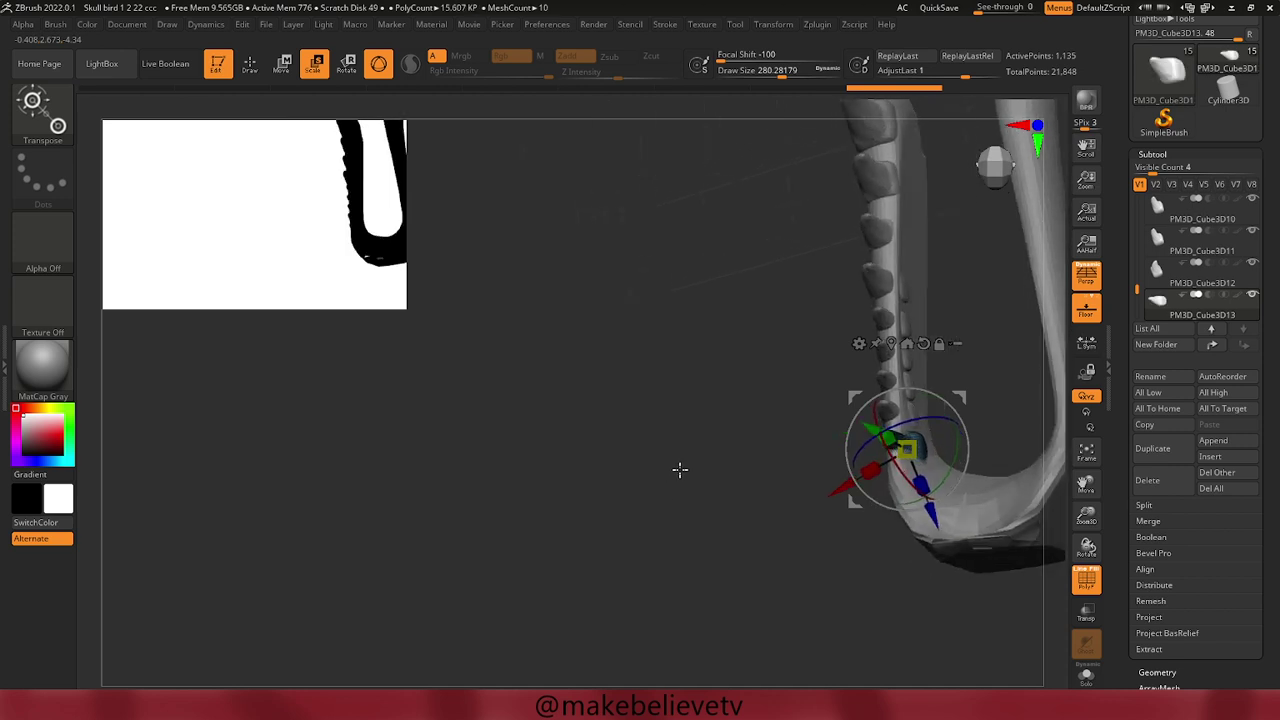
Duplicate the tooth and move and rotate the copy onto the jaw's curved front end.
{"action": "key", "text": "ctrl+shift"}
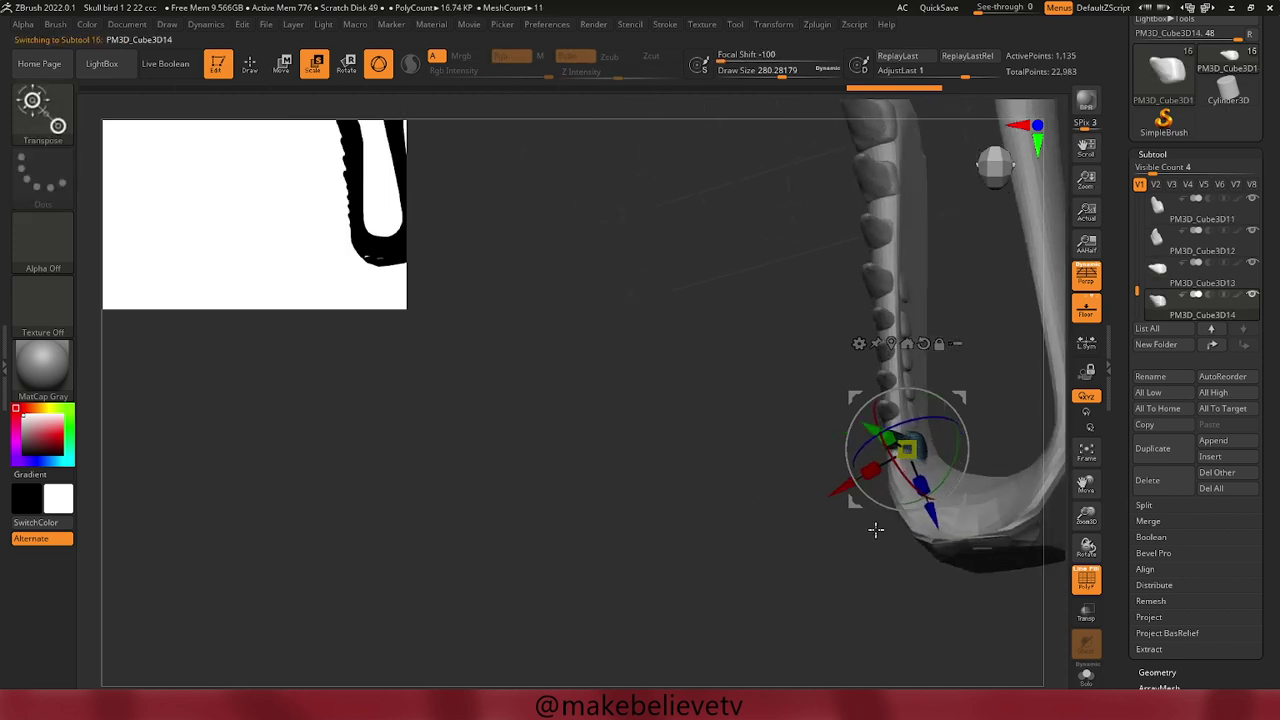
{"action": "left_click", "coordinate": [922, 516], "text": "ctrl"}
{"action": "left_click_drag", "start_coordinate": [922, 510], "coordinate": [940, 590]}
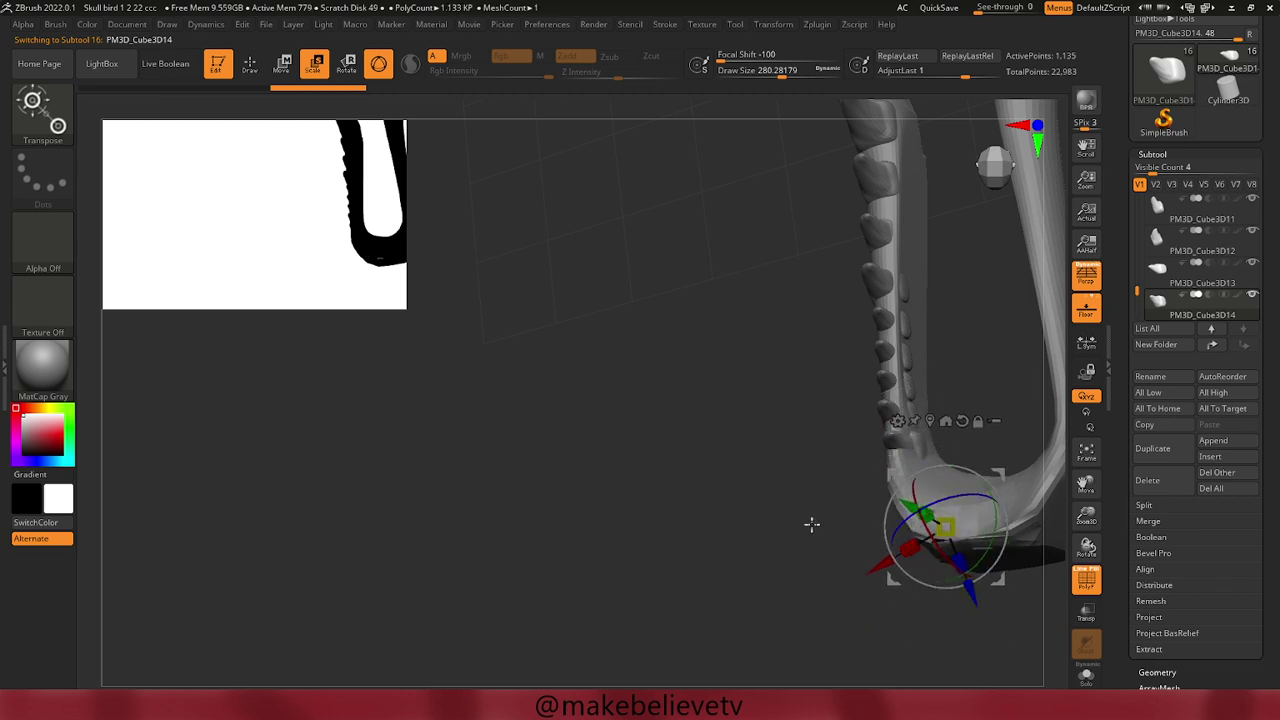
{"action": "left_click_drag", "start_coordinate": [739, 539], "coordinate": [726, 440]}
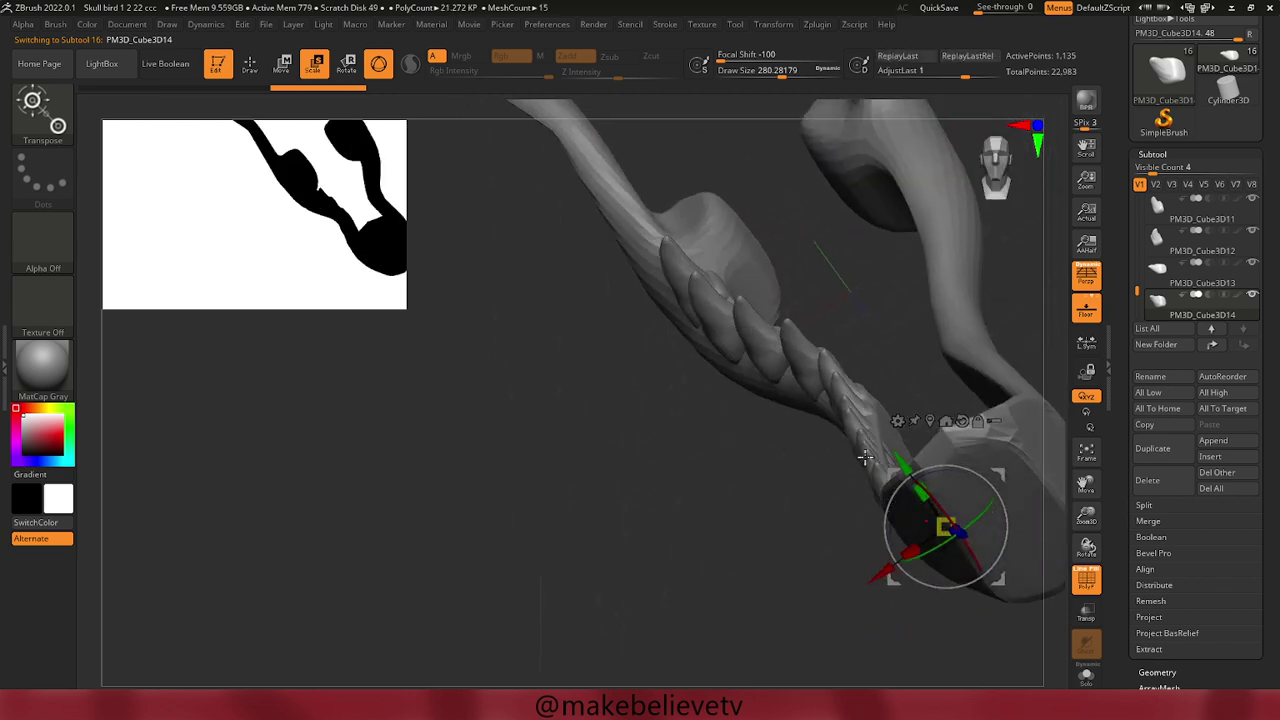
{"action": "left_click_drag", "start_coordinate": [902, 460], "coordinate": [858, 420]}
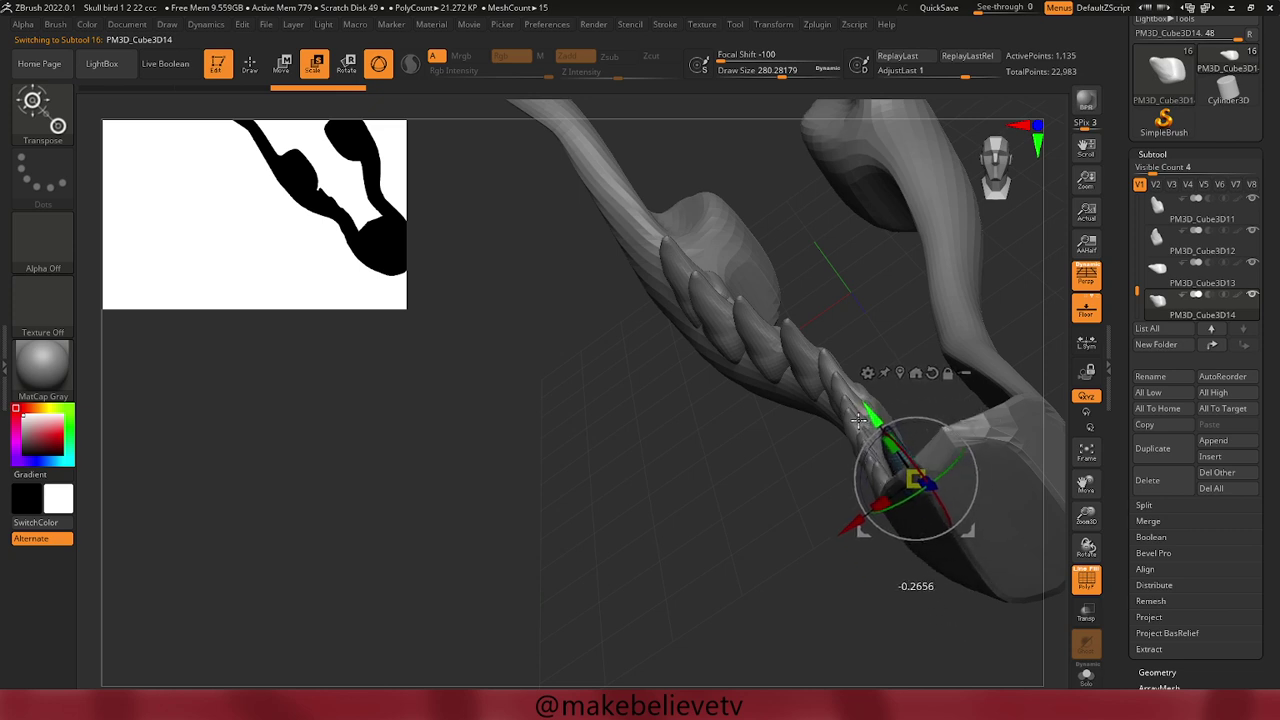
{"action": "mouse_move", "coordinate": [862, 527]}
{"action": "left_mouse_down"}
{"action": "mouse_move", "coordinate": [900, 509]}
{"action": "mouse_move", "coordinate": [886, 509]}
{"action": "left_mouse_up"}
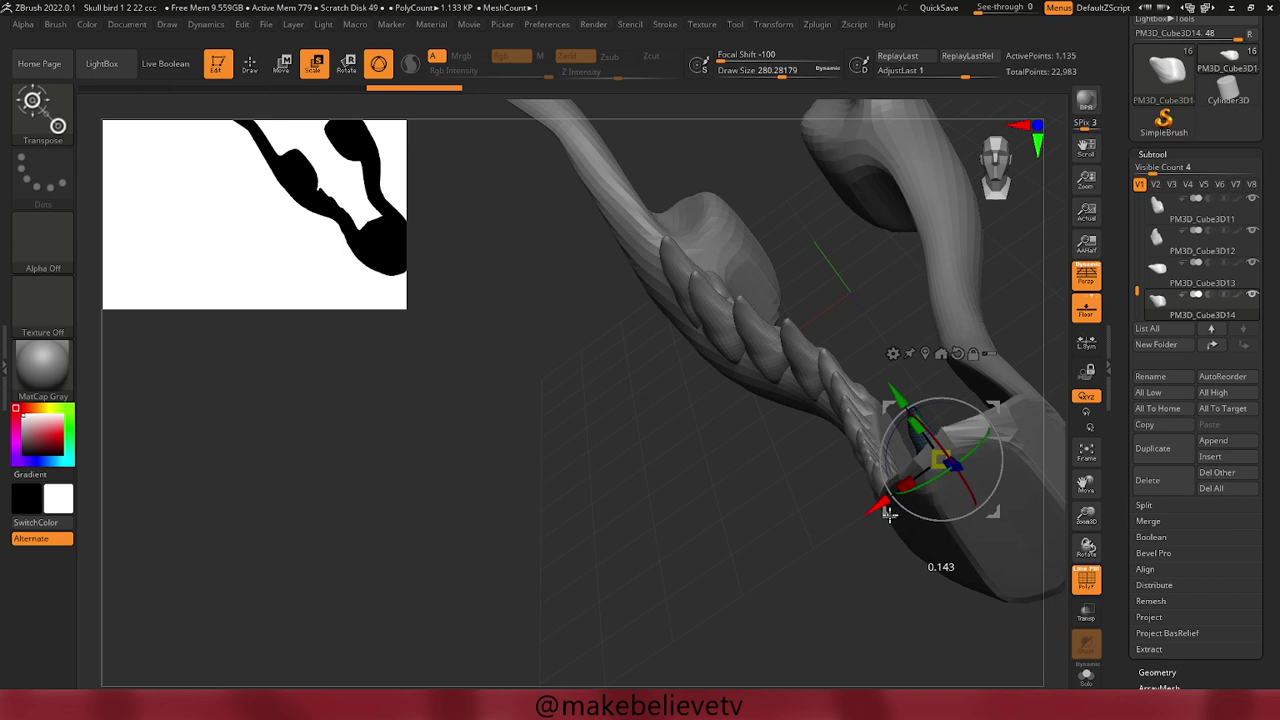
{"action": "left_click_drag", "start_coordinate": [884, 444], "coordinate": [870, 454]}
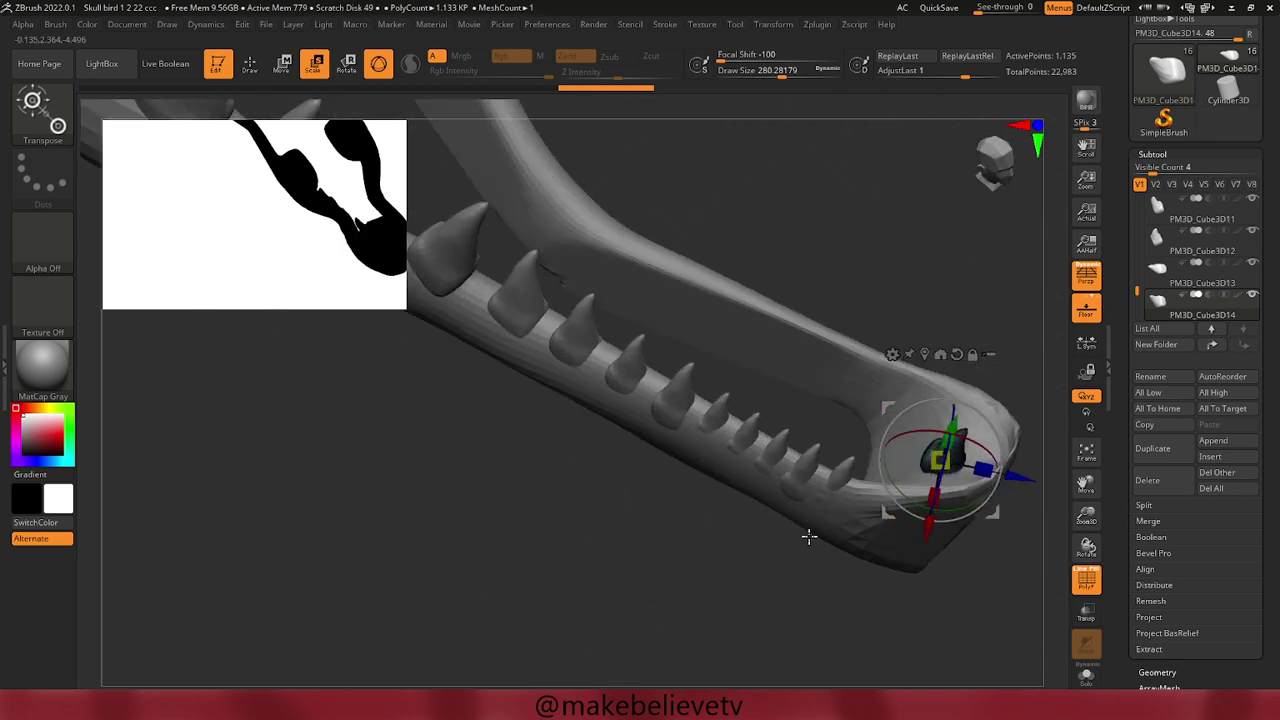
{"action": "left_click_drag", "start_coordinate": [1018, 480], "coordinate": [1053, 490]}
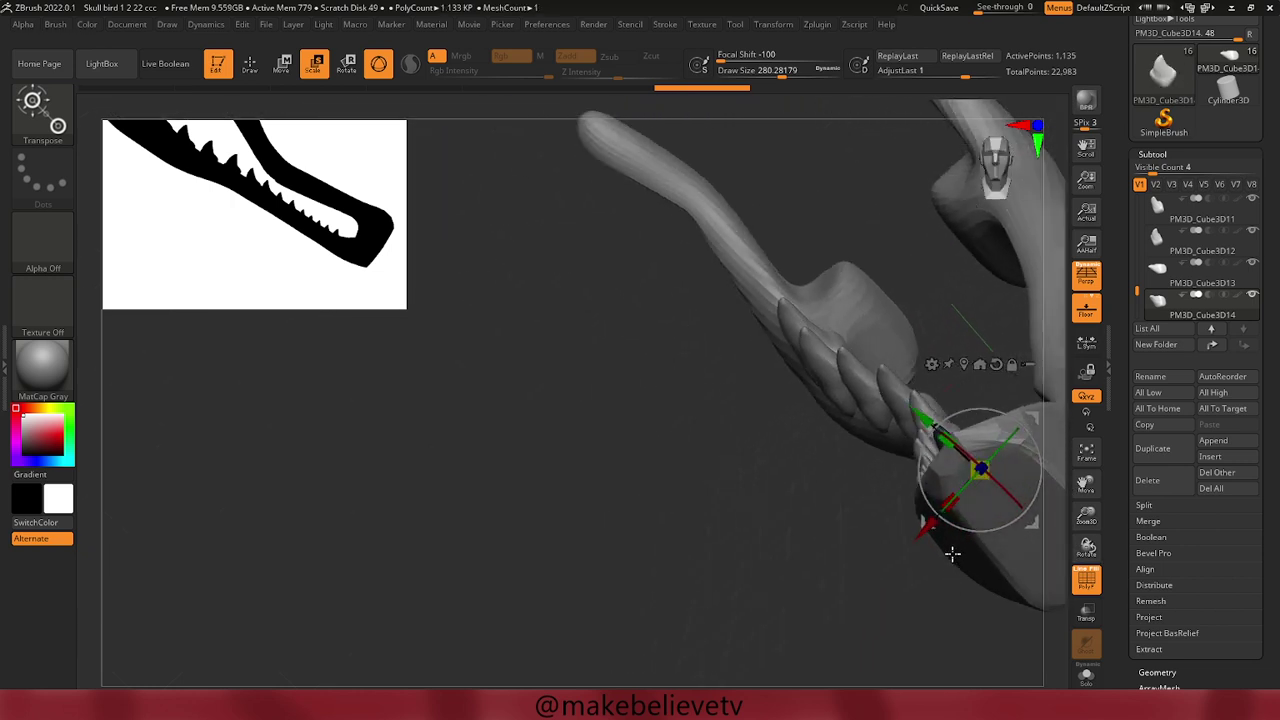
{"action": "mouse_move", "coordinate": [922, 410]}
{"action": "left_mouse_down"}
{"action": "mouse_move", "coordinate": [903, 404]}
{"action": "mouse_move", "coordinate": [882, 432]}
{"action": "left_mouse_up"}
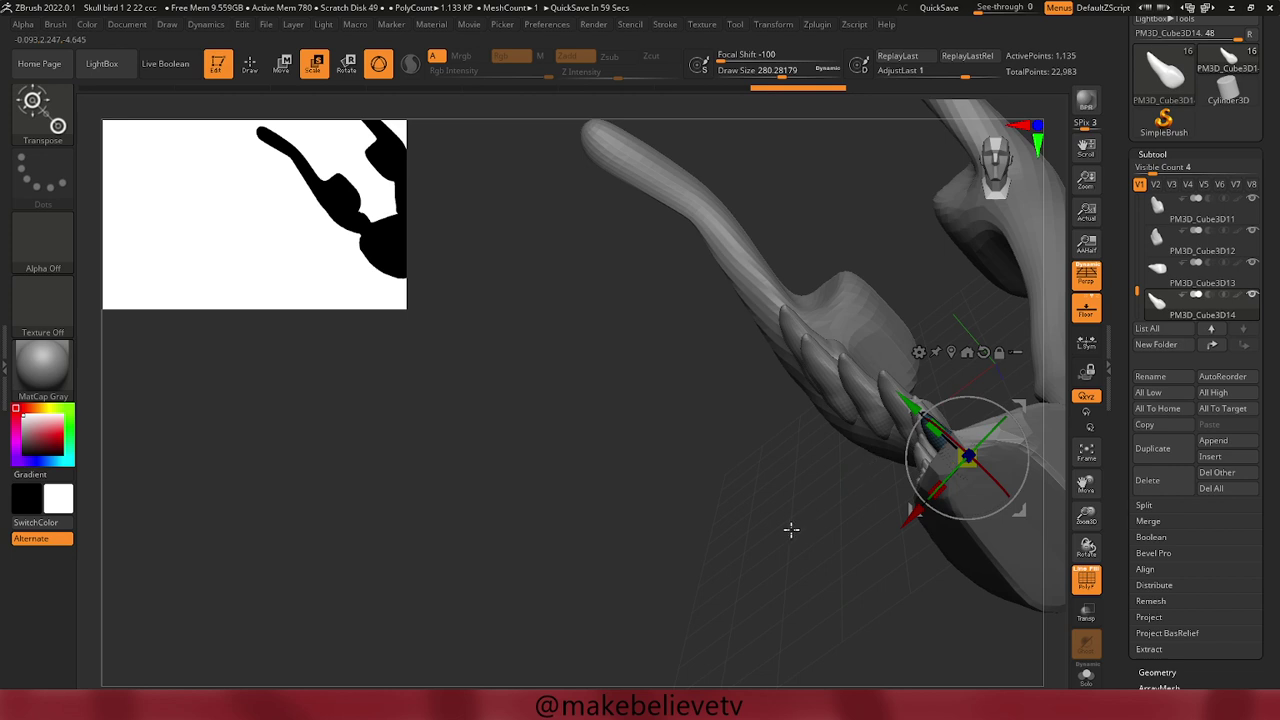
{"action": "left_click_drag", "start_coordinate": [791, 529], "coordinate": [817, 614]}
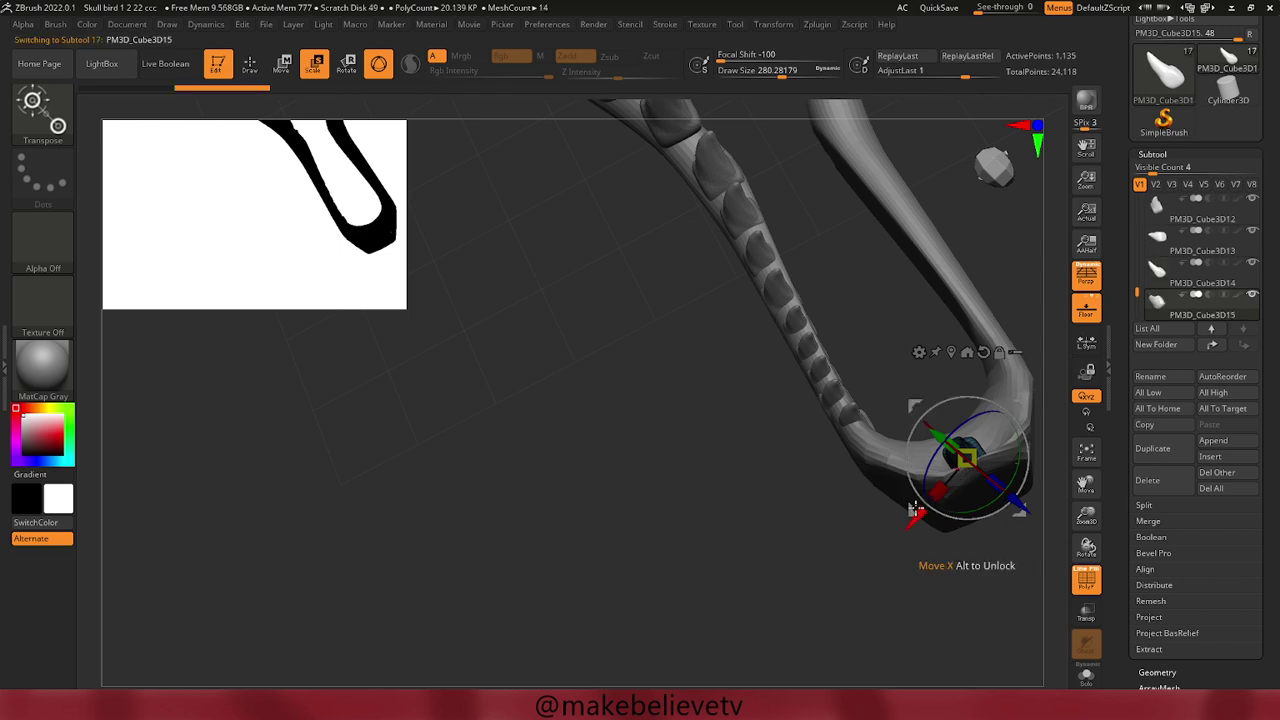
Position the current tooth at the jaw's front tip and shrink it slightly.
{"action": "left_click_drag", "start_coordinate": [914, 512], "coordinate": [875, 523]}
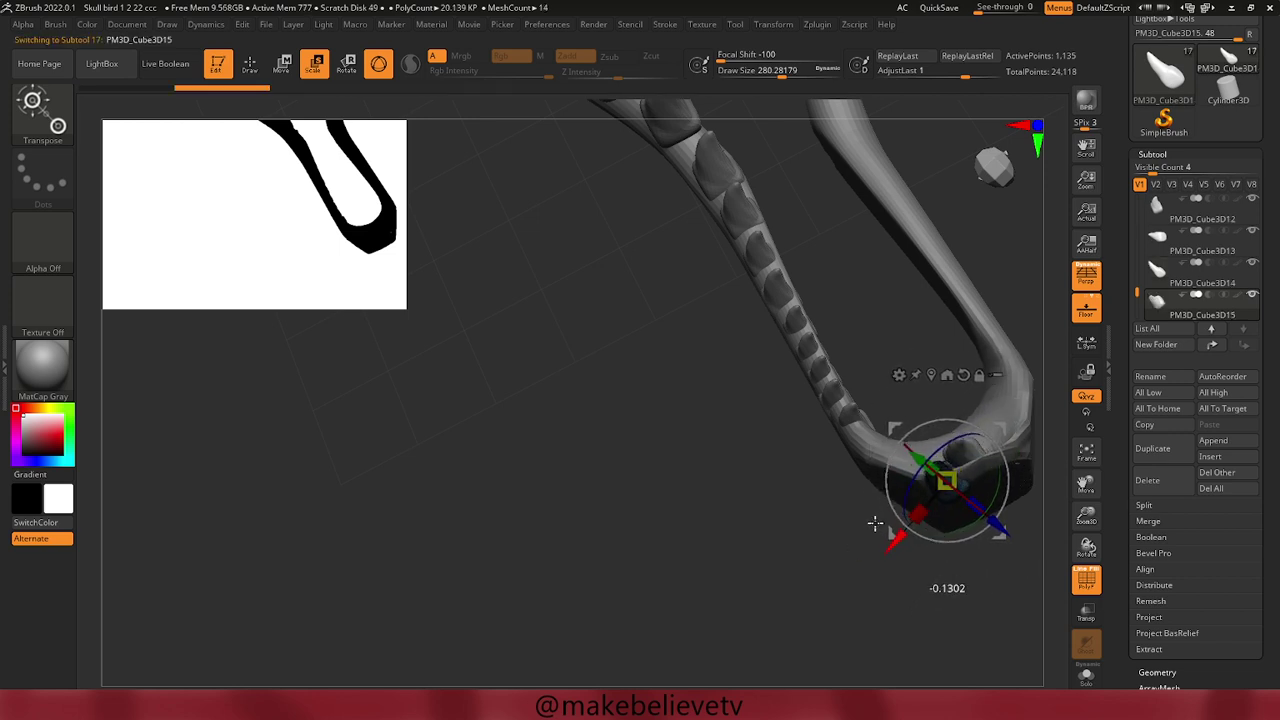
{"action": "left_click_drag", "start_coordinate": [995, 528], "coordinate": [971, 527]}
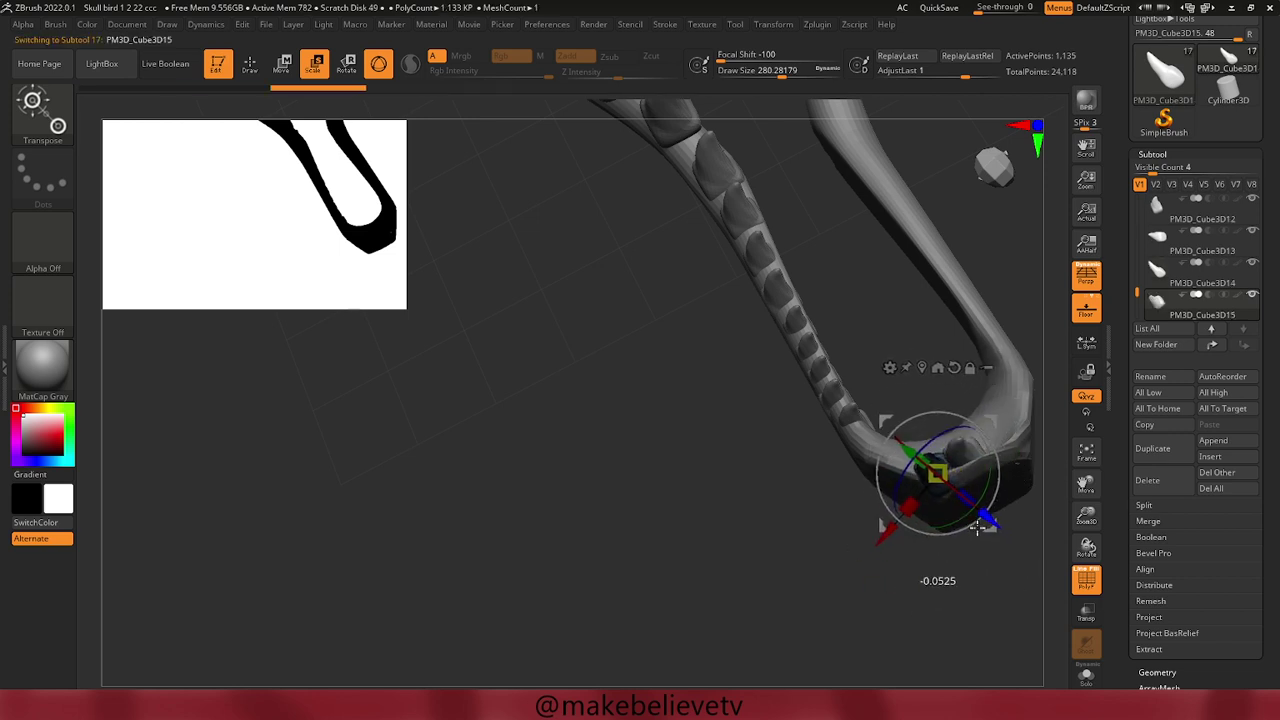
{"action": "left_click_drag", "start_coordinate": [872, 523], "coordinate": [877, 527]}
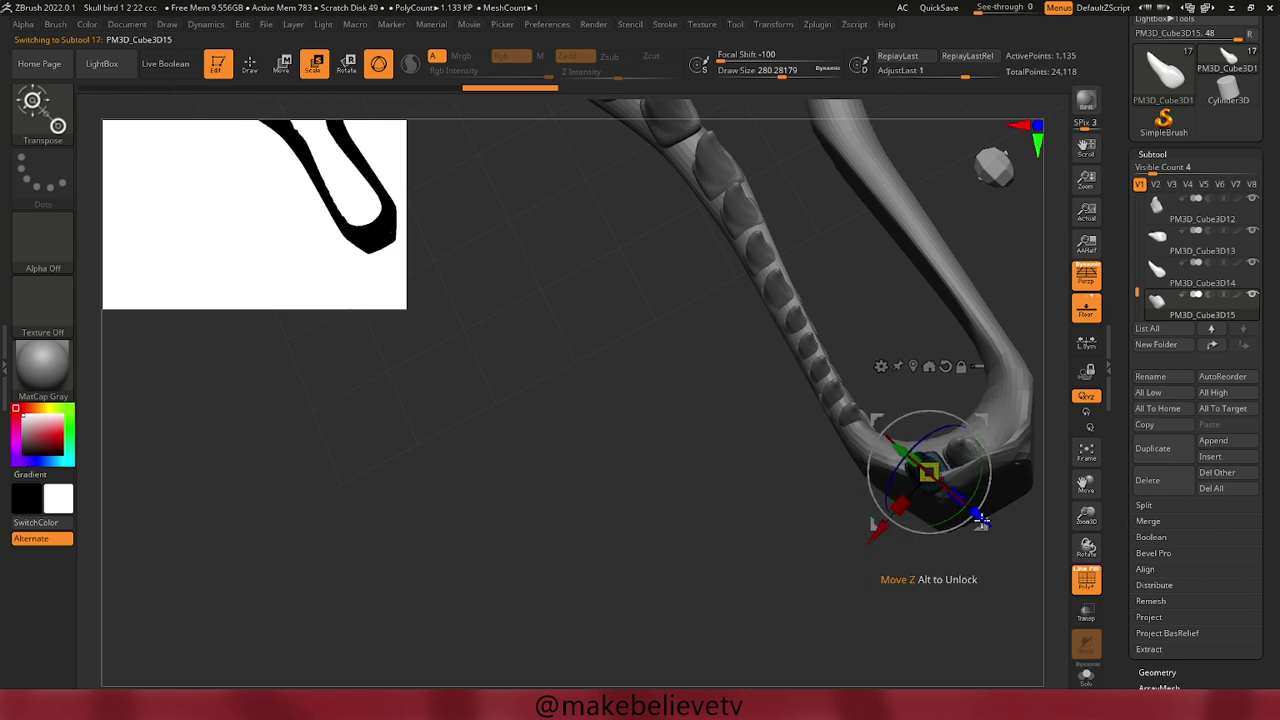
{"action": "left_click_drag", "start_coordinate": [981, 518], "coordinate": [977, 522]}
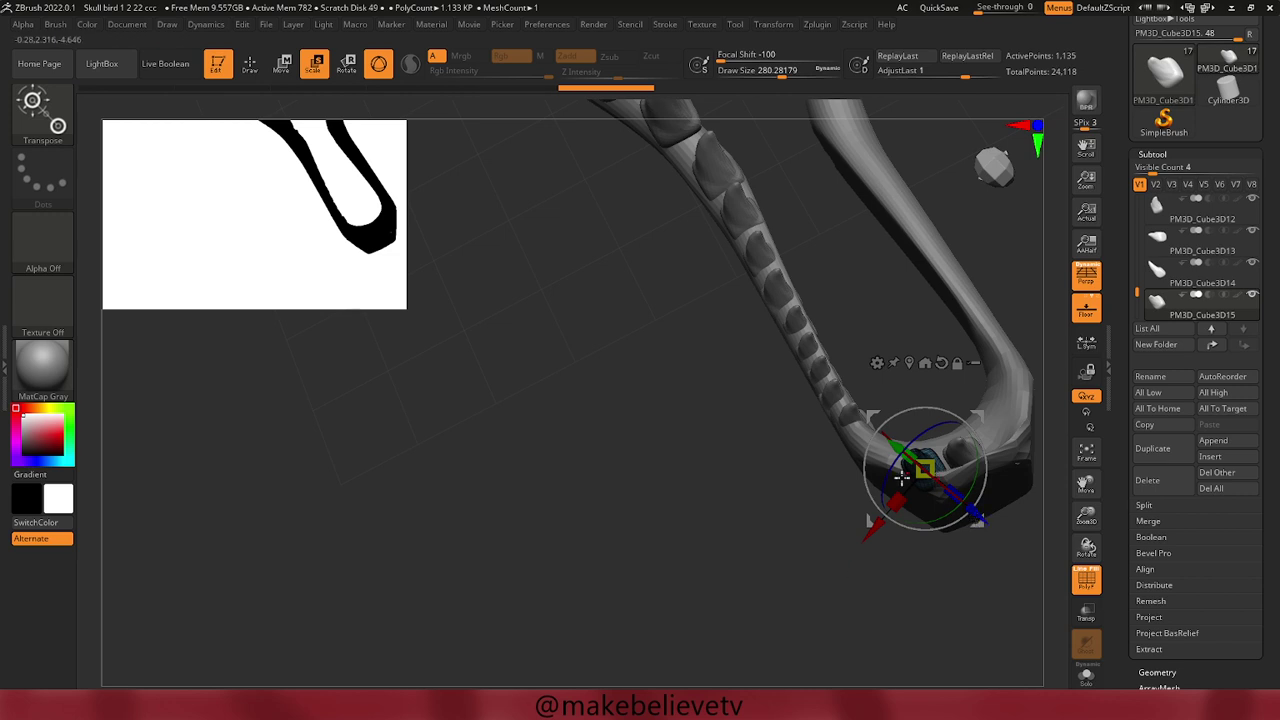
{"action": "left_click_drag", "start_coordinate": [918, 474], "coordinate": [921, 470]}
{"action": "left_click_drag", "start_coordinate": [871, 526], "coordinate": [873, 531]}
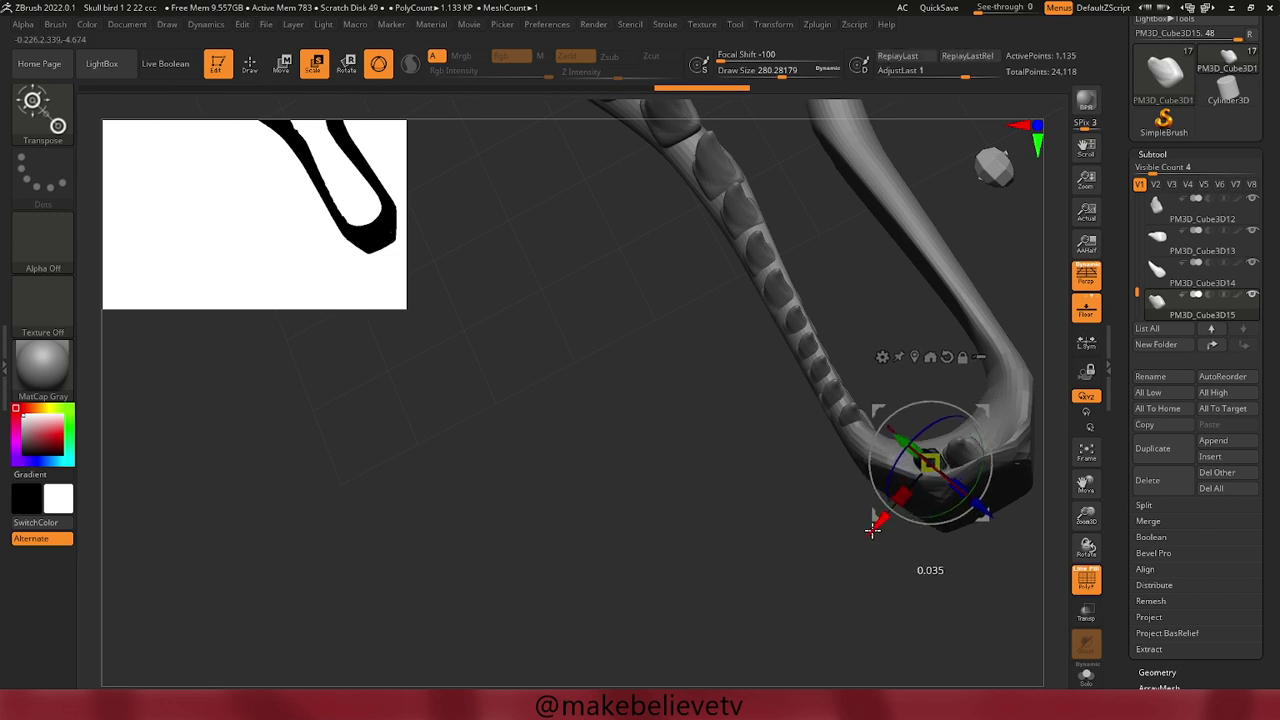
Duplicate the tooth twice (PM3D_Cube3D16, PM3D_Cube3D17) and slide the copies along the tip.
{"action": "key", "text": "ctrl"}
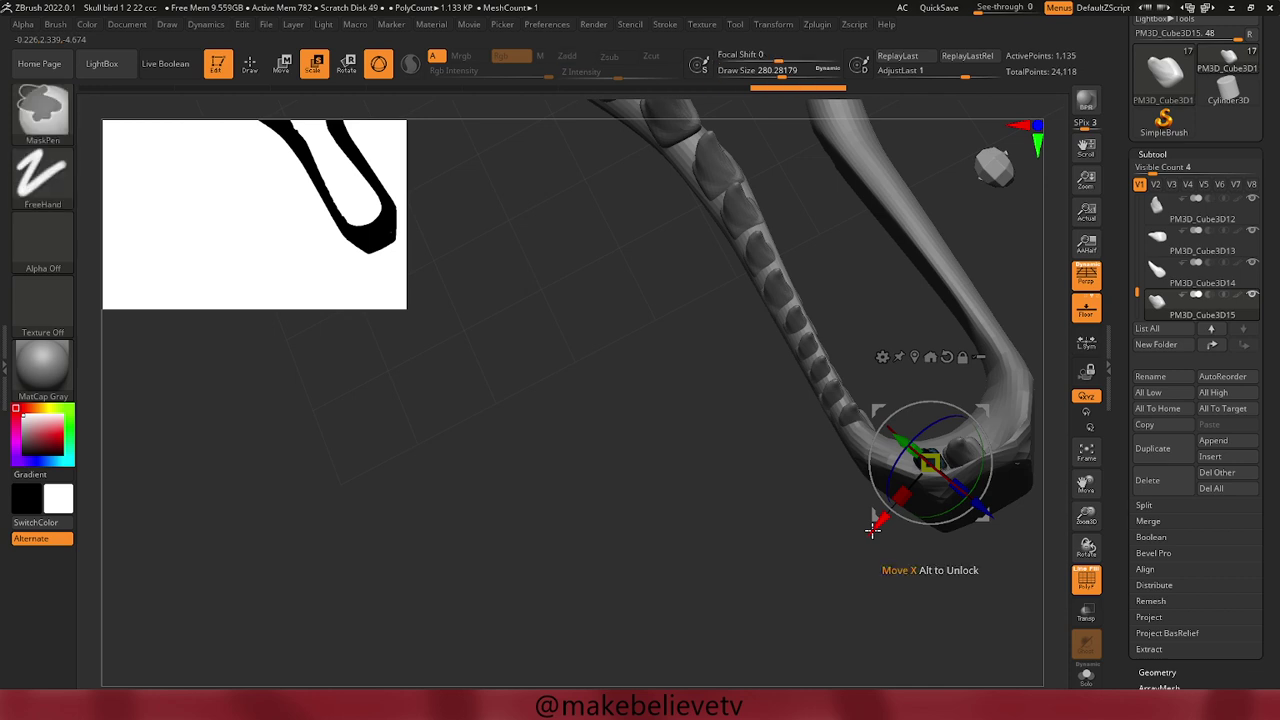
{"action": "key", "text": "ctrl+shift"}
{"action": "left_click_drag", "start_coordinate": [873, 531], "coordinate": [899, 528], "text": "ctrl+shift"}
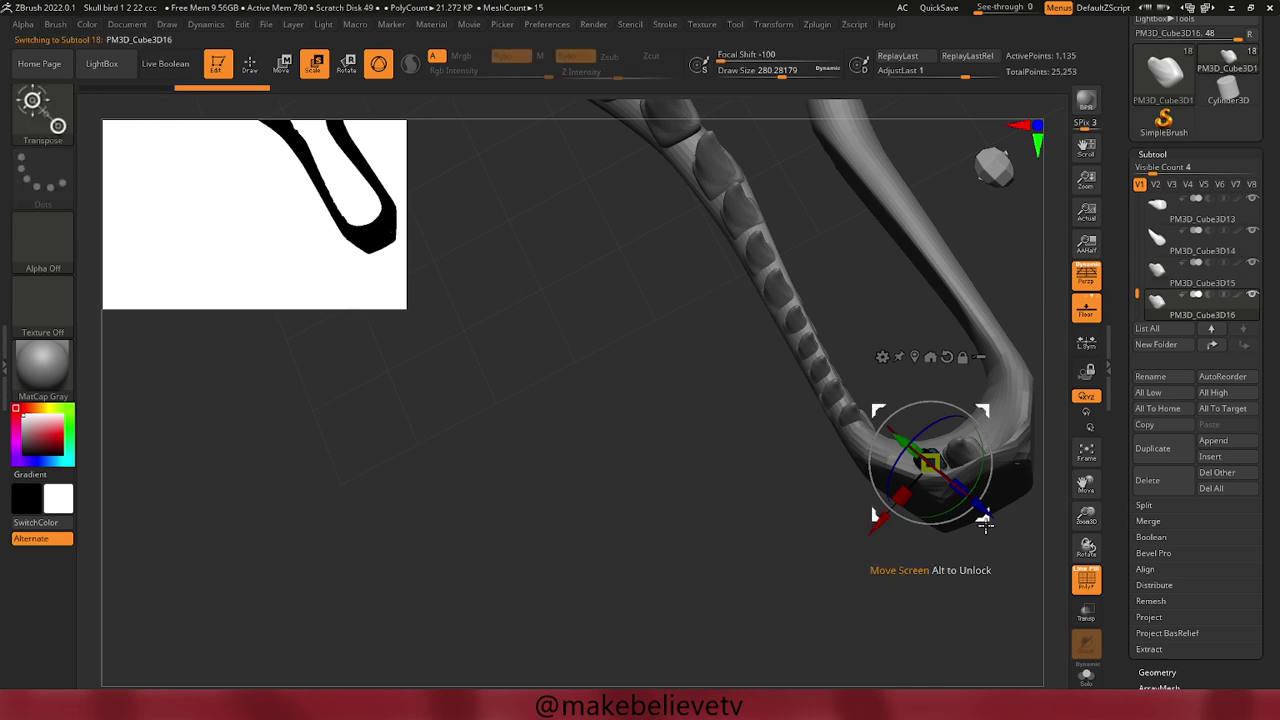
{"action": "left_click_drag", "start_coordinate": [980, 508], "coordinate": [953, 490]}
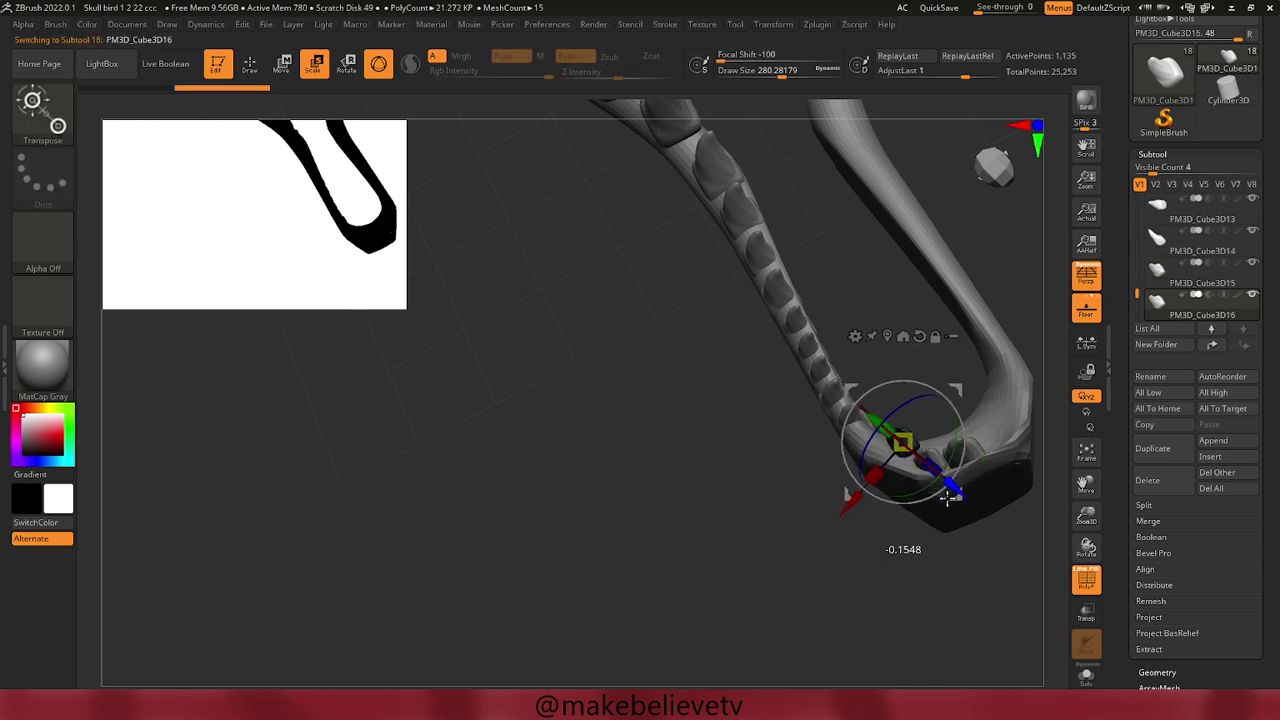
{"action": "left_click_drag", "start_coordinate": [853, 500], "coordinate": [850, 512], "text": "ctrl"}
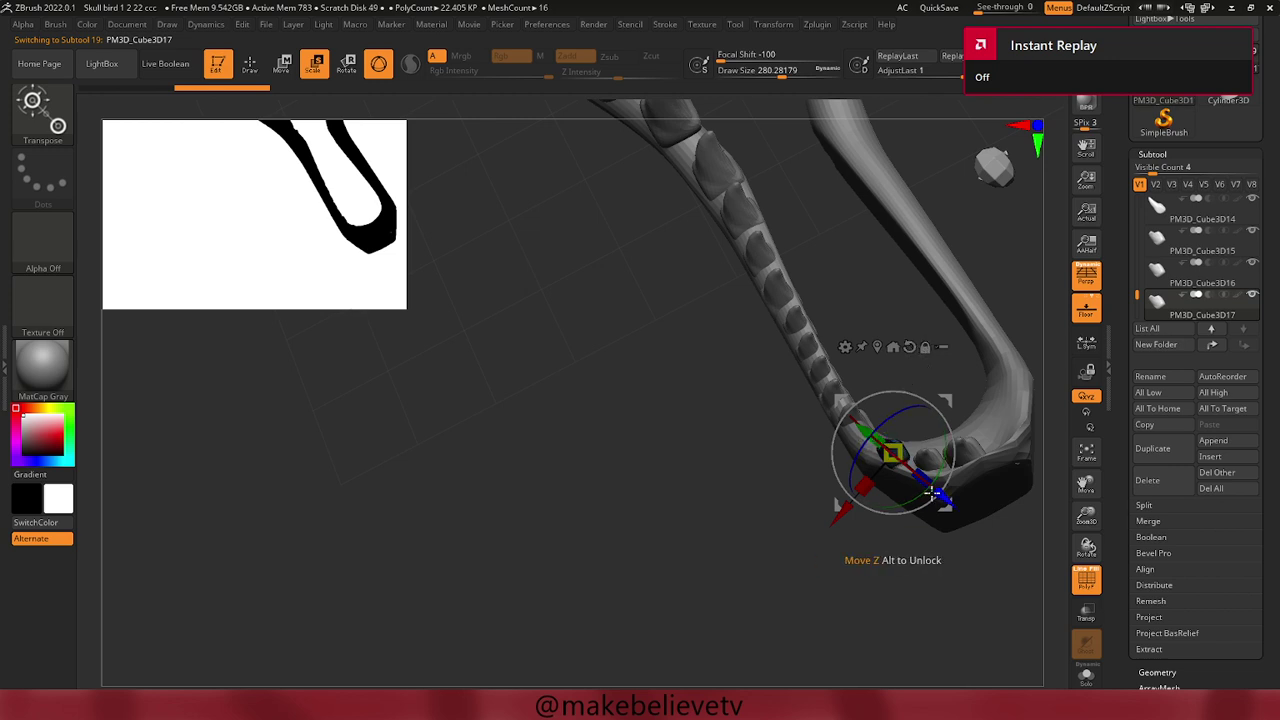
{"action": "left_click_drag", "start_coordinate": [931, 492], "coordinate": [914, 488]}
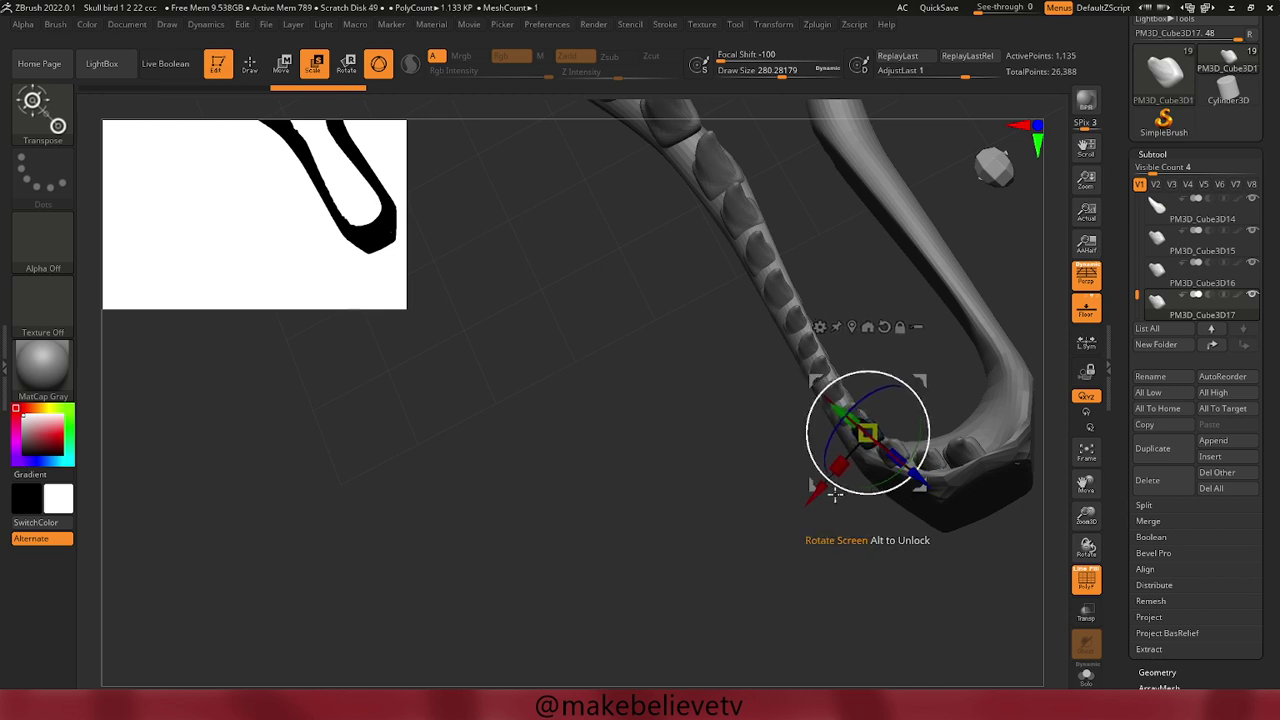
{"action": "left_click_drag", "start_coordinate": [816, 488], "coordinate": [811, 486]}
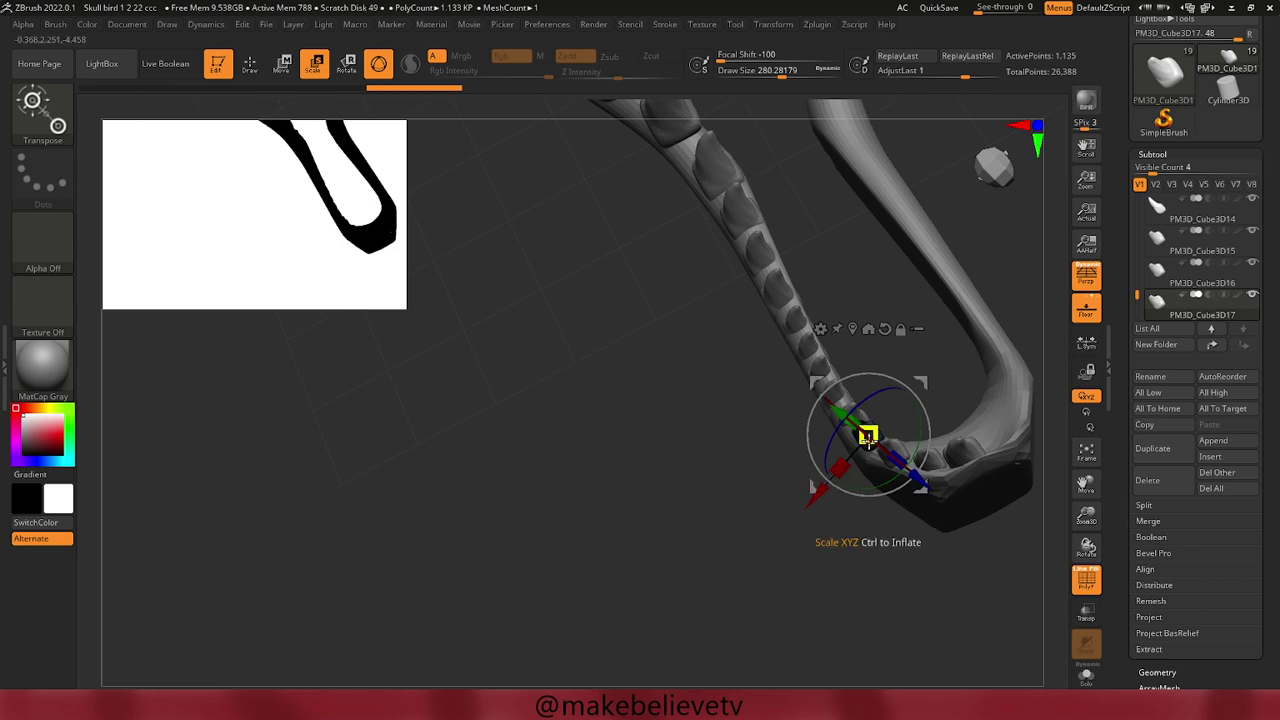
{"action": "left_click_drag", "start_coordinate": [866, 436], "coordinate": [868, 438]}
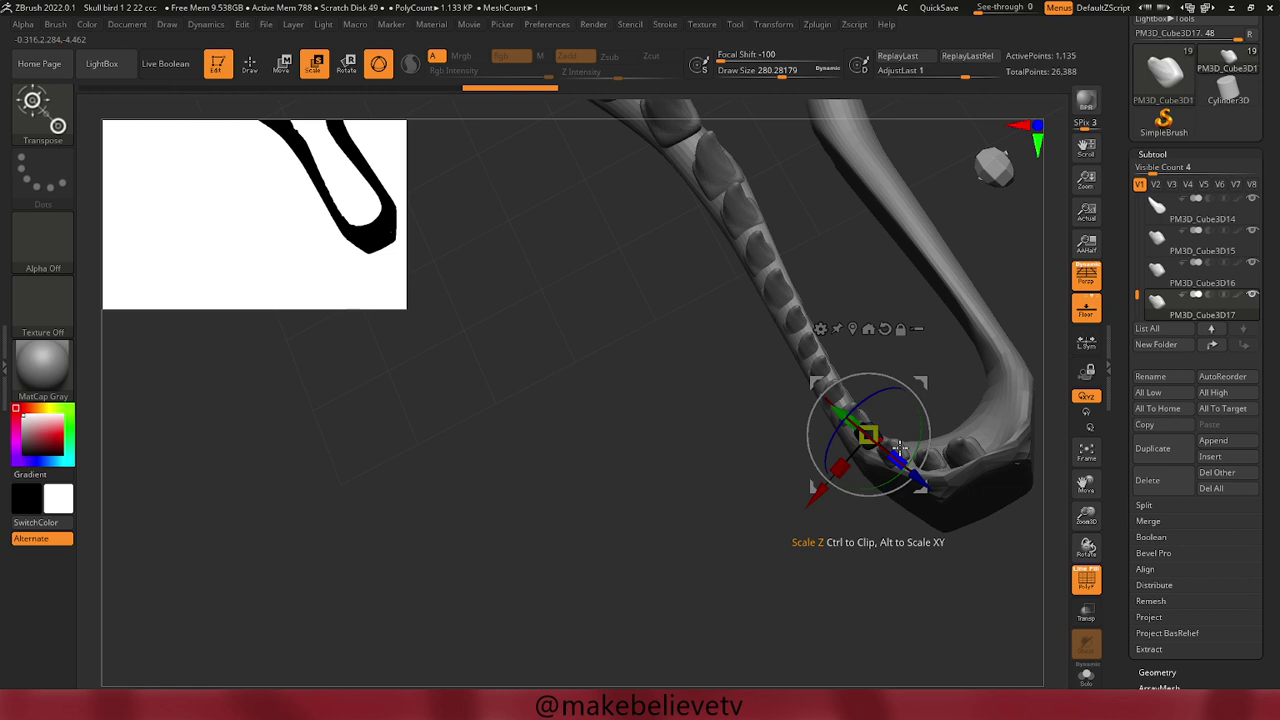
Shrink tooth PM3D_Cube3D16 to about 0.84 size.
{"action": "left_click", "coordinate": [898, 448]}
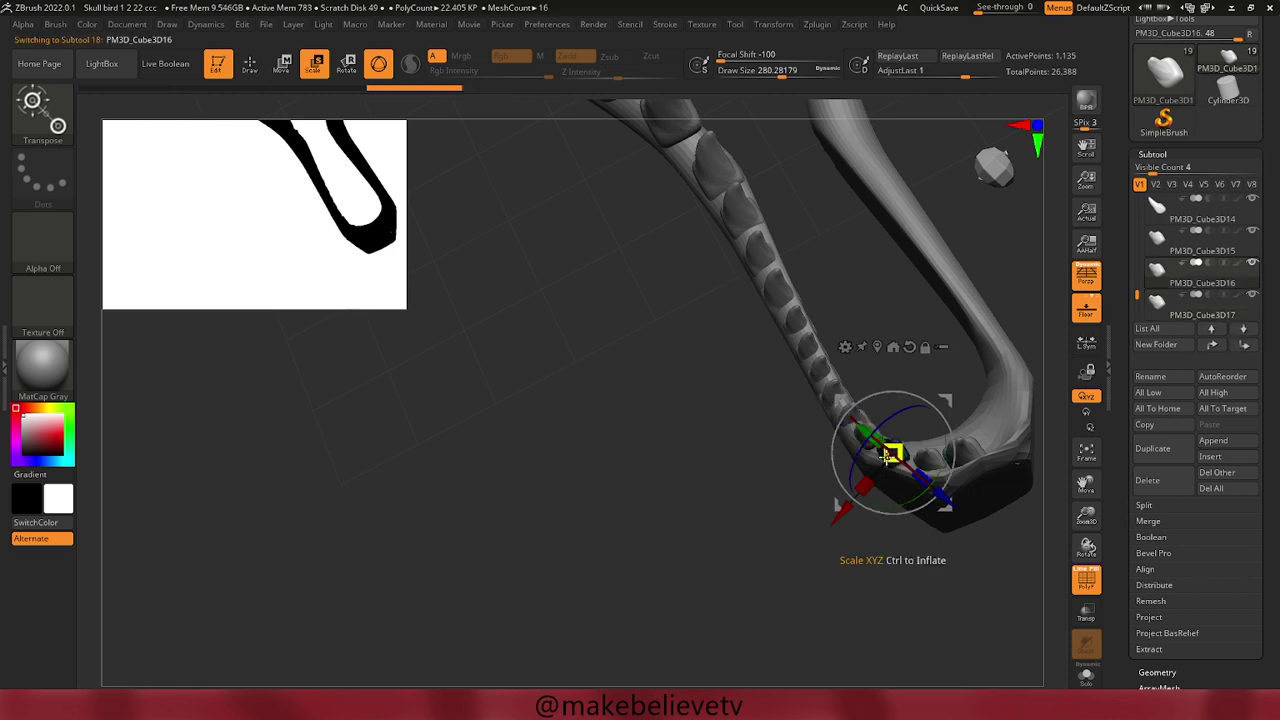
{"action": "left_click_drag", "start_coordinate": [889, 452], "coordinate": [891, 453]}
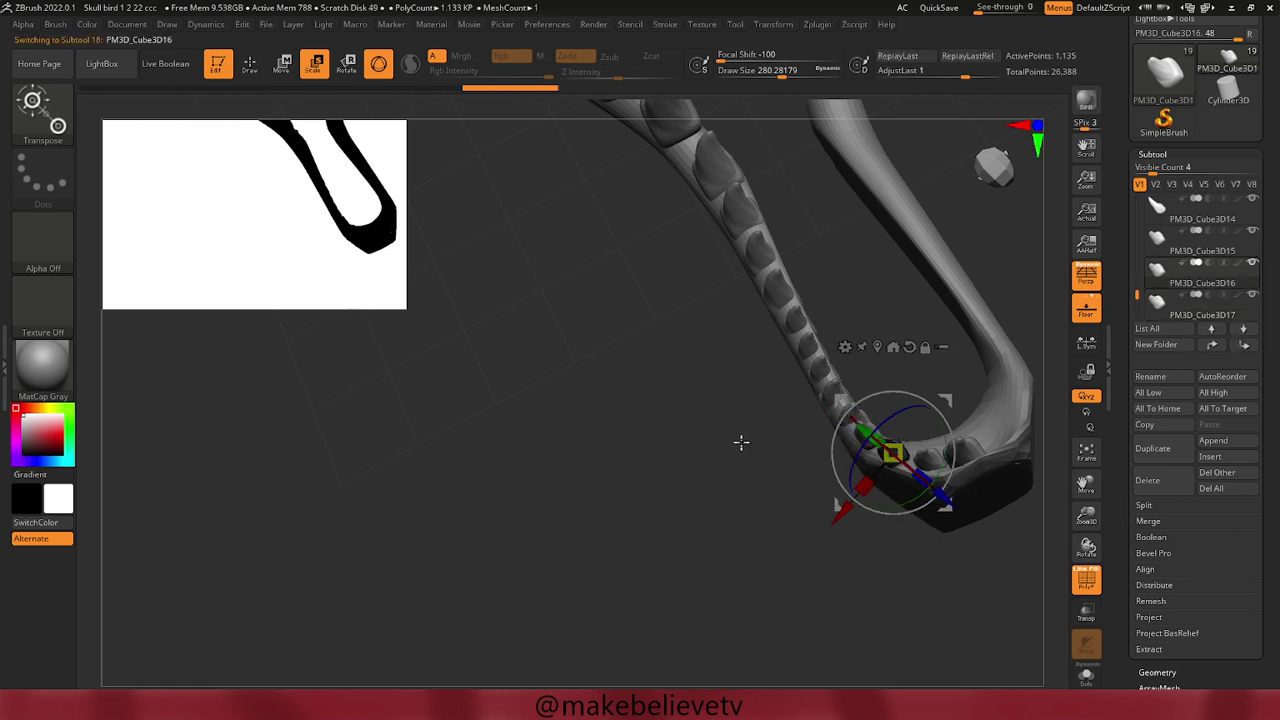
{"action": "left_click_drag", "start_coordinate": [740, 440], "coordinate": [735, 298]}
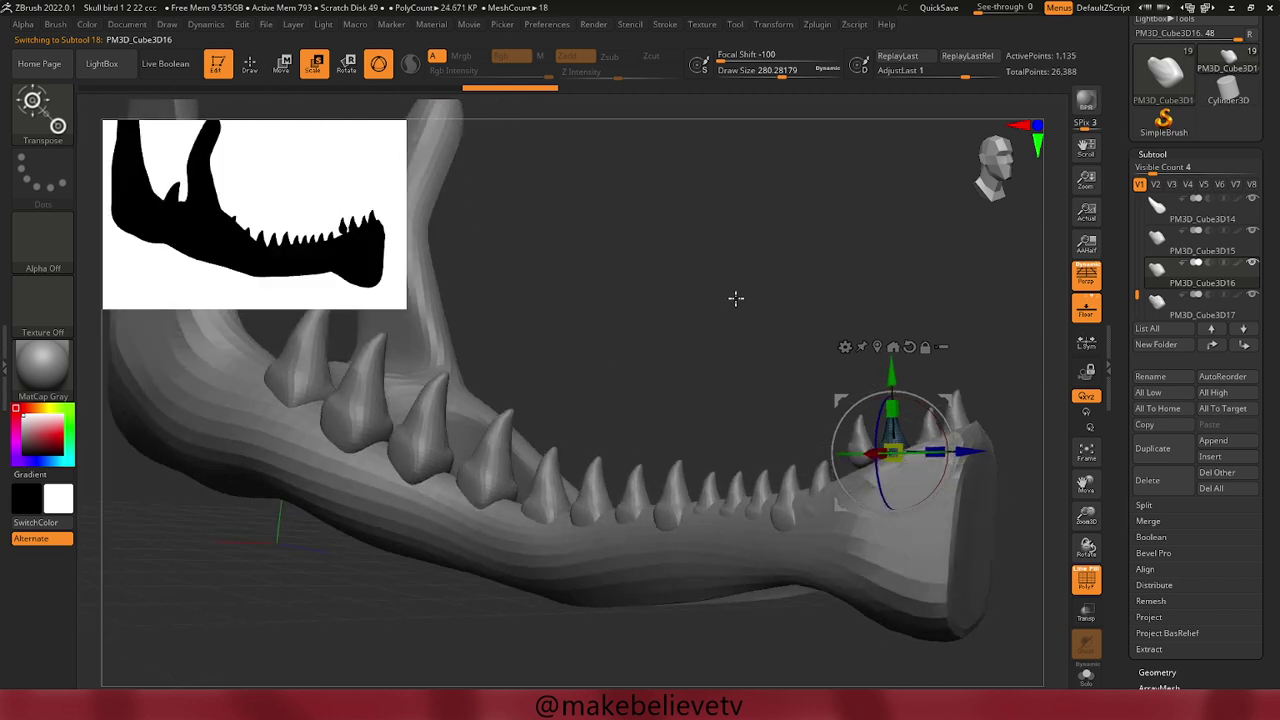
Orbit to a three-quarter view, switch to the Move brush, then hold Ctrl+Shift for KnifeCurve.
{"action": "left_click_drag", "start_coordinate": [787, 340], "coordinate": [743, 237]}
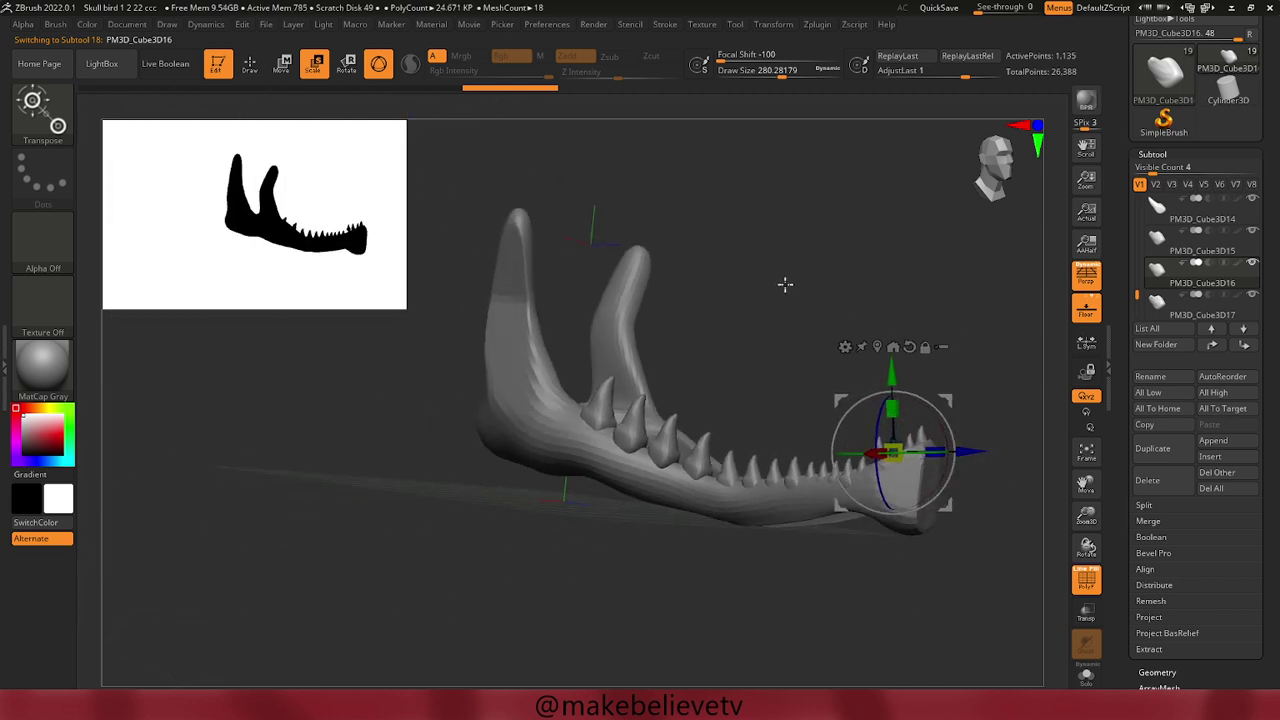
{"action": "mouse_move", "coordinate": [786, 283]}
{"action": "left_mouse_down"}
{"action": "mouse_move", "coordinate": [790, 316]}
{"action": "mouse_move", "coordinate": [766, 377]}
{"action": "mouse_move", "coordinate": [789, 329]}
{"action": "mouse_move", "coordinate": [737, 377]}
{"action": "mouse_move", "coordinate": [749, 291]}
{"action": "mouse_move", "coordinate": [722, 293]}
{"action": "mouse_move", "coordinate": [734, 286]}
{"action": "mouse_move", "coordinate": [726, 274]}
{"action": "mouse_move", "coordinate": [694, 277]}
{"action": "mouse_move", "coordinate": [681, 235]}
{"action": "left_mouse_up"}
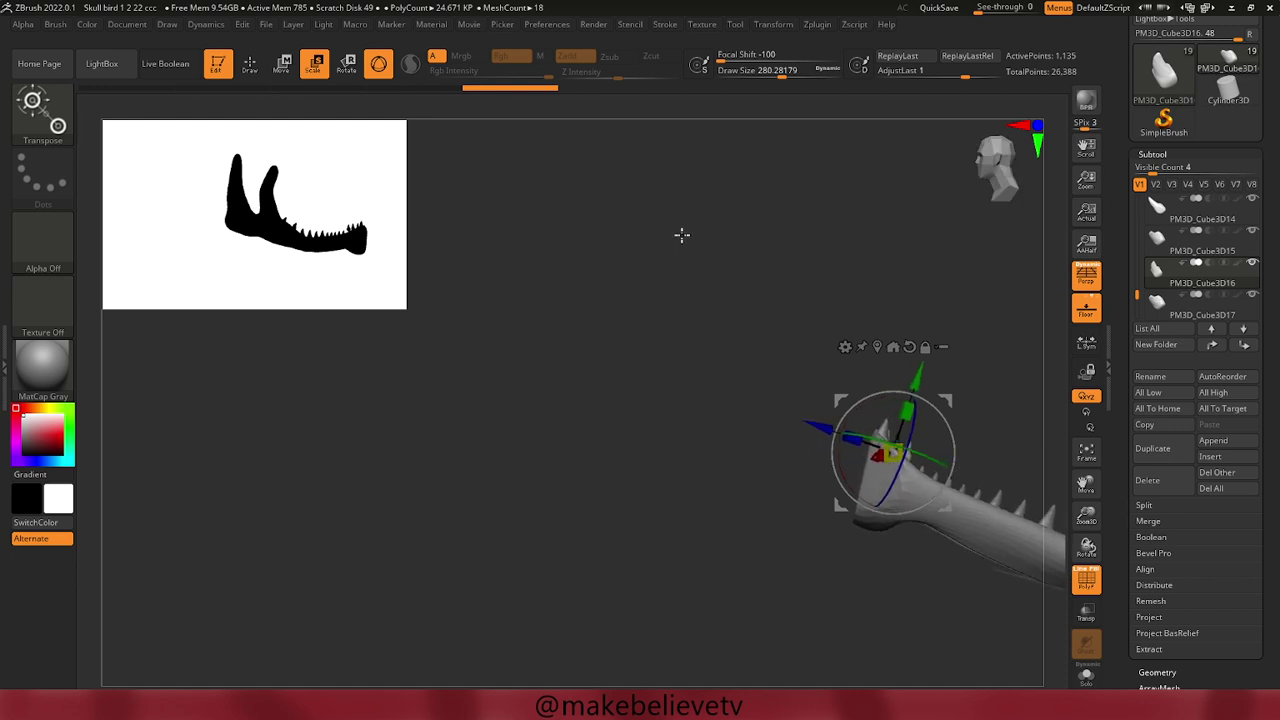
{"action": "left_click_drag", "start_coordinate": [627, 311], "coordinate": [631, 334]}
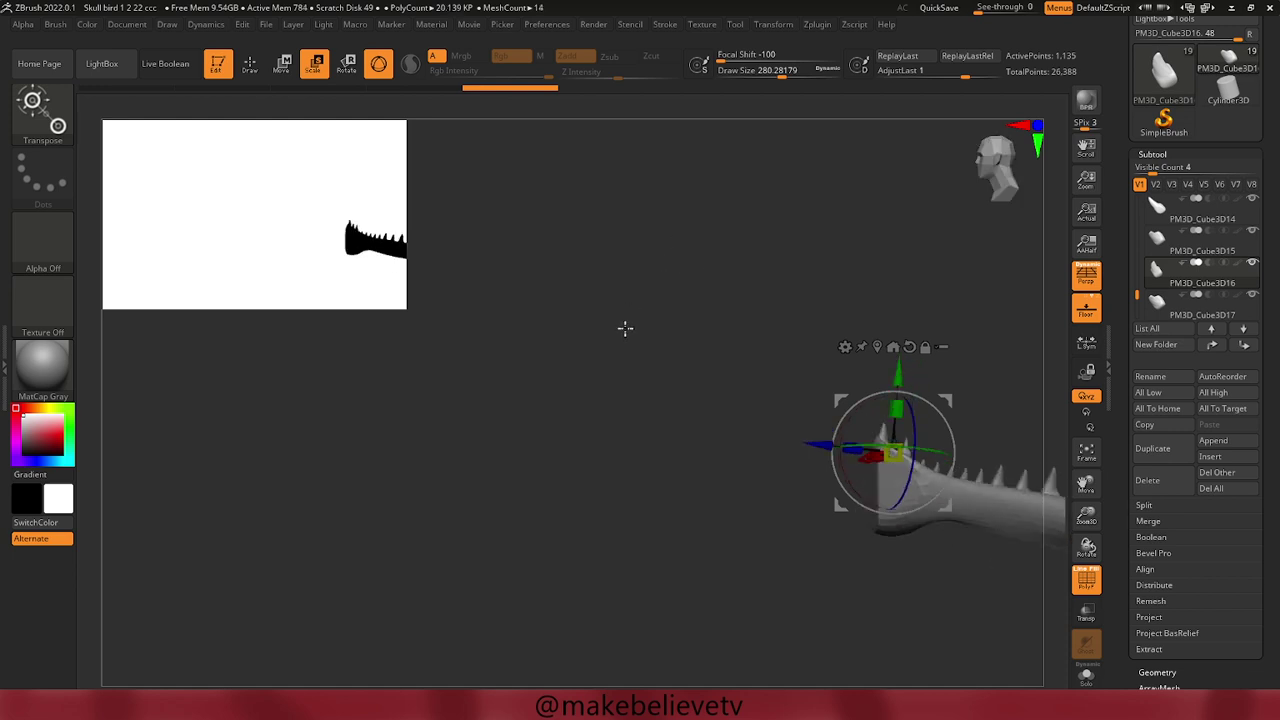
{"action": "left_click_drag", "start_coordinate": [751, 481], "coordinate": [723, 463]}
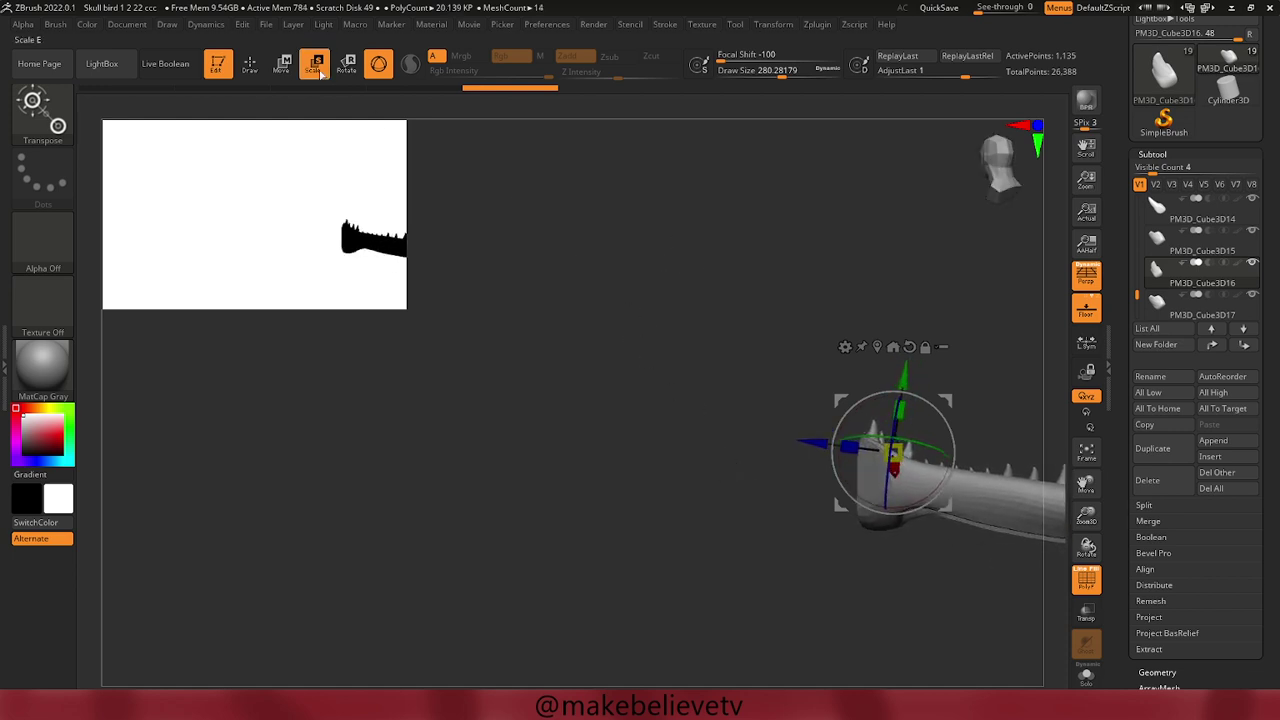
{"action": "left_click", "coordinate": [250, 63]}
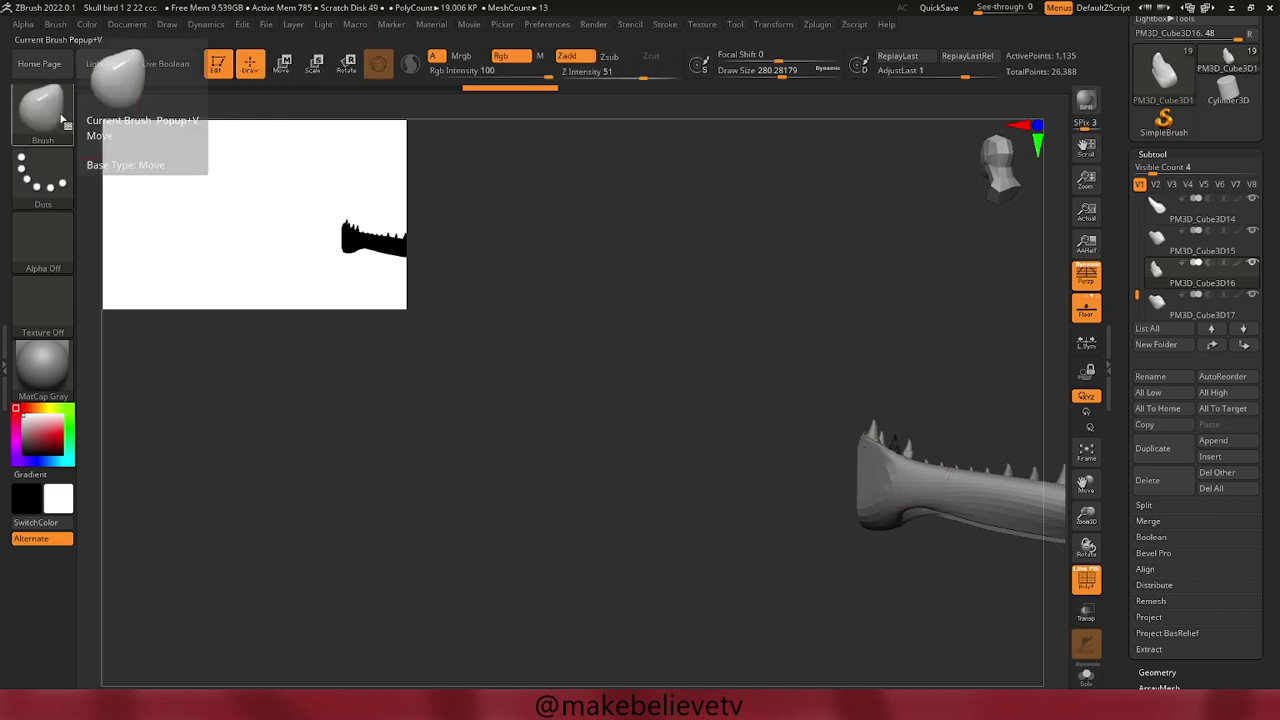
{"action": "mouse_move", "coordinate": [540, 406]}
{"action": "left_mouse_down"}
{"action": "mouse_move", "coordinate": [625, 514]}
{"action": "mouse_move", "coordinate": [640, 511]}
{"action": "left_mouse_up"}
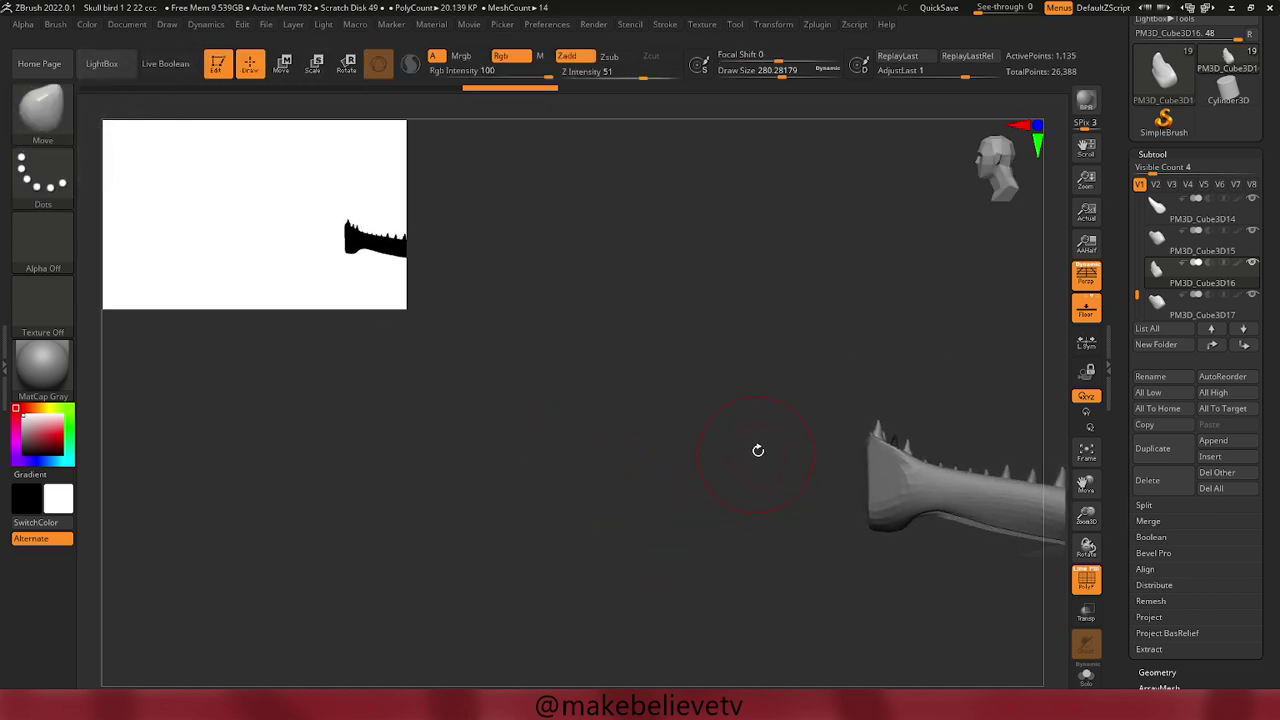
{"action": "key", "text": "ctrl+shift"}
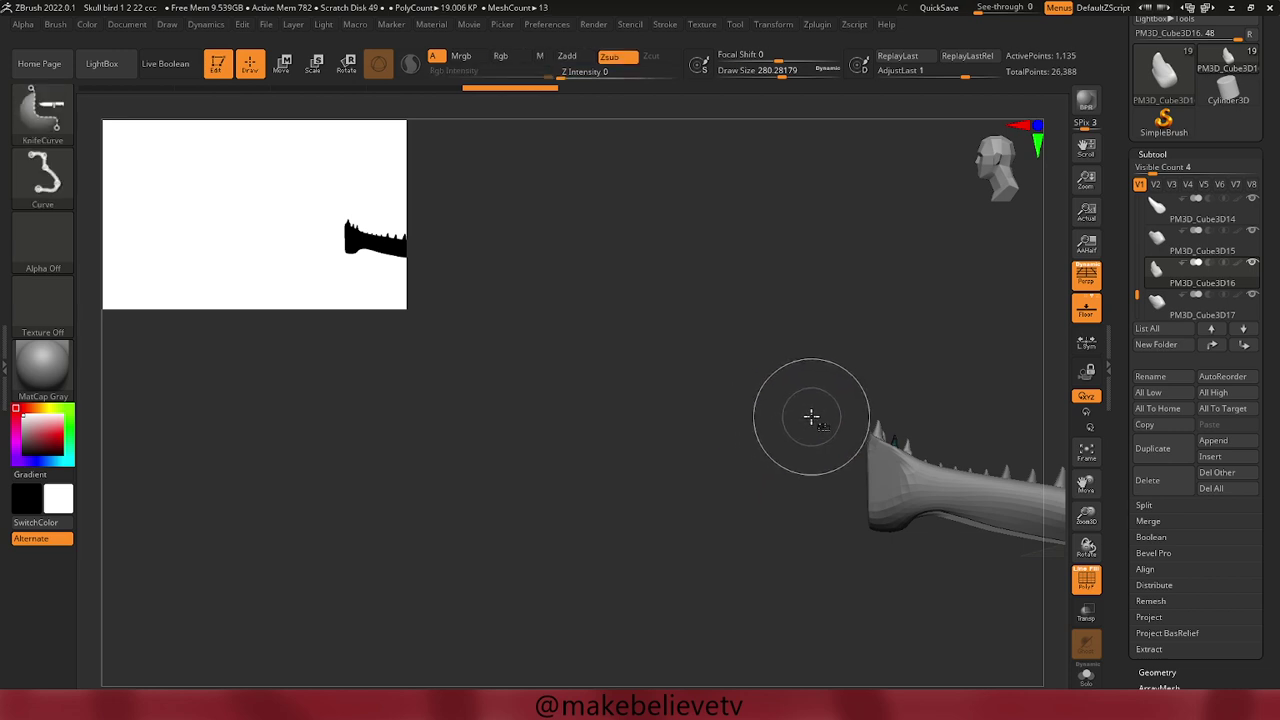
Cut the jaw's front tip off at an angle with a KnifeCurve slice, then view it front-on.
{"action": "mouse_move", "coordinate": [811, 417]}
{"action": "left_mouse_down", "text": "ctrl+shift"}
{"action": "mouse_move", "coordinate": [949, 590]}
{"action": "mouse_move", "coordinate": [939, 593]}
{"action": "left_mouse_up", "text": "ctrl+shift"}
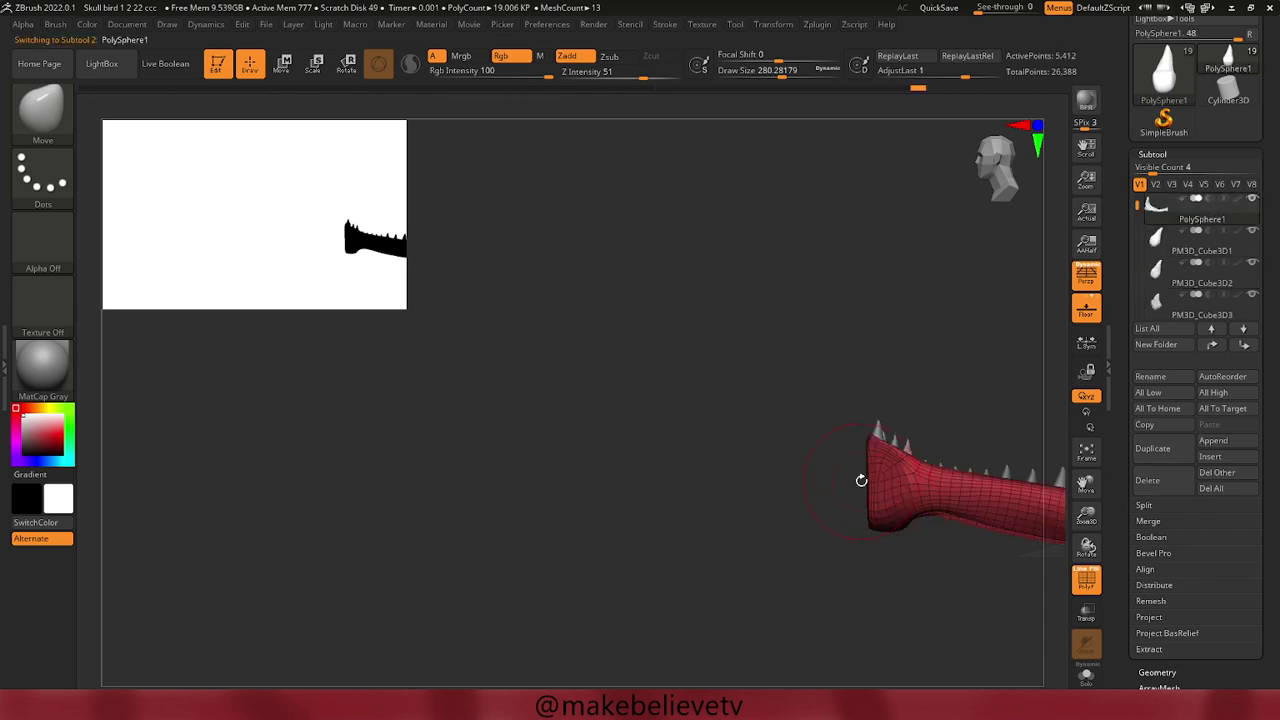
{"action": "left_click_drag", "start_coordinate": [823, 449], "coordinate": [966, 606], "text": "ctrl+shift"}
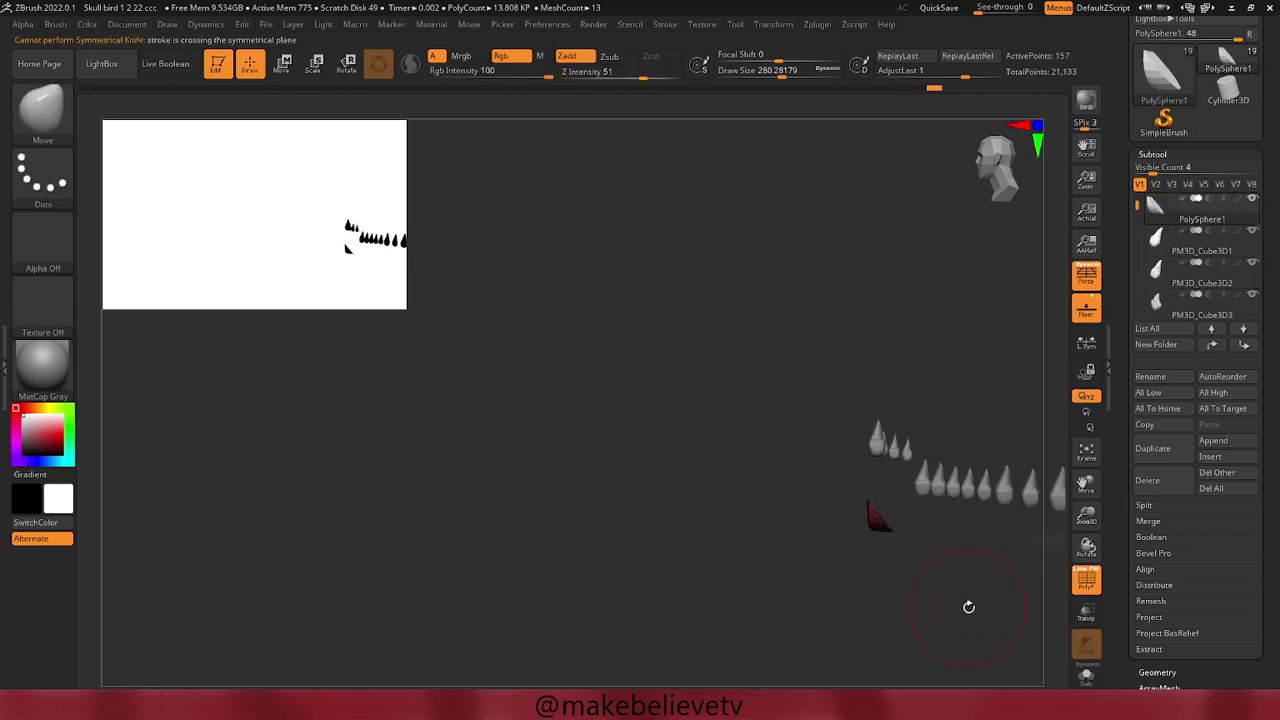
{"action": "left_click_drag", "start_coordinate": [826, 450], "coordinate": [994, 615], "text": "ctrl+shift"}
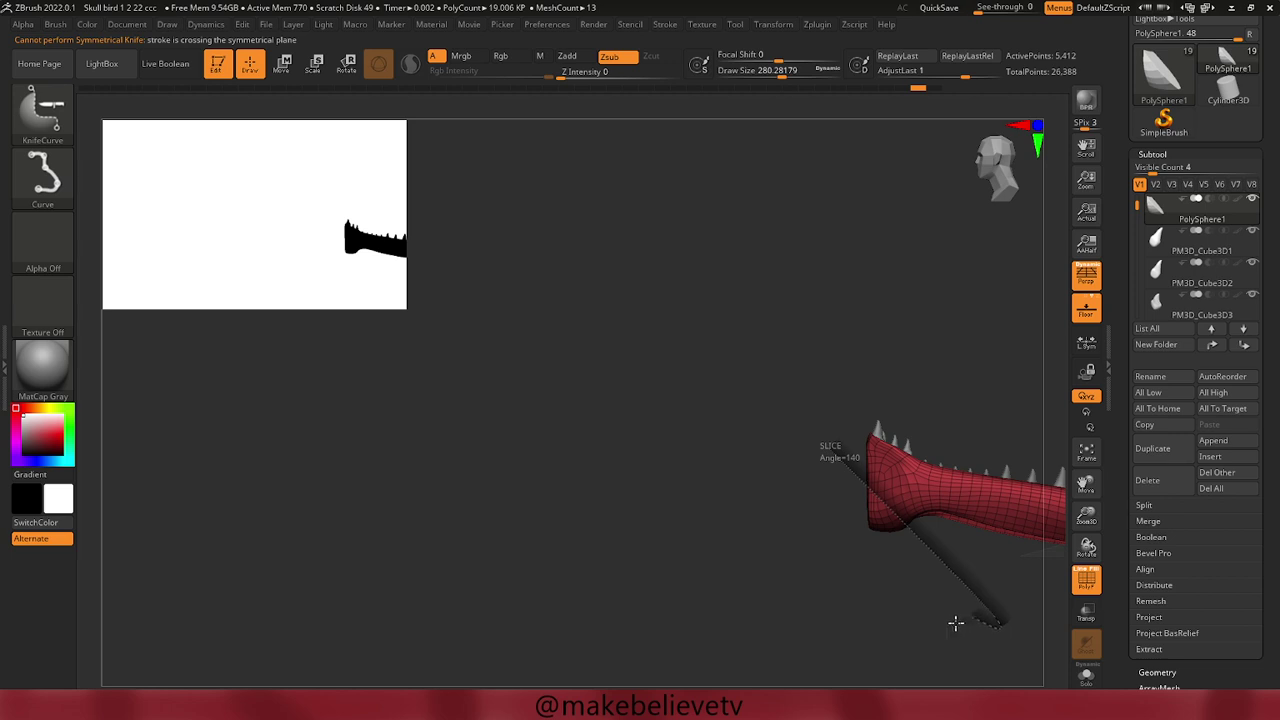
{"action": "left_click_drag", "start_coordinate": [937, 627], "coordinate": [934, 623], "text": "ctrl+shift"}
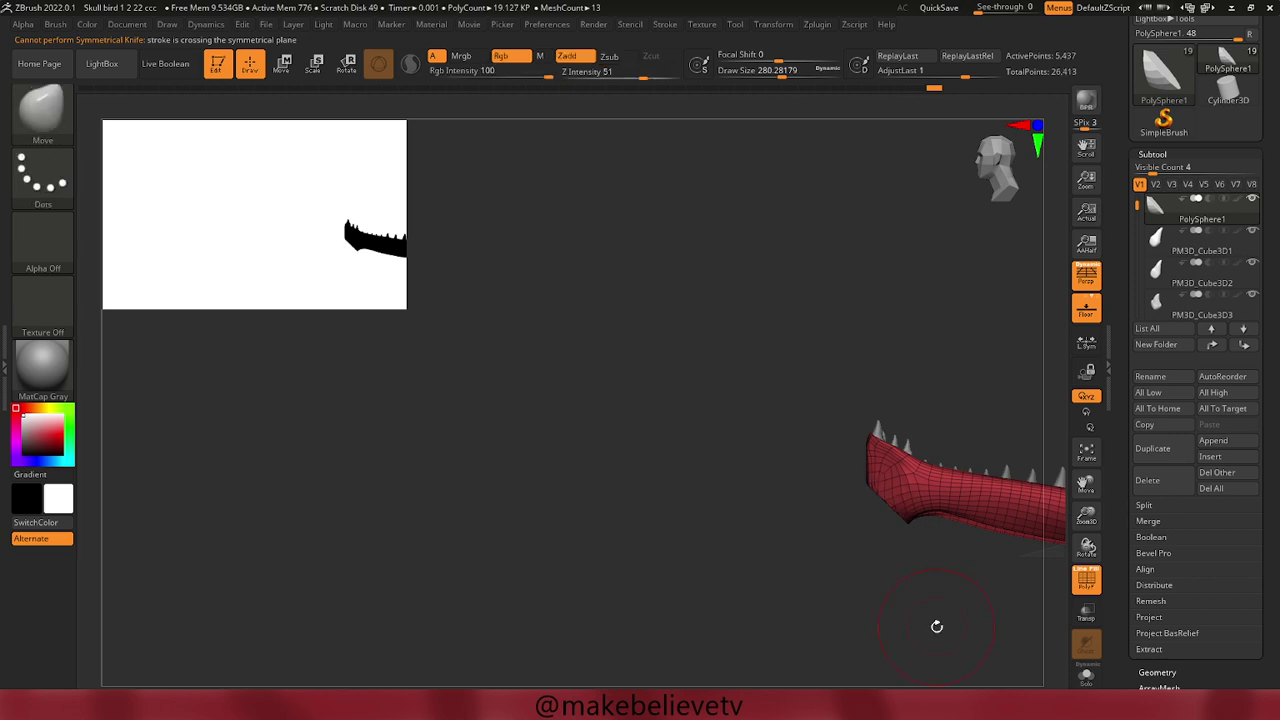
{"action": "mouse_move", "coordinate": [756, 473]}
{"action": "left_mouse_down"}
{"action": "mouse_move", "coordinate": [795, 449]}
{"action": "mouse_move", "coordinate": [723, 389]}
{"action": "mouse_move", "coordinate": [749, 431]}
{"action": "mouse_move", "coordinate": [767, 416]}
{"action": "left_mouse_up"}
{"action": "mouse_move", "coordinate": [696, 457]}
{"action": "left_mouse_down"}
{"action": "mouse_move", "coordinate": [660, 446]}
{"action": "mouse_move", "coordinate": [694, 543]}
{"action": "left_mouse_up"}
{"action": "mouse_move", "coordinate": [646, 463]}
{"action": "left_mouse_down"}
{"action": "mouse_move", "coordinate": [598, 521]}
{"action": "mouse_move", "coordinate": [606, 509]}
{"action": "left_mouse_up"}
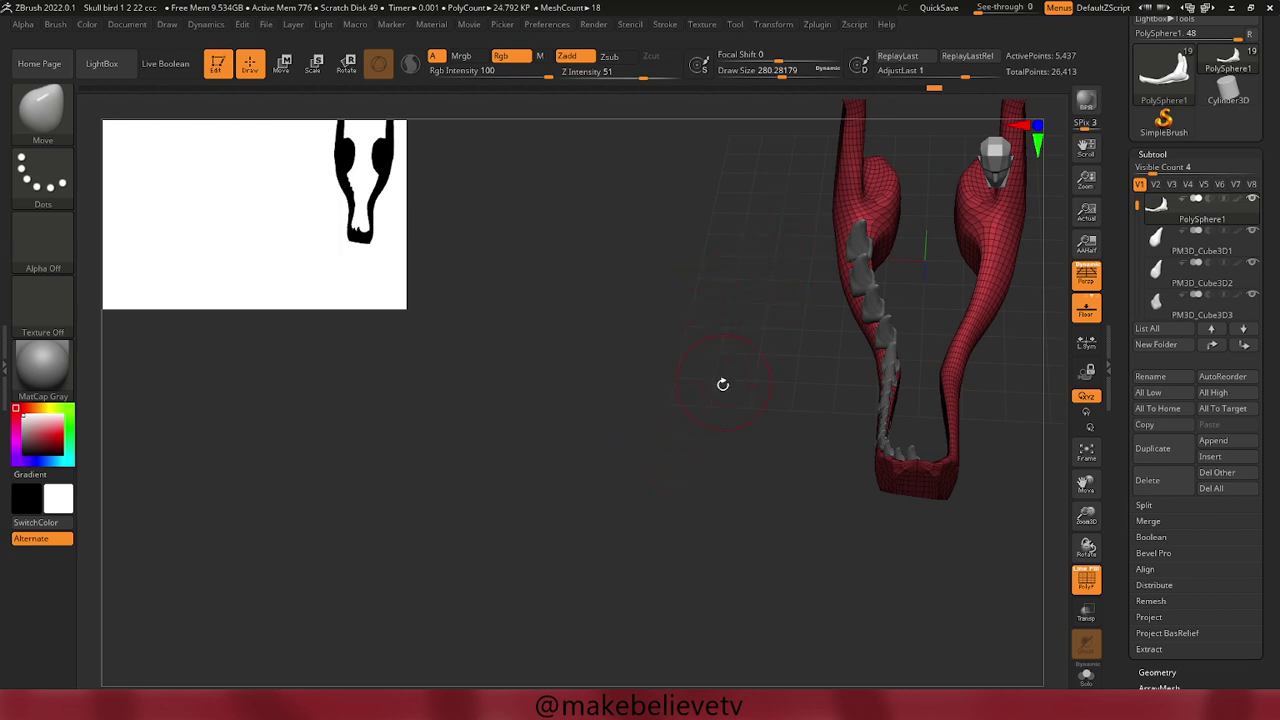
{"action": "mouse_move", "coordinate": [718, 440]}
{"action": "left_mouse_down"}
{"action": "mouse_move", "coordinate": [777, 591]}
{"action": "mouse_move", "coordinate": [771, 534]}
{"action": "left_mouse_up"}
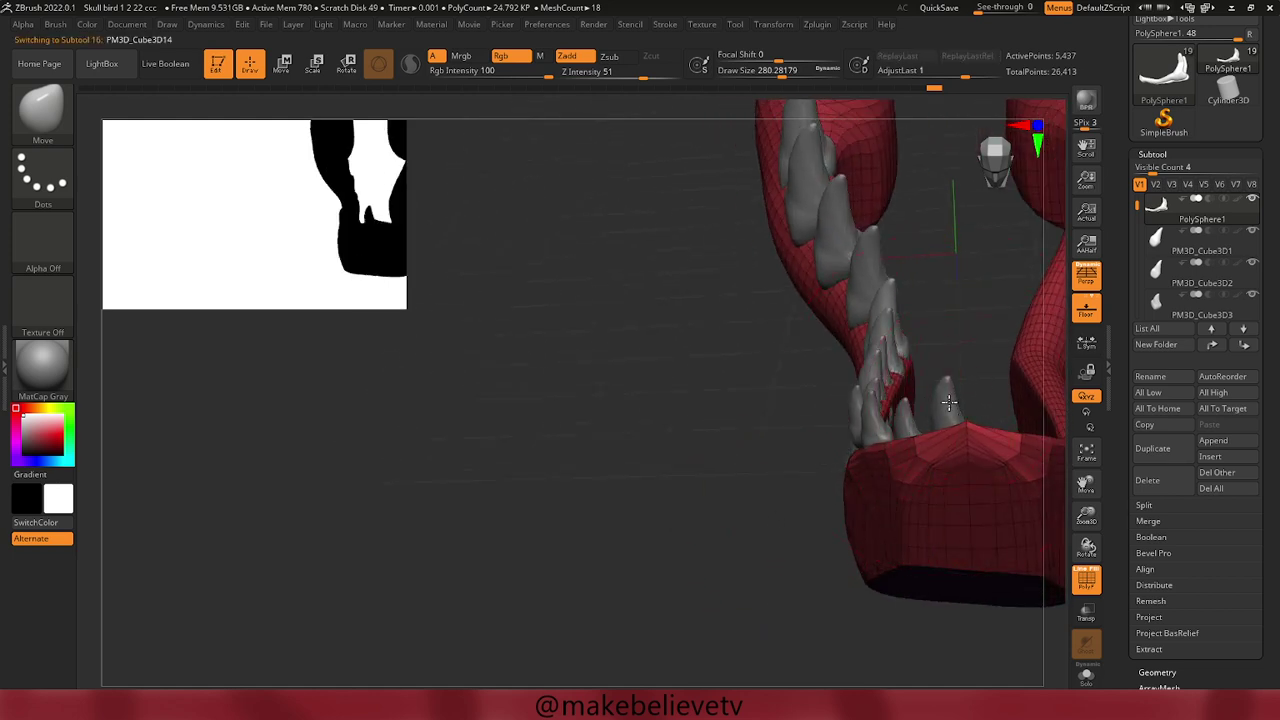
Select the small front tooth and pull it taller with the SnakeHook brush at about 145 size.
{"action": "left_click", "coordinate": [940, 403], "text": "alt"}
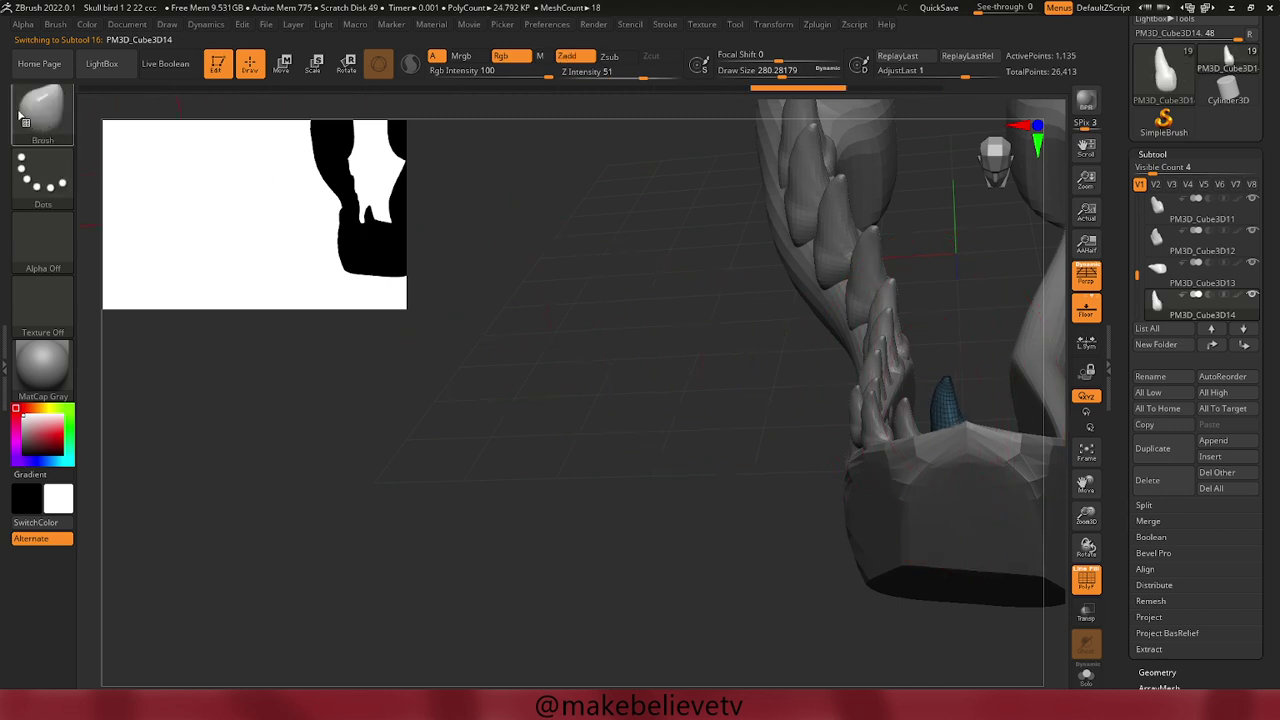
{"action": "left_click", "coordinate": [22, 117]}
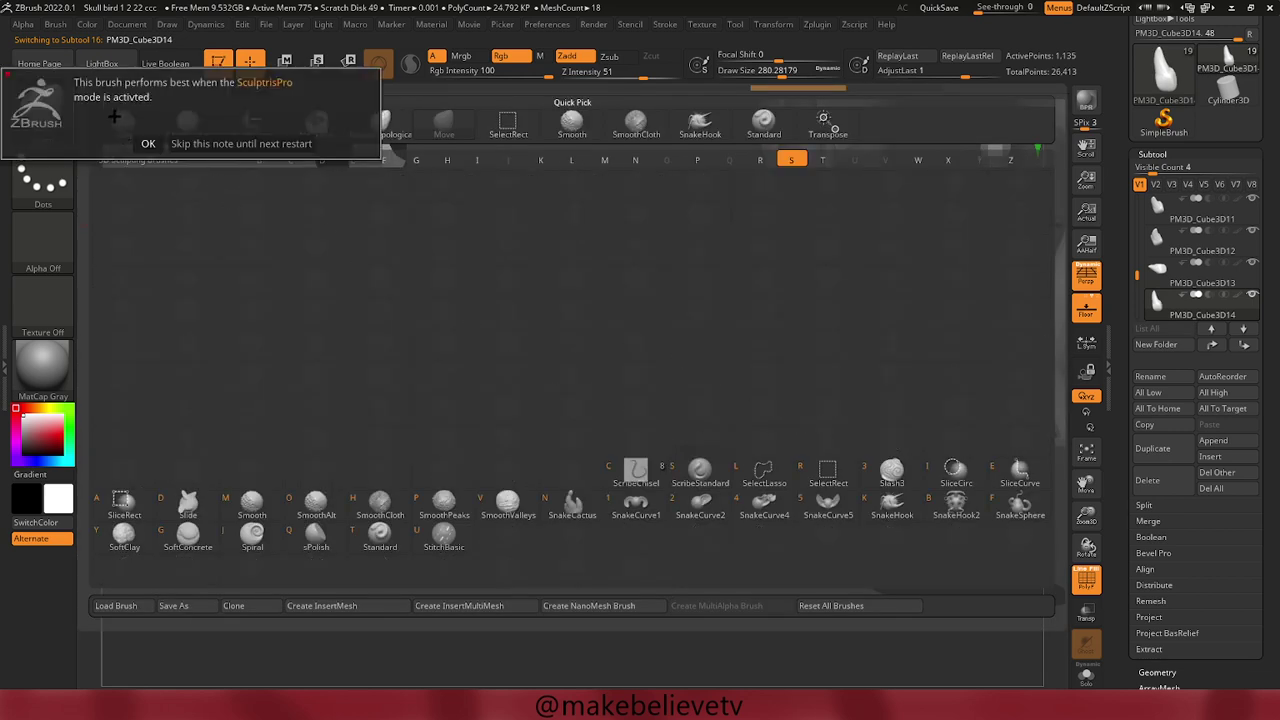
{"action": "left_click", "coordinate": [148, 143]}
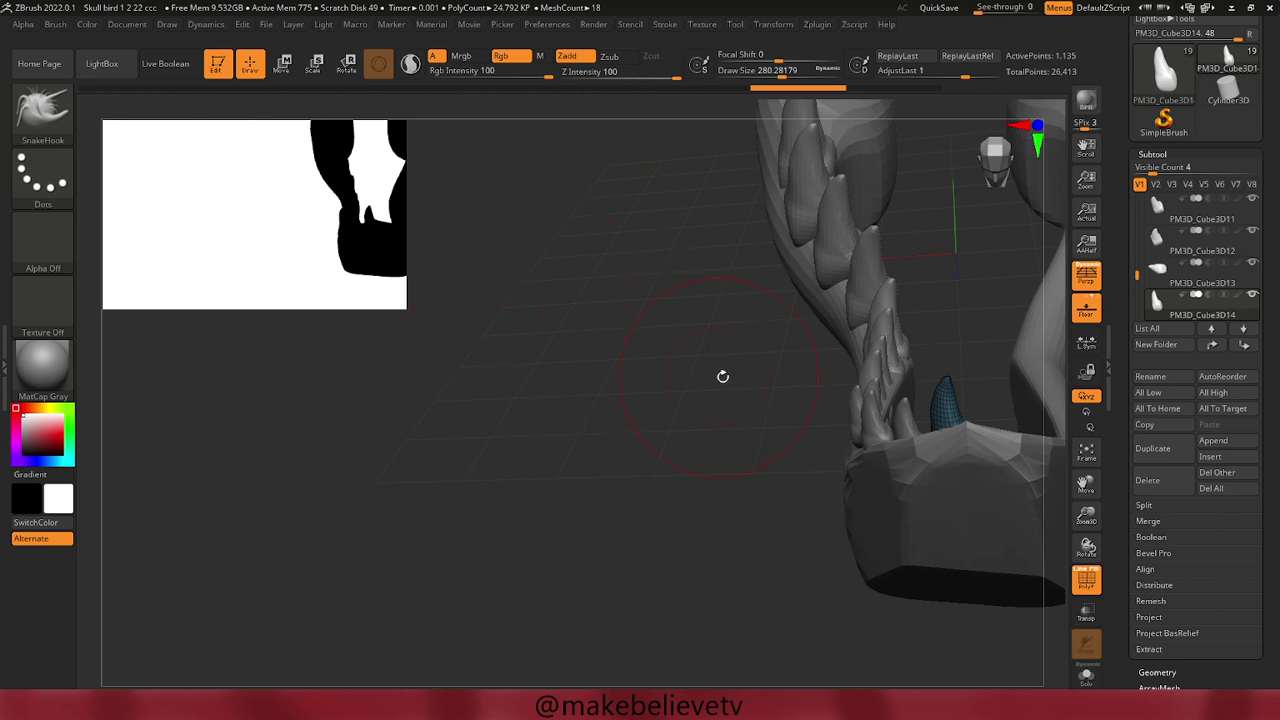
{"action": "key", "text": "space"}
{"action": "mouse_move", "coordinate": [890, 392]}
{"action": "left_mouse_down"}
{"action": "mouse_move", "coordinate": [867, 393]}
{"action": "mouse_move", "coordinate": [946, 400]}
{"action": "mouse_move", "coordinate": [960, 356]}
{"action": "left_mouse_up"}
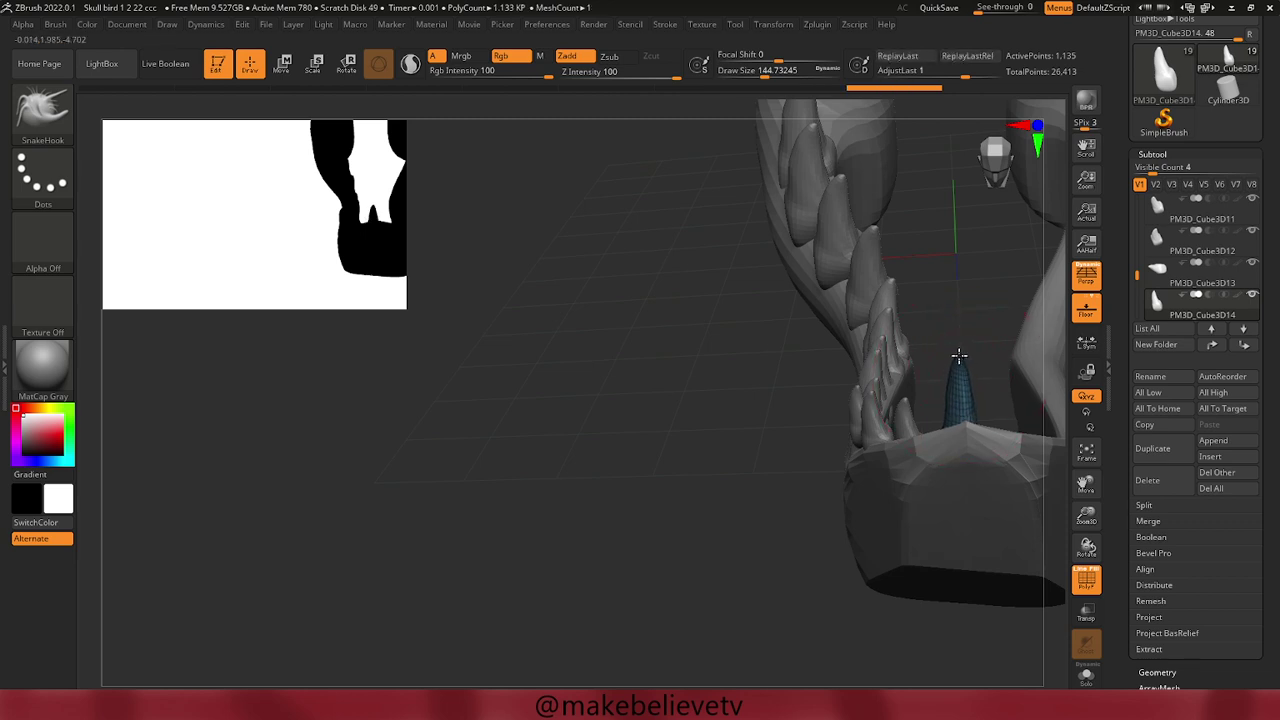
Tilt the front tooth and shift it sideways along X with the gizmo.
{"action": "left_click", "coordinate": [297, 68]}
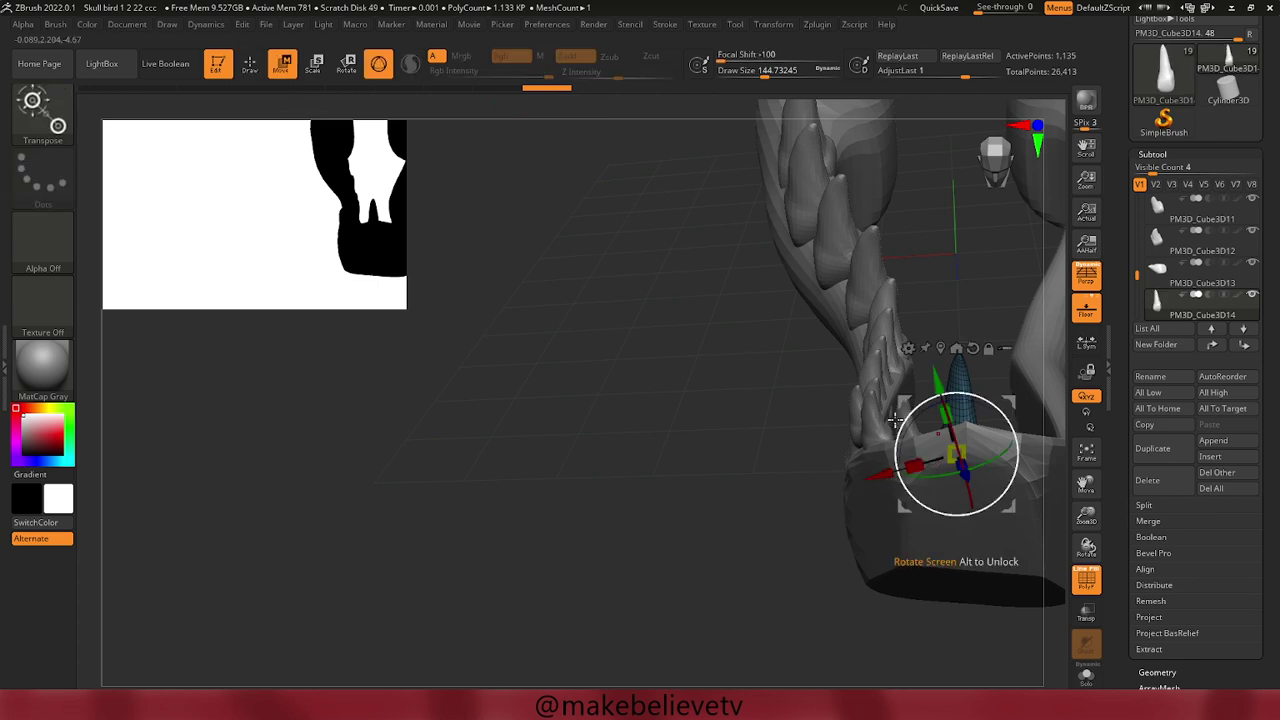
{"action": "left_click_drag", "start_coordinate": [904, 423], "coordinate": [902, 393]}
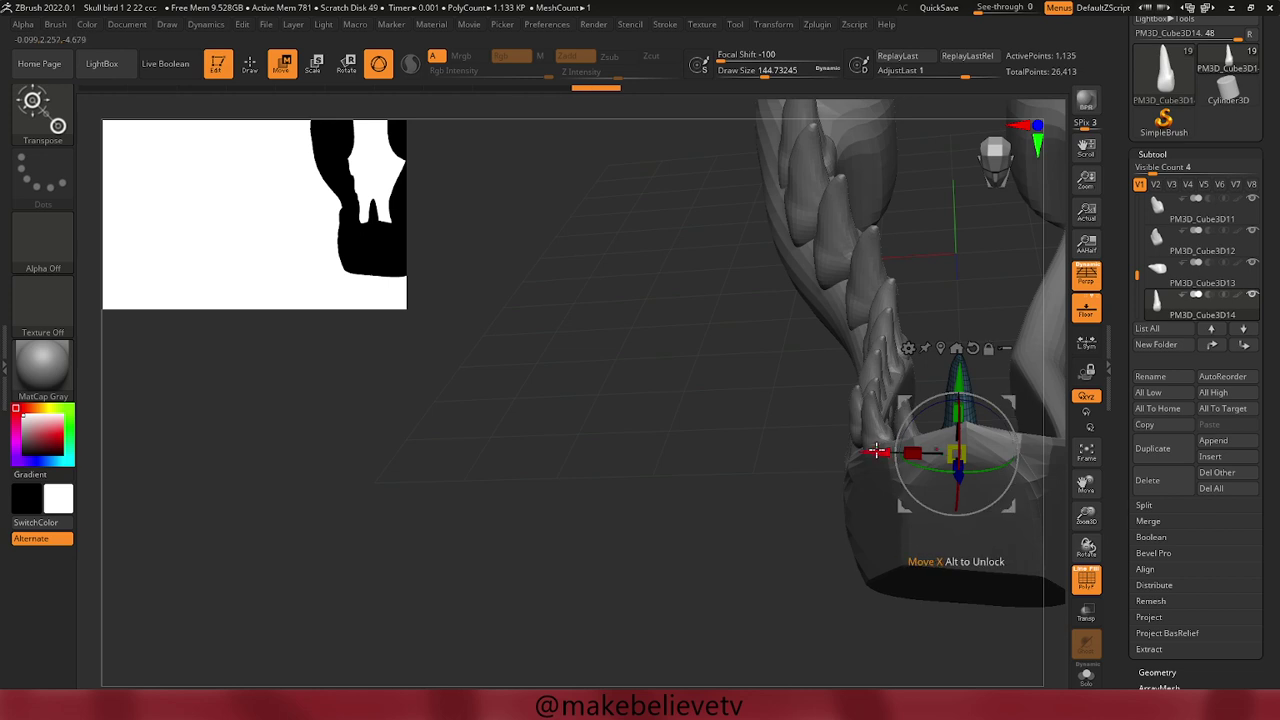
{"action": "left_click_drag", "start_coordinate": [876, 452], "coordinate": [861, 456]}
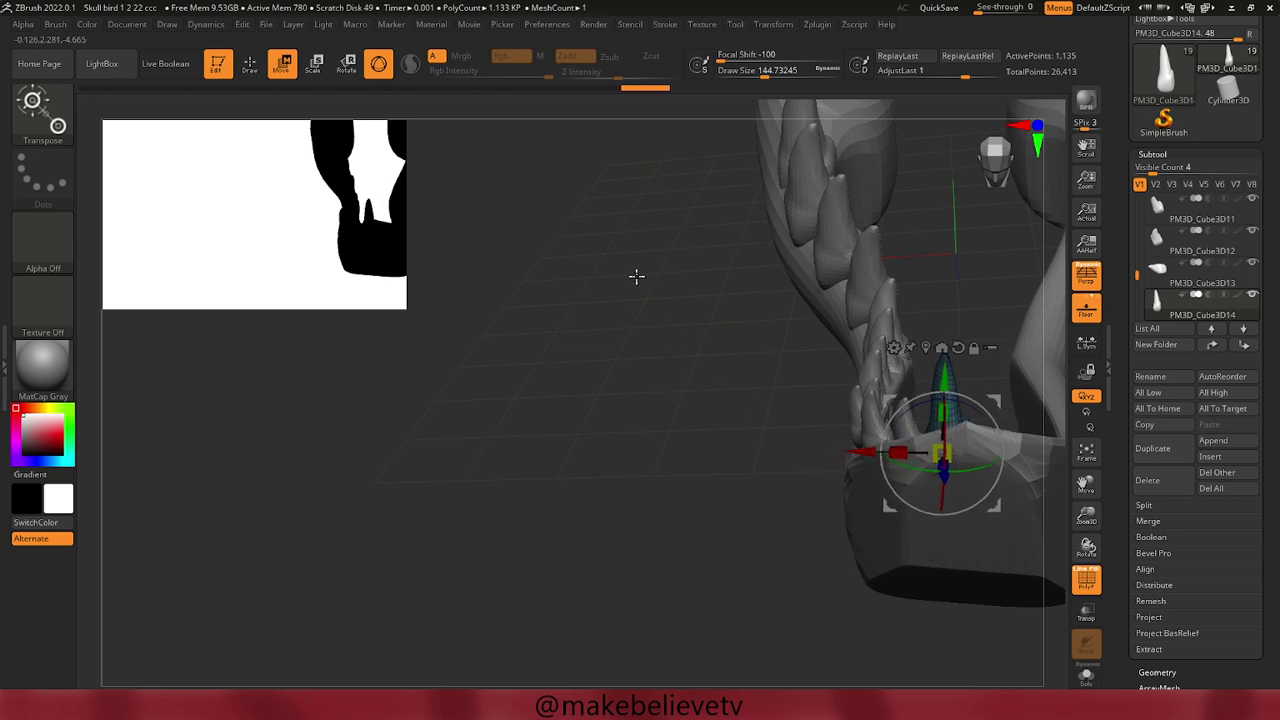
{"action": "left_click_drag", "start_coordinate": [636, 276], "coordinate": [640, 247]}
{"action": "mouse_move", "coordinate": [621, 443]}
{"action": "left_mouse_down"}
{"action": "mouse_move", "coordinate": [651, 449]}
{"action": "mouse_move", "coordinate": [650, 438]}
{"action": "left_mouse_up"}
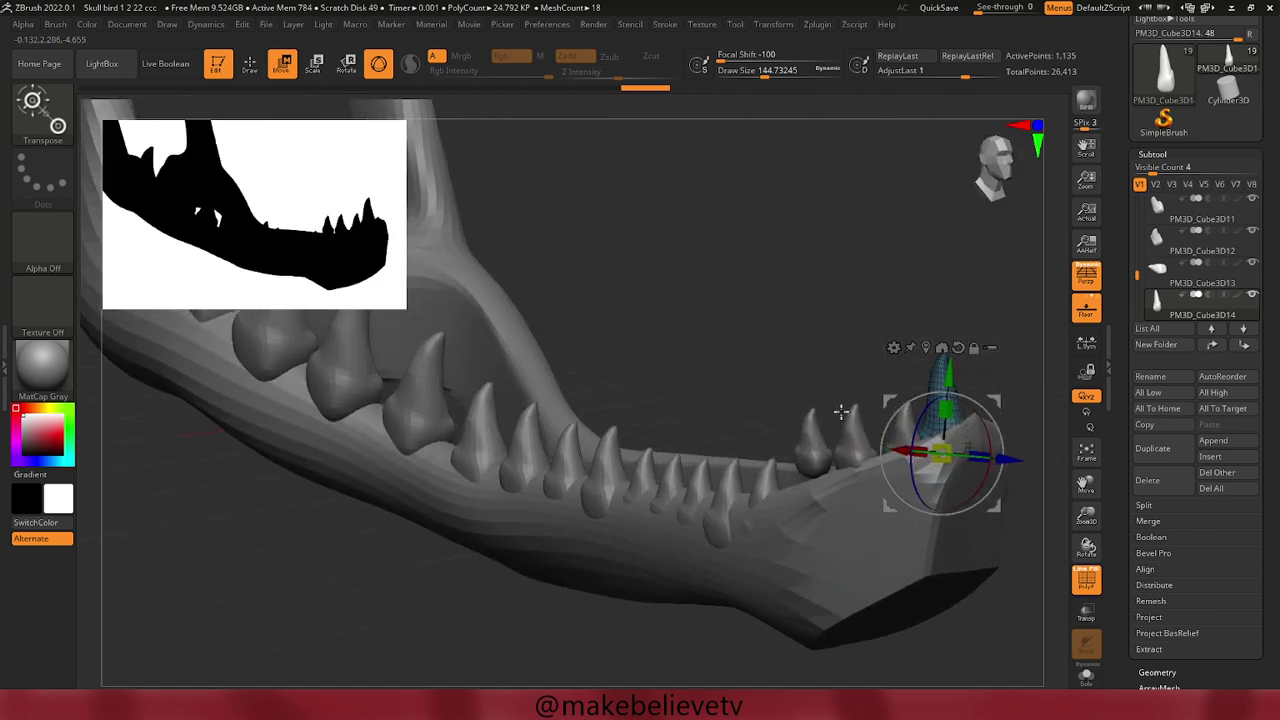
{"action": "left_click_drag", "start_coordinate": [877, 269], "coordinate": [842, 227]}
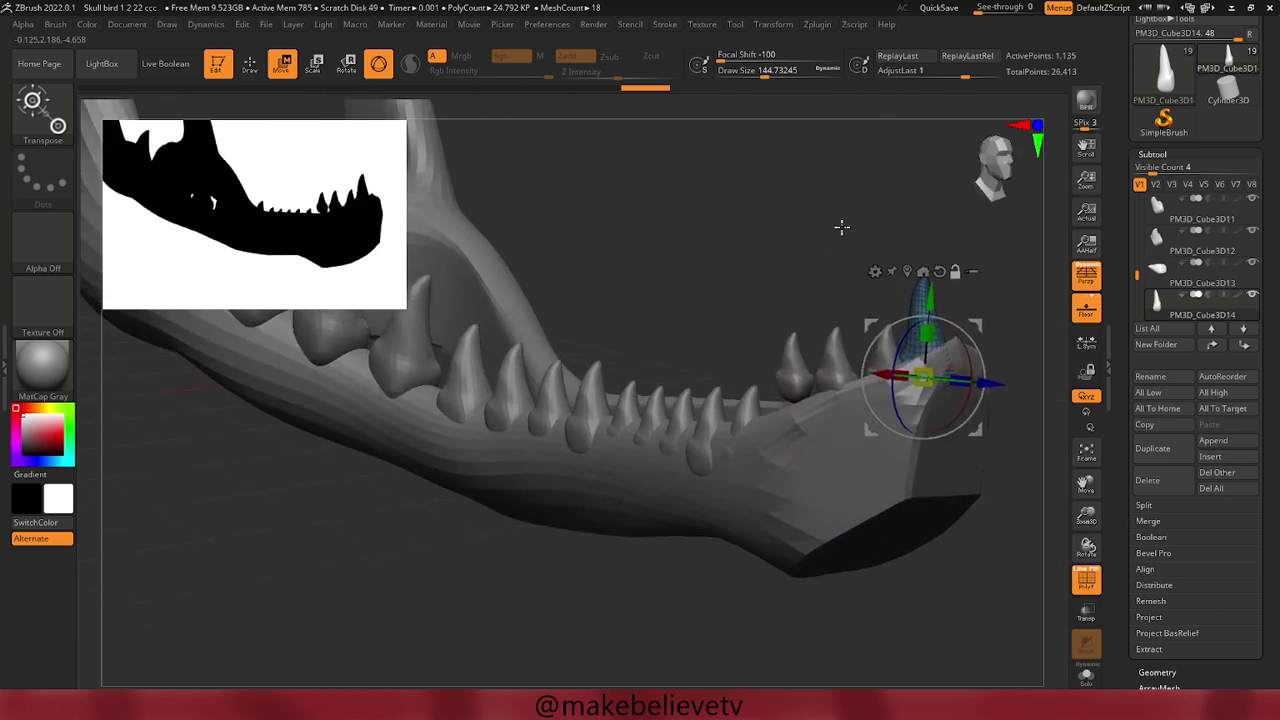
Stretch the neighbouring tooth along Y into a tall fang.
{"action": "left_click", "coordinate": [782, 381], "text": "alt"}
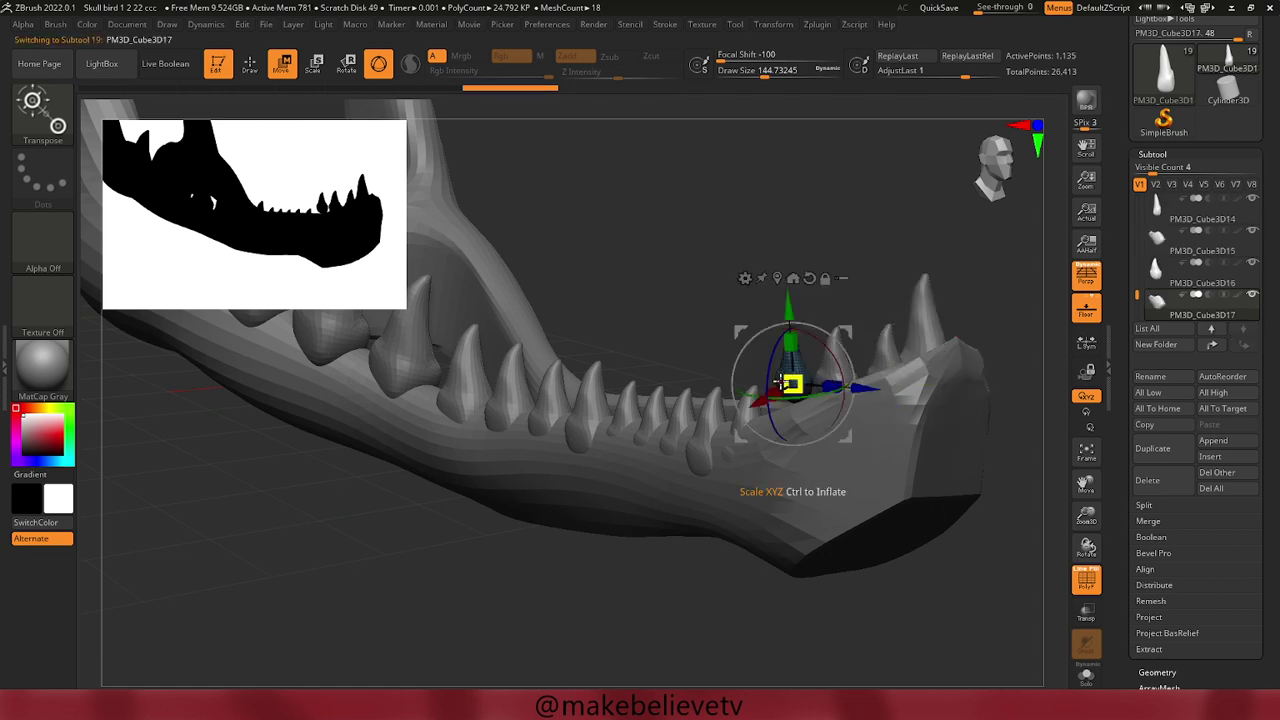
{"action": "left_click_drag", "start_coordinate": [786, 318], "coordinate": [782, 340]}
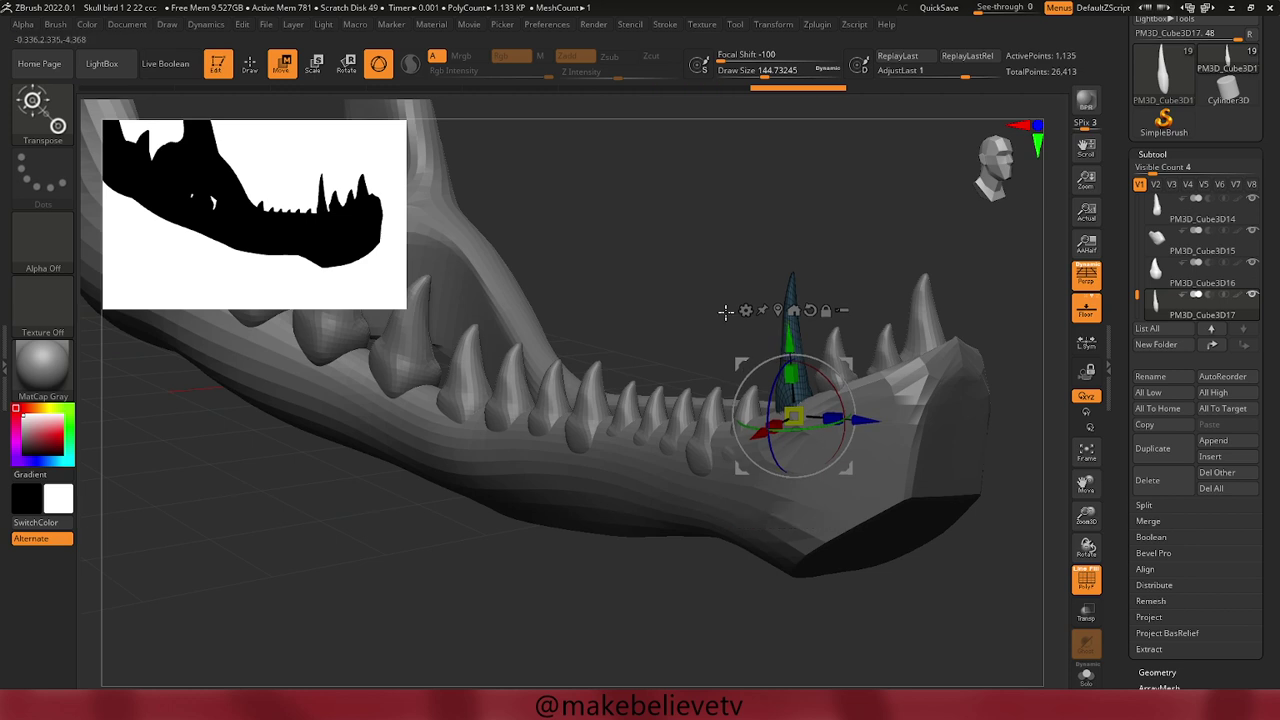
{"action": "left_click_drag", "start_coordinate": [702, 266], "coordinate": [669, 277]}
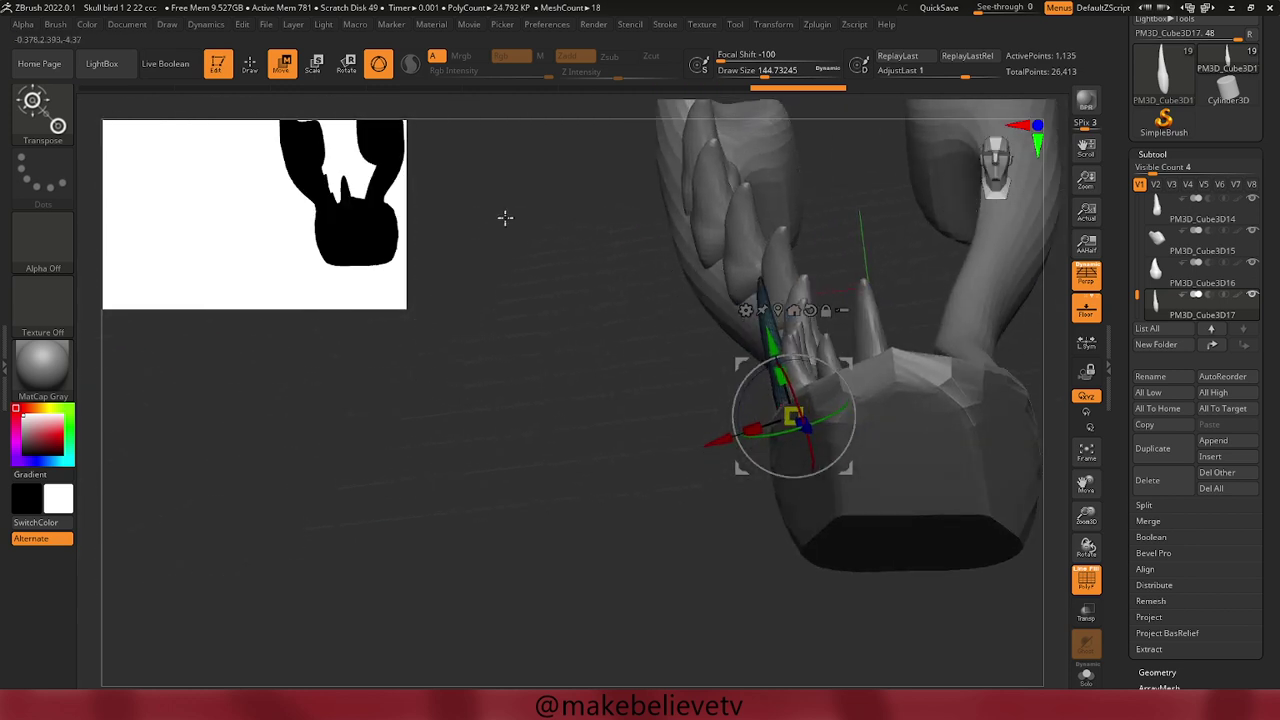
Bend the tall front fang into a curved hook with SnakeHook, pulling it upward.
{"action": "left_click", "coordinate": [248, 68]}
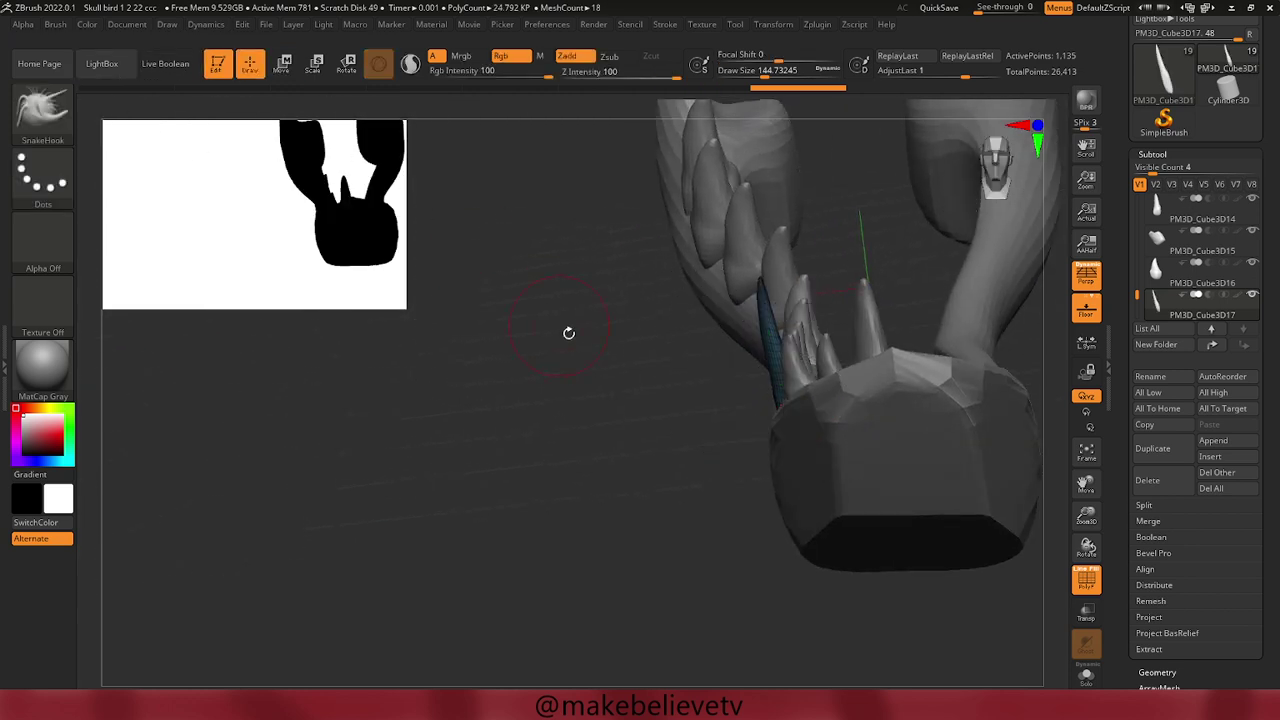
{"action": "key", "text": "space"}
{"action": "mouse_move", "coordinate": [766, 337]}
{"action": "left_mouse_down"}
{"action": "mouse_move", "coordinate": [757, 346]}
{"action": "mouse_move", "coordinate": [755, 250]}
{"action": "left_mouse_up"}
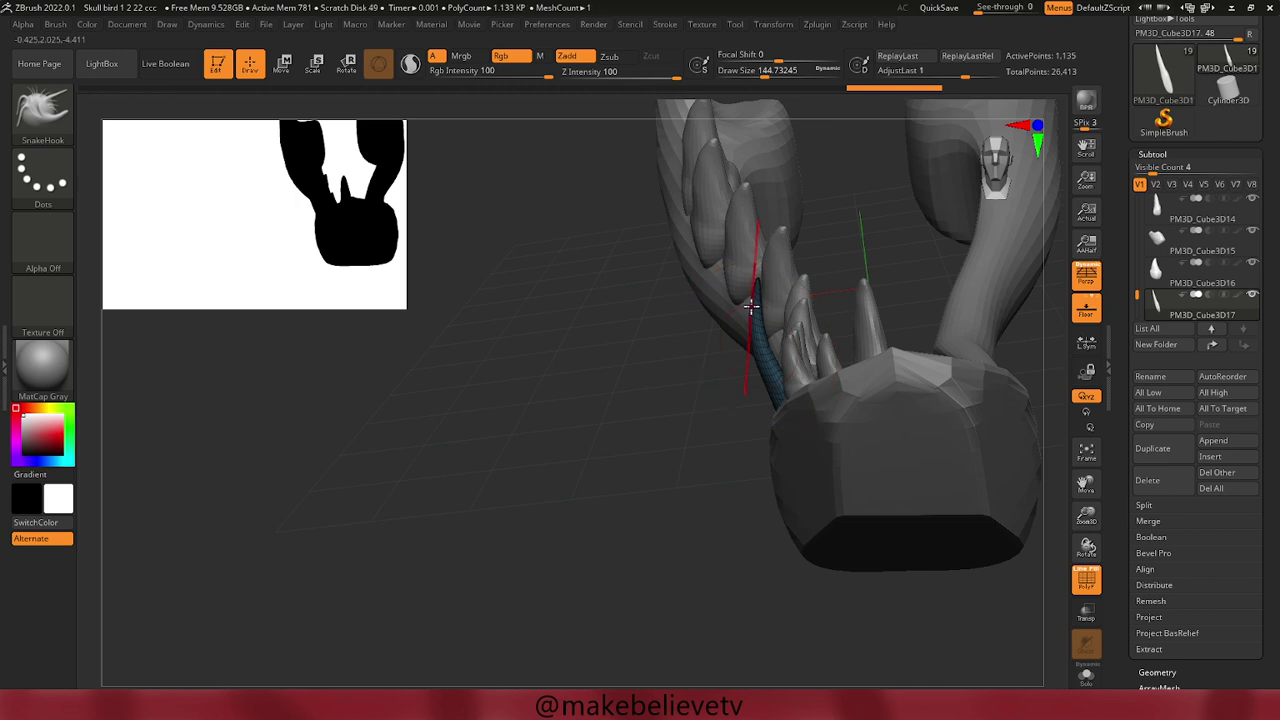
{"action": "left_click_drag", "start_coordinate": [619, 337], "coordinate": [669, 366]}
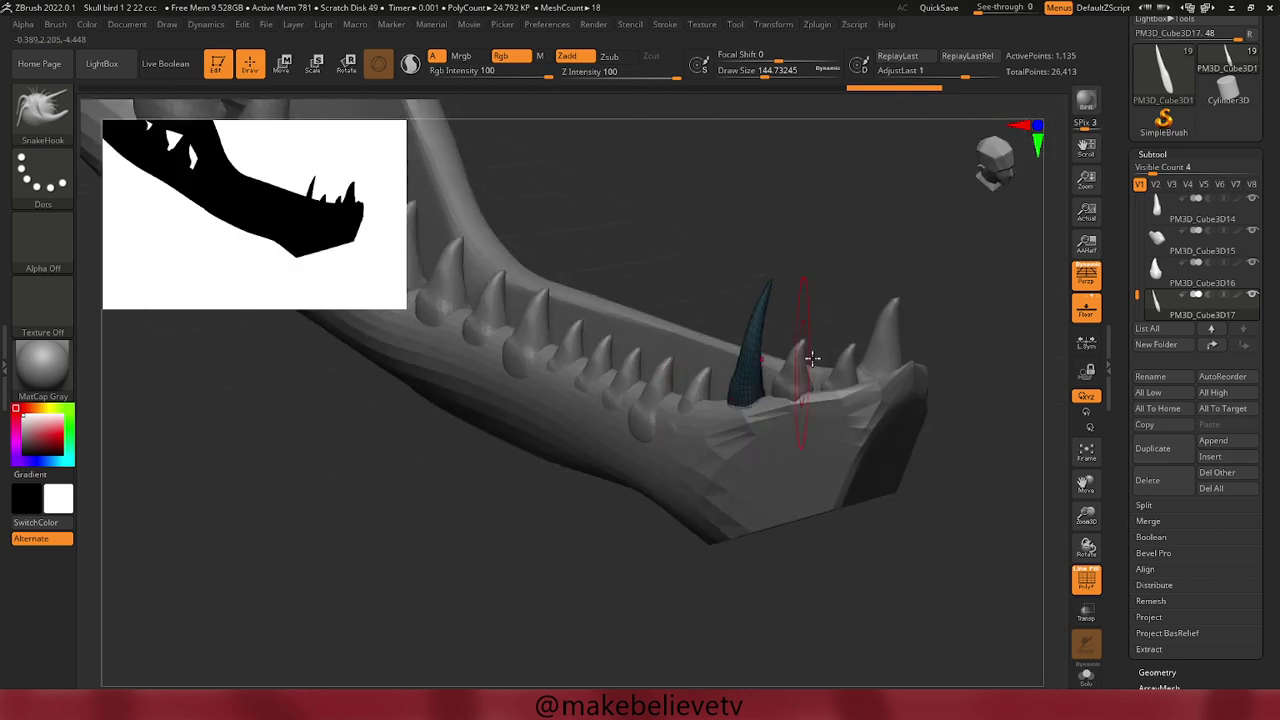
Step through teeth PM3D_Cube3D14 to PM3D_Cube3D16 and shift PM3D_Cube3D16 right to stand more upright.
{"action": "left_click", "coordinate": [866, 351], "text": "alt"}
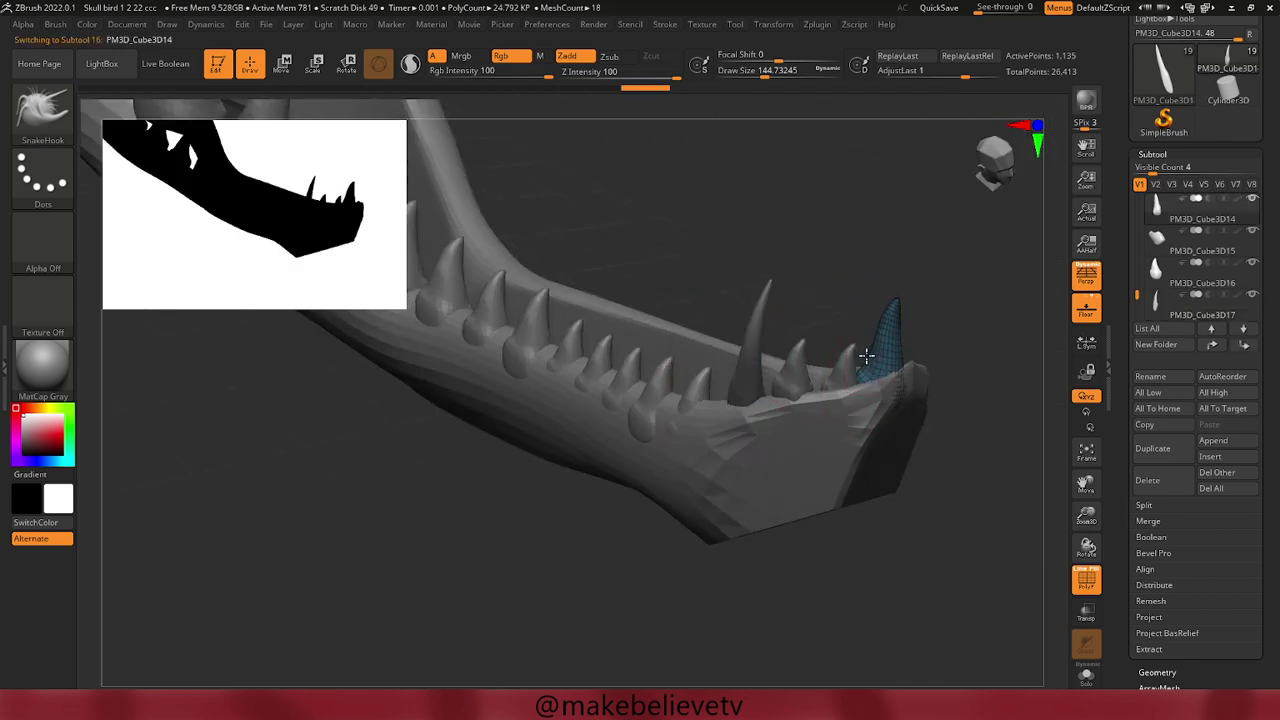
{"action": "mouse_move", "coordinate": [1036, 511]}
{"action": "left_mouse_down"}
{"action": "mouse_move", "coordinate": [1037, 537]}
{"action": "mouse_move", "coordinate": [934, 446]}
{"action": "left_mouse_up"}
{"action": "left_click", "coordinate": [834, 382], "text": "alt"}
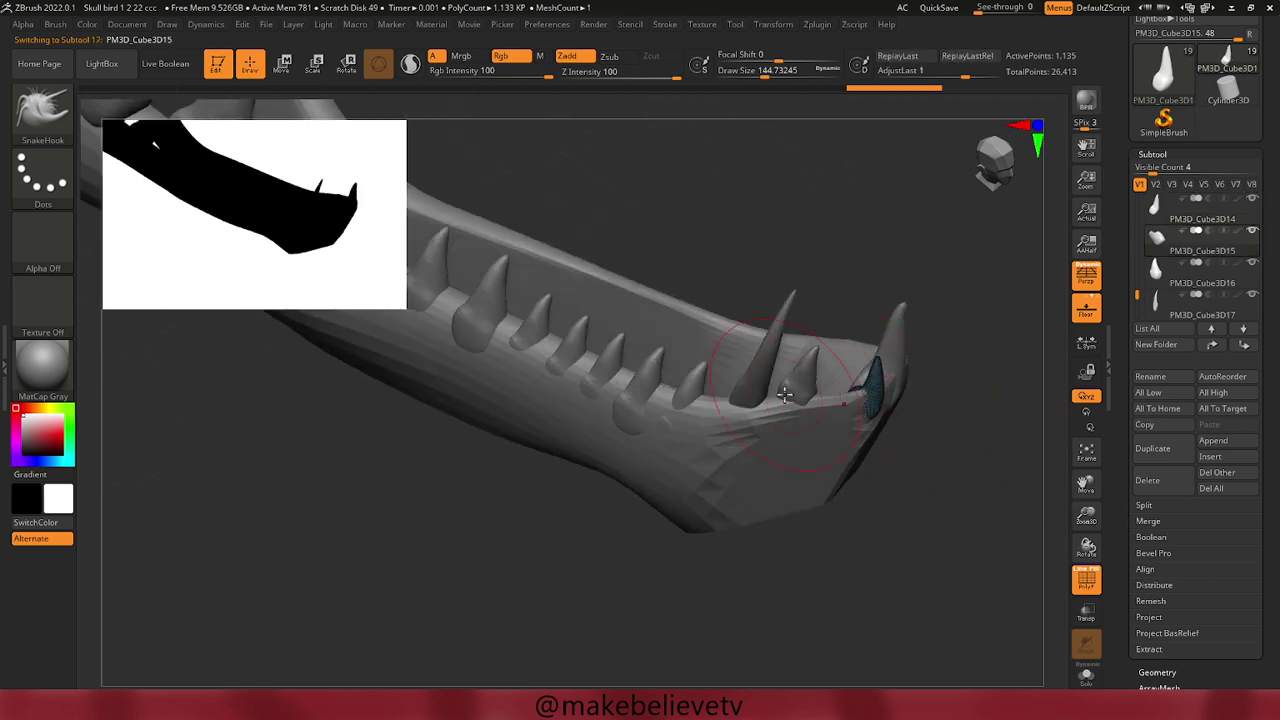
{"action": "left_click", "coordinate": [800, 397], "text": "alt"}
{"action": "left_click_drag", "start_coordinate": [800, 397], "coordinate": [818, 403]}
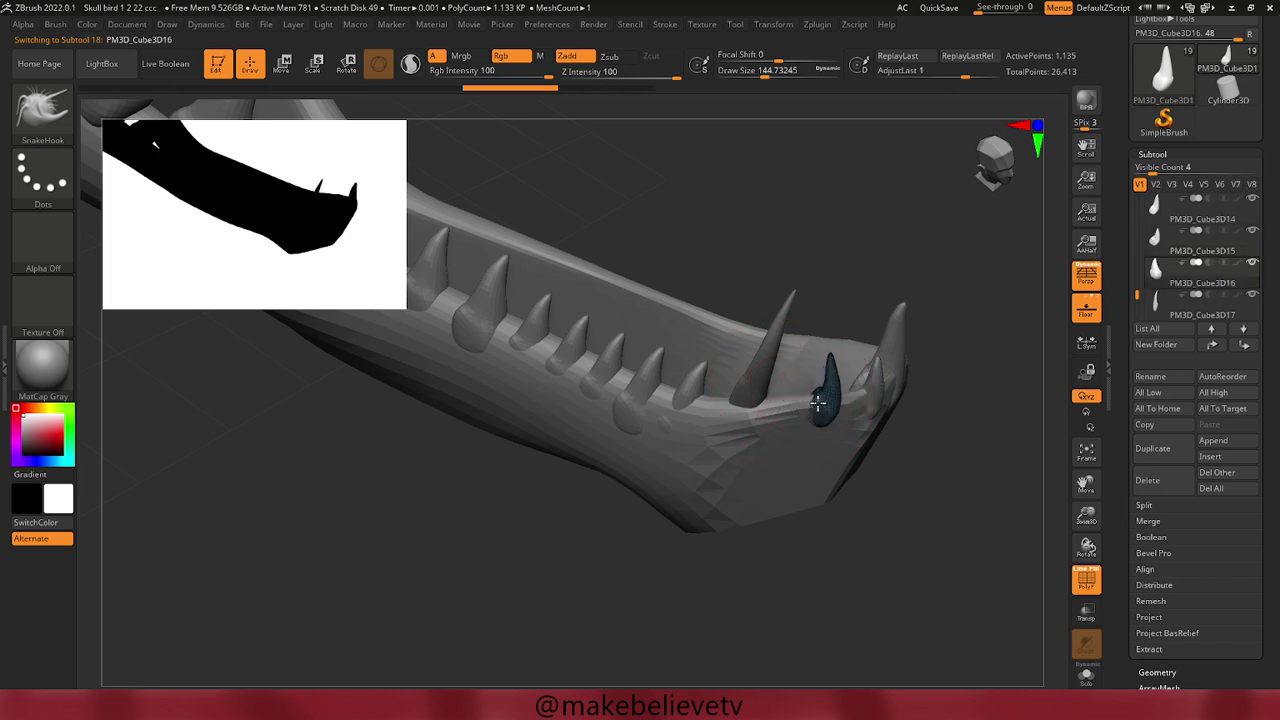
{"action": "mouse_move", "coordinate": [880, 546]}
{"action": "left_mouse_down"}
{"action": "mouse_move", "coordinate": [936, 558]}
{"action": "mouse_move", "coordinate": [886, 600]}
{"action": "mouse_move", "coordinate": [776, 543]}
{"action": "left_mouse_up"}
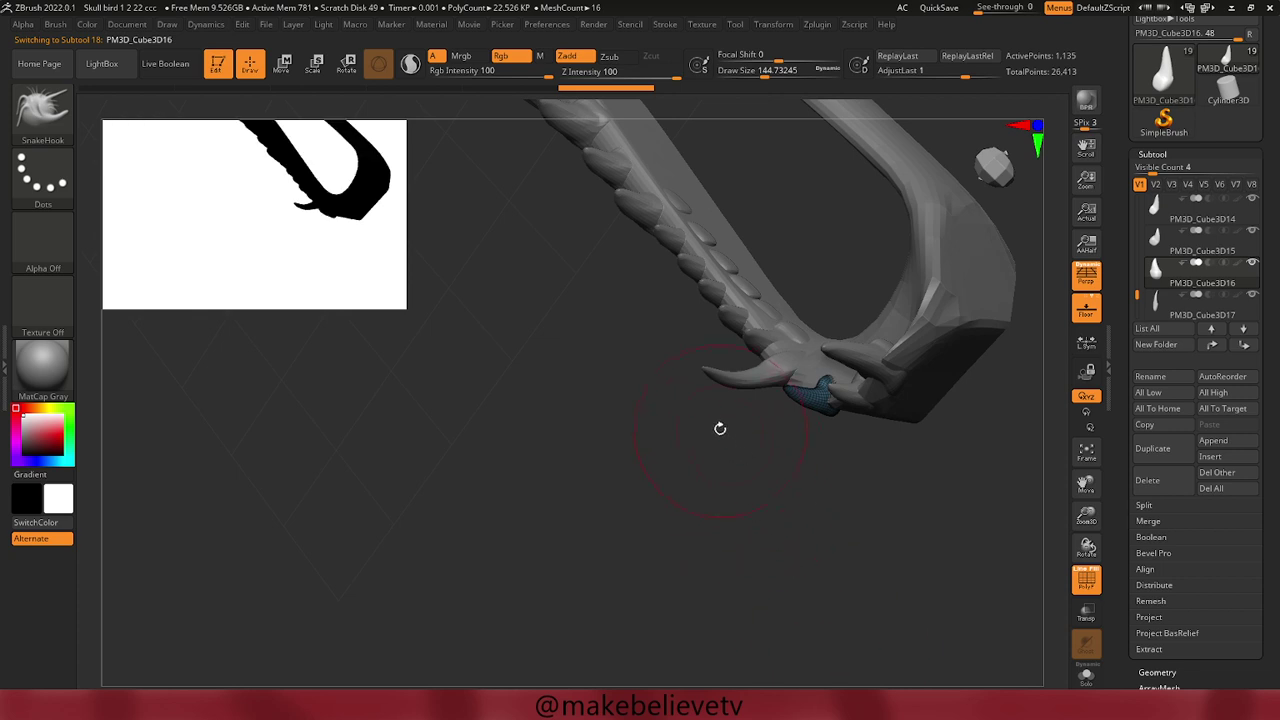
Step through the tooth subtools from PM3D_Cube3D13 back to PM3D_Cube3D7 along the jaw.
{"action": "left_click", "coordinate": [758, 325], "text": "alt"}
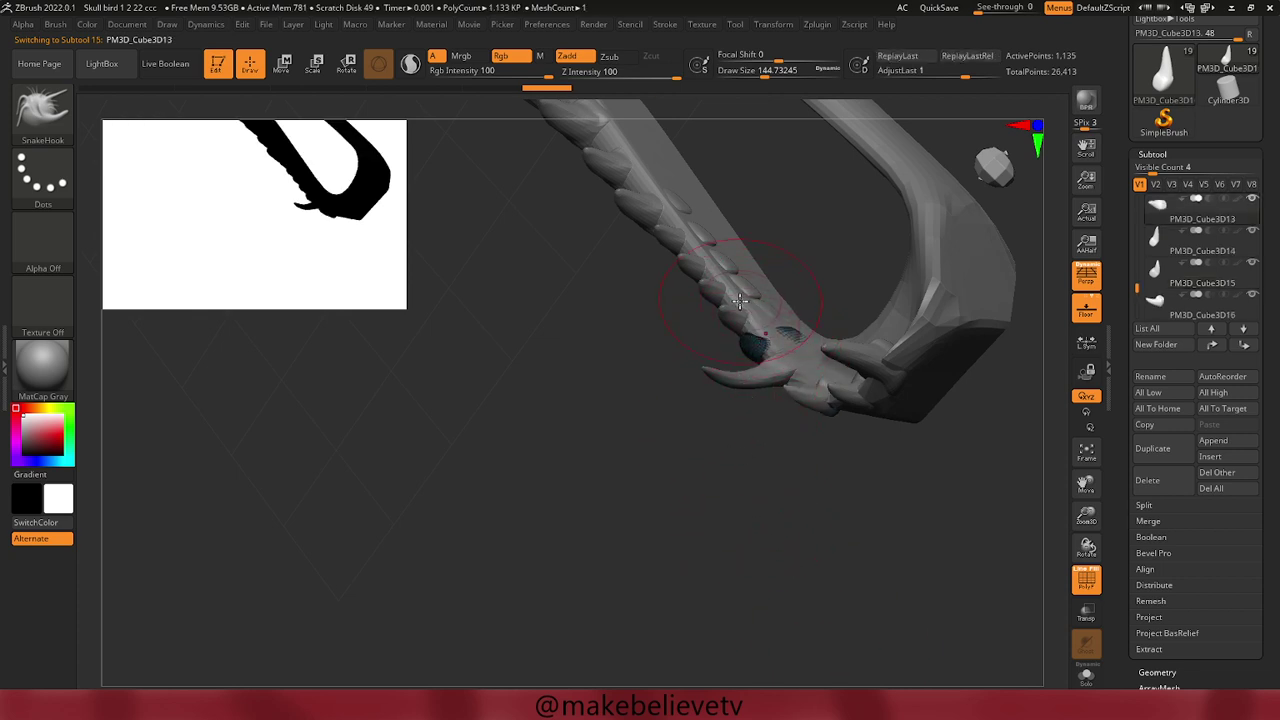
{"action": "left_click", "coordinate": [742, 313], "text": "alt"}
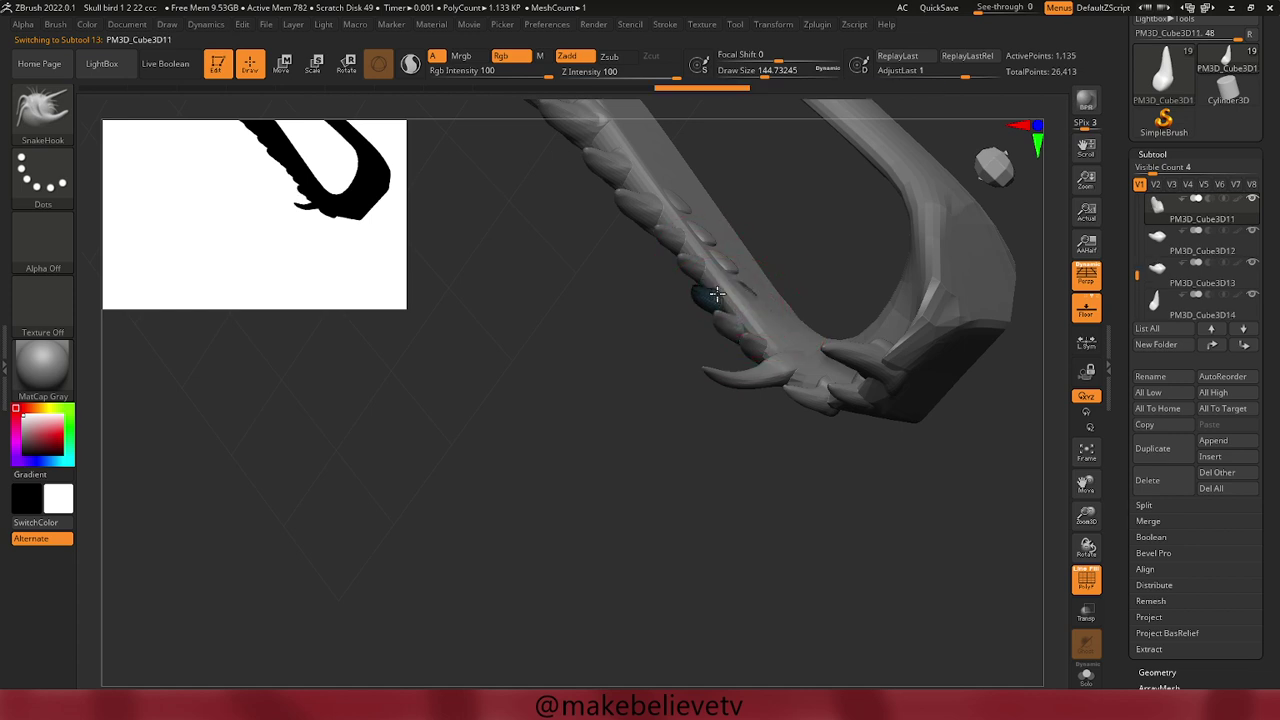
{"action": "left_click", "coordinate": [705, 258], "text": "alt"}
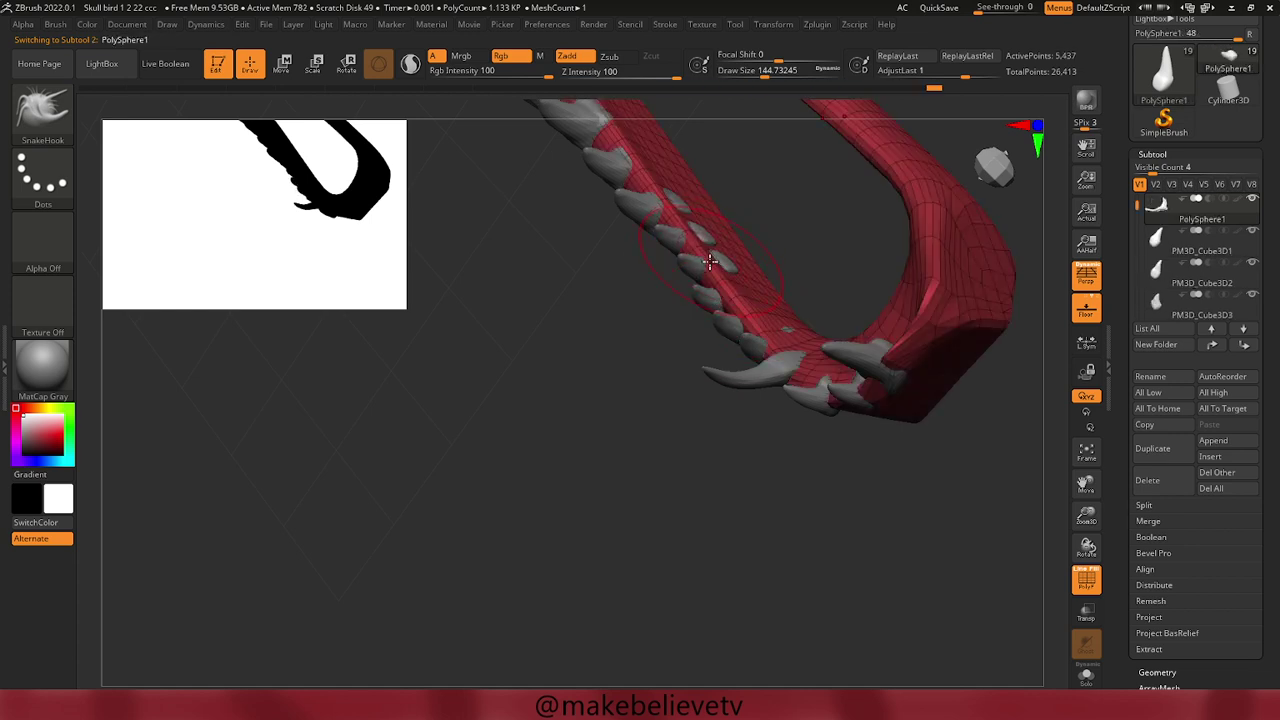
{"action": "left_click", "coordinate": [700, 268], "text": "alt"}
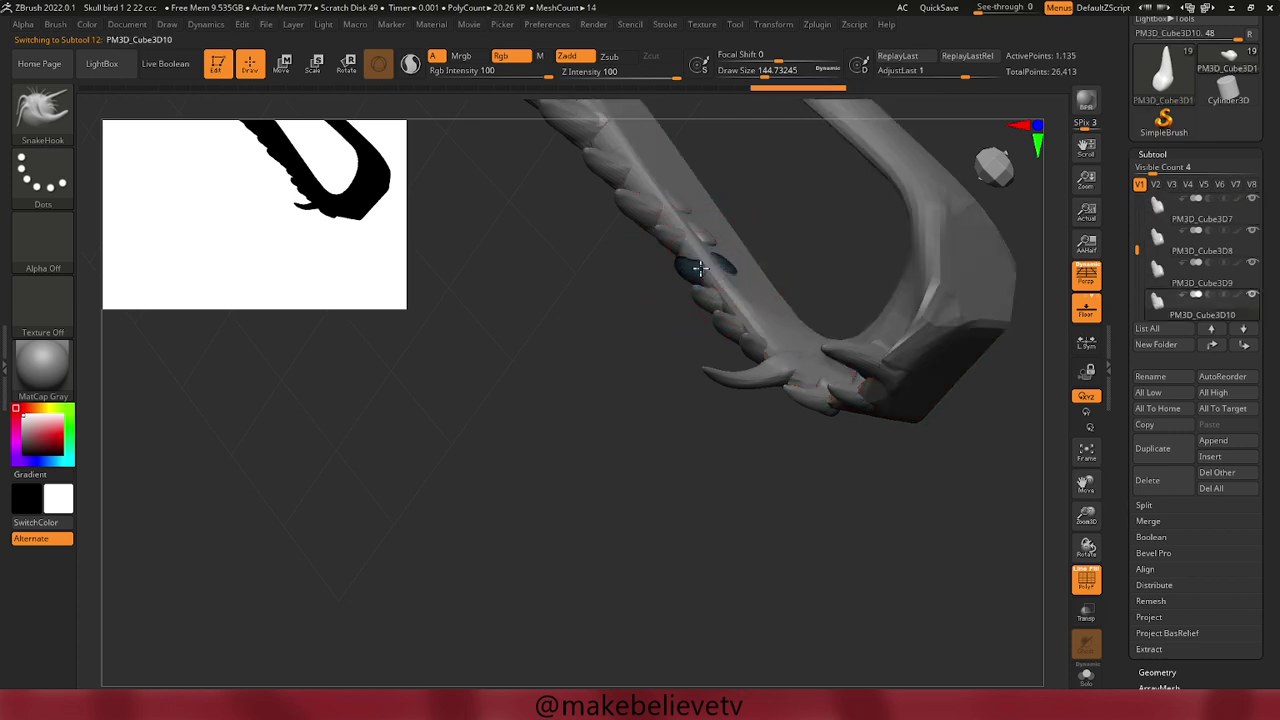
{"action": "left_click", "coordinate": [679, 231], "text": "alt"}
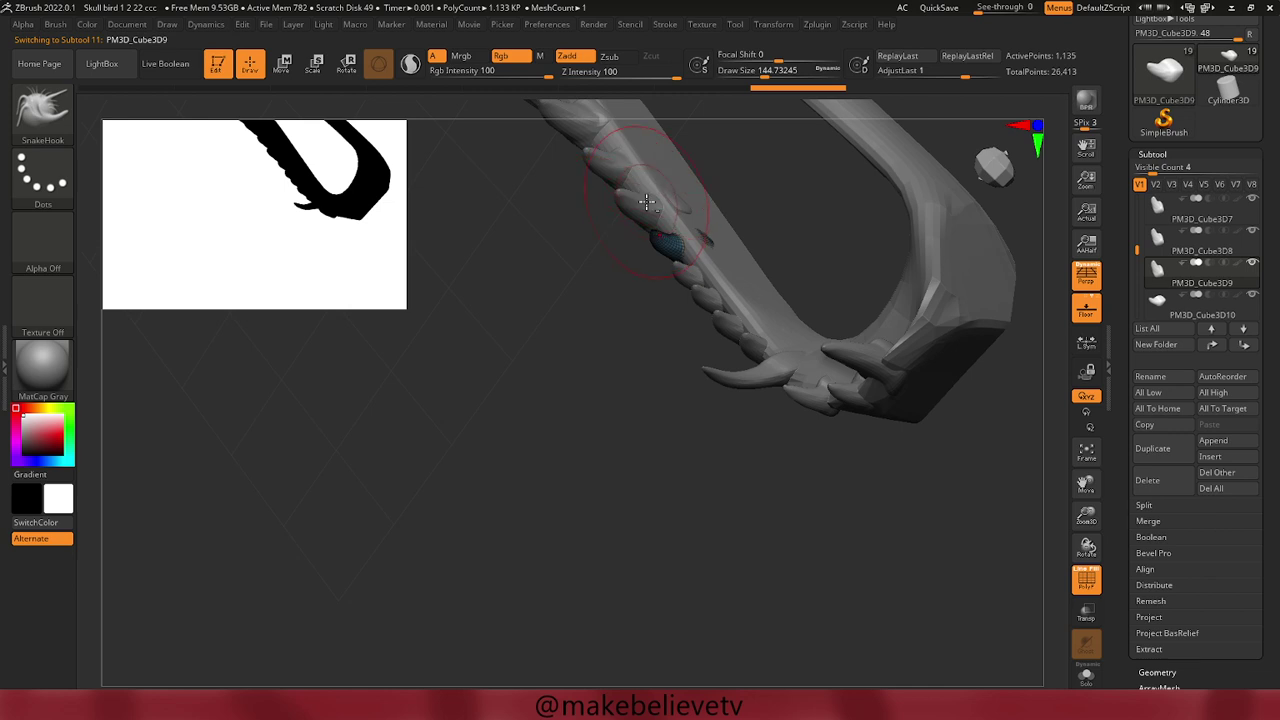
{"action": "left_click", "coordinate": [653, 203], "text": "alt"}
{"action": "left_click", "coordinate": [645, 210], "text": "alt"}
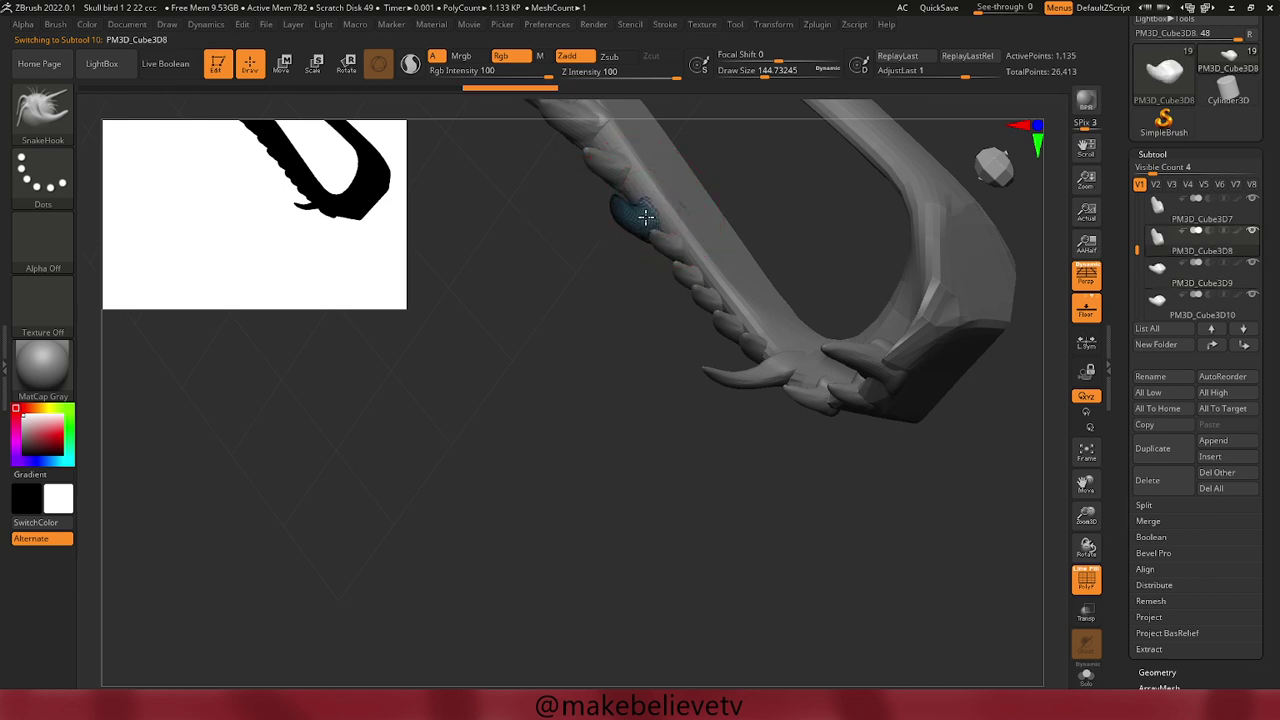
{"action": "left_click", "coordinate": [606, 165], "text": "alt"}
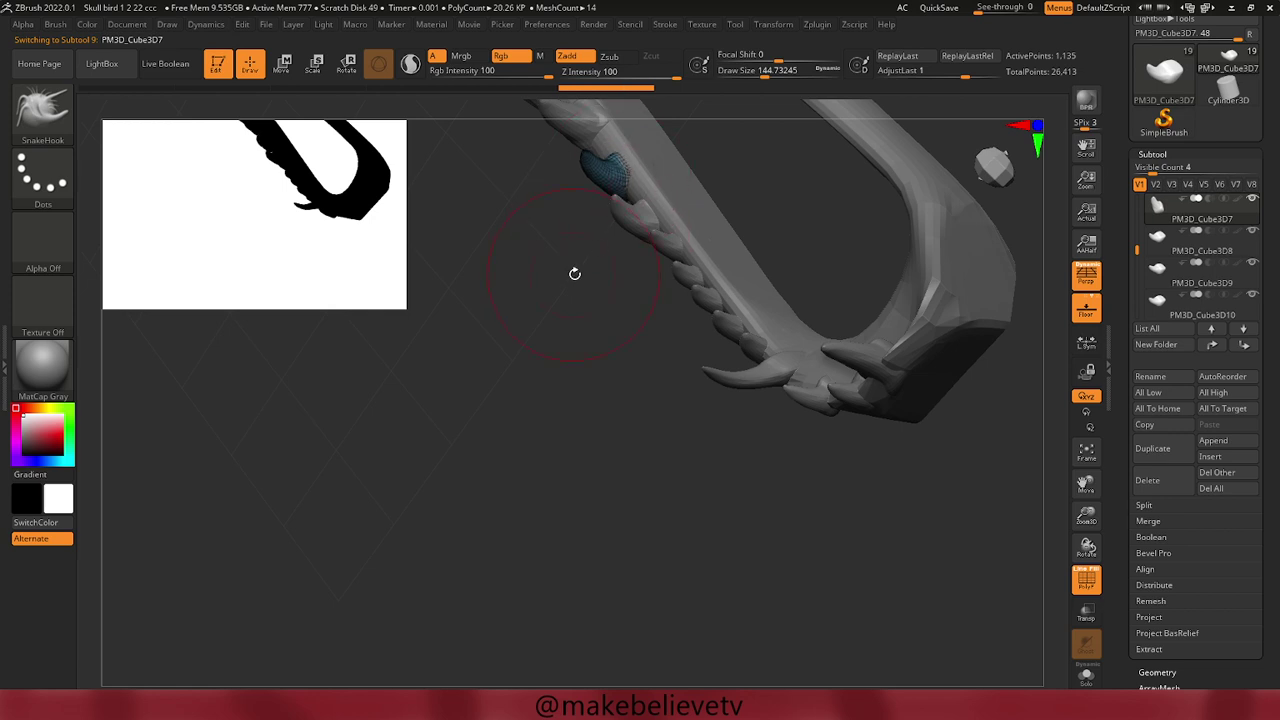
Zoom in and continue selecting teeth PM3D_Cube3D6 through PM3D_Cube3D3.
{"action": "mouse_move", "coordinate": [520, 303]}
{"action": "left_mouse_down"}
{"action": "mouse_move", "coordinate": [571, 466]}
{"action": "mouse_move", "coordinate": [600, 494]}
{"action": "mouse_move", "coordinate": [592, 458]}
{"action": "left_mouse_up"}
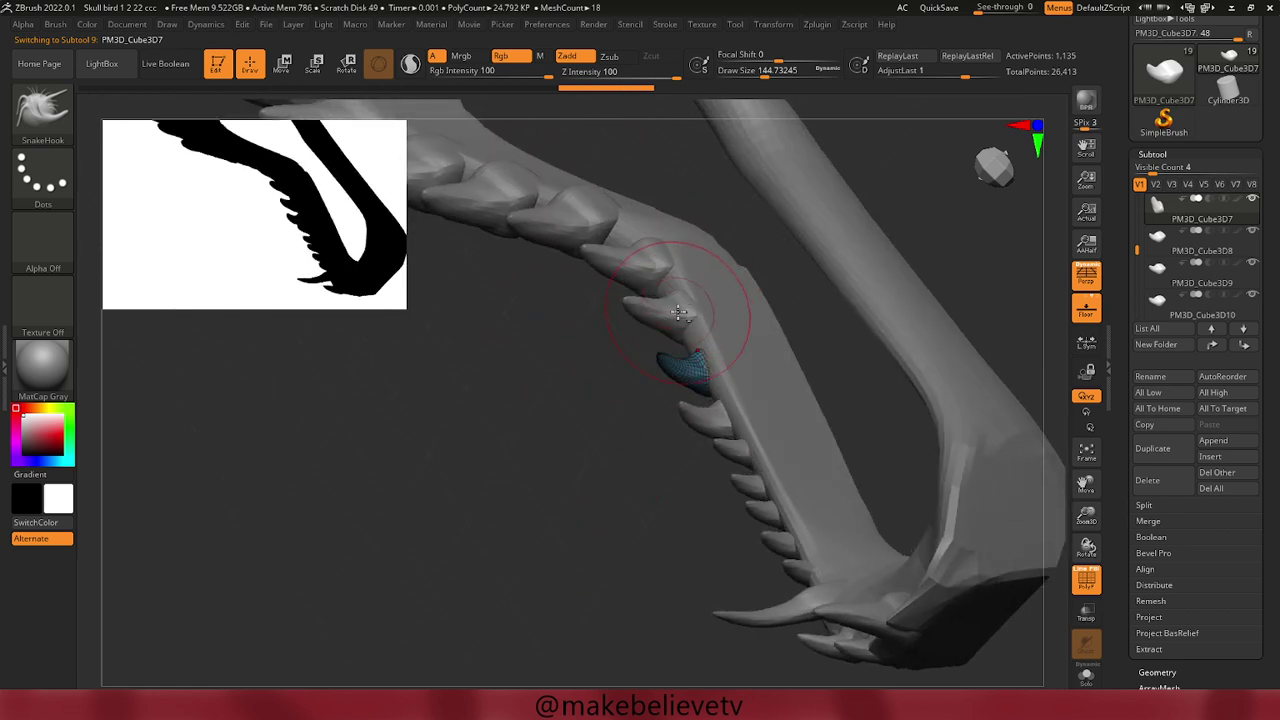
{"action": "left_click", "coordinate": [668, 314], "text": "alt"}
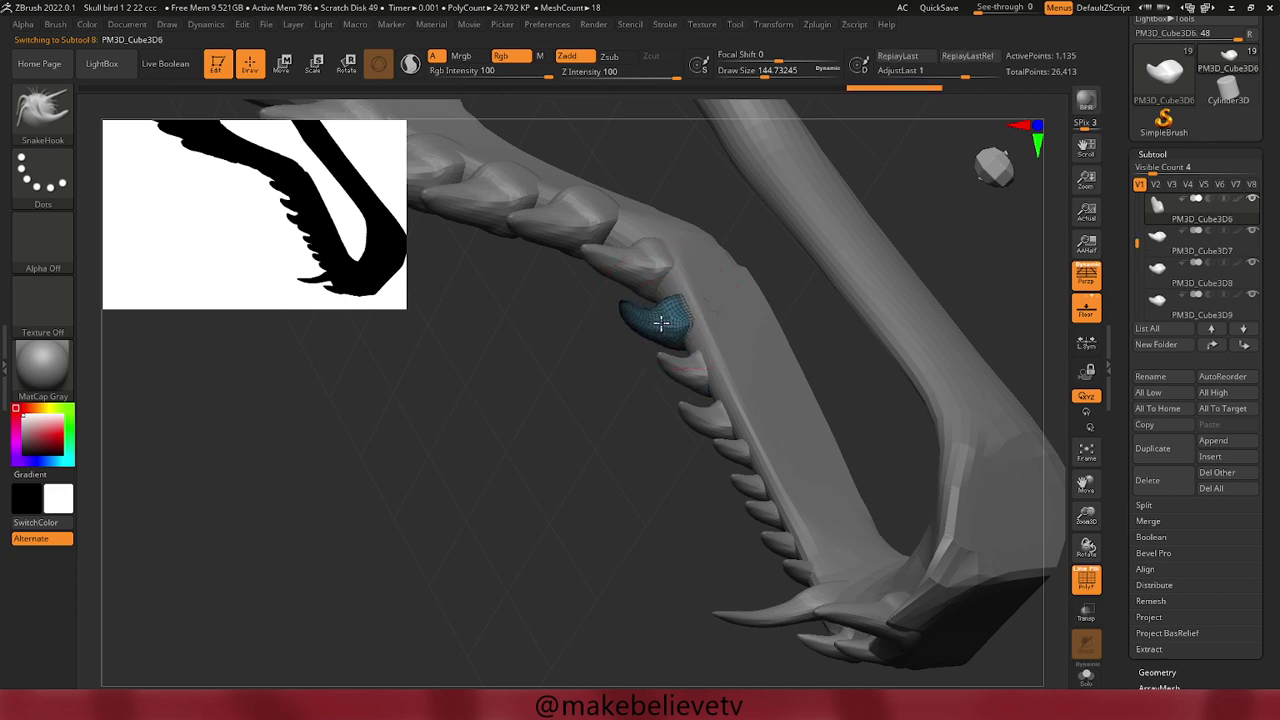
{"action": "left_click", "coordinate": [630, 266], "text": "alt"}
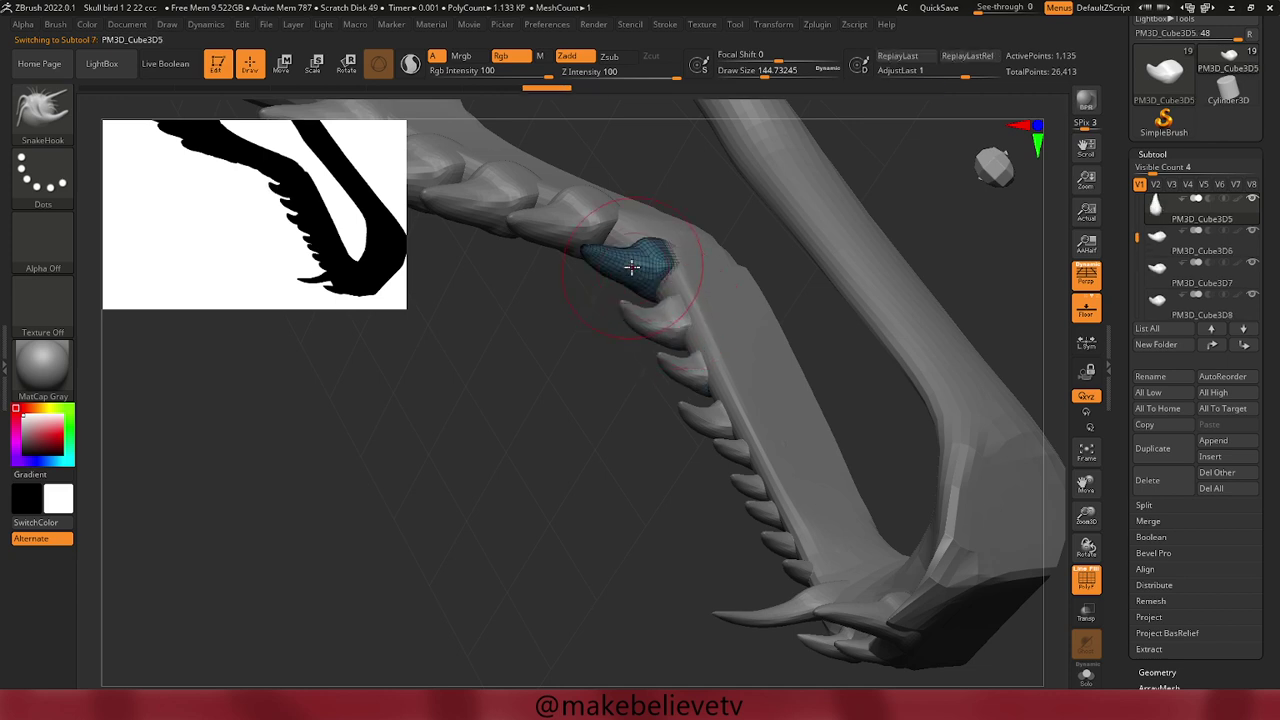
{"action": "left_click", "coordinate": [558, 210], "text": "alt"}
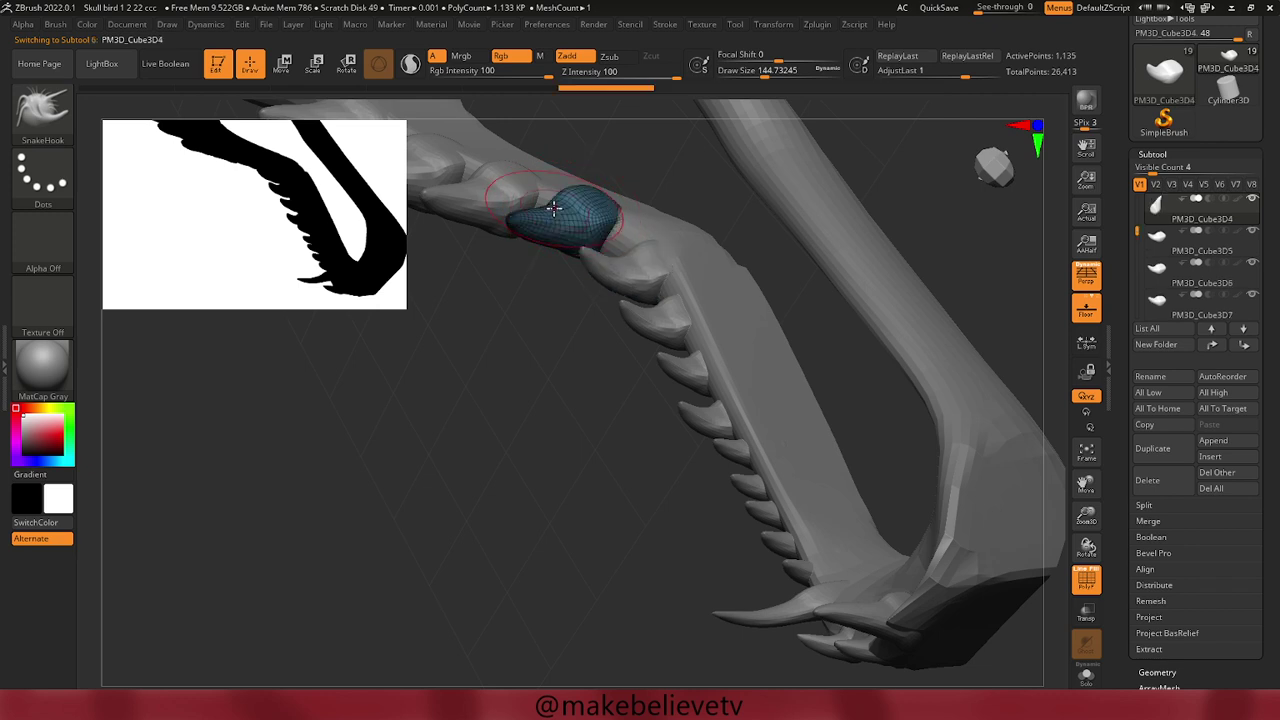
{"action": "left_click", "coordinate": [500, 197], "text": "alt"}
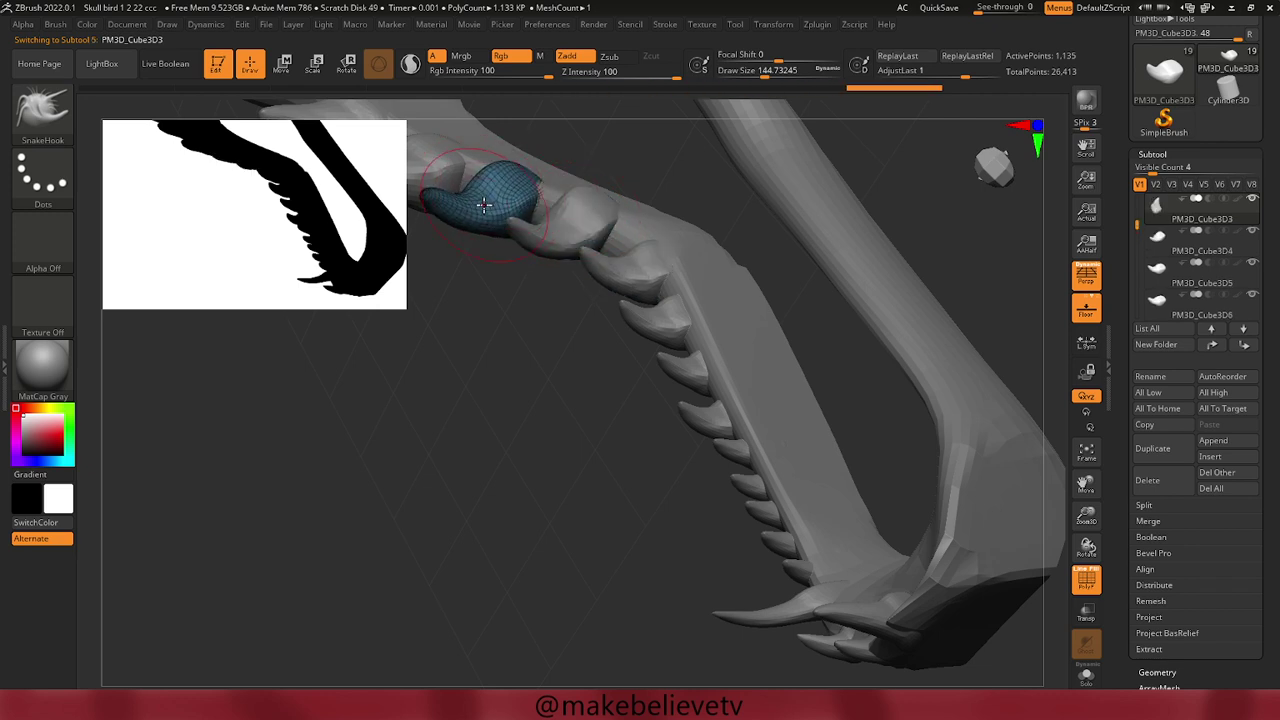
{"action": "mouse_move", "coordinate": [469, 323]}
{"action": "left_mouse_down"}
{"action": "mouse_move", "coordinate": [523, 449]}
{"action": "mouse_move", "coordinate": [466, 369]}
{"action": "mouse_move", "coordinate": [491, 451]}
{"action": "mouse_move", "coordinate": [629, 566]}
{"action": "left_mouse_up"}
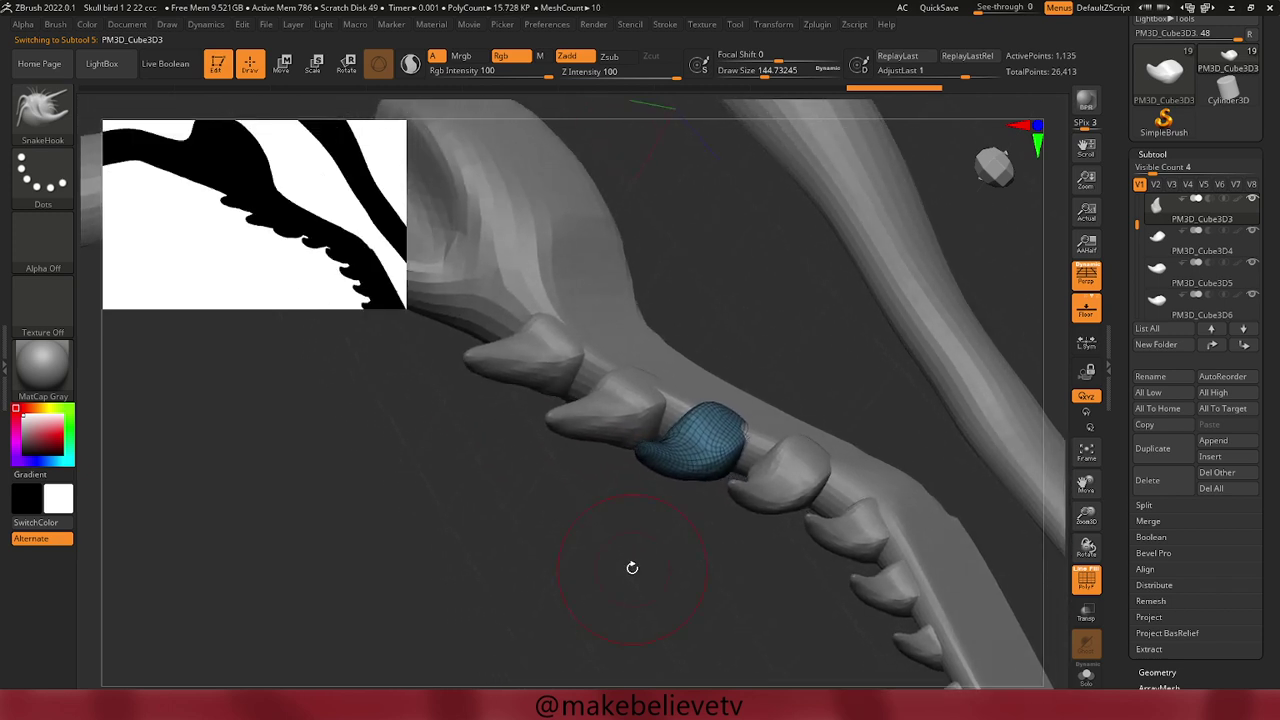
Drag the tips of PM3D_Cube3D2 and PM3D_Cube3D1 into sharp hooked points.
{"action": "left_click", "coordinate": [625, 398], "text": "alt"}
{"action": "mouse_move", "coordinate": [625, 398]}
{"action": "left_mouse_down"}
{"action": "mouse_move", "coordinate": [606, 426]}
{"action": "mouse_move", "coordinate": [586, 428]}
{"action": "left_mouse_up"}
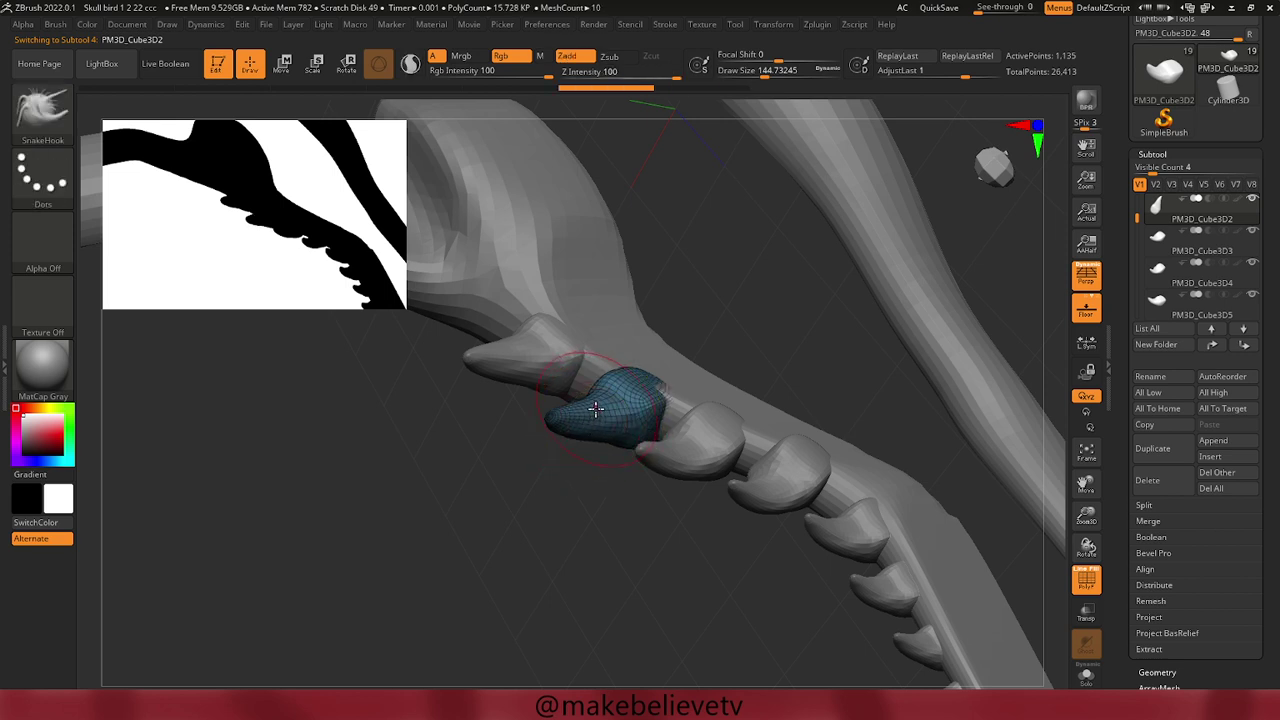
{"action": "left_click", "coordinate": [518, 340], "text": "alt"}
{"action": "left_click_drag", "start_coordinate": [518, 340], "coordinate": [511, 357]}
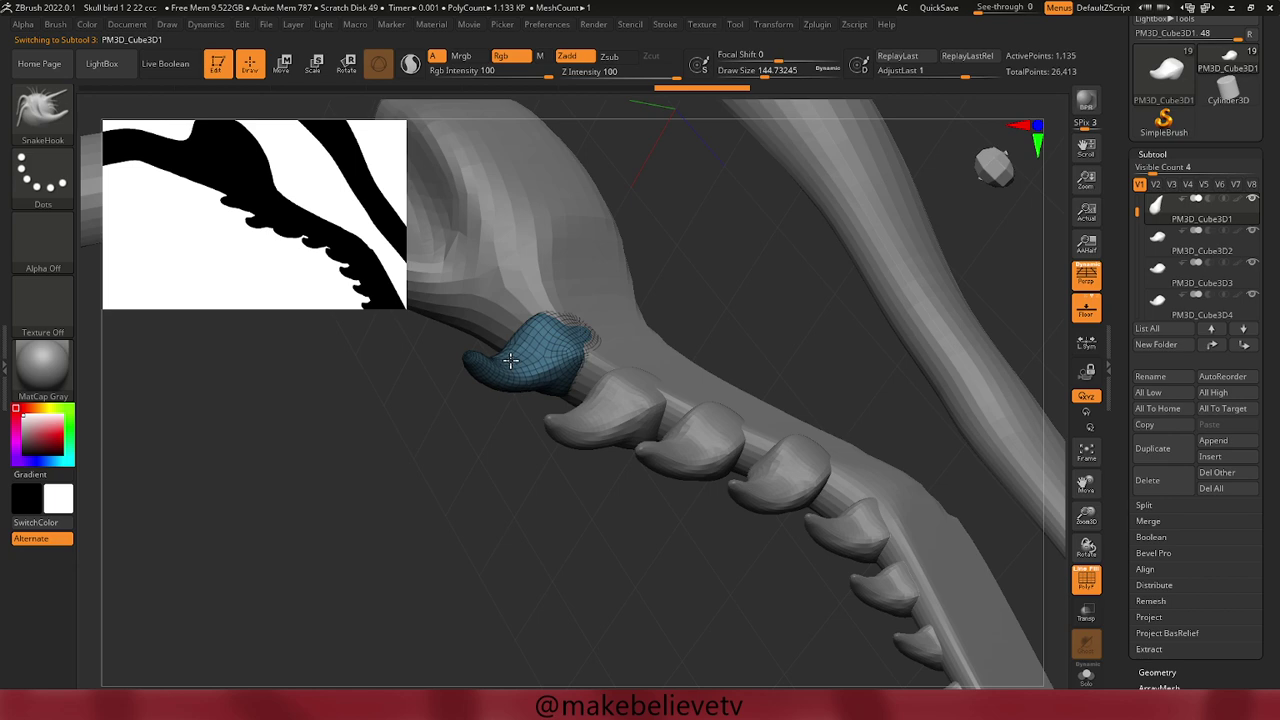
Zoom out to view the whole jaw, then zoom onto its front end and select fang PM3D_Cube3D17.
{"action": "mouse_move", "coordinate": [449, 480]}
{"action": "left_mouse_down"}
{"action": "mouse_move", "coordinate": [474, 380]}
{"action": "mouse_move", "coordinate": [461, 288]}
{"action": "mouse_move", "coordinate": [657, 528]}
{"action": "left_mouse_up"}
{"action": "mouse_move", "coordinate": [786, 614]}
{"action": "left_mouse_down"}
{"action": "mouse_move", "coordinate": [757, 534]}
{"action": "mouse_move", "coordinate": [652, 389]}
{"action": "mouse_move", "coordinate": [723, 380]}
{"action": "mouse_move", "coordinate": [820, 543]}
{"action": "mouse_move", "coordinate": [857, 480]}
{"action": "mouse_move", "coordinate": [885, 550]}
{"action": "mouse_move", "coordinate": [891, 491]}
{"action": "mouse_move", "coordinate": [840, 449]}
{"action": "mouse_move", "coordinate": [934, 543]}
{"action": "left_mouse_up"}
{"action": "mouse_move", "coordinate": [731, 250]}
{"action": "left_mouse_down"}
{"action": "mouse_move", "coordinate": [531, 457]}
{"action": "mouse_move", "coordinate": [592, 487]}
{"action": "left_mouse_up"}
{"action": "left_click", "coordinate": [688, 477], "text": "alt"}
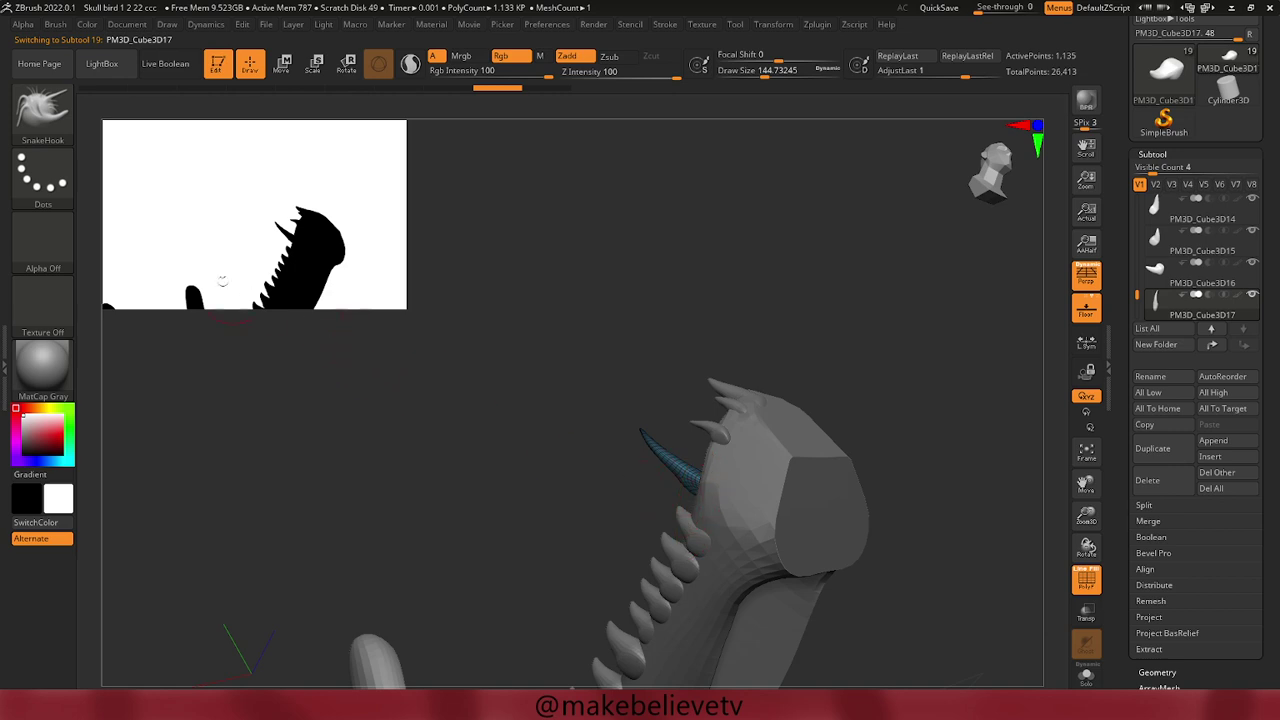
Switch to the Move brush and set its Draw Size to about 62.
{"action": "left_click", "coordinate": [42, 112]}
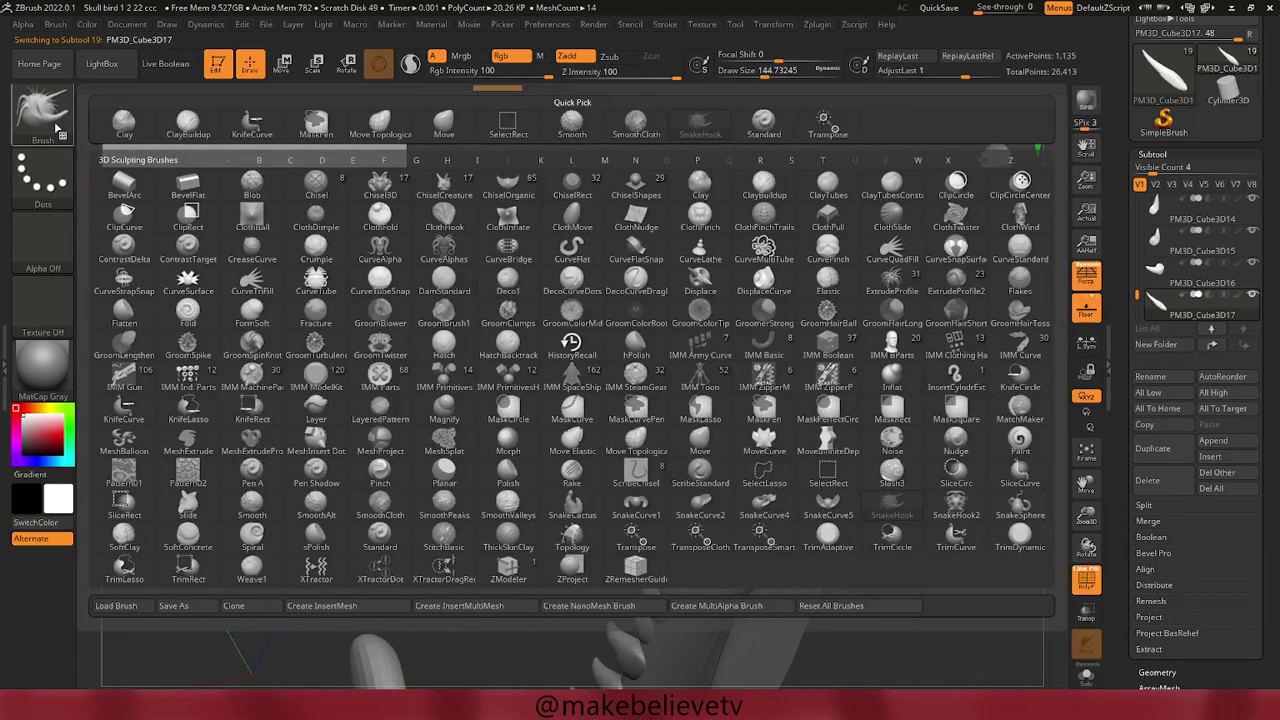
{"action": "key", "text": "m"}
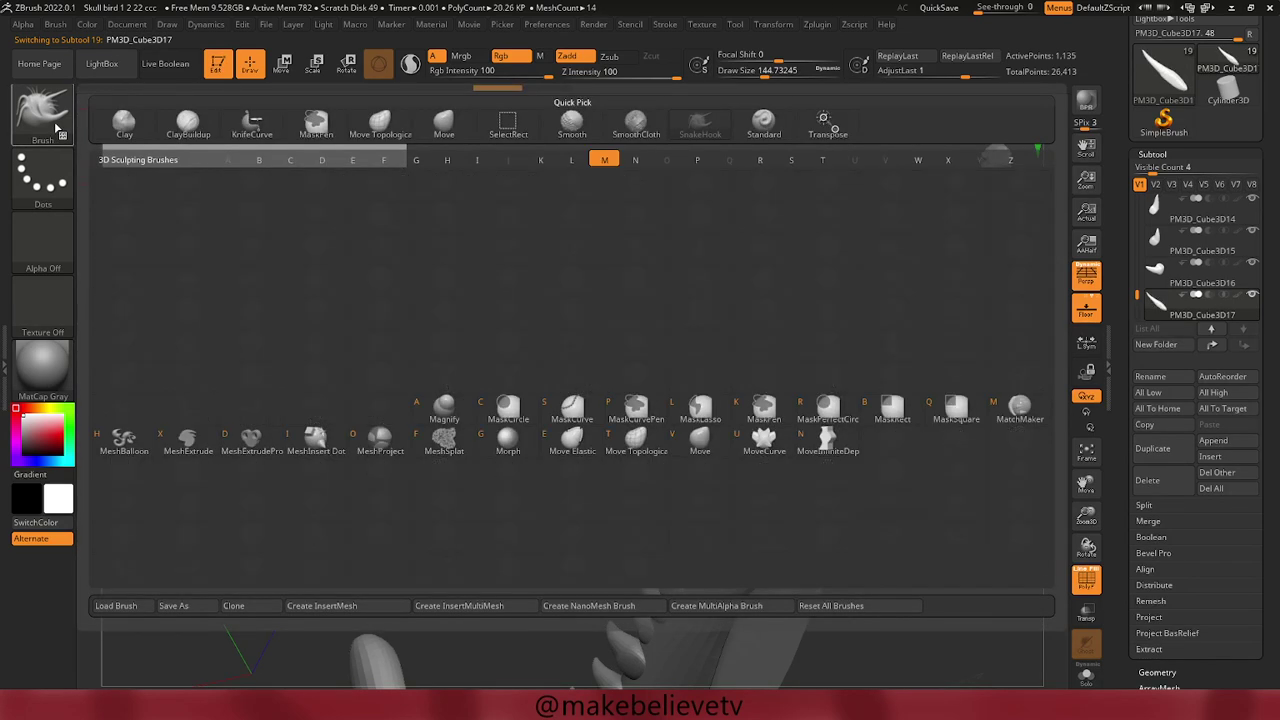
{"action": "key", "text": "v"}
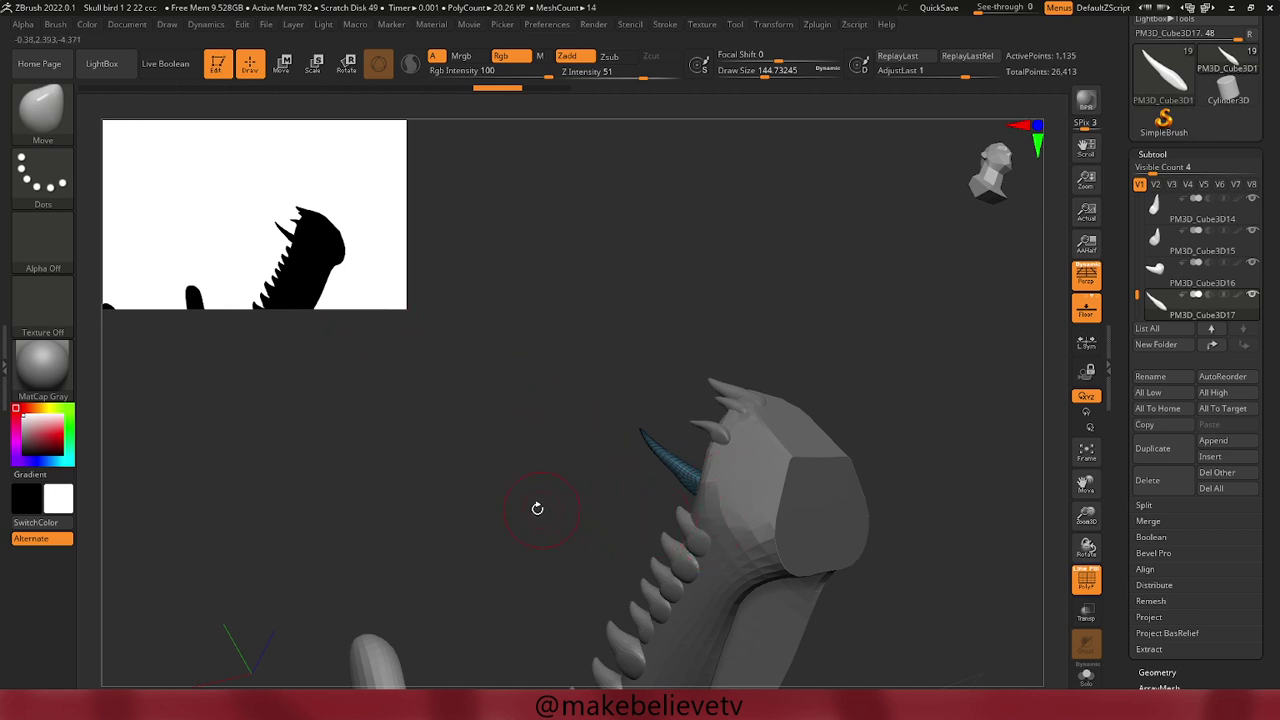
{"action": "key", "text": "space"}
{"action": "left_click_drag", "start_coordinate": [575, 484], "coordinate": [522, 487]}
{"action": "key", "text": "space"}
{"action": "mouse_move", "coordinate": [690, 487]}
{"action": "left_mouse_down"}
{"action": "mouse_move", "coordinate": [730, 486]}
{"action": "mouse_move", "coordinate": [686, 508]}
{"action": "mouse_move", "coordinate": [702, 455]}
{"action": "left_mouse_up"}
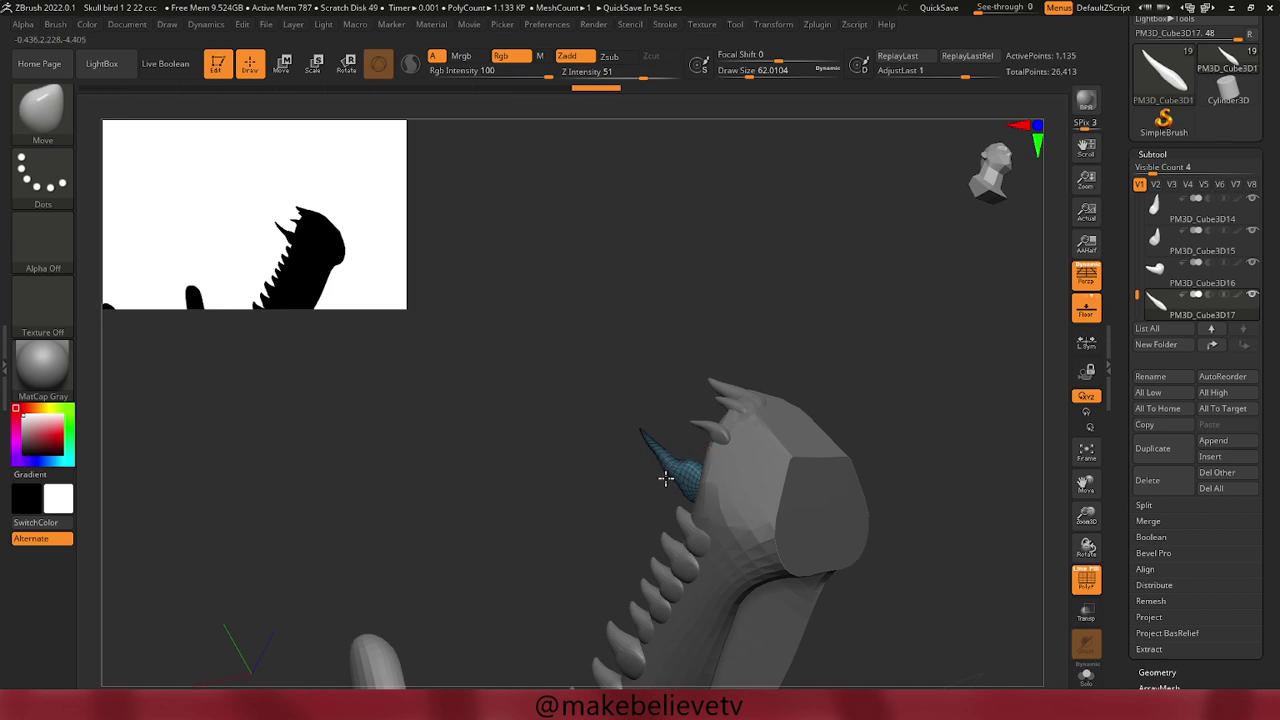
Nudge the front fang's tip to a slightly new angle and rotate around to check it.
{"action": "left_click_drag", "start_coordinate": [667, 474], "coordinate": [664, 473]}
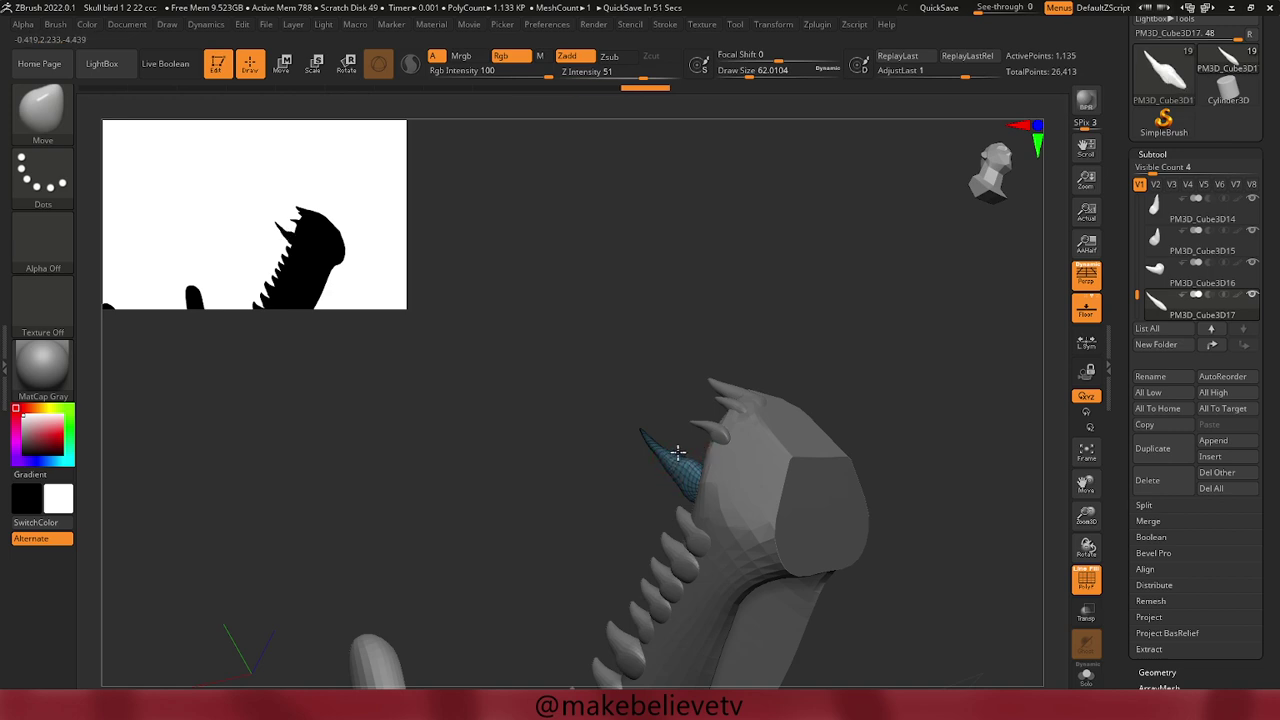
{"action": "mouse_move", "coordinate": [527, 544]}
{"action": "left_mouse_down"}
{"action": "mouse_move", "coordinate": [606, 478]}
{"action": "mouse_move", "coordinate": [698, 505]}
{"action": "left_mouse_up"}
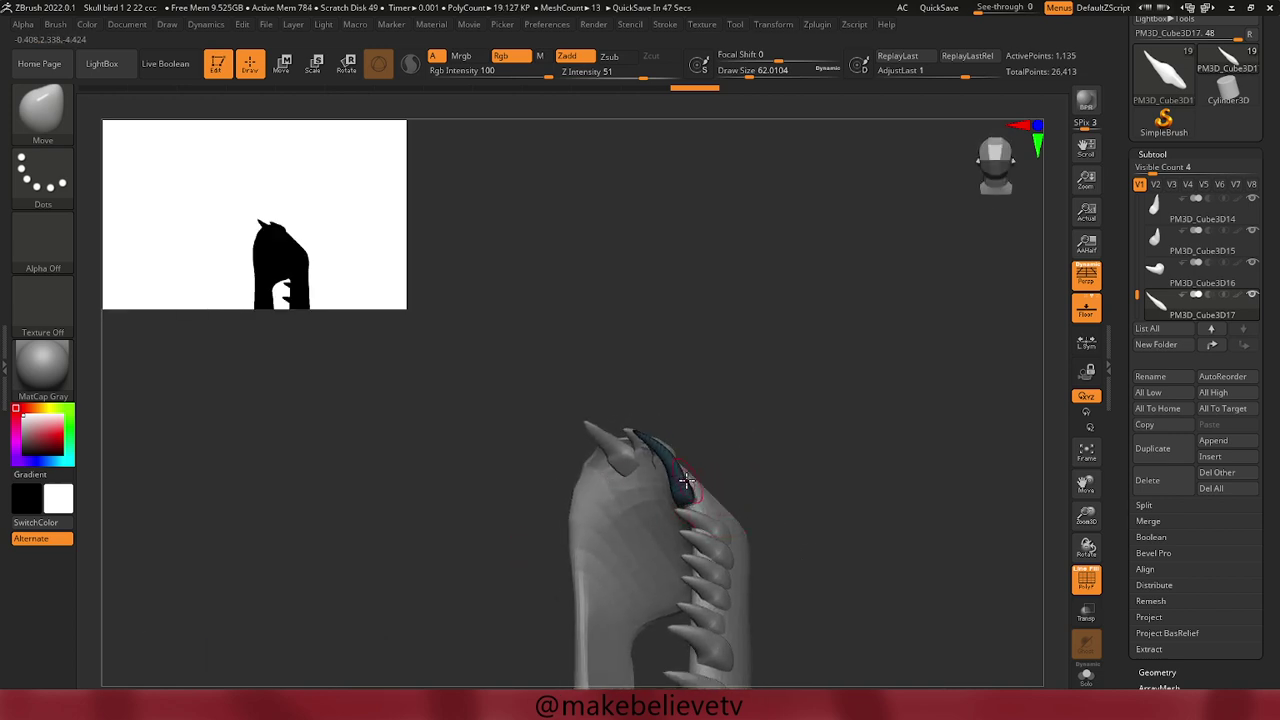
{"action": "mouse_move", "coordinate": [701, 476]}
{"action": "left_mouse_down"}
{"action": "mouse_move", "coordinate": [734, 431]}
{"action": "mouse_move", "coordinate": [689, 484]}
{"action": "mouse_move", "coordinate": [691, 502]}
{"action": "left_mouse_up"}
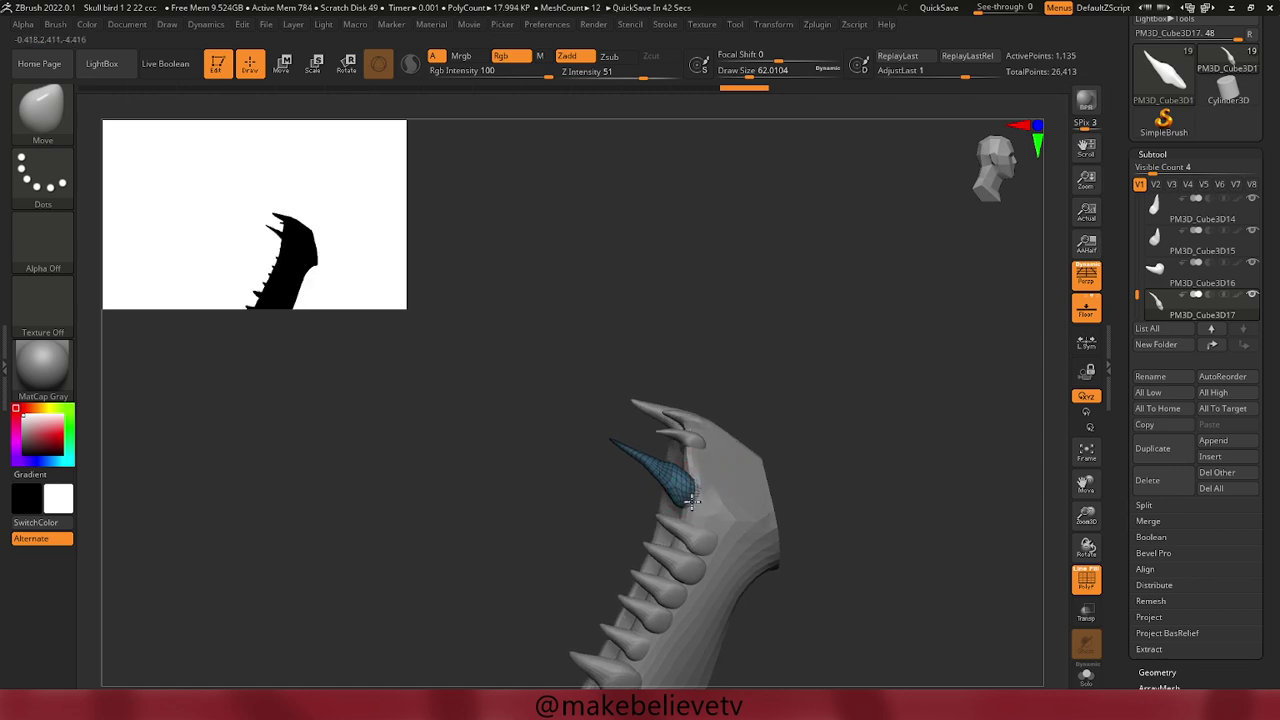
{"action": "mouse_move", "coordinate": [786, 371]}
{"action": "left_mouse_down"}
{"action": "mouse_move", "coordinate": [782, 408]}
{"action": "mouse_move", "coordinate": [752, 305]}
{"action": "left_mouse_up"}
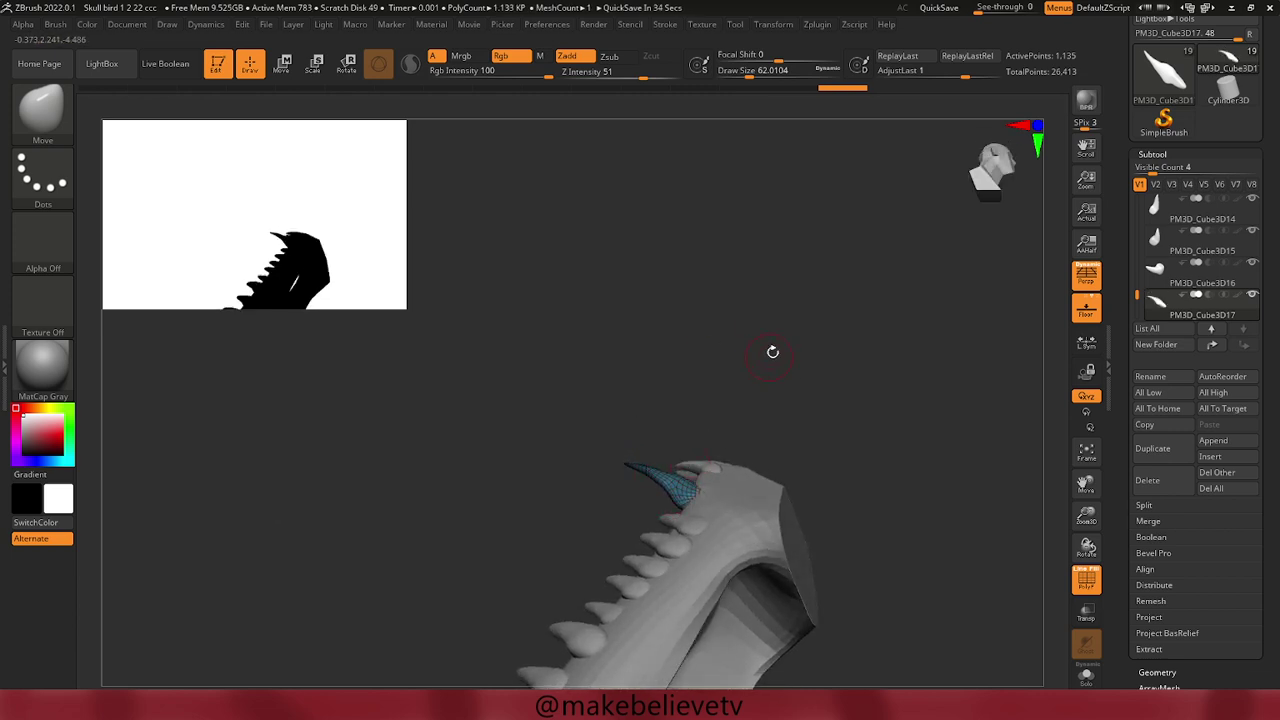
Orbit toward the jaw's front, select side tooth PM3D_Cube3D1 and open the brush library.
{"action": "mouse_move", "coordinate": [771, 351]}
{"action": "left_mouse_down"}
{"action": "mouse_move", "coordinate": [834, 309]}
{"action": "mouse_move", "coordinate": [876, 257]}
{"action": "mouse_move", "coordinate": [871, 140]}
{"action": "mouse_move", "coordinate": [629, 320]}
{"action": "mouse_move", "coordinate": [597, 400]}
{"action": "mouse_move", "coordinate": [616, 319]}
{"action": "mouse_move", "coordinate": [605, 294]}
{"action": "left_mouse_up"}
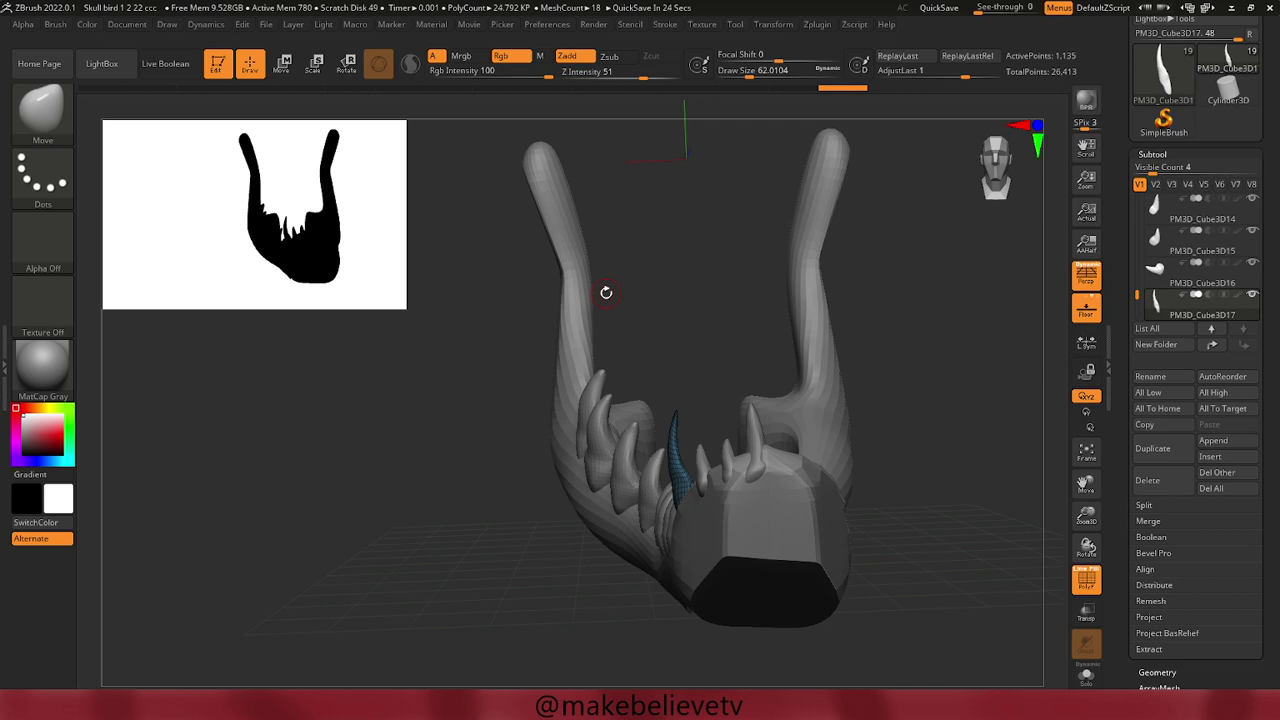
{"action": "left_click", "coordinate": [595, 377], "text": "alt"}
{"action": "left_click", "coordinate": [45, 117]}
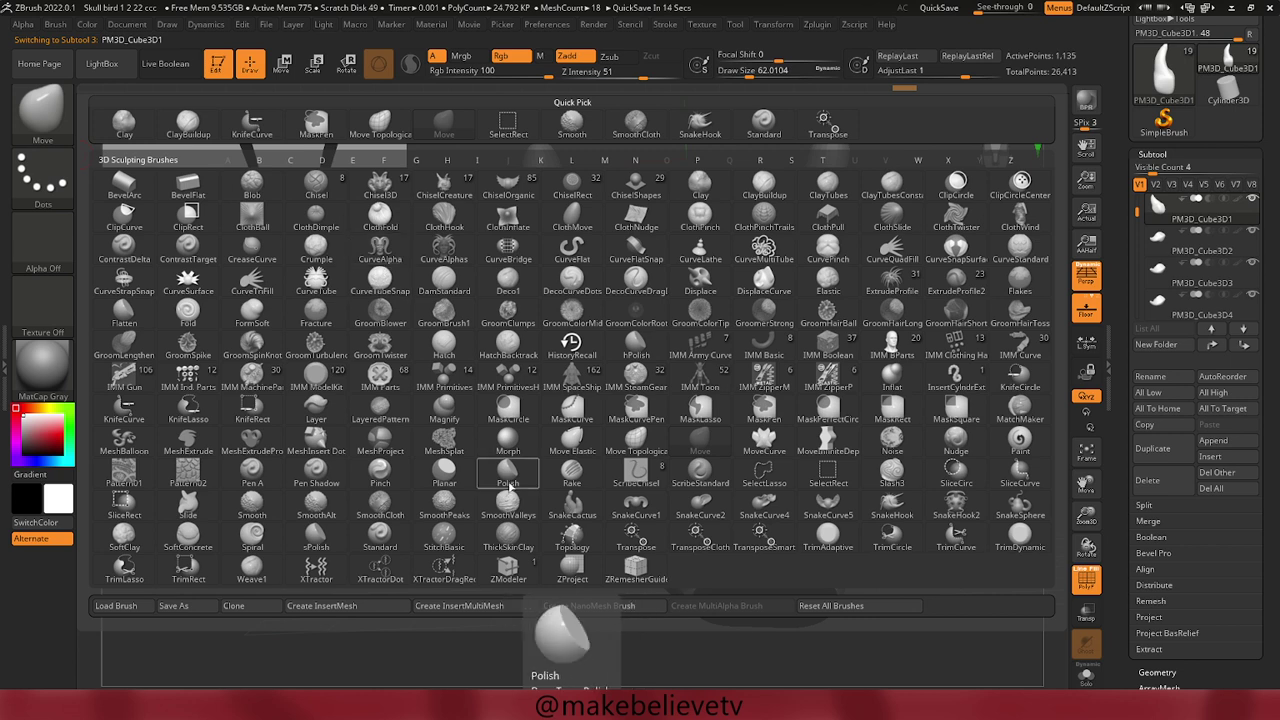
Assign Polish as the smoothing brush, dismissing the smoothing and SculptrisPro notes.
{"action": "key", "text": "s"}
{"action": "left_click", "coordinate": [509, 490]}
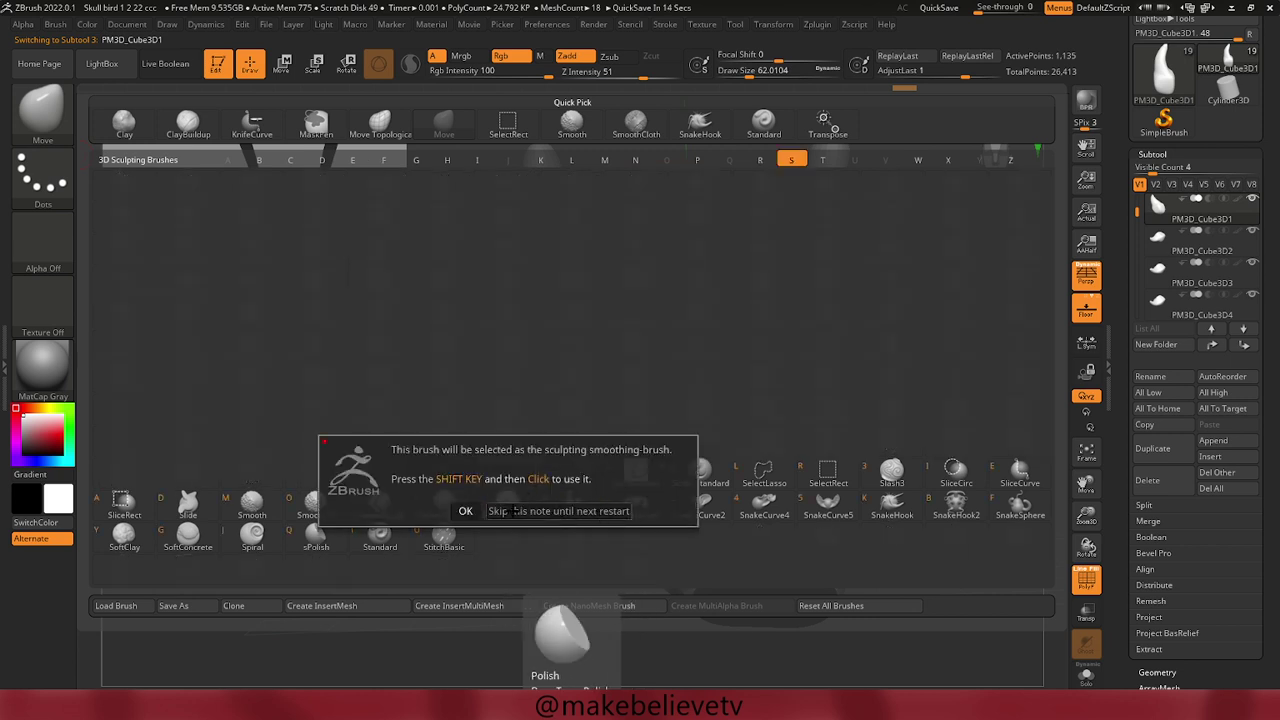
{"action": "left_click", "coordinate": [465, 510]}
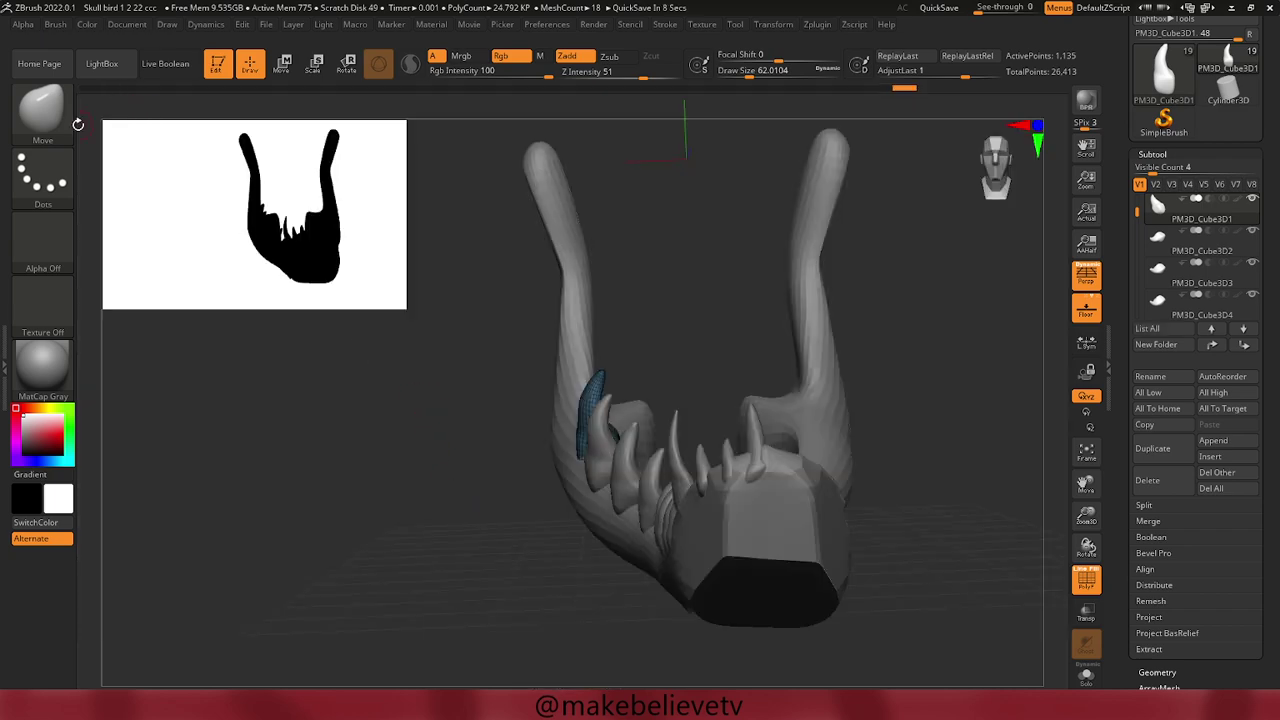
{"action": "left_click", "coordinate": [55, 122]}
{"action": "key", "text": "s"}
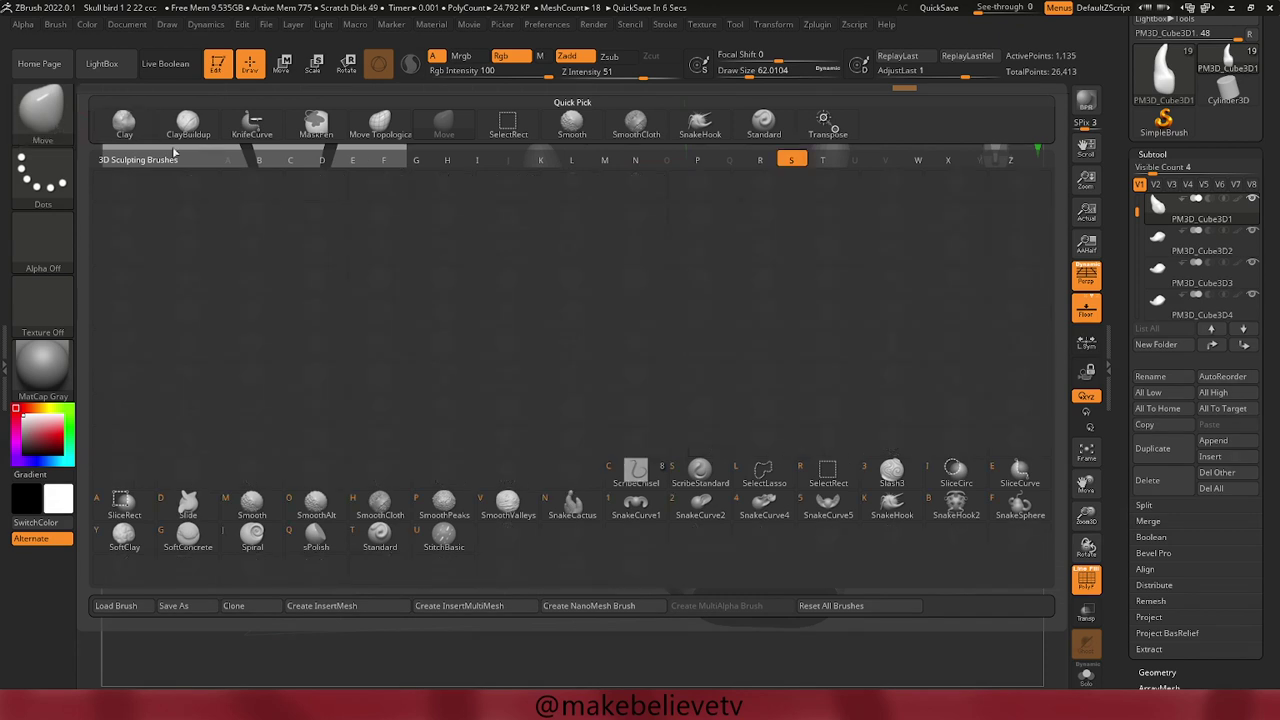
{"action": "left_click", "coordinate": [538, 484]}
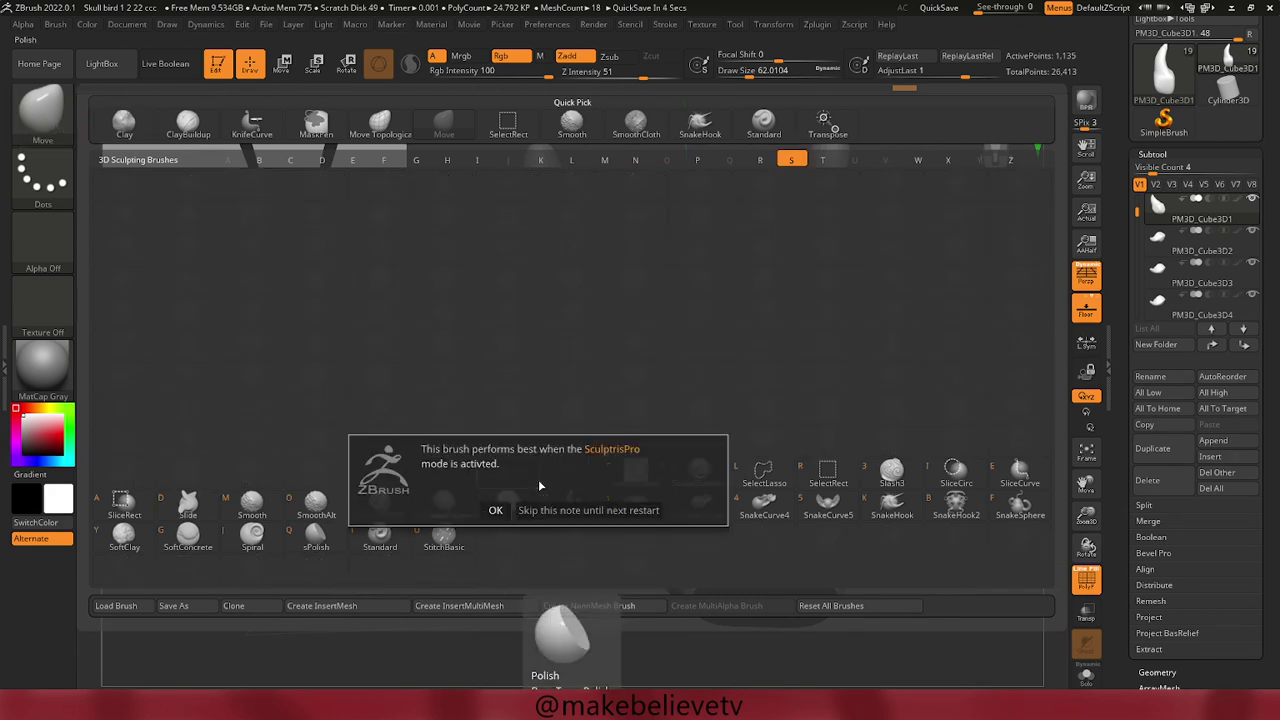
{"action": "left_click", "coordinate": [495, 510]}
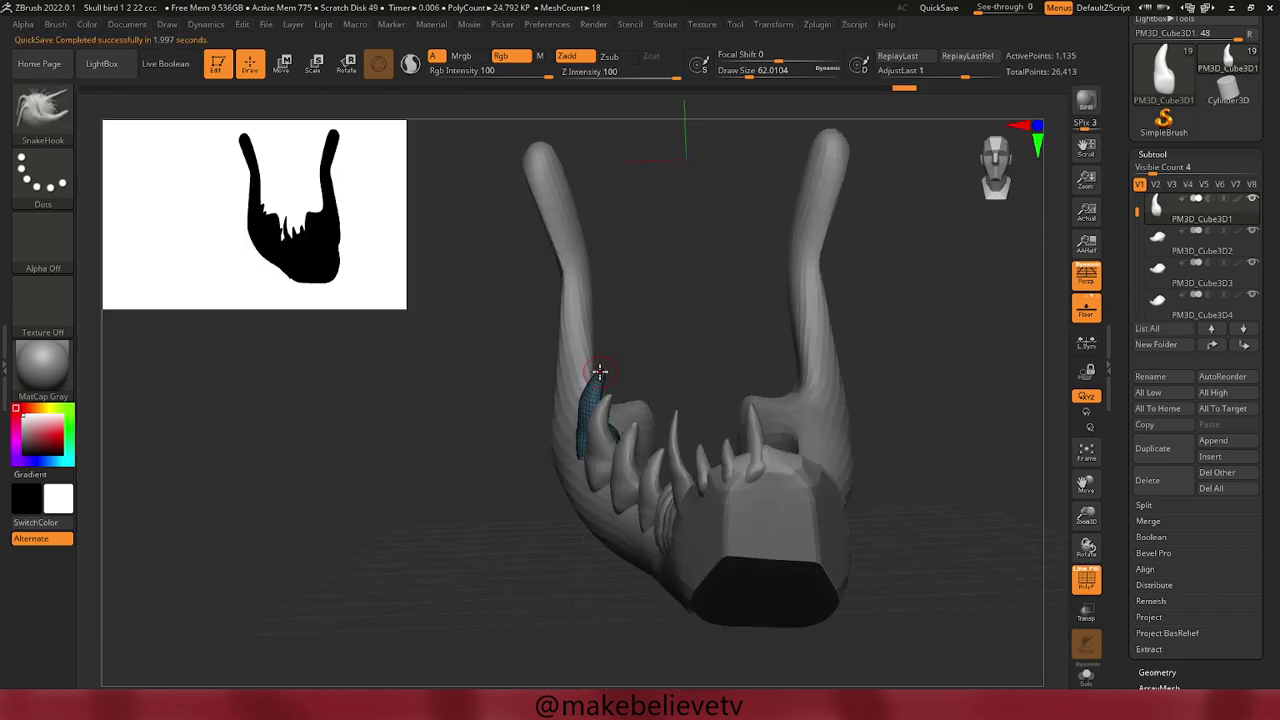
Pull side tooth PM3D_Cube3D1 up into a taller spike, then orbit to a close side-on view.
{"action": "left_click_drag", "start_coordinate": [600, 378], "coordinate": [614, 323]}
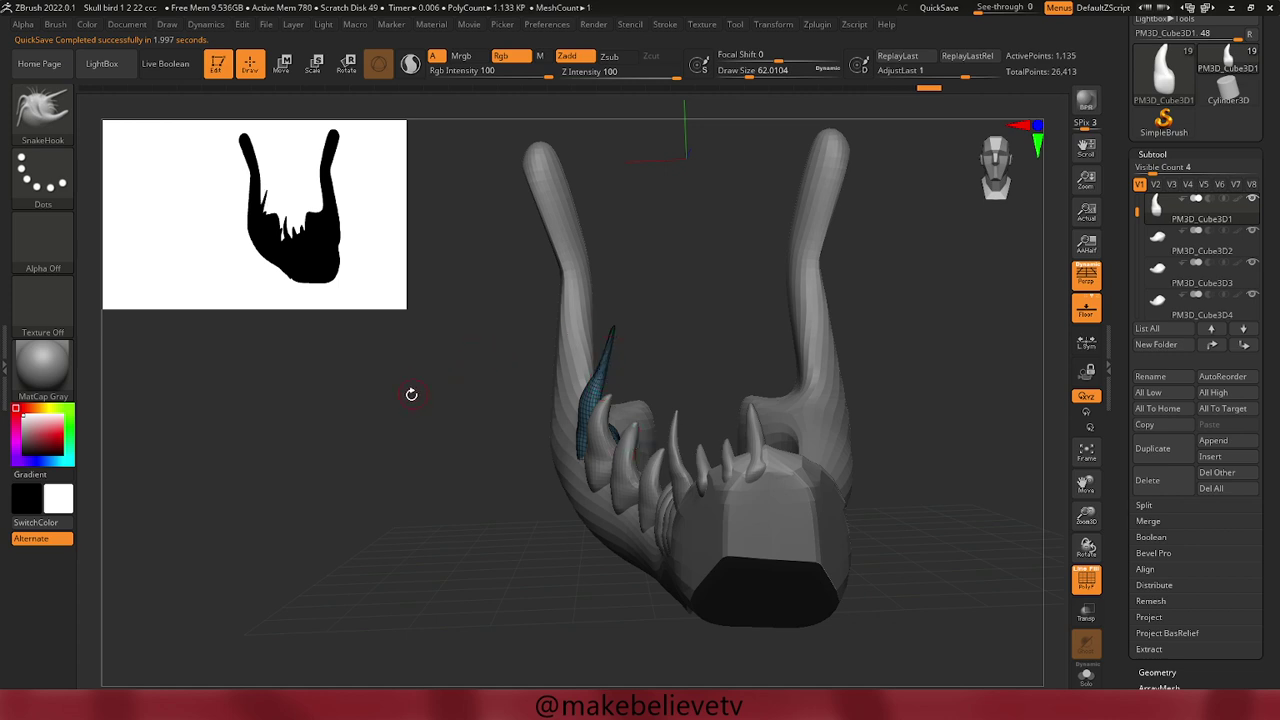
{"action": "left_click_drag", "start_coordinate": [411, 394], "coordinate": [426, 420]}
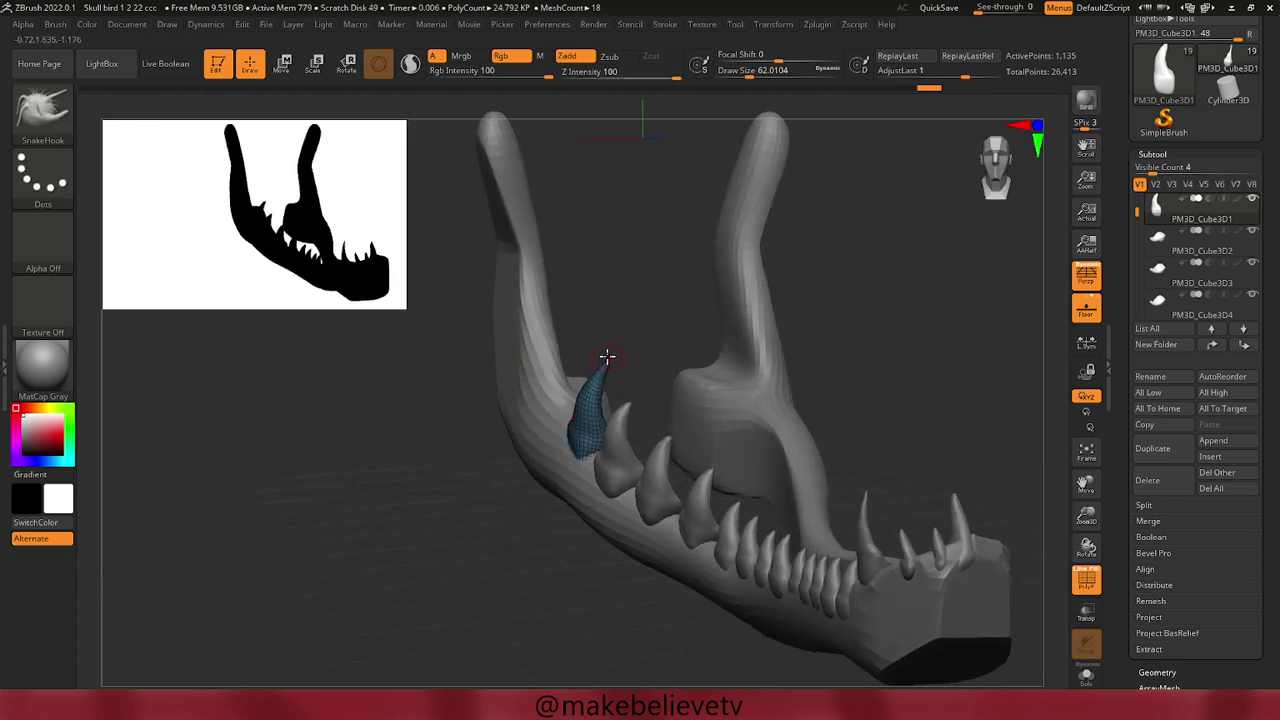
{"action": "mouse_move", "coordinate": [508, 500]}
{"action": "left_mouse_down"}
{"action": "mouse_move", "coordinate": [501, 529]}
{"action": "mouse_move", "coordinate": [511, 514]}
{"action": "left_mouse_up"}
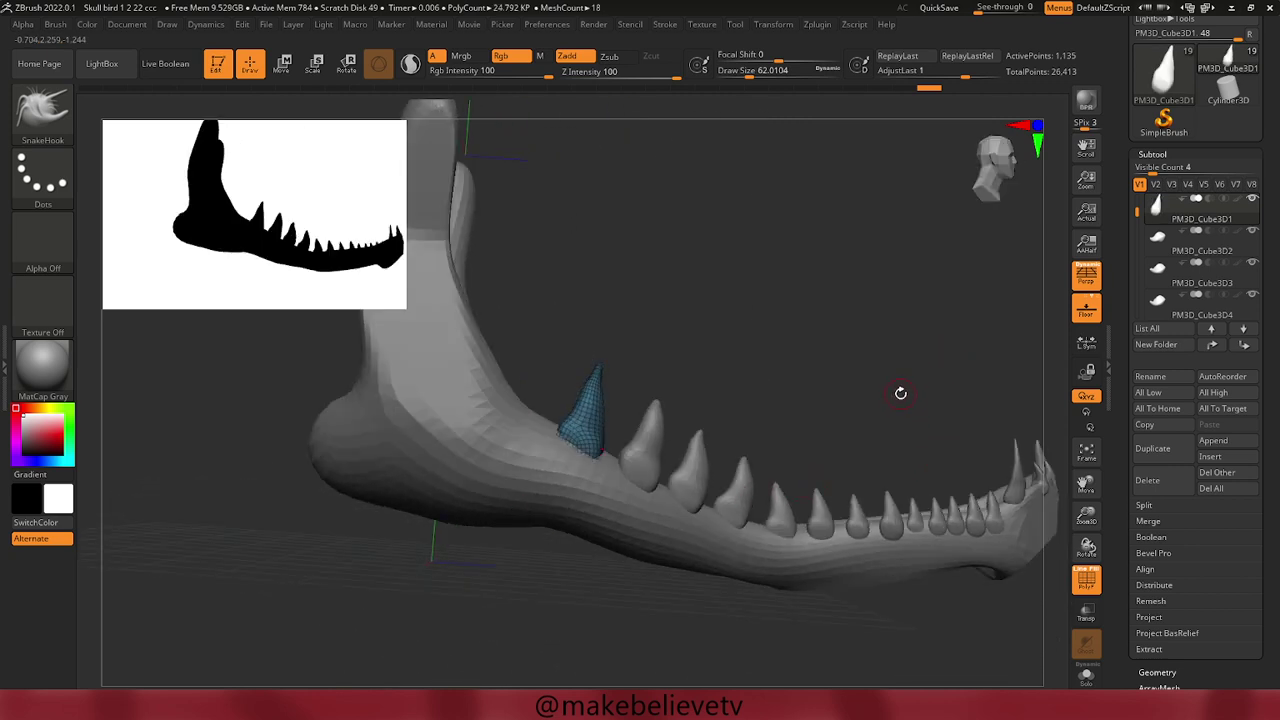
{"action": "left_click_drag", "start_coordinate": [896, 413], "coordinate": [726, 484]}
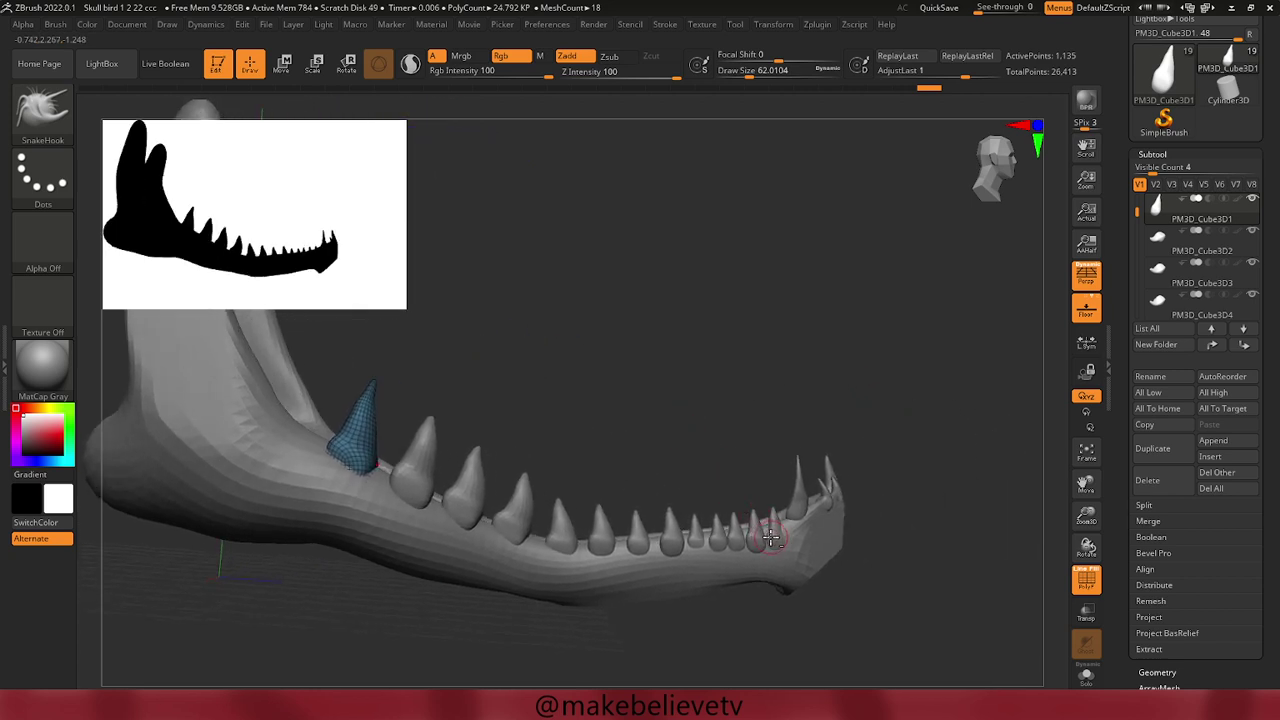
Rotate, nudge in depth and slightly raise the small tooth near the jaw tip with the Move gizmo.
{"action": "left_click", "coordinate": [726, 536], "text": "alt"}
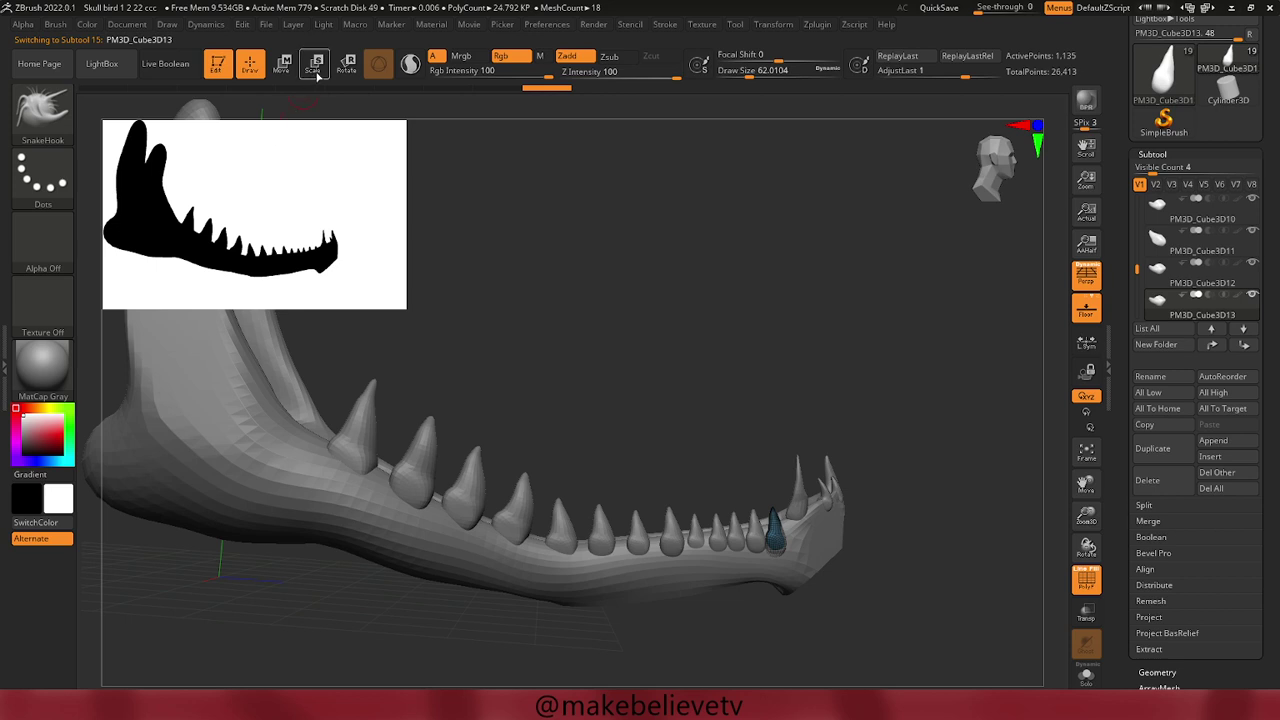
{"action": "left_click", "coordinate": [284, 66]}
{"action": "left_click_drag", "start_coordinate": [701, 474], "coordinate": [726, 506]}
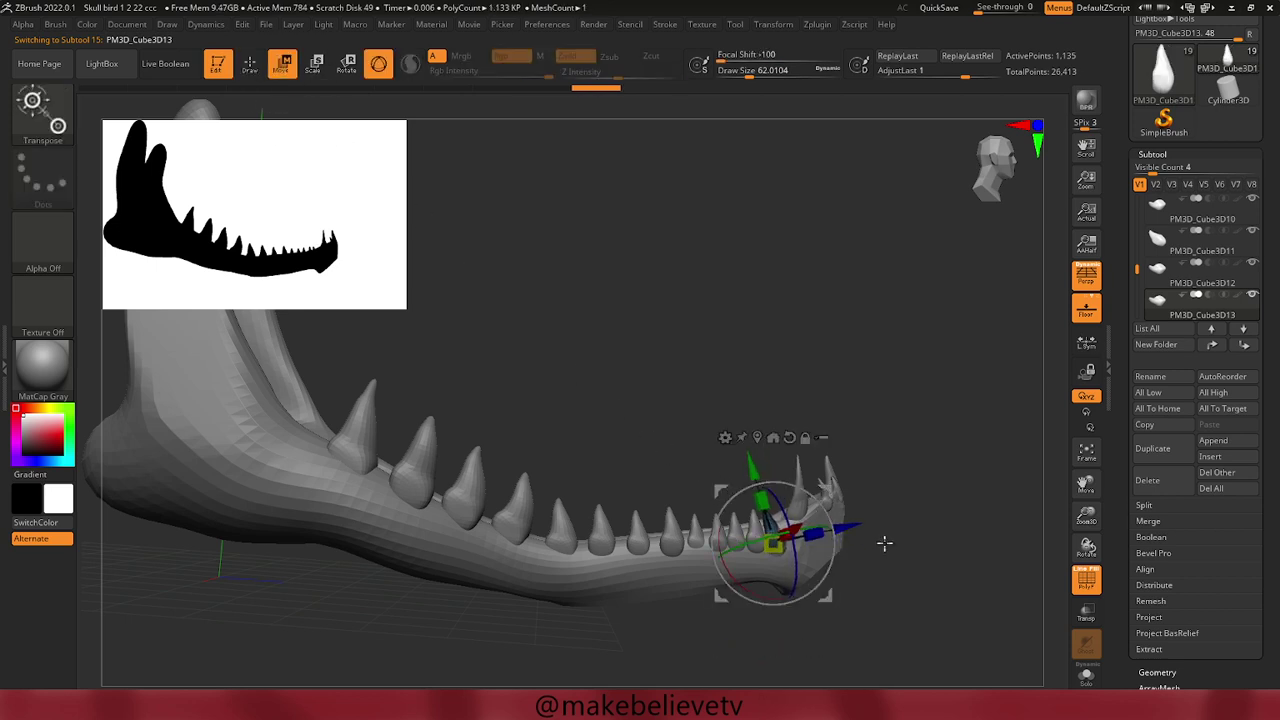
{"action": "left_click_drag", "start_coordinate": [845, 528], "coordinate": [851, 523]}
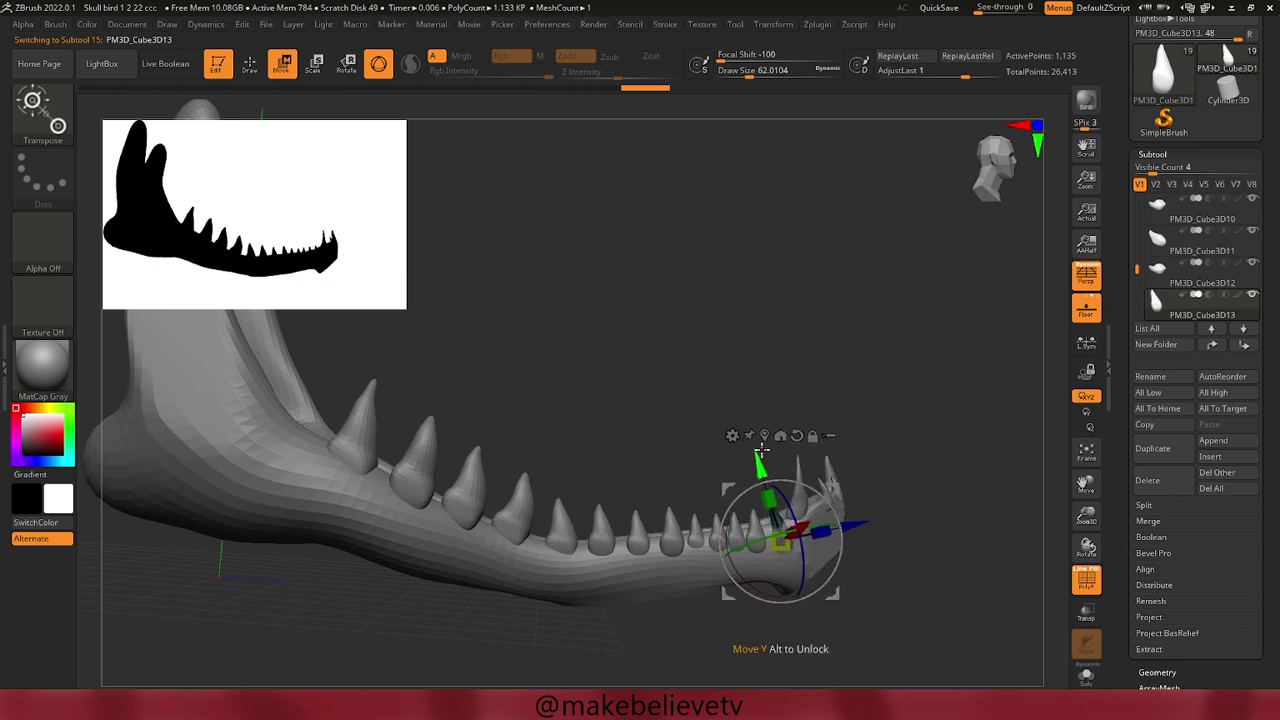
{"action": "left_click_drag", "start_coordinate": [757, 455], "coordinate": [757, 448]}
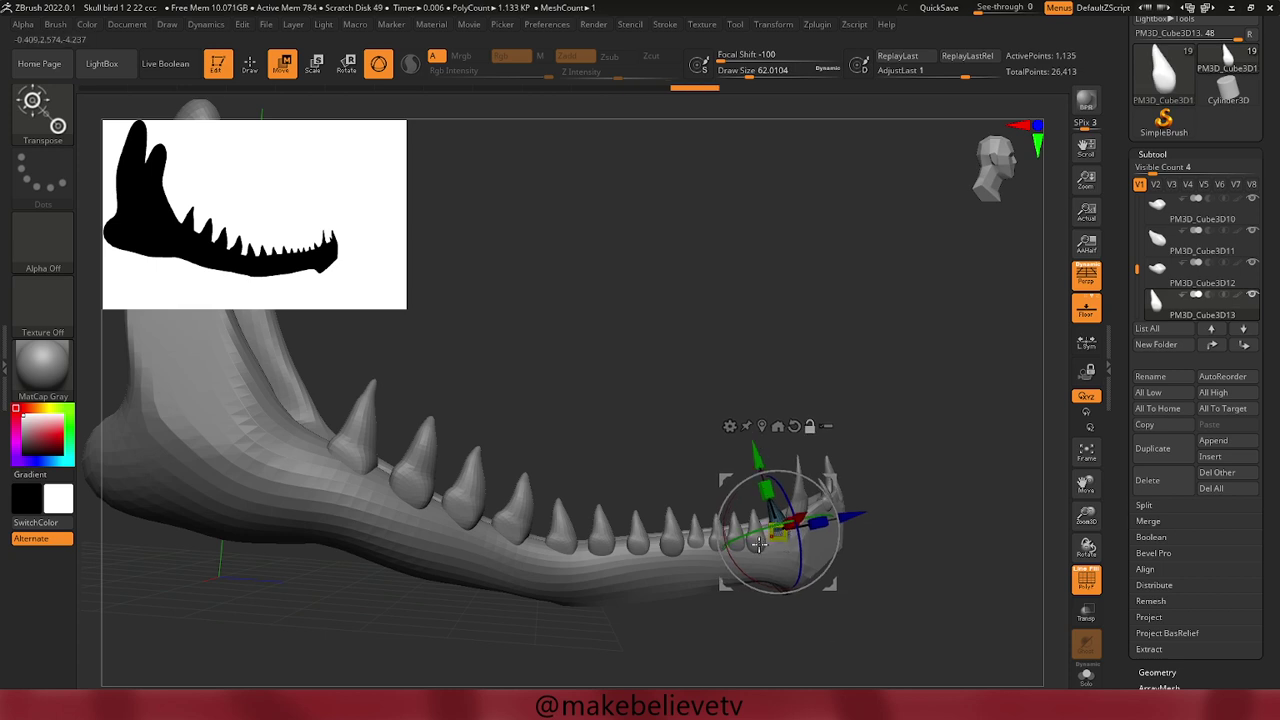
Rotate and tilt the neighbouring mid-row teeth, including PM3D_Cube3D11 and PM3D_Cube3D9, then return to Draw.
{"action": "left_click", "coordinate": [750, 541], "text": "alt"}
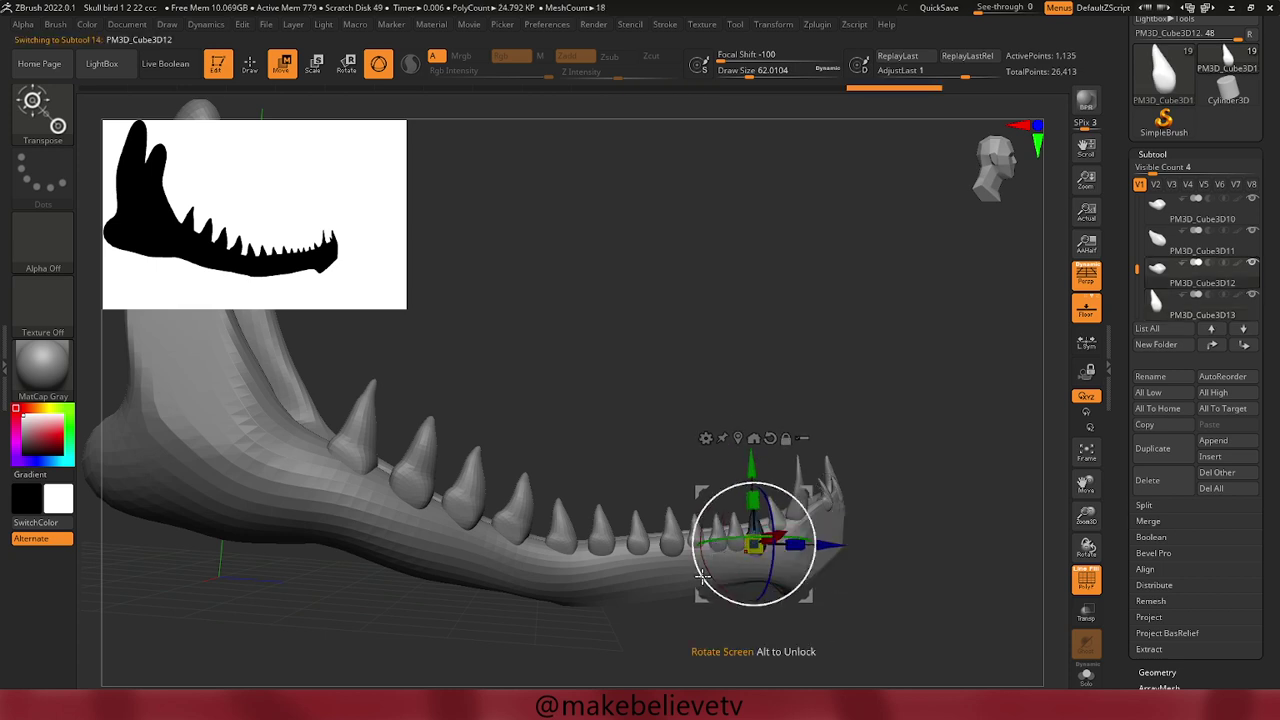
{"action": "left_click_drag", "start_coordinate": [703, 577], "coordinate": [840, 516]}
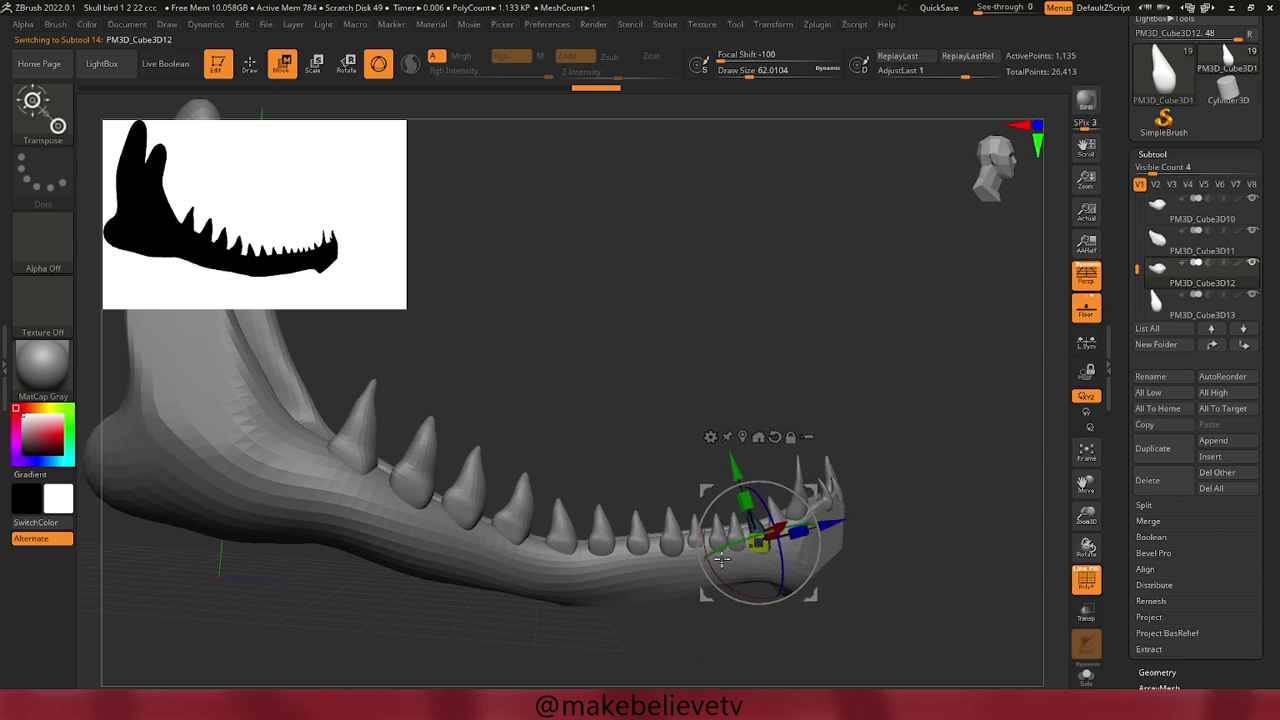
{"action": "left_click", "coordinate": [727, 545], "text": "alt"}
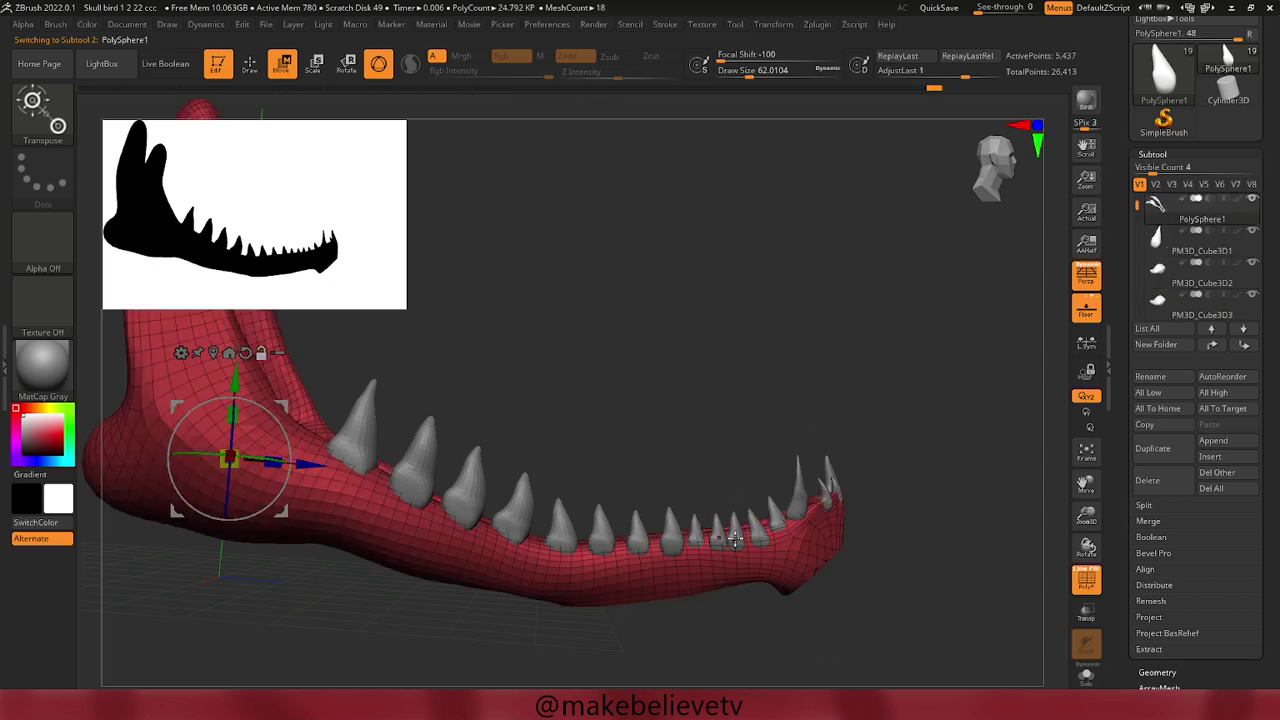
{"action": "left_click", "coordinate": [735, 540], "text": "alt"}
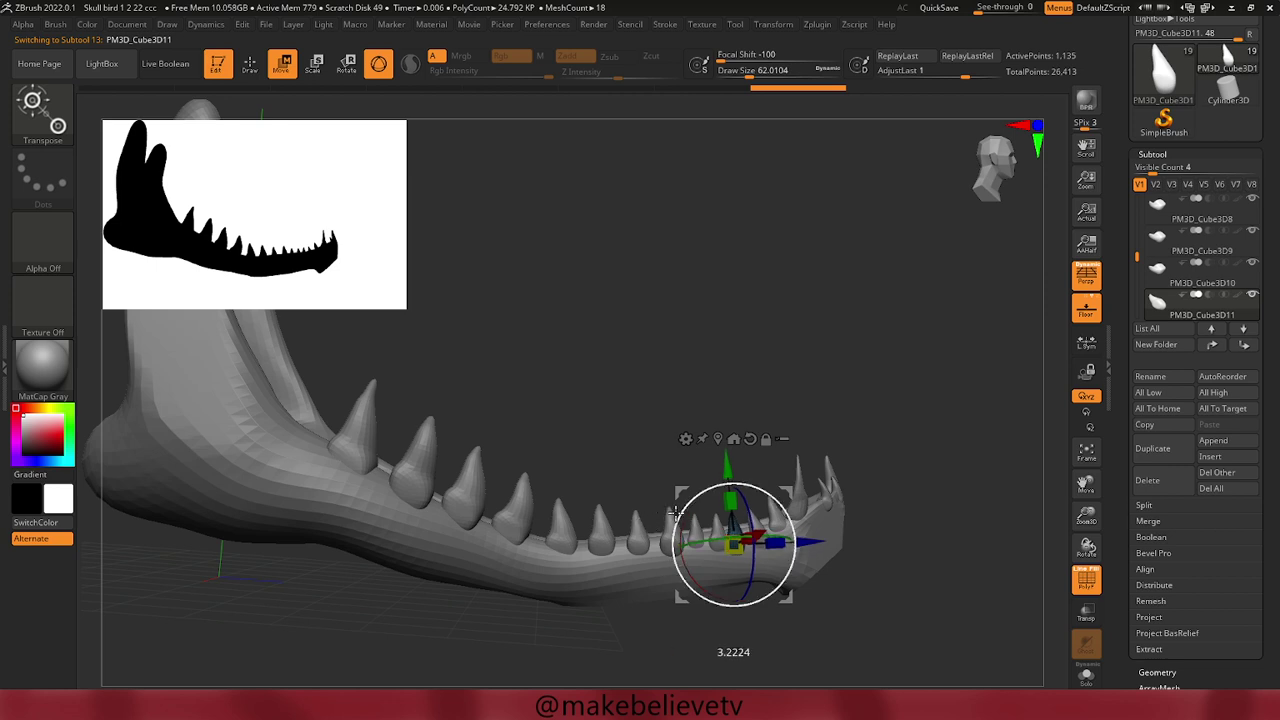
{"action": "left_click_drag", "start_coordinate": [676, 512], "coordinate": [807, 530], "text": "alt"}
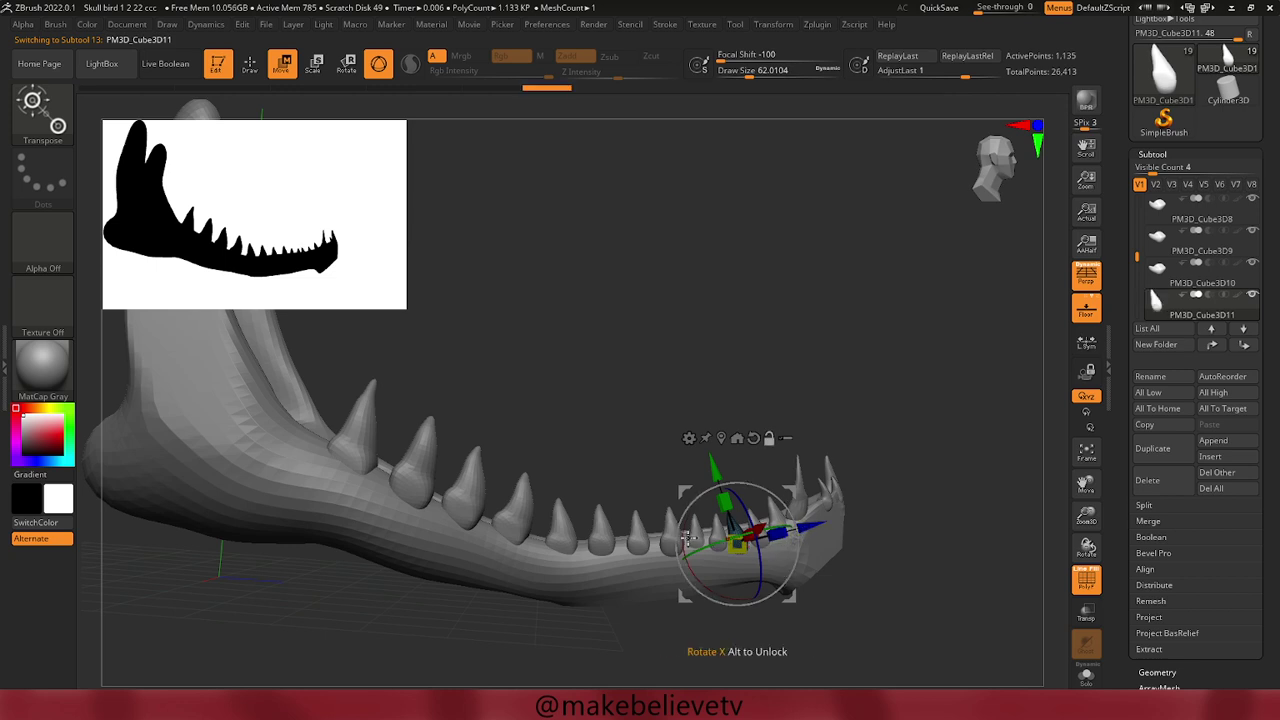
{"action": "left_click", "coordinate": [688, 536], "text": "alt"}
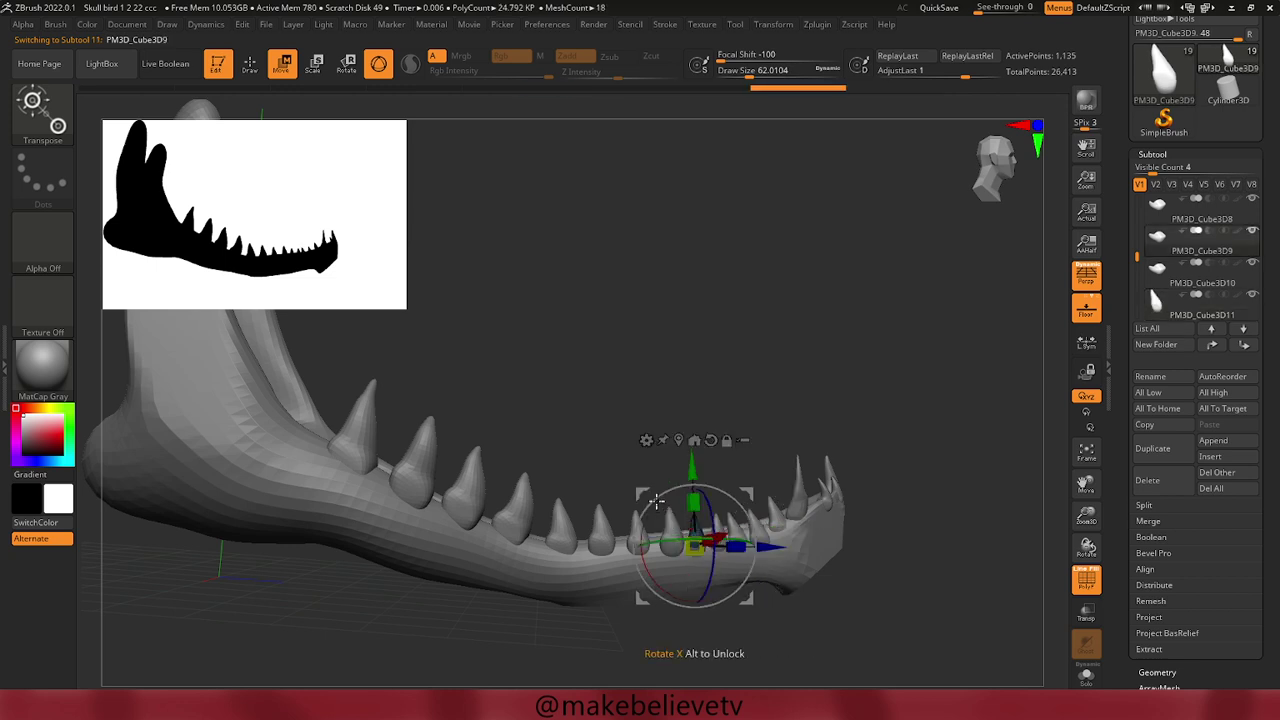
{"action": "left_click_drag", "start_coordinate": [656, 501], "coordinate": [648, 530]}
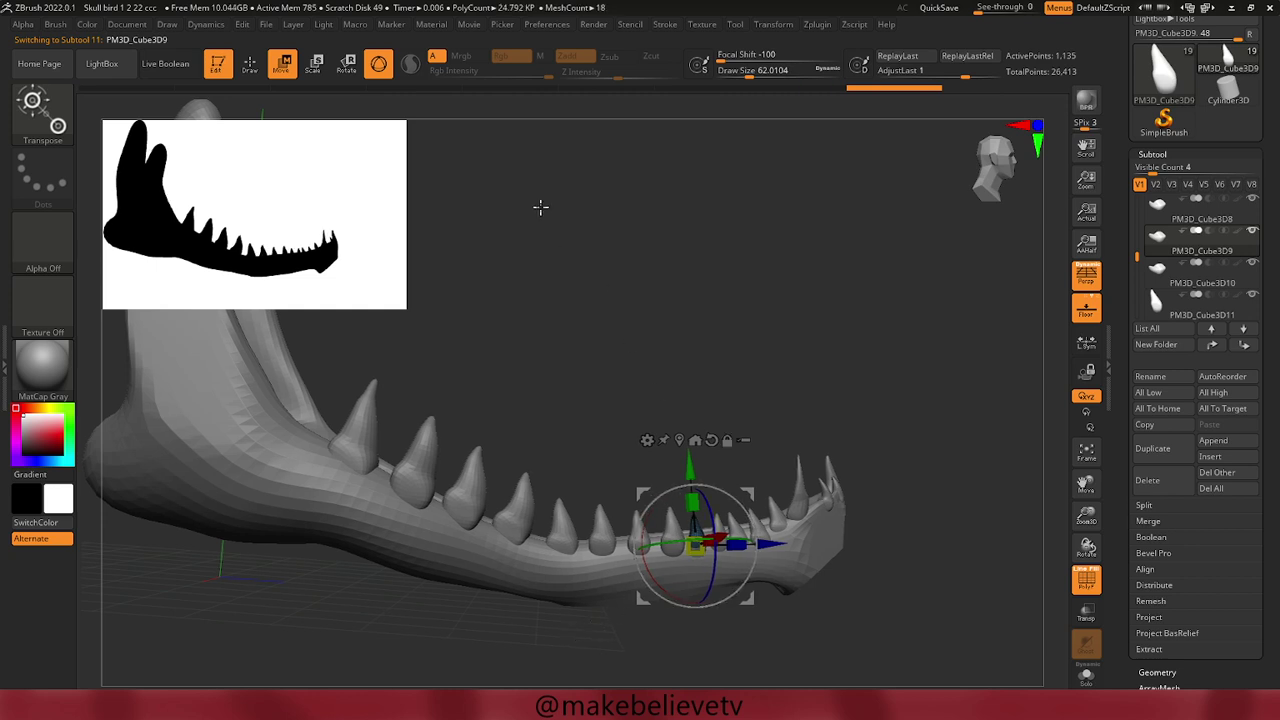
{"action": "left_click", "coordinate": [250, 63]}
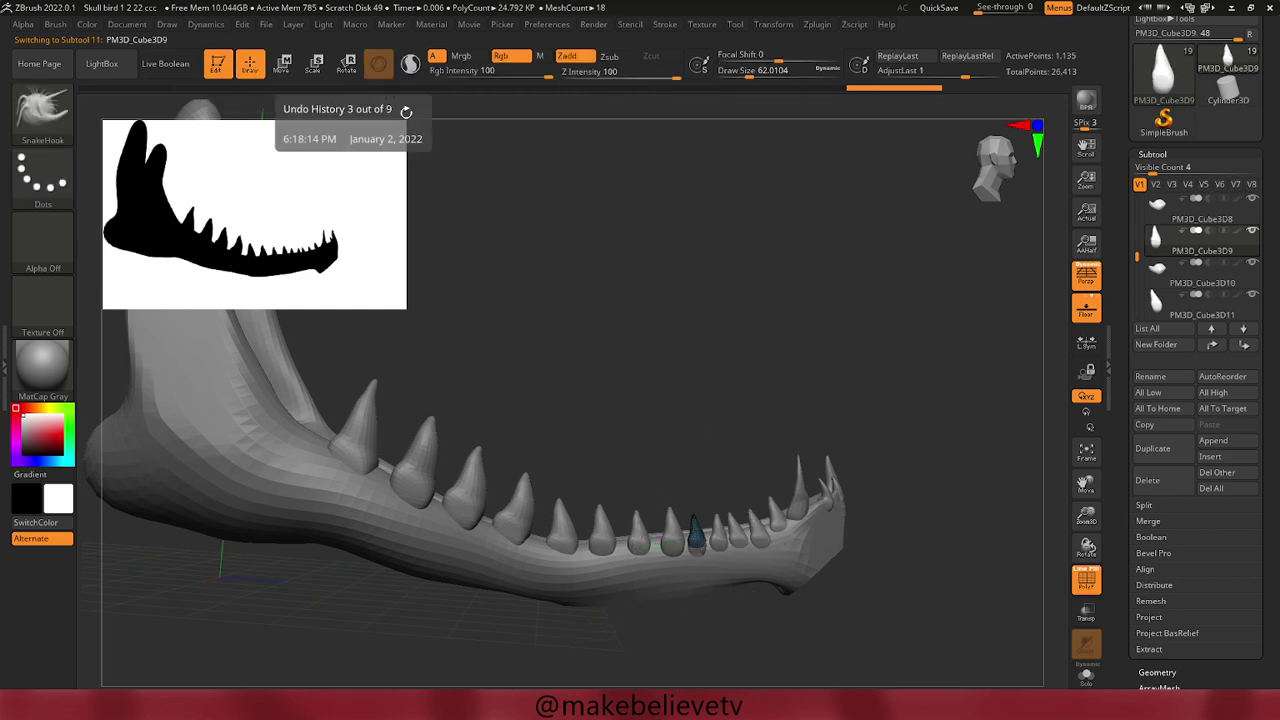
Orbit the jaw through its inner side and several angles into a slightly turned front view.
{"action": "mouse_move", "coordinate": [743, 263]}
{"action": "left_mouse_down"}
{"action": "mouse_move", "coordinate": [691, 289]}
{"action": "mouse_move", "coordinate": [686, 274]}
{"action": "mouse_move", "coordinate": [719, 267]}
{"action": "left_mouse_up"}
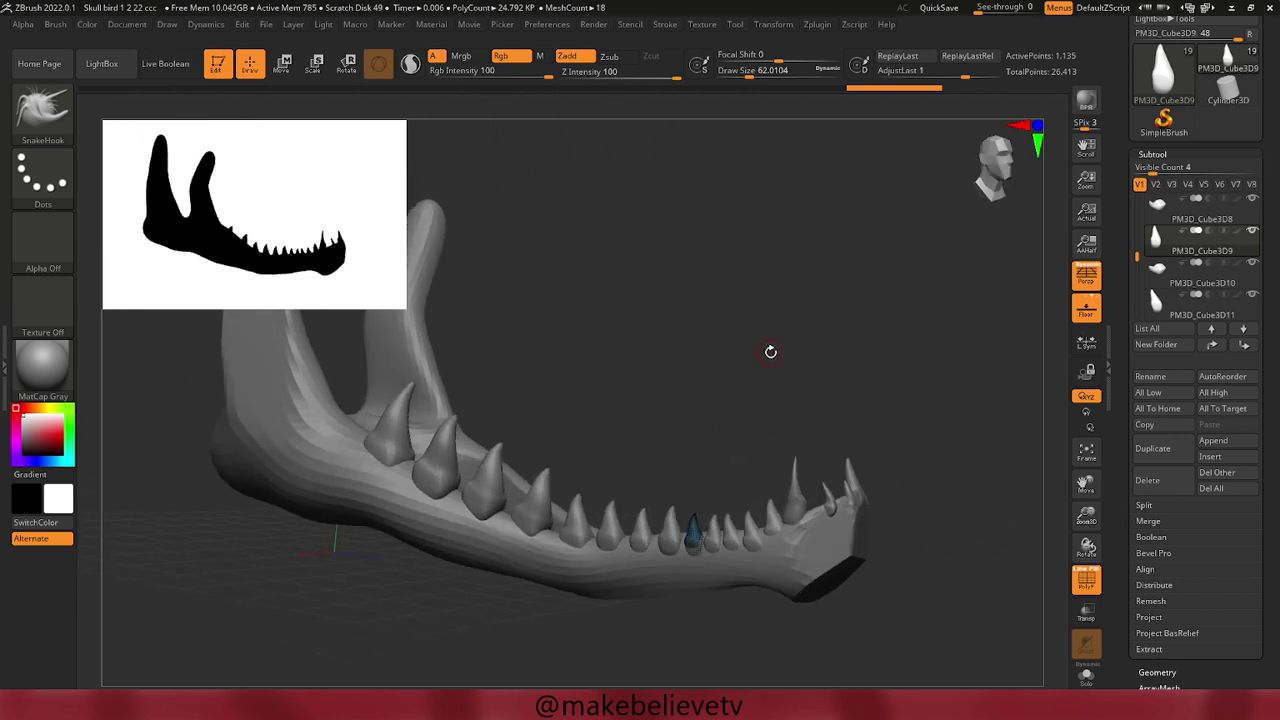
{"action": "left_click_drag", "start_coordinate": [780, 346], "coordinate": [730, 340]}
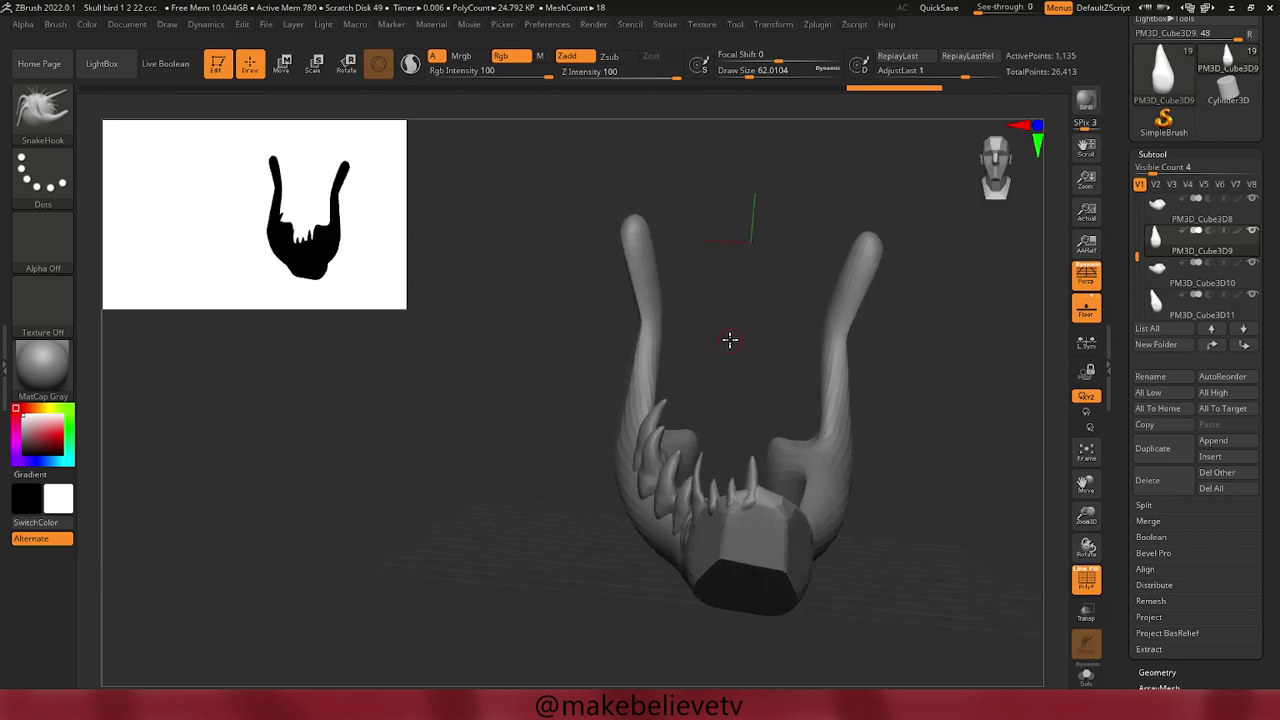
{"action": "mouse_move", "coordinate": [731, 339]}
{"action": "left_mouse_down"}
{"action": "mouse_move", "coordinate": [711, 334]}
{"action": "mouse_move", "coordinate": [711, 314]}
{"action": "mouse_move", "coordinate": [726, 329]}
{"action": "mouse_move", "coordinate": [706, 331]}
{"action": "left_mouse_up"}
{"action": "left_click_drag", "start_coordinate": [491, 340], "coordinate": [524, 343], "text": "shift"}
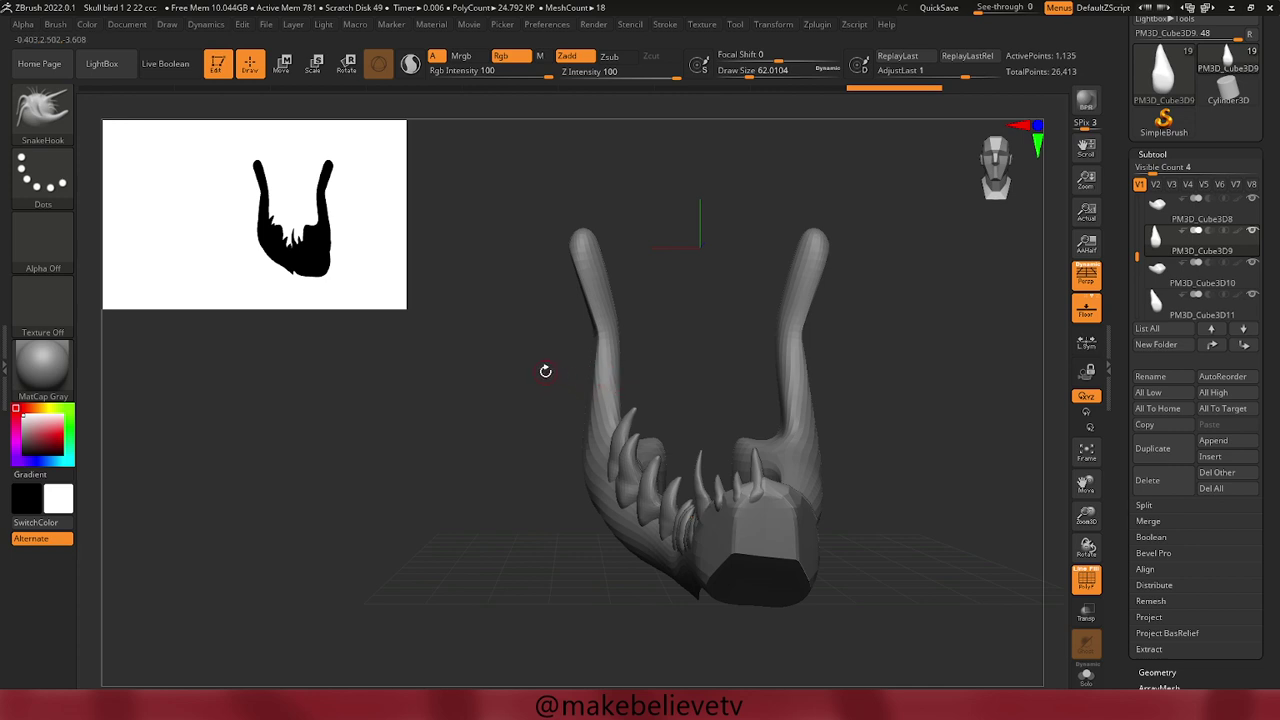
{"action": "left_click_drag", "start_coordinate": [543, 371], "coordinate": [546, 318]}
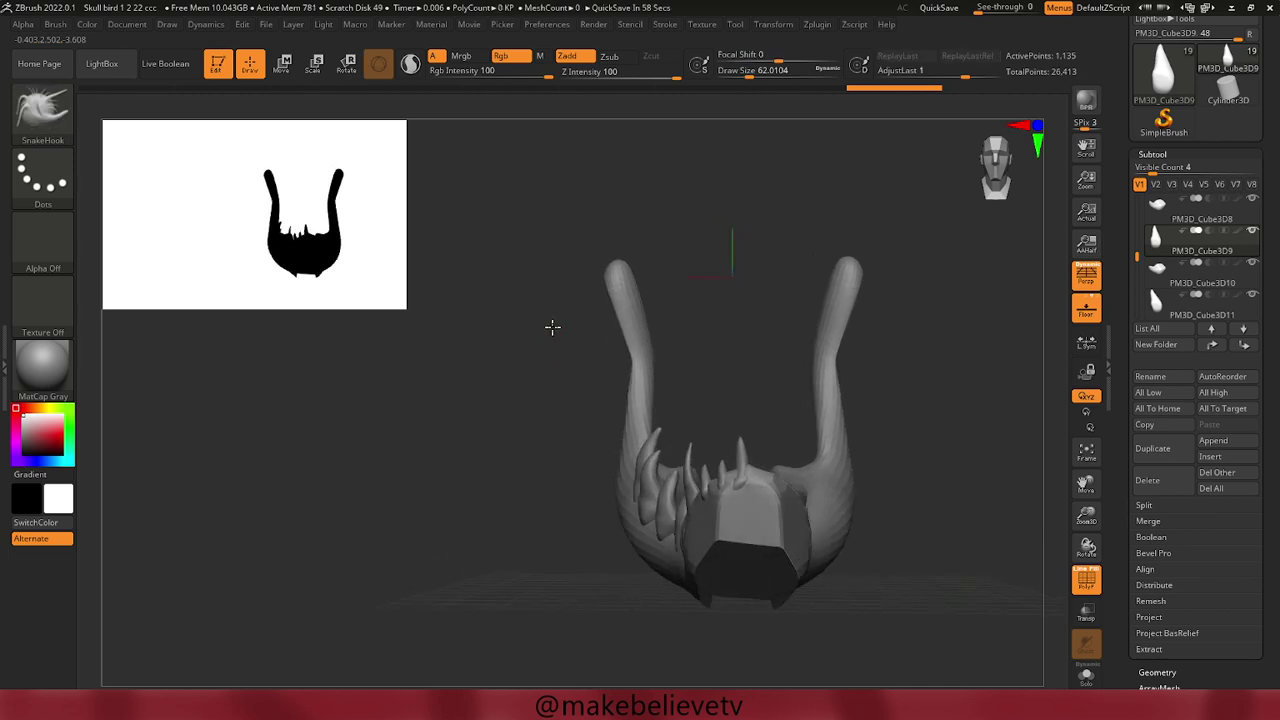
{"action": "left_click_drag", "start_coordinate": [551, 329], "coordinate": [550, 325]}
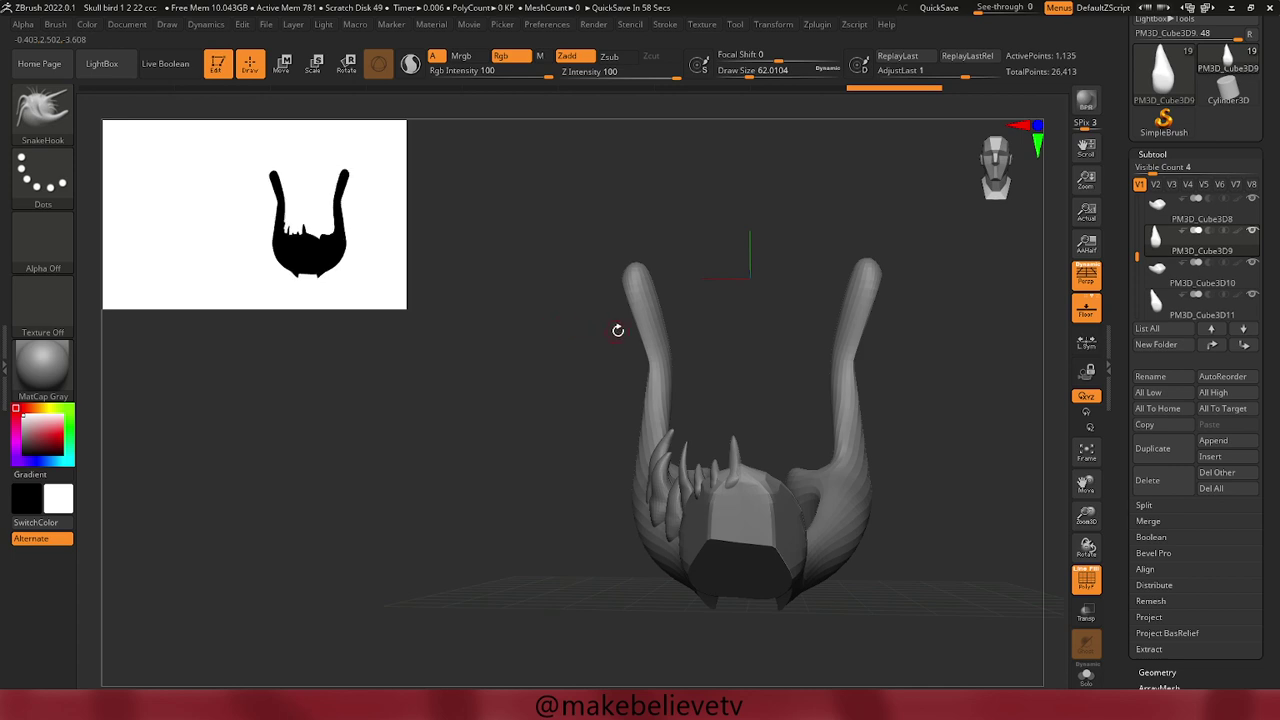
Slice the jaw's upright prongs into tapered points with KnifeCurve, then orbit to check them.
{"action": "left_click", "coordinate": [646, 328], "text": "alt"}
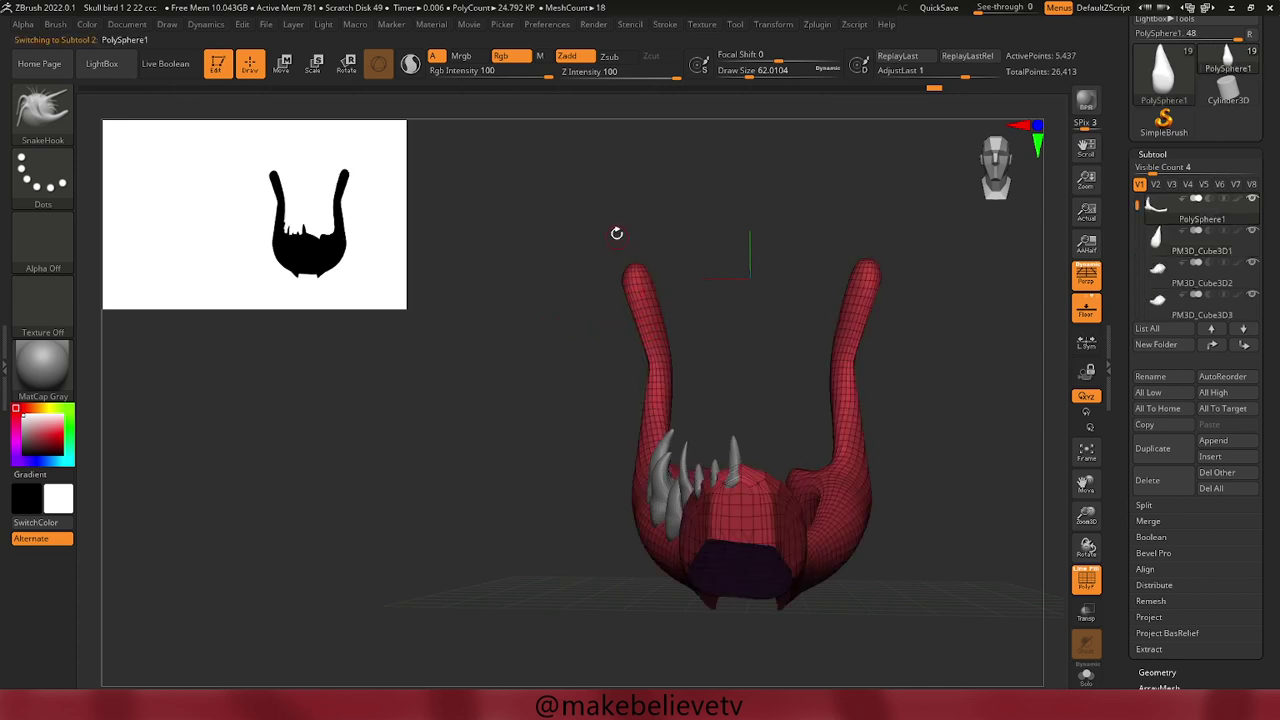
{"action": "key", "text": "ctrl+shift"}
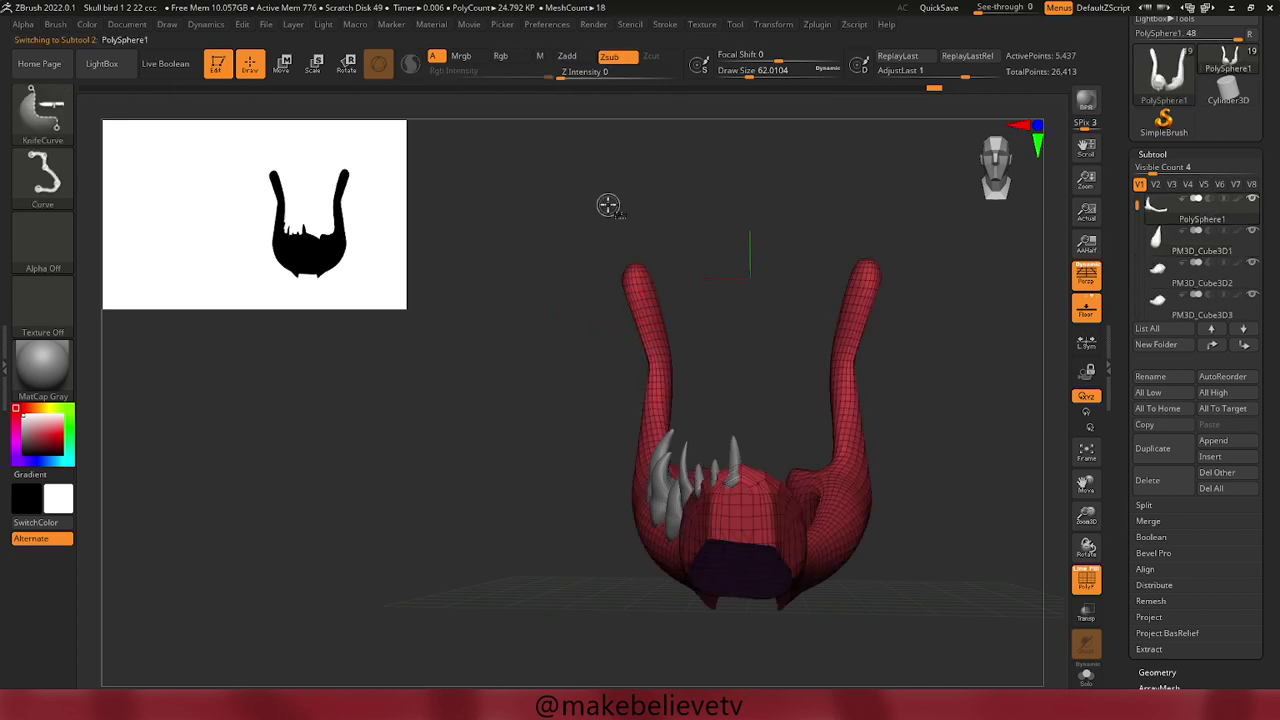
{"action": "mouse_move", "coordinate": [608, 205]}
{"action": "left_mouse_down", "text": "ctrl+shift"}
{"action": "mouse_move", "coordinate": [686, 390]}
{"action": "mouse_move", "coordinate": [657, 363]}
{"action": "mouse_move", "coordinate": [666, 409]}
{"action": "mouse_move", "coordinate": [652, 437]}
{"action": "mouse_move", "coordinate": [690, 468]}
{"action": "mouse_move", "coordinate": [708, 459]}
{"action": "left_mouse_up", "text": "ctrl+shift"}
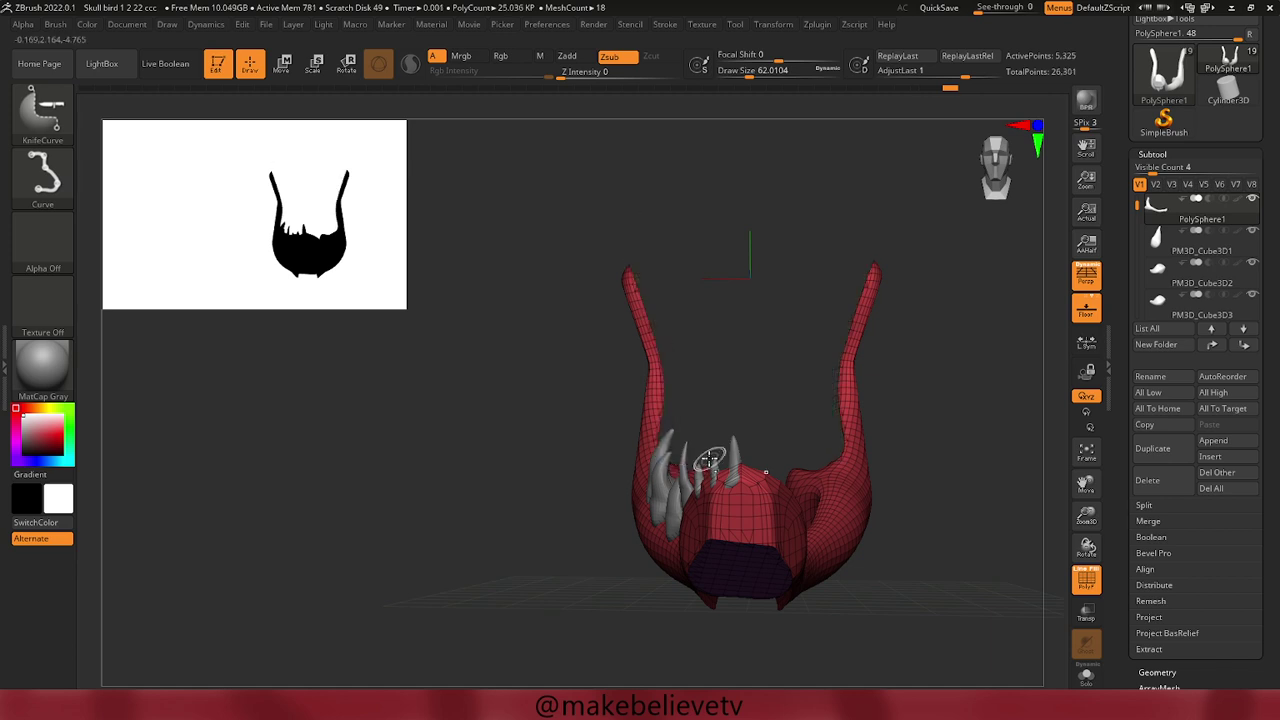
{"action": "mouse_move", "coordinate": [526, 285]}
{"action": "left_mouse_down"}
{"action": "mouse_move", "coordinate": [532, 395]}
{"action": "mouse_move", "coordinate": [531, 306]}
{"action": "mouse_move", "coordinate": [589, 314]}
{"action": "mouse_move", "coordinate": [613, 302]}
{"action": "left_mouse_up"}
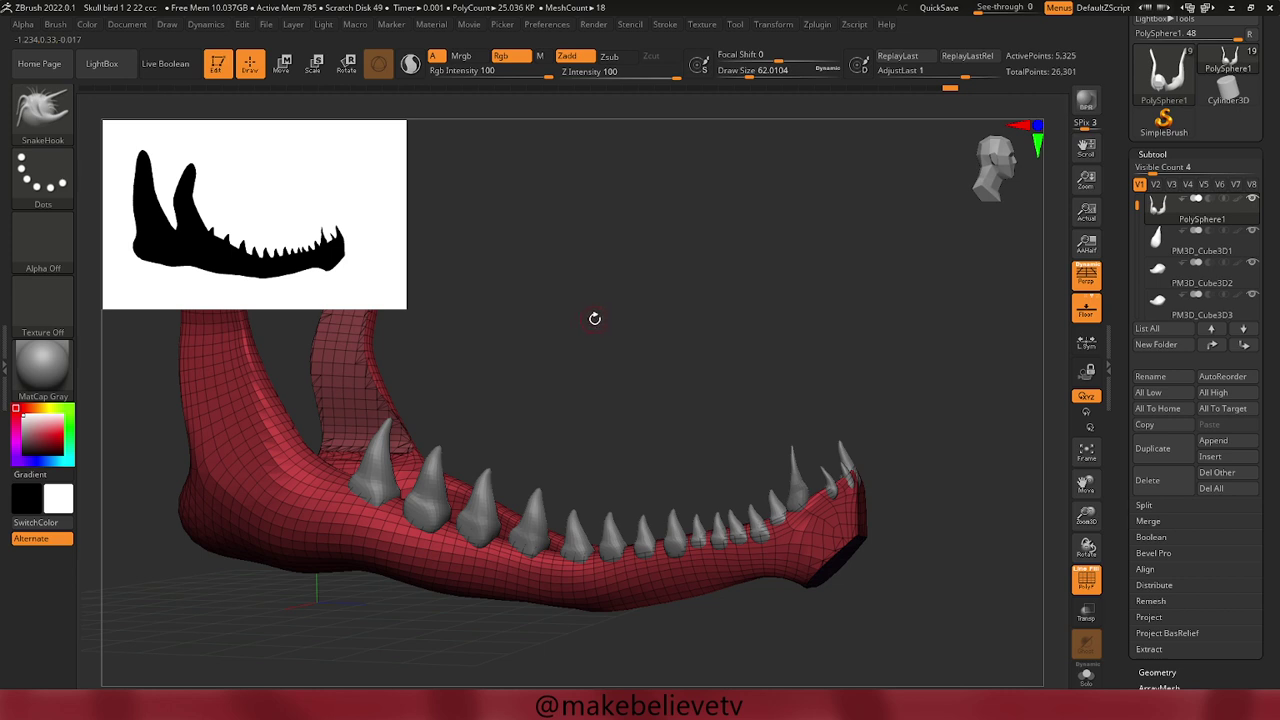
{"action": "mouse_move", "coordinate": [594, 318]}
{"action": "left_mouse_down"}
{"action": "mouse_move", "coordinate": [846, 329]}
{"action": "mouse_move", "coordinate": [711, 280]}
{"action": "left_mouse_up"}
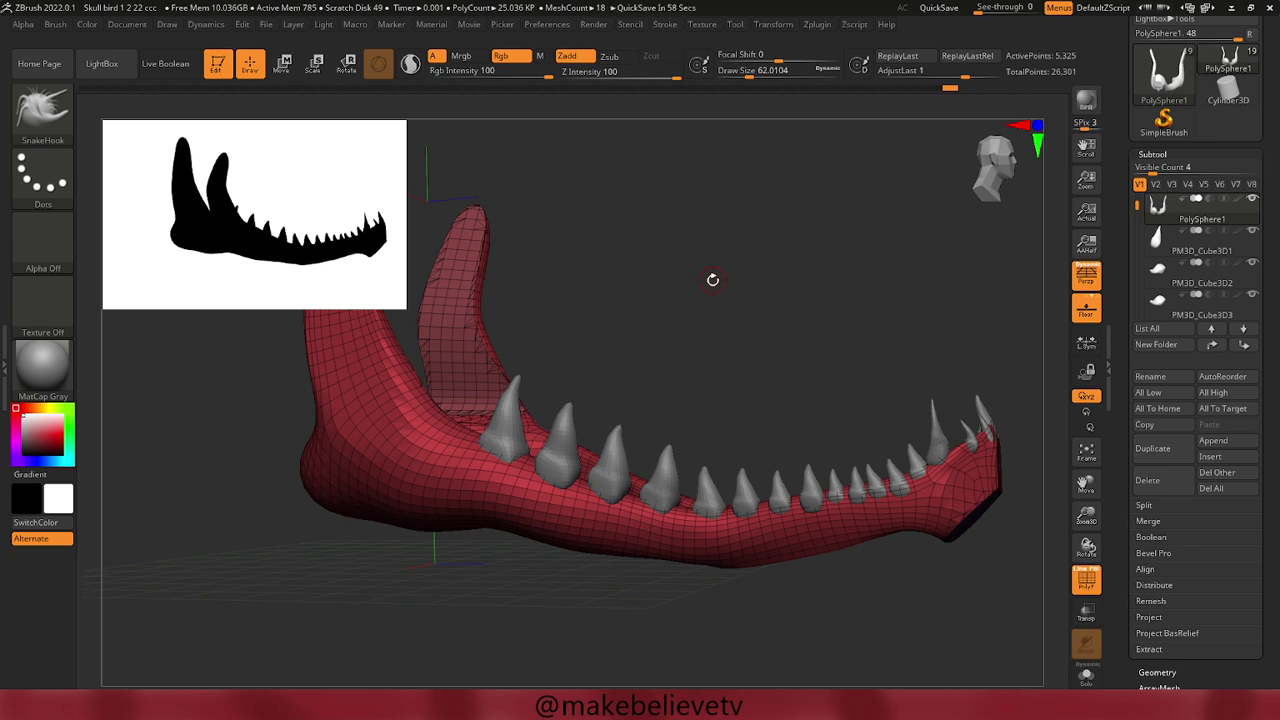
{"action": "left_click_drag", "start_coordinate": [606, 354], "coordinate": [620, 354]}
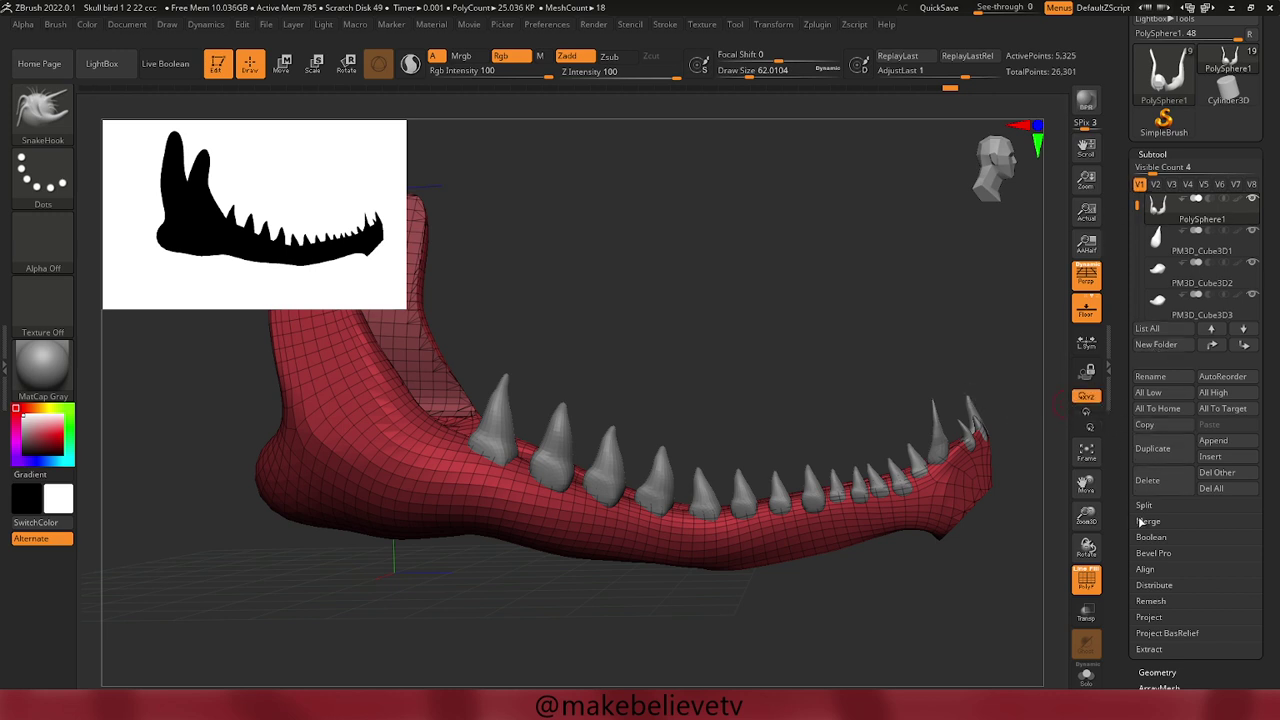
ZRemesh the jaw with Target Polygons set to Same, then inspect it and select the large fang.
{"action": "left_click_drag", "start_coordinate": [1125, 540], "coordinate": [1116, 460]}
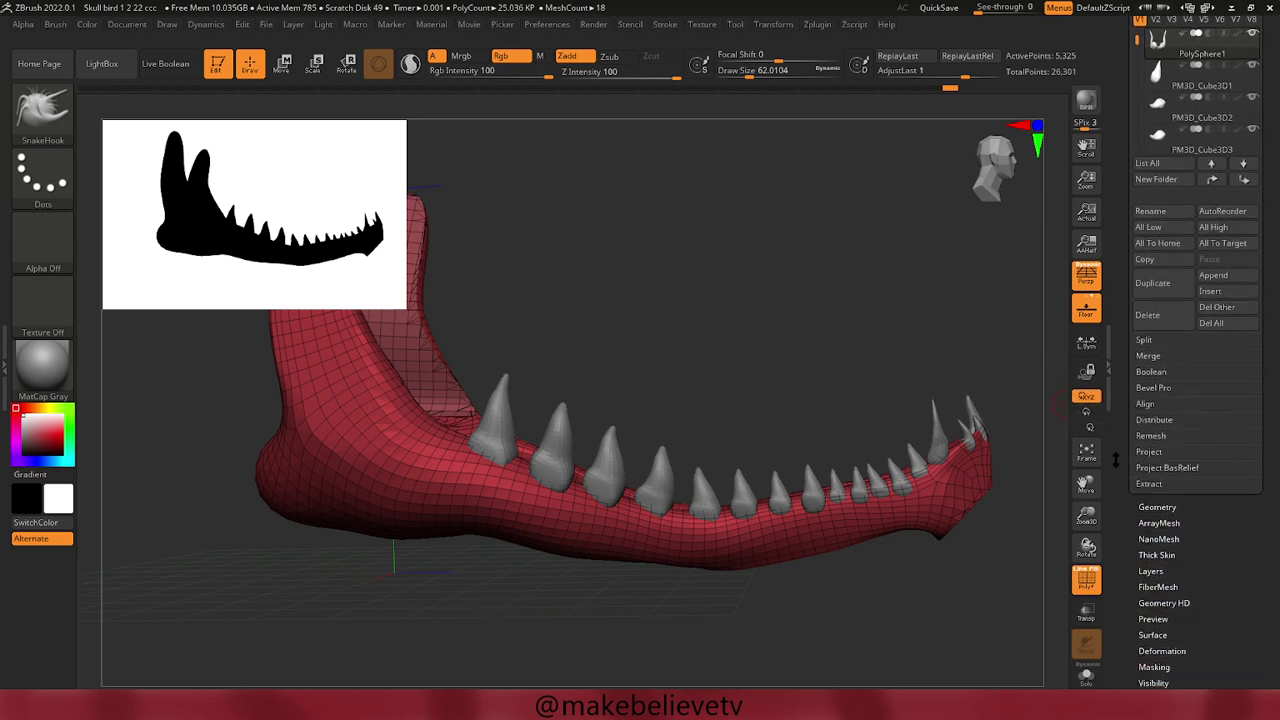
{"action": "left_click", "coordinate": [1160, 507]}
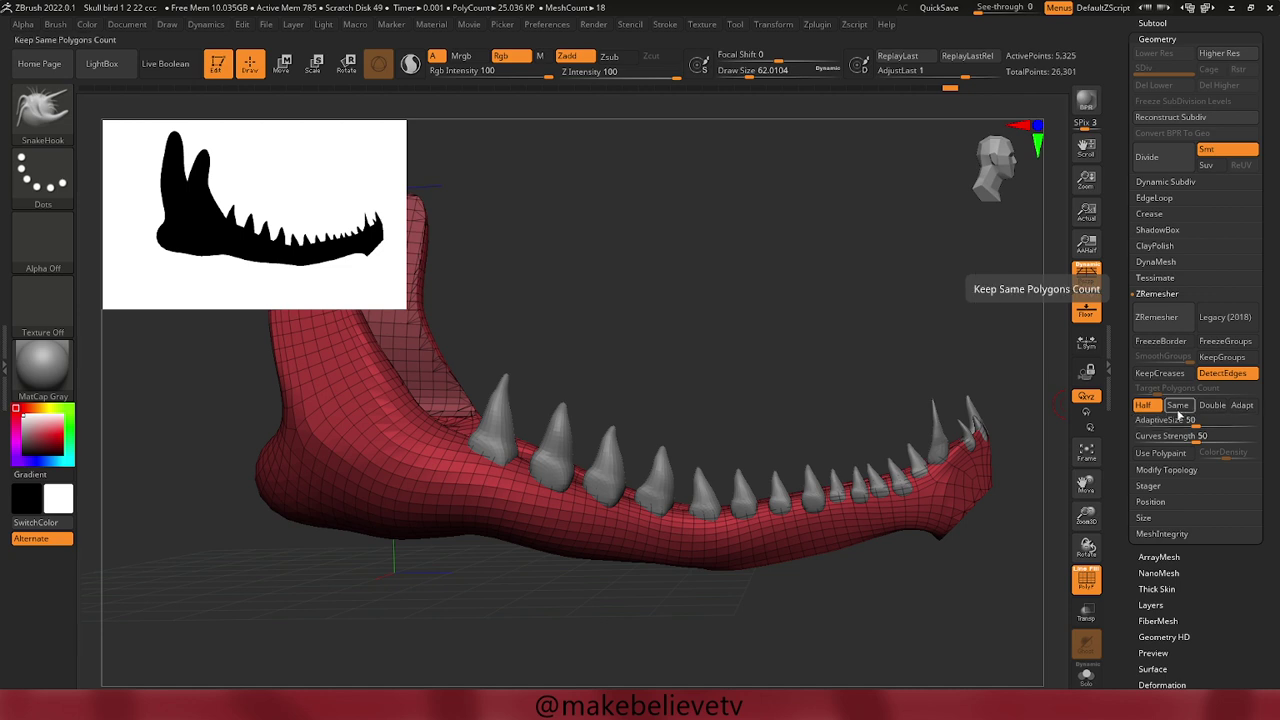
{"action": "left_click", "coordinate": [1178, 405]}
{"action": "left_click", "coordinate": [1160, 318]}
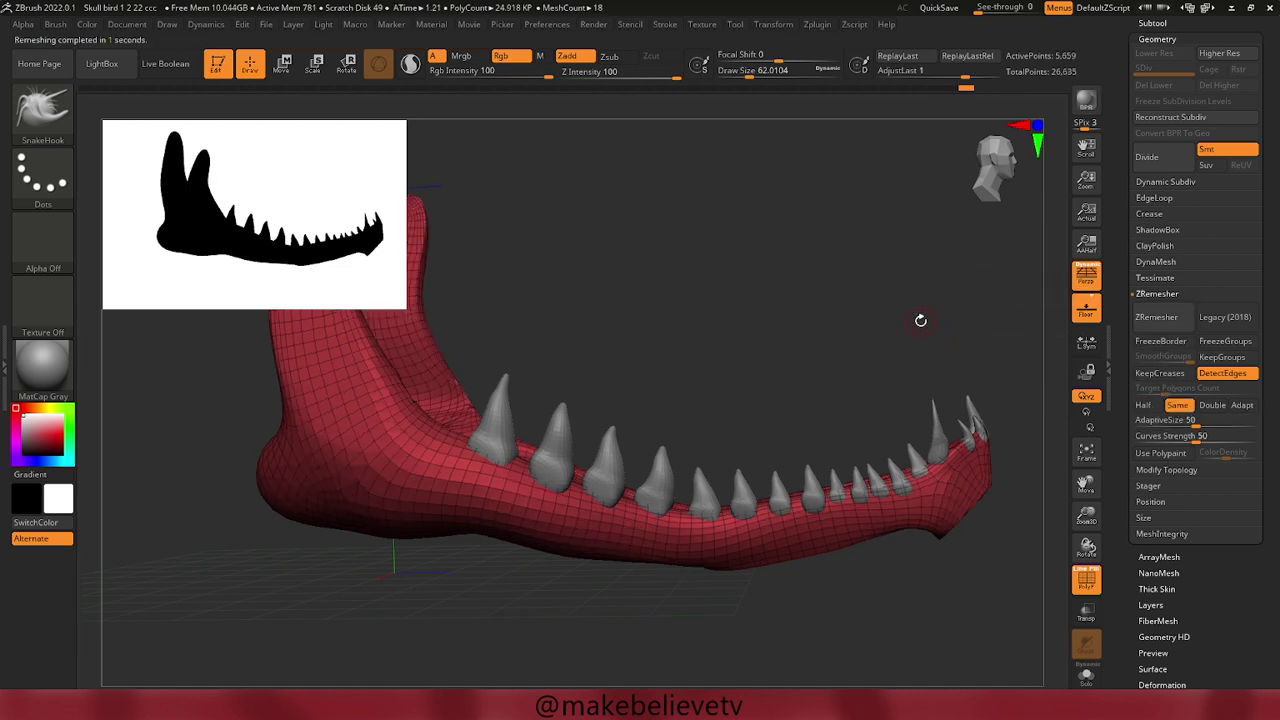
{"action": "mouse_move", "coordinate": [903, 337]}
{"action": "left_mouse_down"}
{"action": "mouse_move", "coordinate": [875, 393]}
{"action": "mouse_move", "coordinate": [857, 397]}
{"action": "left_mouse_up"}
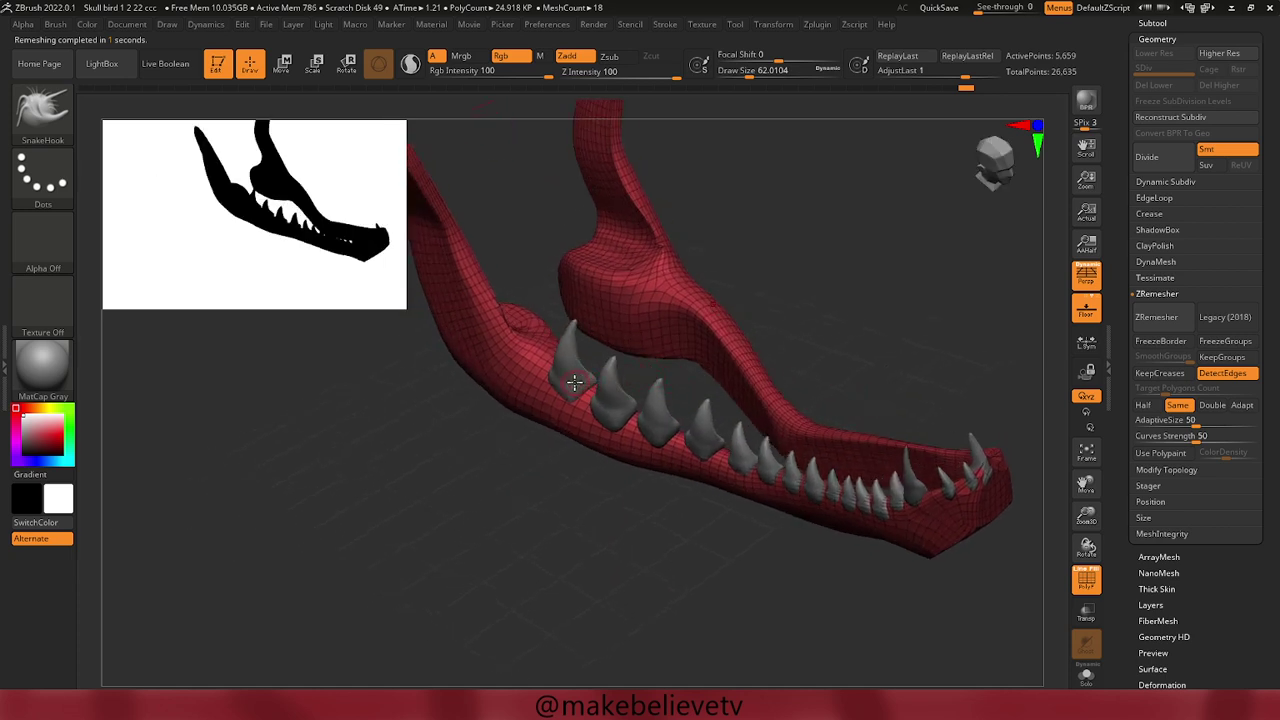
{"action": "left_click", "coordinate": [574, 382], "text": "alt"}
{"action": "mouse_move", "coordinate": [449, 471]}
{"action": "left_mouse_down"}
{"action": "mouse_move", "coordinate": [431, 460]}
{"action": "mouse_move", "coordinate": [450, 413]}
{"action": "left_mouse_up"}
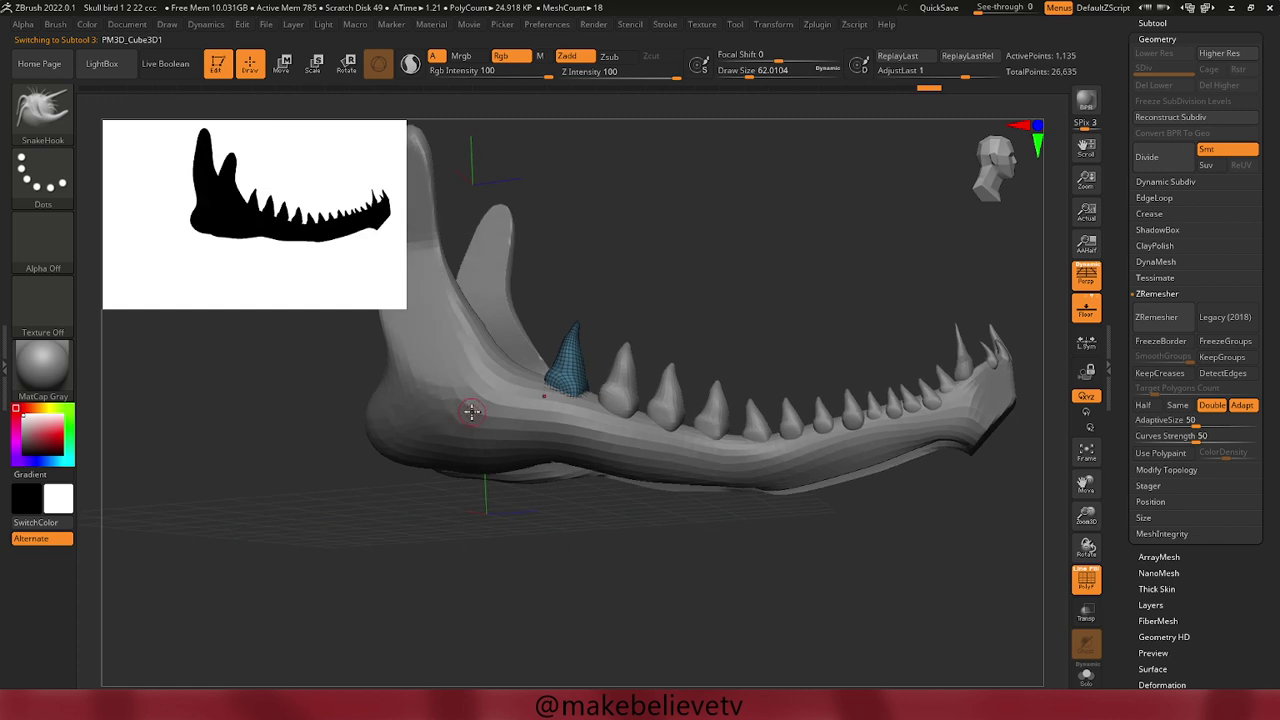
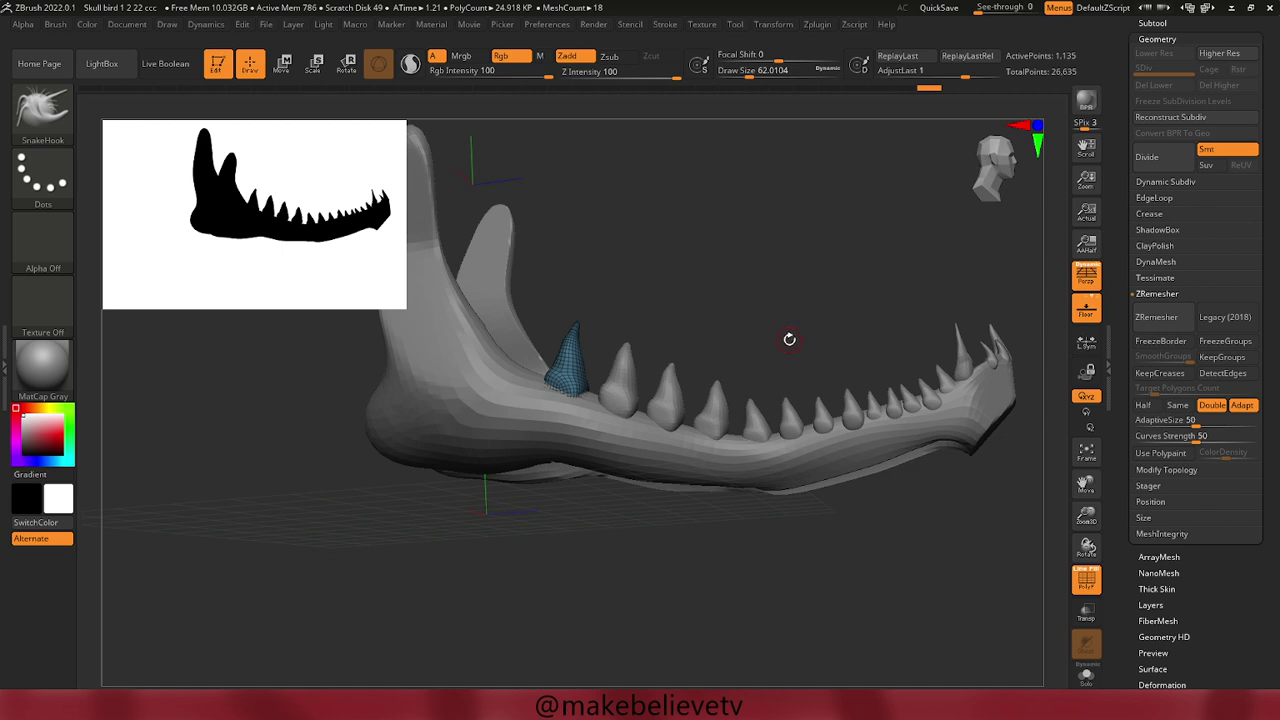
With an enlarged Move brush, drag a front lower-jaw tooth narrower and more upright.
{"action": "left_click", "coordinate": [710, 425], "text": "alt"}
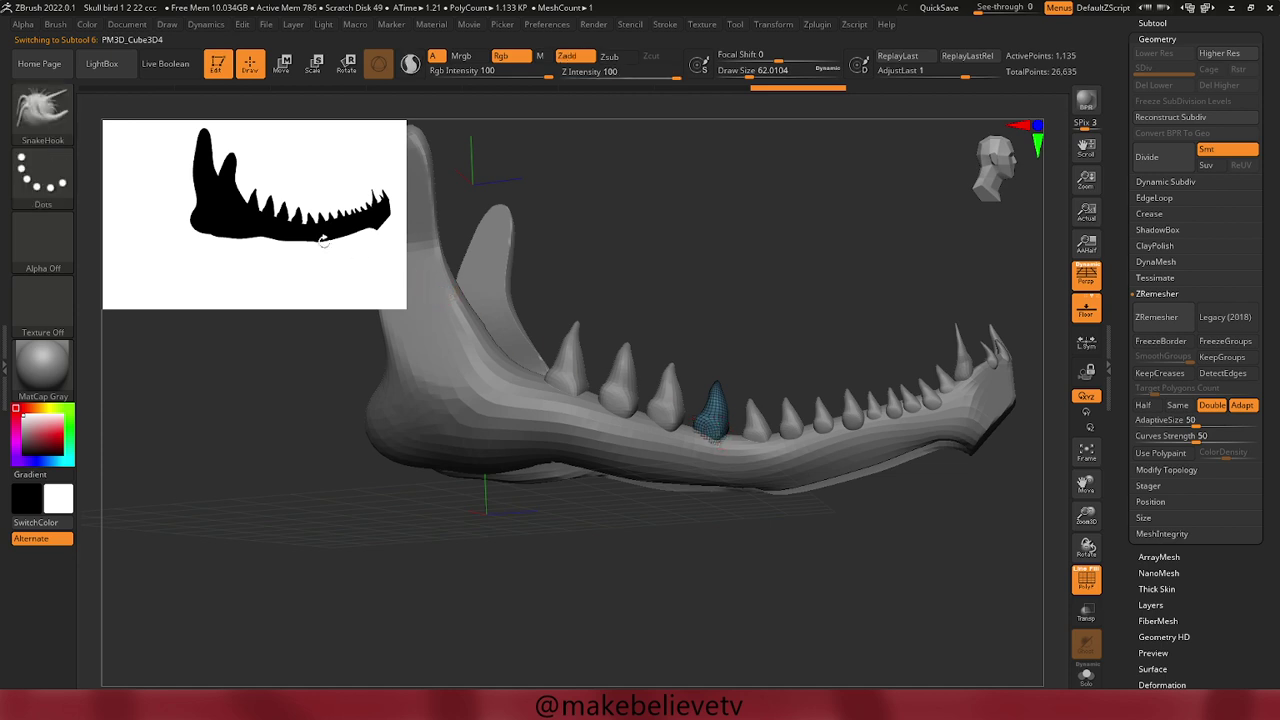
{"action": "left_click", "coordinate": [64, 116]}
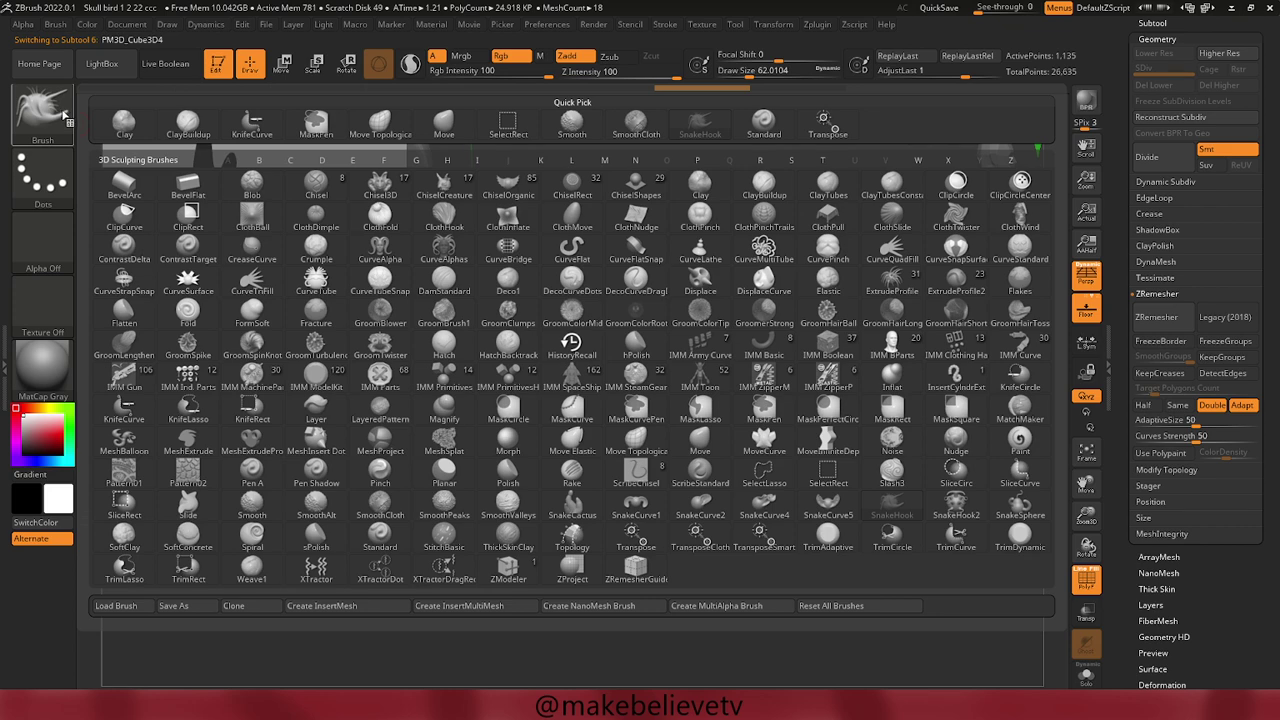
{"action": "left_click", "coordinate": [443, 120]}
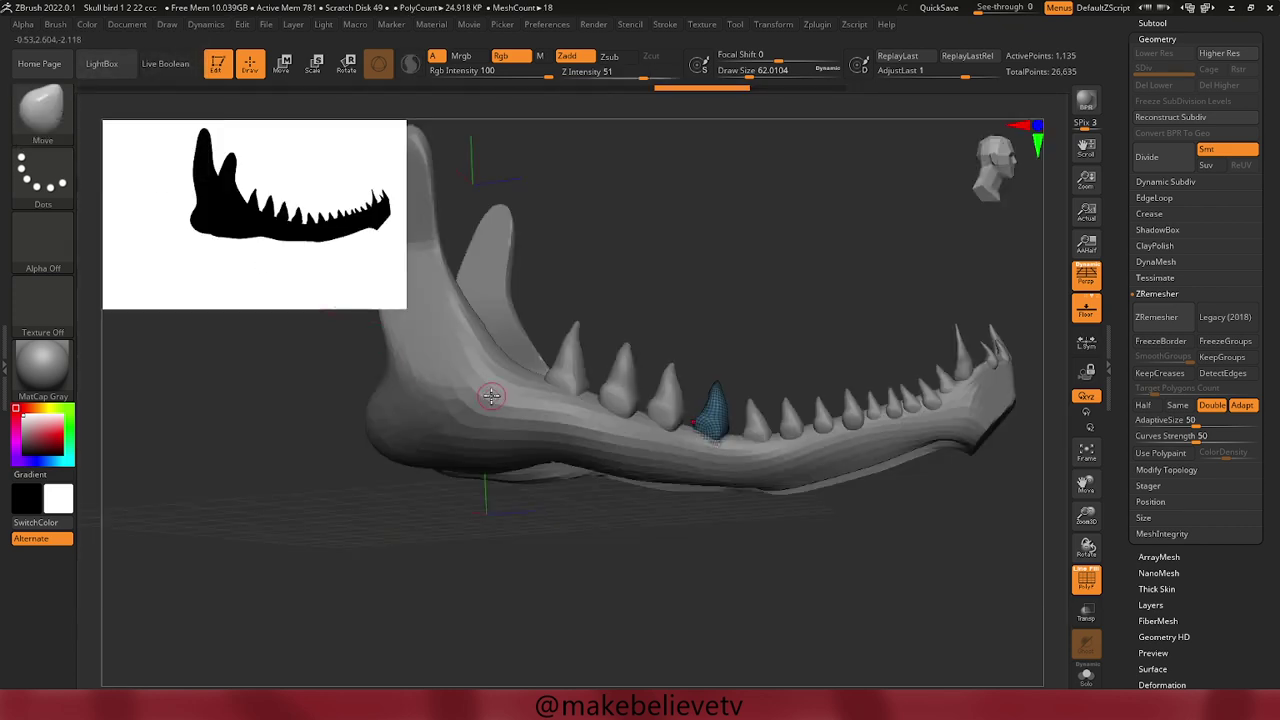
{"action": "key", "text": "space"}
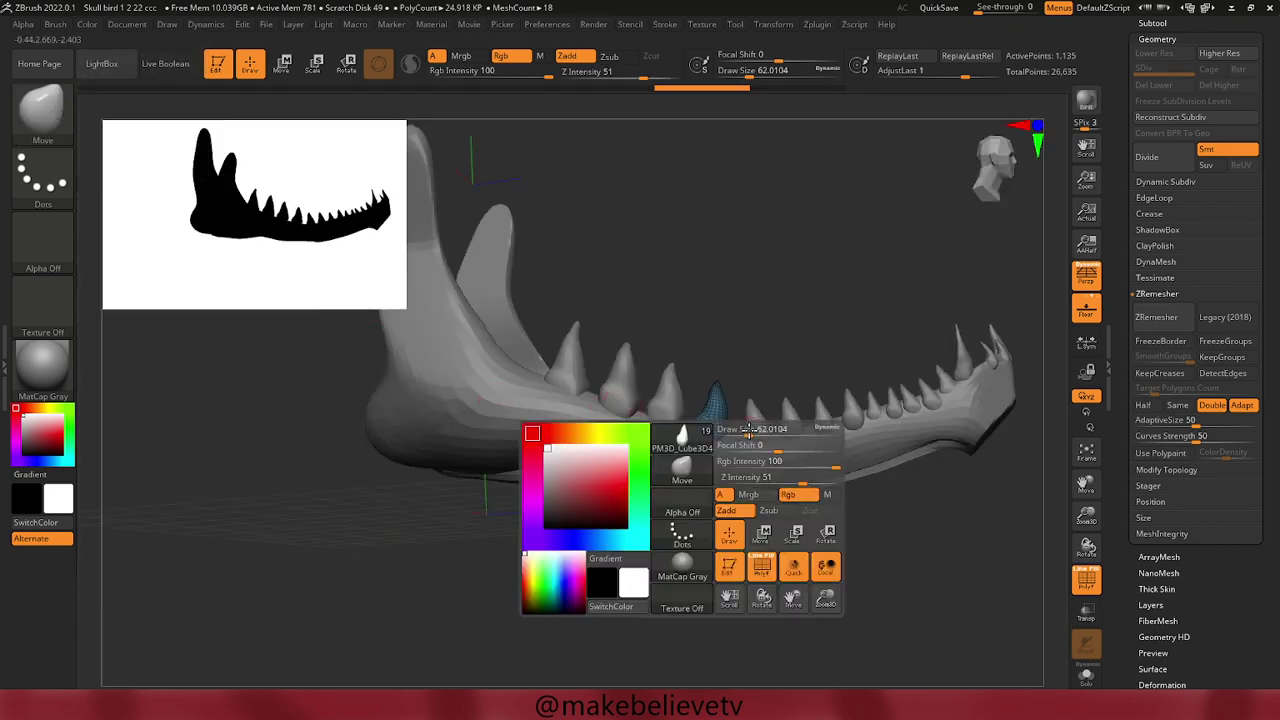
{"action": "left_click_drag", "start_coordinate": [748, 430], "coordinate": [762, 436]}
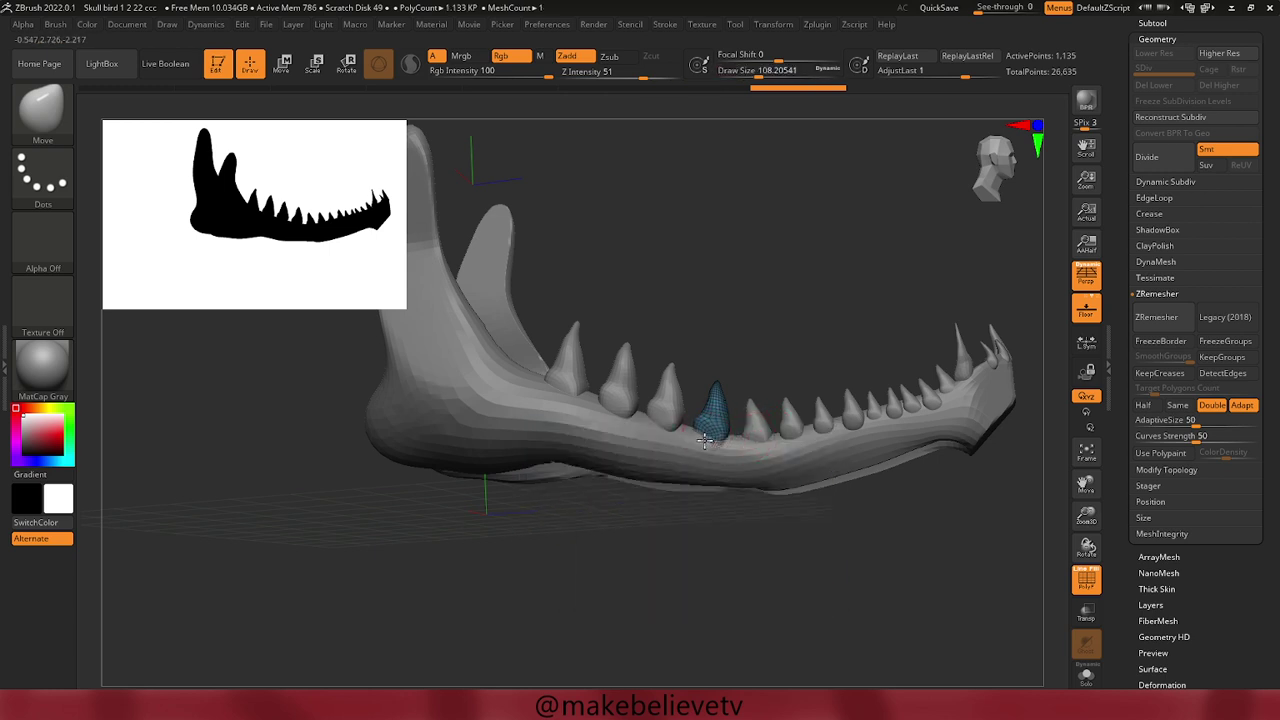
{"action": "left_click", "coordinate": [656, 412], "text": "alt"}
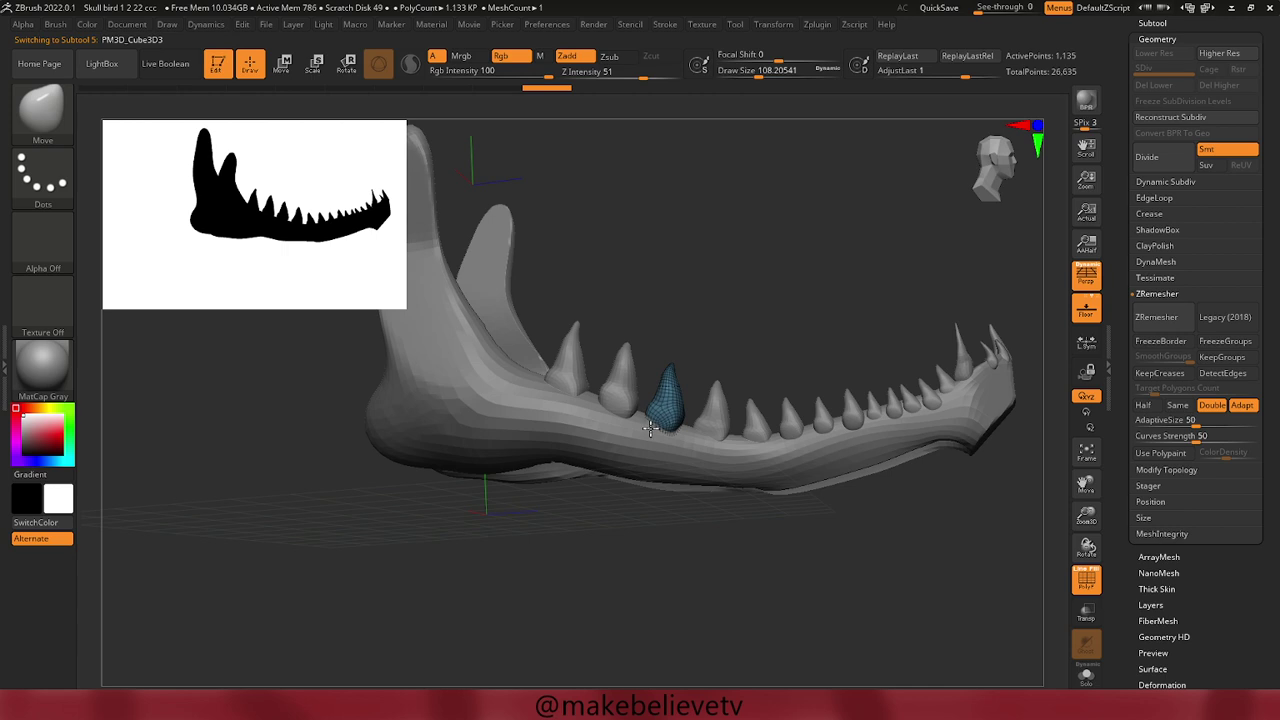
{"action": "mouse_move", "coordinate": [656, 389]}
{"action": "left_mouse_down"}
{"action": "mouse_move", "coordinate": [673, 384]}
{"action": "mouse_move", "coordinate": [673, 366]}
{"action": "mouse_move", "coordinate": [682, 420]}
{"action": "mouse_move", "coordinate": [725, 430]}
{"action": "left_mouse_up"}
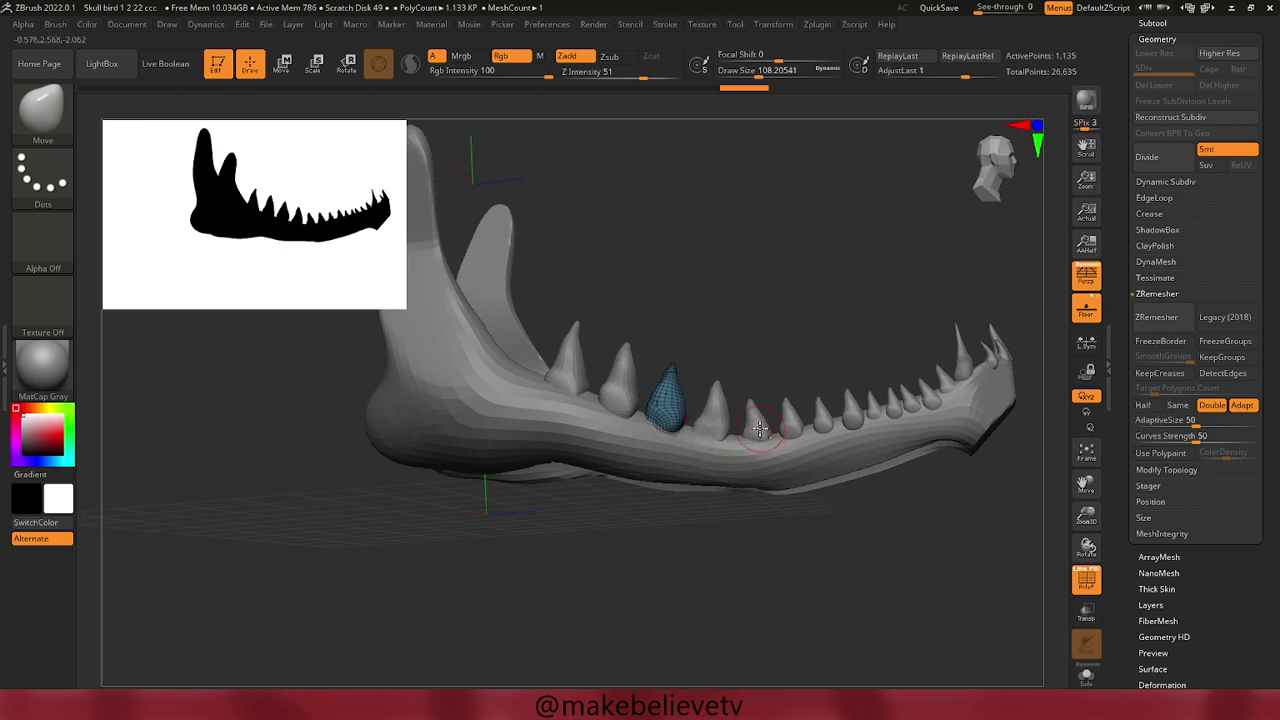
Pull several small rear lower-jaw teeth taller with the Move brush, then view the jaw from above.
{"action": "left_click", "coordinate": [747, 420], "text": "alt"}
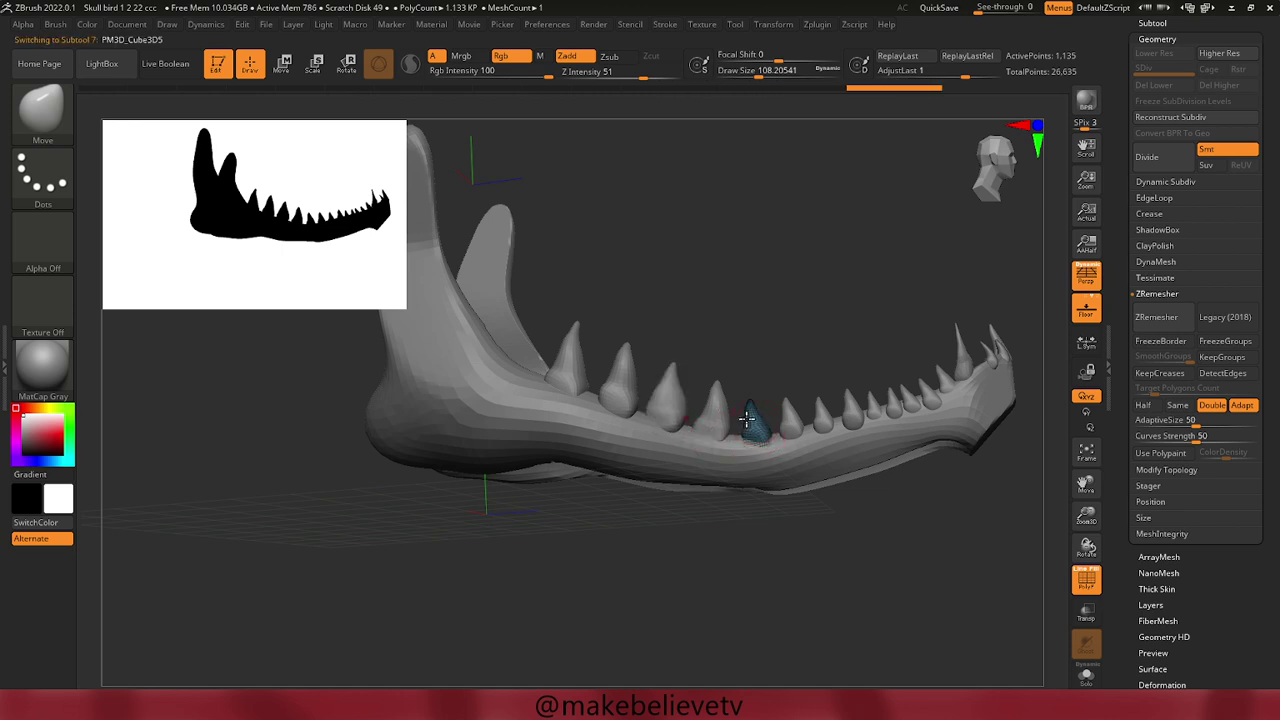
{"action": "left_click", "coordinate": [788, 414], "text": "alt"}
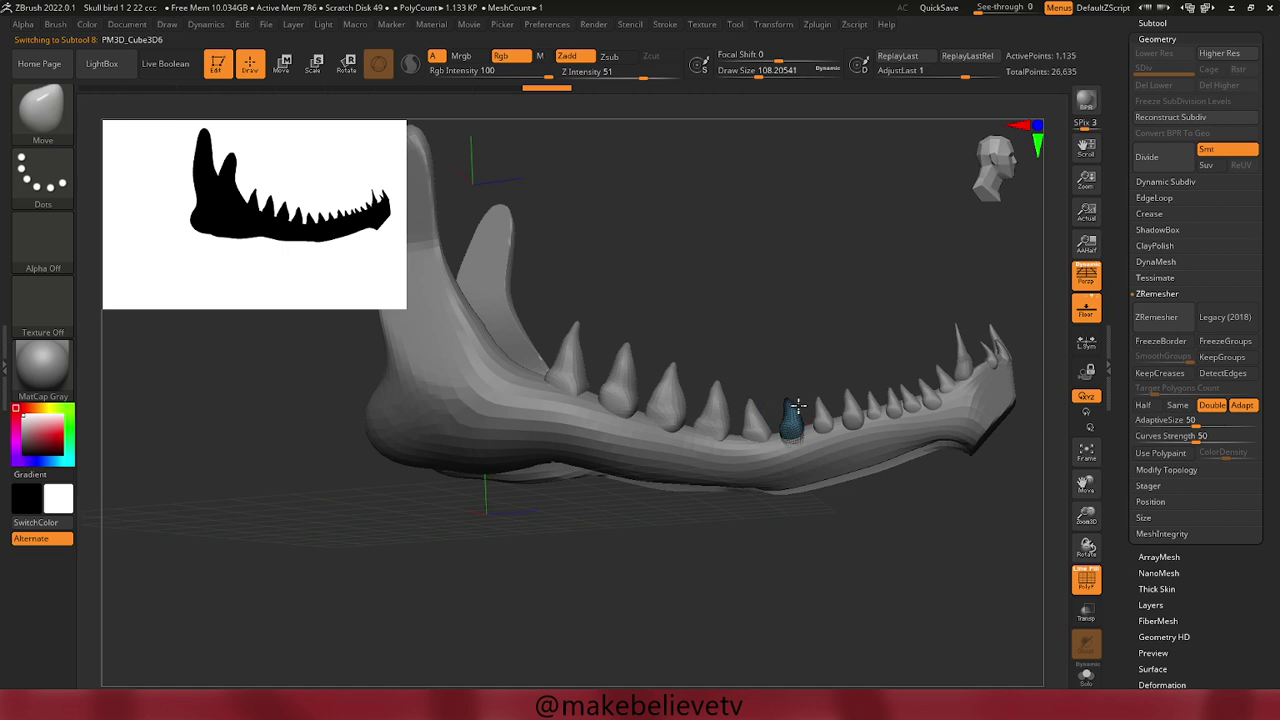
{"action": "left_click_drag", "start_coordinate": [797, 404], "coordinate": [787, 387]}
{"action": "left_click", "coordinate": [817, 405], "text": "alt"}
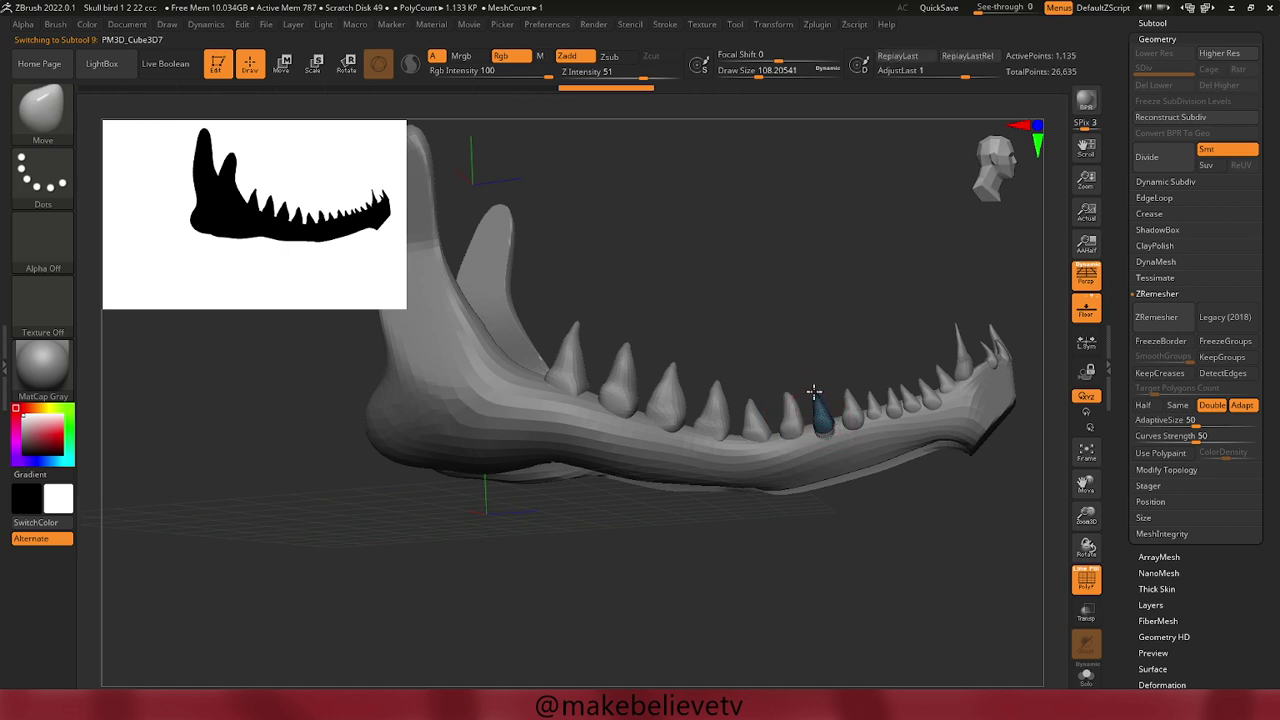
{"action": "left_click_drag", "start_coordinate": [814, 391], "coordinate": [814, 380]}
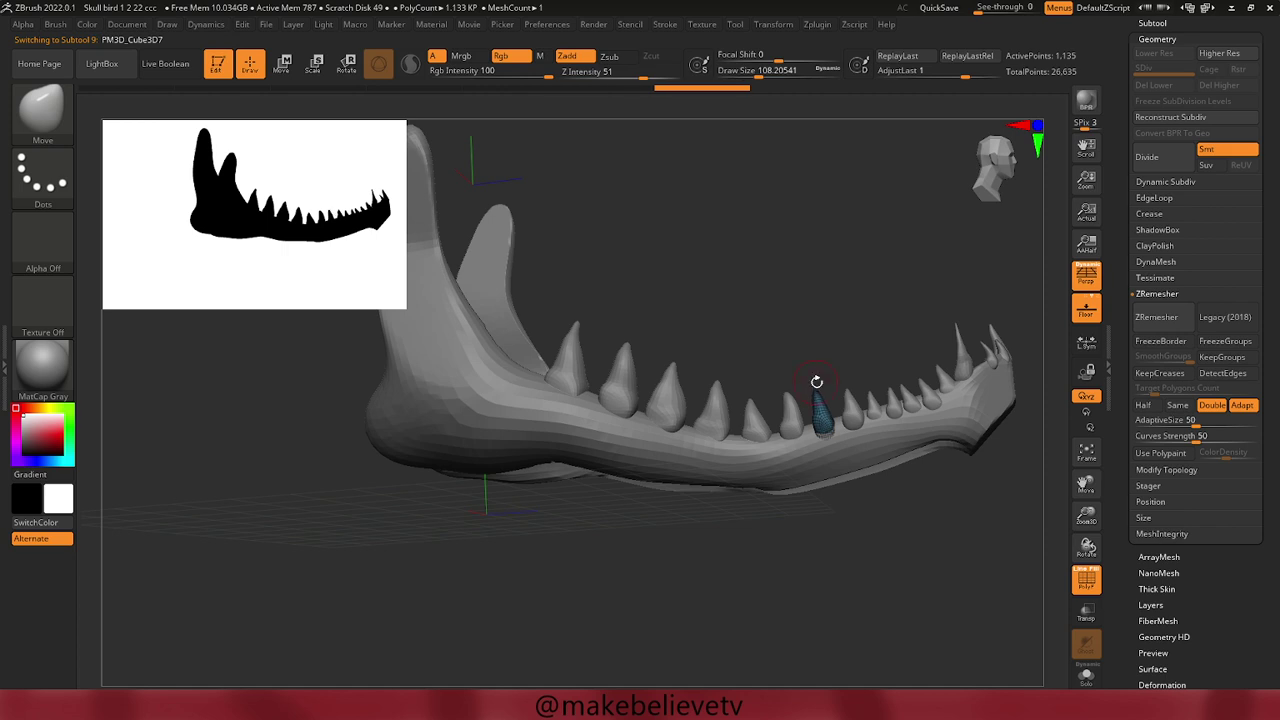
{"action": "left_click", "coordinate": [890, 390], "text": "alt"}
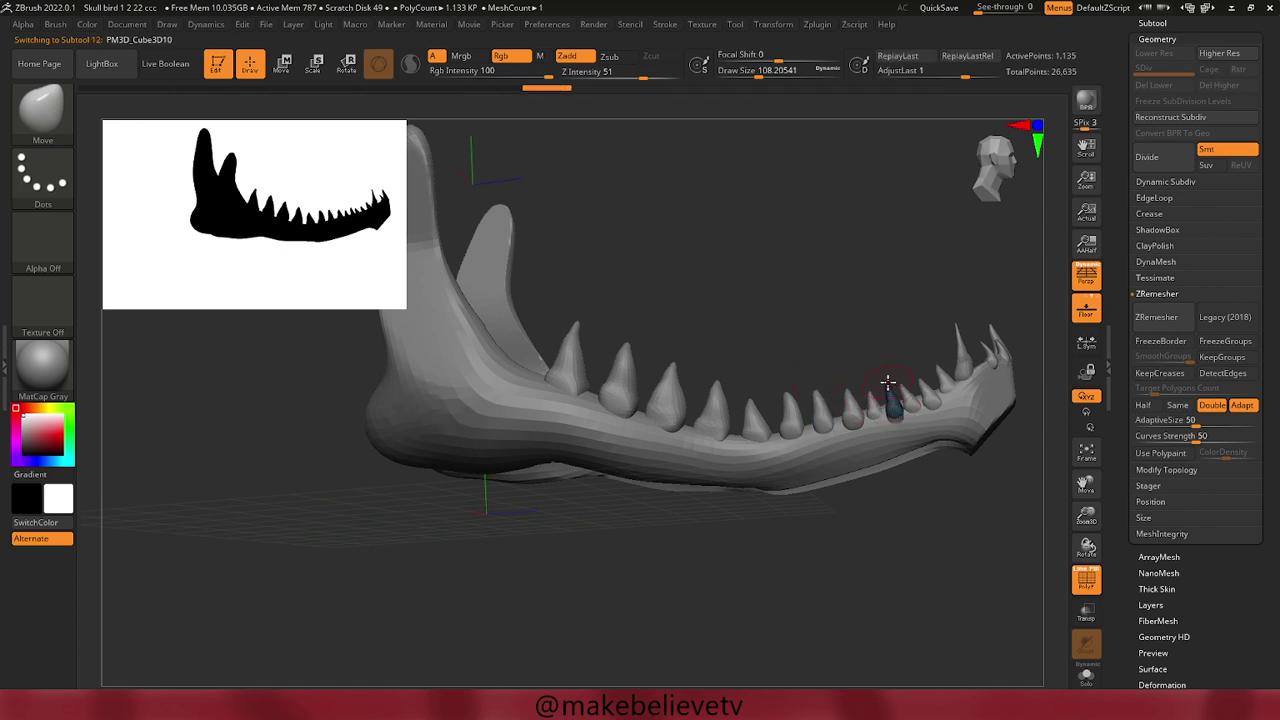
{"action": "left_click", "coordinate": [901, 393], "text": "alt"}
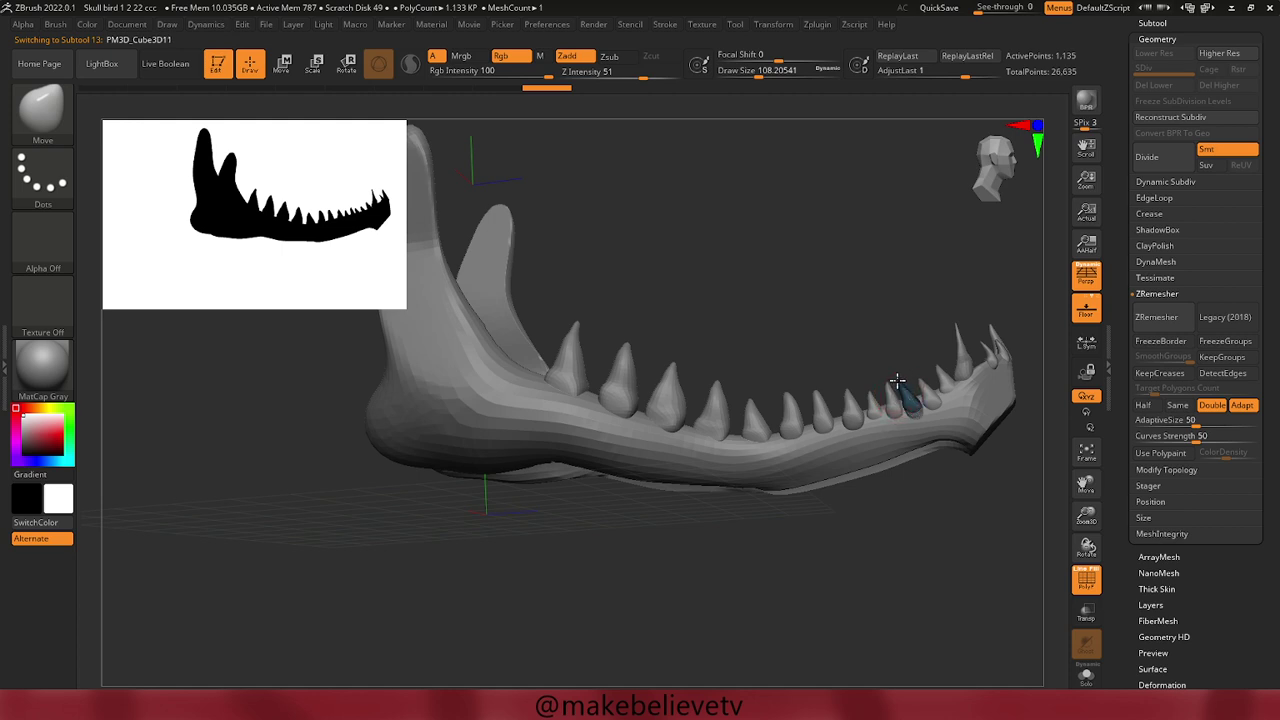
{"action": "left_click_drag", "start_coordinate": [894, 378], "coordinate": [892, 381]}
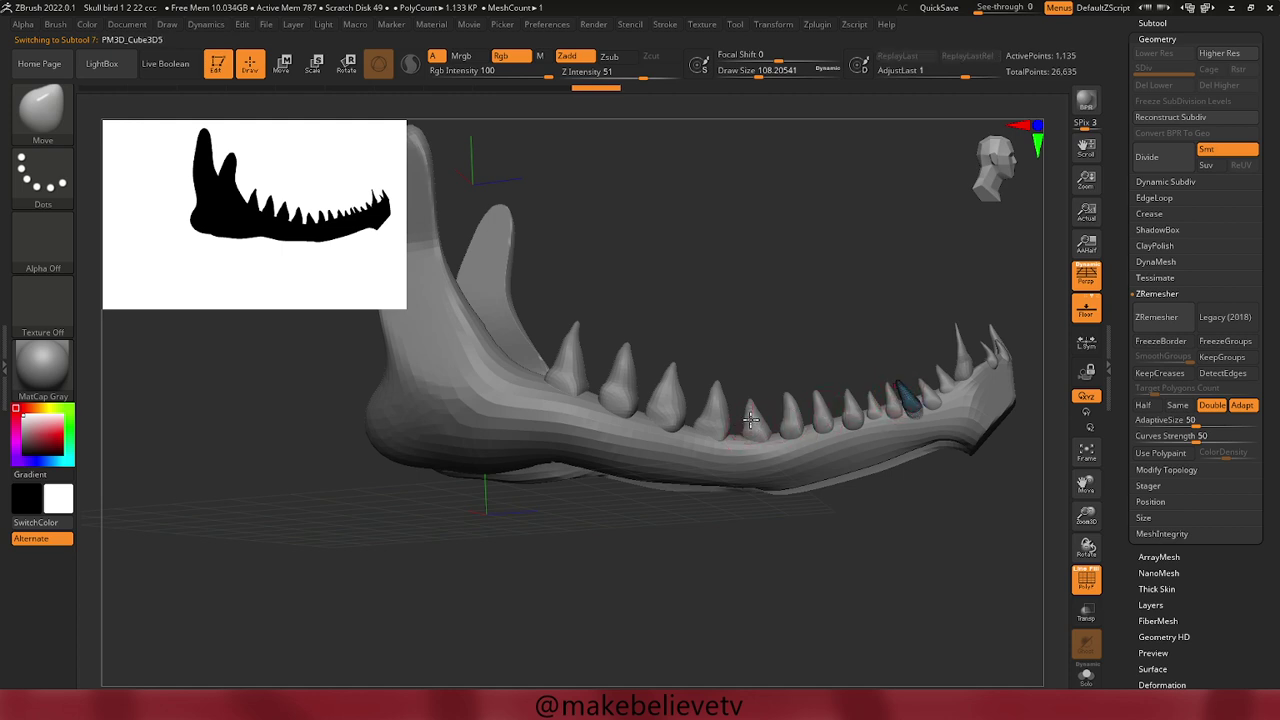
{"action": "left_click", "coordinate": [745, 427], "text": "alt"}
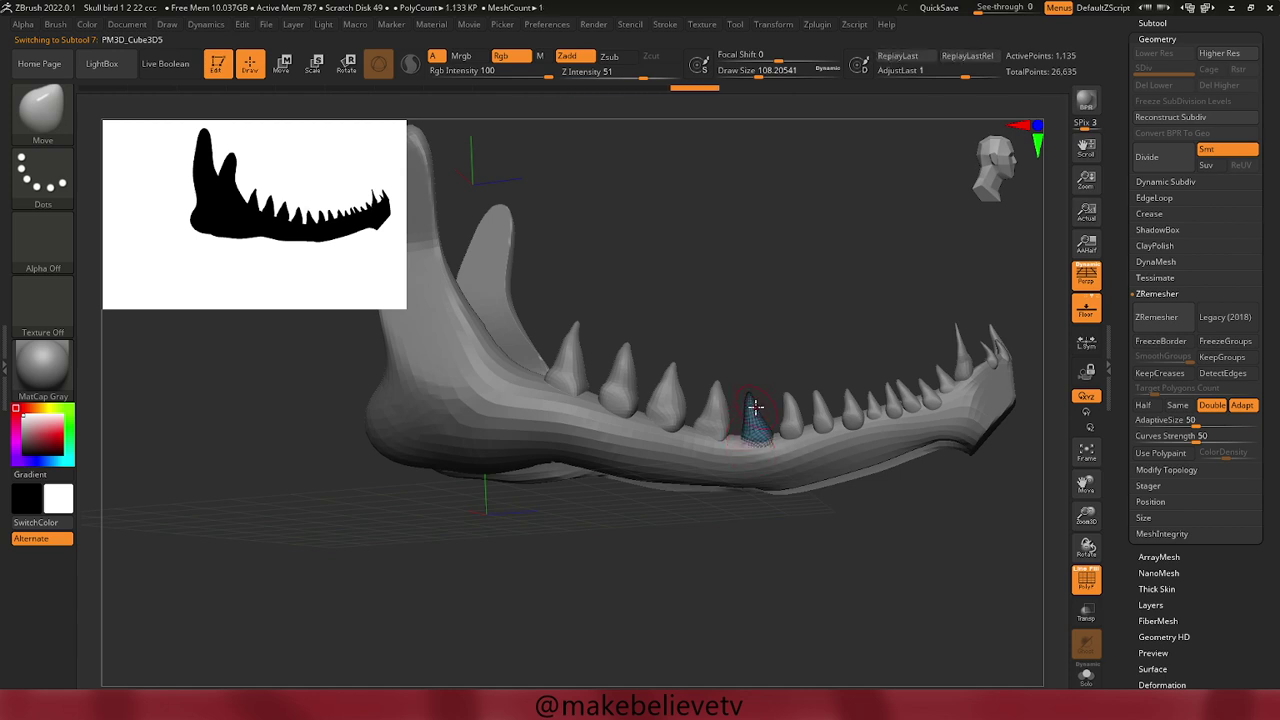
{"action": "mouse_move", "coordinate": [751, 303]}
{"action": "left_mouse_down"}
{"action": "mouse_move", "coordinate": [757, 523]}
{"action": "mouse_move", "coordinate": [689, 531]}
{"action": "mouse_move", "coordinate": [634, 494]}
{"action": "mouse_move", "coordinate": [720, 434]}
{"action": "mouse_move", "coordinate": [650, 552]}
{"action": "left_mouse_up"}
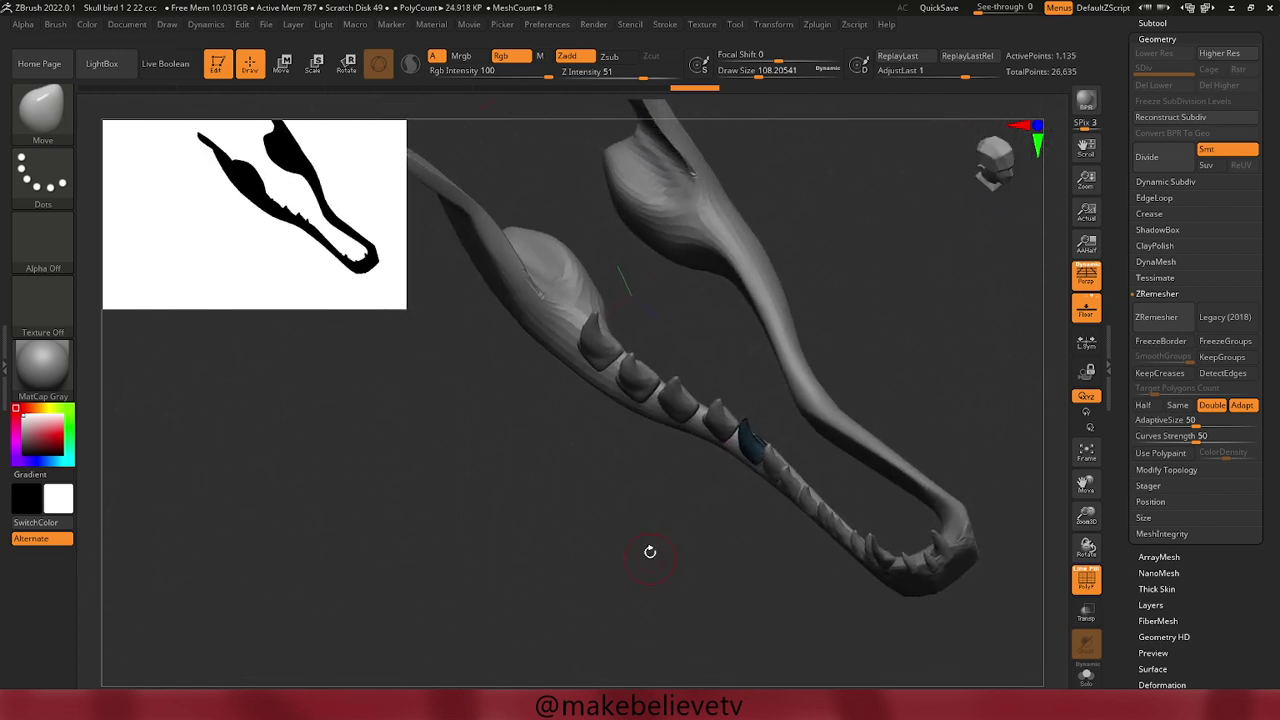
Rotate one front lower-jaw tooth on the jaw with the Transpose gizmo.
{"action": "left_click", "coordinate": [712, 422], "text": "alt"}
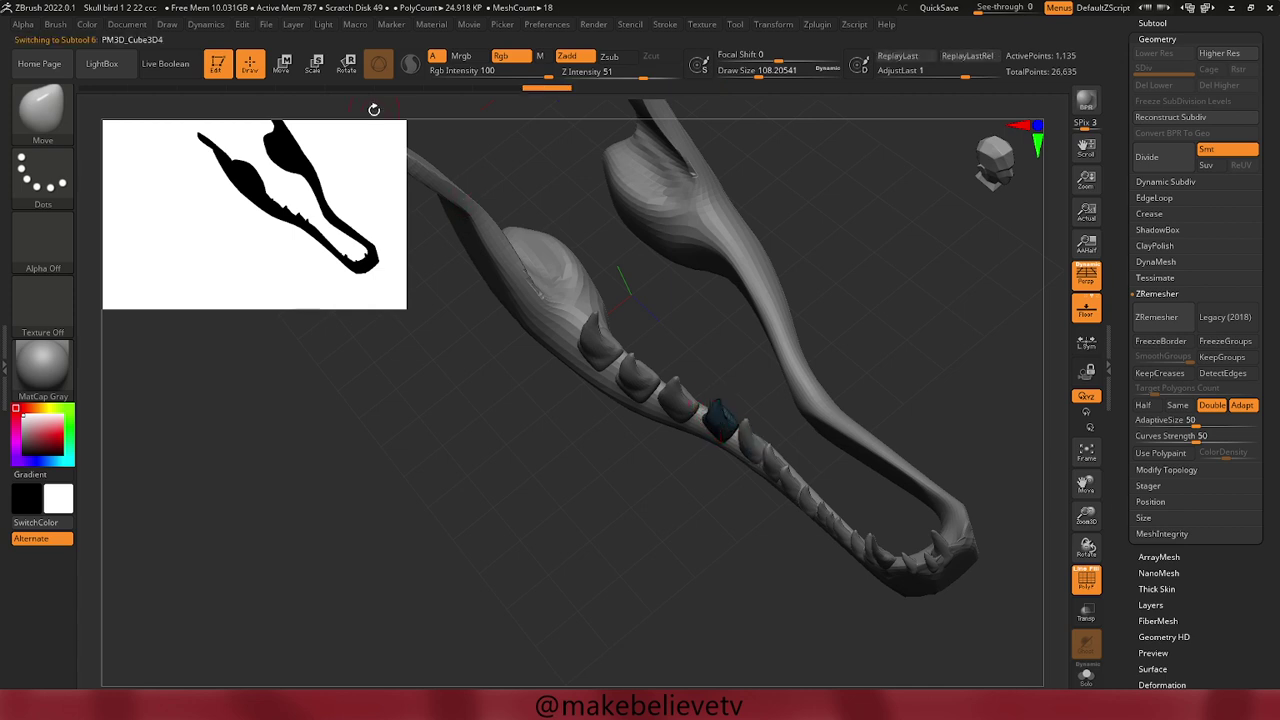
{"action": "left_click", "coordinate": [346, 64]}
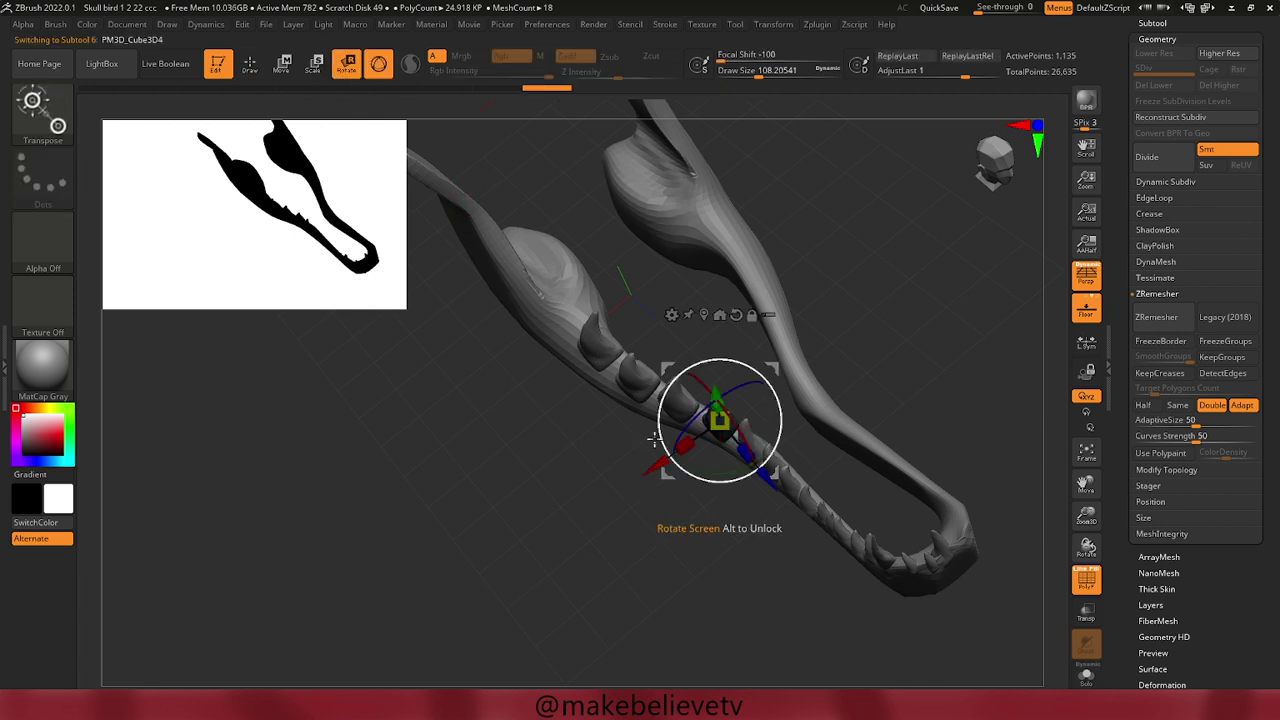
{"action": "mouse_move", "coordinate": [657, 440]}
{"action": "left_mouse_down"}
{"action": "mouse_move", "coordinate": [656, 454]}
{"action": "mouse_move", "coordinate": [608, 405]}
{"action": "mouse_move", "coordinate": [614, 418]}
{"action": "mouse_move", "coordinate": [570, 393]}
{"action": "left_mouse_up"}
Slide the two front-most teeth along the X axis to even their spacing.
{"action": "left_click", "coordinate": [637, 393], "text": "alt"}
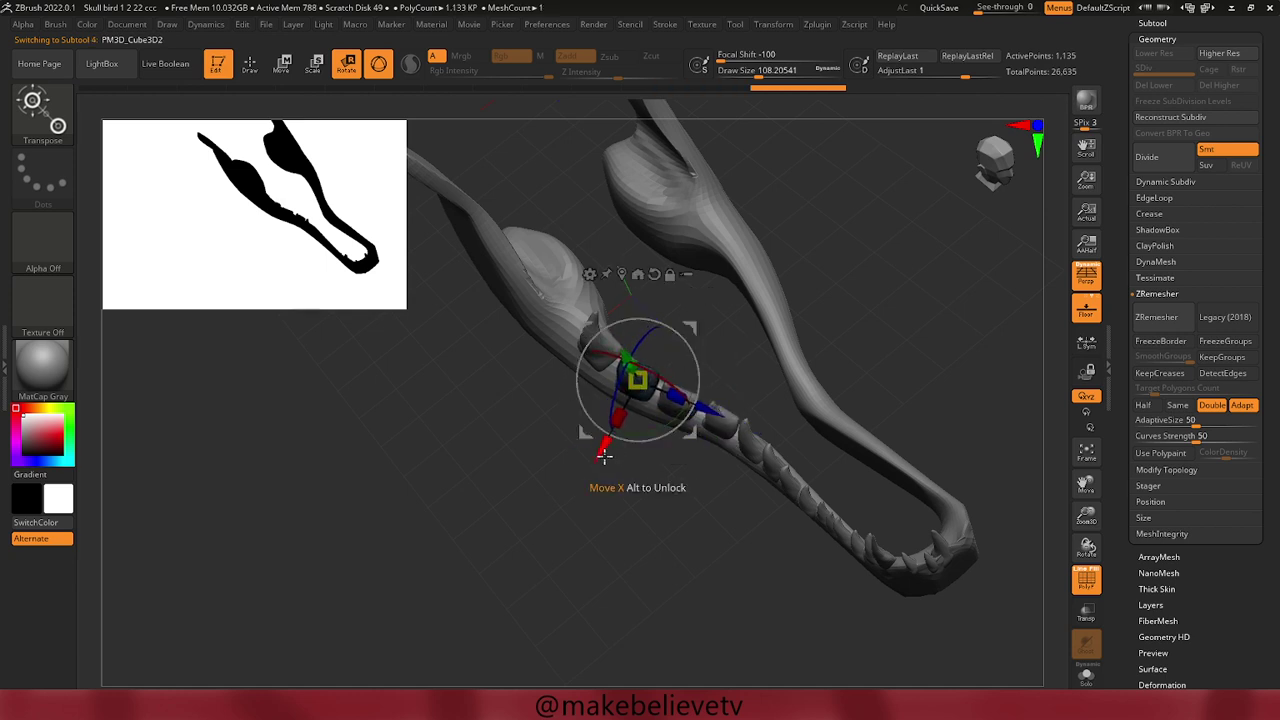
{"action": "left_click_drag", "start_coordinate": [606, 457], "coordinate": [601, 460]}
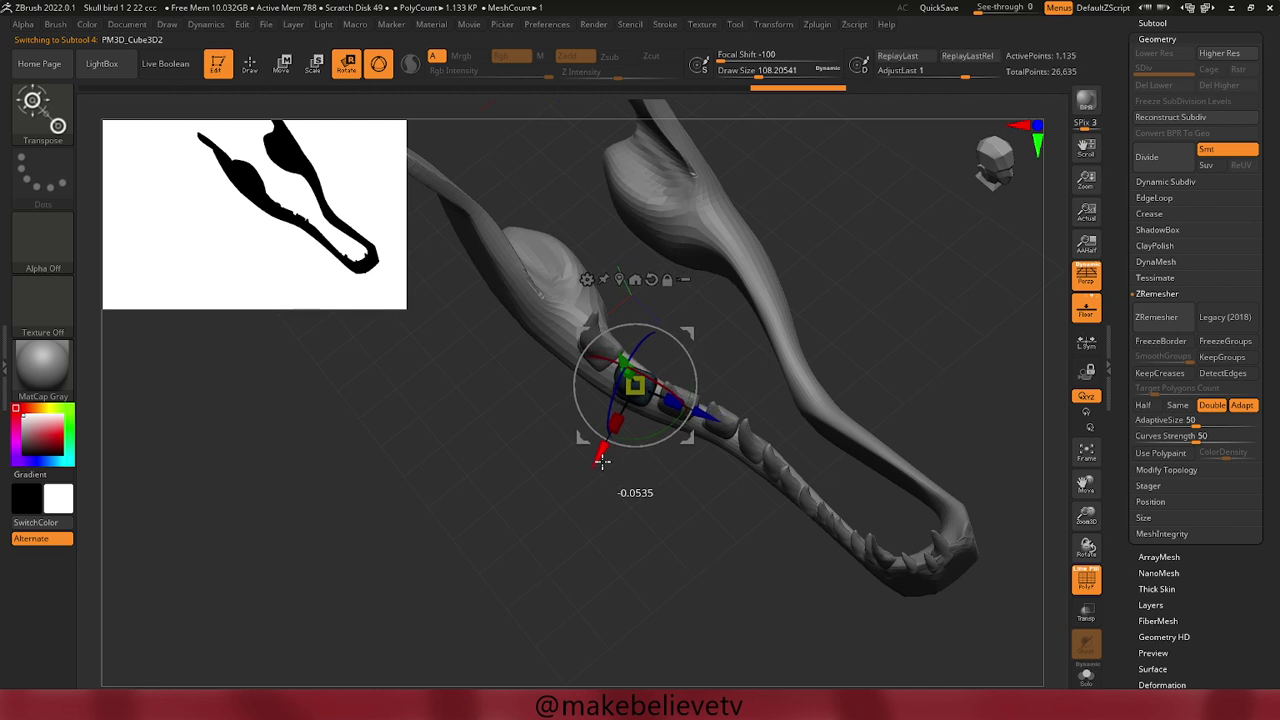
{"action": "left_click", "coordinate": [592, 366], "text": "alt"}
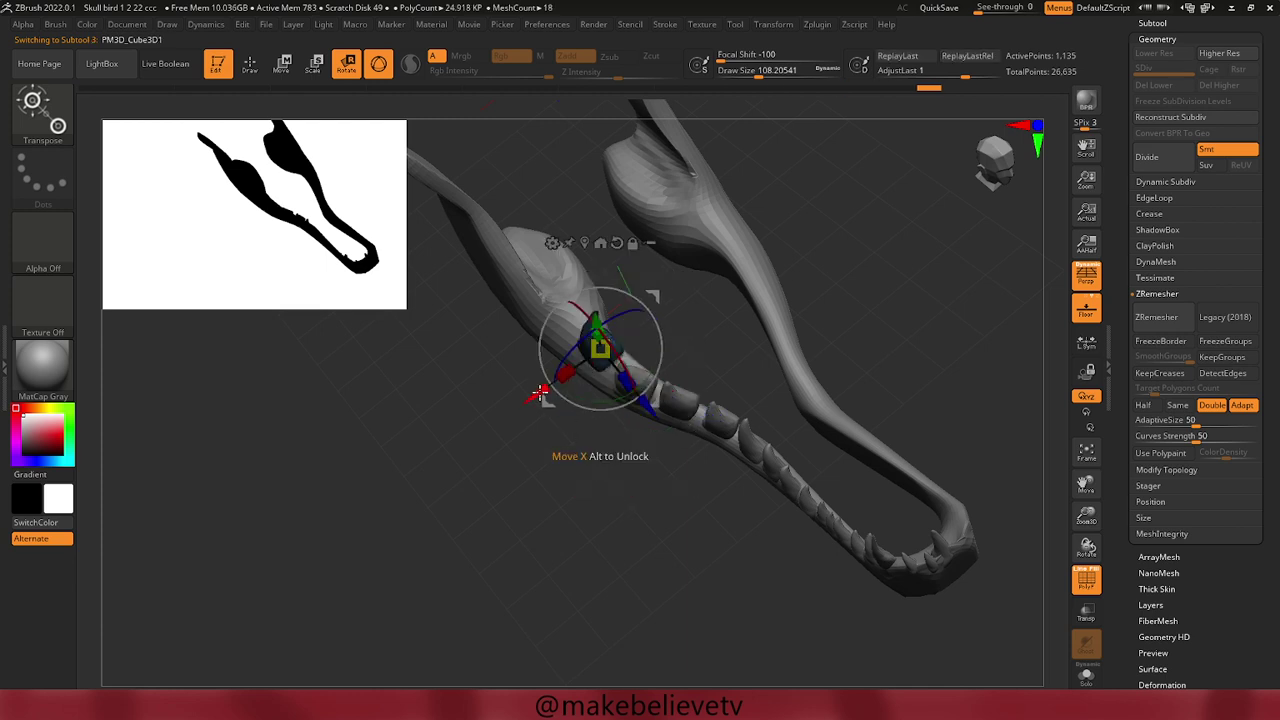
{"action": "left_click_drag", "start_coordinate": [540, 389], "coordinate": [534, 405]}
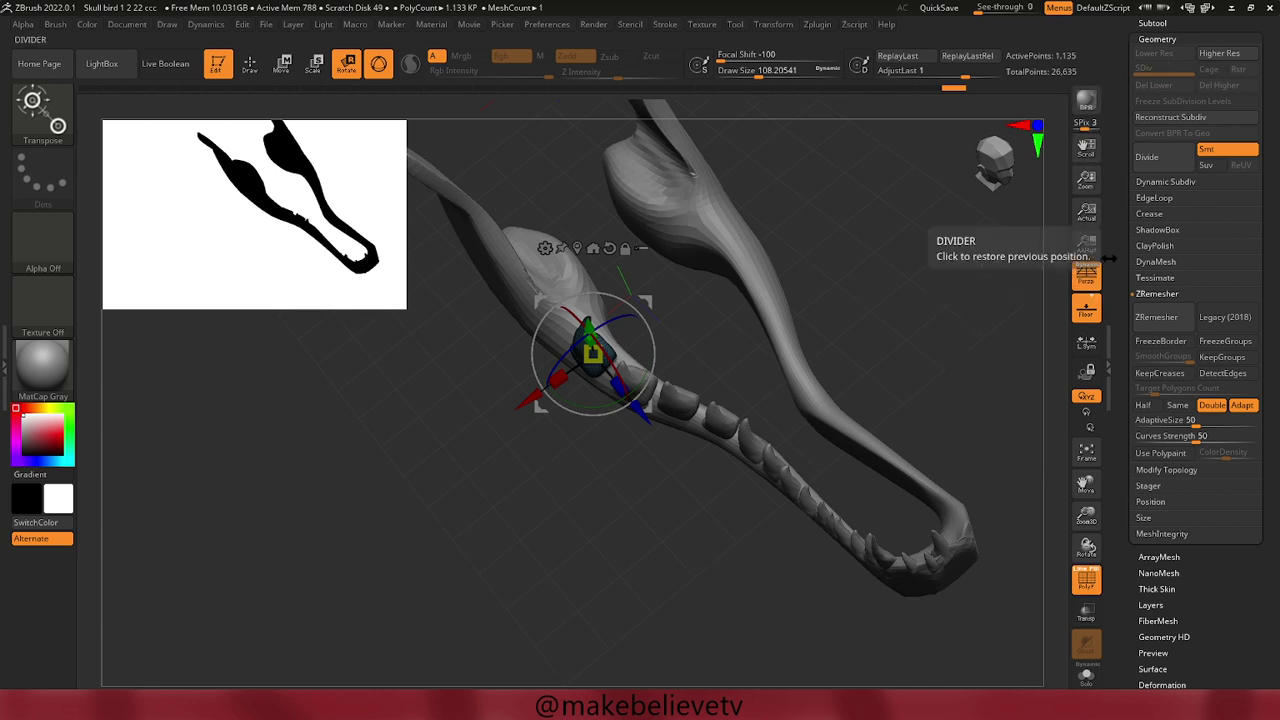
Scroll the Tool palette and reopen the Subtool list after briefly expanding Geometry.
{"action": "scroll", "coordinate": [1117, 186], "scroll_direction": "up", "scroll_amount": 3}
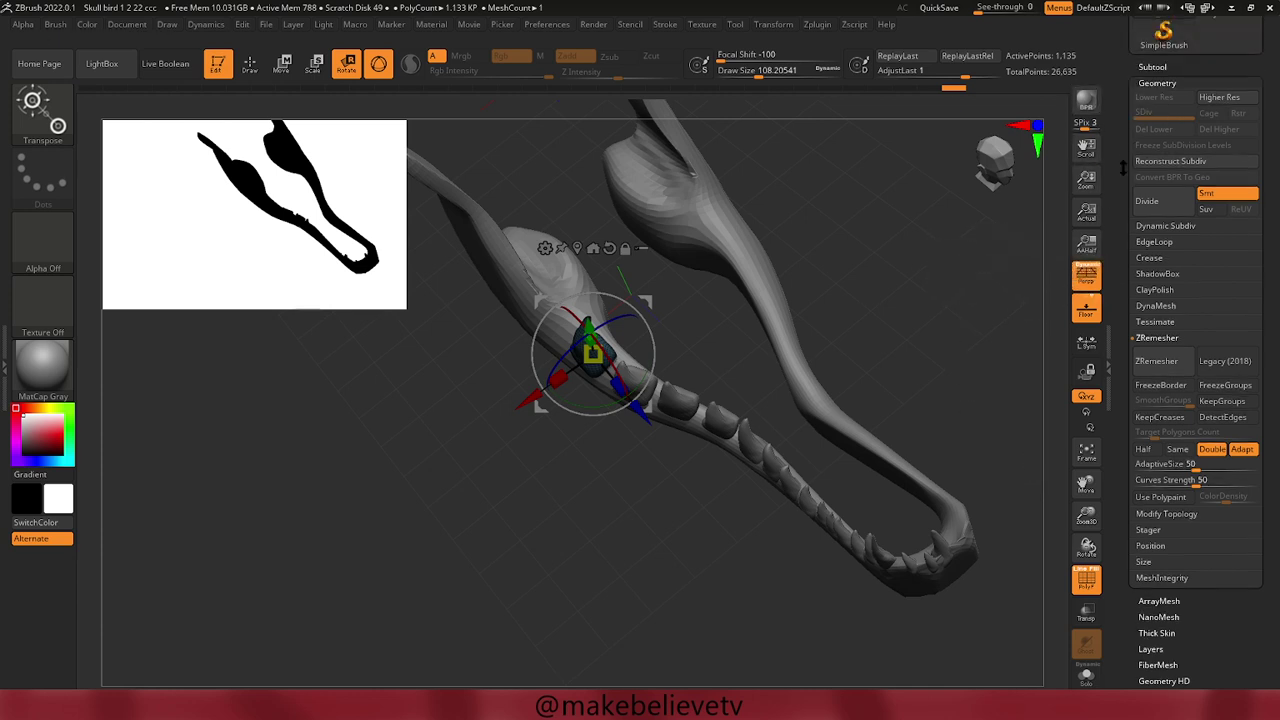
{"action": "scroll", "coordinate": [1117, 186], "scroll_direction": "down", "scroll_amount": 3}
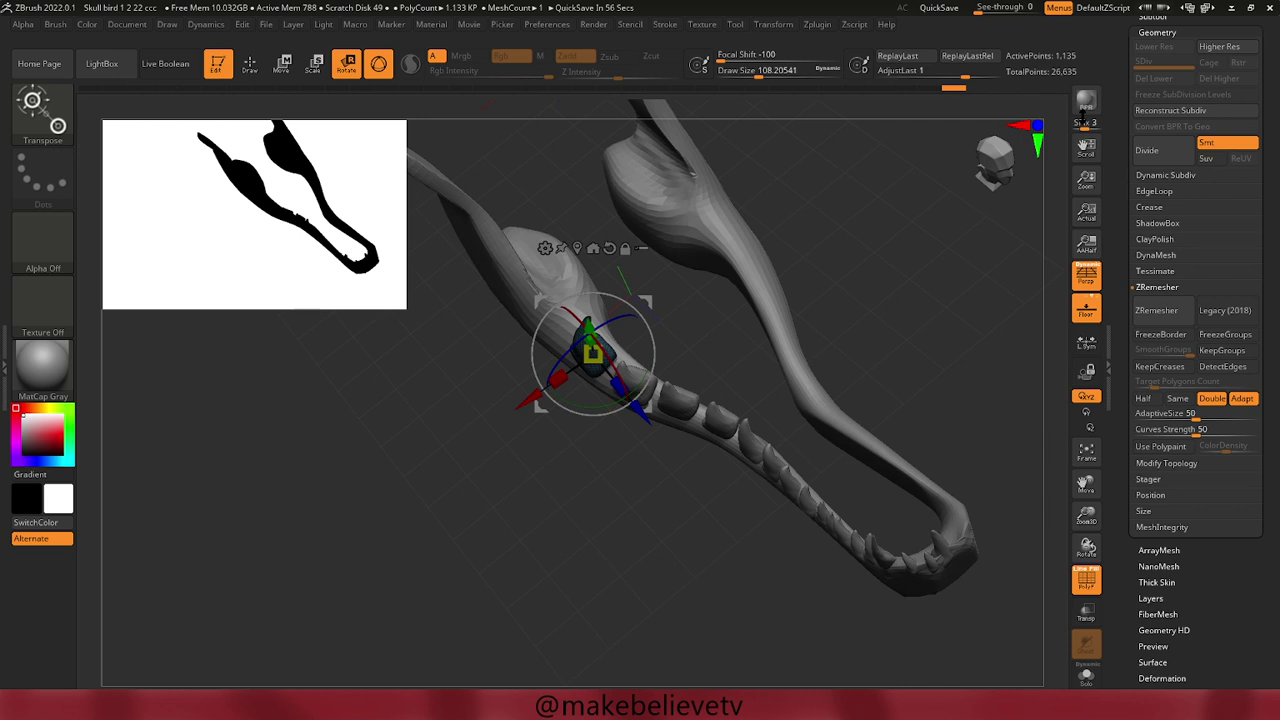
{"action": "scroll", "coordinate": [1122, 113], "scroll_direction": "up", "scroll_amount": 3}
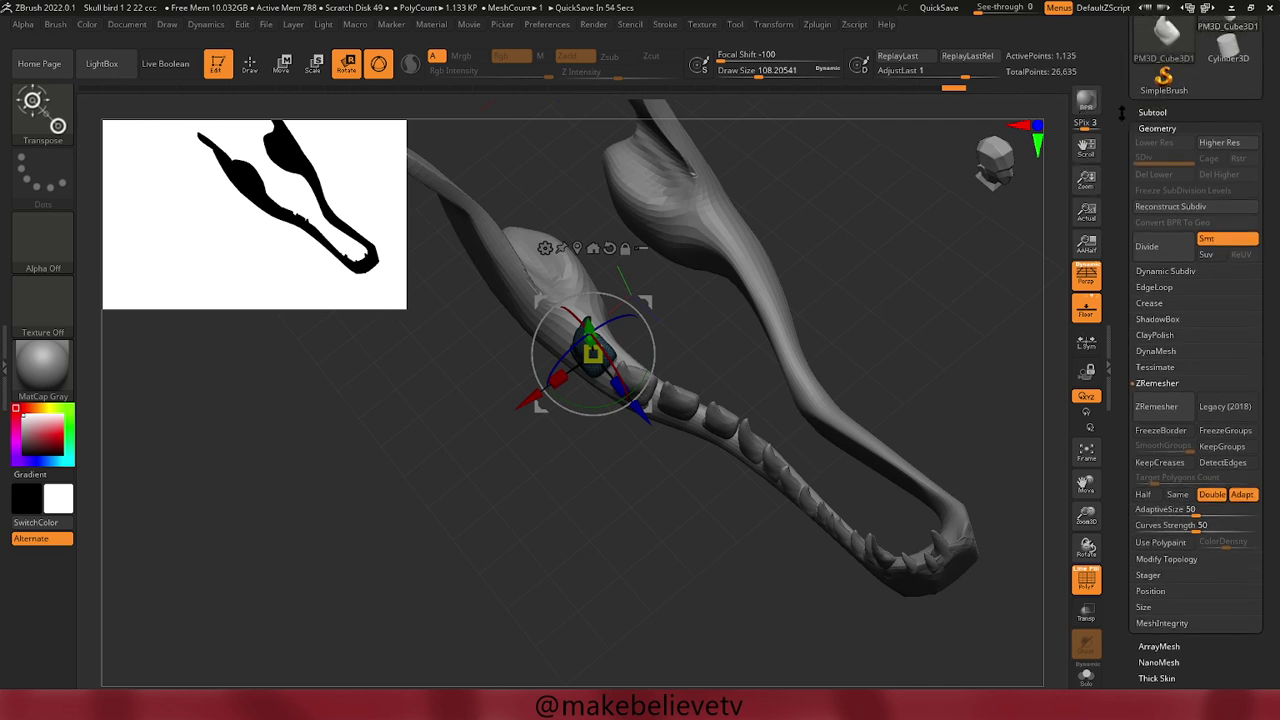
{"action": "left_click", "coordinate": [1150, 111]}
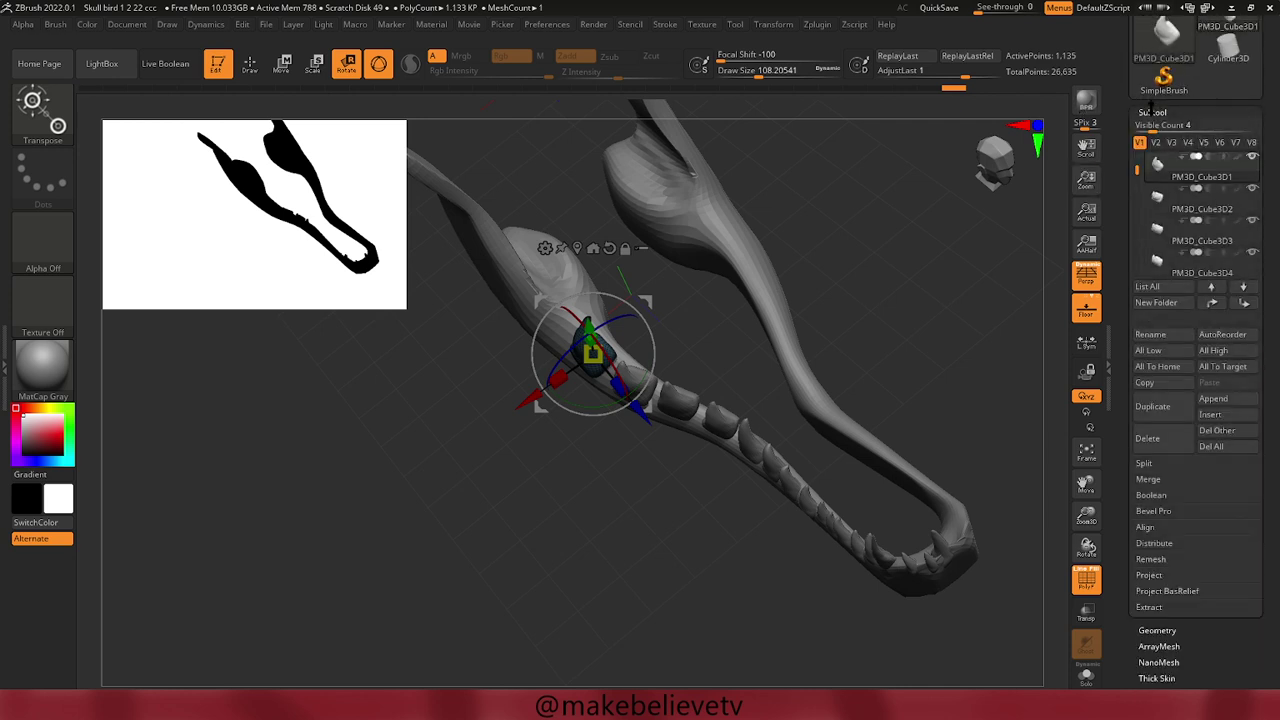
{"action": "mouse_move", "coordinate": [1200, 170]}
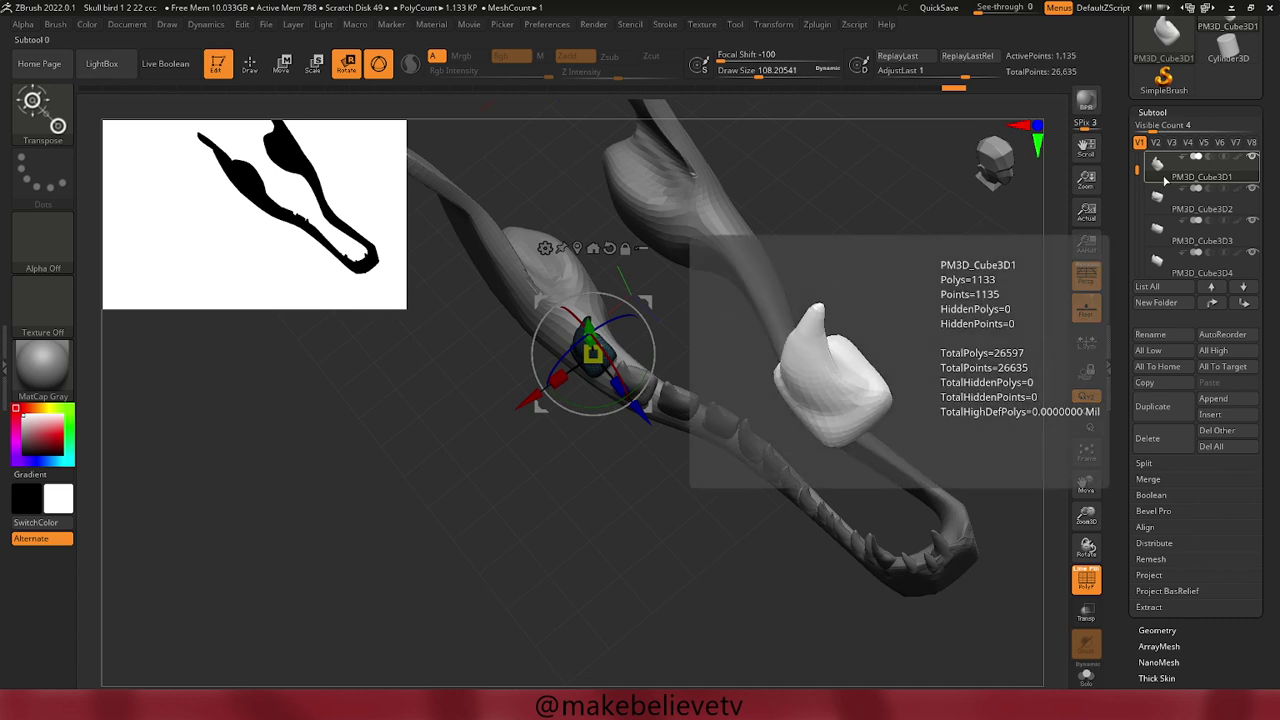
{"action": "left_click_drag", "start_coordinate": [1135, 172], "coordinate": [1119, 132]}
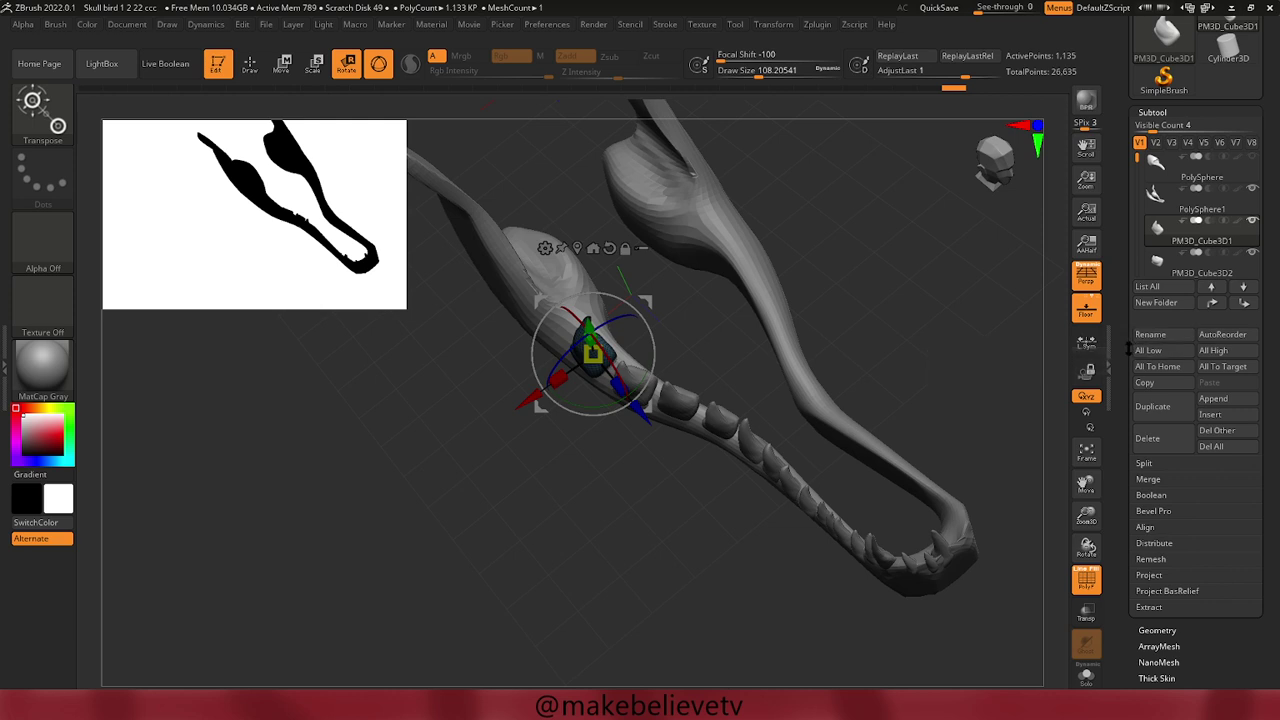
{"action": "left_click_drag", "start_coordinate": [1127, 347], "coordinate": [1121, 301]}
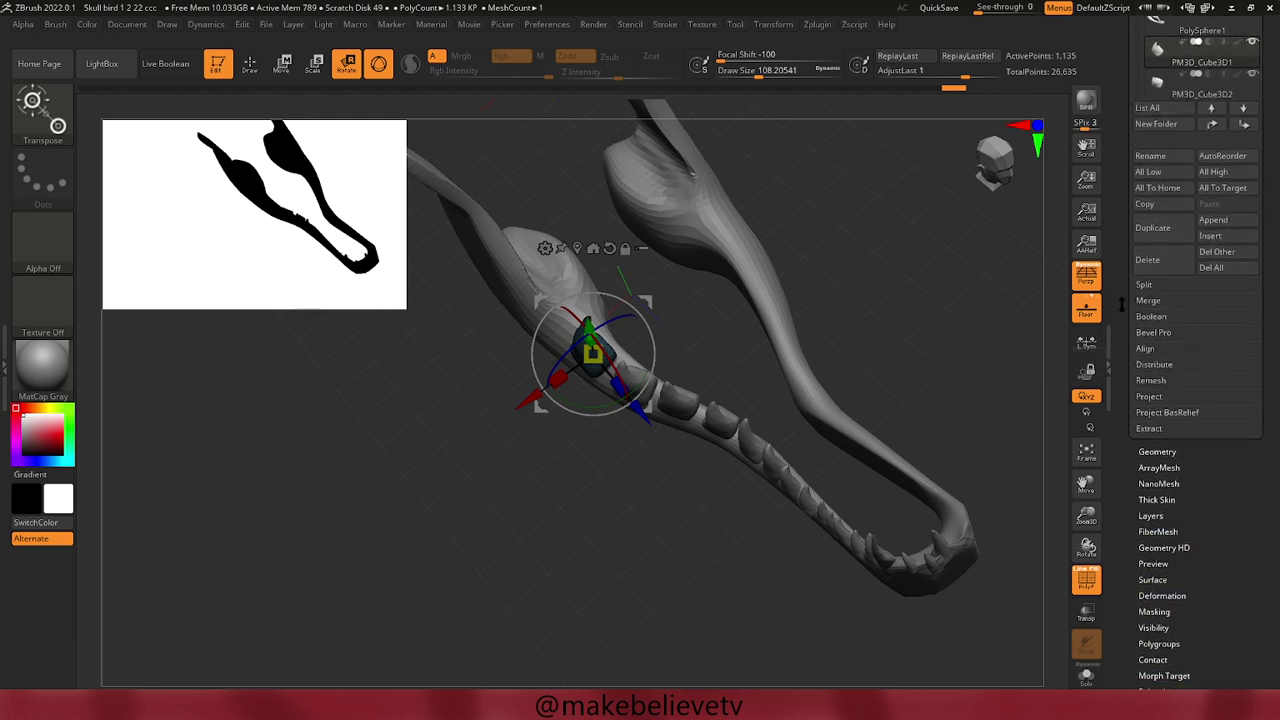
{"action": "left_click", "coordinate": [1155, 452]}
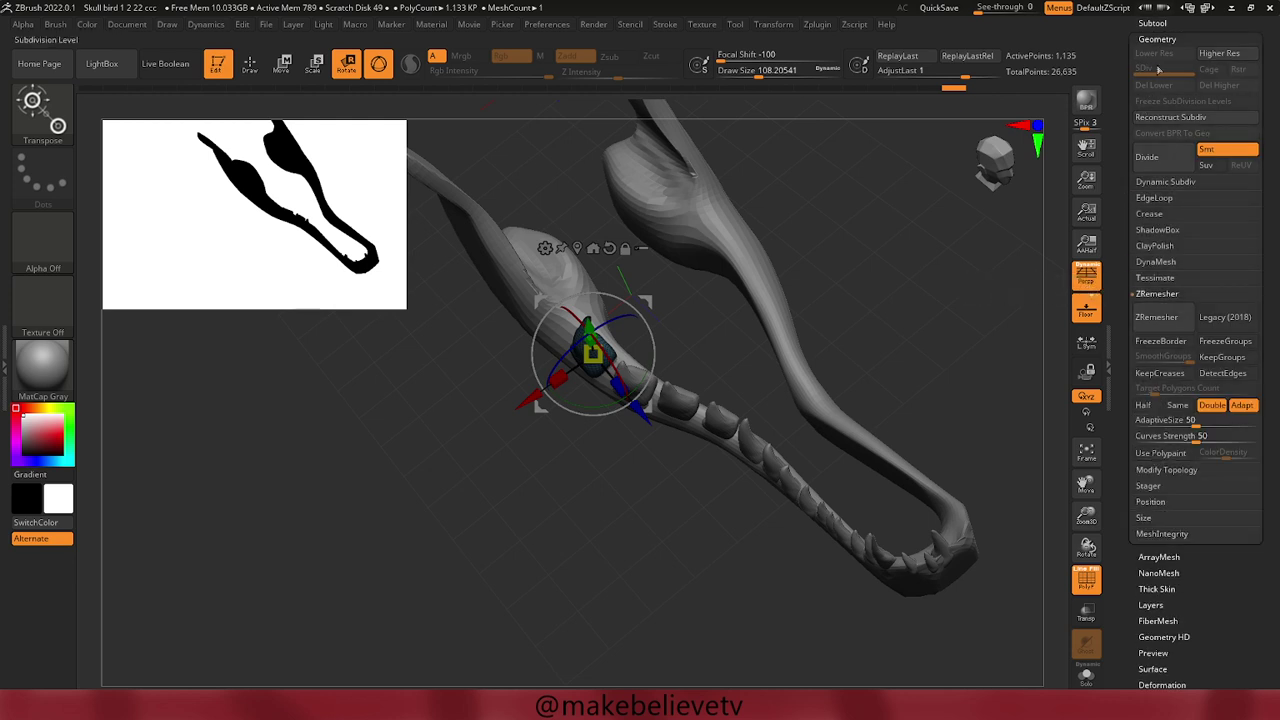
{"action": "left_click", "coordinate": [1151, 21]}
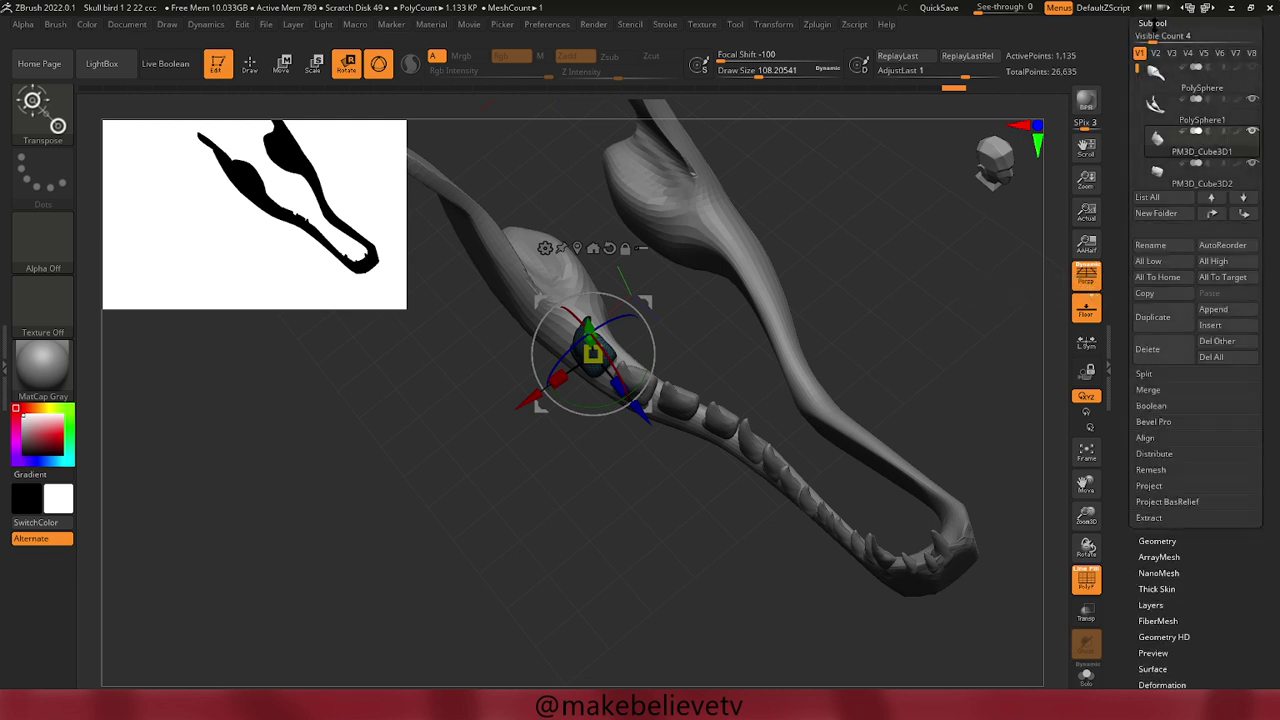
MergeDown every separate tooth piece into a single teeth subtool, confirming the merge.
{"action": "left_click", "coordinate": [1150, 390]}
{"action": "left_click", "coordinate": [1155, 405]}
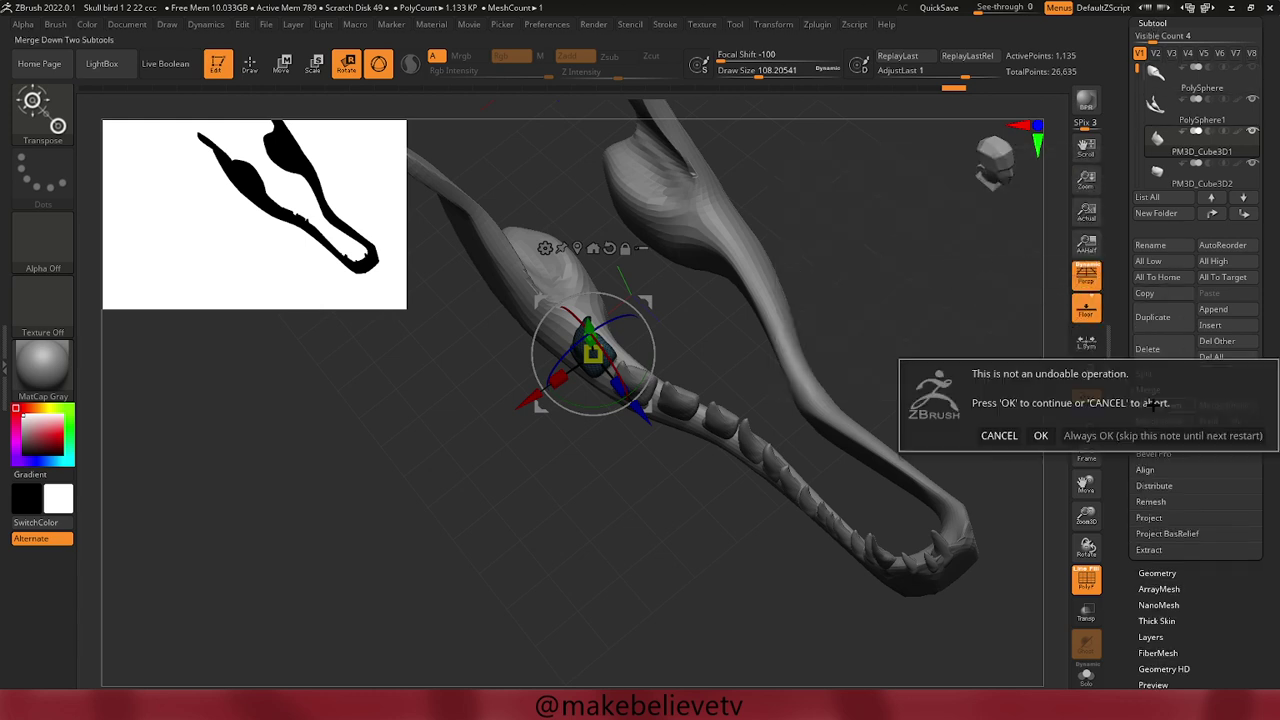
{"action": "left_click", "coordinate": [1076, 435]}
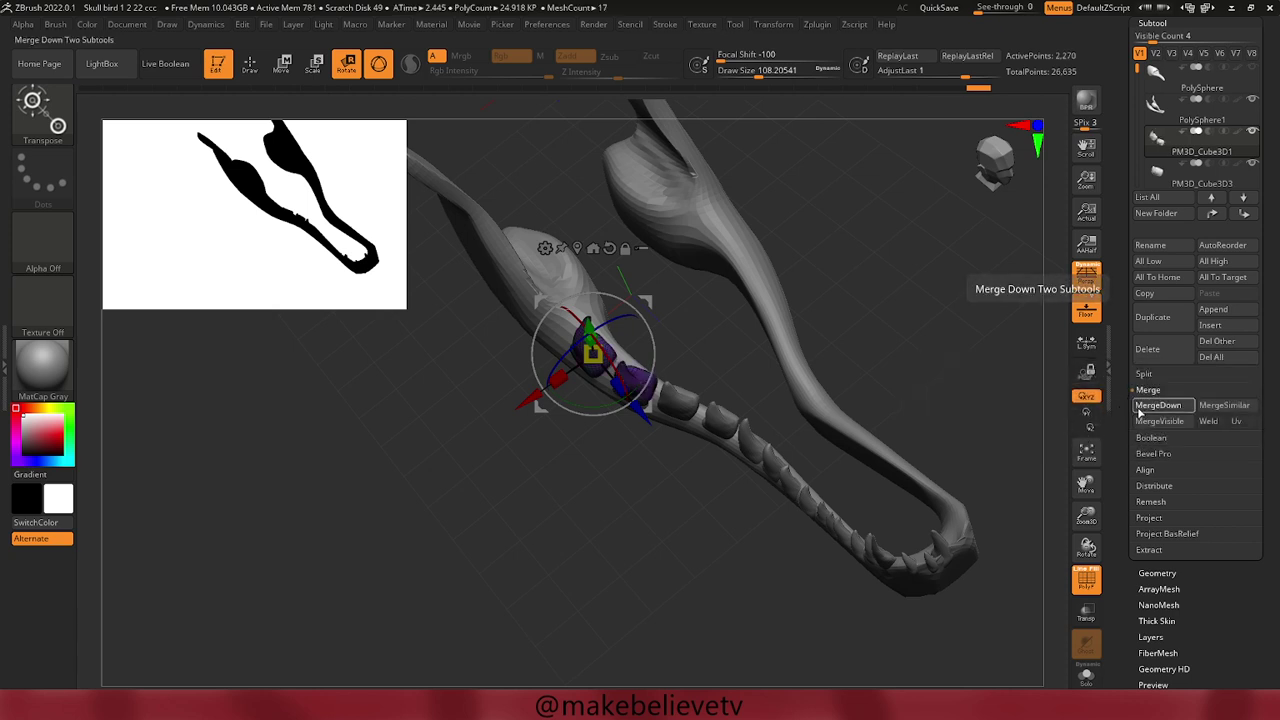
{"action": "left_click", "coordinate": [1155, 405]}
{"action": "left_click", "coordinate": [1139, 405]}
{"action": "left_click", "coordinate": [1139, 405]}
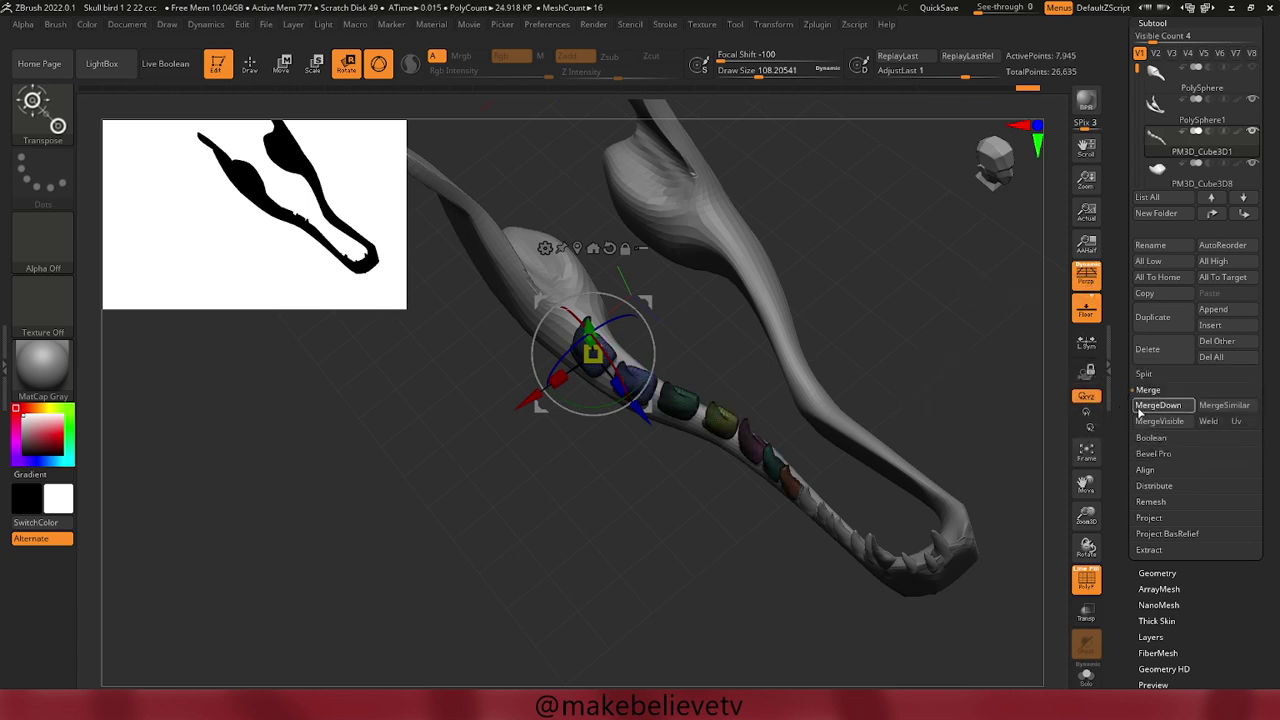
{"action": "left_click", "coordinate": [1139, 405]}
{"action": "left_click", "coordinate": [1139, 405]}
{"action": "left_click", "coordinate": [1139, 405]}
{"action": "left_click", "coordinate": [1139, 405]}
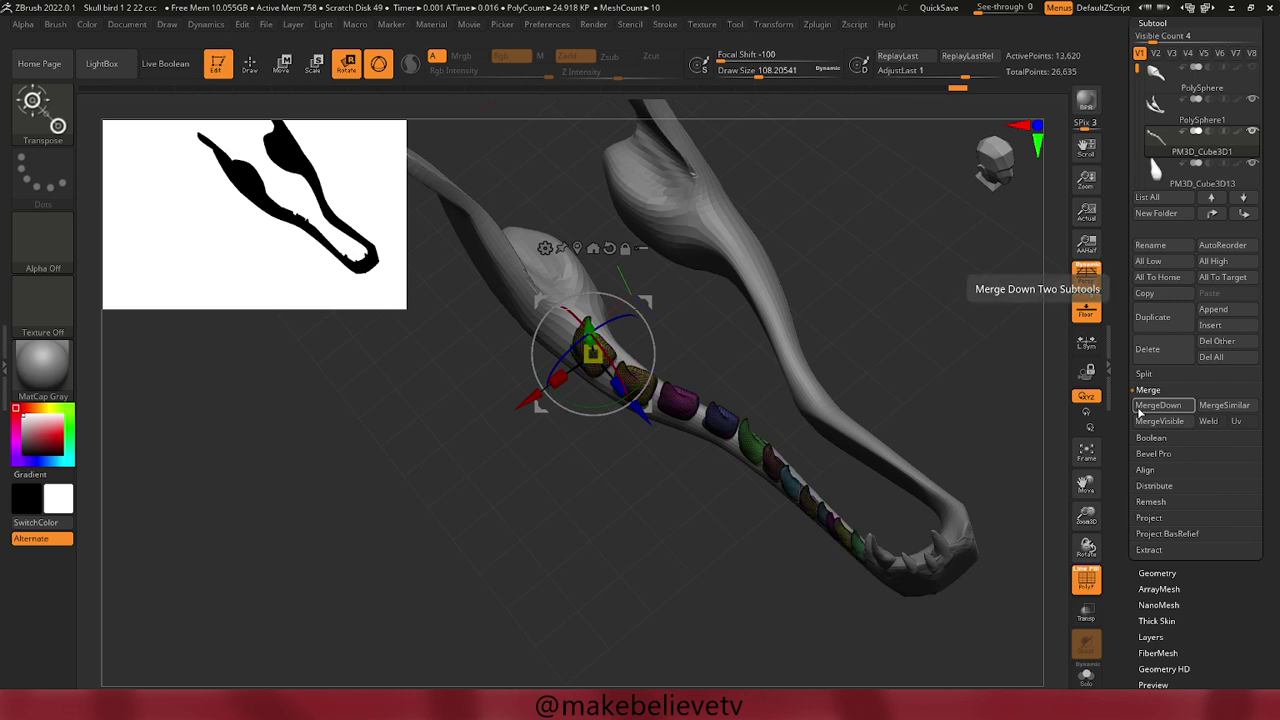
{"action": "left_click", "coordinate": [1139, 405]}
{"action": "left_click", "coordinate": [1139, 405]}
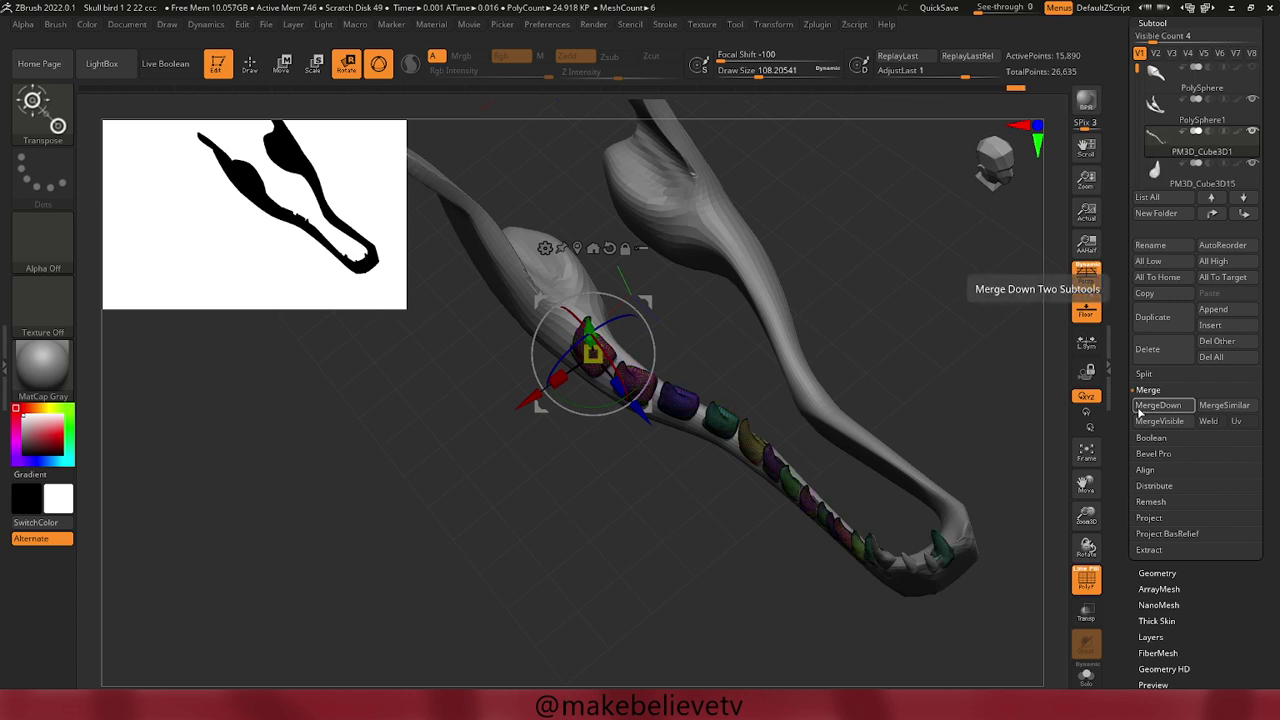
{"action": "left_click", "coordinate": [1139, 405]}
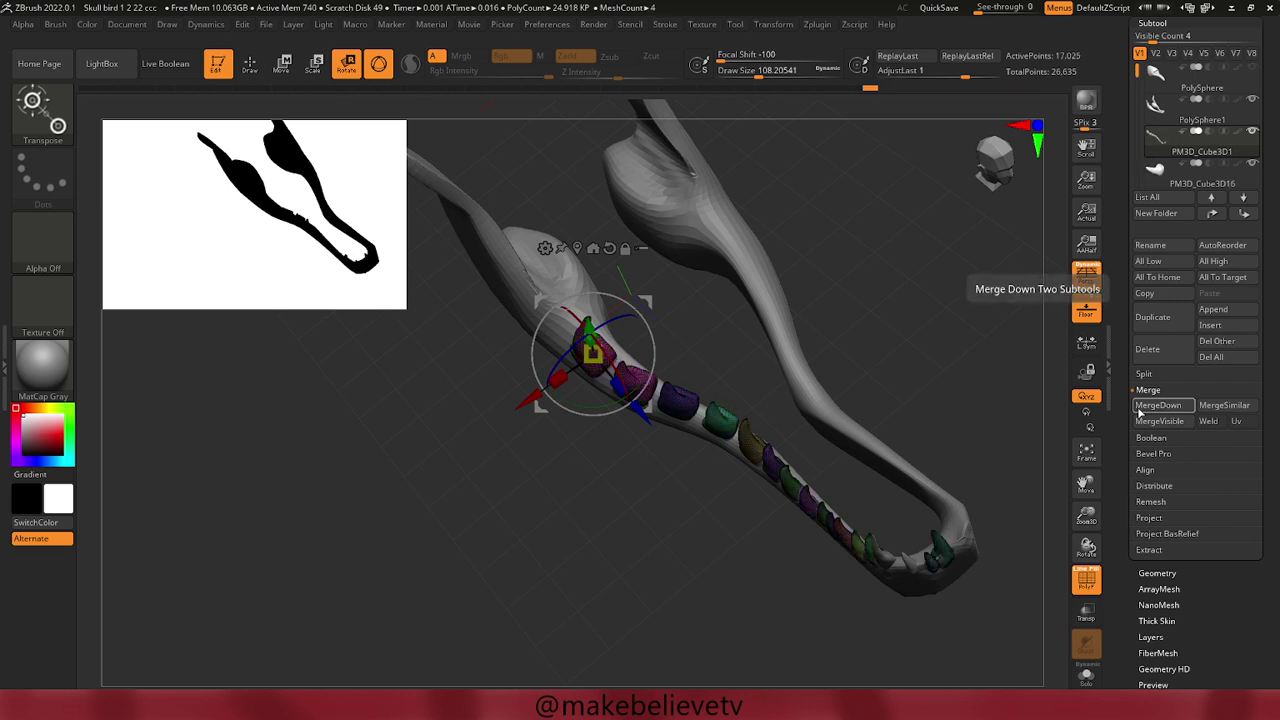
{"action": "left_click", "coordinate": [1139, 405]}
{"action": "left_click", "coordinate": [1139, 405]}
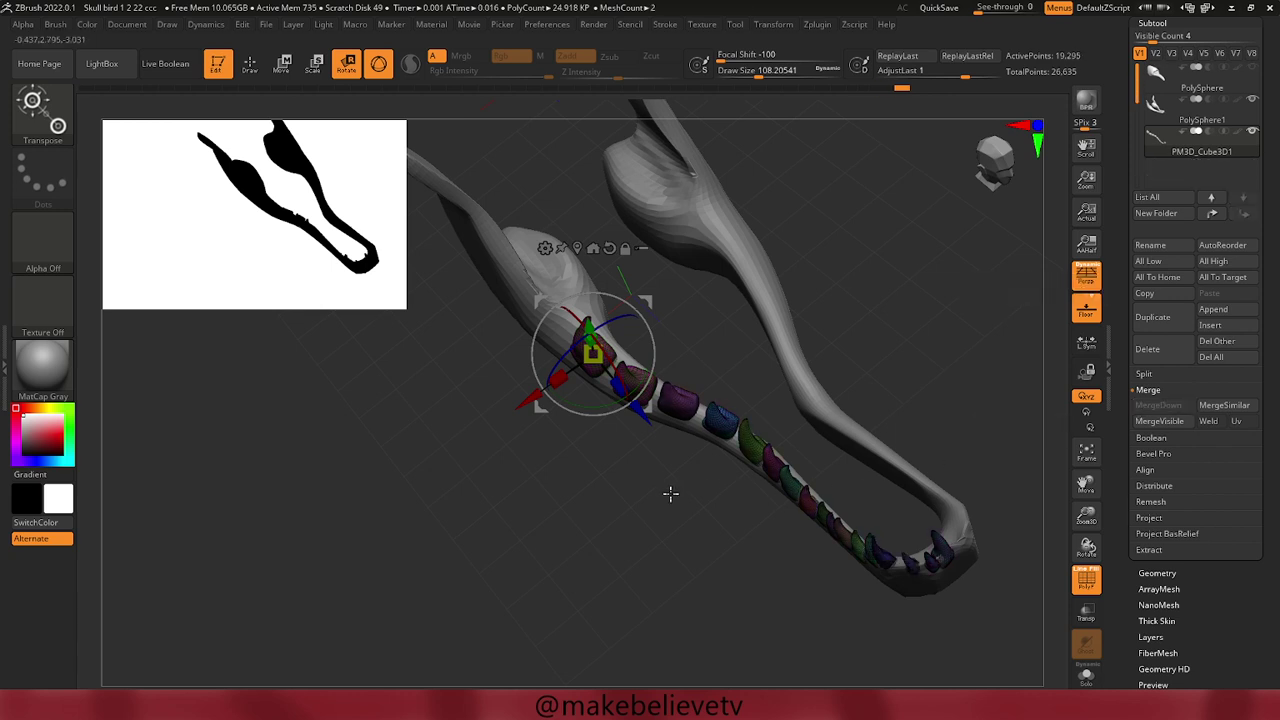
Turn the jaw to a side view and expand Geometry > Modify Topology.
{"action": "mouse_move", "coordinate": [669, 491]}
{"action": "left_mouse_down"}
{"action": "mouse_move", "coordinate": [704, 402]}
{"action": "mouse_move", "coordinate": [843, 429]}
{"action": "left_mouse_up"}
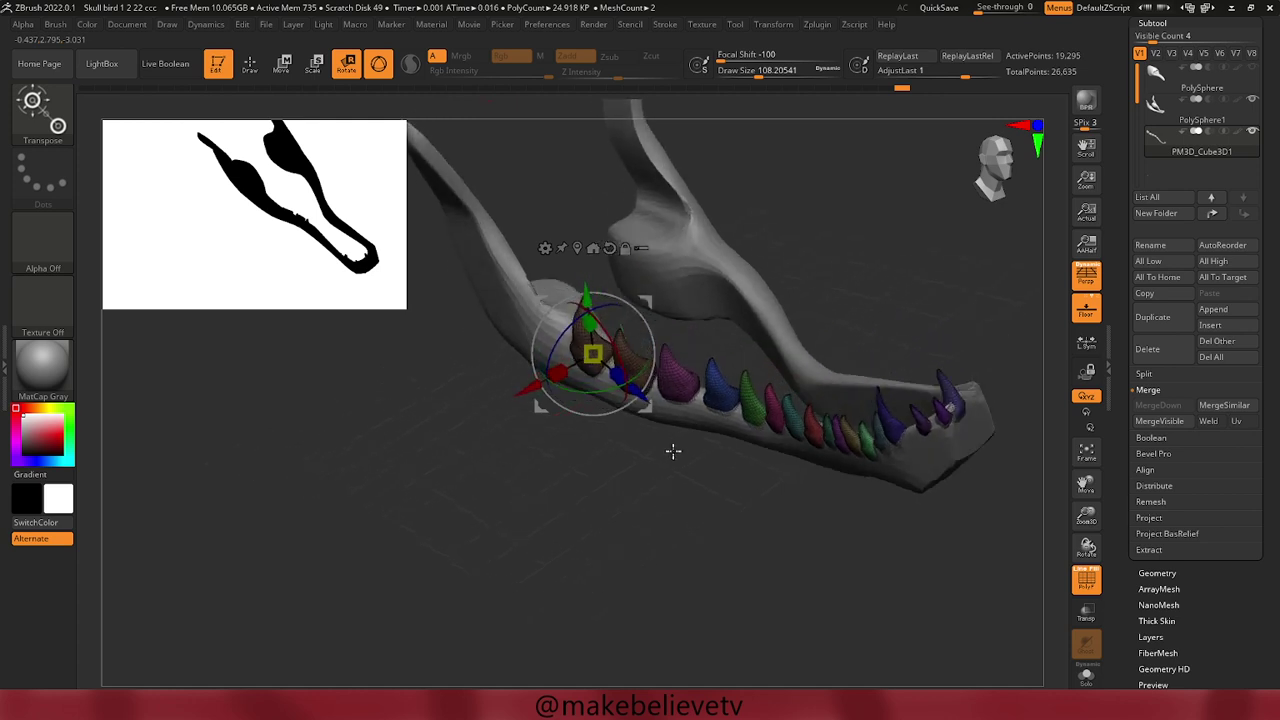
{"action": "left_click", "coordinate": [1156, 573]}
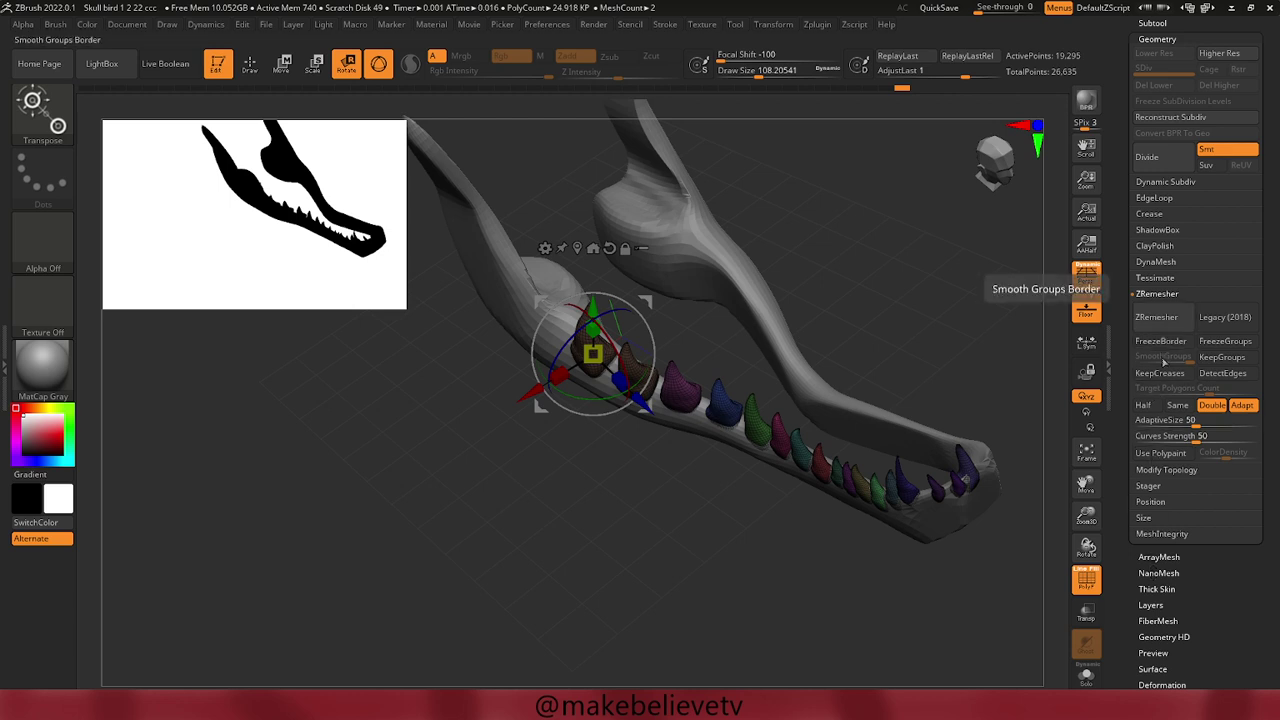
{"action": "left_click", "coordinate": [1161, 471]}
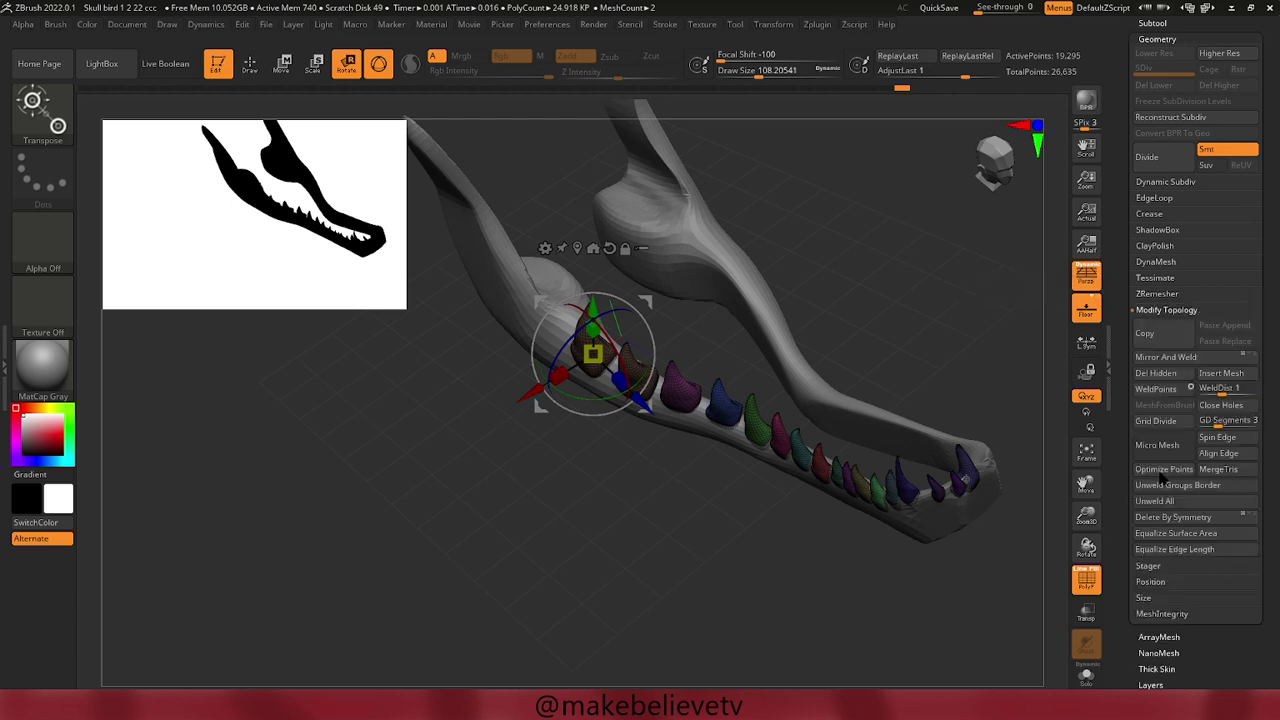
Mirror And Weld the teeth onto the other side of the jaw and save the project.
{"action": "left_click", "coordinate": [1164, 360]}
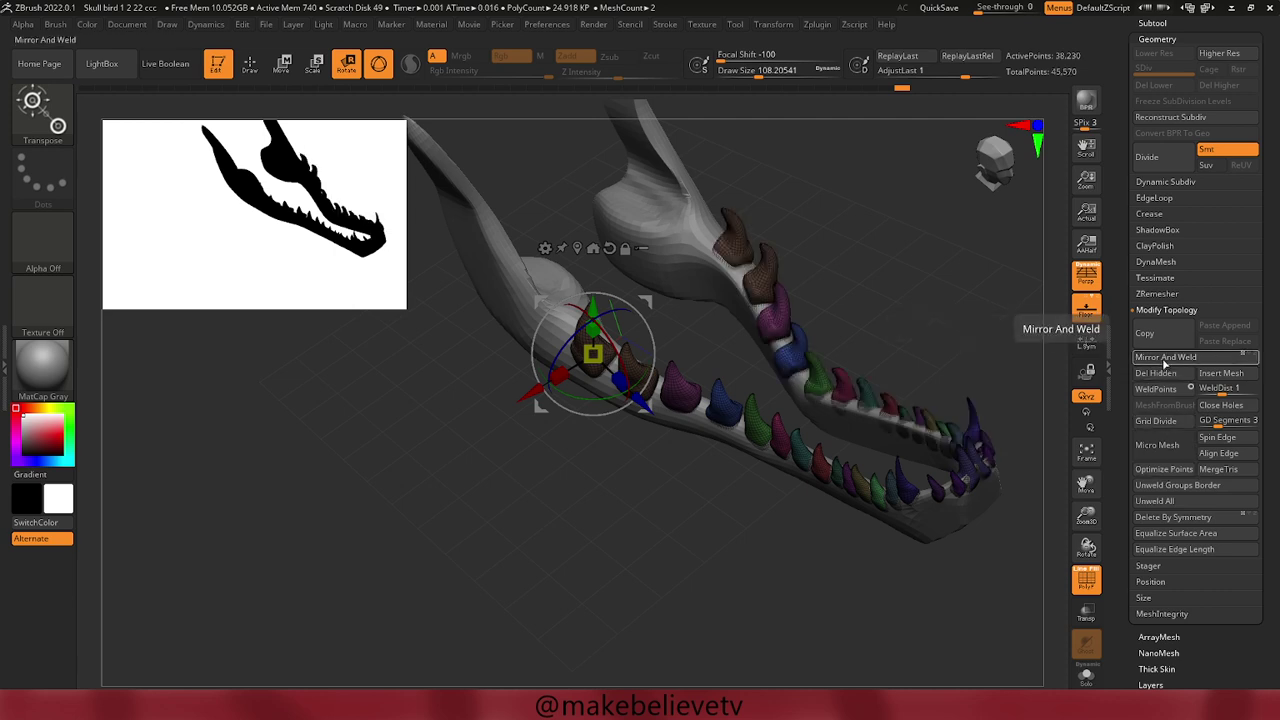
{"action": "mouse_move", "coordinate": [1040, 330]}
{"action": "left_mouse_down"}
{"action": "mouse_move", "coordinate": [1029, 363]}
{"action": "mouse_move", "coordinate": [1008, 363]}
{"action": "mouse_move", "coordinate": [1055, 341]}
{"action": "left_mouse_up"}
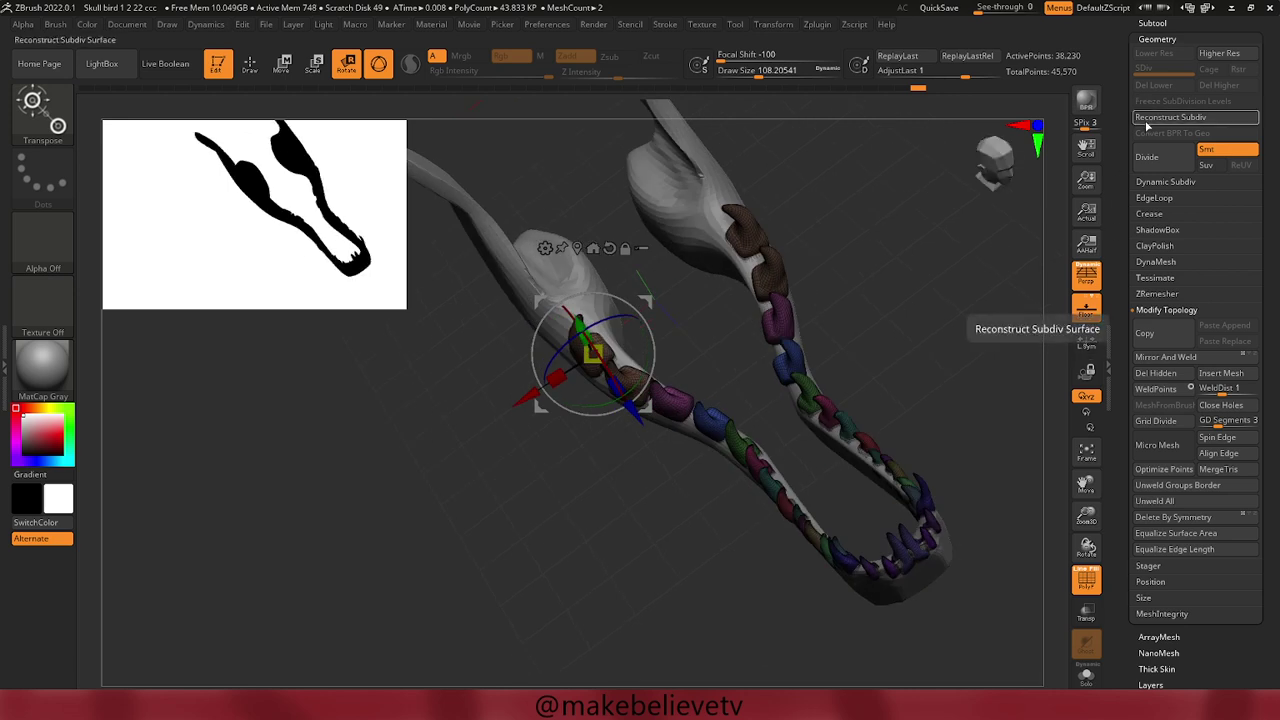
{"action": "key", "text": "ctrl"}
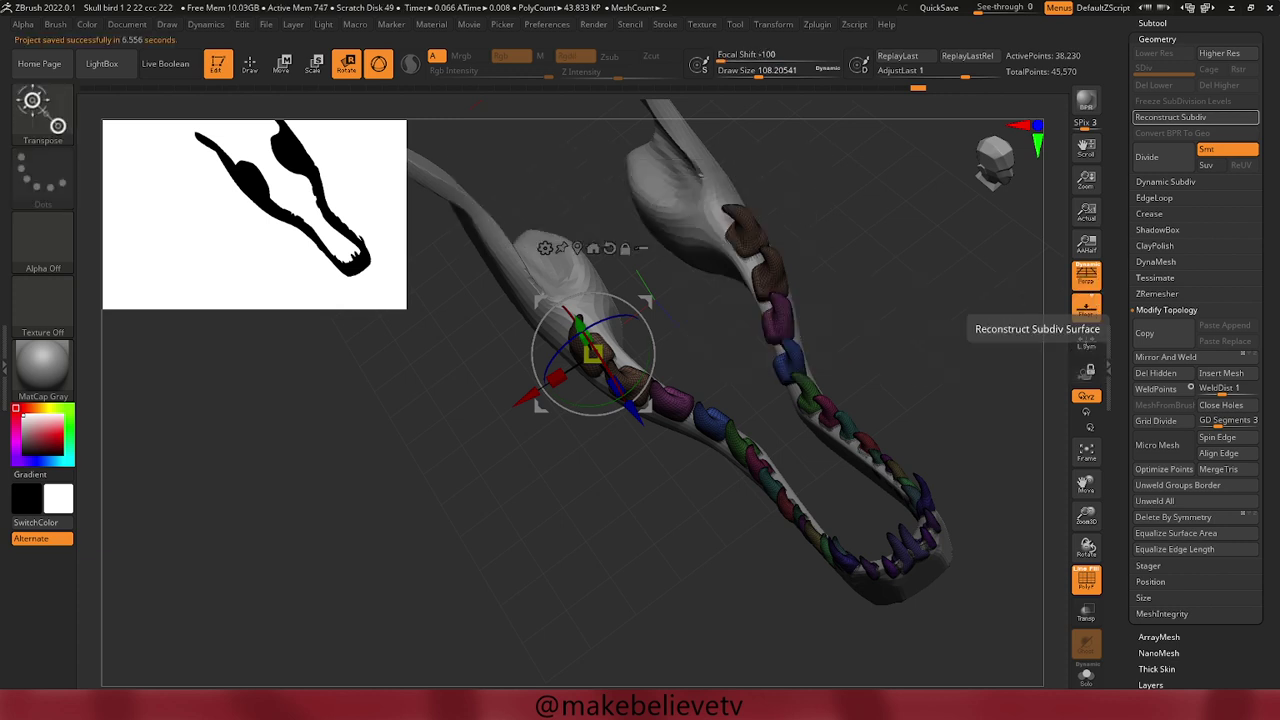
Orbit to a side view of the mirrored teeth and show the Subtool list.
{"action": "mouse_move", "coordinate": [730, 557]}
{"action": "left_mouse_down"}
{"action": "mouse_move", "coordinate": [744, 470]}
{"action": "mouse_move", "coordinate": [760, 466]}
{"action": "left_mouse_up"}
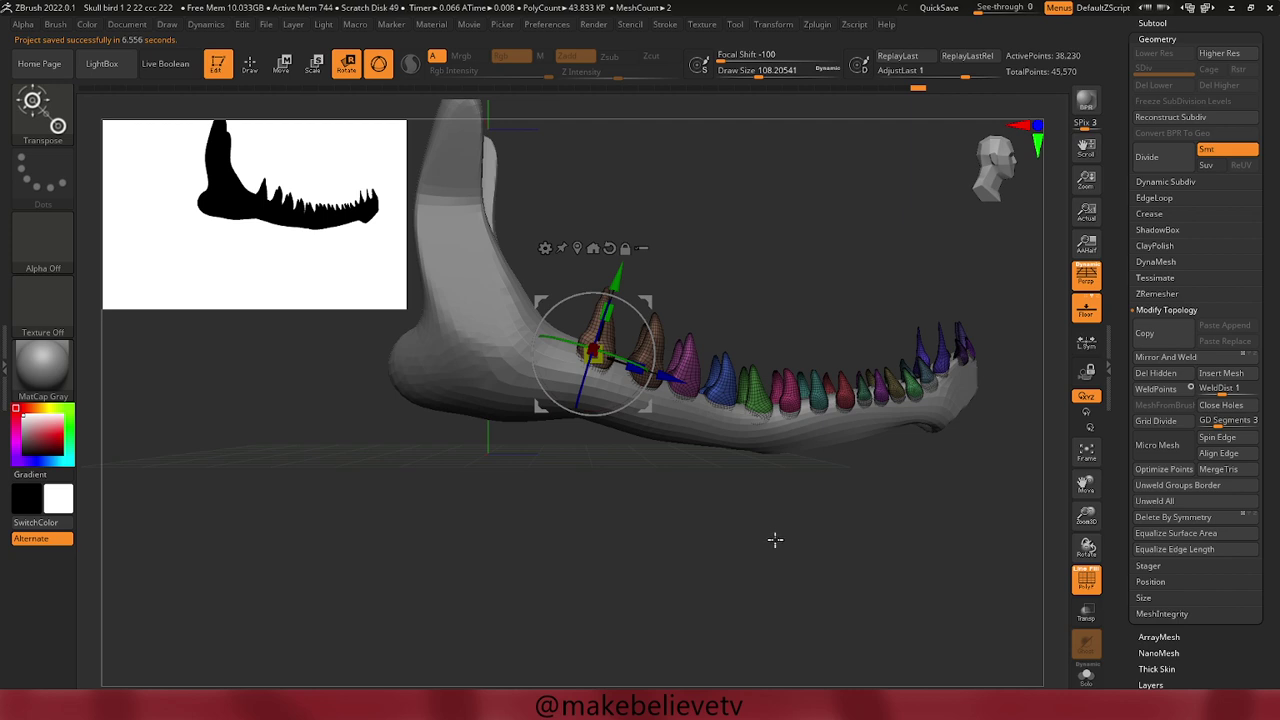
{"action": "left_click_drag", "start_coordinate": [775, 540], "coordinate": [743, 543]}
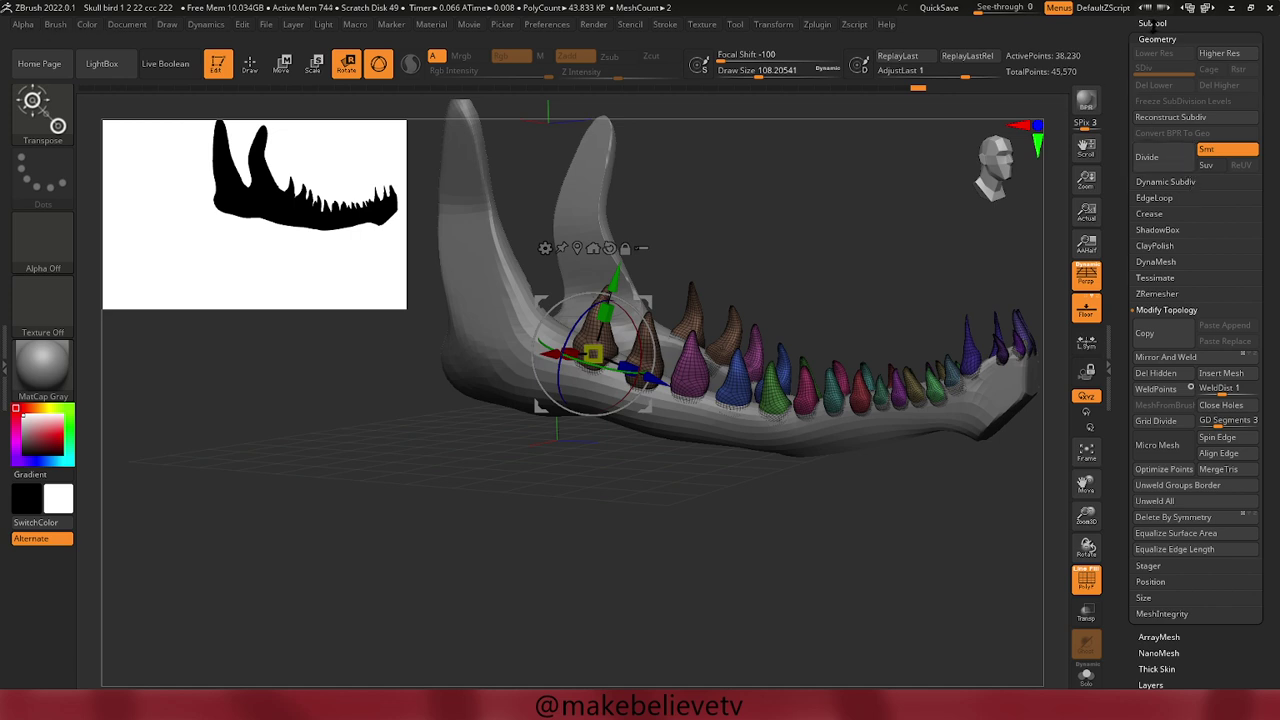
{"action": "left_click", "coordinate": [1152, 22]}
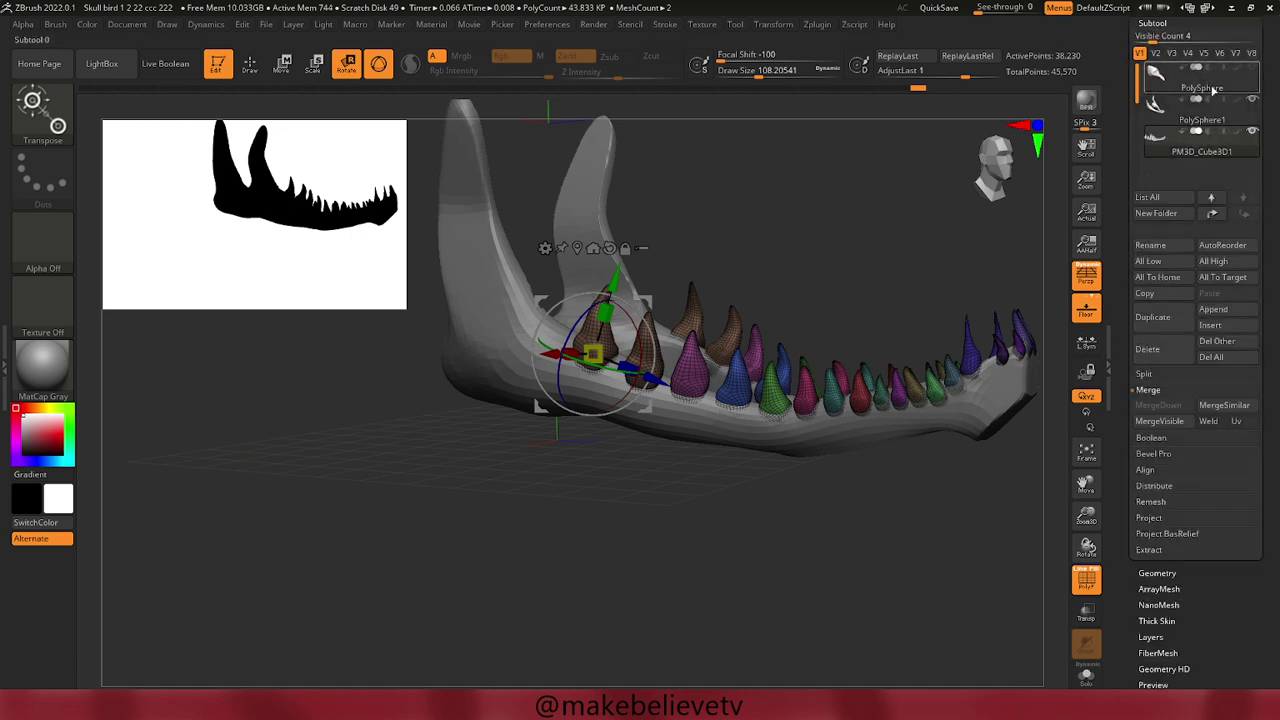
{"action": "mouse_move", "coordinate": [1201, 88]}
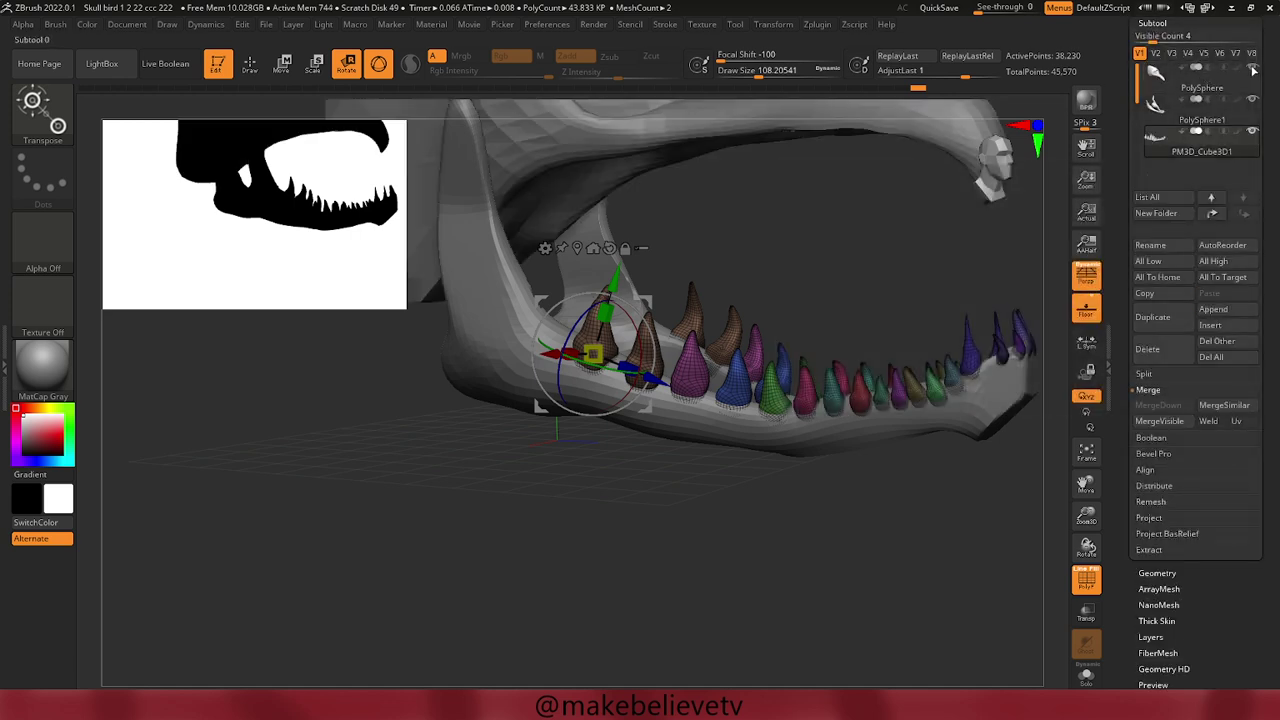
From a front view, duplicate the teeth subtool with Ctrl+Shift+D and lift the copy into the upper jaw.
{"action": "mouse_move", "coordinate": [909, 214]}
{"action": "left_mouse_down"}
{"action": "mouse_move", "coordinate": [859, 259]}
{"action": "mouse_move", "coordinate": [831, 260]}
{"action": "mouse_move", "coordinate": [863, 289]}
{"action": "left_mouse_up"}
{"action": "mouse_move", "coordinate": [878, 344]}
{"action": "left_mouse_down"}
{"action": "mouse_move", "coordinate": [934, 349]}
{"action": "mouse_move", "coordinate": [947, 435]}
{"action": "mouse_move", "coordinate": [940, 423]}
{"action": "left_mouse_up"}
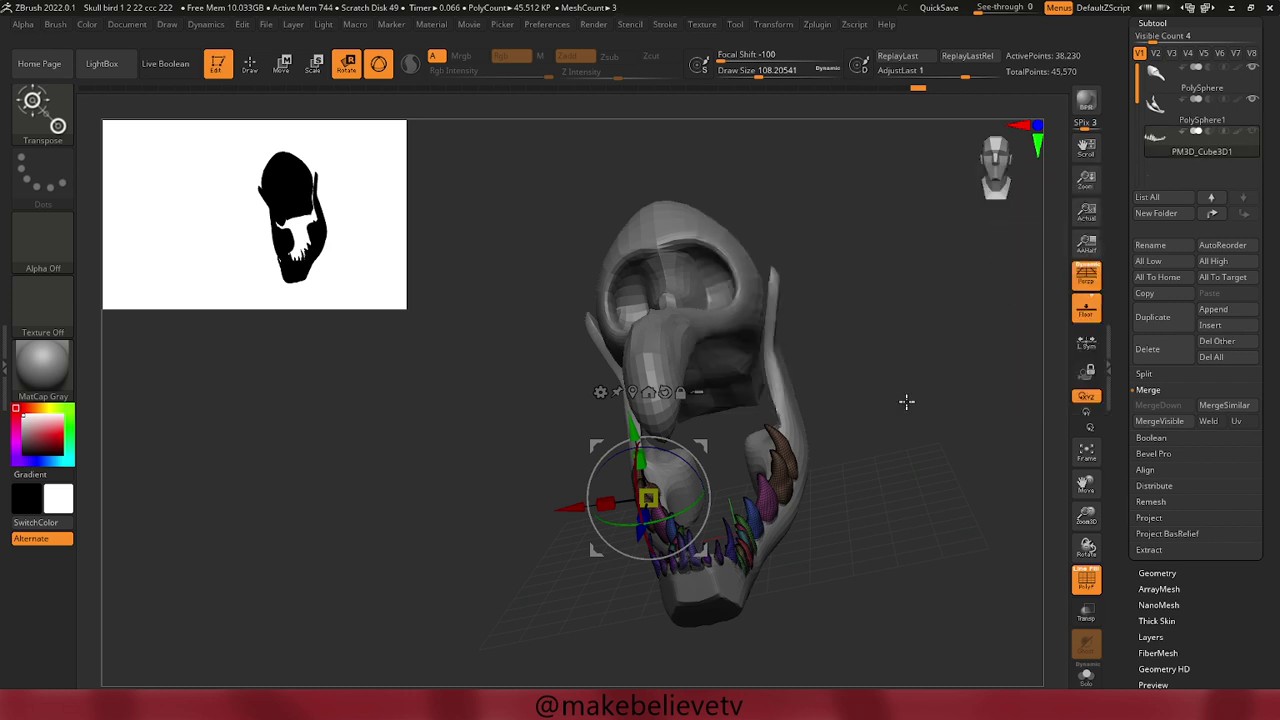
{"action": "key", "text": "ctrl+shift"}
{"action": "key", "text": "ctrl+shift+d"}
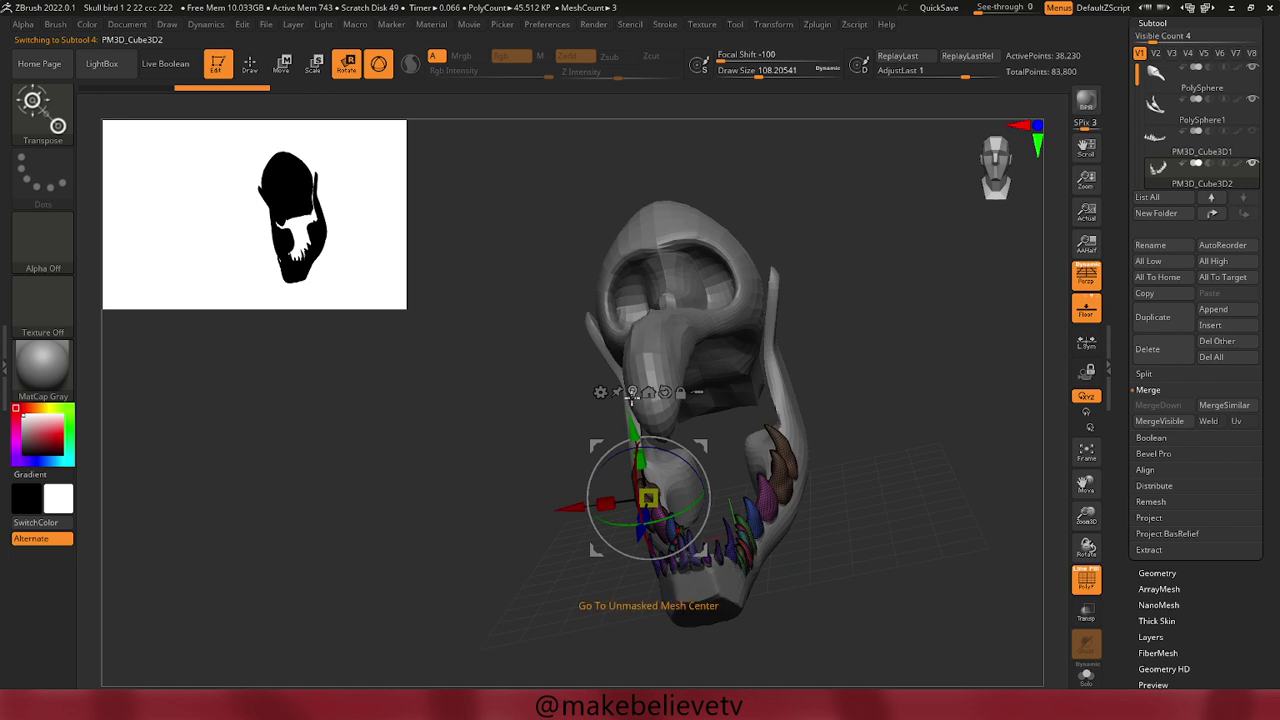
{"action": "left_click", "coordinate": [632, 390]}
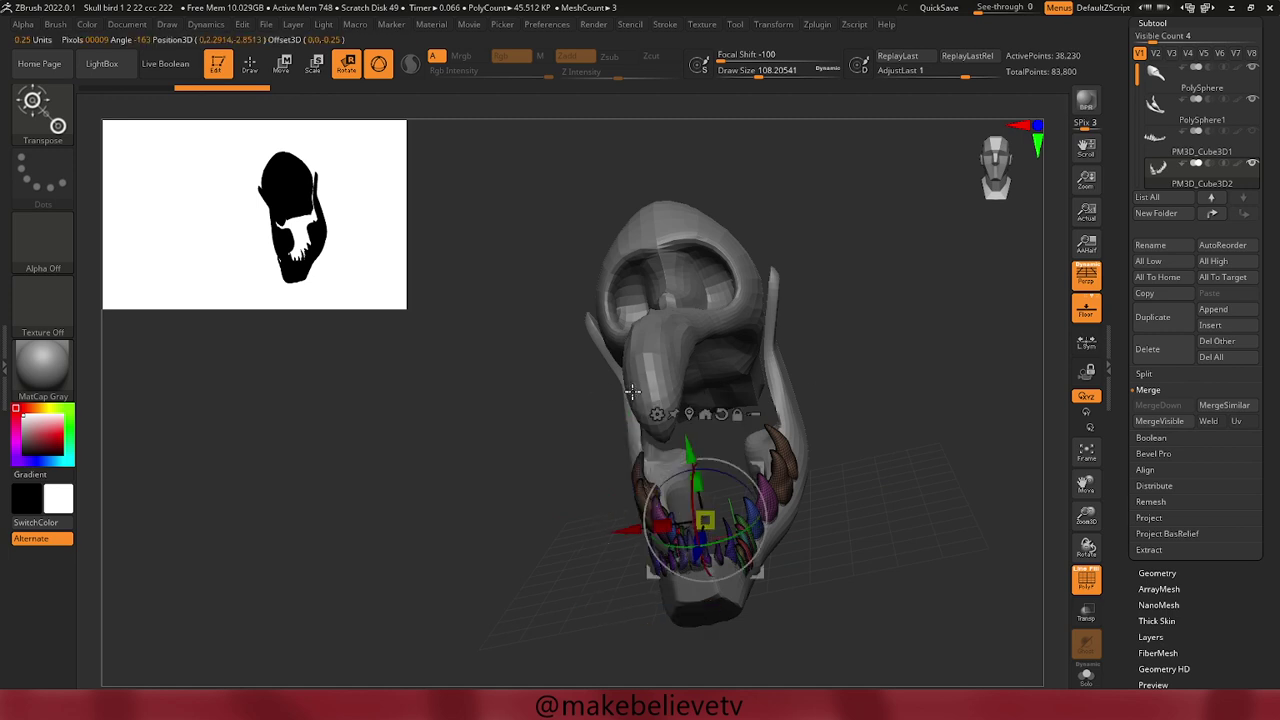
{"action": "left_click_drag", "start_coordinate": [690, 450], "coordinate": [675, 375]}
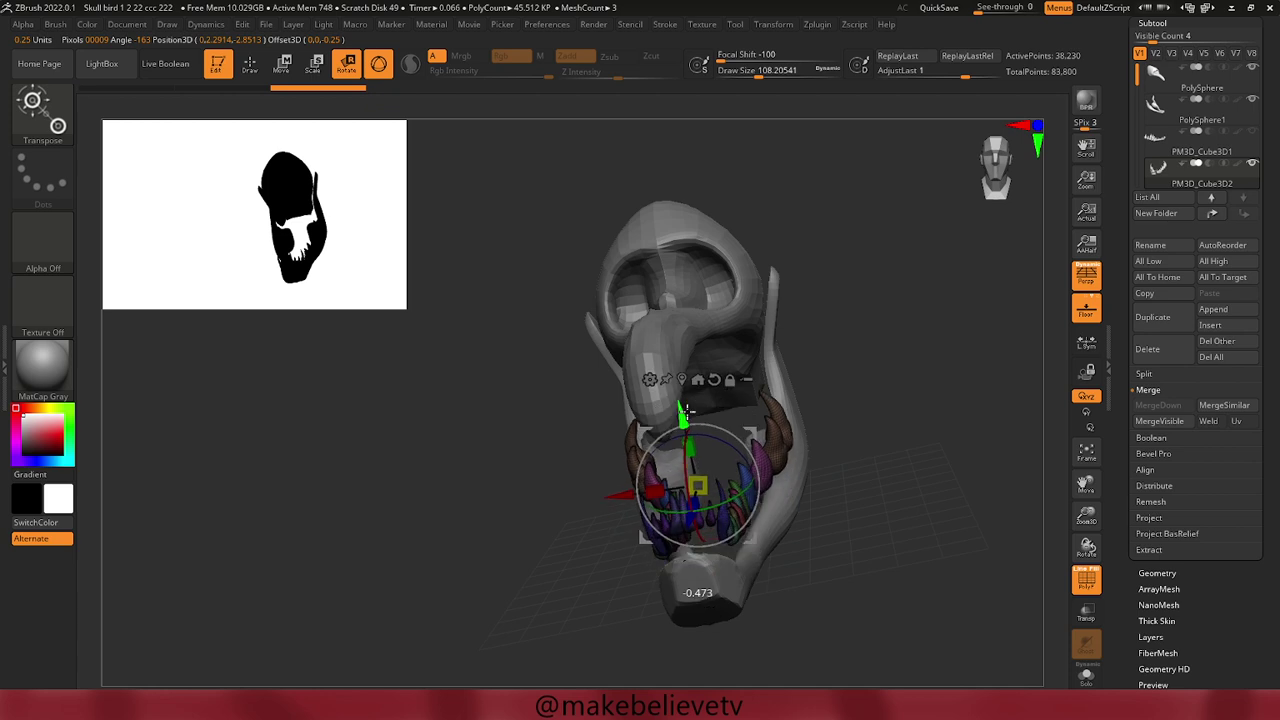
{"action": "key", "text": "ctrl+z"}
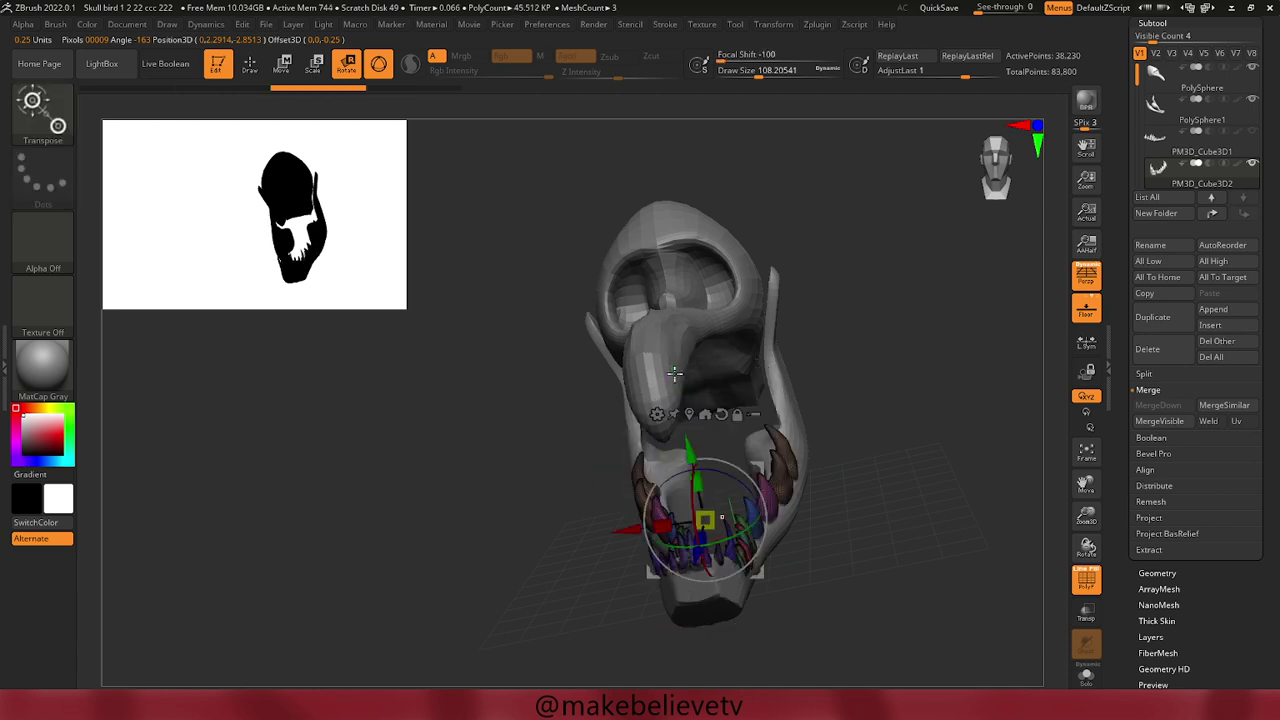
{"action": "key", "text": "ctrl+z"}
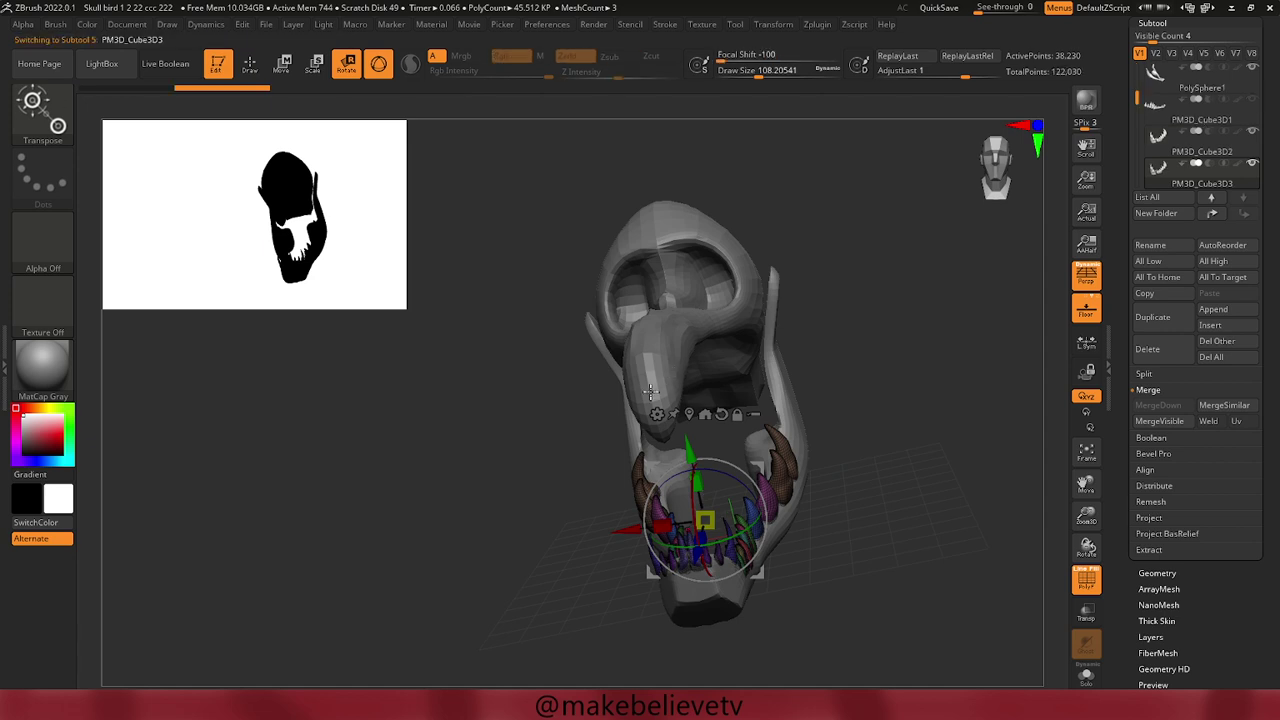
{"action": "left_click_drag", "start_coordinate": [689, 447], "coordinate": [670, 335]}
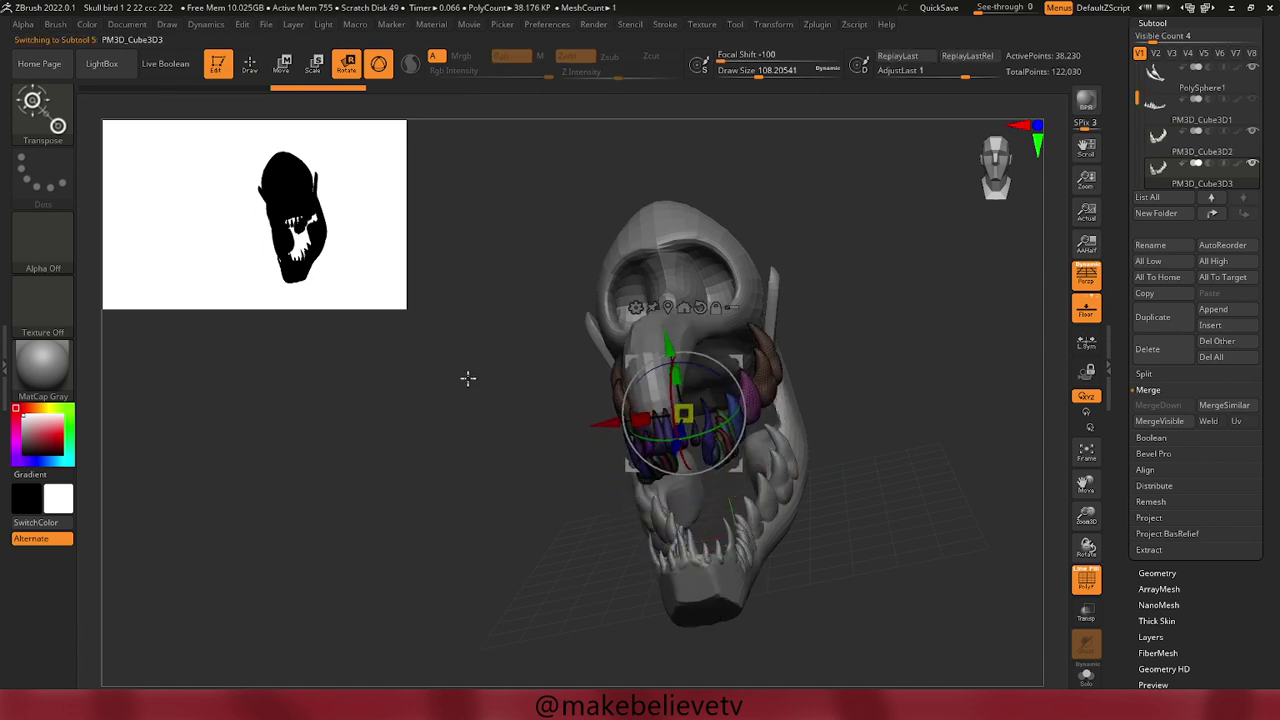
Rotate the copied teeth, then from a side view nudge them left and raise them into the upper beak.
{"action": "mouse_move", "coordinate": [496, 316]}
{"action": "left_mouse_down"}
{"action": "mouse_move", "coordinate": [480, 260]}
{"action": "mouse_move", "coordinate": [514, 286]}
{"action": "left_mouse_up"}
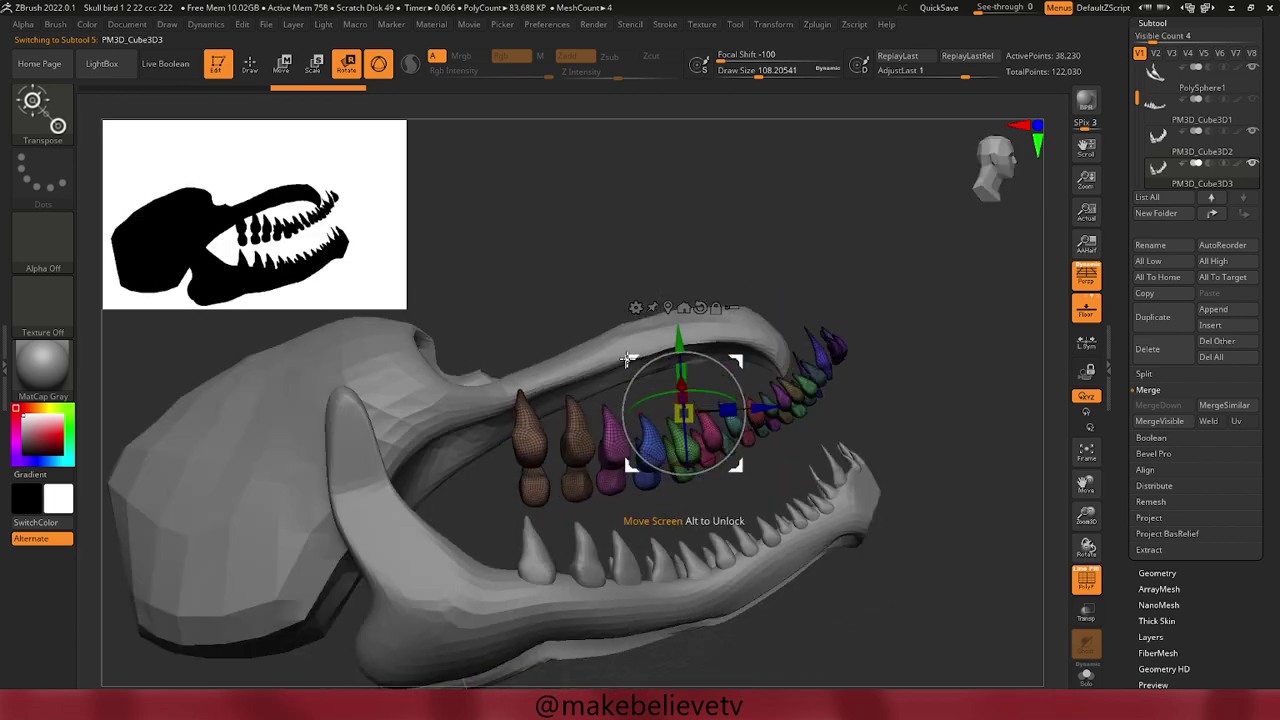
{"action": "mouse_move", "coordinate": [889, 313]}
{"action": "left_mouse_down"}
{"action": "mouse_move", "coordinate": [928, 334]}
{"action": "mouse_move", "coordinate": [886, 354]}
{"action": "left_mouse_up"}
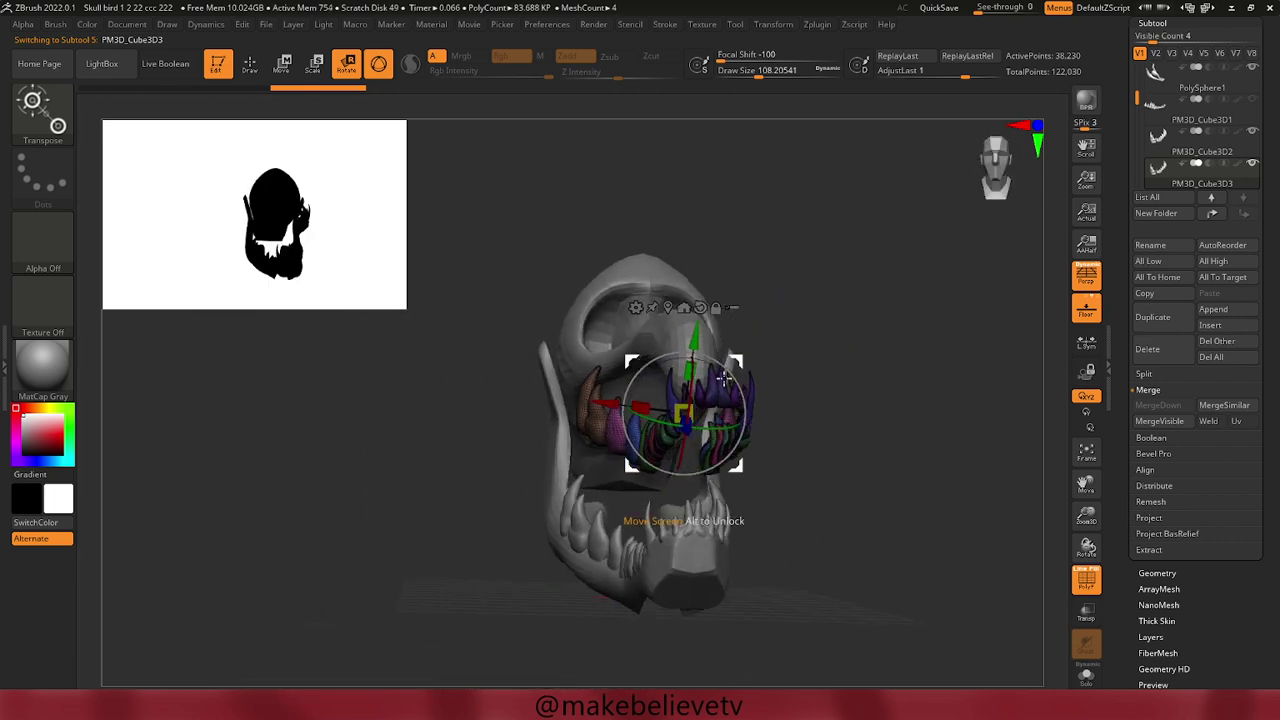
{"action": "mouse_move", "coordinate": [650, 354]}
{"action": "left_mouse_down"}
{"action": "mouse_move", "coordinate": [781, 458]}
{"action": "mouse_move", "coordinate": [716, 464]}
{"action": "left_mouse_up"}
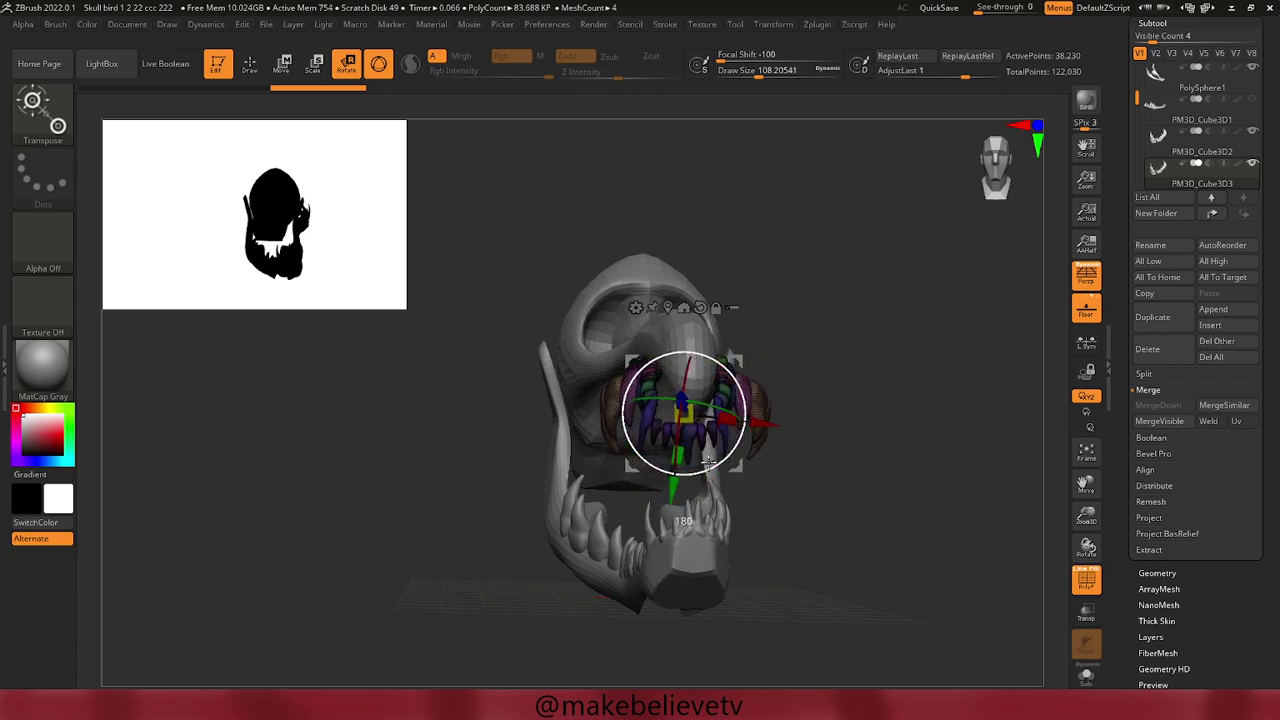
{"action": "left_click_drag", "start_coordinate": [837, 434], "coordinate": [1004, 387]}
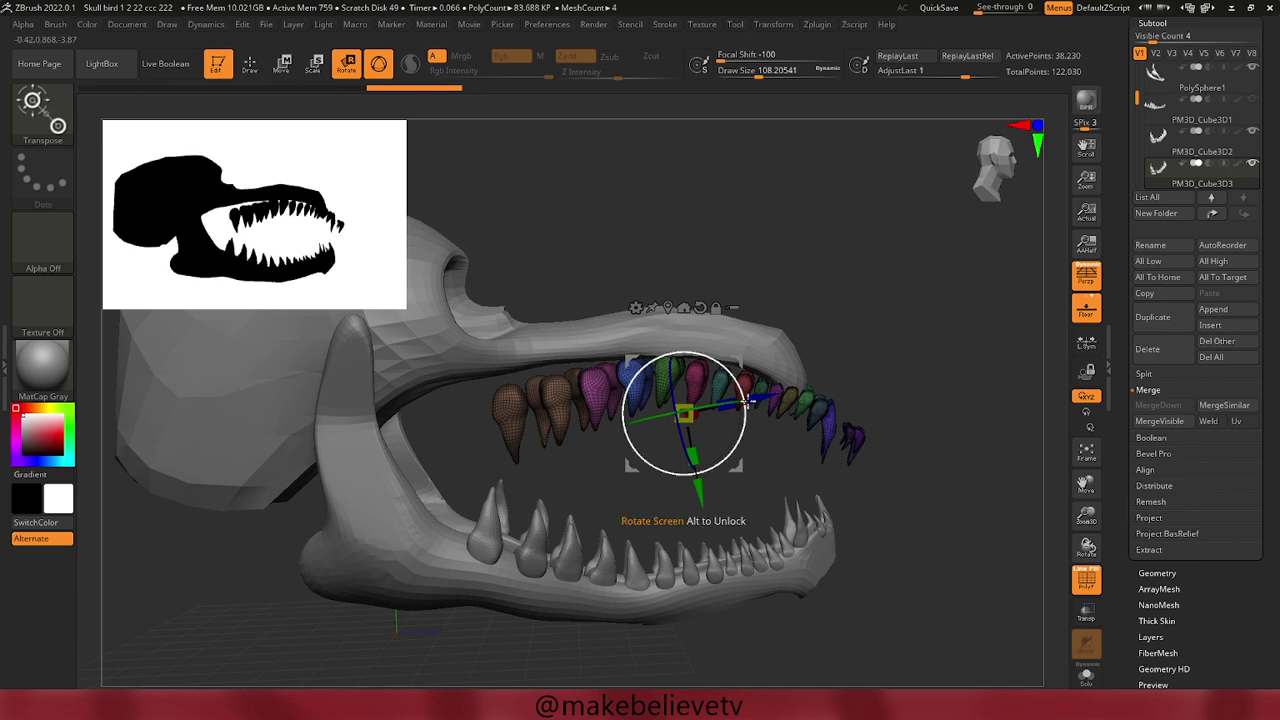
{"action": "left_click_drag", "start_coordinate": [760, 398], "coordinate": [688, 406]}
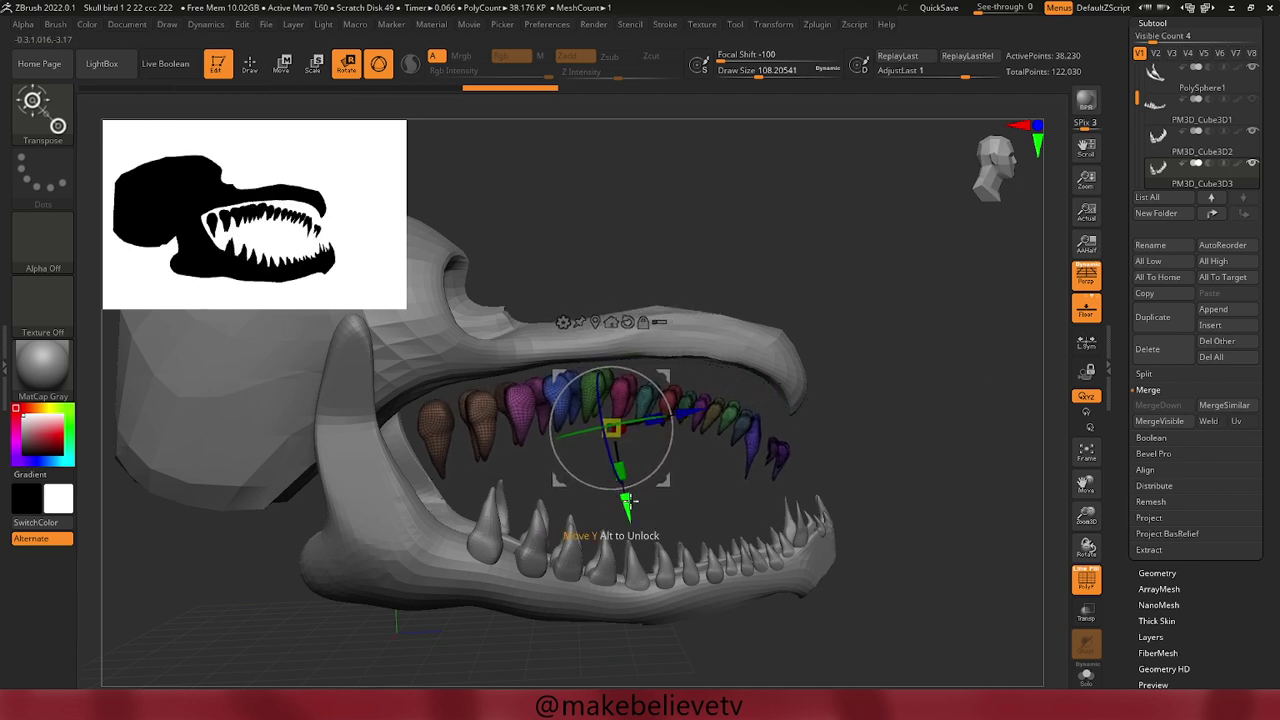
{"action": "left_click_drag", "start_coordinate": [624, 502], "coordinate": [624, 474]}
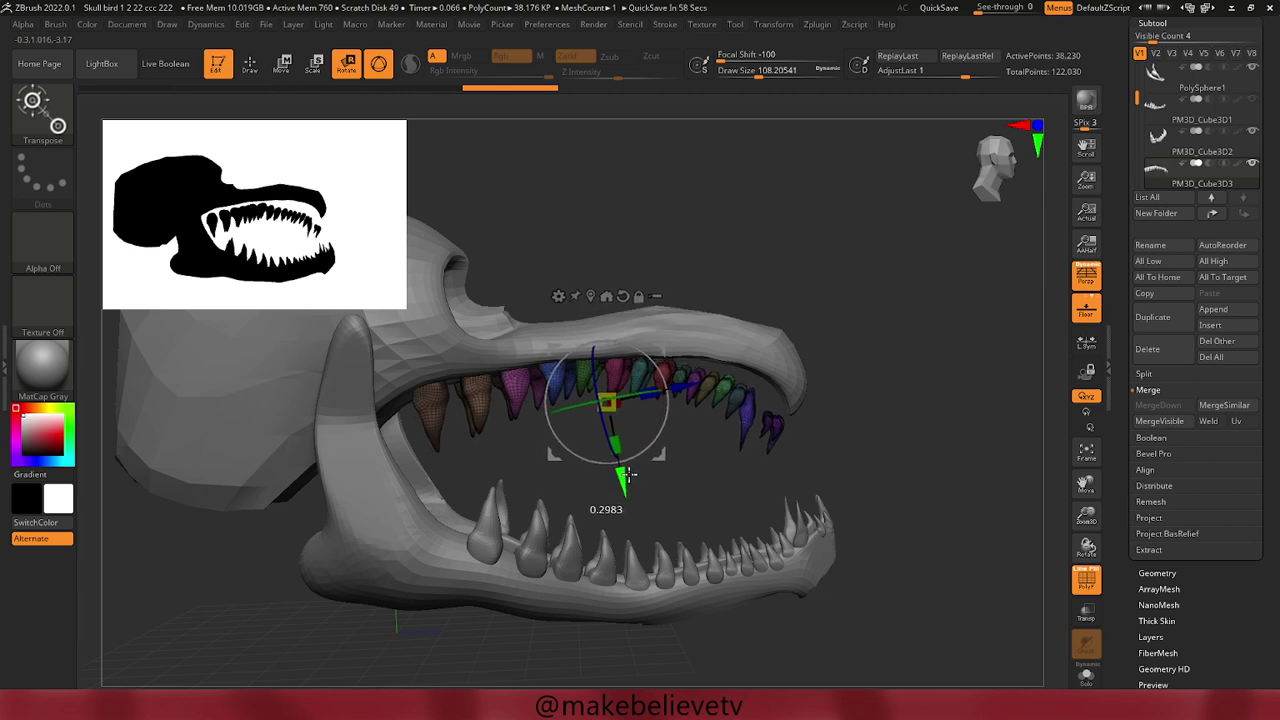
{"action": "left_click_drag", "start_coordinate": [624, 474], "coordinate": [624, 476]}
{"action": "mouse_move", "coordinate": [770, 347]}
{"action": "left_mouse_down"}
{"action": "mouse_move", "coordinate": [722, 362]}
{"action": "mouse_move", "coordinate": [737, 191]}
{"action": "left_mouse_up"}
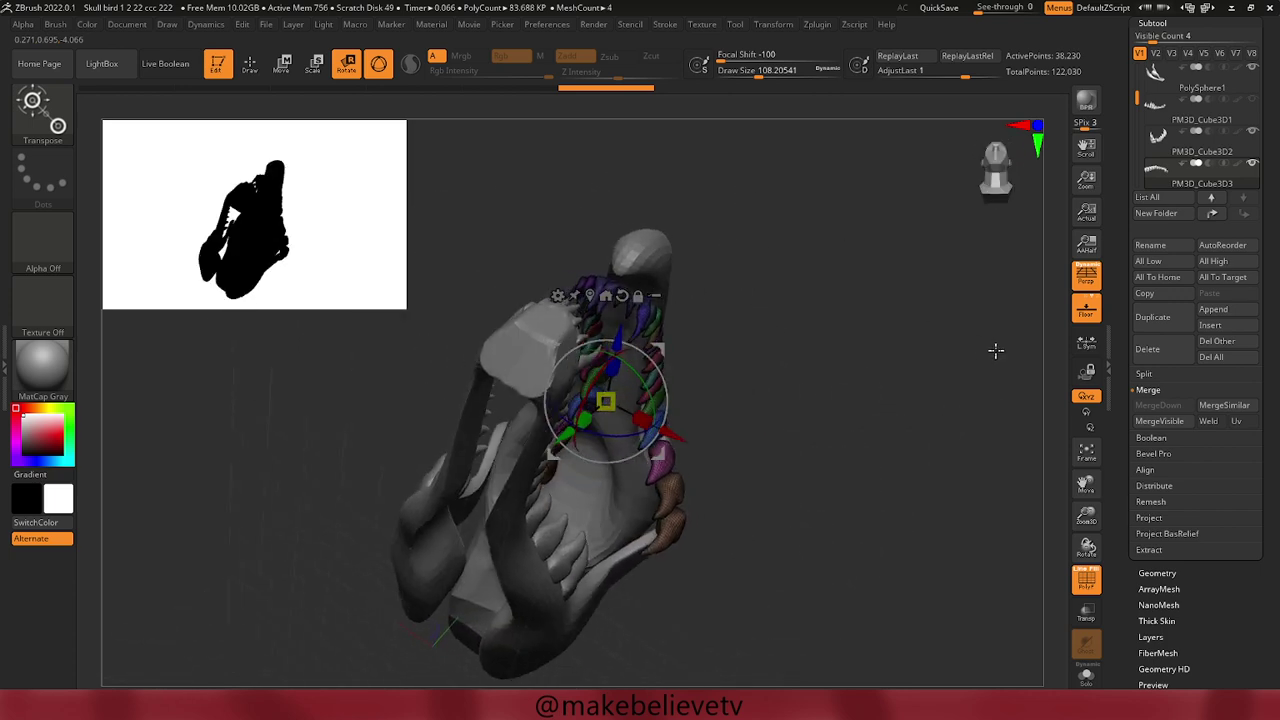
Turn off the eye icons for the PM3D_Cube3D1 teeth and PolySphere1 skull subtools.
{"action": "left_click", "coordinate": [1185, 117]}
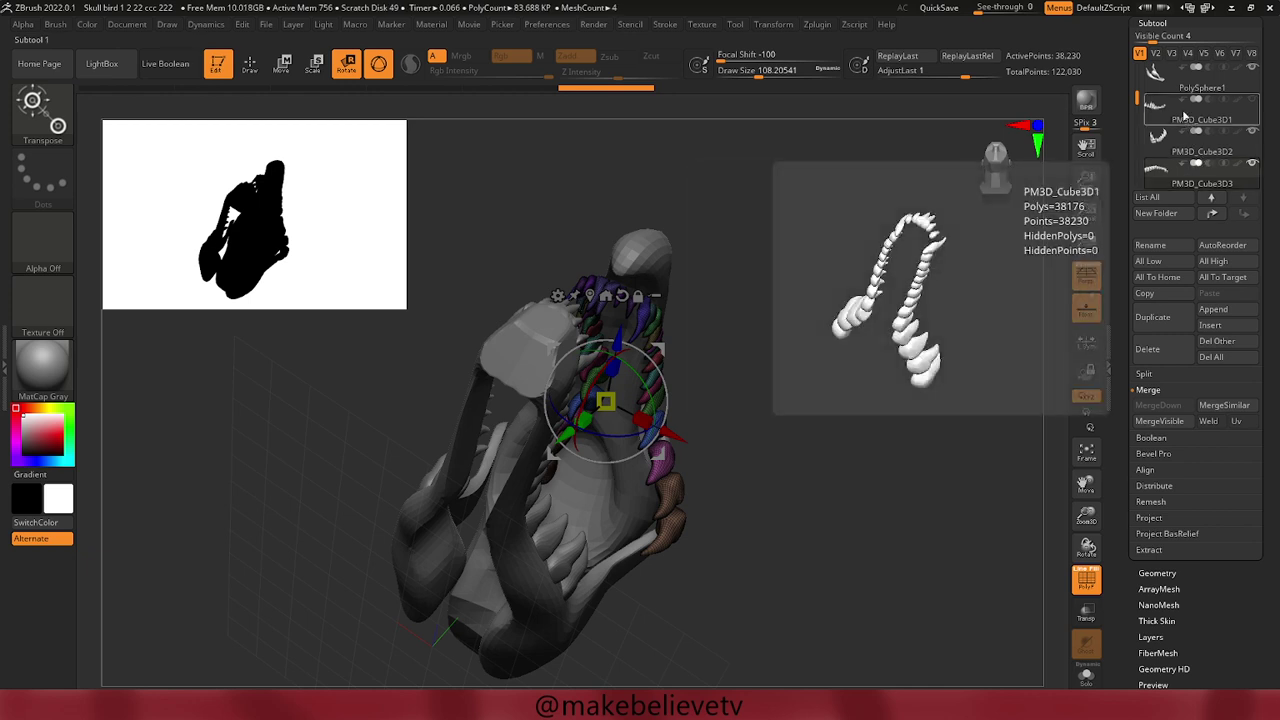
{"action": "left_click", "coordinate": [1196, 148]}
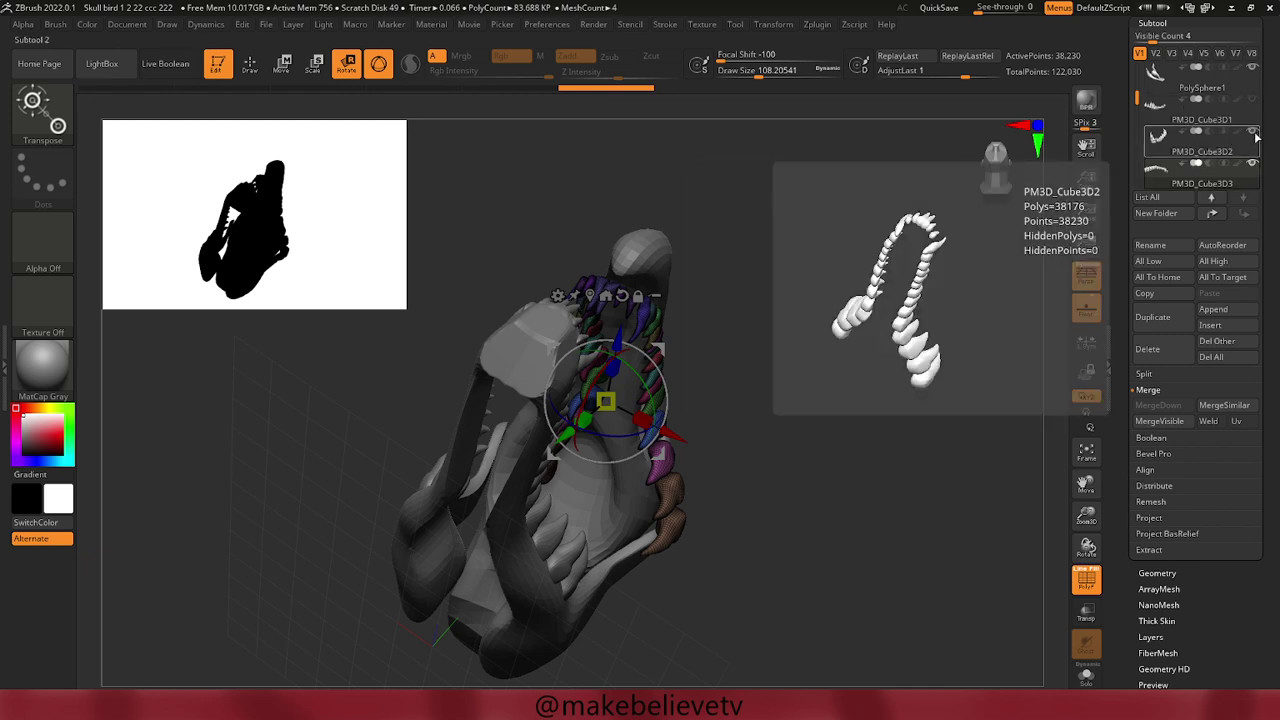
{"action": "left_click", "coordinate": [1254, 133]}
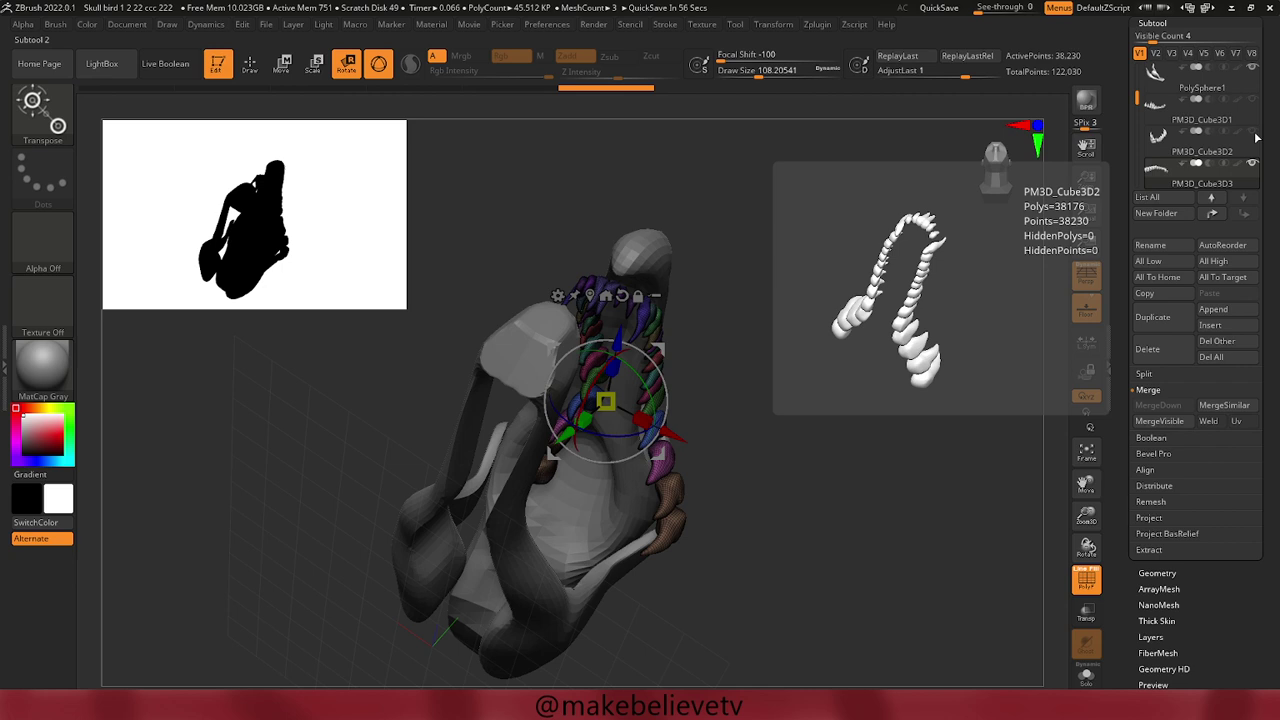
{"action": "left_click", "coordinate": [1250, 72]}
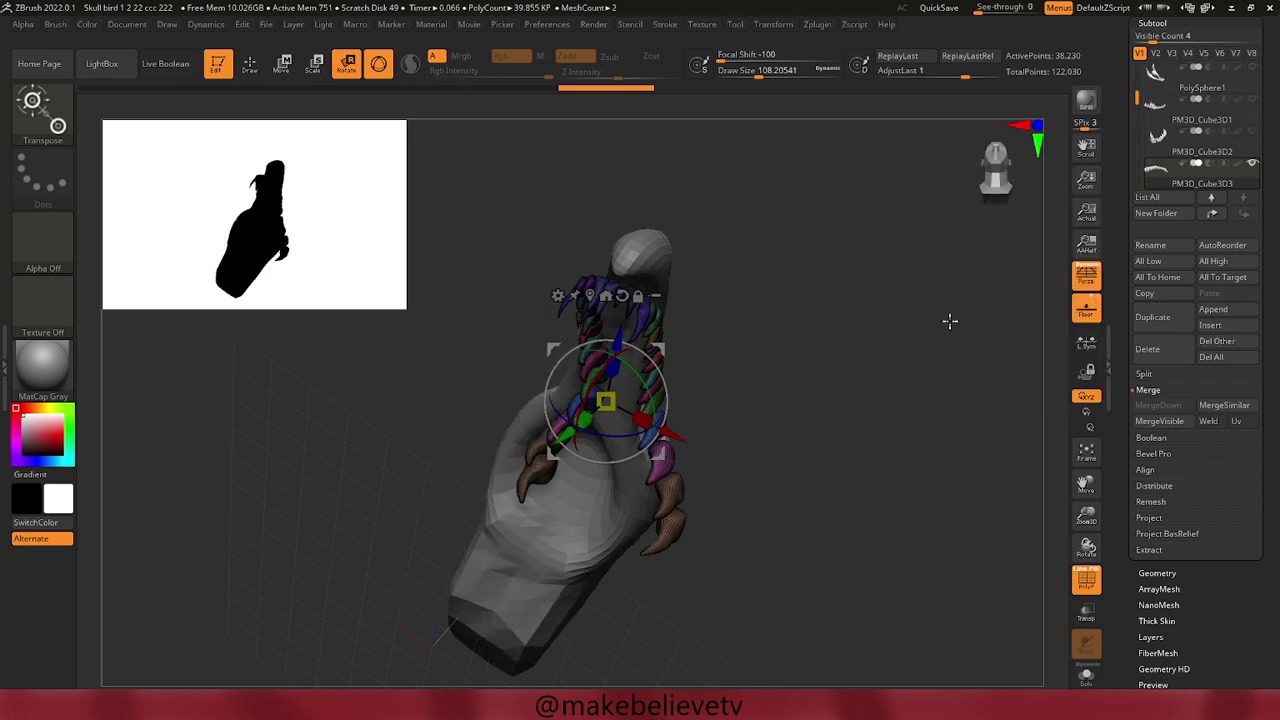
Rotate the tooth-base row, scale it to 0.8359, and slide it down along the jaw.
{"action": "mouse_move", "coordinate": [870, 377]}
{"action": "left_mouse_down"}
{"action": "mouse_move", "coordinate": [866, 294]}
{"action": "mouse_move", "coordinate": [883, 291]}
{"action": "left_mouse_up"}
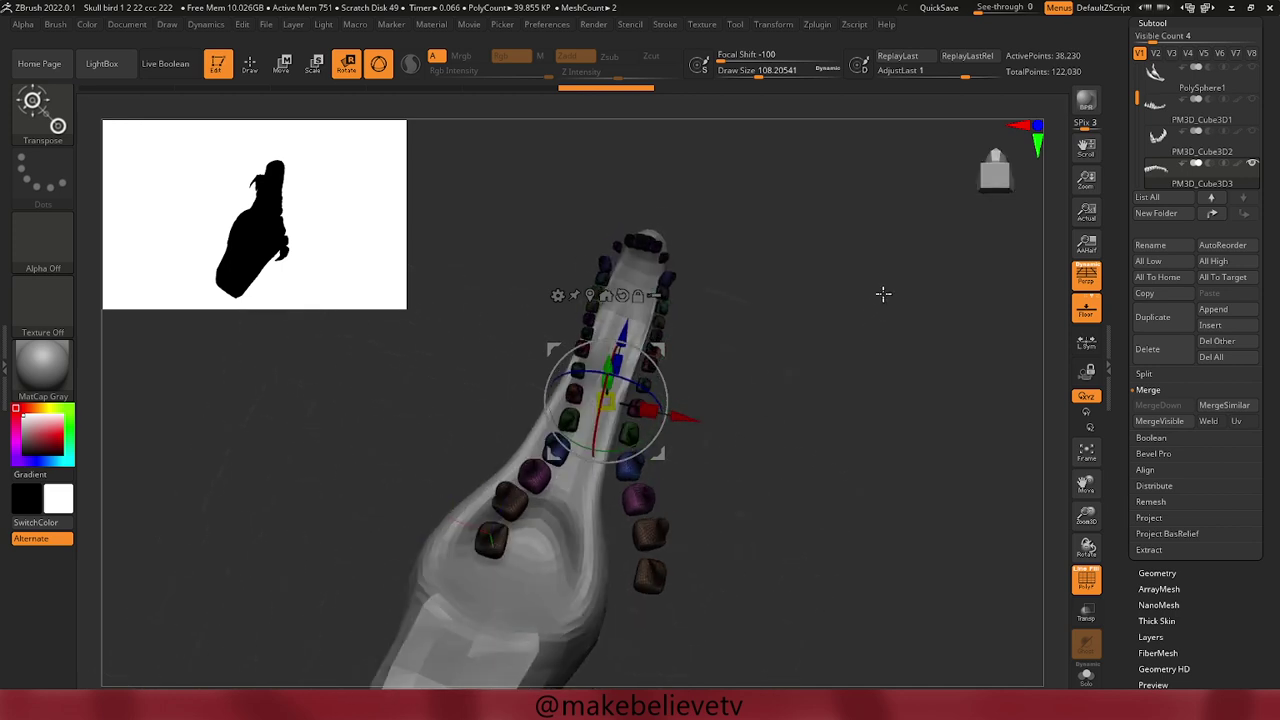
{"action": "mouse_move", "coordinate": [663, 381]}
{"action": "left_mouse_down"}
{"action": "mouse_move", "coordinate": [674, 418]}
{"action": "mouse_move", "coordinate": [658, 426]}
{"action": "left_mouse_up"}
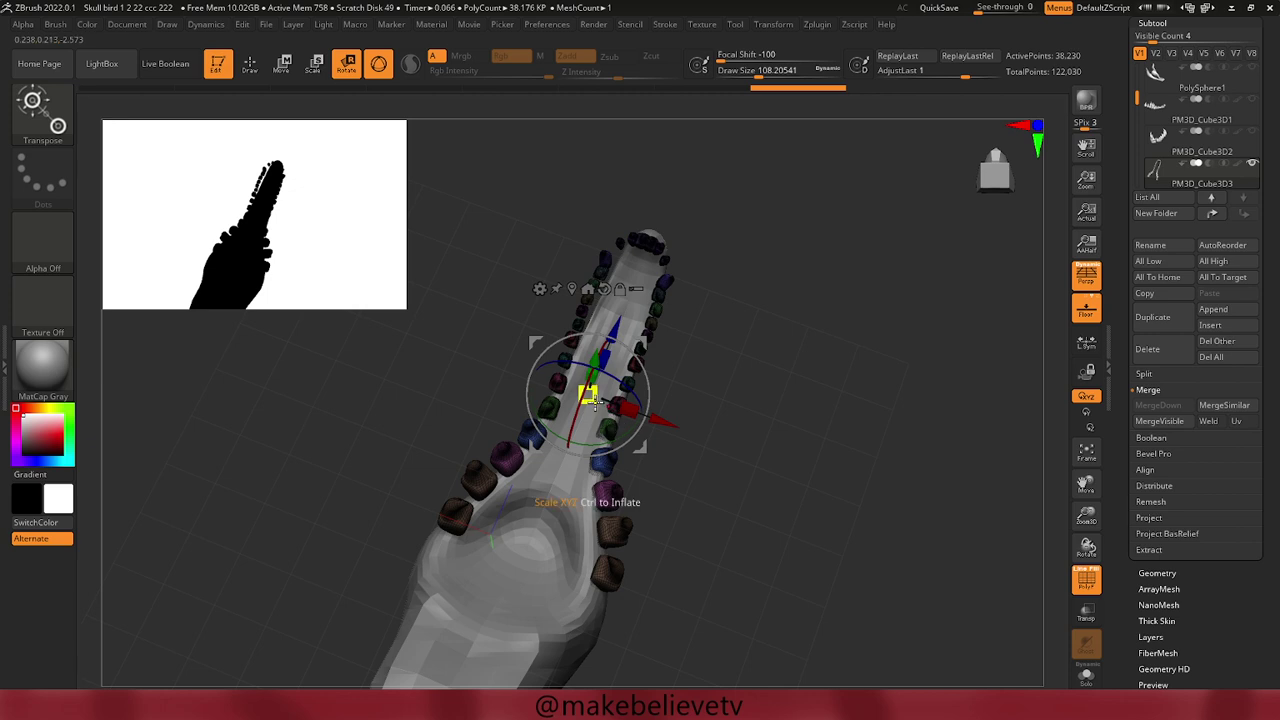
{"action": "mouse_move", "coordinate": [594, 398]}
{"action": "left_mouse_down"}
{"action": "mouse_move", "coordinate": [557, 400]}
{"action": "mouse_move", "coordinate": [586, 391]}
{"action": "left_mouse_up"}
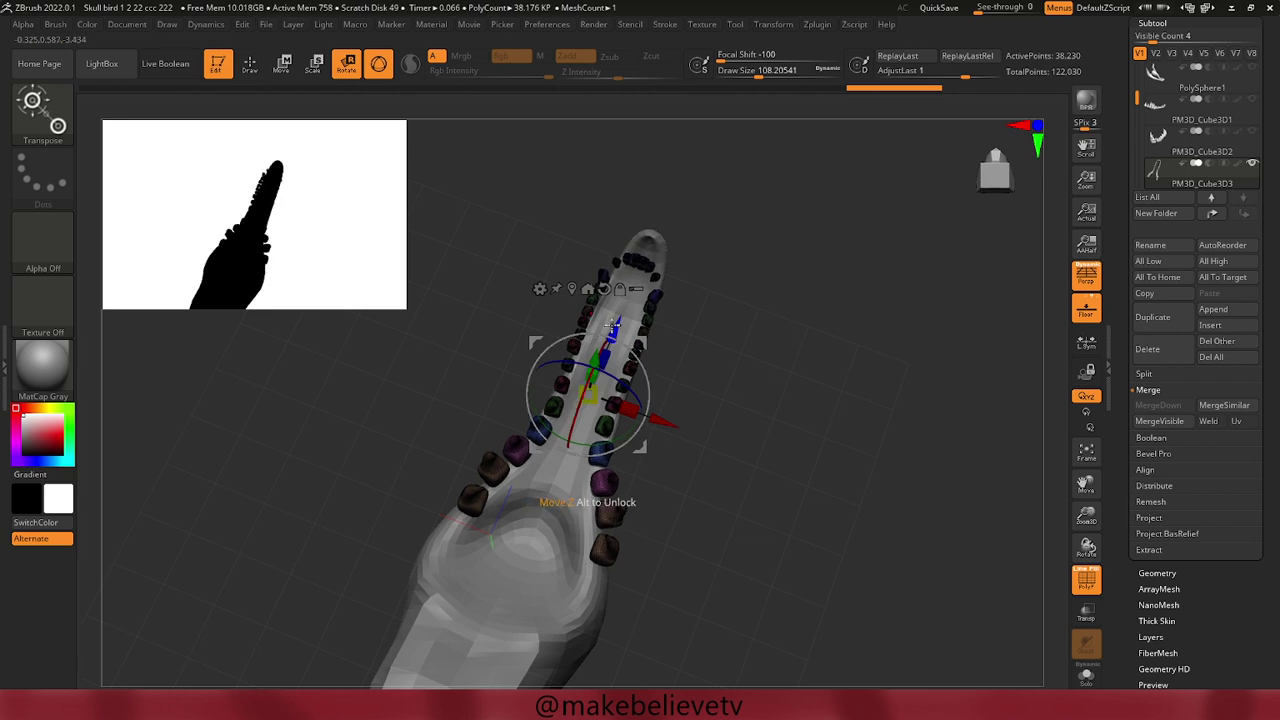
{"action": "left_click_drag", "start_coordinate": [613, 327], "coordinate": [630, 357]}
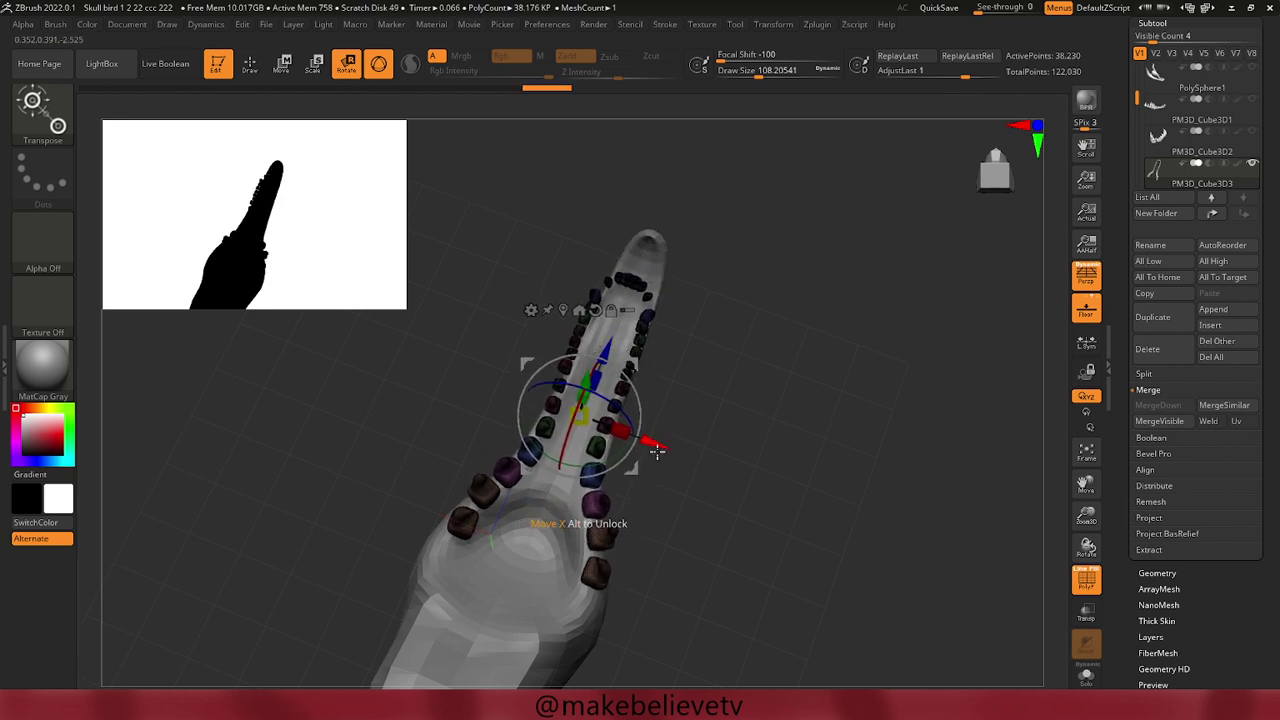
{"action": "left_click_drag", "start_coordinate": [657, 446], "coordinate": [661, 446]}
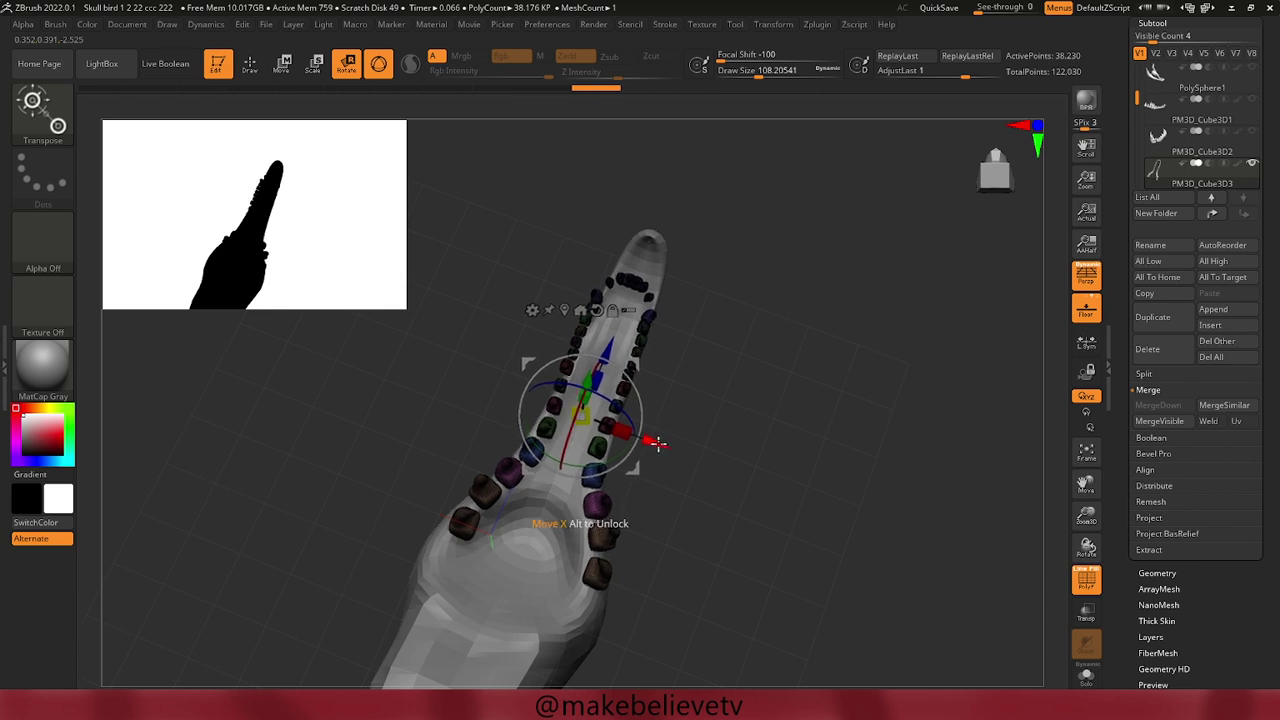
Resize the brush and pull the left tooth bases and front upper teeth up and right.
{"action": "left_click", "coordinate": [250, 63]}
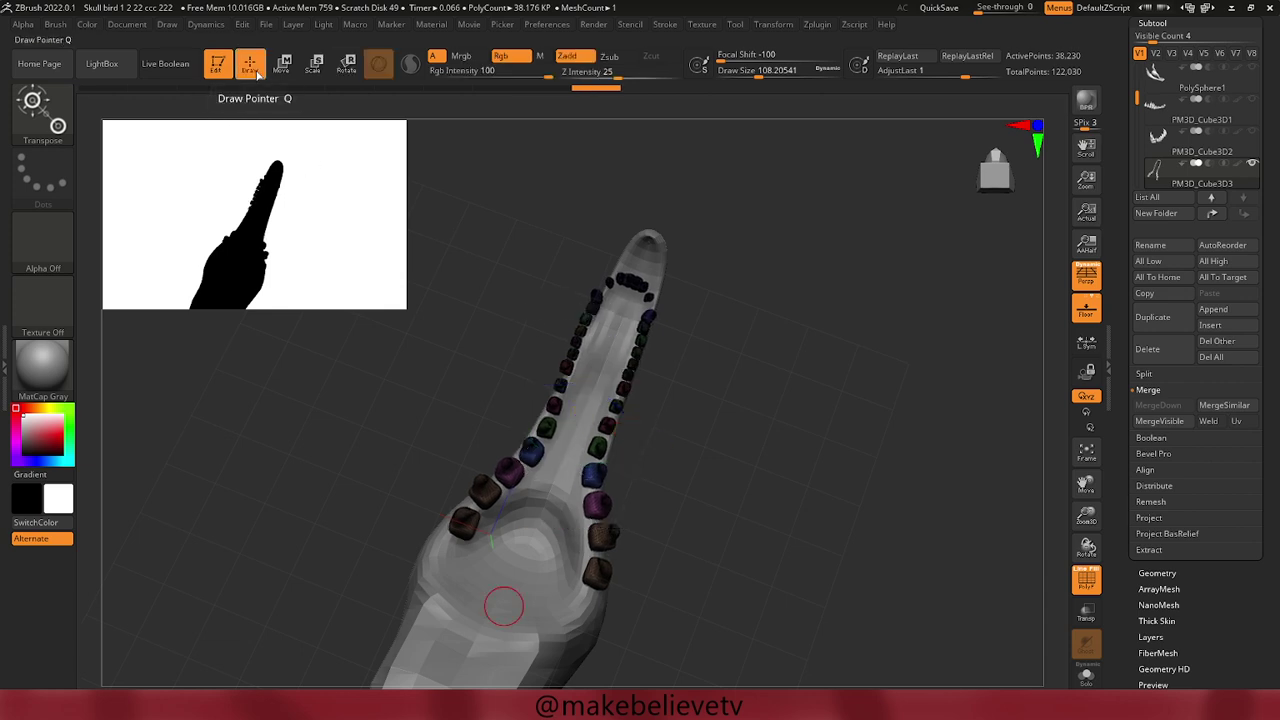
{"action": "key", "text": "space"}
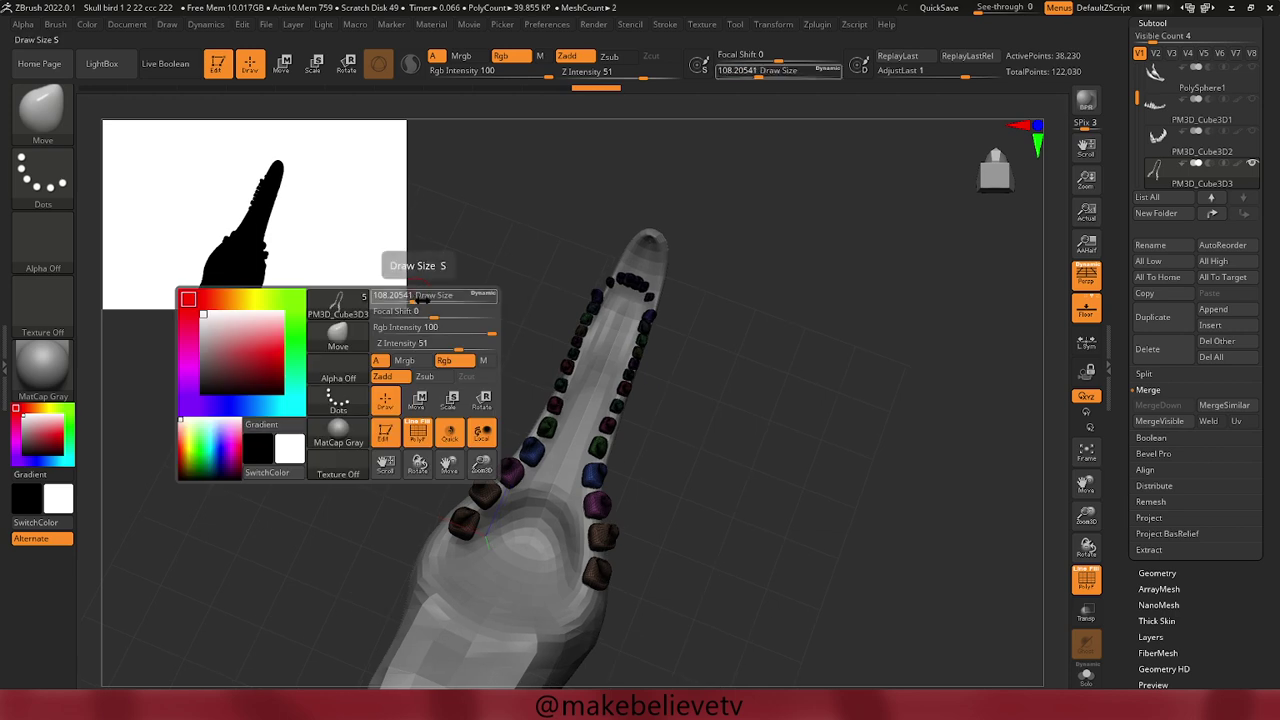
{"action": "left_click_drag", "start_coordinate": [415, 297], "coordinate": [424, 300]}
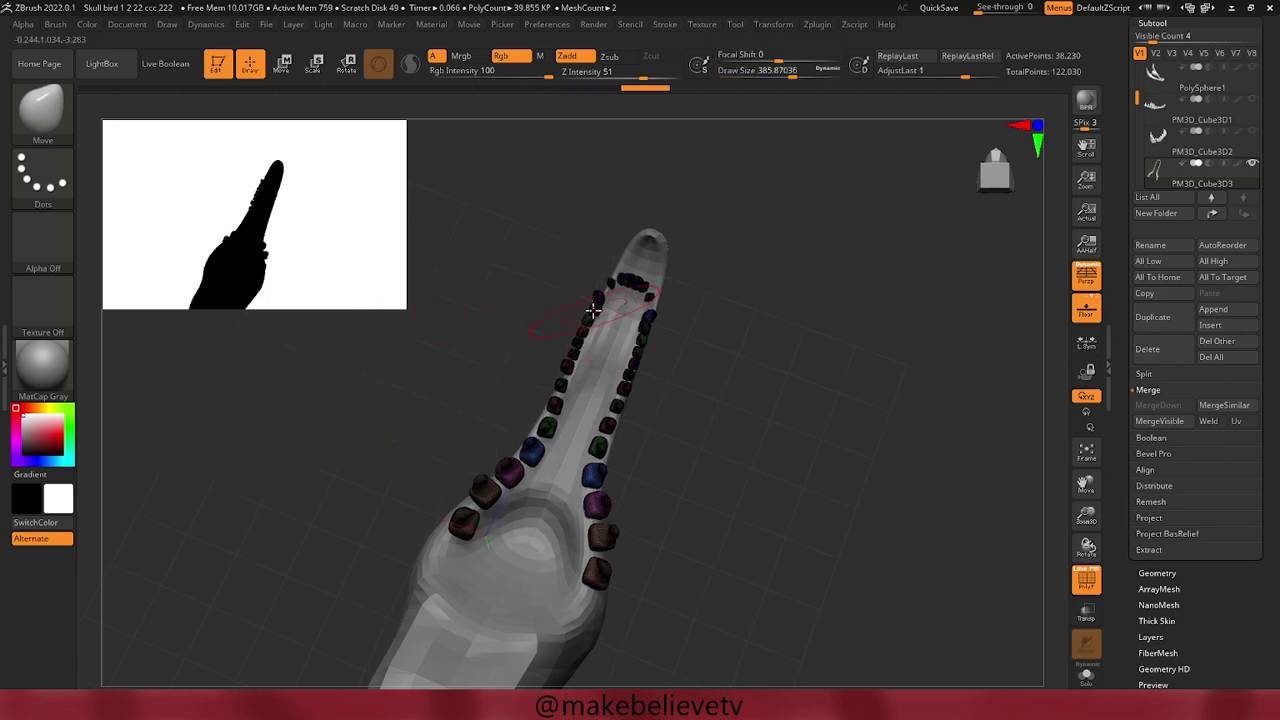
{"action": "left_click", "coordinate": [566, 402]}
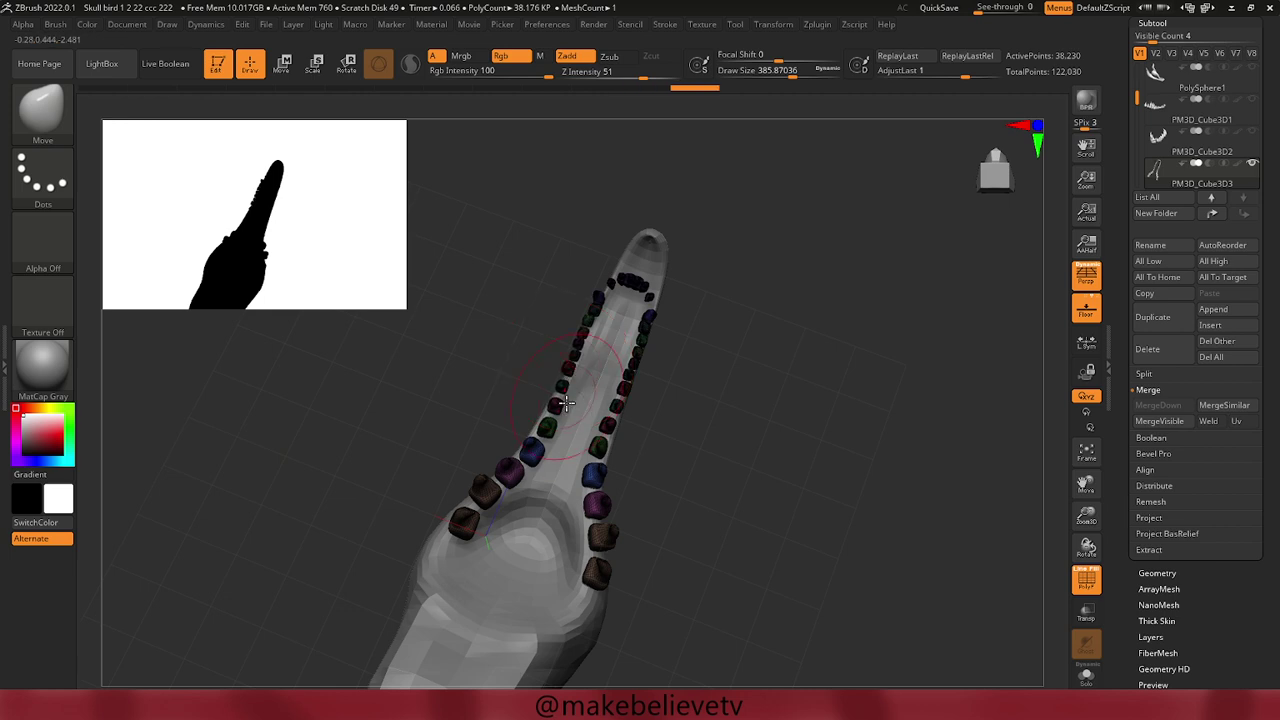
{"action": "left_click", "coordinate": [569, 442]}
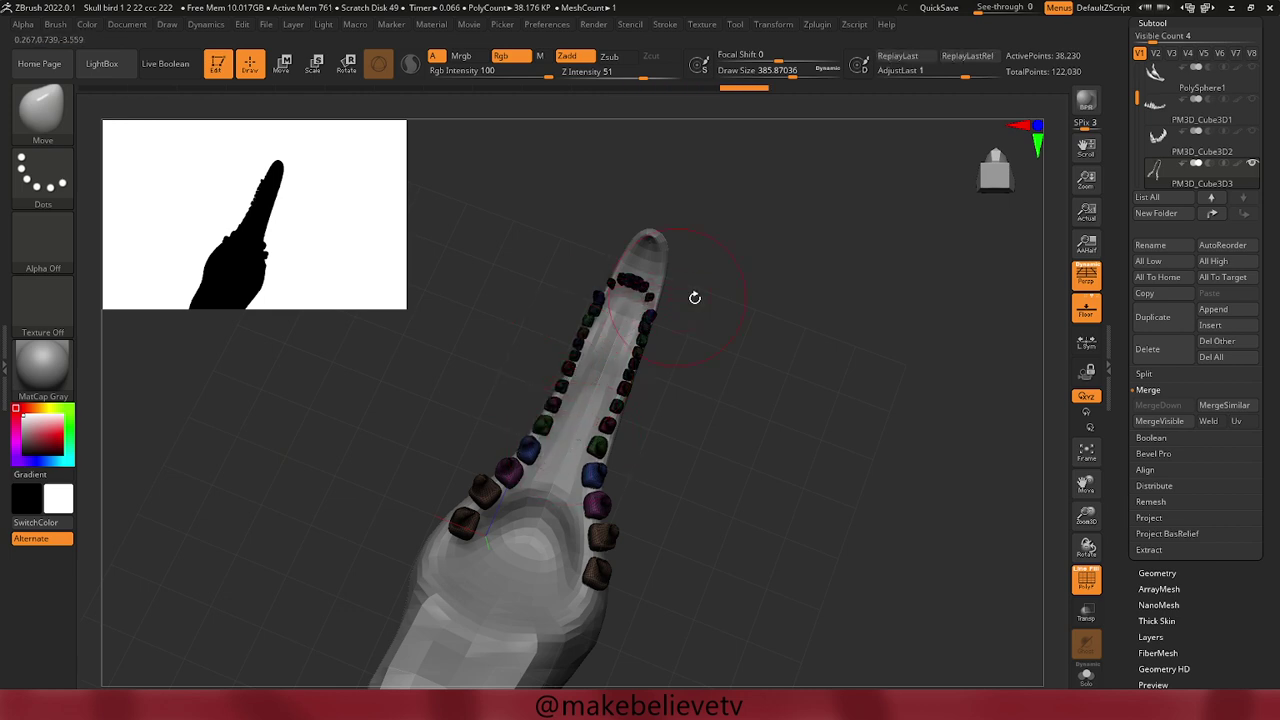
{"action": "mouse_move", "coordinate": [695, 297]}
{"action": "left_mouse_down"}
{"action": "mouse_move", "coordinate": [744, 481]}
{"action": "mouse_move", "coordinate": [818, 450]}
{"action": "mouse_move", "coordinate": [624, 521]}
{"action": "left_mouse_up"}
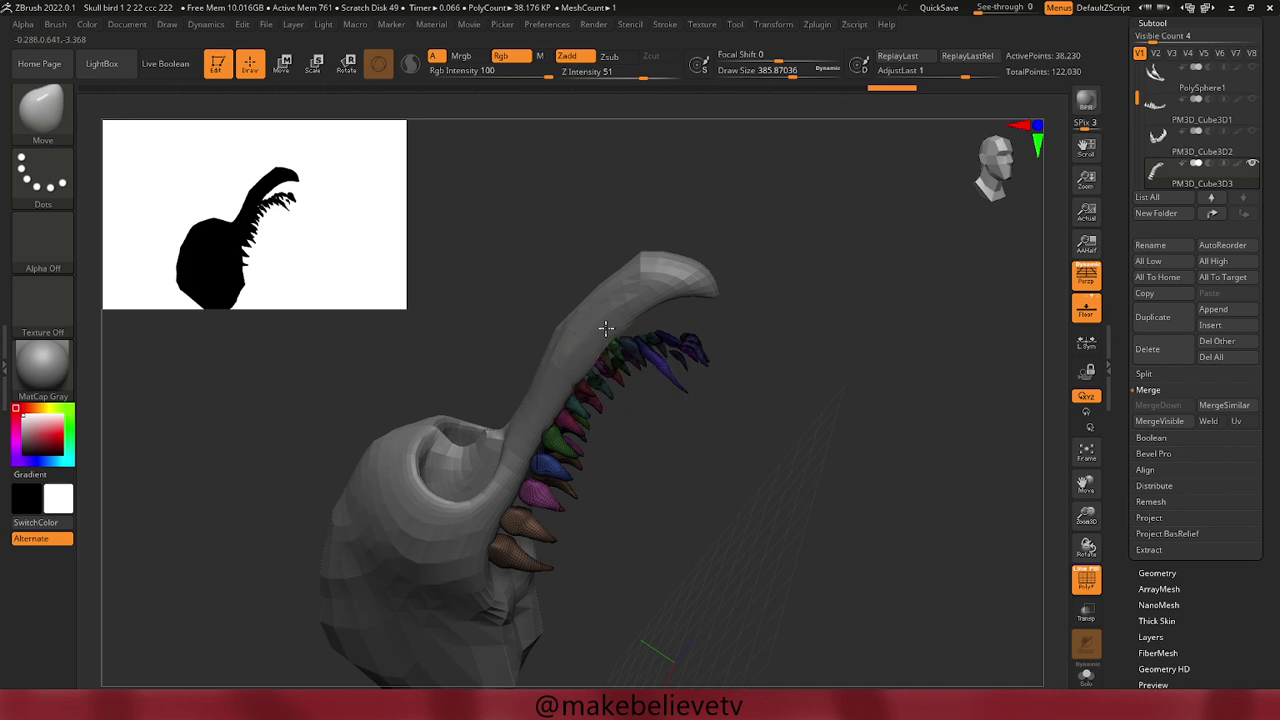
{"action": "left_click_drag", "start_coordinate": [606, 328], "coordinate": [642, 299]}
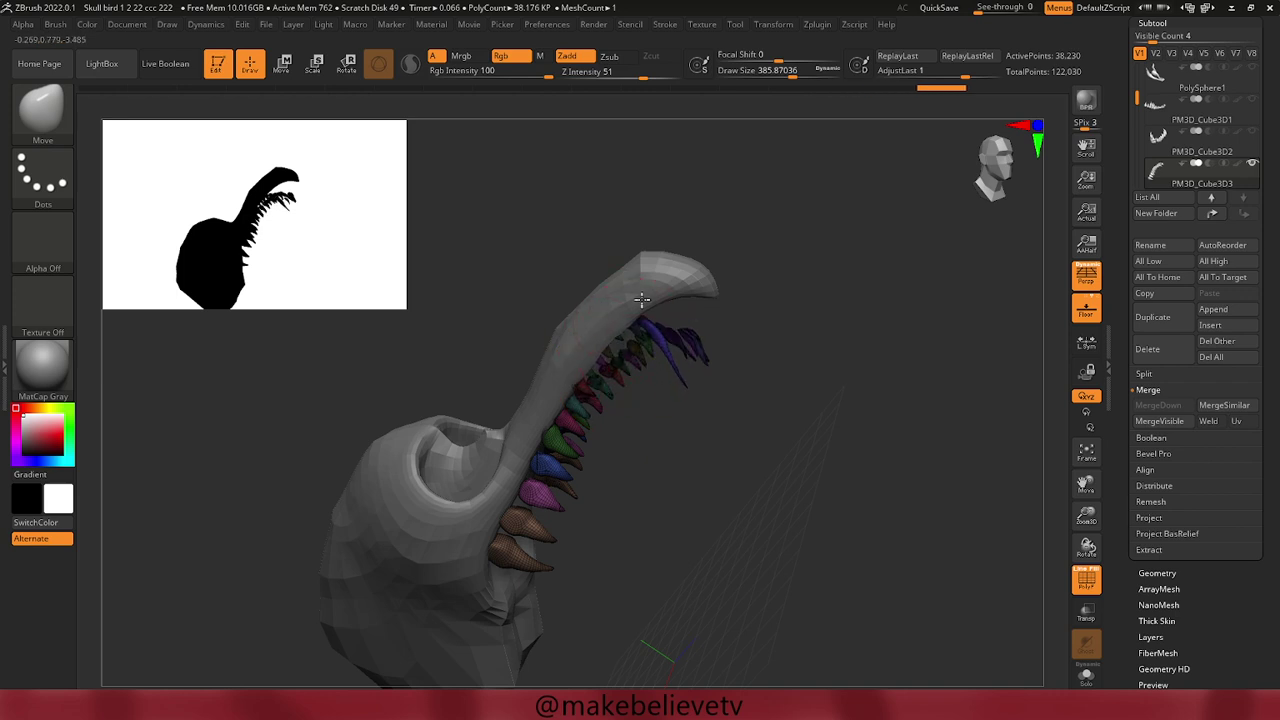
{"action": "mouse_move", "coordinate": [691, 486]}
{"action": "left_mouse_down"}
{"action": "mouse_move", "coordinate": [603, 449]}
{"action": "mouse_move", "coordinate": [607, 426]}
{"action": "left_mouse_up"}
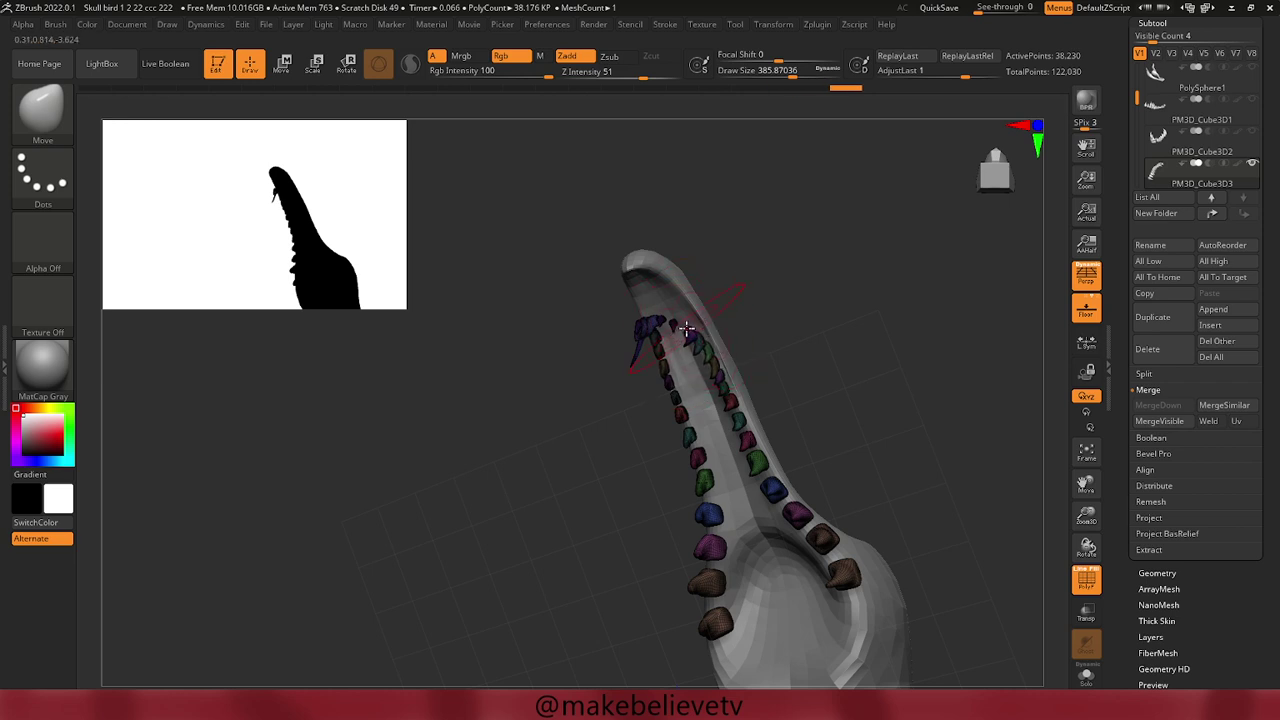
{"action": "key", "text": "space"}
{"action": "mouse_move", "coordinate": [692, 327]}
{"action": "left_mouse_down"}
{"action": "mouse_move", "coordinate": [681, 328]}
{"action": "mouse_move", "coordinate": [692, 333]}
{"action": "left_mouse_up"}
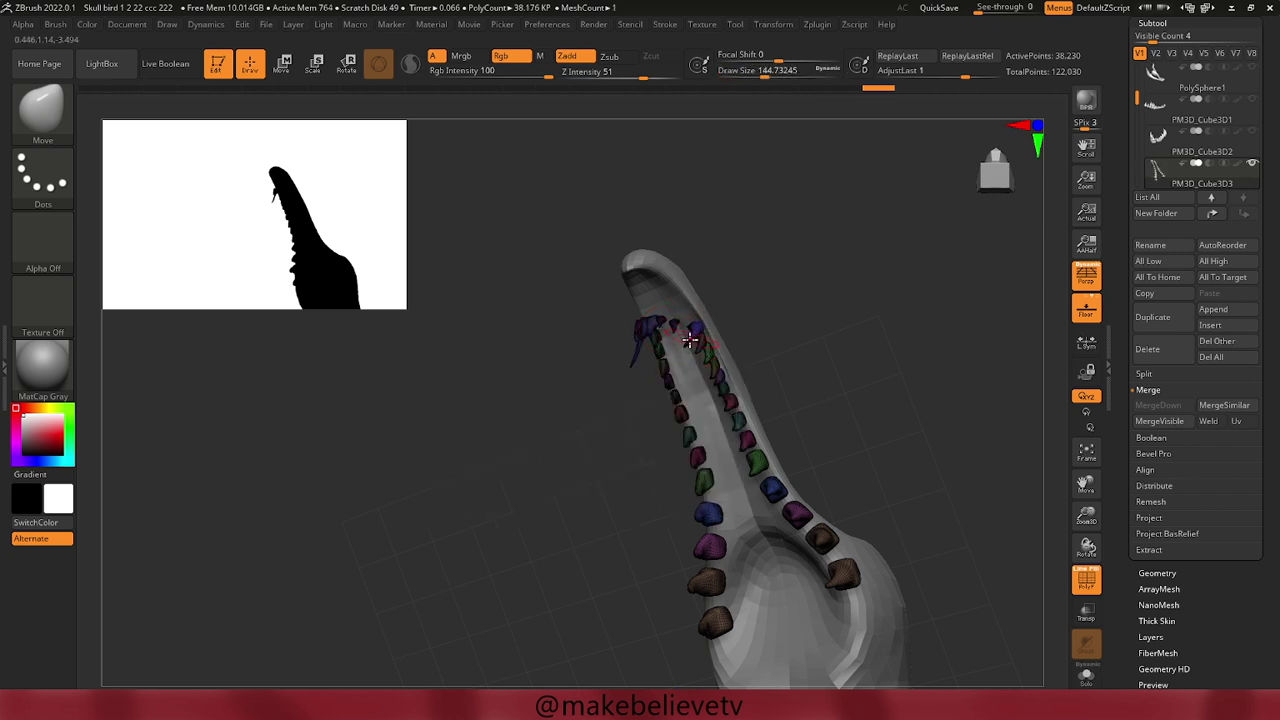
{"action": "mouse_move", "coordinate": [766, 211]}
{"action": "left_mouse_down"}
{"action": "mouse_move", "coordinate": [803, 294]}
{"action": "mouse_move", "coordinate": [871, 274]}
{"action": "mouse_move", "coordinate": [794, 306]}
{"action": "mouse_move", "coordinate": [692, 321]}
{"action": "mouse_move", "coordinate": [703, 289]}
{"action": "mouse_move", "coordinate": [680, 294]}
{"action": "left_mouse_up"}
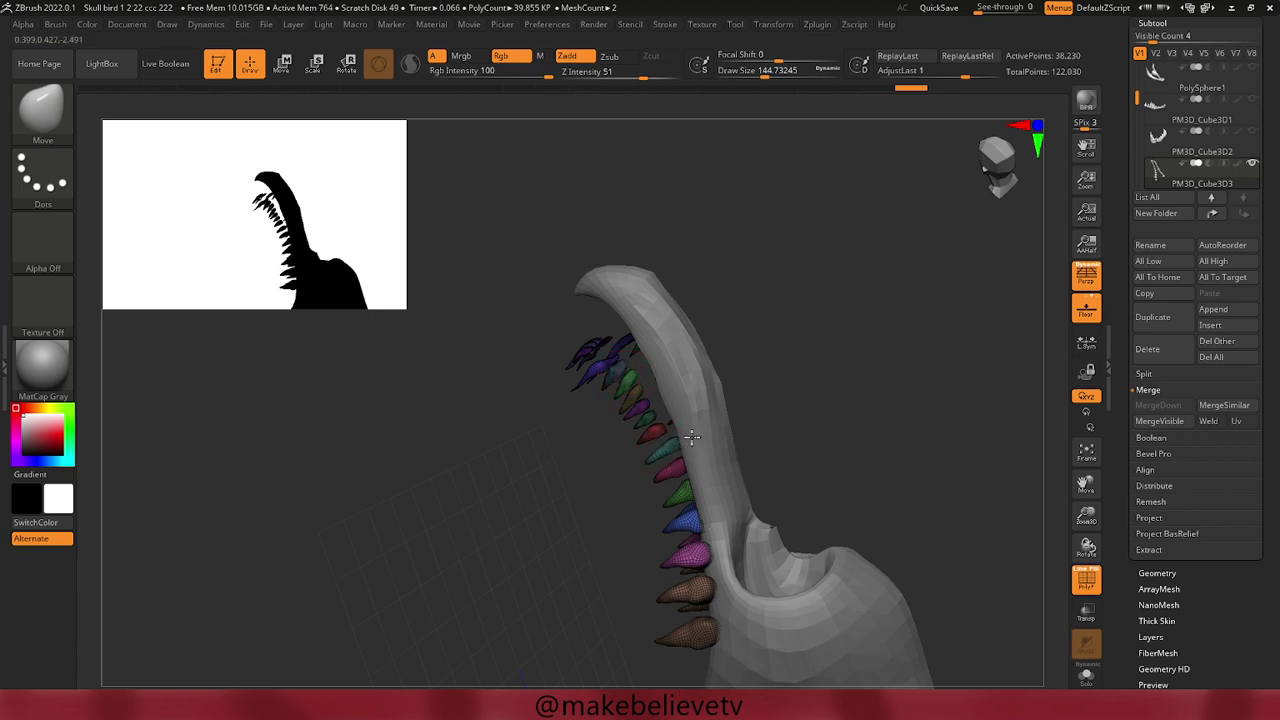
Redo the latest tooth edits, comparing with an undo, and turn to a side view of the jaw.
{"action": "key", "text": "ctrl+shift+z"}
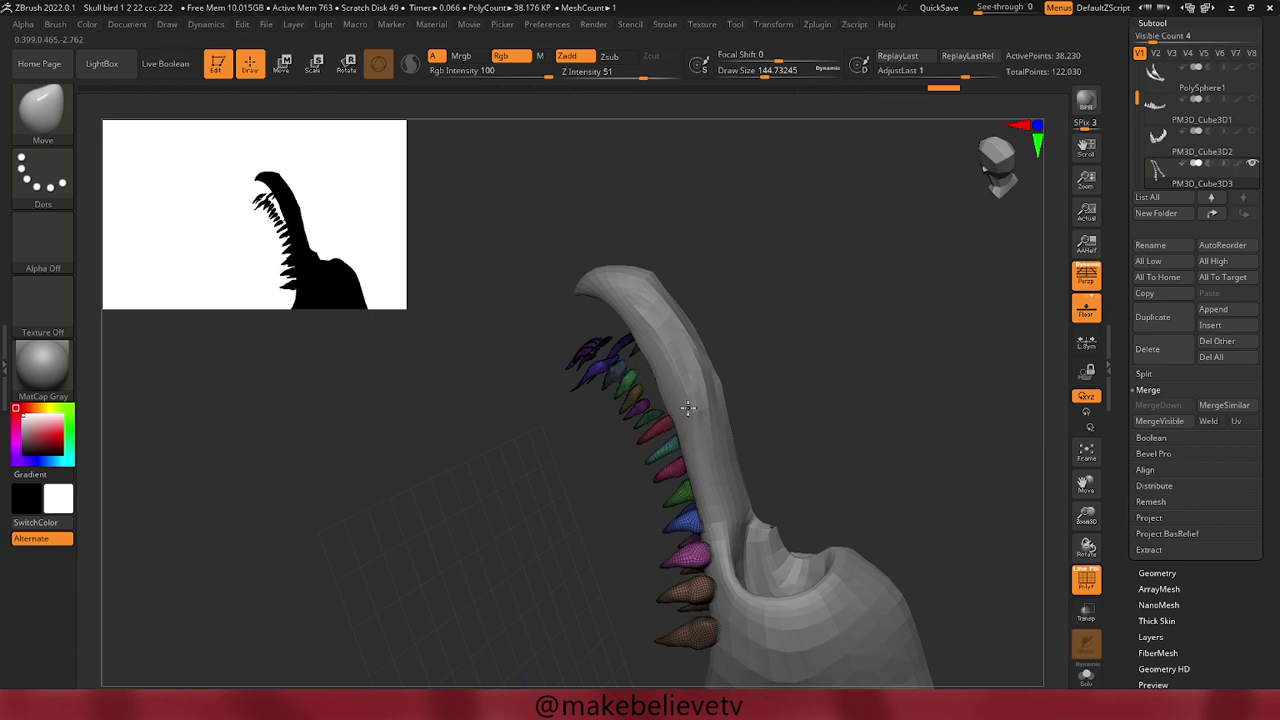
{"action": "key", "text": "ctrl+shift+z"}
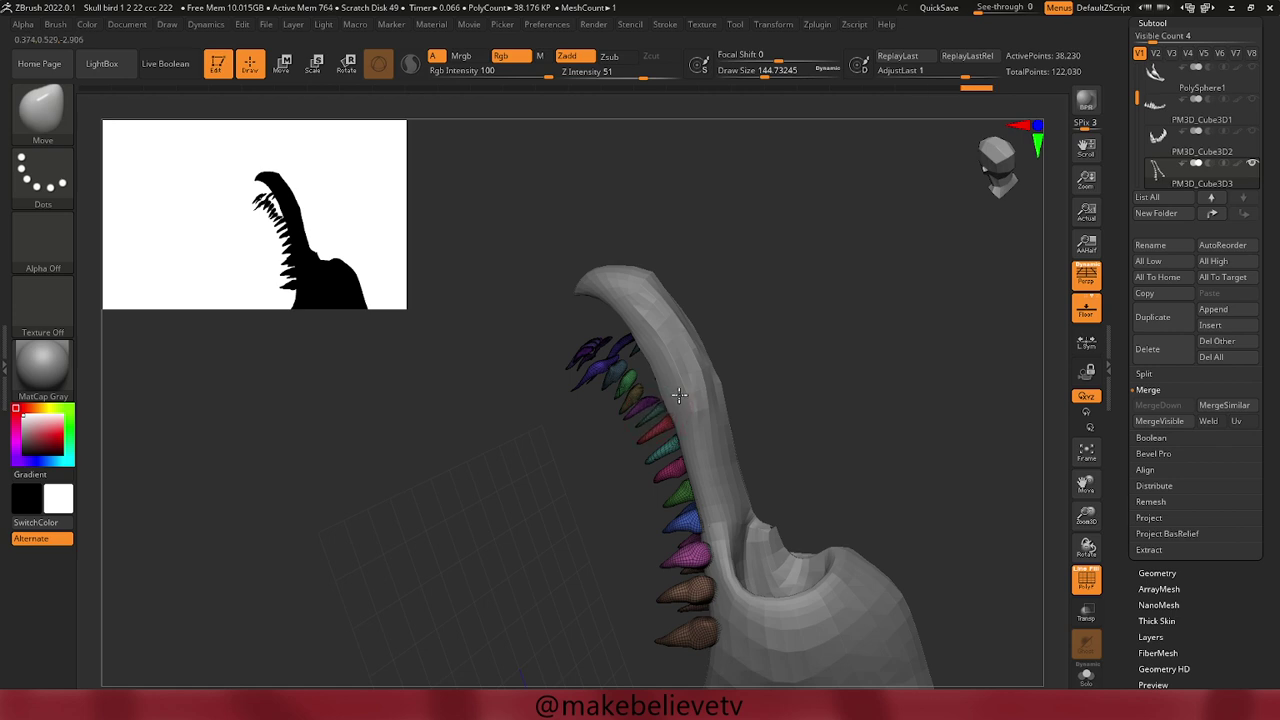
{"action": "key", "text": "ctrl+shift+z"}
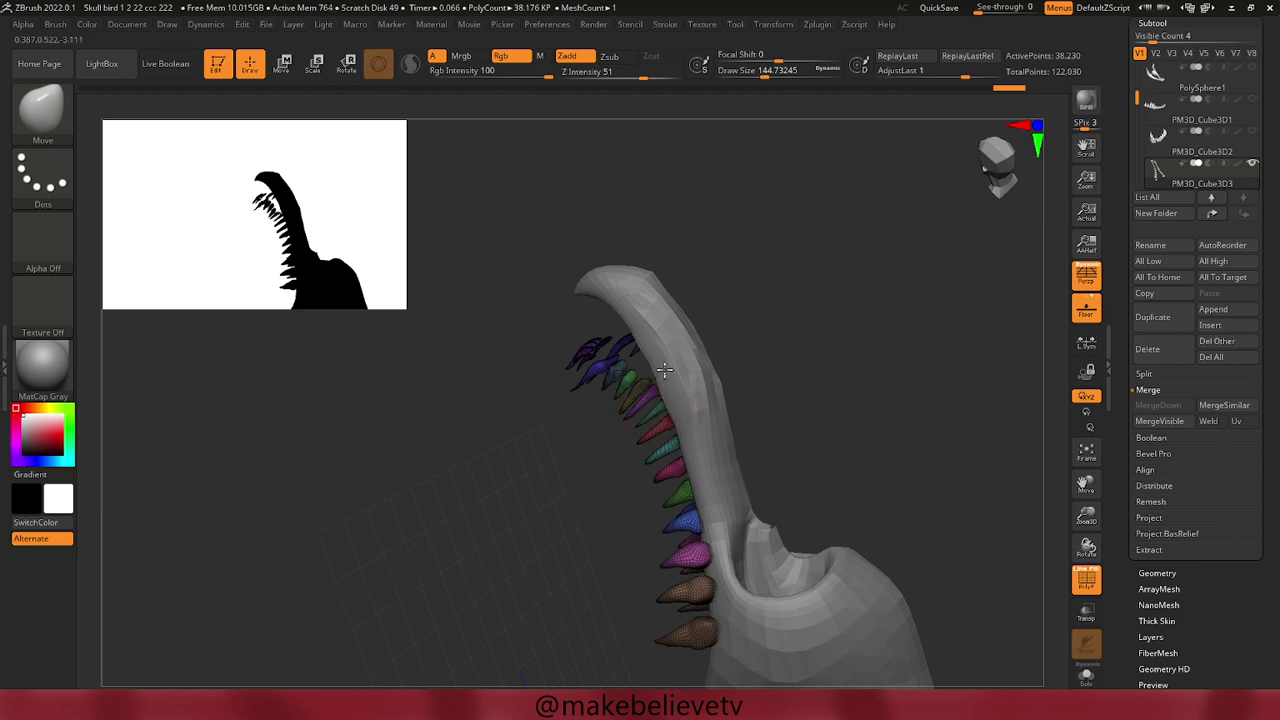
{"action": "key", "text": "ctrl+z"}
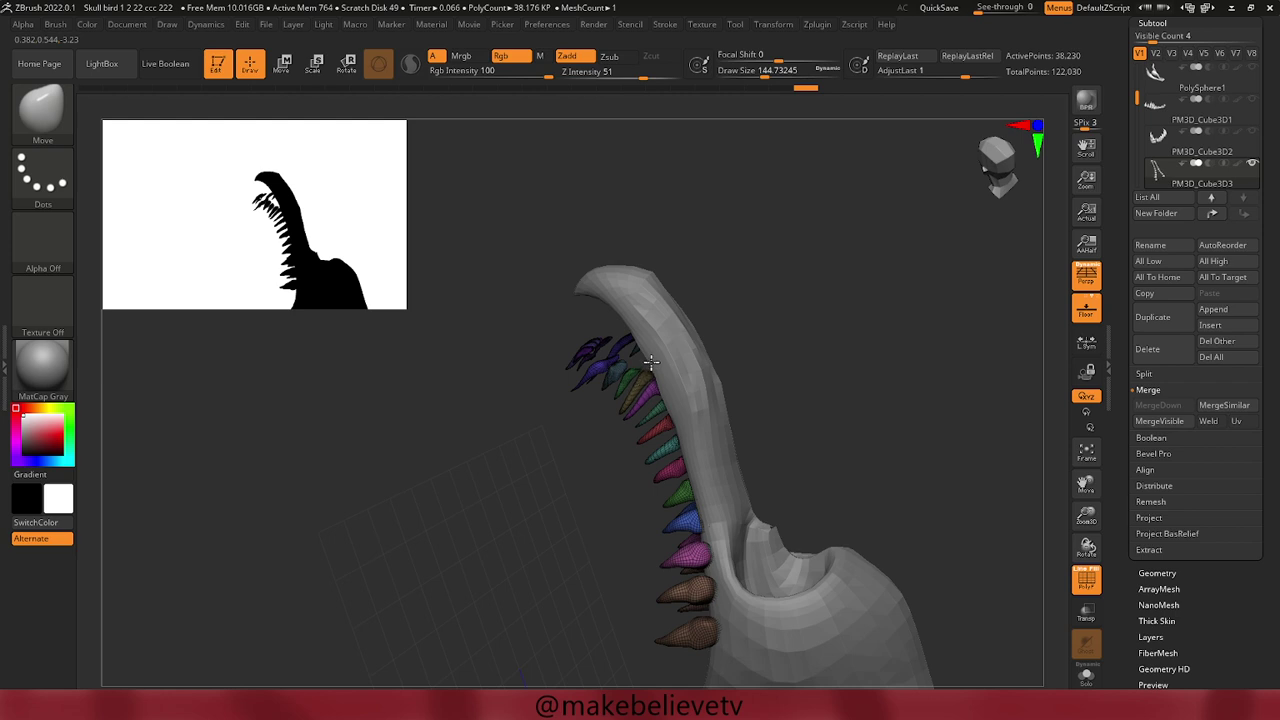
{"action": "key", "text": "ctrl+shift+z"}
{"action": "key", "text": "ctrl+shift+z"}
{"action": "key", "text": "ctrl+shift+z"}
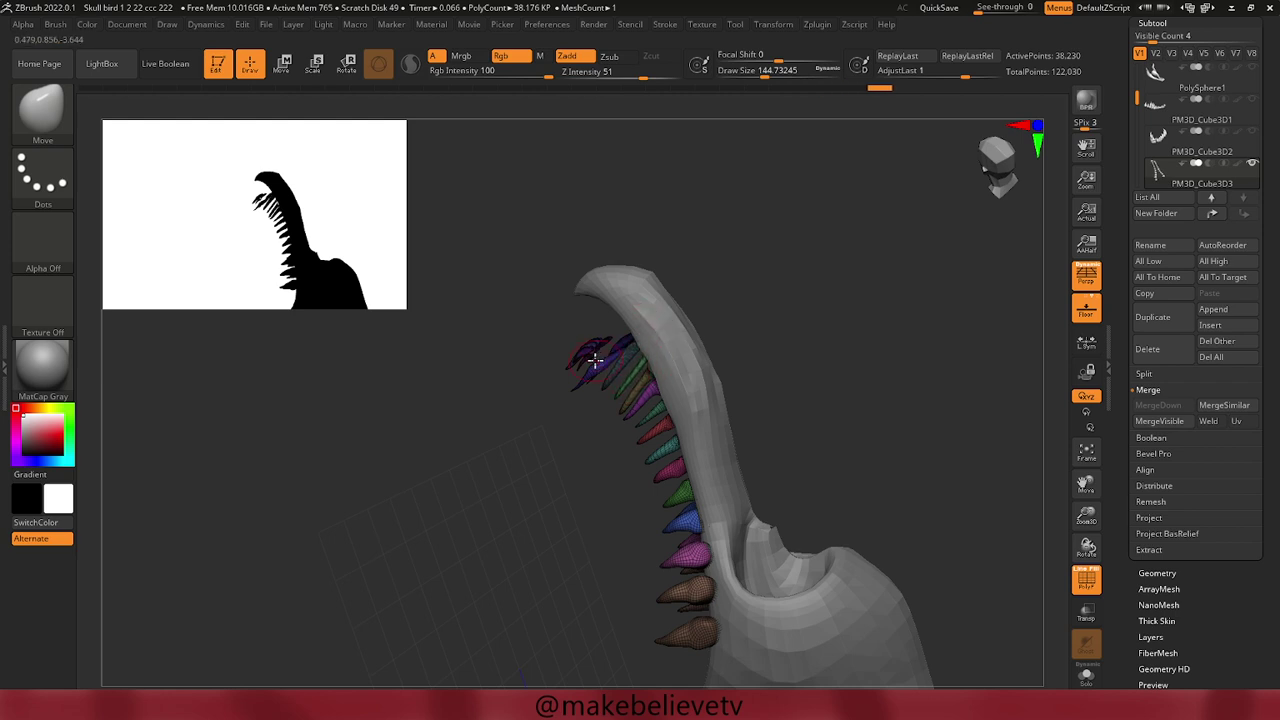
{"action": "key", "text": "ctrl+shift+z"}
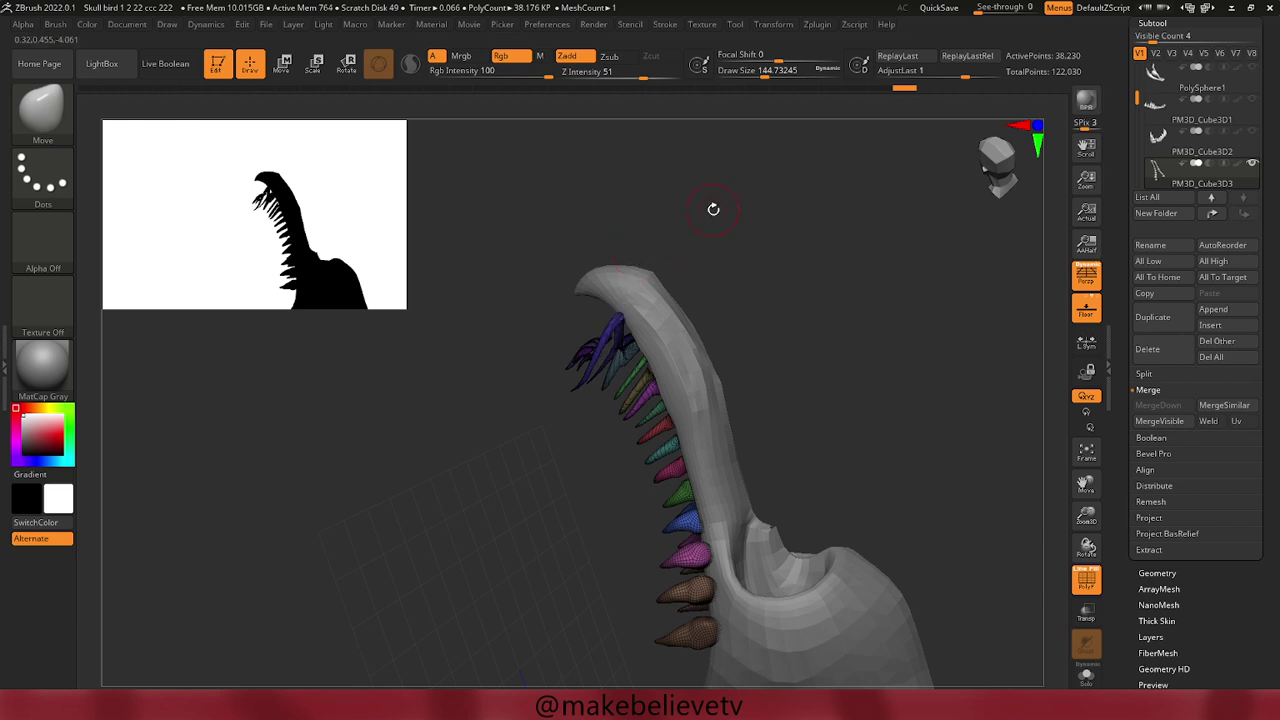
{"action": "mouse_move", "coordinate": [714, 206]}
{"action": "left_mouse_down"}
{"action": "mouse_move", "coordinate": [791, 277]}
{"action": "mouse_move", "coordinate": [843, 358]}
{"action": "mouse_move", "coordinate": [848, 414]}
{"action": "mouse_move", "coordinate": [831, 431]}
{"action": "mouse_move", "coordinate": [810, 388]}
{"action": "mouse_move", "coordinate": [826, 391]}
{"action": "mouse_move", "coordinate": [831, 431]}
{"action": "left_mouse_up"}
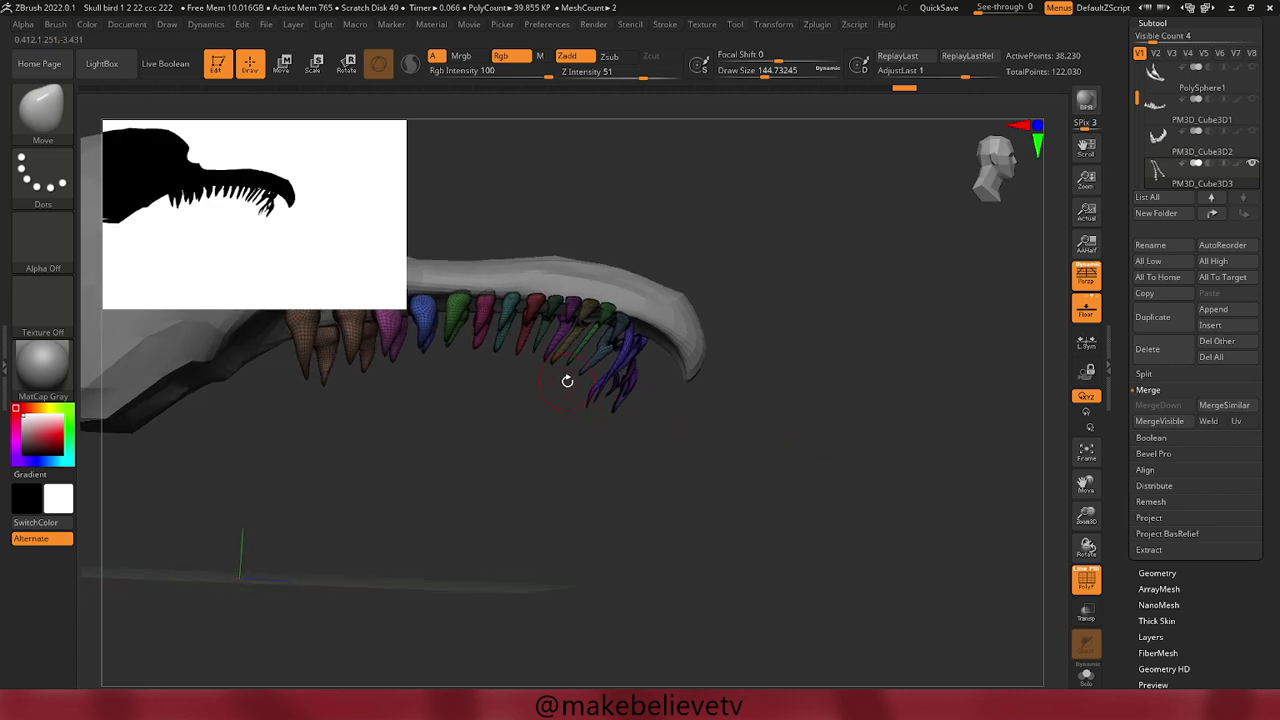
{"action": "key", "text": "ctrl"}
{"action": "key", "text": "ctrl"}
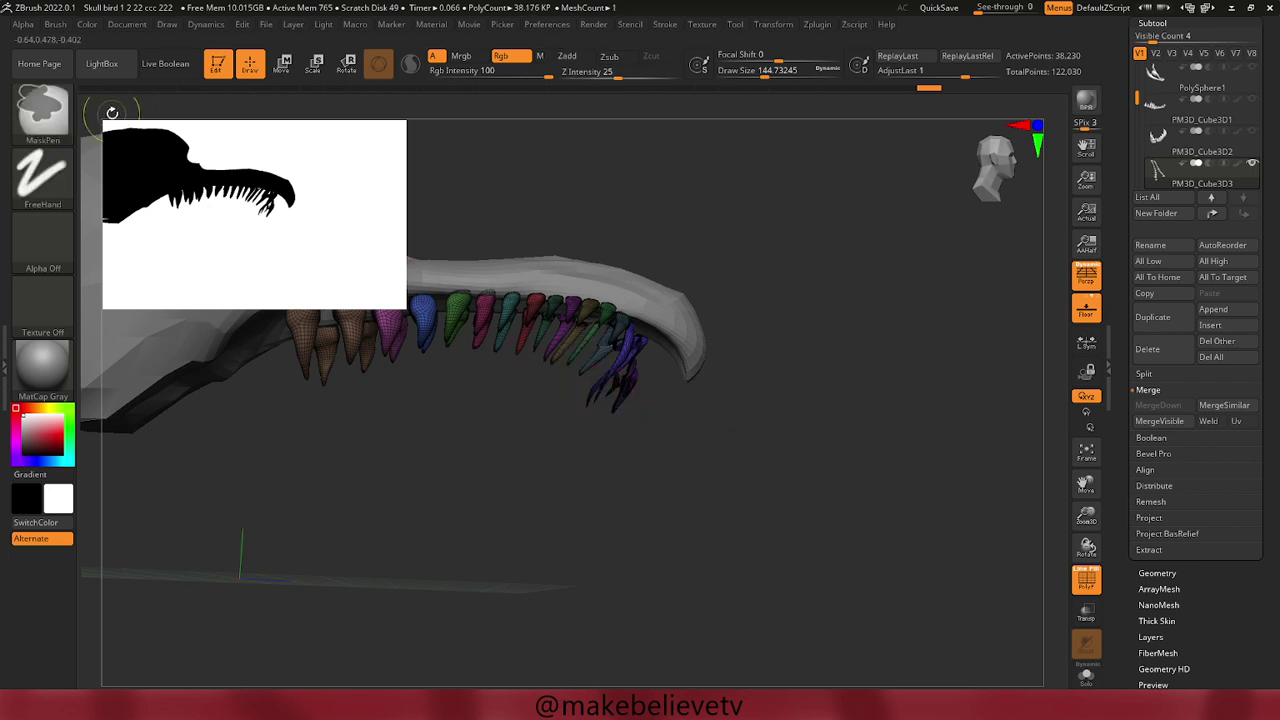
Mask the purple teeth at the upper jaw tip with MaskLasso.
{"action": "left_click", "coordinate": [50, 110], "text": "ctrl"}
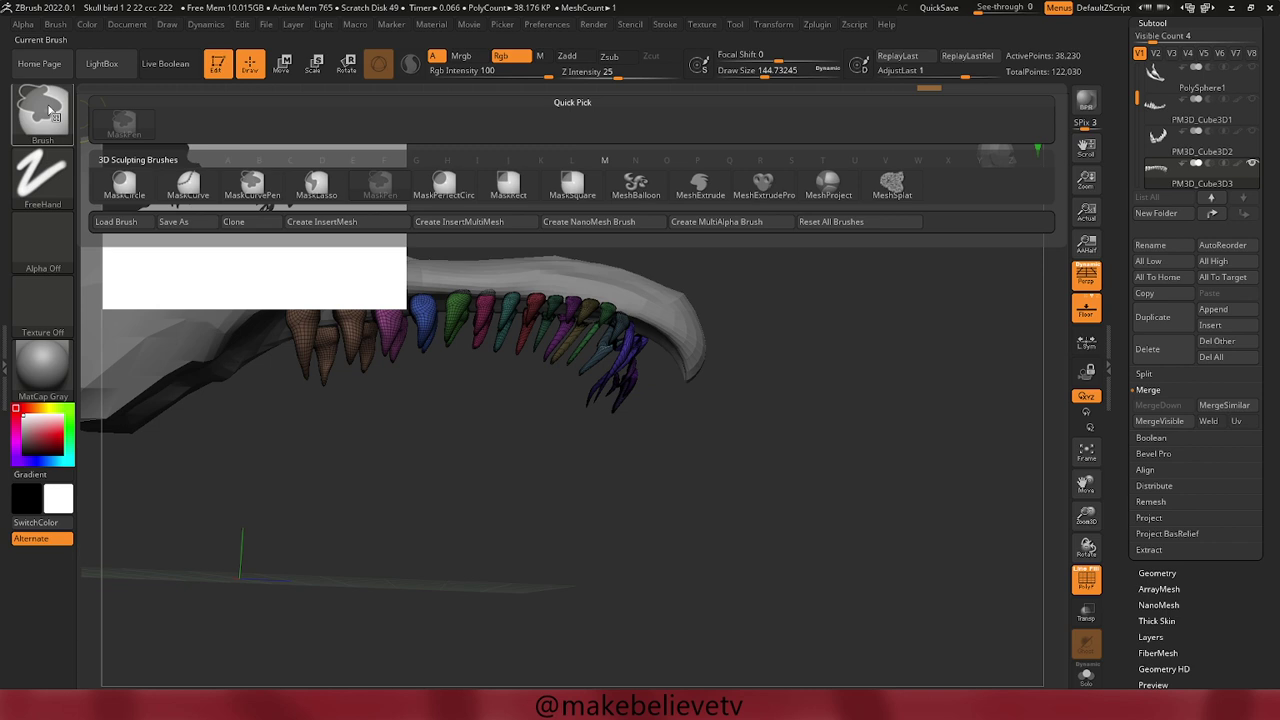
{"action": "left_click", "coordinate": [322, 197], "text": "ctrl"}
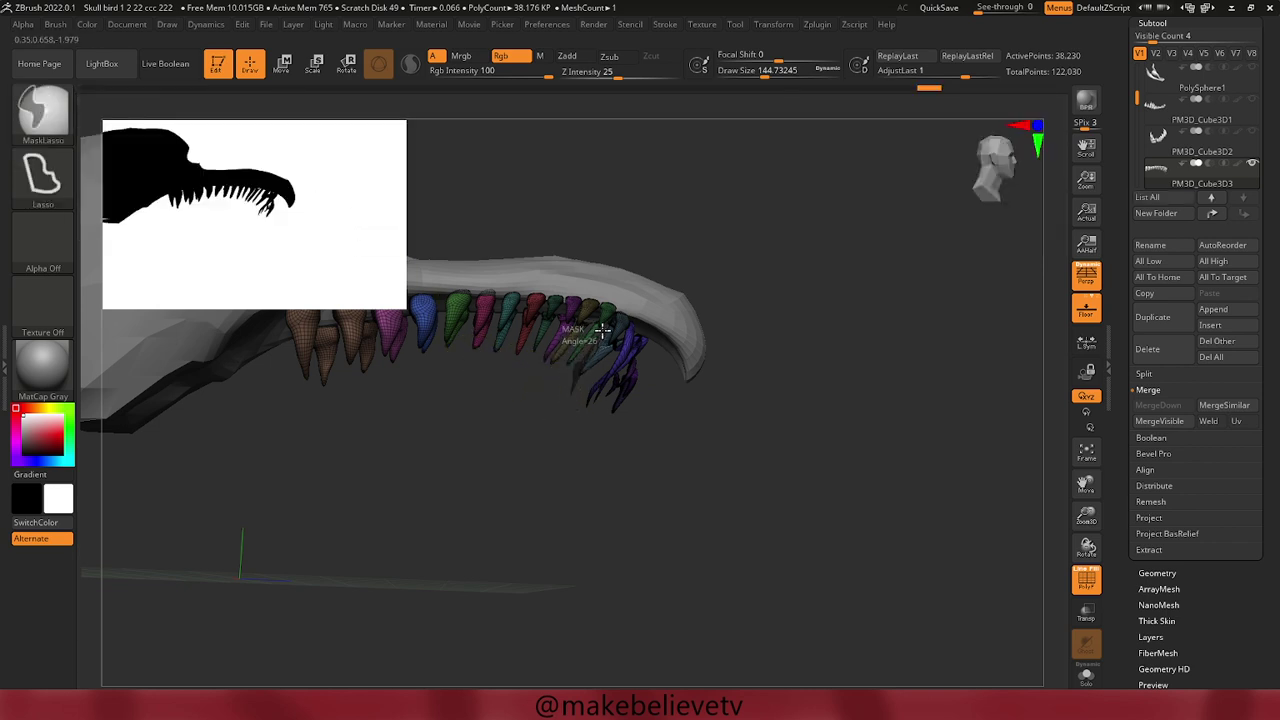
{"action": "mouse_move", "coordinate": [585, 300]}
{"action": "left_mouse_down", "text": "ctrl"}
{"action": "mouse_move", "coordinate": [790, 525]}
{"action": "mouse_move", "coordinate": [749, 584]}
{"action": "left_mouse_up", "text": "ctrl"}
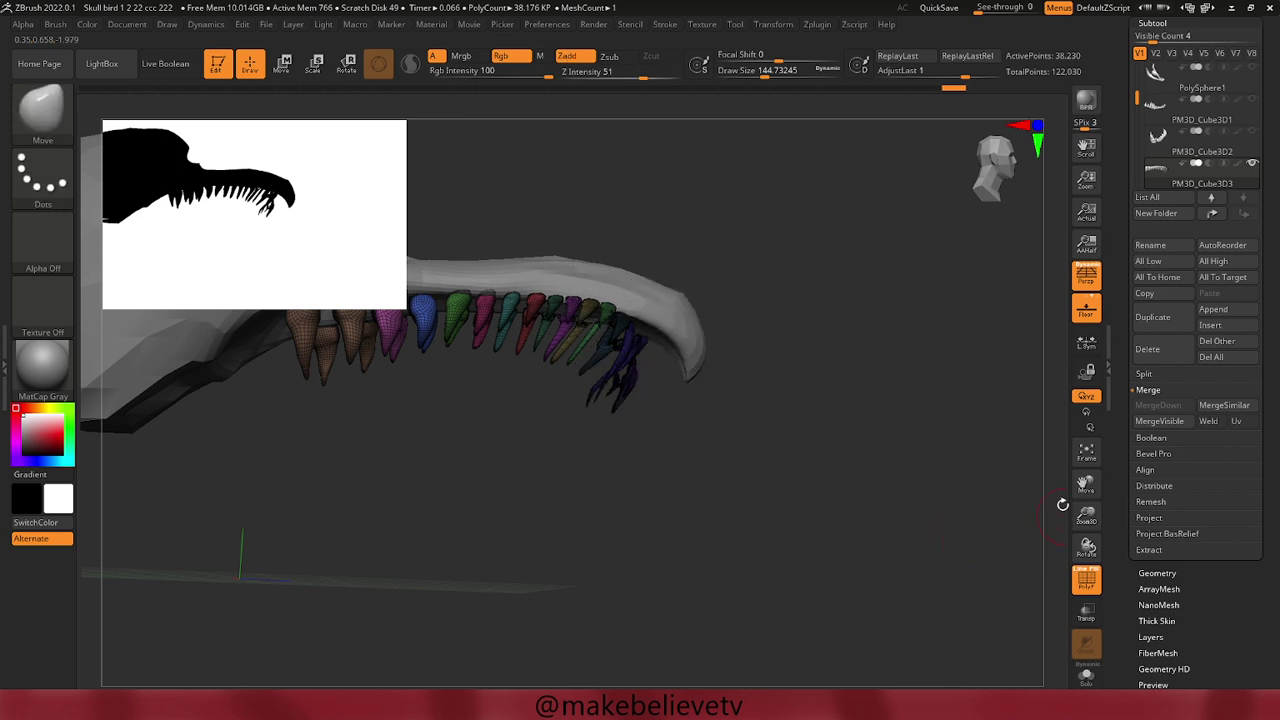
Split the masked front teeth into their own subtool with Split Masked Points, then delete it.
{"action": "left_click", "coordinate": [1152, 570]}
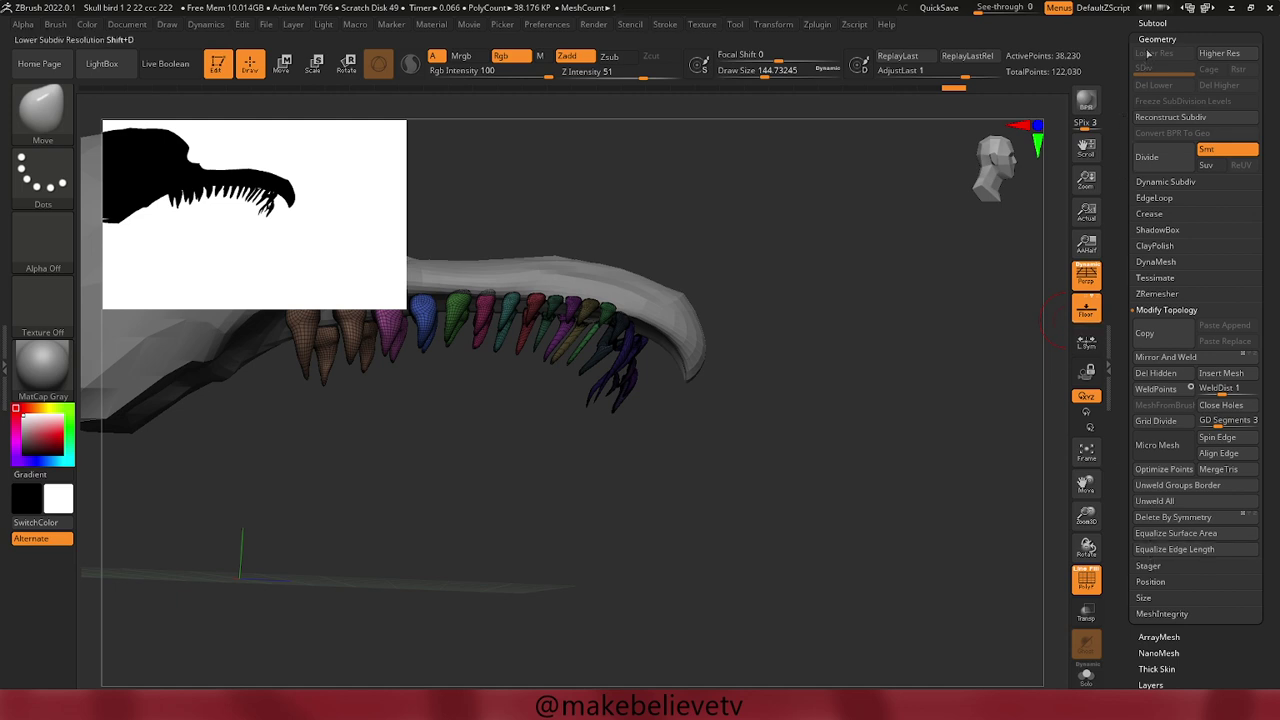
{"action": "left_click", "coordinate": [1145, 22]}
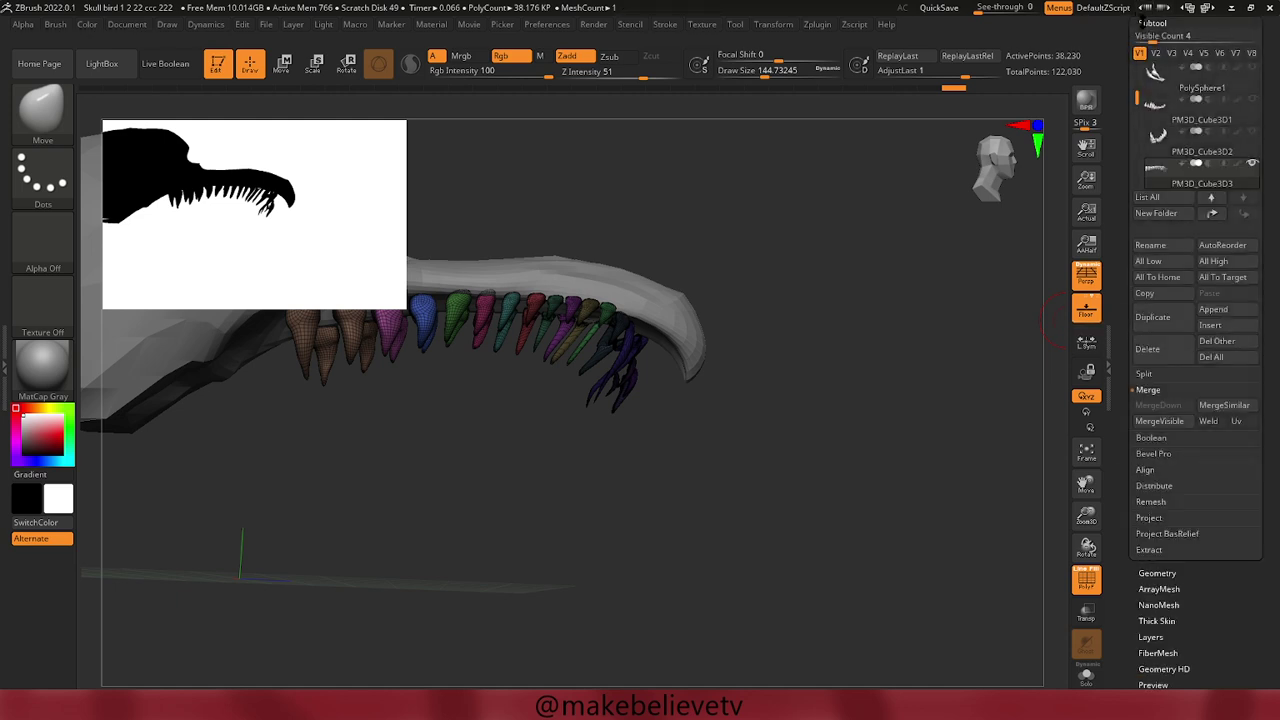
{"action": "left_click", "coordinate": [1166, 373]}
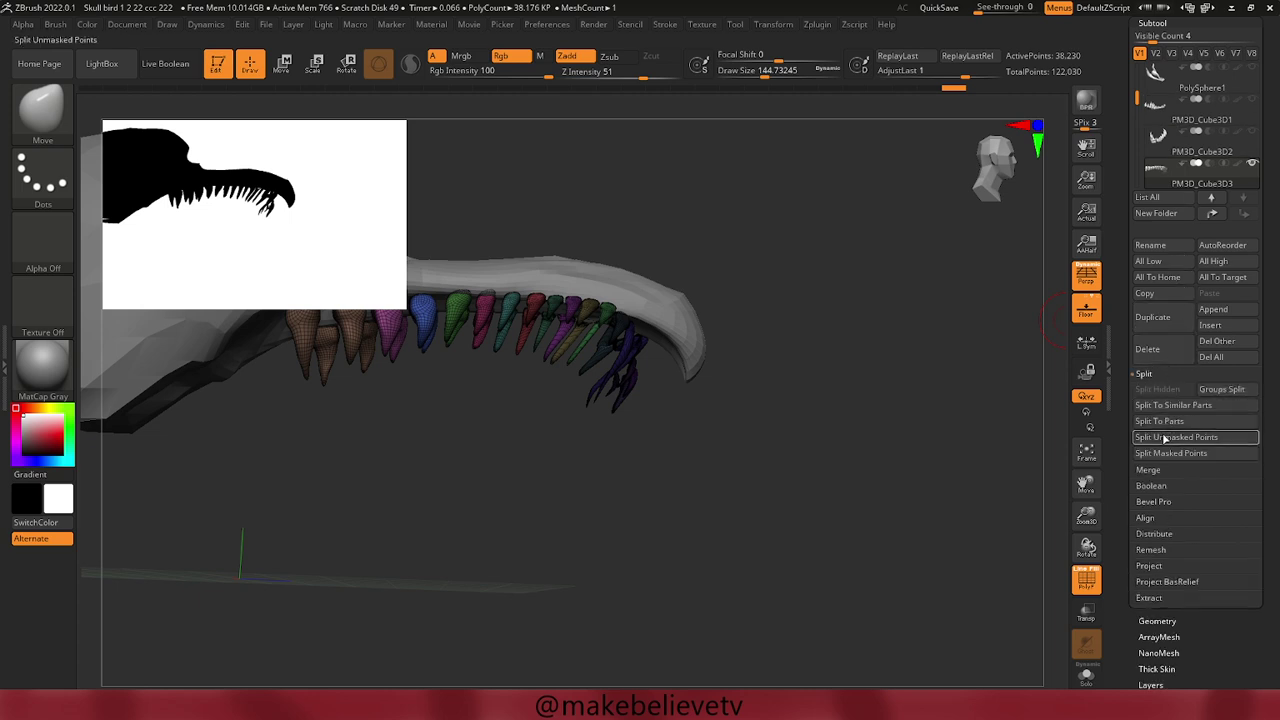
{"action": "left_click", "coordinate": [1163, 452]}
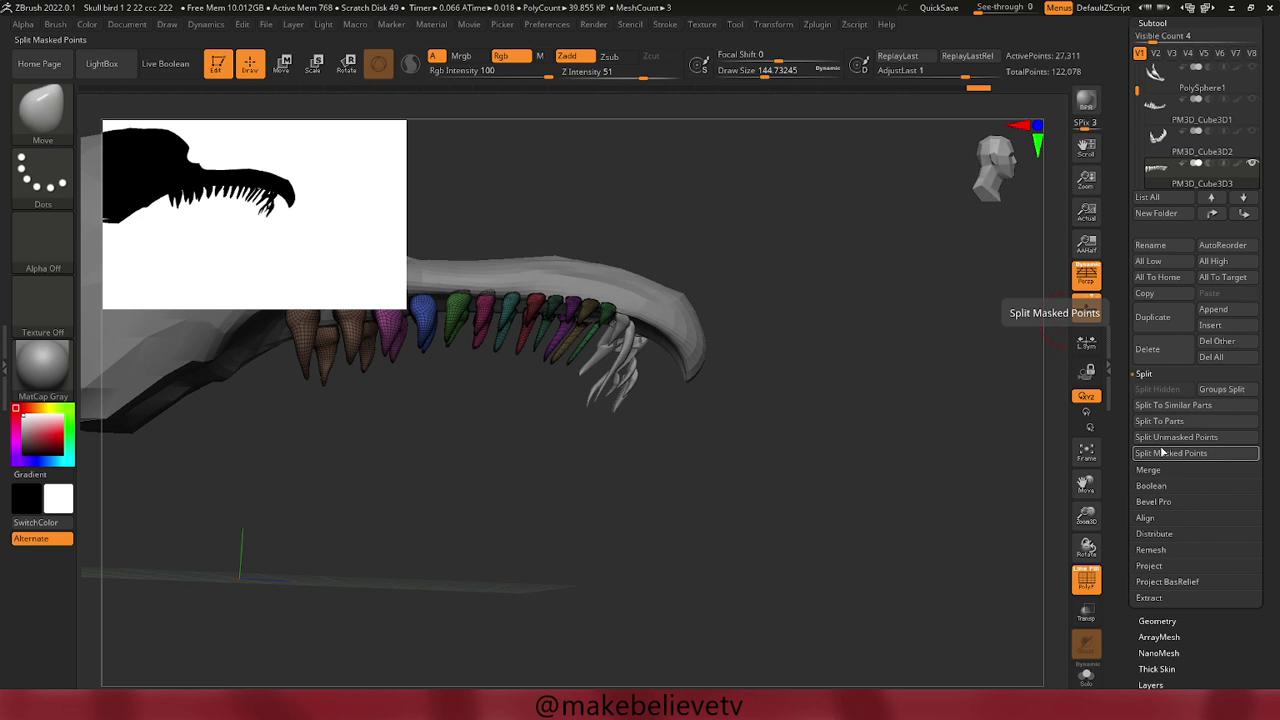
{"action": "left_click", "coordinate": [642, 345], "text": "alt"}
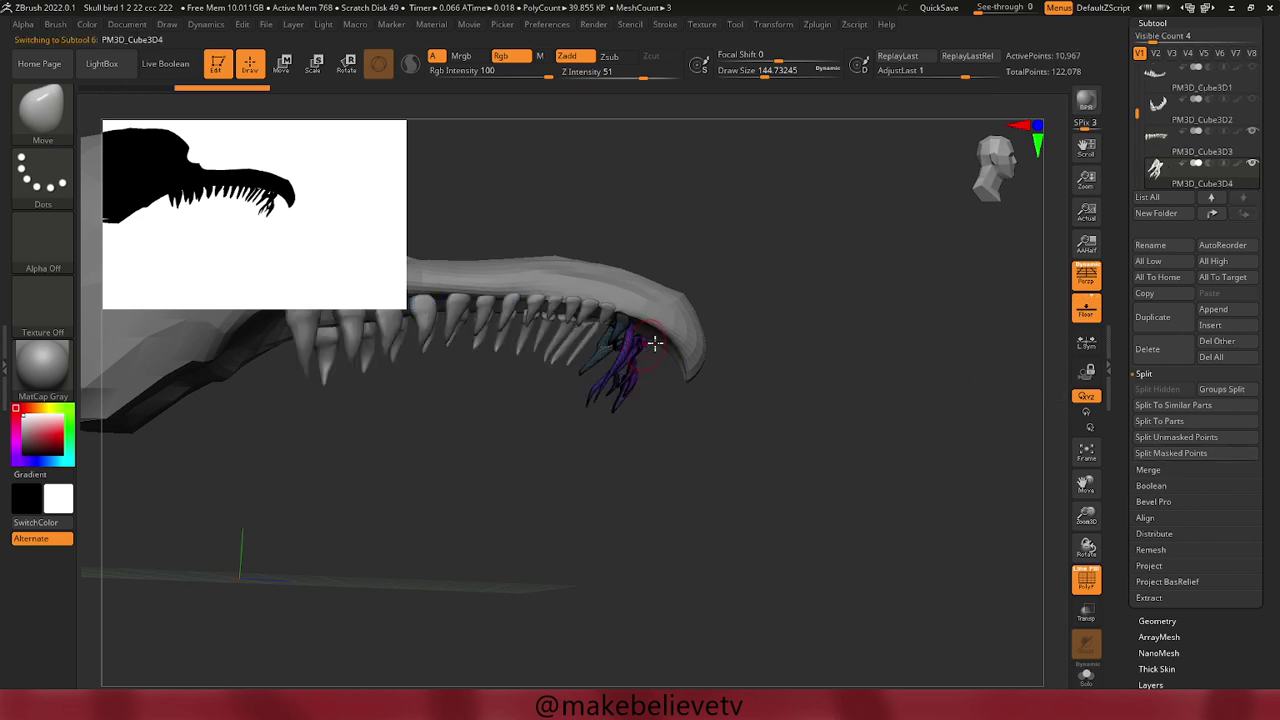
{"action": "left_click", "coordinate": [1140, 348]}
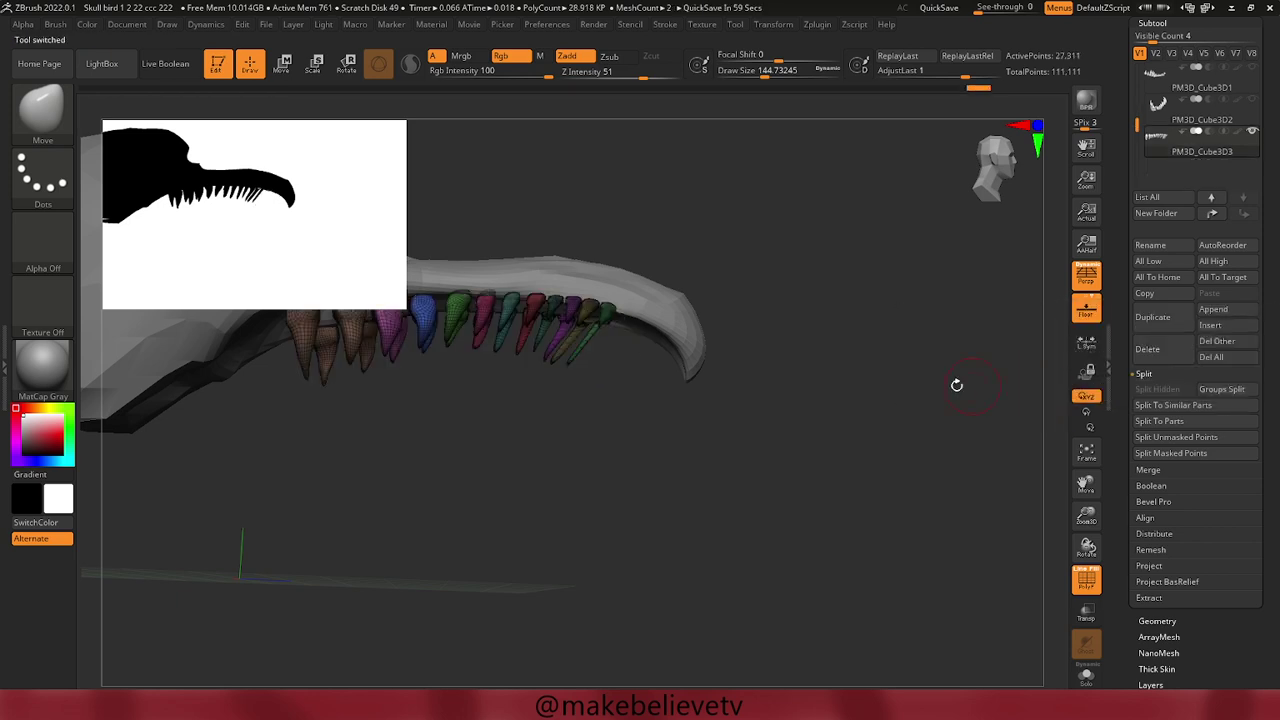
Enlarge the draw size and undo the last tooth inserted near the tip.
{"action": "mouse_move", "coordinate": [956, 385]}
{"action": "left_mouse_down"}
{"action": "mouse_move", "coordinate": [730, 369]}
{"action": "mouse_move", "coordinate": [720, 384]}
{"action": "mouse_move", "coordinate": [858, 419]}
{"action": "mouse_move", "coordinate": [697, 420]}
{"action": "mouse_move", "coordinate": [674, 337]}
{"action": "mouse_move", "coordinate": [586, 380]}
{"action": "mouse_move", "coordinate": [663, 229]}
{"action": "mouse_move", "coordinate": [711, 217]}
{"action": "mouse_move", "coordinate": [751, 259]}
{"action": "mouse_move", "coordinate": [723, 366]}
{"action": "left_mouse_up"}
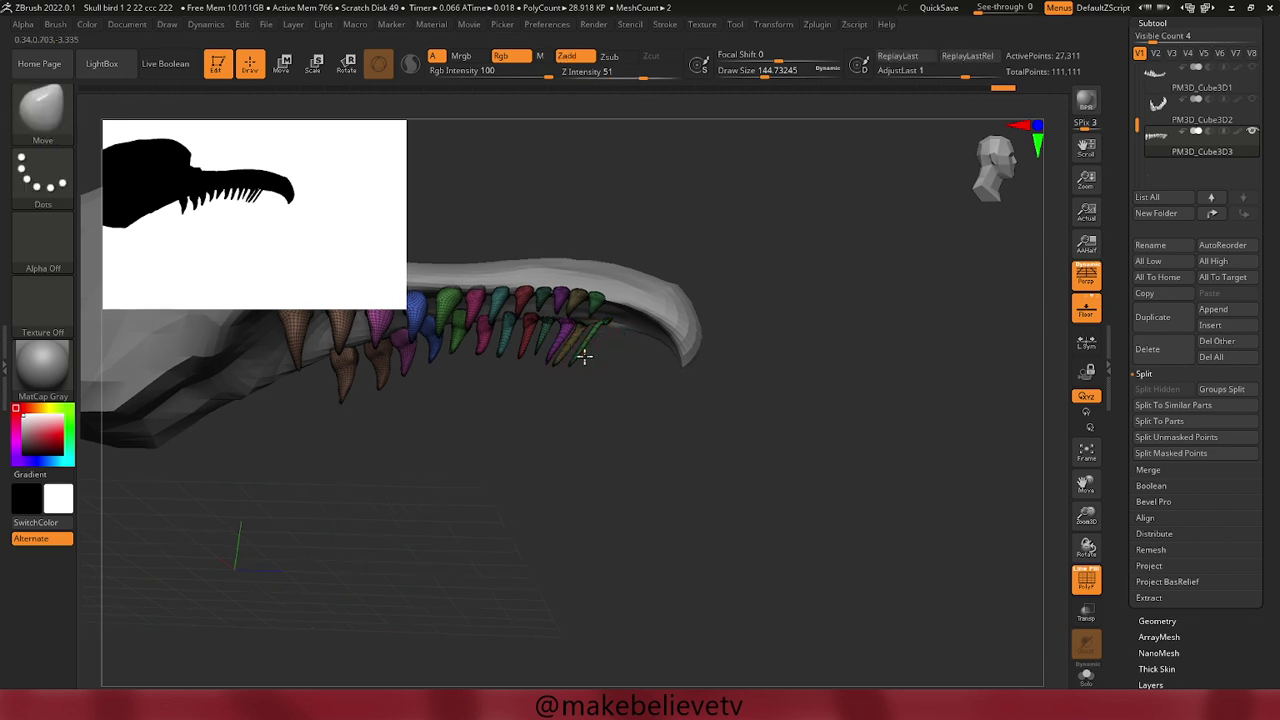
{"action": "key", "text": "space"}
{"action": "left_click_drag", "start_coordinate": [583, 362], "coordinate": [596, 355]}
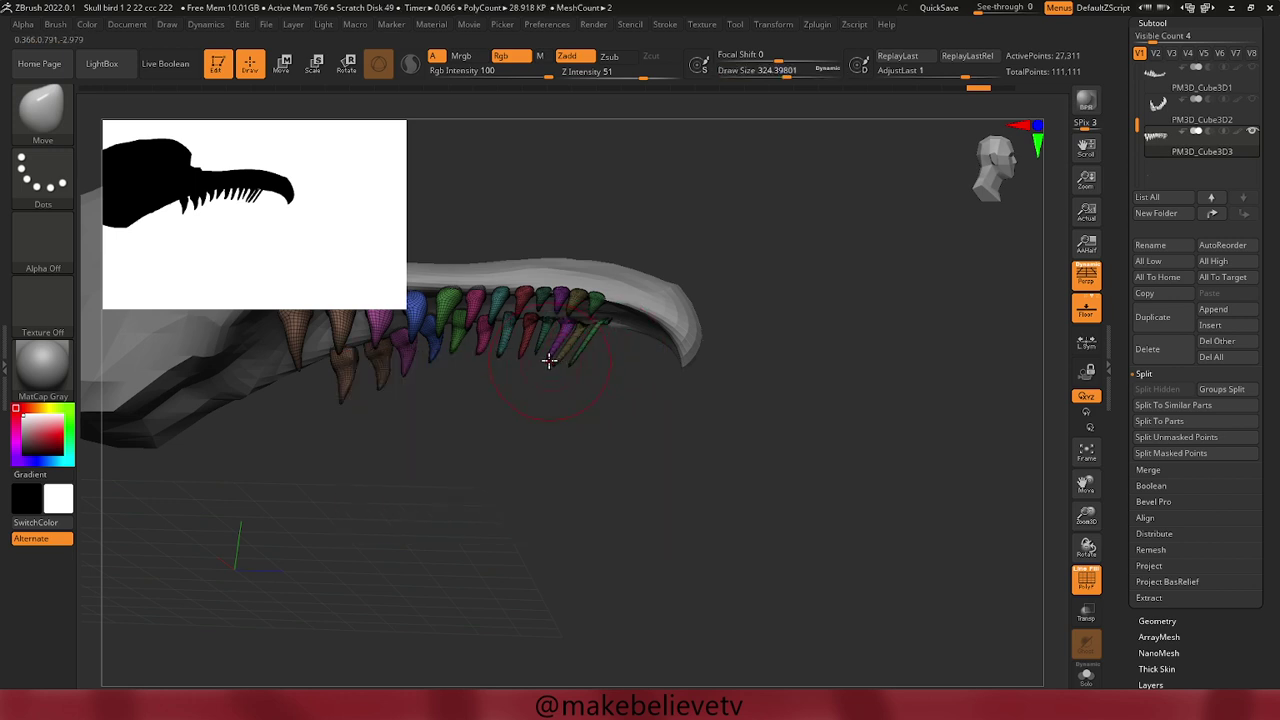
{"action": "key", "text": "ctrl+z"}
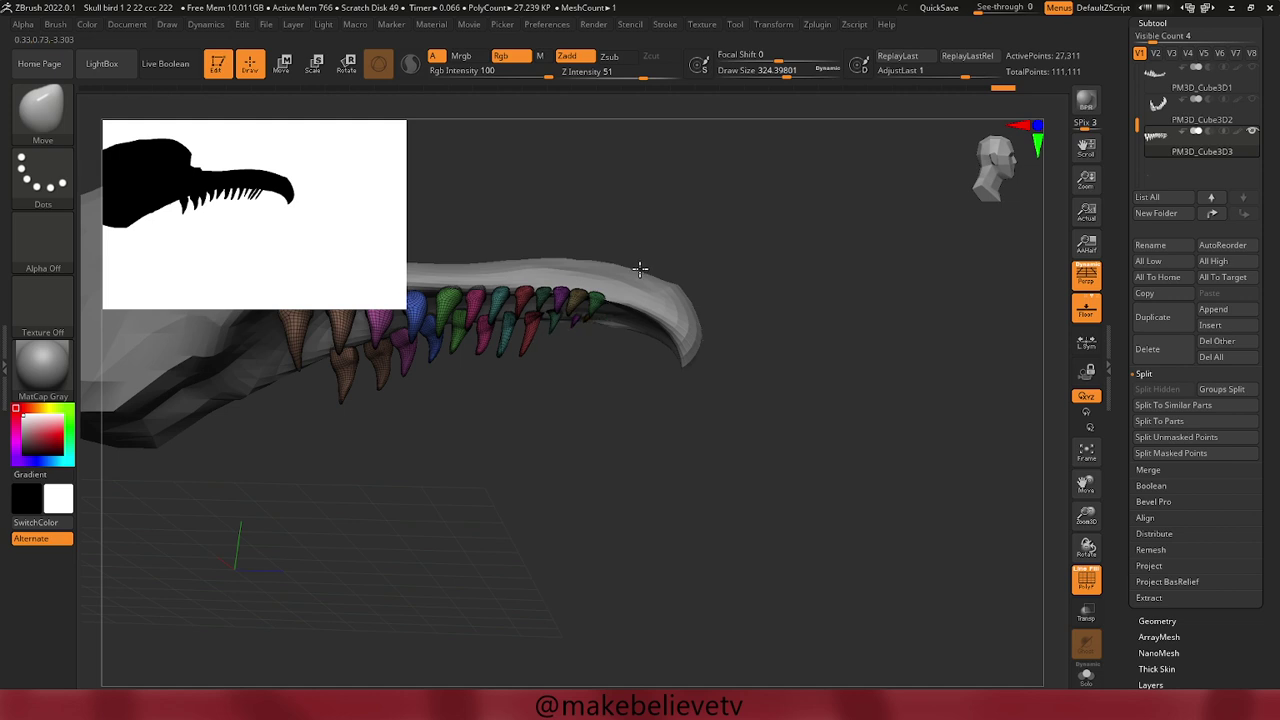
Insert a new cone tooth on the upper jaw and check it from several angles.
{"action": "mouse_move", "coordinate": [645, 263]}
{"action": "left_mouse_down"}
{"action": "mouse_move", "coordinate": [677, 251]}
{"action": "mouse_move", "coordinate": [566, 169]}
{"action": "mouse_move", "coordinate": [578, 235]}
{"action": "left_mouse_up"}
{"action": "left_click", "coordinate": [577, 320]}
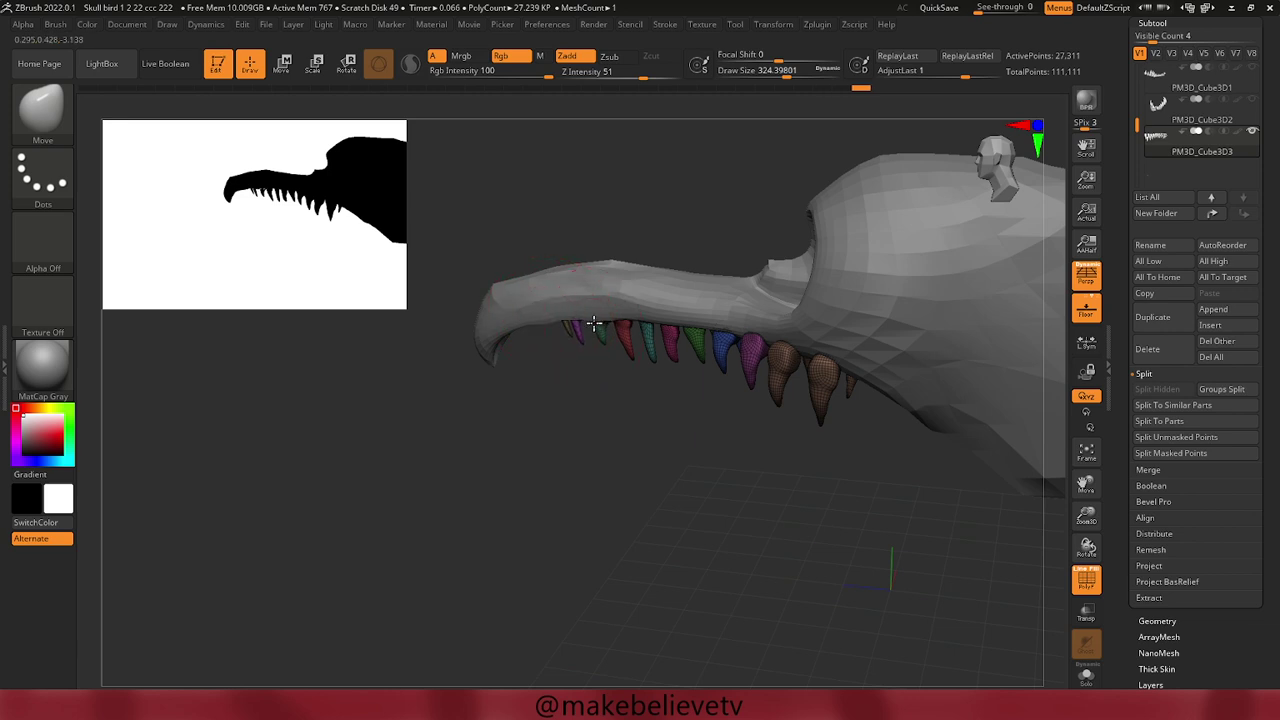
{"action": "mouse_move", "coordinate": [586, 322]}
{"action": "left_mouse_down"}
{"action": "mouse_move", "coordinate": [533, 167]}
{"action": "mouse_move", "coordinate": [646, 87]}
{"action": "mouse_move", "coordinate": [748, 219]}
{"action": "left_mouse_up"}
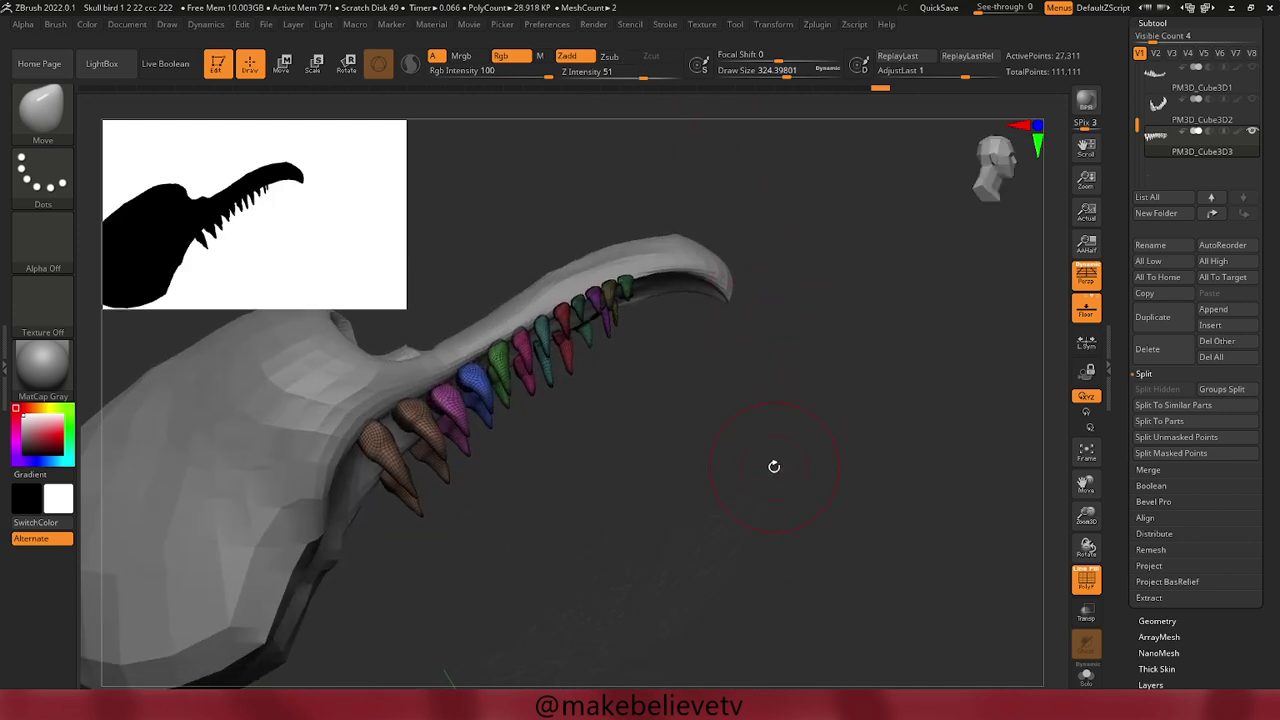
{"action": "mouse_move", "coordinate": [774, 466]}
{"action": "left_mouse_down"}
{"action": "mouse_move", "coordinate": [746, 537]}
{"action": "mouse_move", "coordinate": [762, 577]}
{"action": "mouse_move", "coordinate": [757, 560]}
{"action": "mouse_move", "coordinate": [788, 532]}
{"action": "left_mouse_up"}
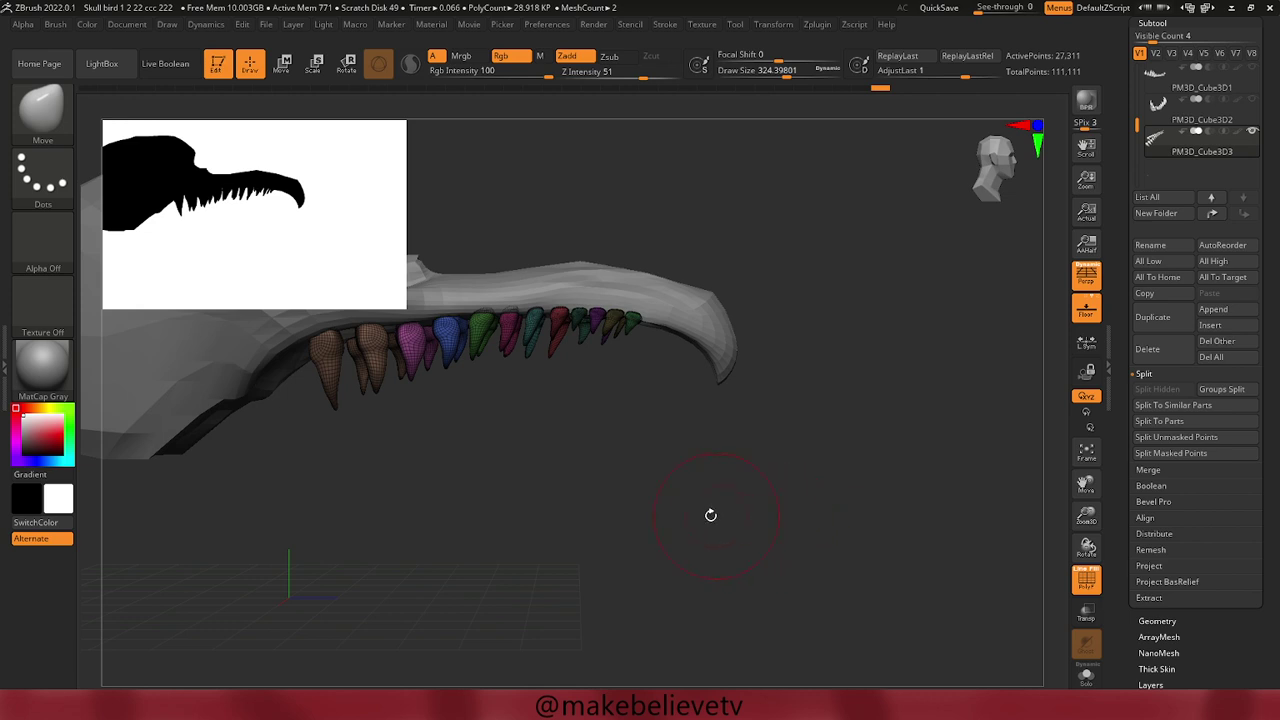
{"action": "mouse_move", "coordinate": [524, 503]}
{"action": "left_mouse_down"}
{"action": "mouse_move", "coordinate": [757, 477]}
{"action": "mouse_move", "coordinate": [791, 503]}
{"action": "mouse_move", "coordinate": [771, 503]}
{"action": "left_mouse_up"}
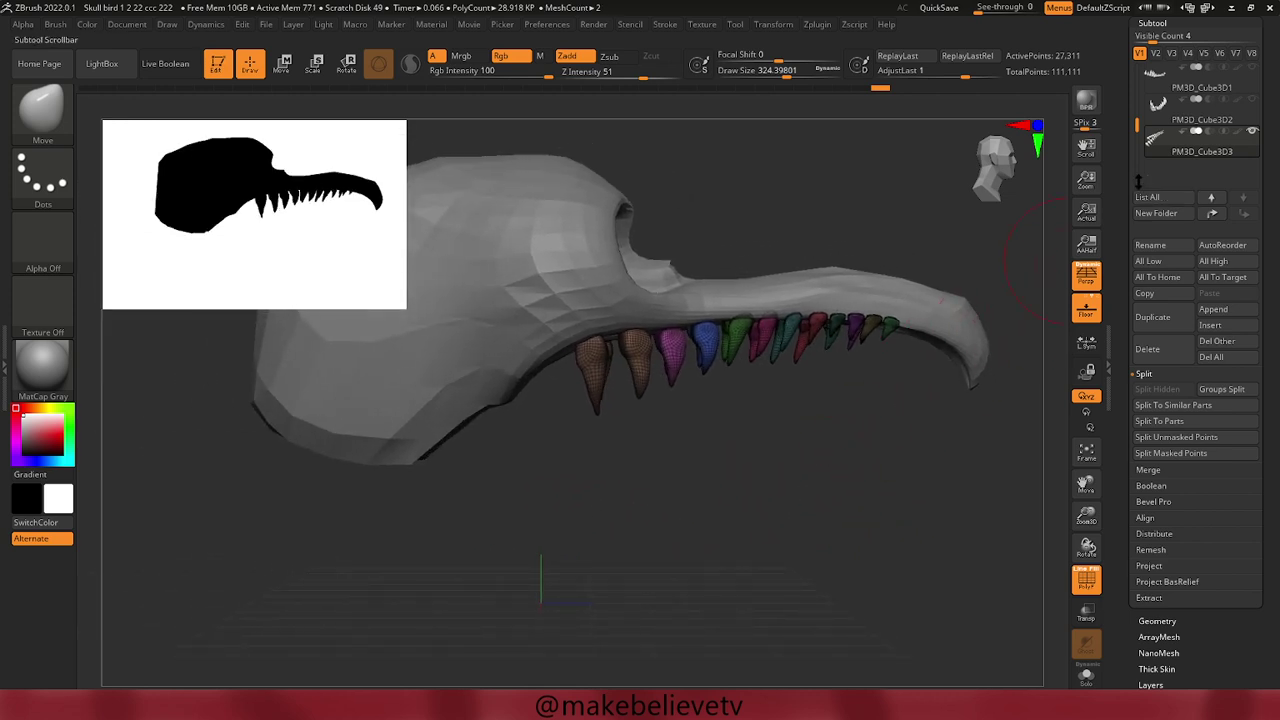
{"action": "mouse_move", "coordinate": [1158, 80]}
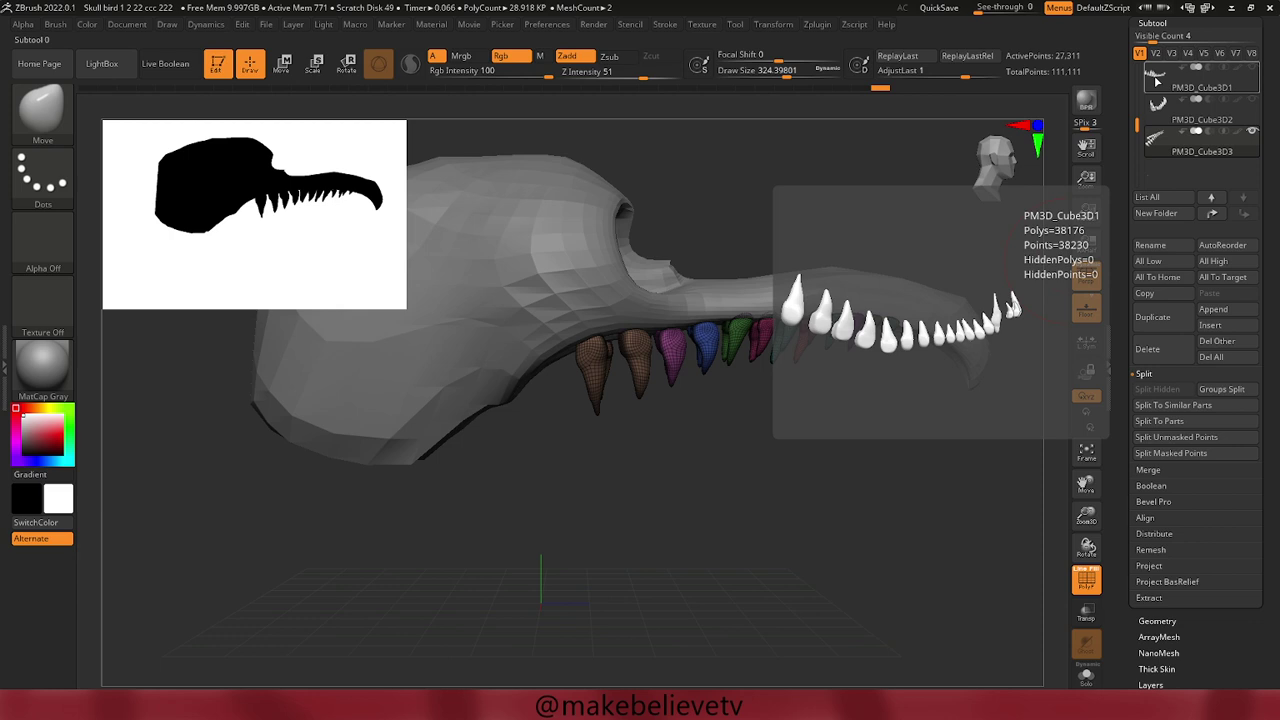
Unhide the lower-teeth subtool and the PolySphere1 lower jaw in the Subtool list.
{"action": "left_click", "coordinate": [1253, 67]}
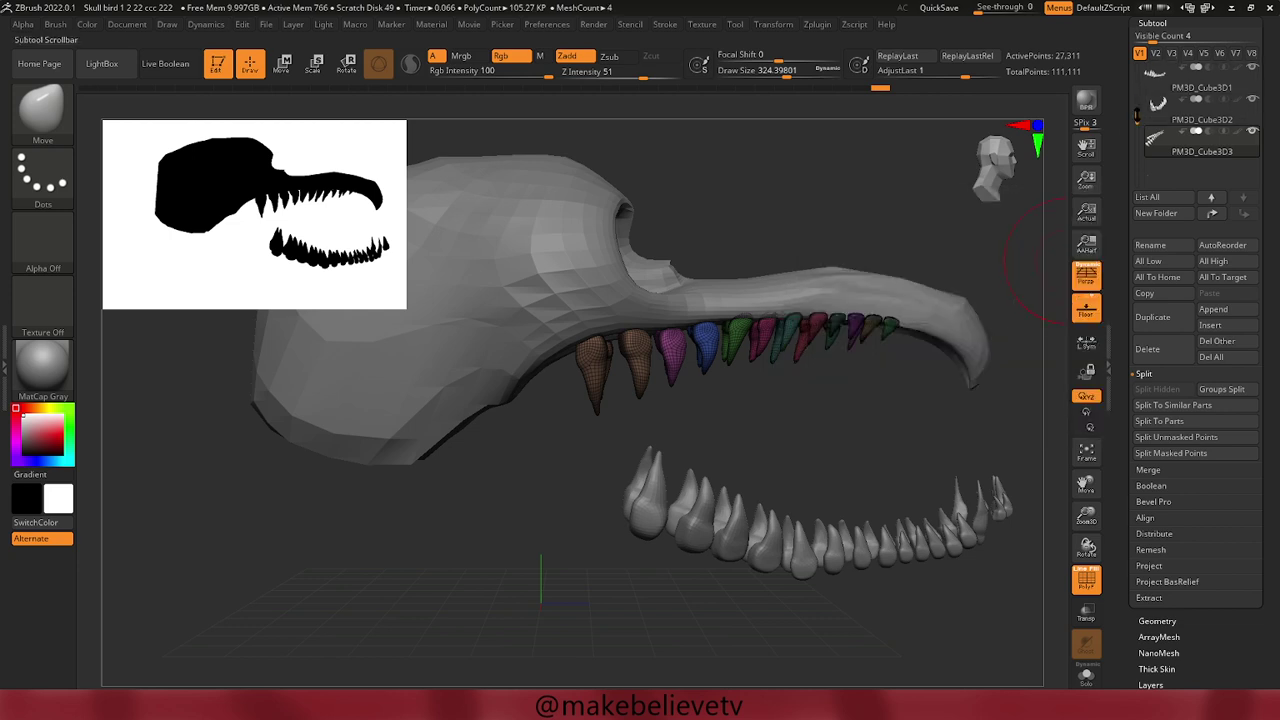
{"action": "left_click_drag", "start_coordinate": [1137, 115], "coordinate": [1137, 88]}
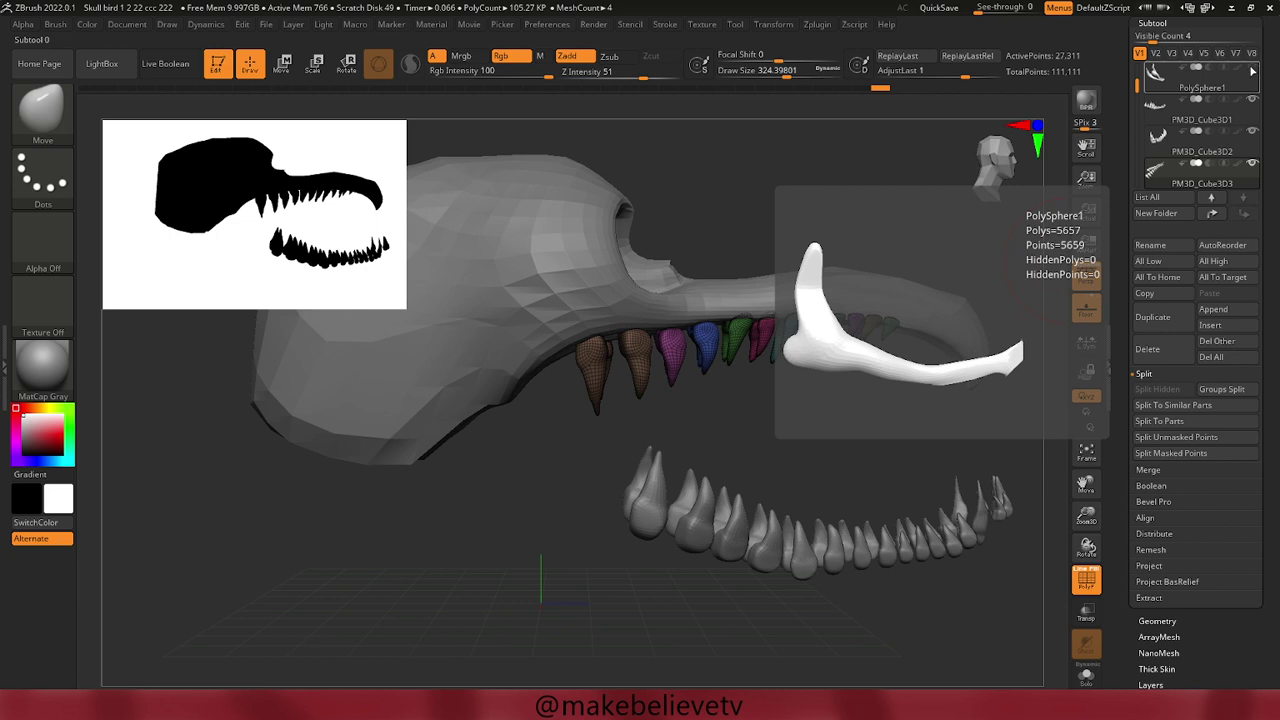
{"action": "left_click", "coordinate": [1200, 80]}
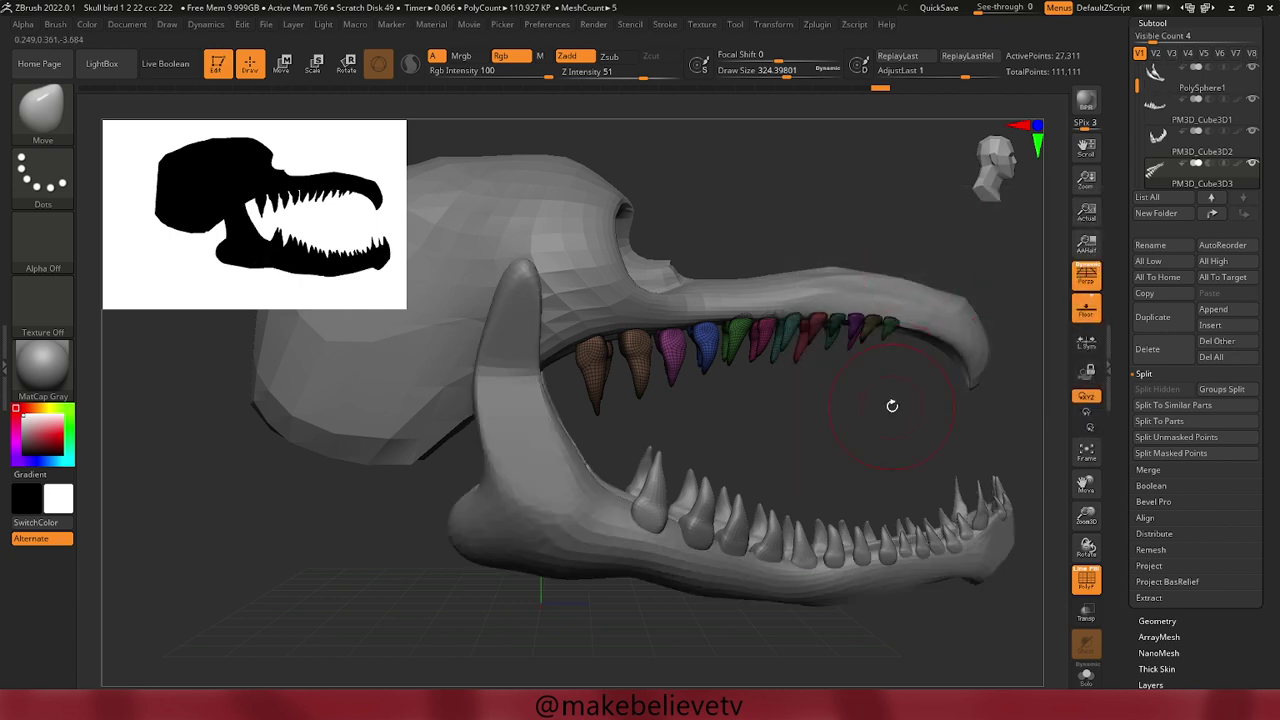
{"action": "scroll", "coordinate": [891, 412], "scroll_direction": "down", "scroll_amount": 5}
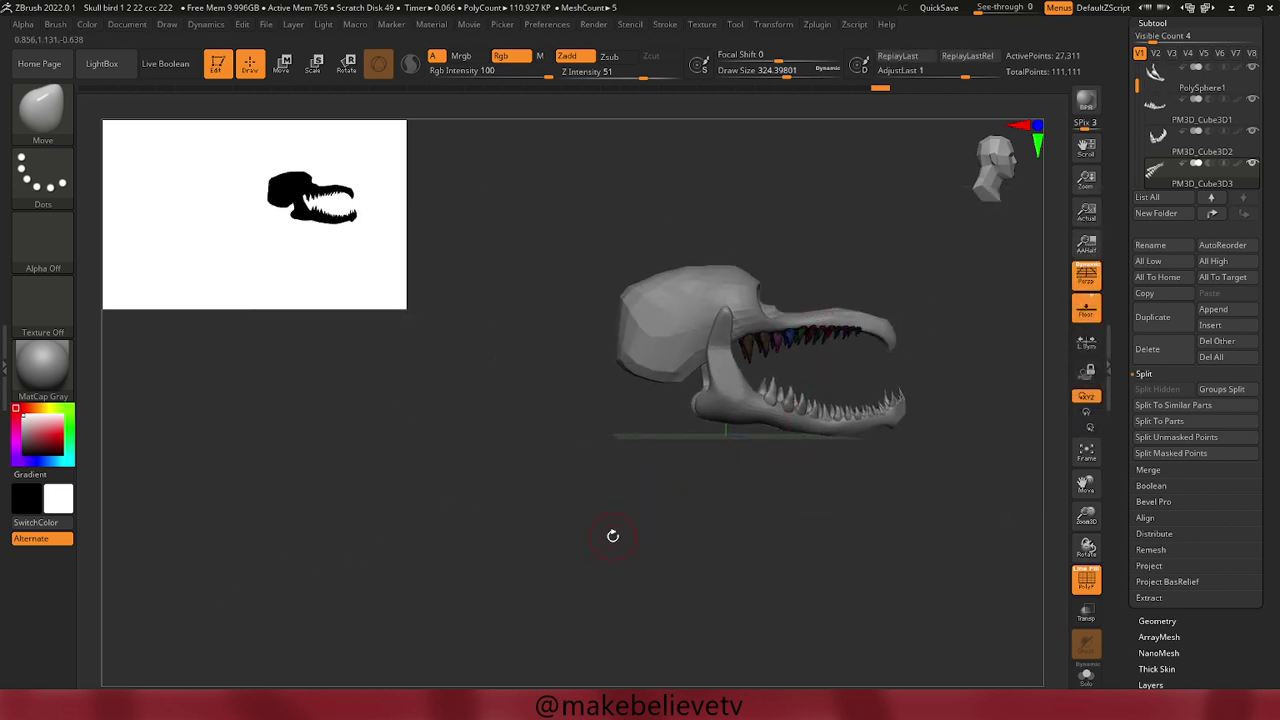
Orbit and pan the assembled skull to a level front view framing the full cranium.
{"action": "right_click_drag", "start_coordinate": [609, 534], "coordinate": [485, 542], "text": "alt"}
{"action": "mouse_move", "coordinate": [485, 542]}
{"action": "left_mouse_down"}
{"action": "mouse_move", "coordinate": [526, 523]}
{"action": "mouse_move", "coordinate": [437, 546]}
{"action": "mouse_move", "coordinate": [454, 546]}
{"action": "left_mouse_up"}
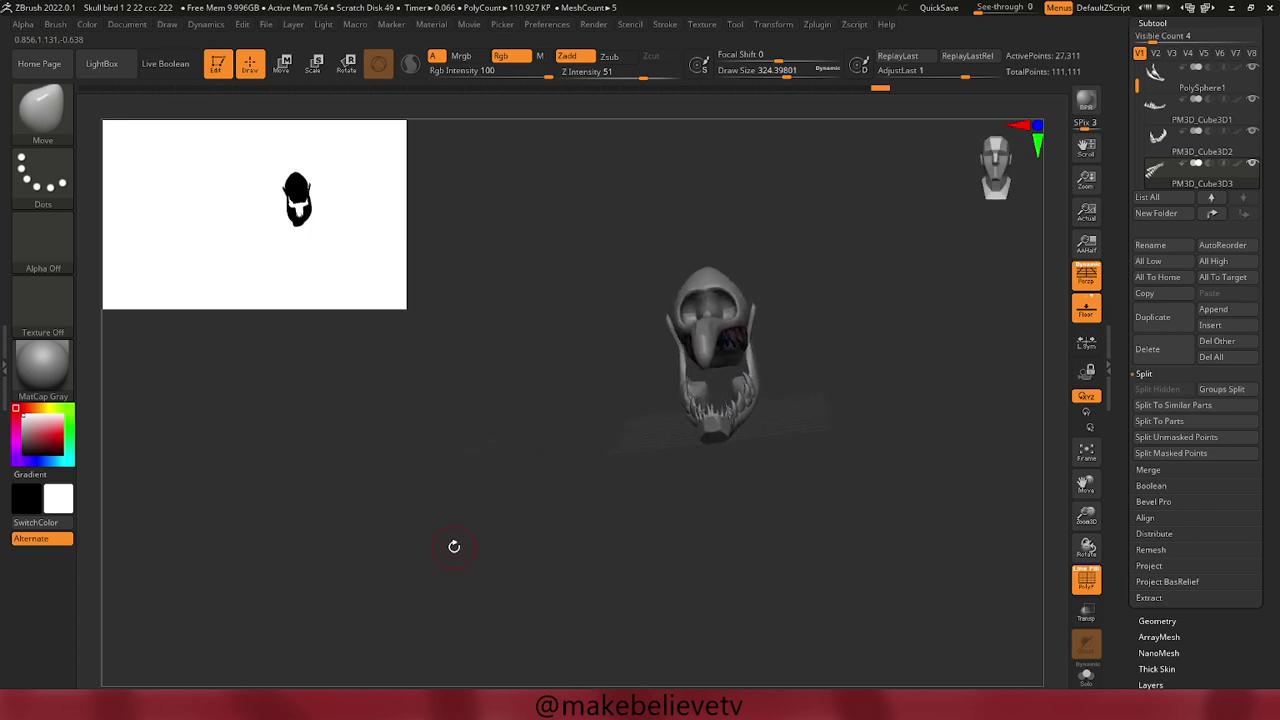
{"action": "mouse_move", "coordinate": [449, 480]}
{"action": "left_mouse_down"}
{"action": "mouse_move", "coordinate": [480, 474]}
{"action": "mouse_move", "coordinate": [391, 494]}
{"action": "mouse_move", "coordinate": [463, 499]}
{"action": "mouse_move", "coordinate": [489, 494]}
{"action": "mouse_move", "coordinate": [462, 481]}
{"action": "mouse_move", "coordinate": [525, 482]}
{"action": "mouse_move", "coordinate": [509, 474]}
{"action": "mouse_move", "coordinate": [580, 534]}
{"action": "mouse_move", "coordinate": [499, 542]}
{"action": "left_mouse_up"}
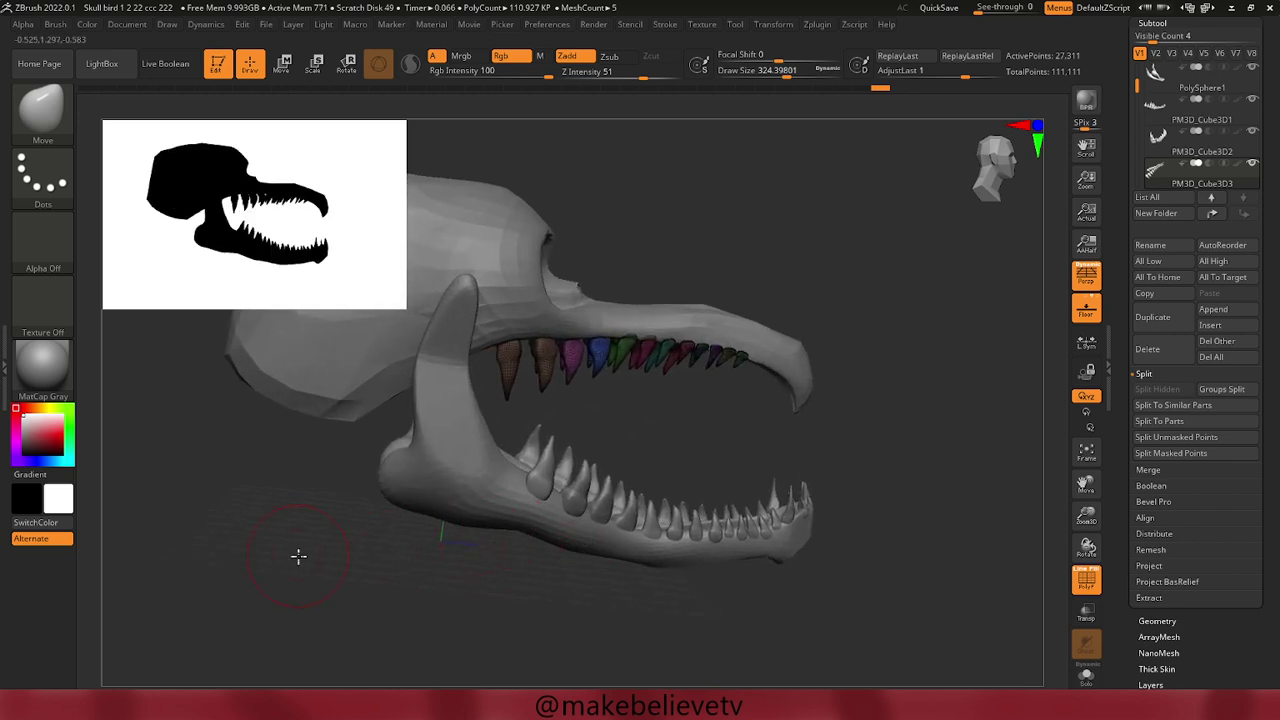
{"action": "mouse_move", "coordinate": [298, 556]}
{"action": "left_mouse_down", "text": "alt"}
{"action": "mouse_move", "coordinate": [491, 554]}
{"action": "mouse_move", "coordinate": [477, 551]}
{"action": "left_mouse_up", "text": "alt"}
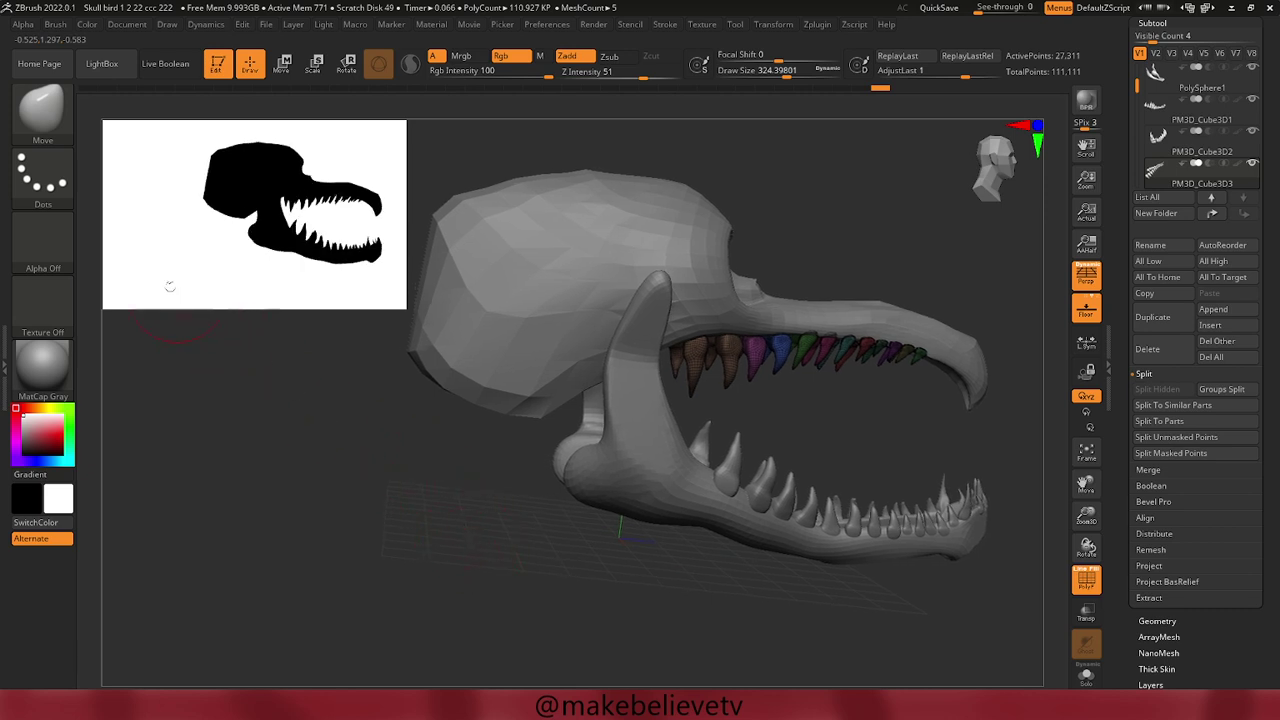
Apply the white SkinShade4 material and turn off the PolyF polygroup overlay.
{"action": "left_click", "coordinate": [42, 365]}
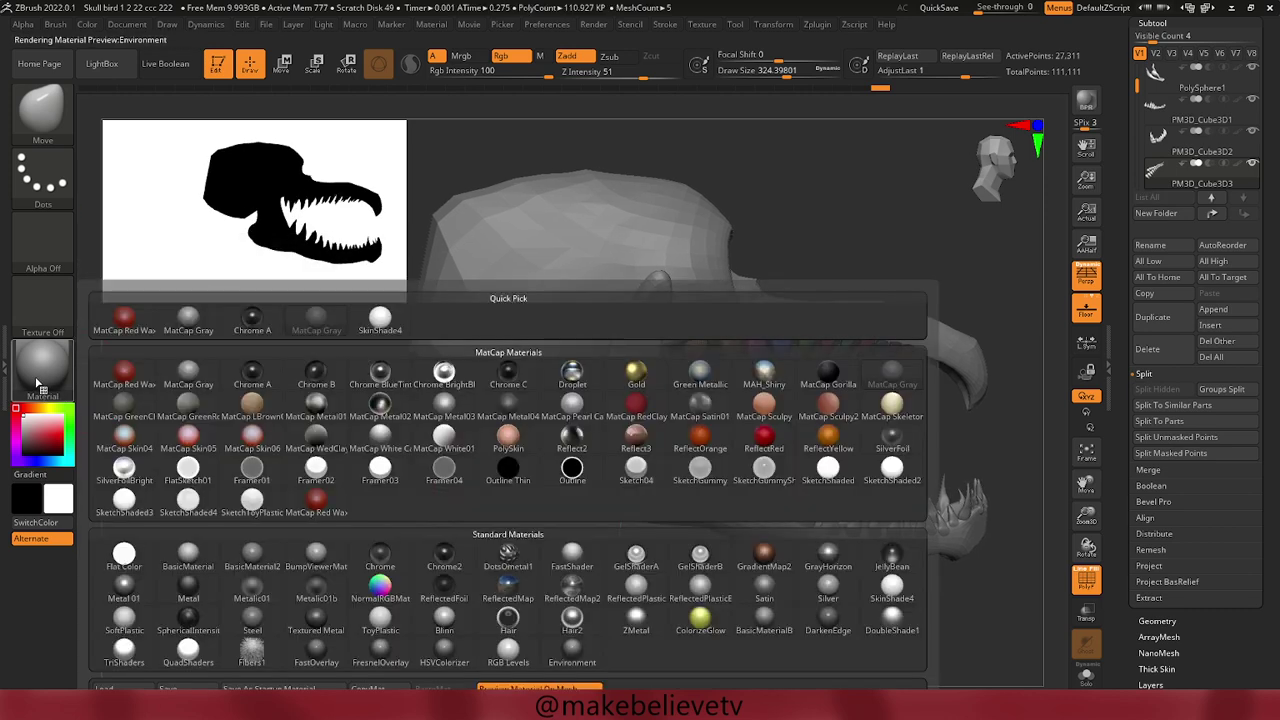
{"action": "left_click", "coordinate": [371, 322]}
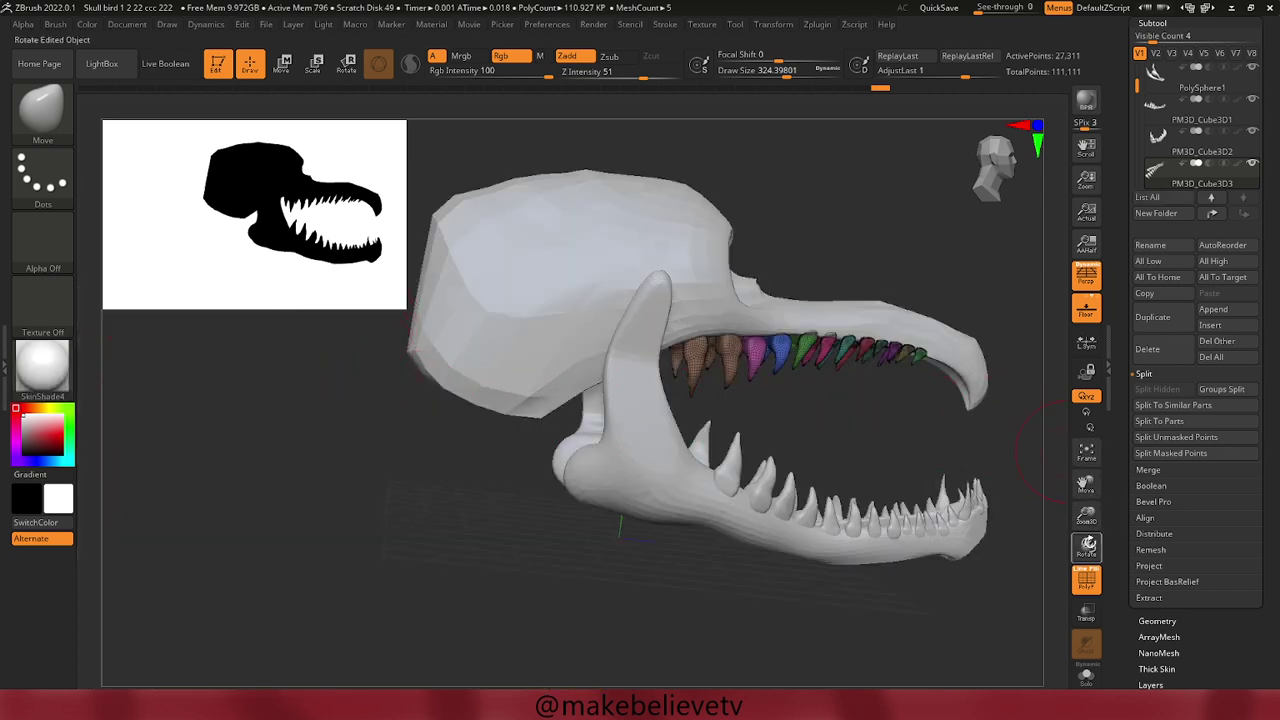
{"action": "left_click", "coordinate": [1087, 582]}
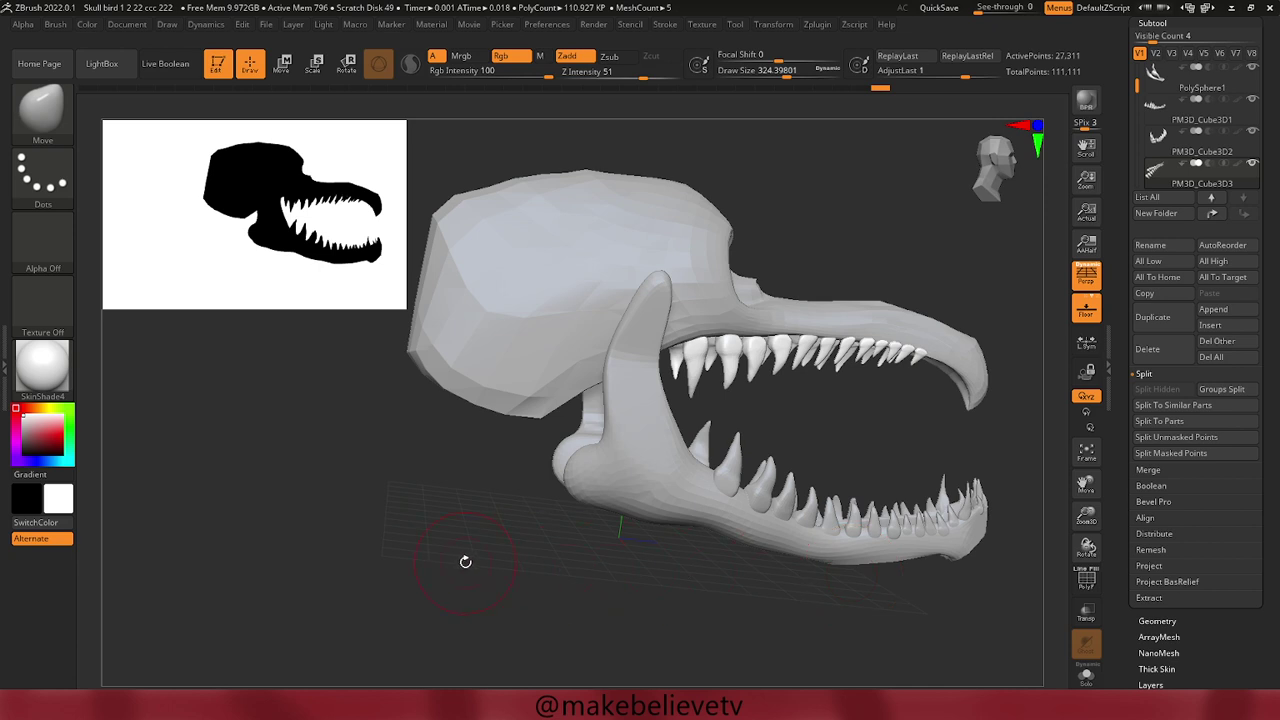
Rotate and pan the skull to centre it, and bring up the brush library.
{"action": "mouse_move", "coordinate": [465, 562]}
{"action": "left_mouse_down"}
{"action": "mouse_move", "coordinate": [406, 574]}
{"action": "mouse_move", "coordinate": [349, 563]}
{"action": "mouse_move", "coordinate": [353, 539]}
{"action": "left_mouse_up"}
{"action": "mouse_move", "coordinate": [486, 533]}
{"action": "left_mouse_down", "text": "alt"}
{"action": "mouse_move", "coordinate": [457, 500]}
{"action": "mouse_move", "coordinate": [303, 491]}
{"action": "mouse_move", "coordinate": [280, 471]}
{"action": "mouse_move", "coordinate": [303, 517]}
{"action": "mouse_move", "coordinate": [319, 505]}
{"action": "left_mouse_up", "text": "alt"}
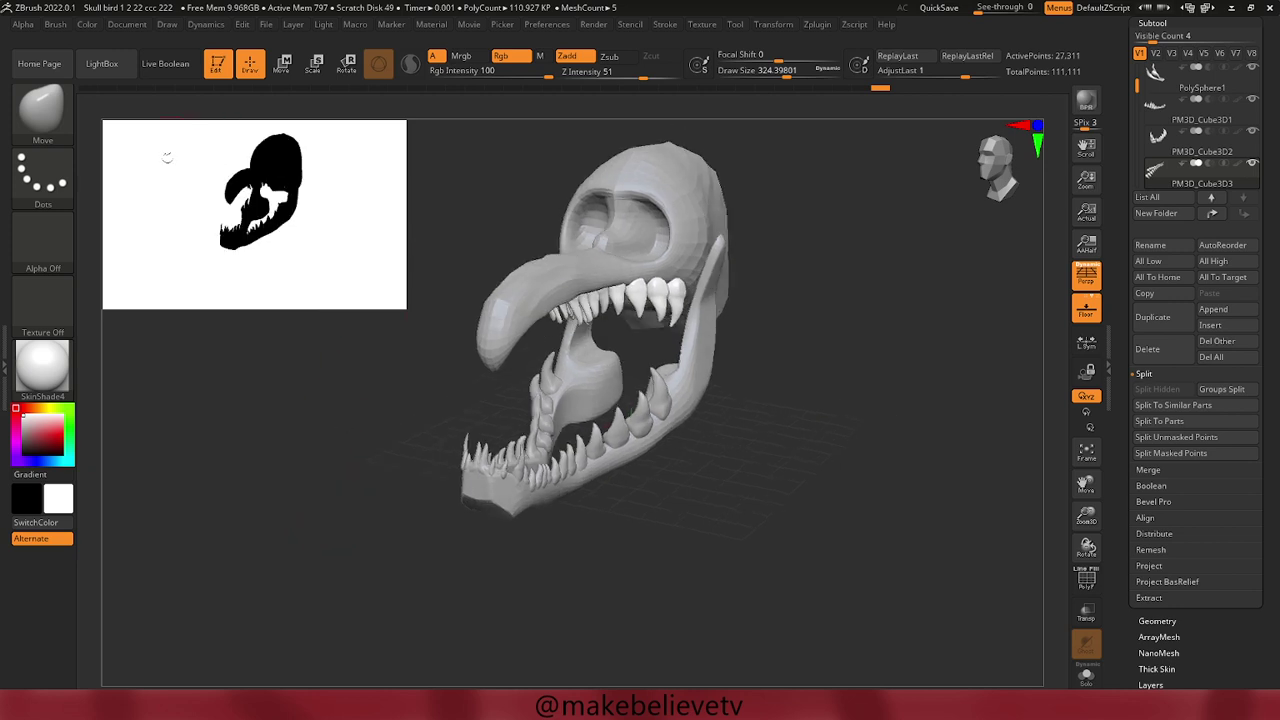
{"action": "left_click", "coordinate": [66, 129]}
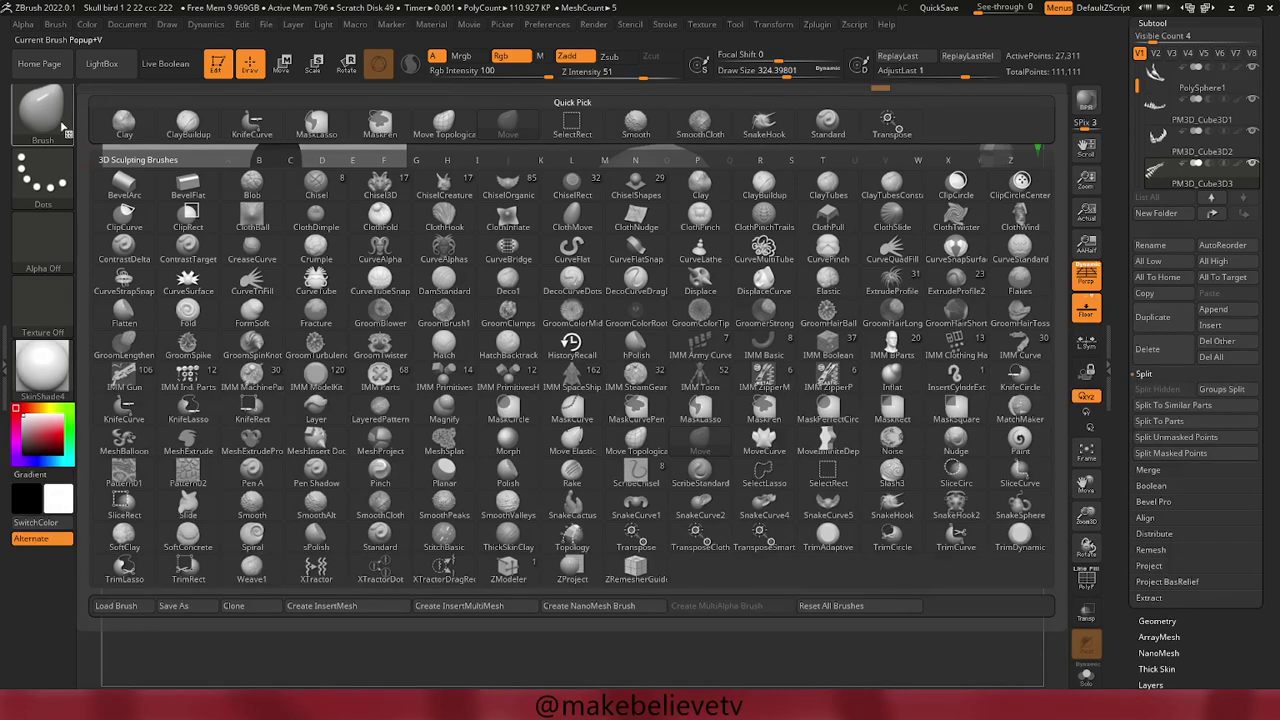
Choose the Paint brush and step through skull, upper and lower teeth to make the lower jaw active.
{"action": "key", "text": "p"}
{"action": "key", "text": "a"}
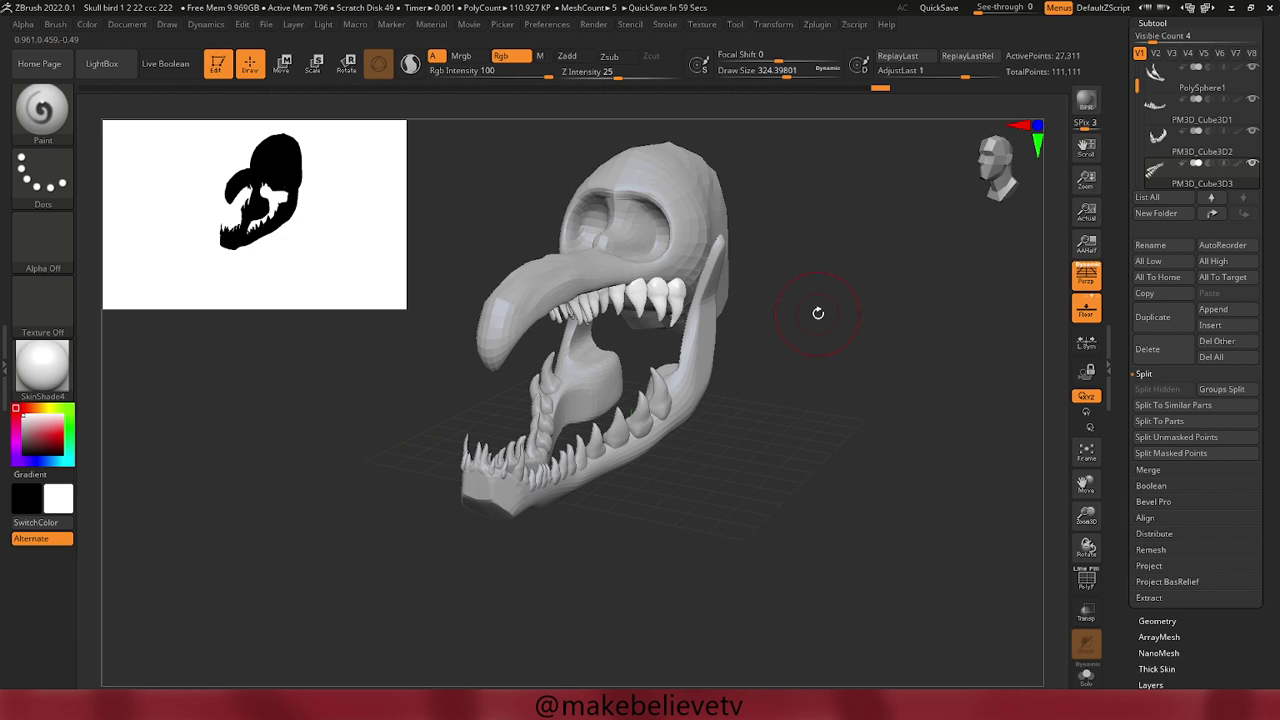
{"action": "left_click", "coordinate": [642, 232], "text": "alt"}
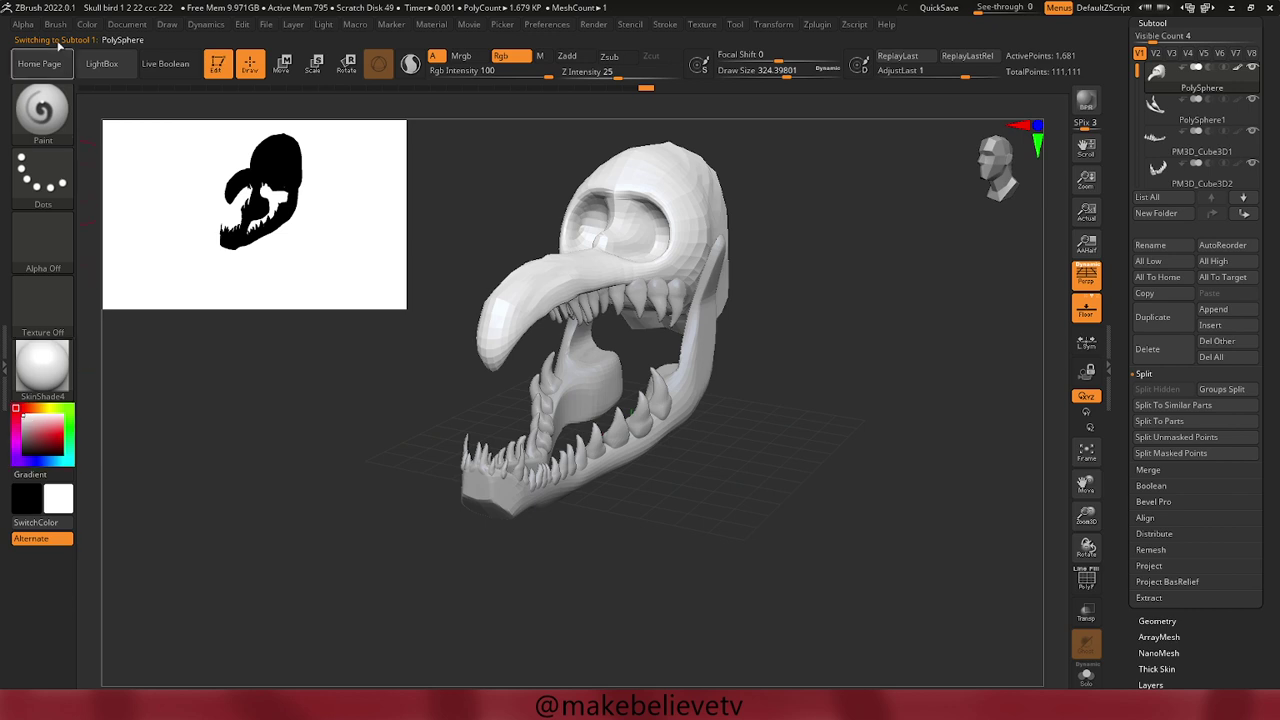
{"action": "left_click", "coordinate": [86, 24]}
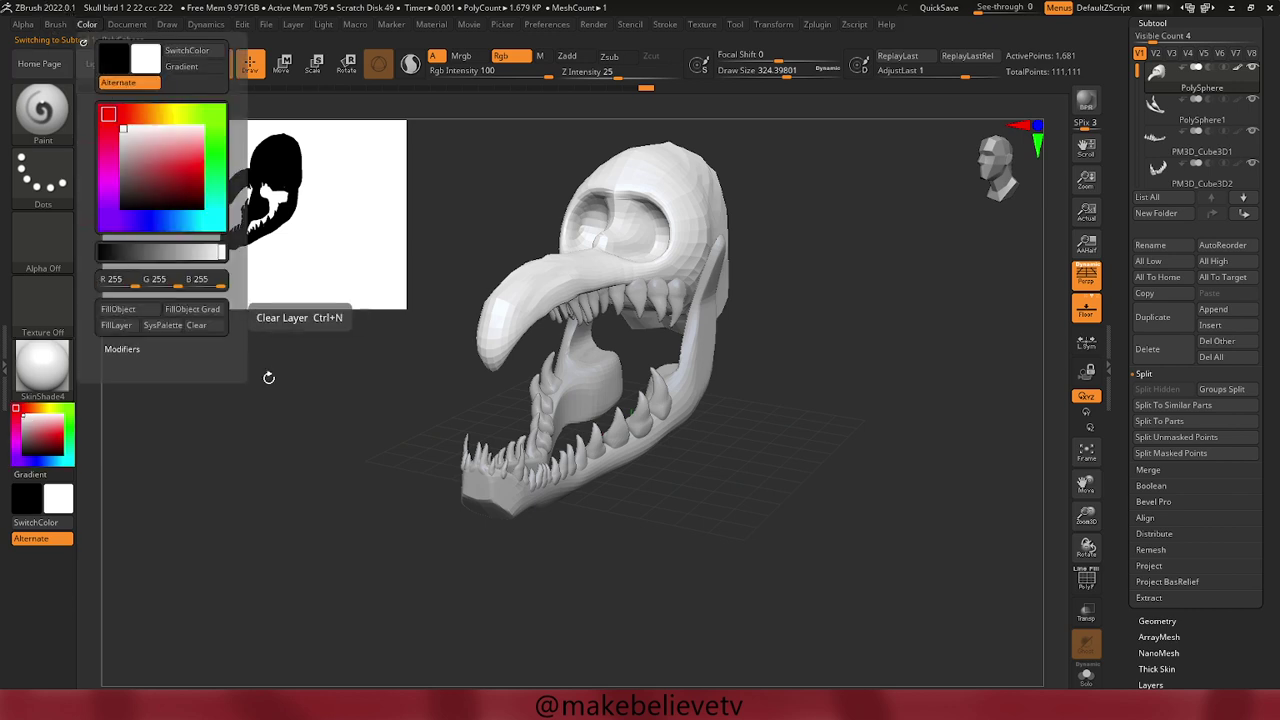
{"action": "left_click", "coordinate": [612, 295], "text": "alt"}
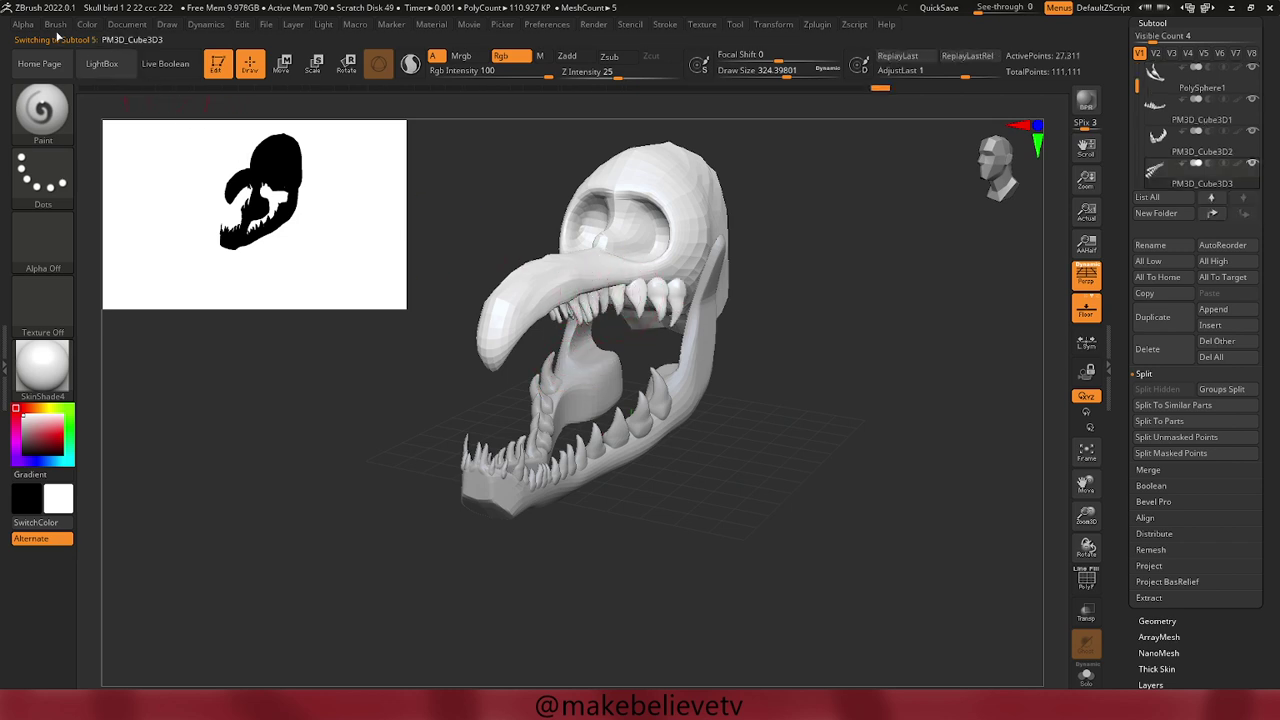
{"action": "left_click", "coordinate": [96, 25]}
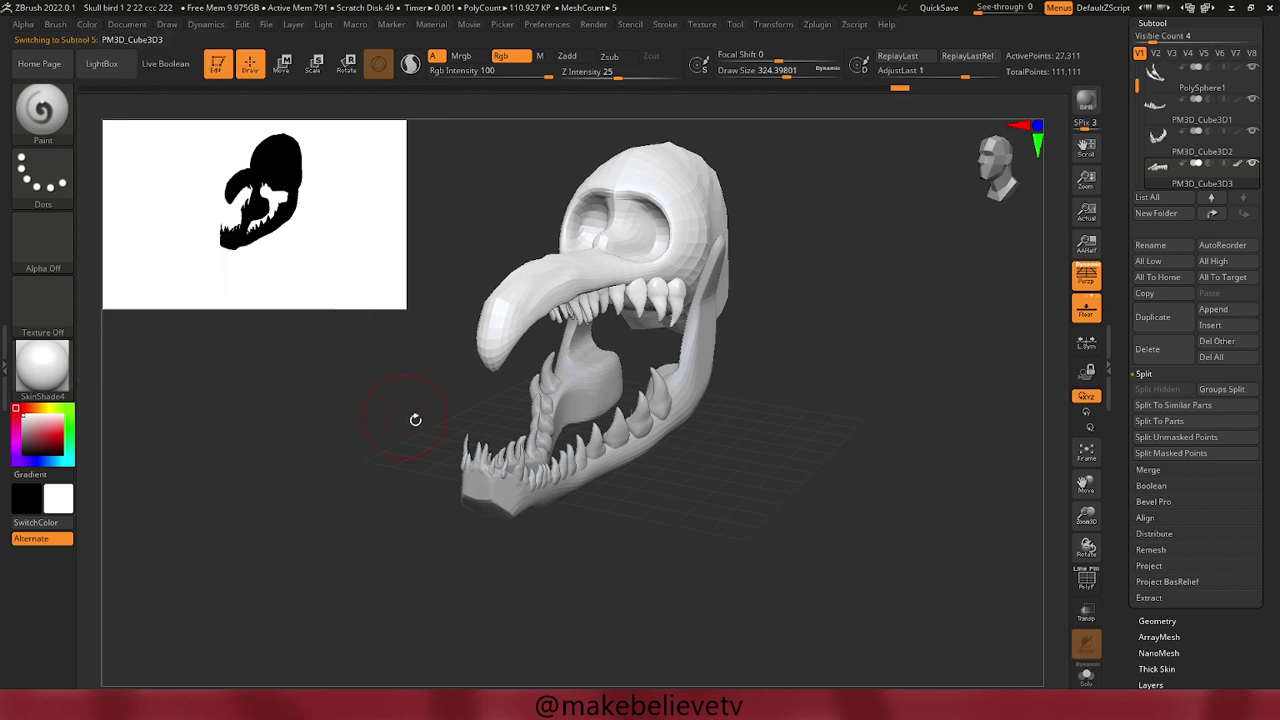
{"action": "left_click", "coordinate": [466, 461], "text": "alt"}
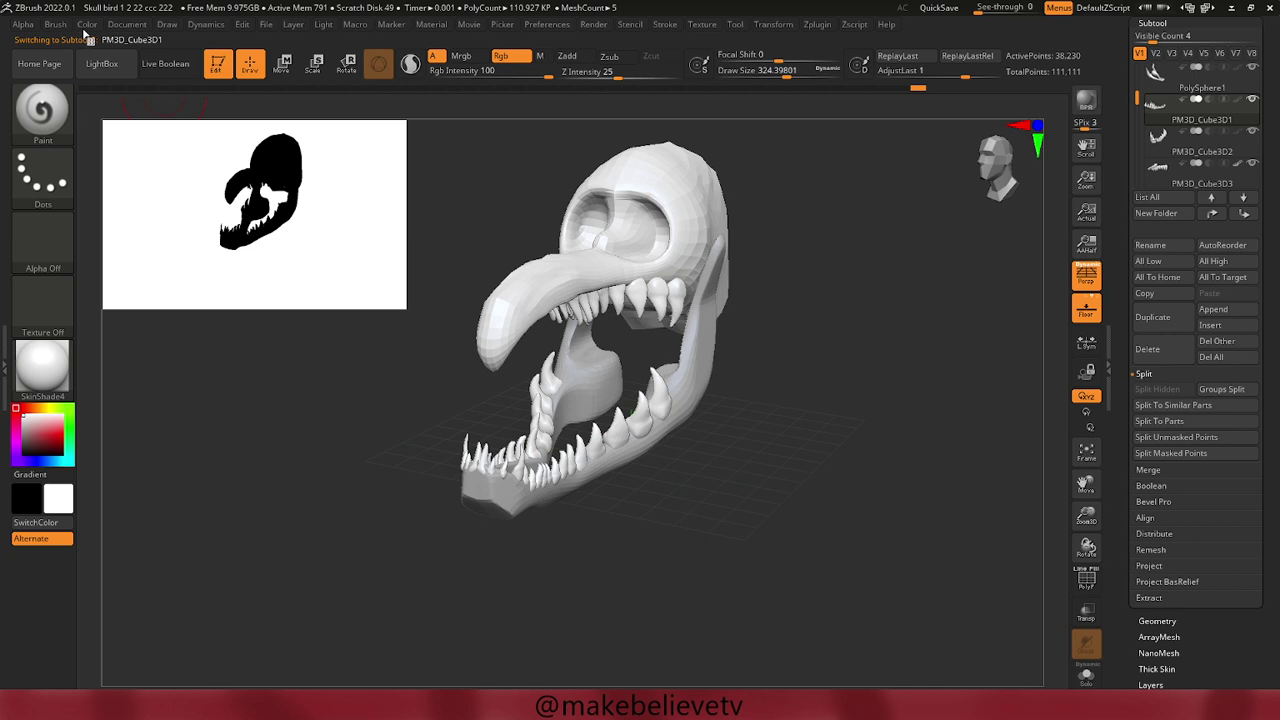
{"action": "left_click", "coordinate": [86, 25]}
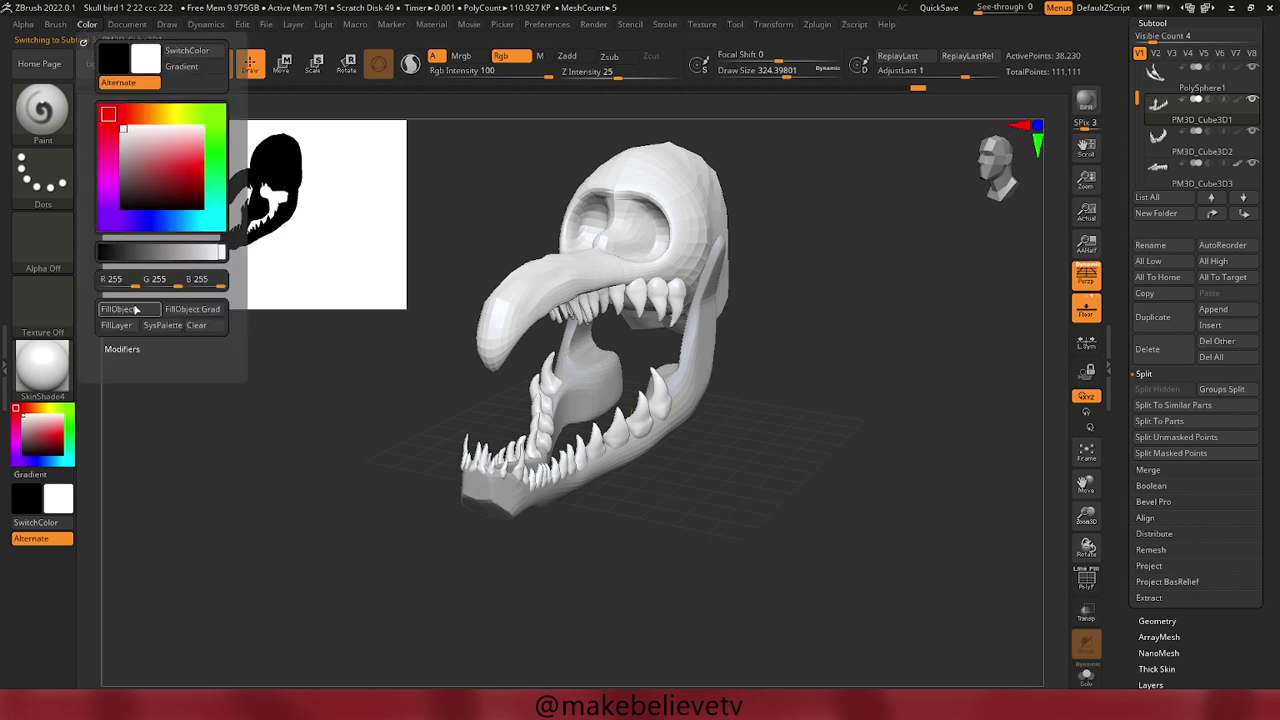
{"action": "left_click", "coordinate": [512, 500], "text": "alt"}
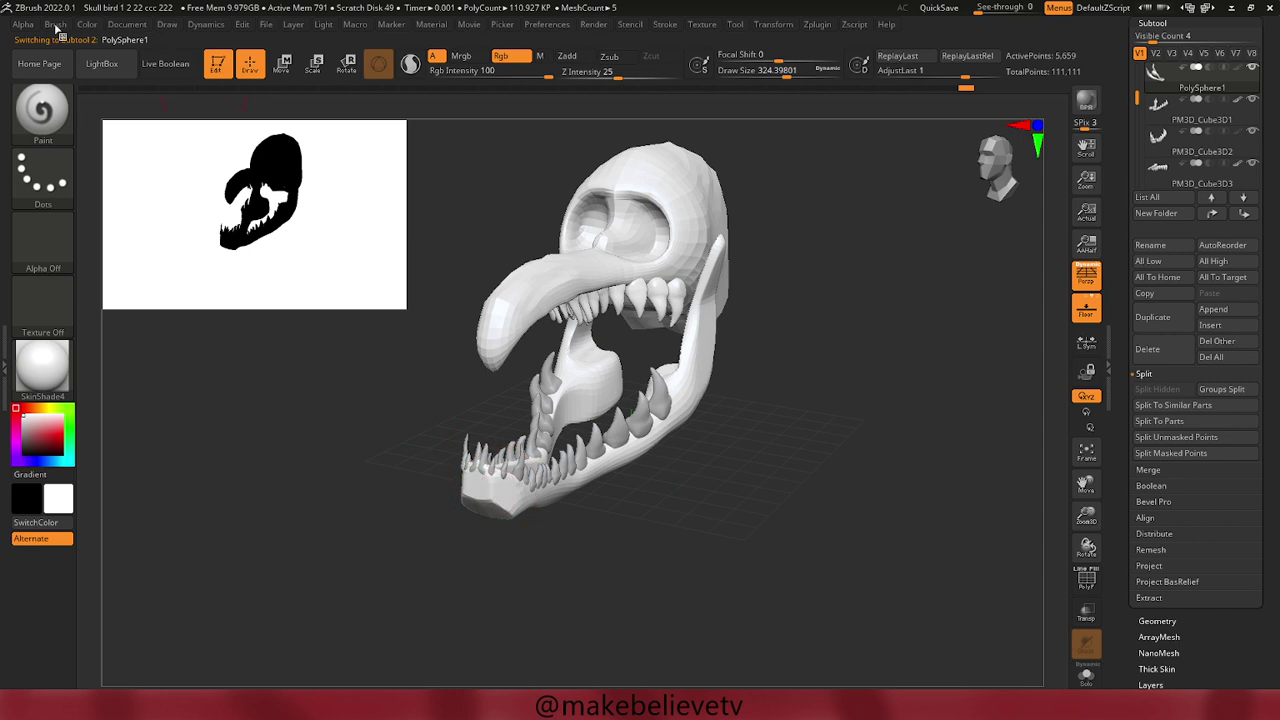
Pick a light grey (198, 194, 192) and FillObject the lower-jaw teeth with it.
{"action": "left_click", "coordinate": [88, 25]}
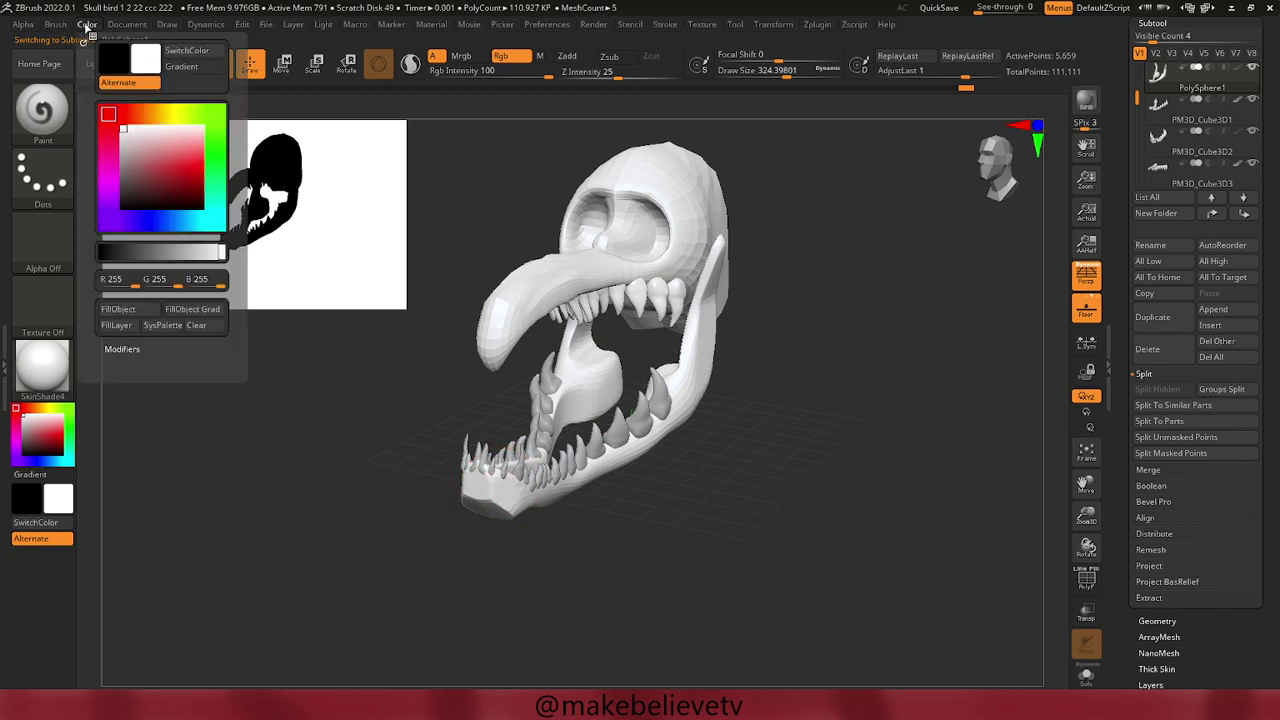
{"action": "left_click", "coordinate": [133, 311]}
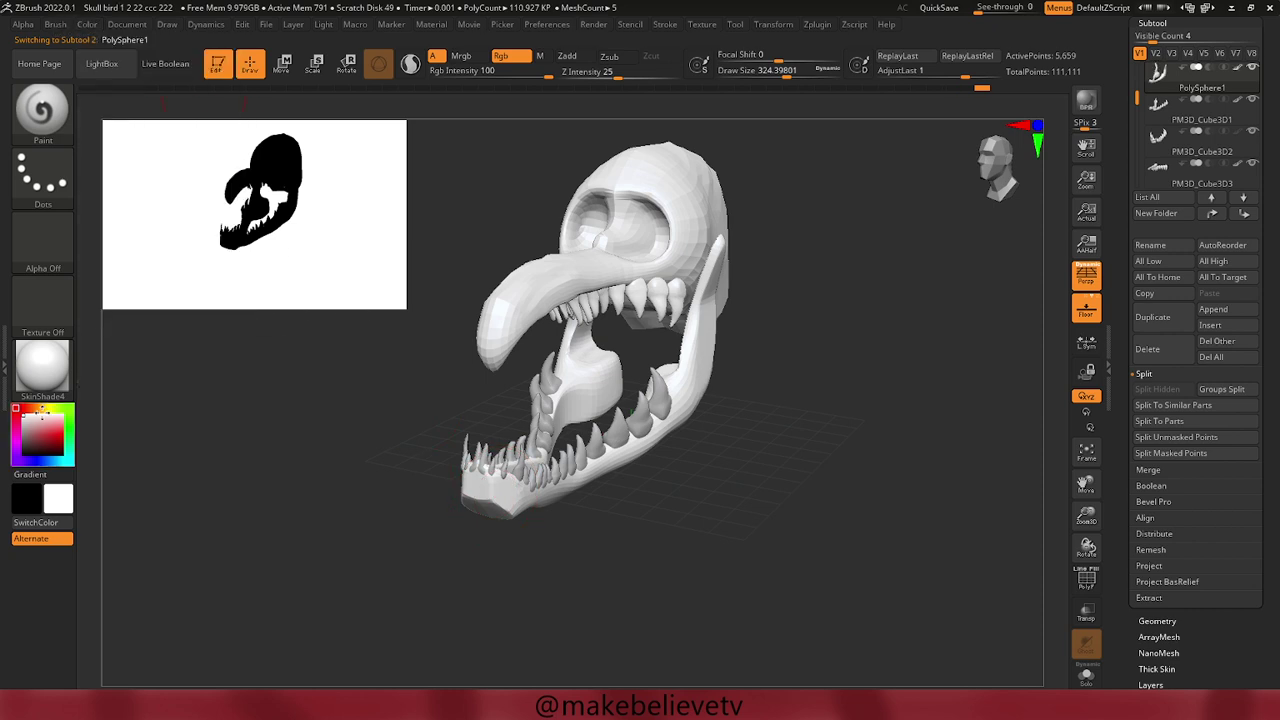
{"action": "left_click", "coordinate": [38, 410]}
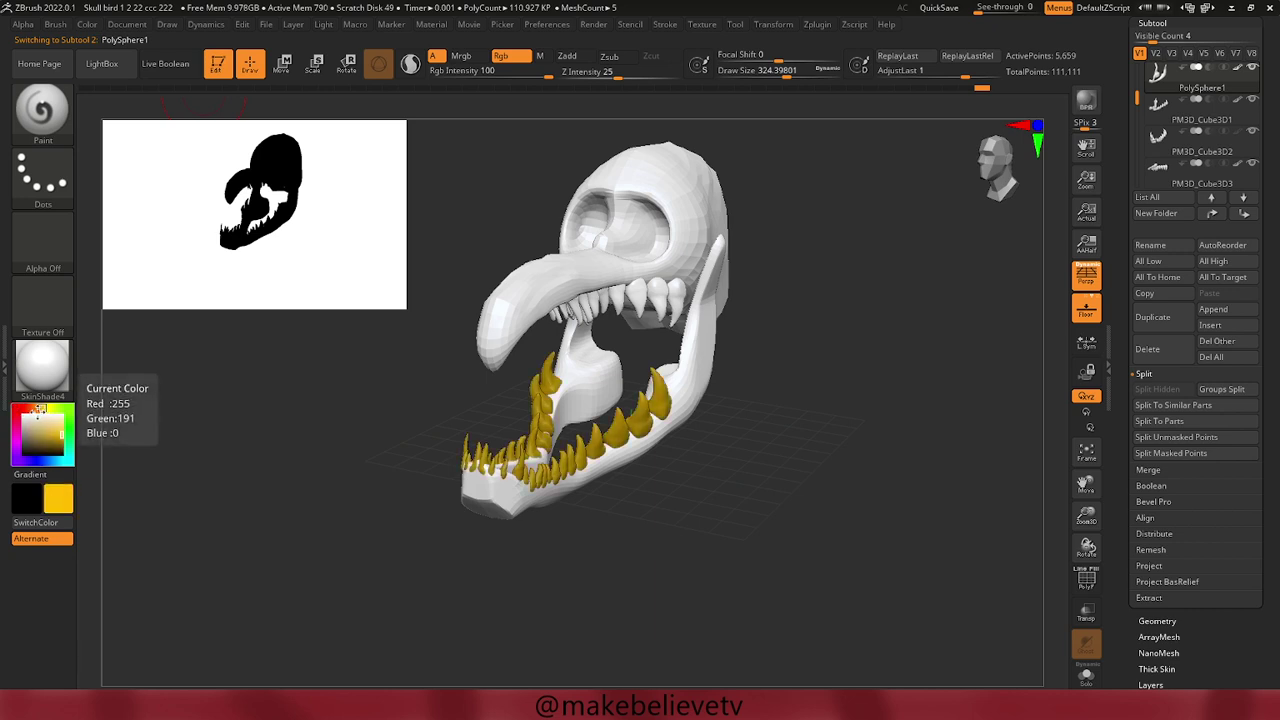
{"action": "left_click_drag", "start_coordinate": [38, 410], "coordinate": [27, 431]}
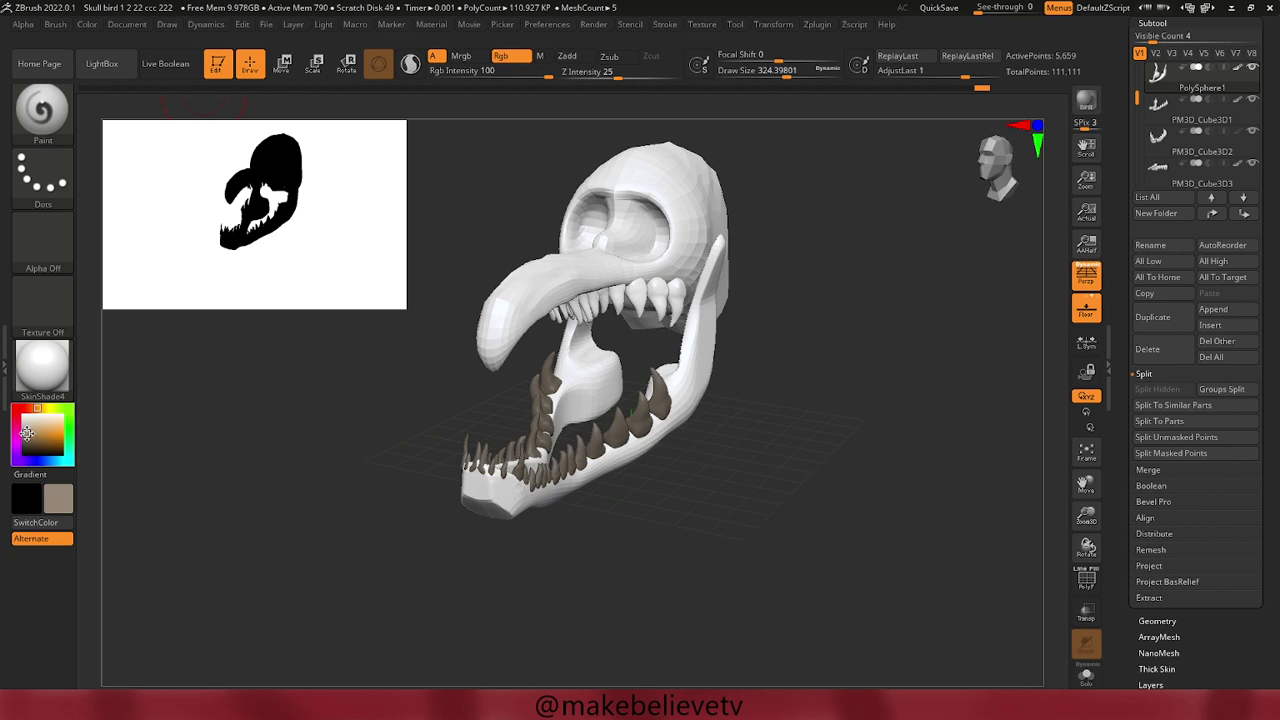
{"action": "left_click_drag", "start_coordinate": [27, 431], "coordinate": [22, 424]}
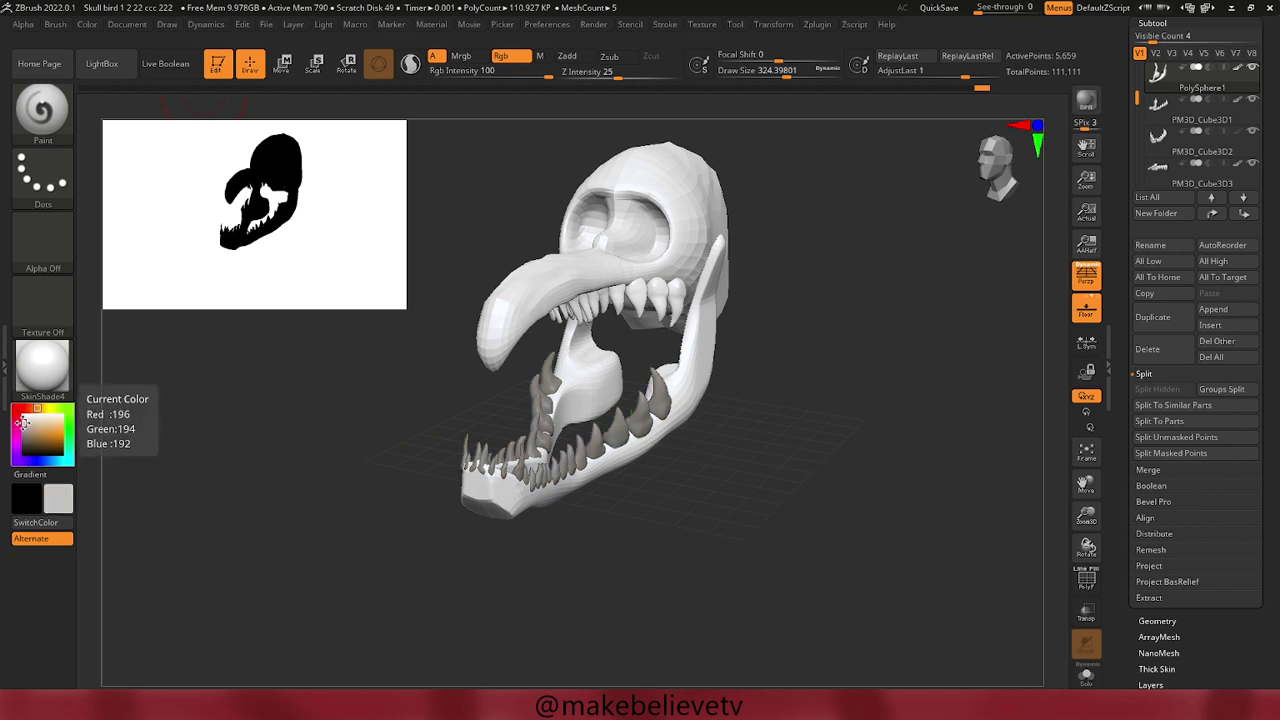
{"action": "left_click", "coordinate": [100, 26]}
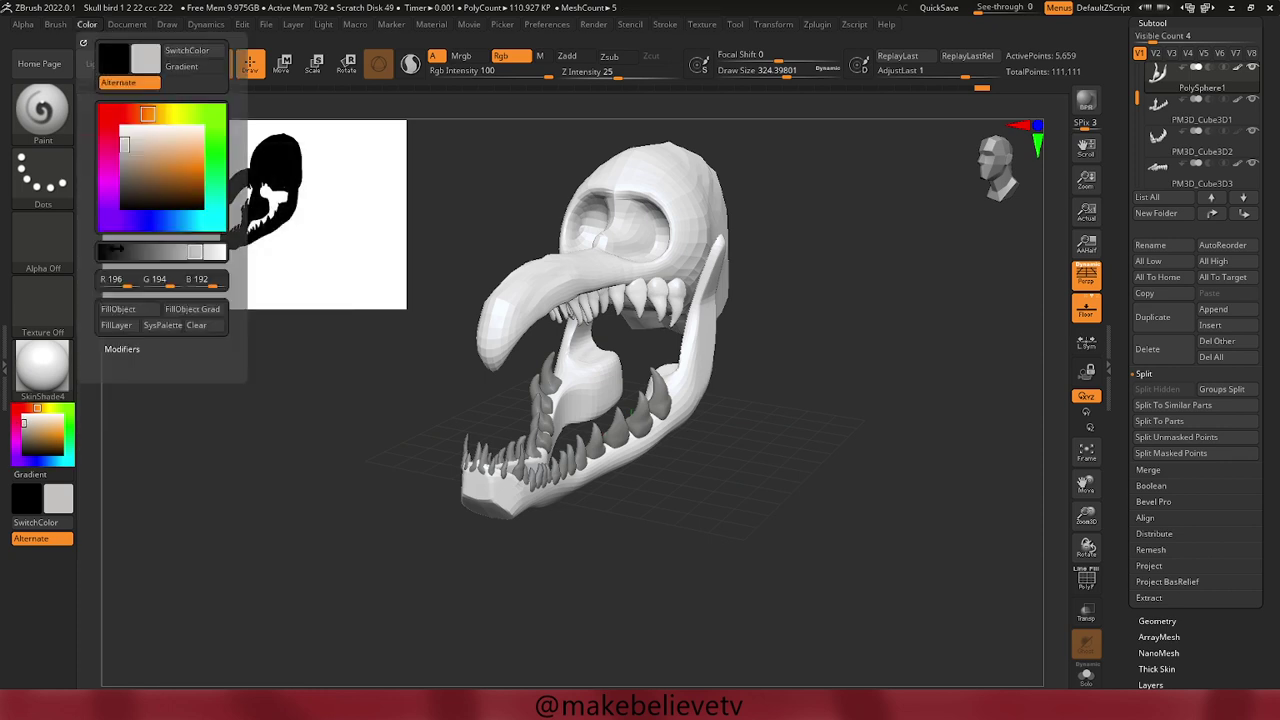
{"action": "left_click", "coordinate": [117, 309]}
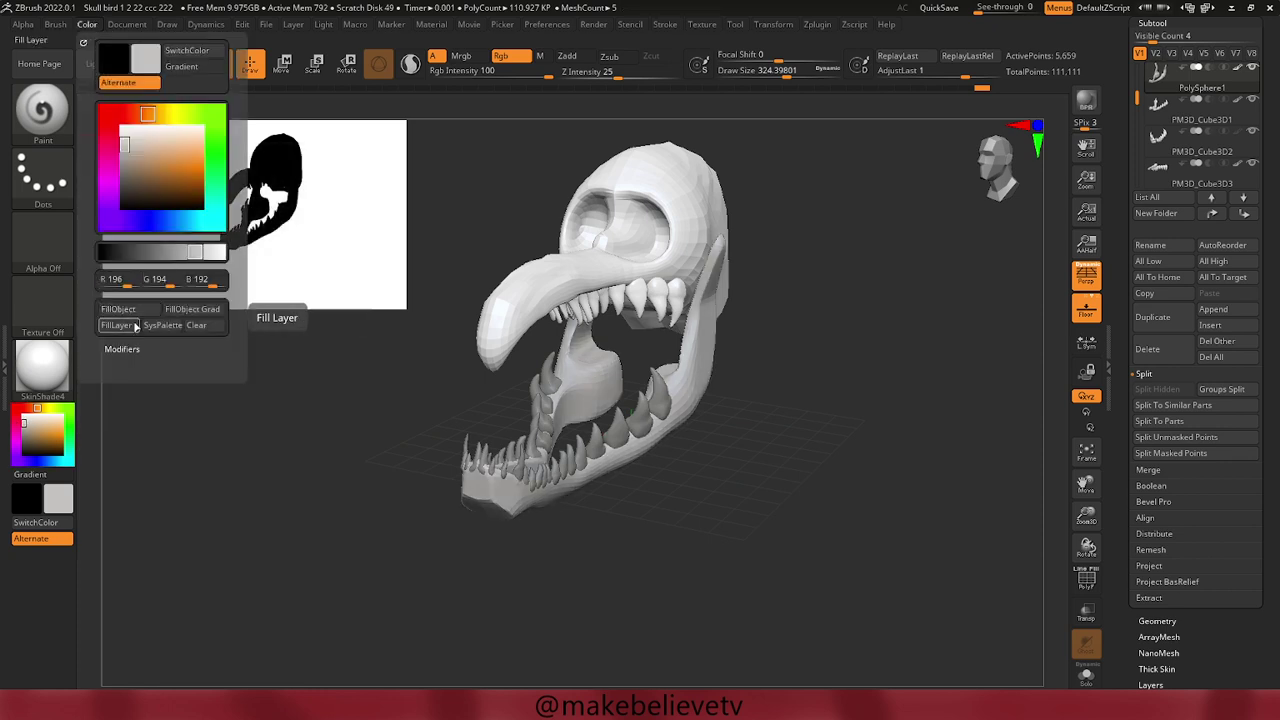
{"action": "left_click_drag", "start_coordinate": [314, 423], "coordinate": [361, 420]}
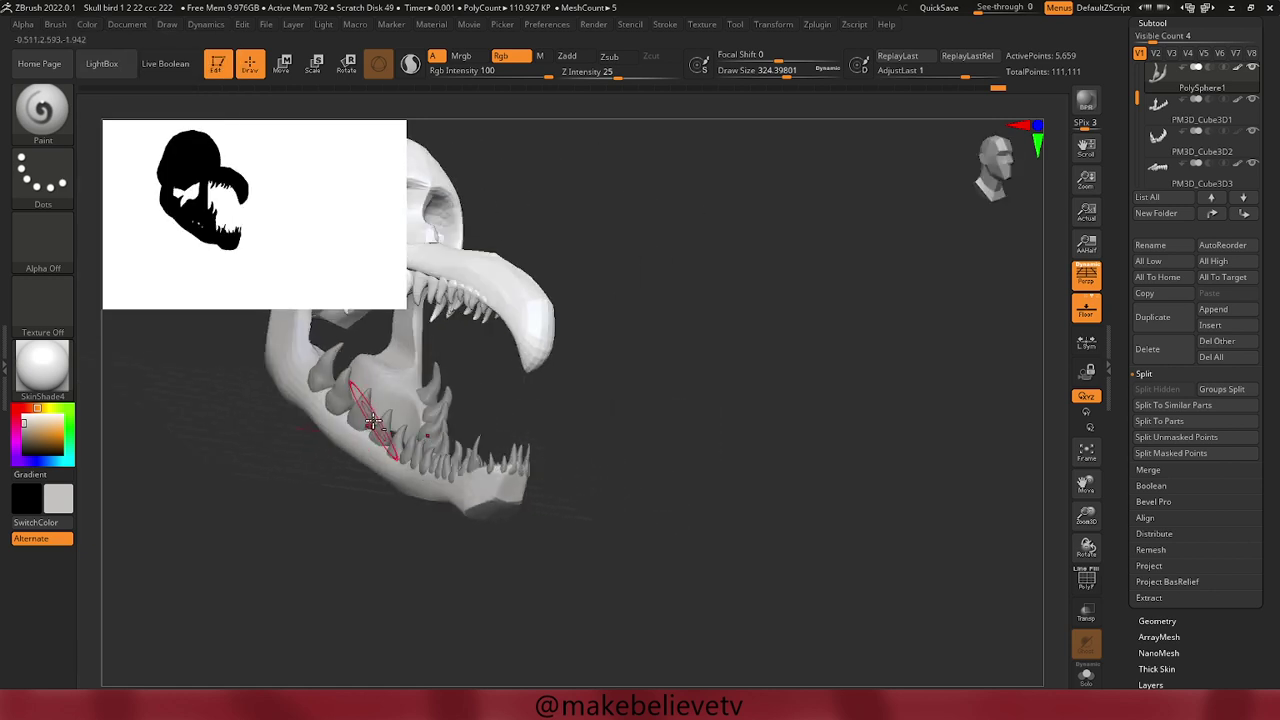
Fill the other lower-teeth part, PM3D_Cube3D1, with the same light grey.
{"action": "left_click", "coordinate": [361, 420], "text": "alt"}
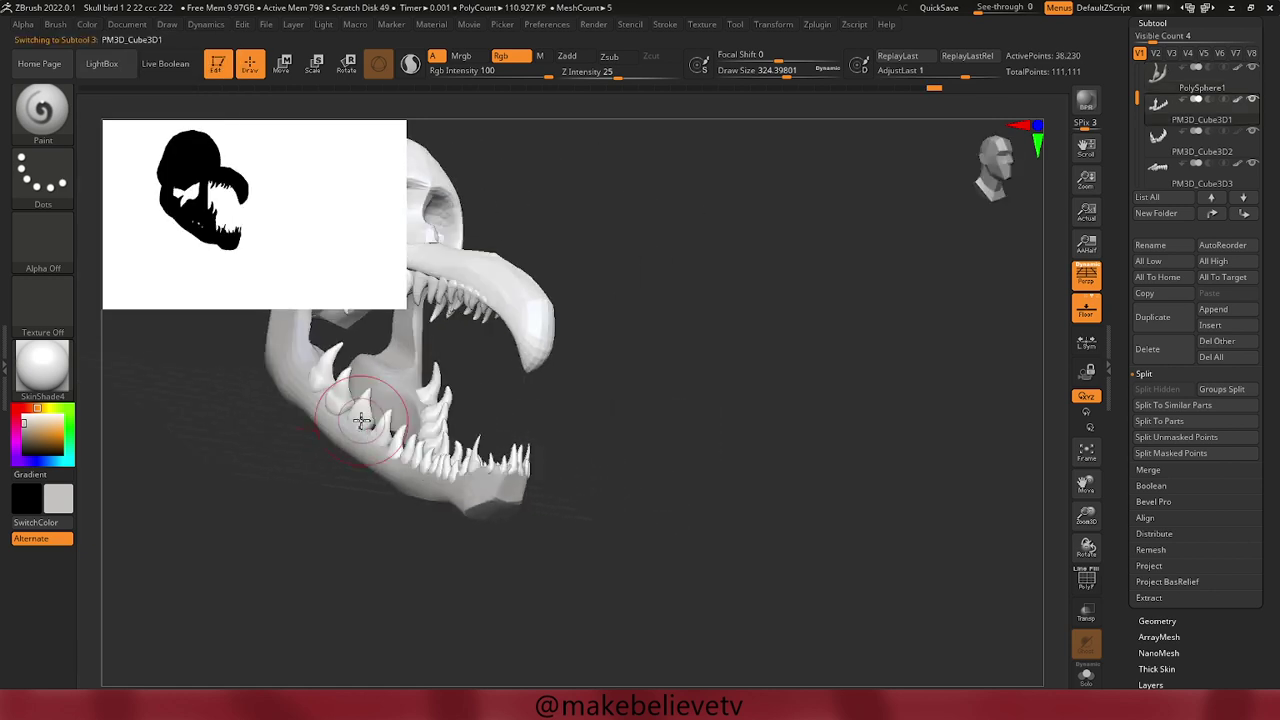
{"action": "left_click", "coordinate": [87, 24]}
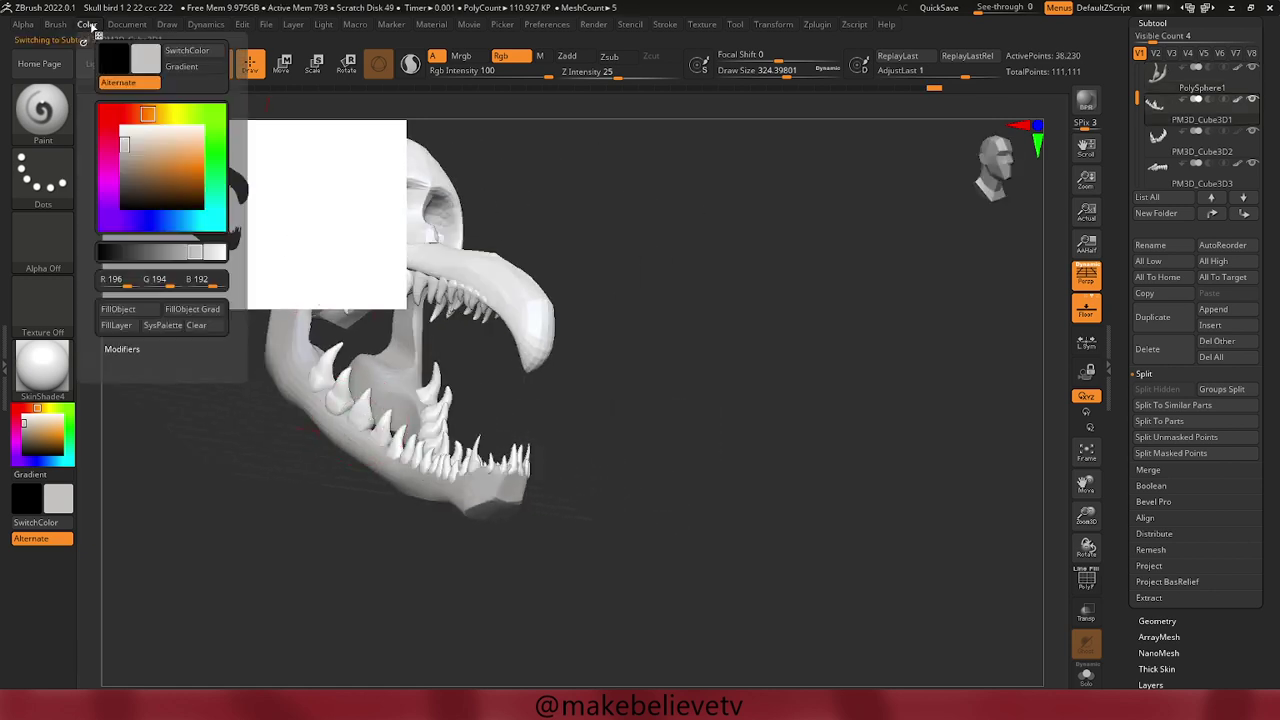
{"action": "left_click", "coordinate": [119, 311]}
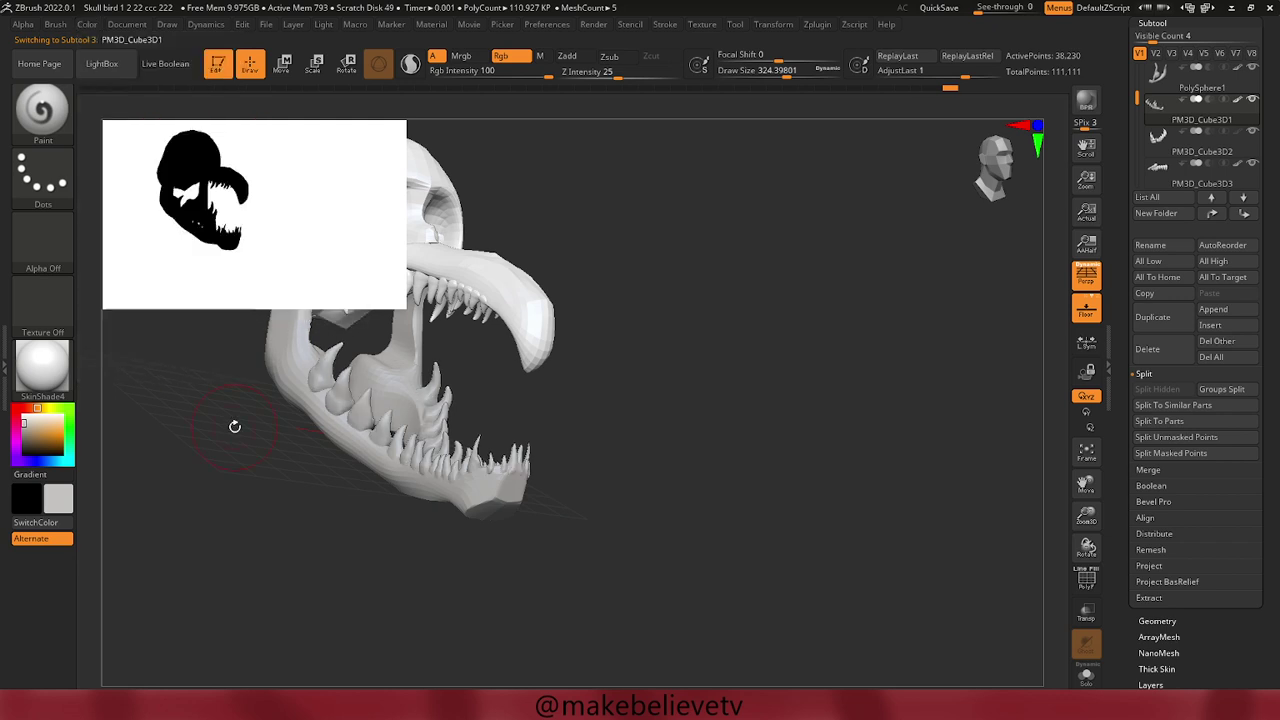
{"action": "mouse_move", "coordinate": [234, 423]}
{"action": "left_mouse_down"}
{"action": "mouse_move", "coordinate": [194, 426]}
{"action": "mouse_move", "coordinate": [223, 400]}
{"action": "mouse_move", "coordinate": [357, 517]}
{"action": "mouse_move", "coordinate": [359, 500]}
{"action": "left_mouse_up"}
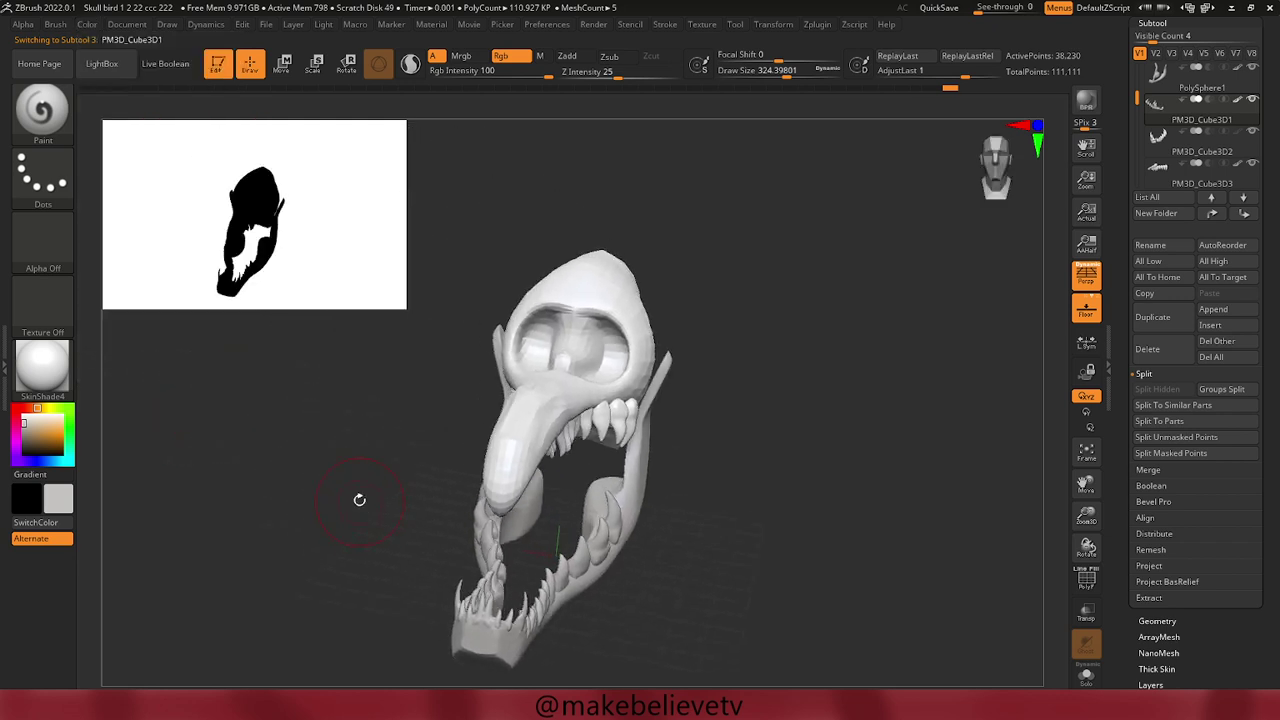
Set the paint colour to black with Mrgb on and draw size about 140.
{"action": "left_click", "coordinate": [23, 455]}
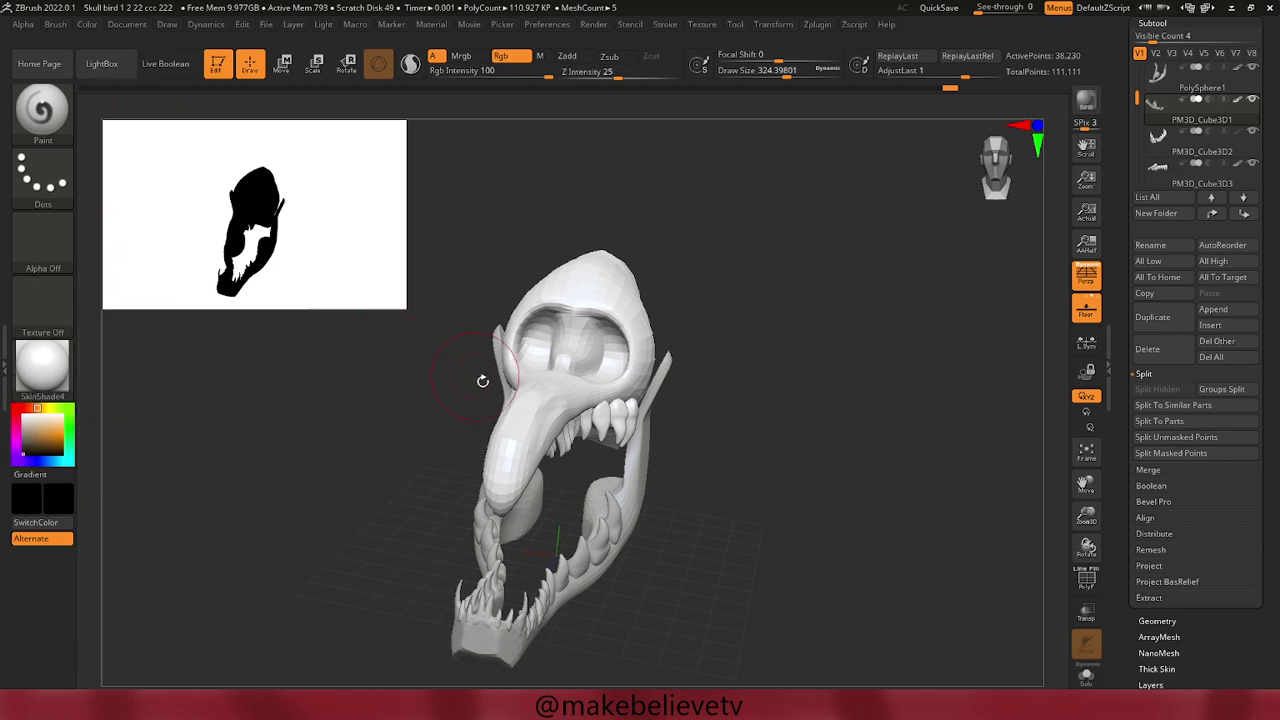
{"action": "left_click", "coordinate": [461, 55]}
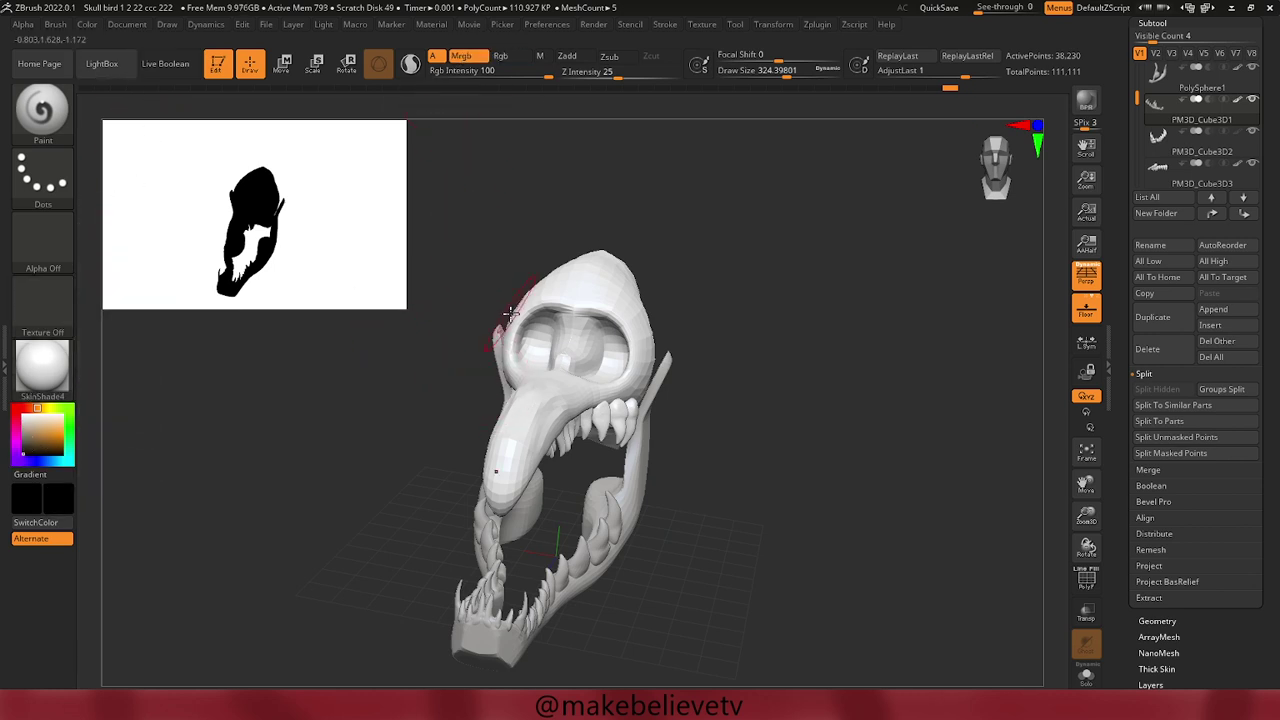
{"action": "key", "text": "space"}
{"action": "left_click_drag", "start_coordinate": [555, 343], "coordinate": [533, 343]}
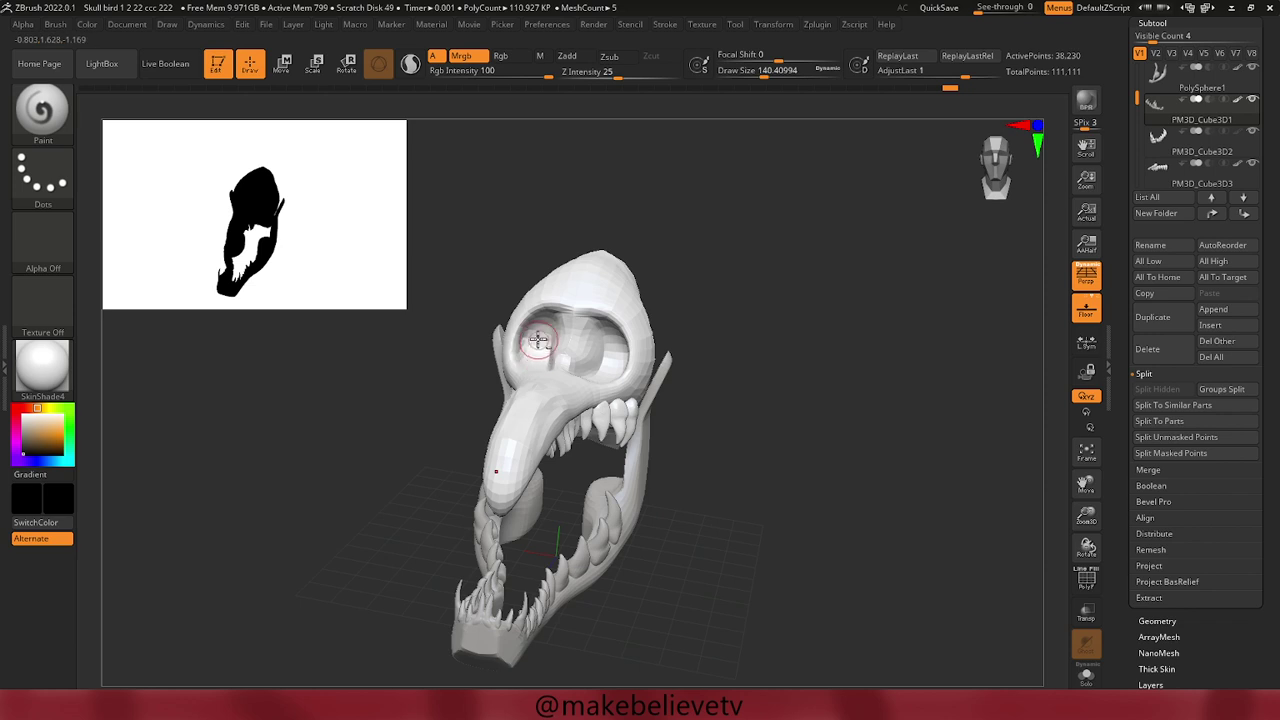
{"action": "left_click_drag", "start_coordinate": [454, 257], "coordinate": [491, 263]}
Paint both eye sockets black on the skull, undo it, and turn to a three-quarter view.
{"action": "left_click", "coordinate": [505, 262], "text": "alt"}
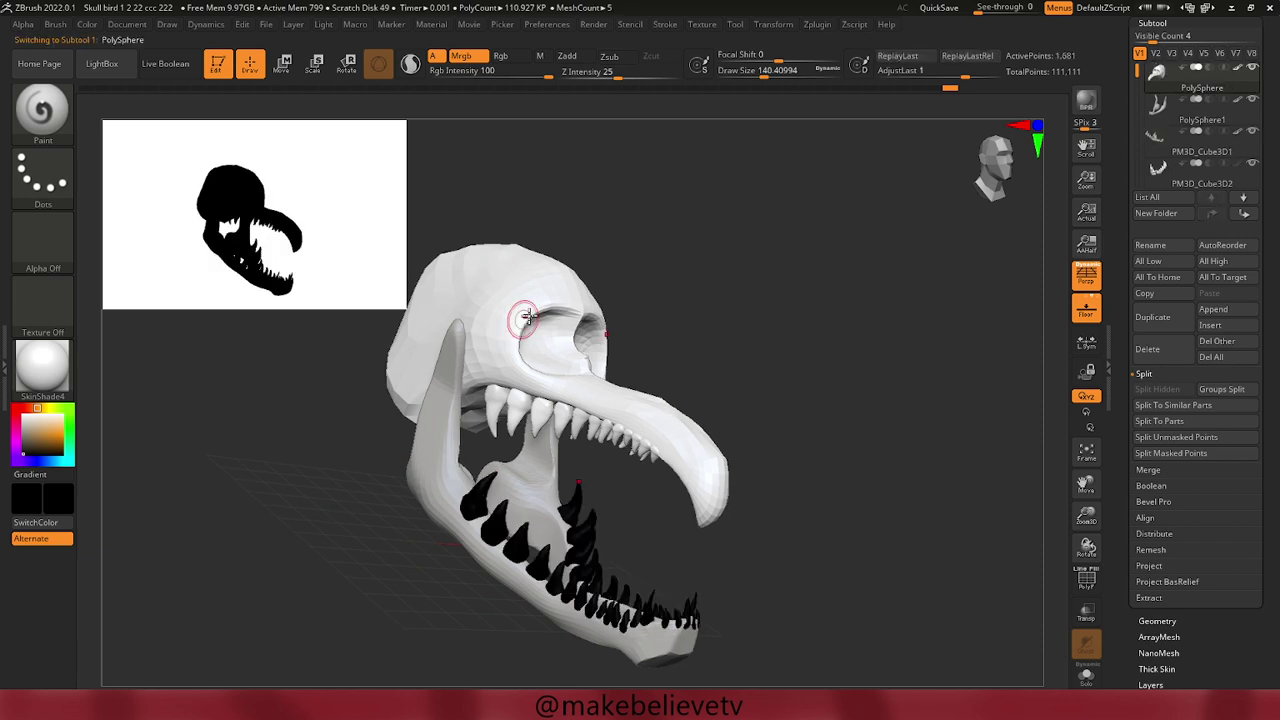
{"action": "left_click_drag", "start_coordinate": [740, 293], "coordinate": [714, 294]}
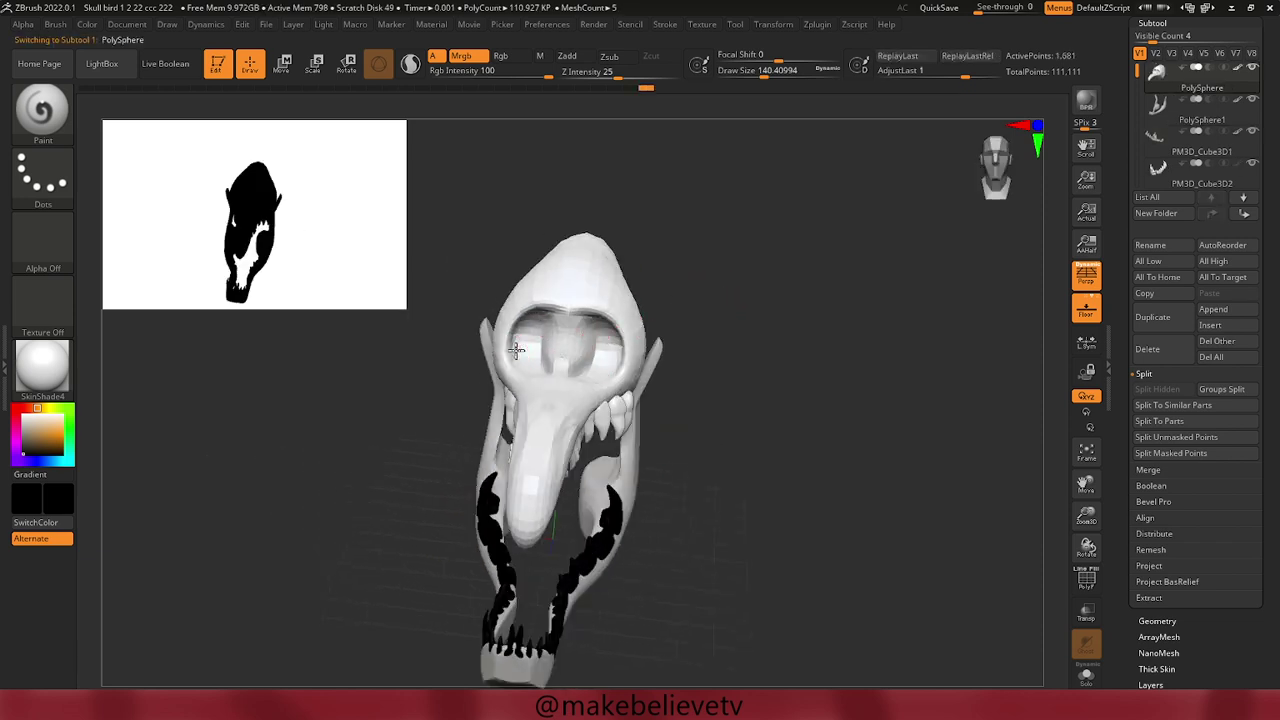
{"action": "left_click_drag", "start_coordinate": [516, 349], "coordinate": [540, 318]}
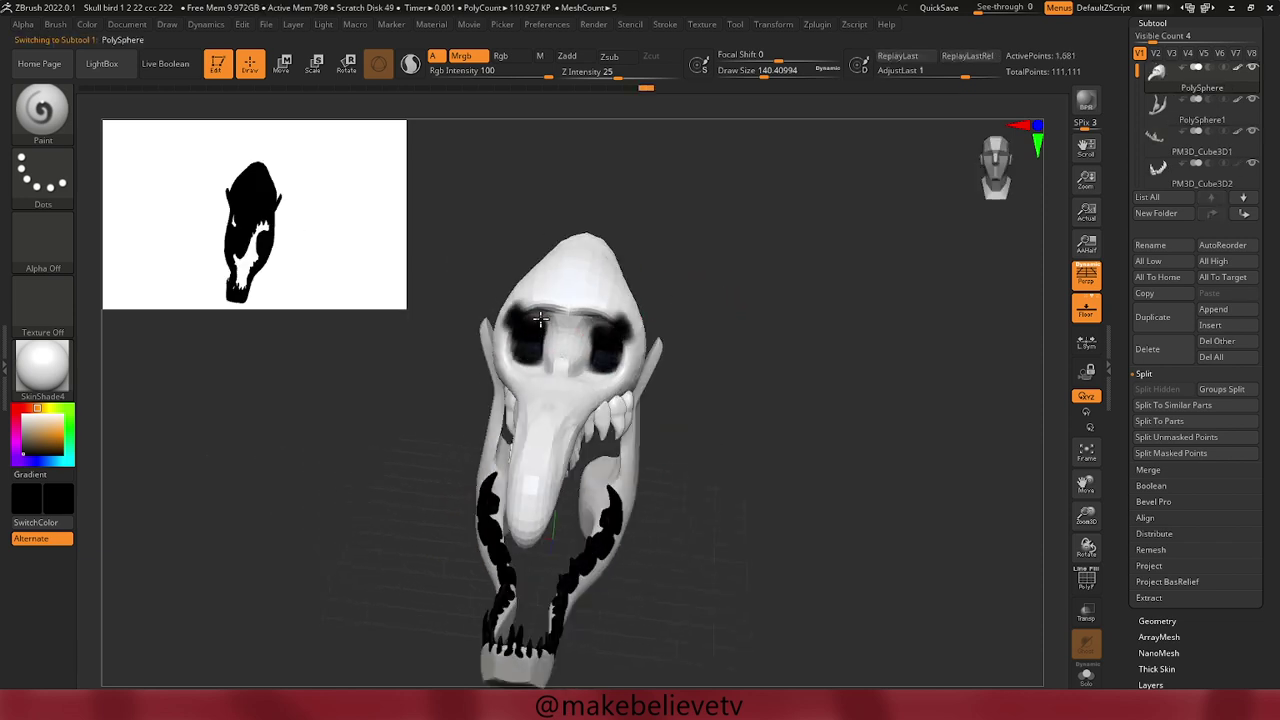
{"action": "key", "text": "ctrl+z"}
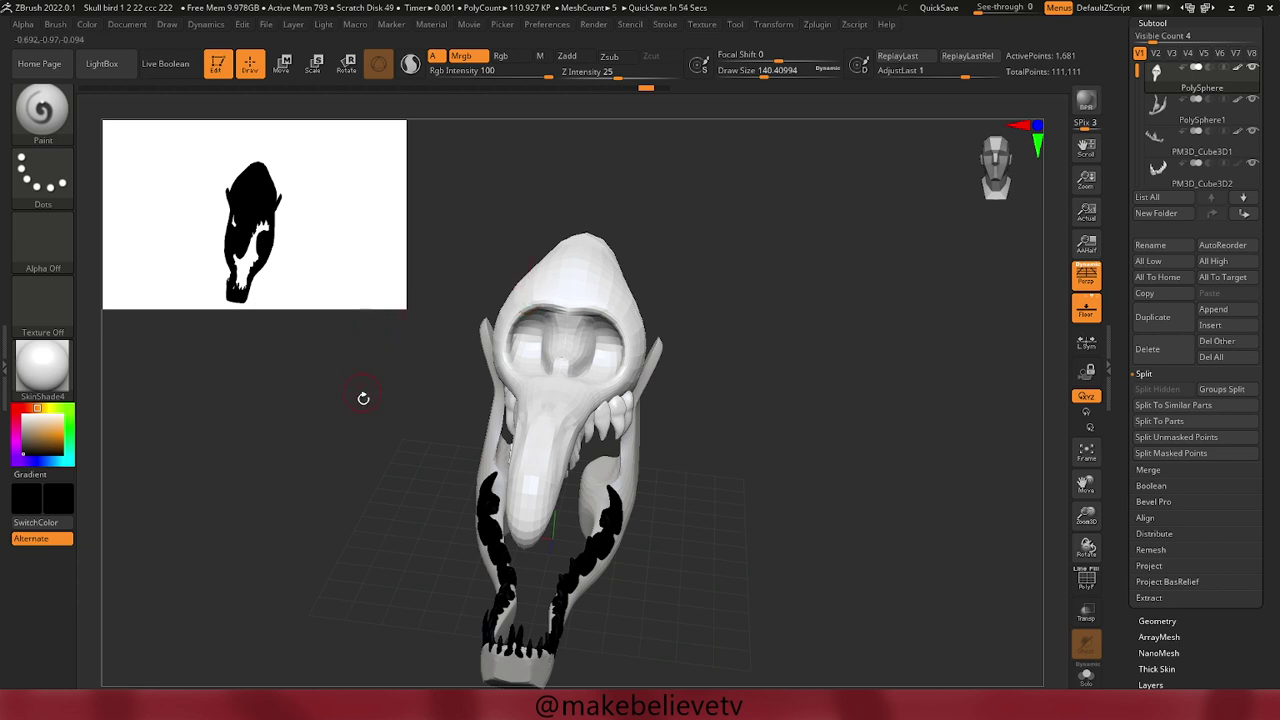
{"action": "mouse_move", "coordinate": [363, 397]}
{"action": "left_mouse_down"}
{"action": "mouse_move", "coordinate": [357, 369]}
{"action": "mouse_move", "coordinate": [397, 362]}
{"action": "left_mouse_up"}
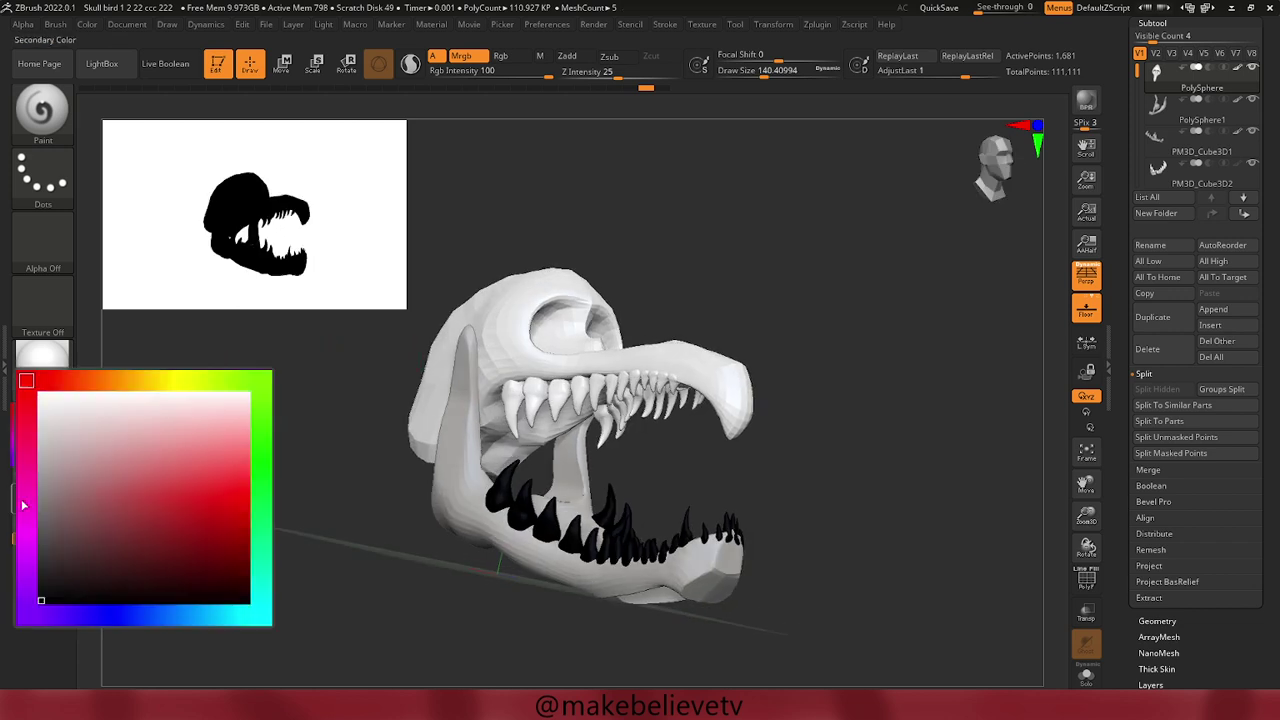
Fill the unmasked upper skull with a pale near-white colour using FillObject.
{"action": "left_click", "coordinate": [14, 467]}
{"action": "left_click_drag", "start_coordinate": [50, 432], "coordinate": [47, 407]}
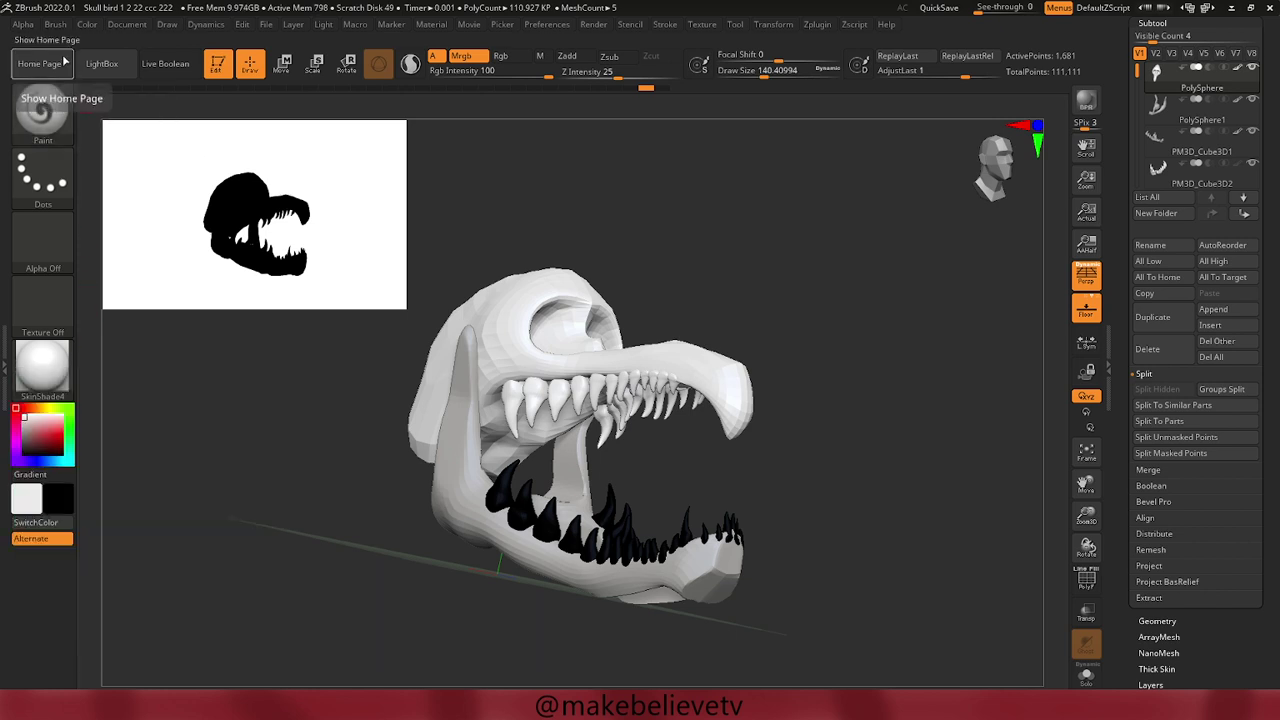
{"action": "left_click", "coordinate": [84, 25]}
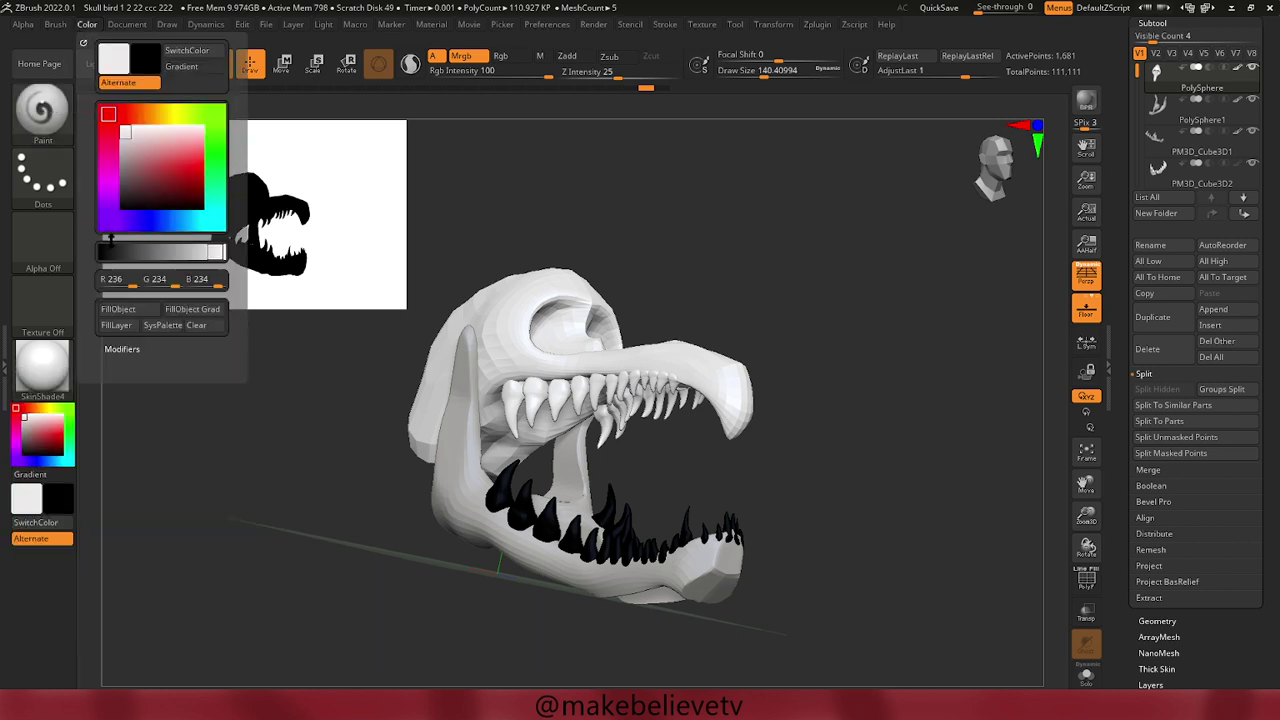
{"action": "left_click", "coordinate": [117, 310]}
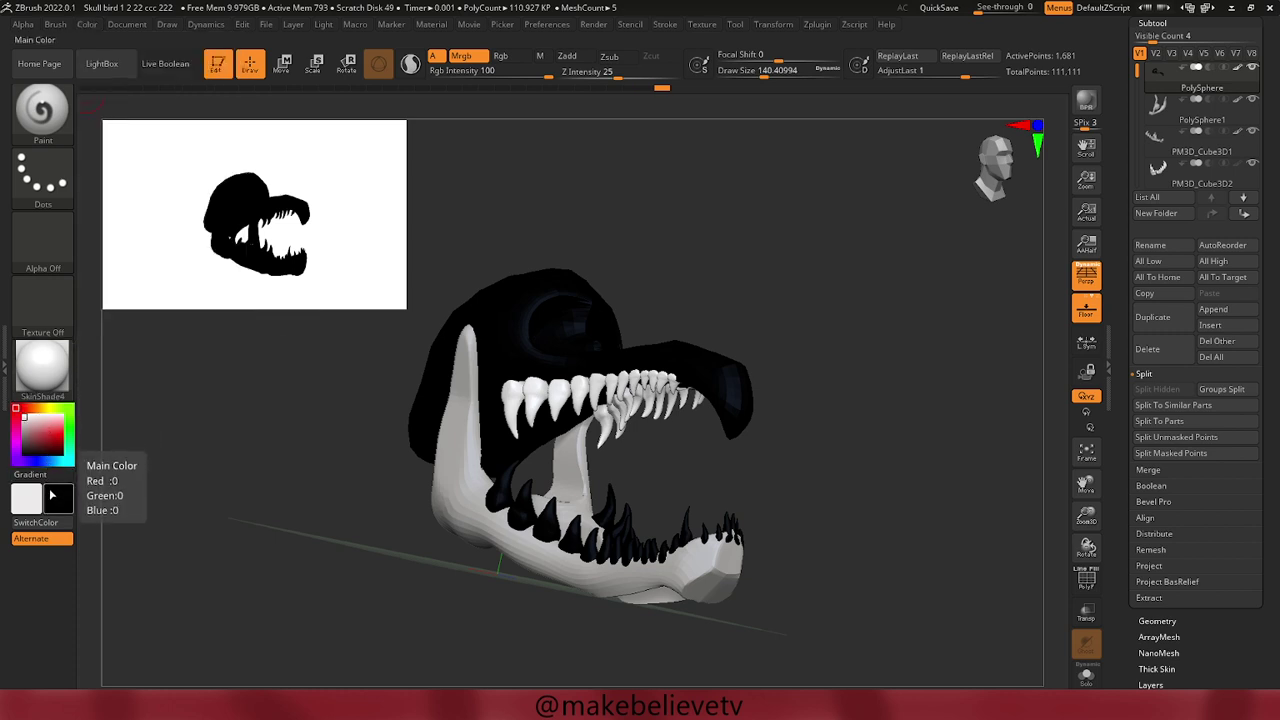
Refill the whole skull white (253, 253, 253) and select the PM3D_Cube3D1 teeth subtool.
{"action": "left_click", "coordinate": [52, 490]}
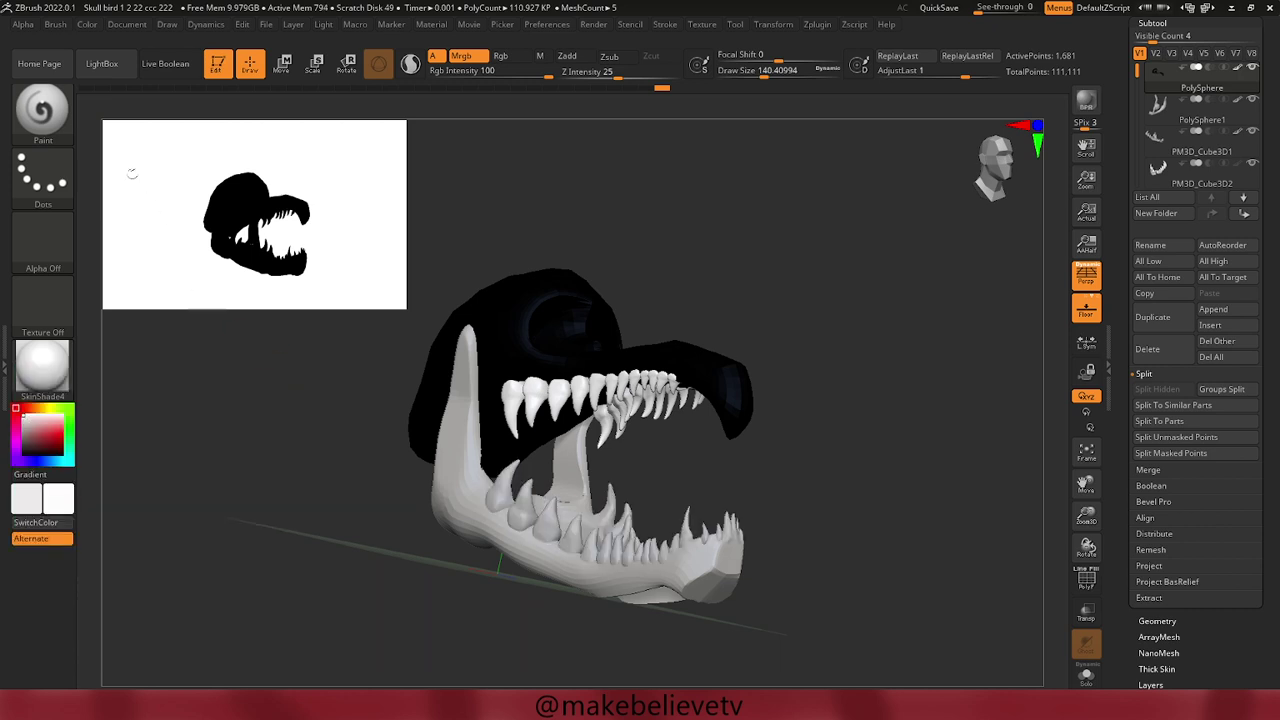
{"action": "left_click", "coordinate": [88, 28]}
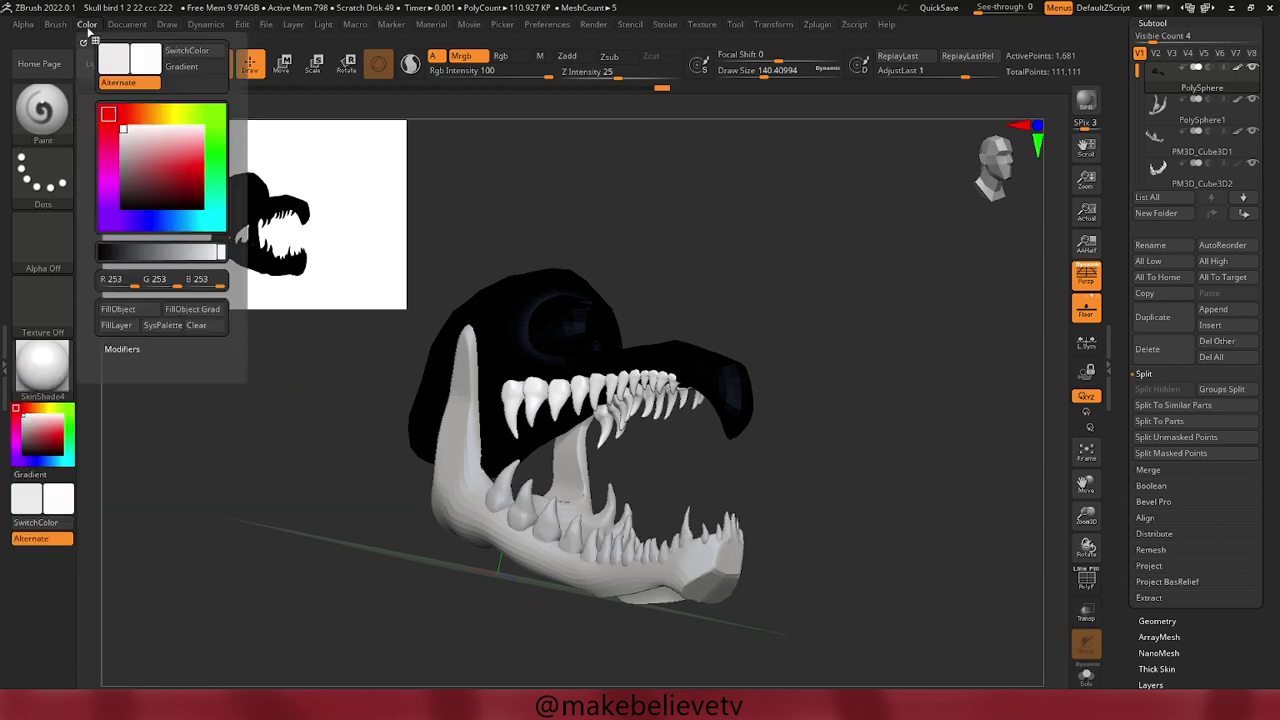
{"action": "left_click", "coordinate": [123, 311]}
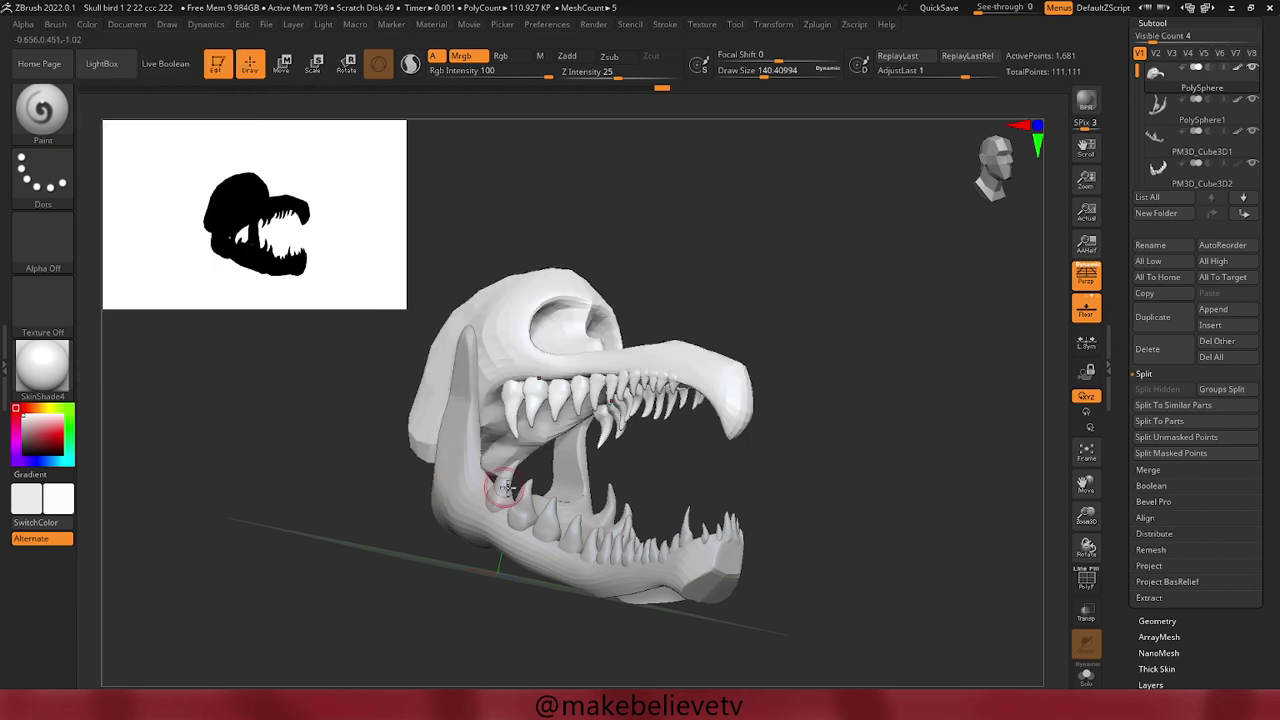
{"action": "left_click", "coordinate": [518, 497], "text": "alt"}
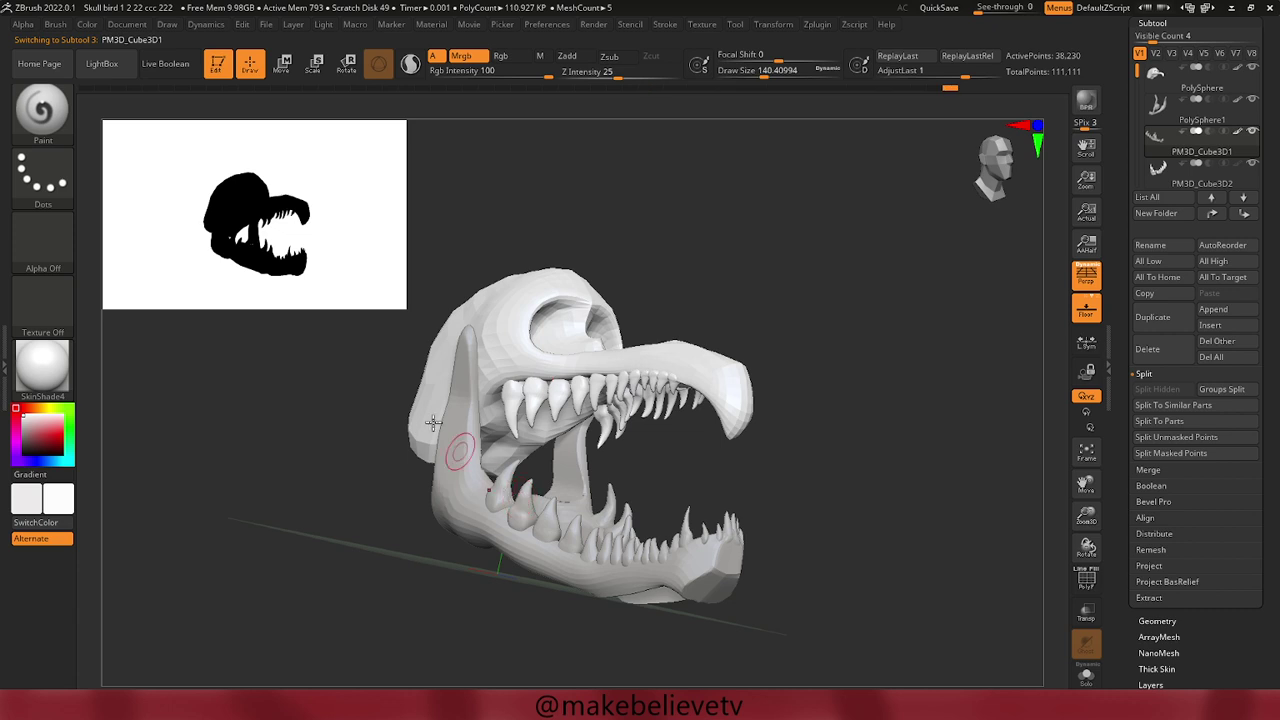
Fill the PM3D_Cube3D1 teeth with bright white.
{"action": "left_click", "coordinate": [88, 25]}
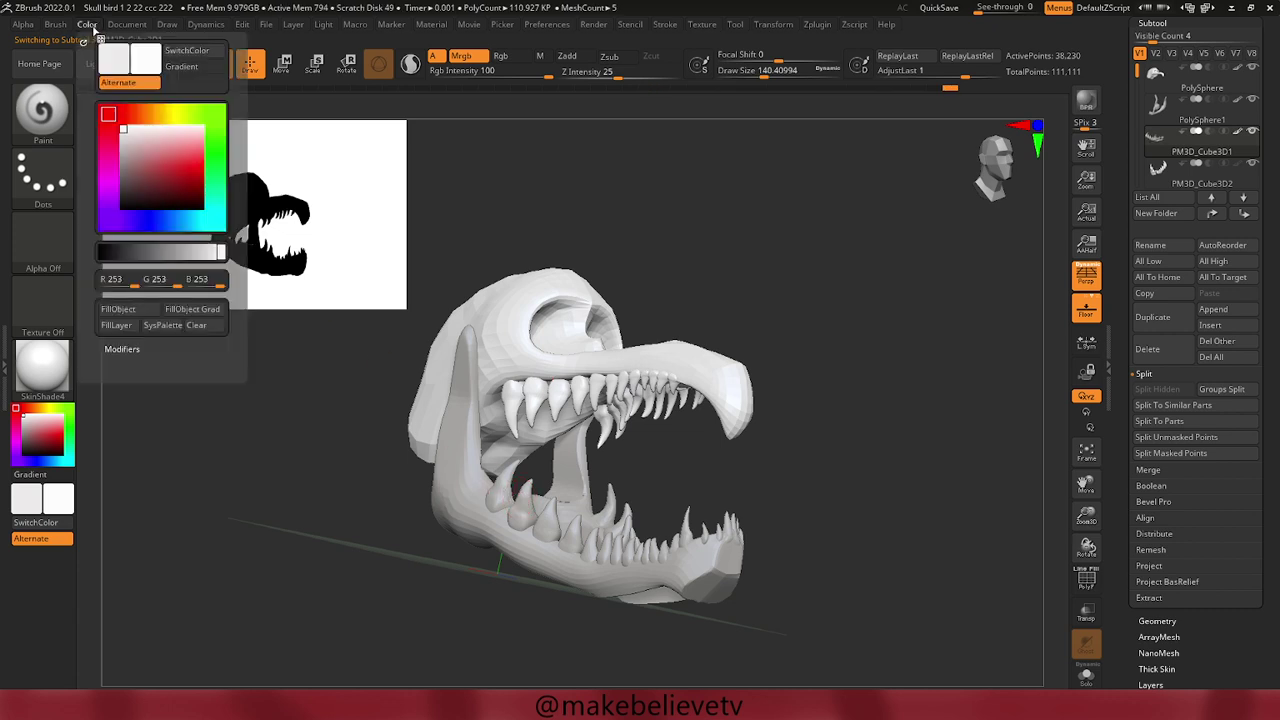
{"action": "left_click", "coordinate": [131, 311]}
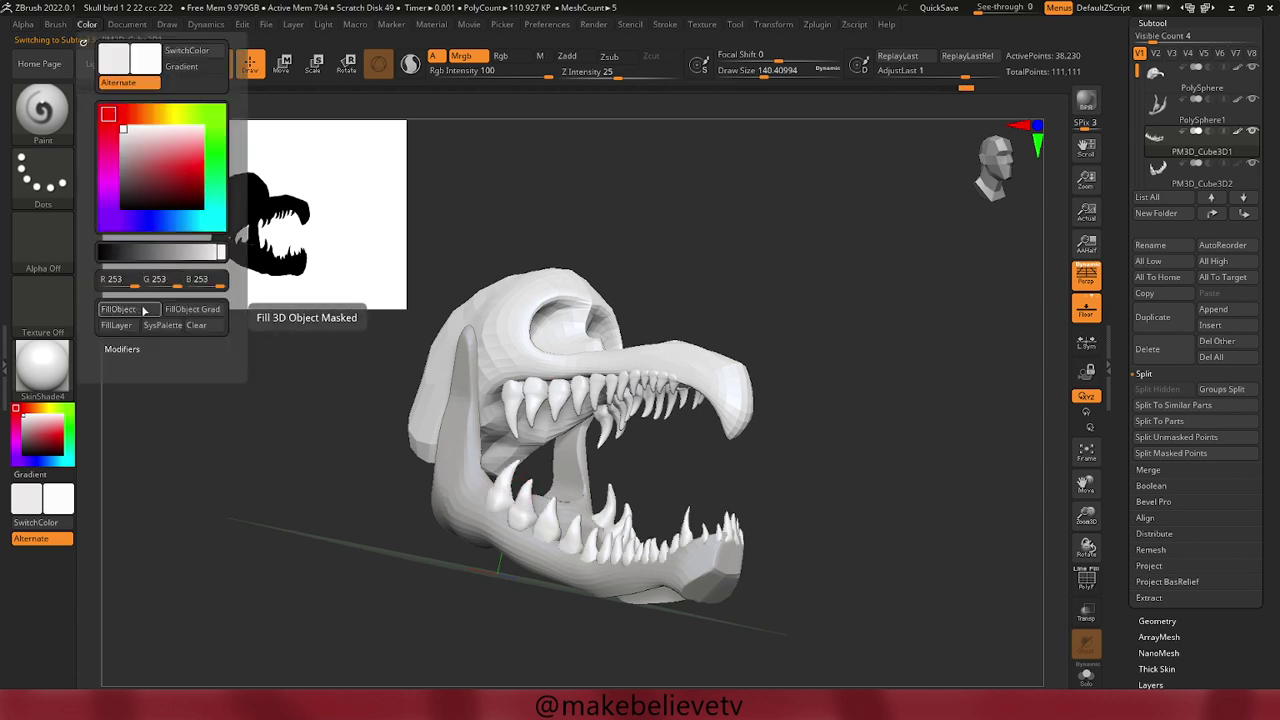
{"action": "left_click_drag", "start_coordinate": [322, 455], "coordinate": [289, 477]}
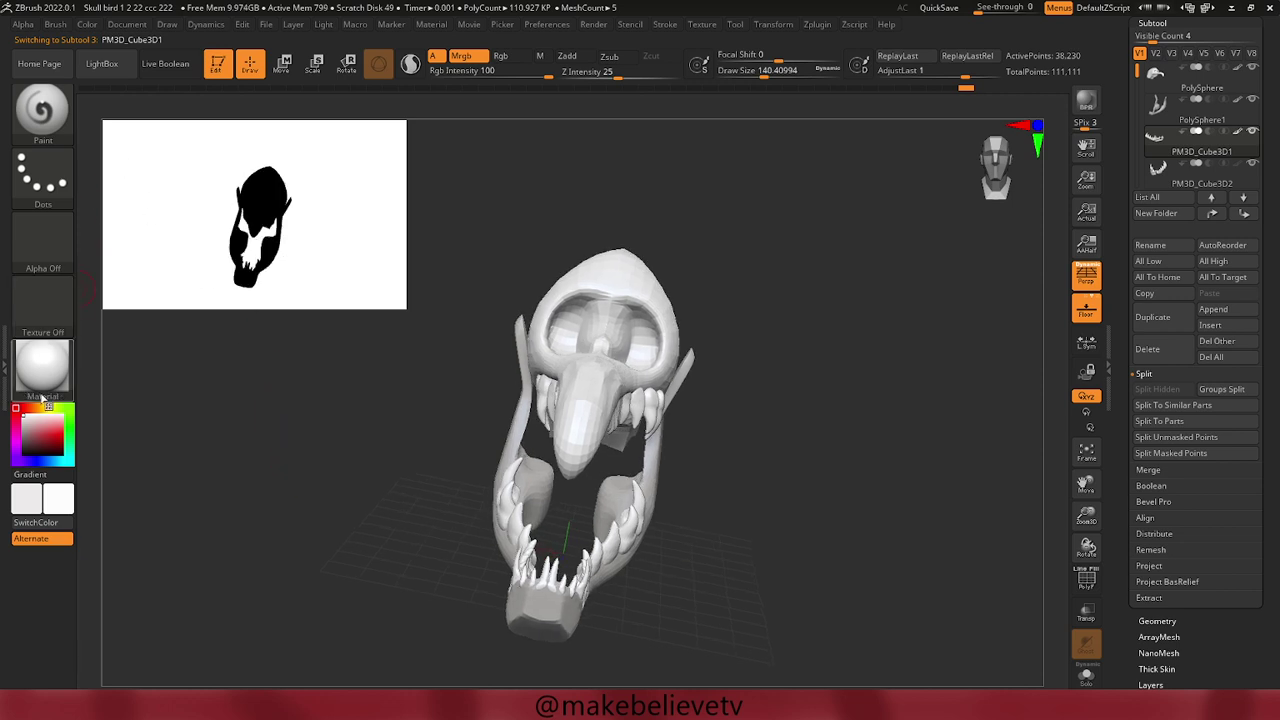
Set the secondary colour to grey and reselect the PolySphere skull in three-quarter view.
{"action": "left_click", "coordinate": [22, 427]}
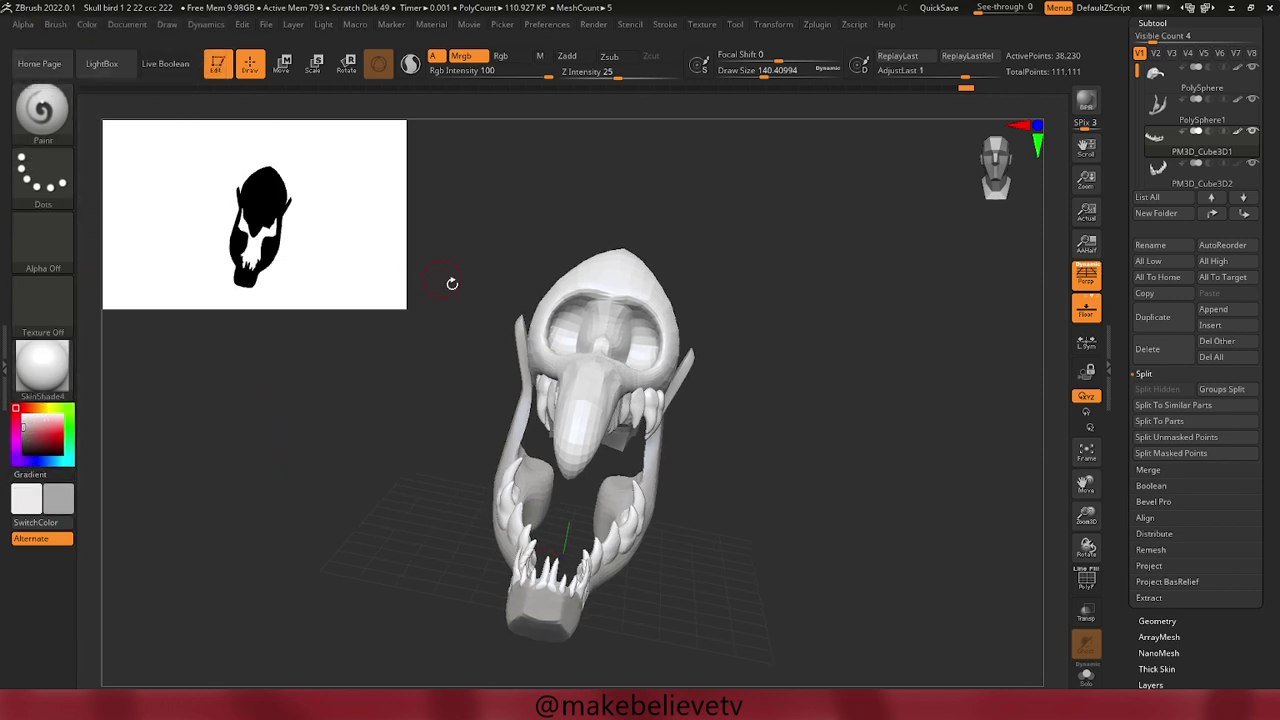
{"action": "left_click", "coordinate": [567, 334], "text": "alt"}
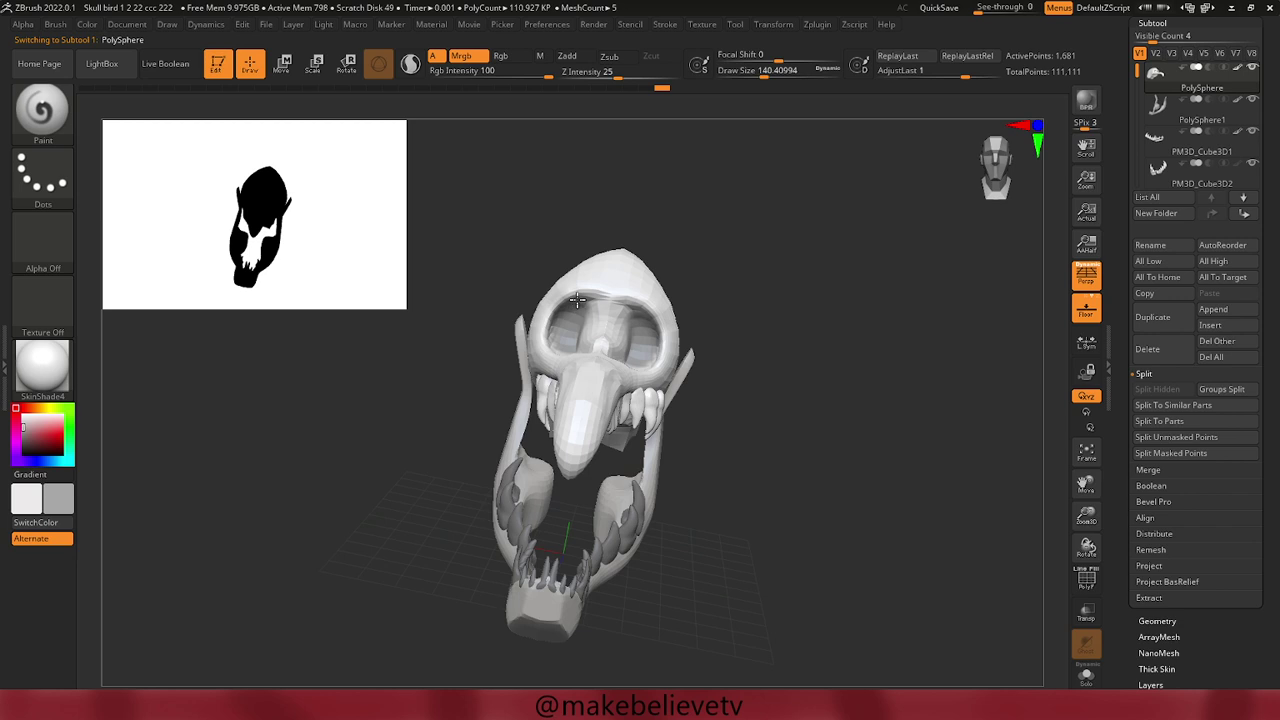
{"action": "left_click_drag", "start_coordinate": [474, 186], "coordinate": [643, 338]}
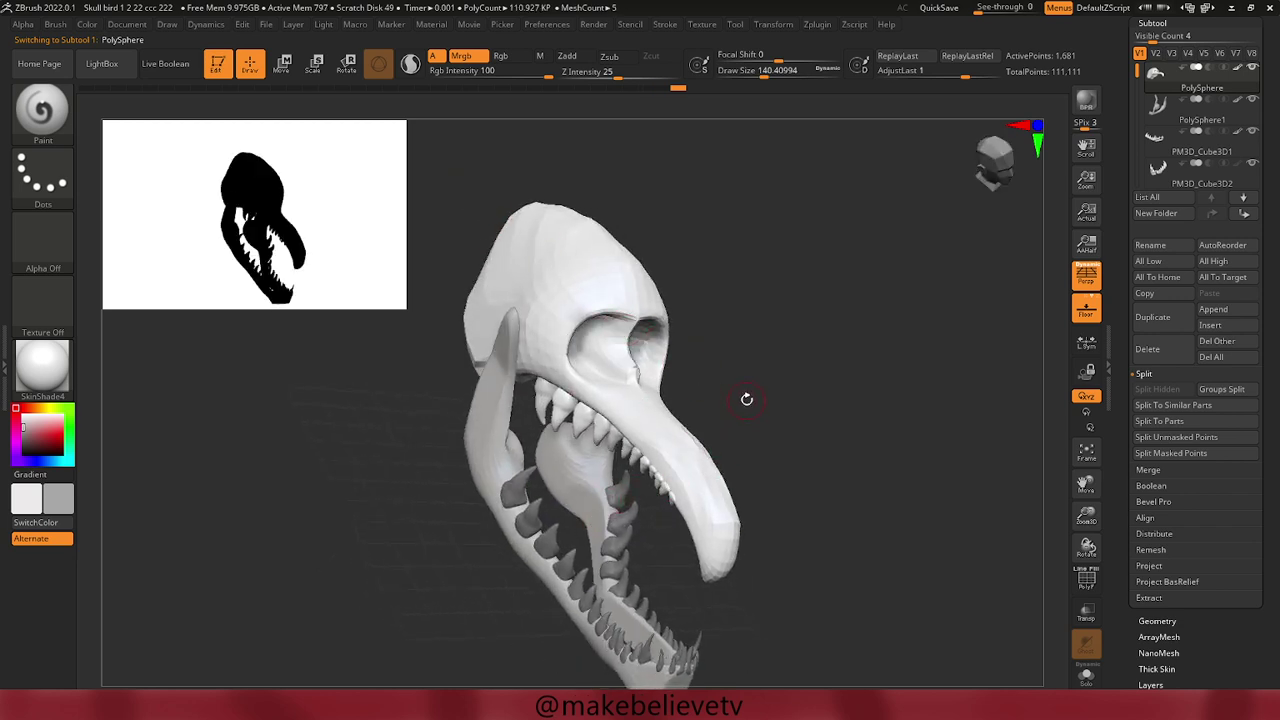
From a straight front view, paint both eye sockets slightly darker with mirrored symmetry.
{"action": "mouse_move", "coordinate": [749, 397]}
{"action": "left_mouse_down"}
{"action": "mouse_move", "coordinate": [708, 395]}
{"action": "mouse_move", "coordinate": [697, 338]}
{"action": "left_mouse_up"}
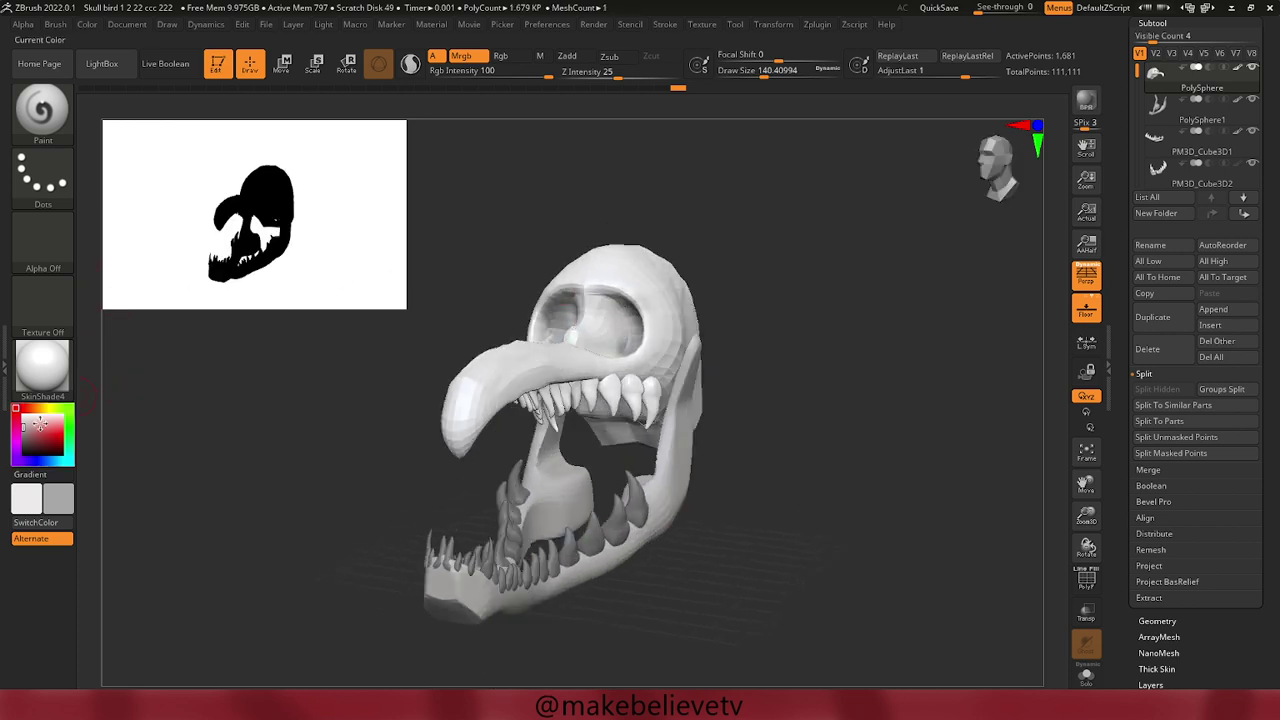
{"action": "left_click", "coordinate": [59, 491]}
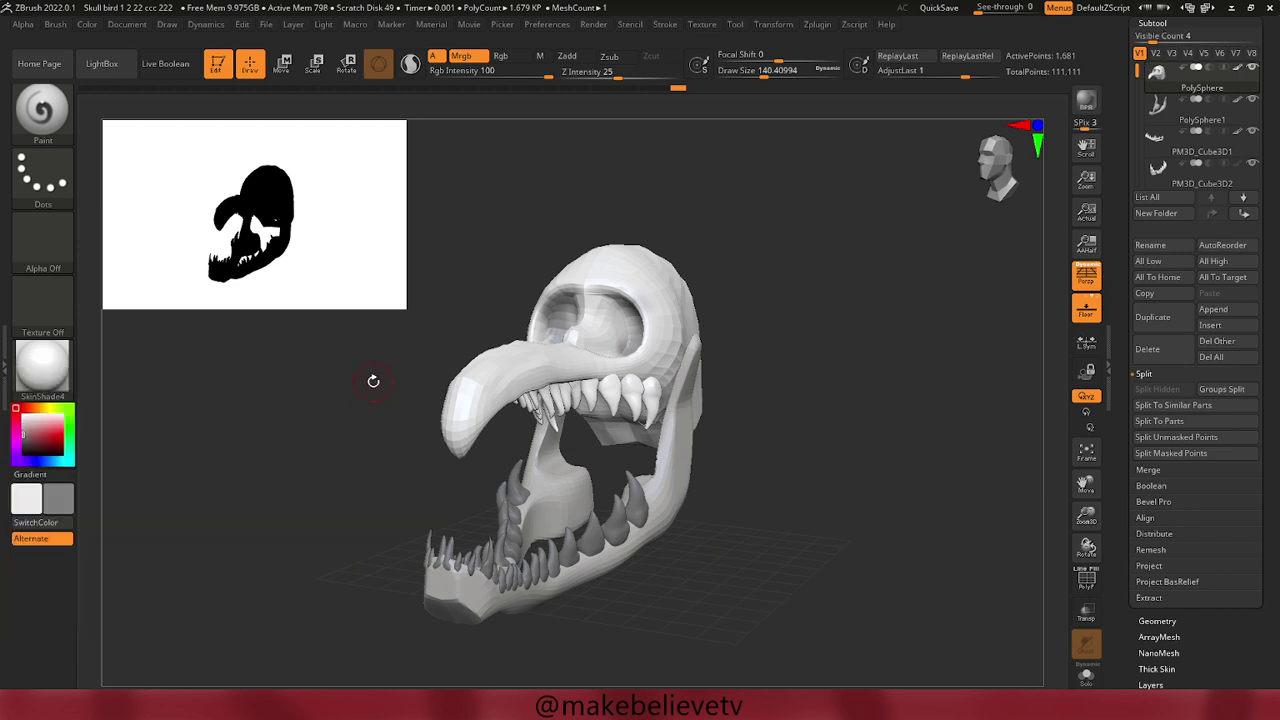
{"action": "left_click_drag", "start_coordinate": [371, 377], "coordinate": [403, 377]}
{"action": "left_click_drag", "start_coordinate": [571, 175], "coordinate": [569, 194], "text": "shift"}
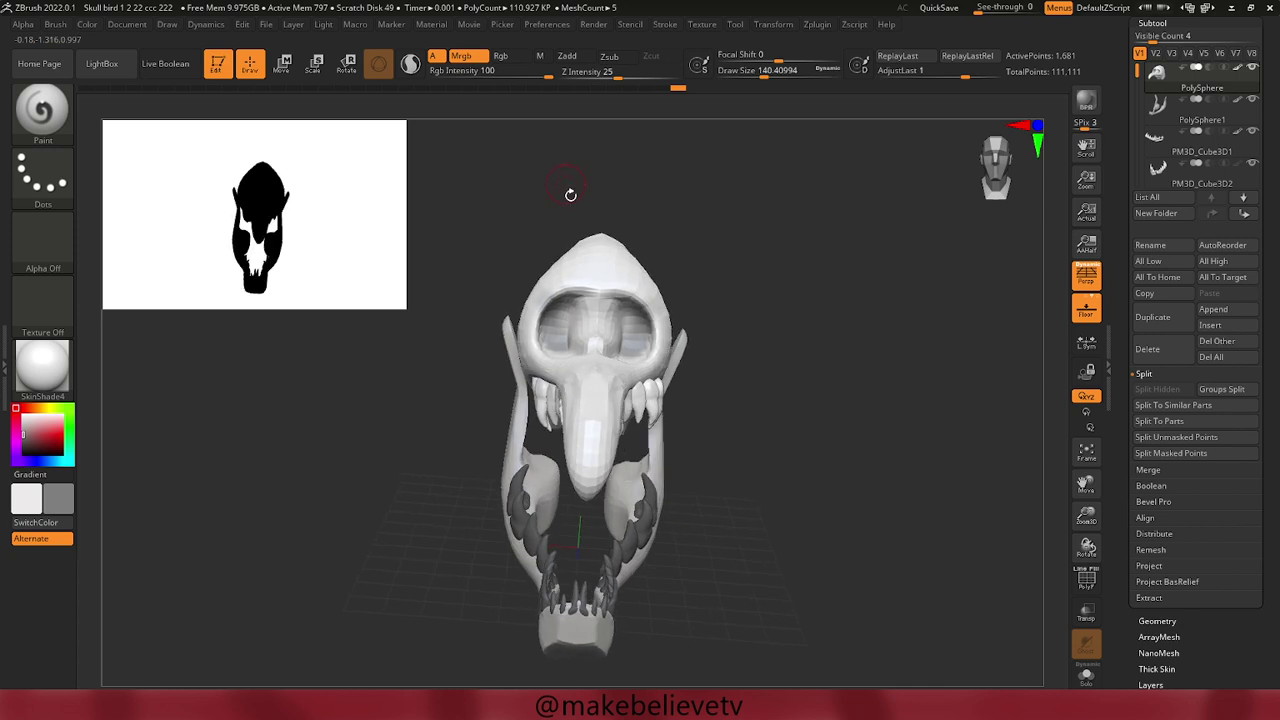
{"action": "left_click_drag", "start_coordinate": [565, 319], "coordinate": [563, 308]}
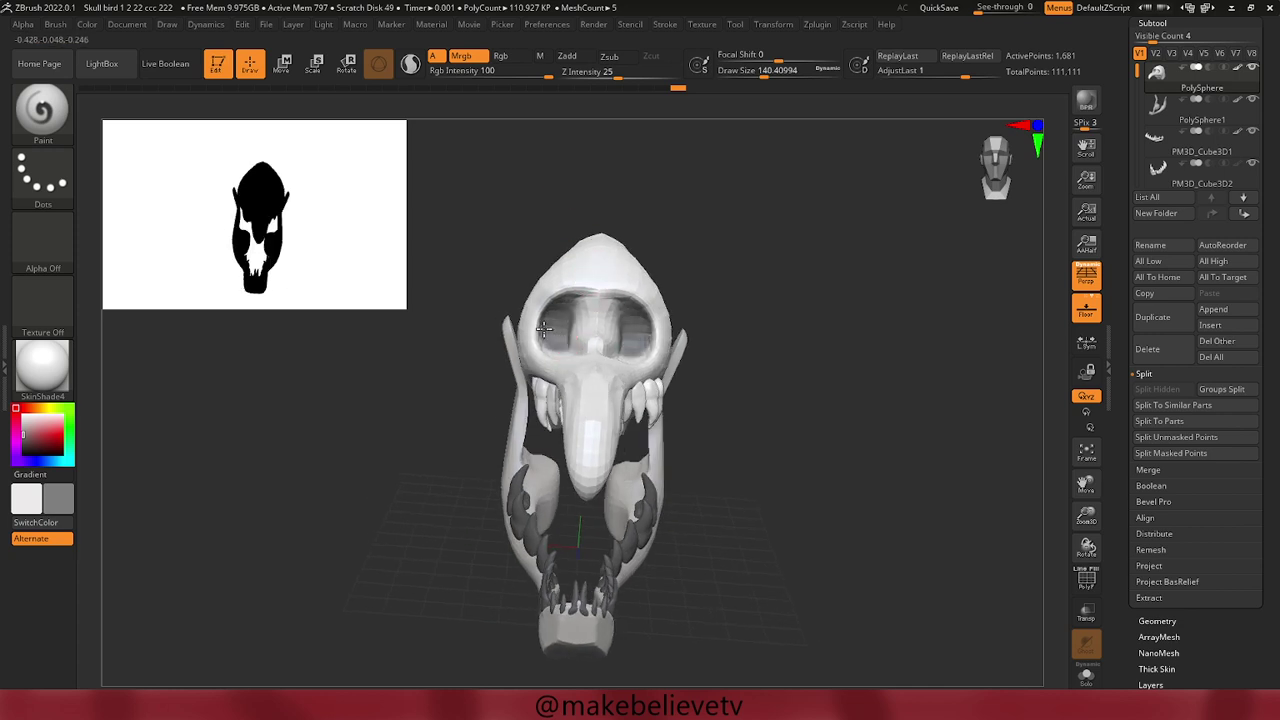
Review the skull from the side and shrink the silhouette preview thumbnail.
{"action": "mouse_move", "coordinate": [386, 371]}
{"action": "left_mouse_down"}
{"action": "mouse_move", "coordinate": [337, 443]}
{"action": "mouse_move", "coordinate": [354, 440]}
{"action": "mouse_move", "coordinate": [365, 511]}
{"action": "mouse_move", "coordinate": [311, 423]}
{"action": "mouse_move", "coordinate": [367, 437]}
{"action": "mouse_move", "coordinate": [380, 514]}
{"action": "mouse_move", "coordinate": [366, 531]}
{"action": "mouse_move", "coordinate": [352, 512]}
{"action": "left_mouse_up"}
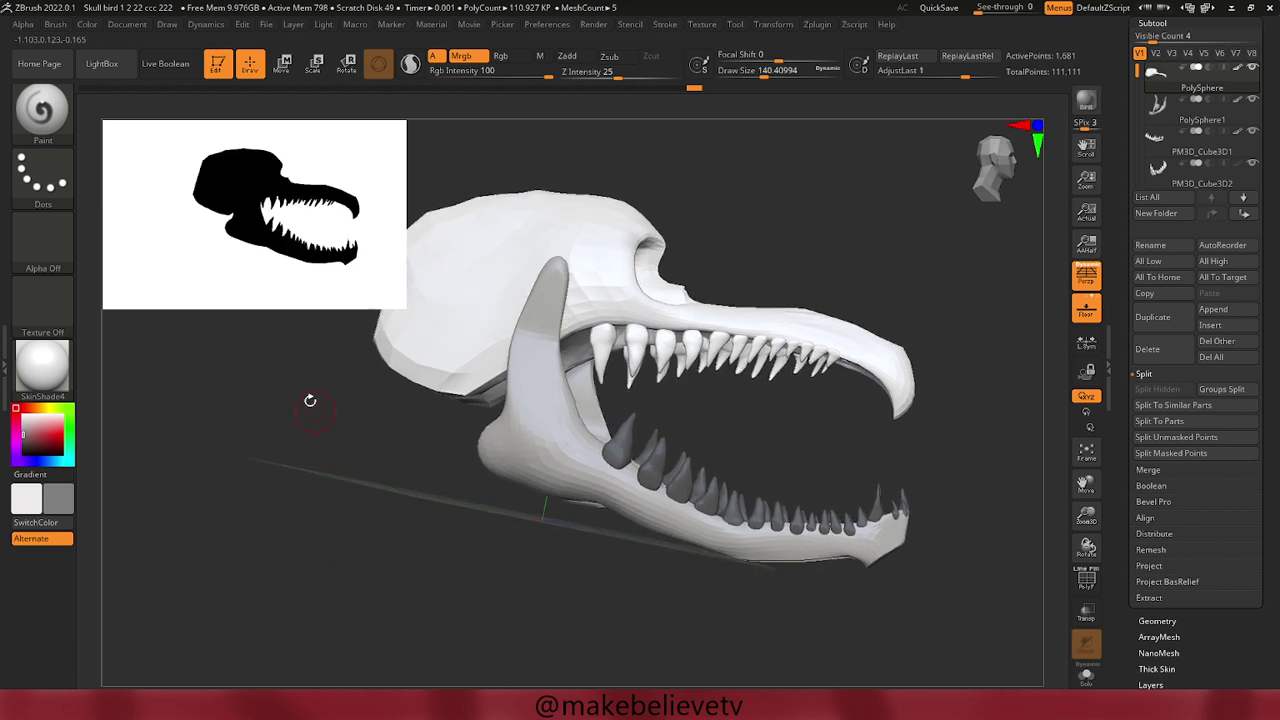
{"action": "left_click_drag", "start_coordinate": [406, 278], "coordinate": [340, 248]}
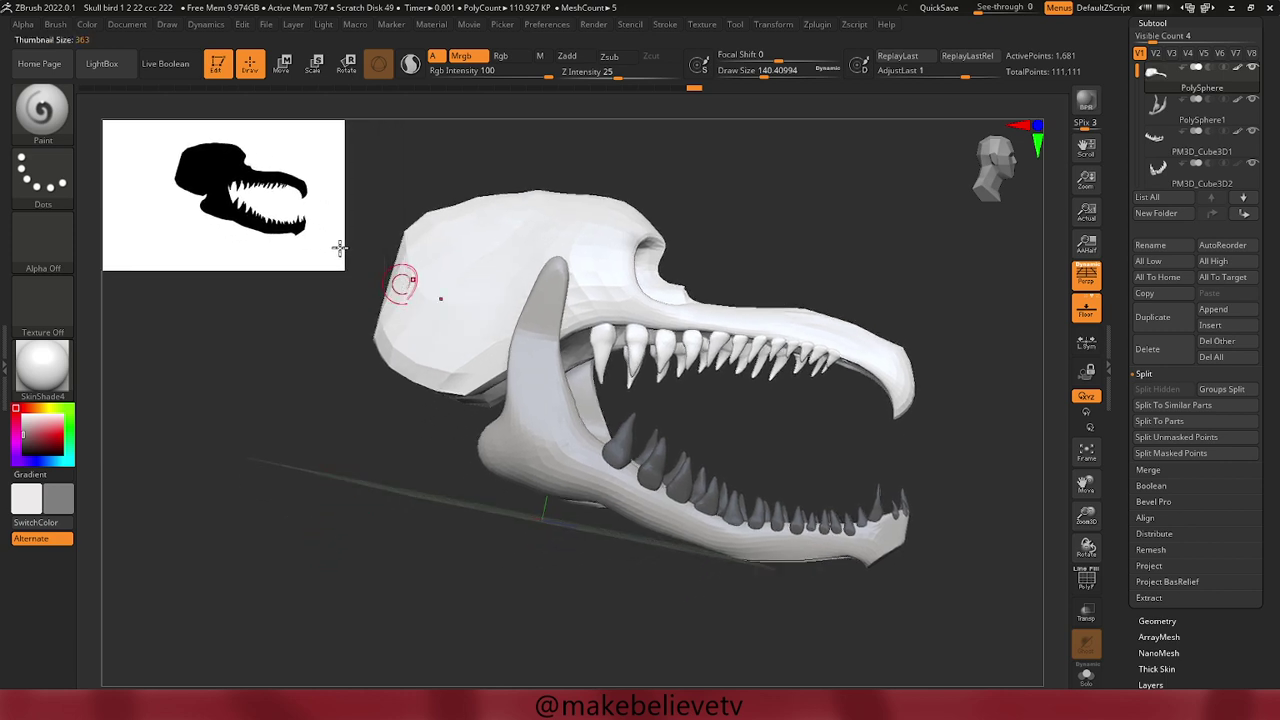
{"action": "mouse_move", "coordinate": [306, 383]}
{"action": "left_mouse_down"}
{"action": "mouse_move", "coordinate": [249, 429]}
{"action": "mouse_move", "coordinate": [269, 397]}
{"action": "mouse_move", "coordinate": [256, 394]}
{"action": "mouse_move", "coordinate": [264, 415]}
{"action": "left_mouse_up"}
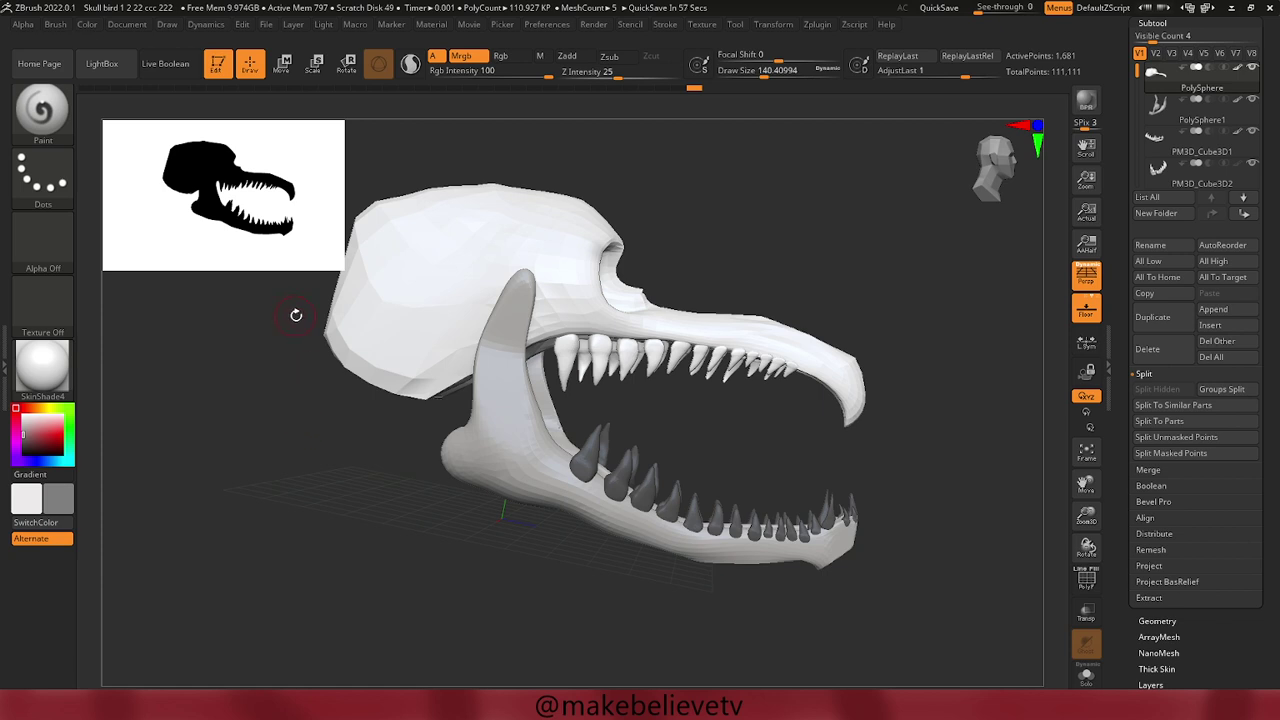
{"action": "left_click_drag", "start_coordinate": [297, 254], "coordinate": [271, 243]}
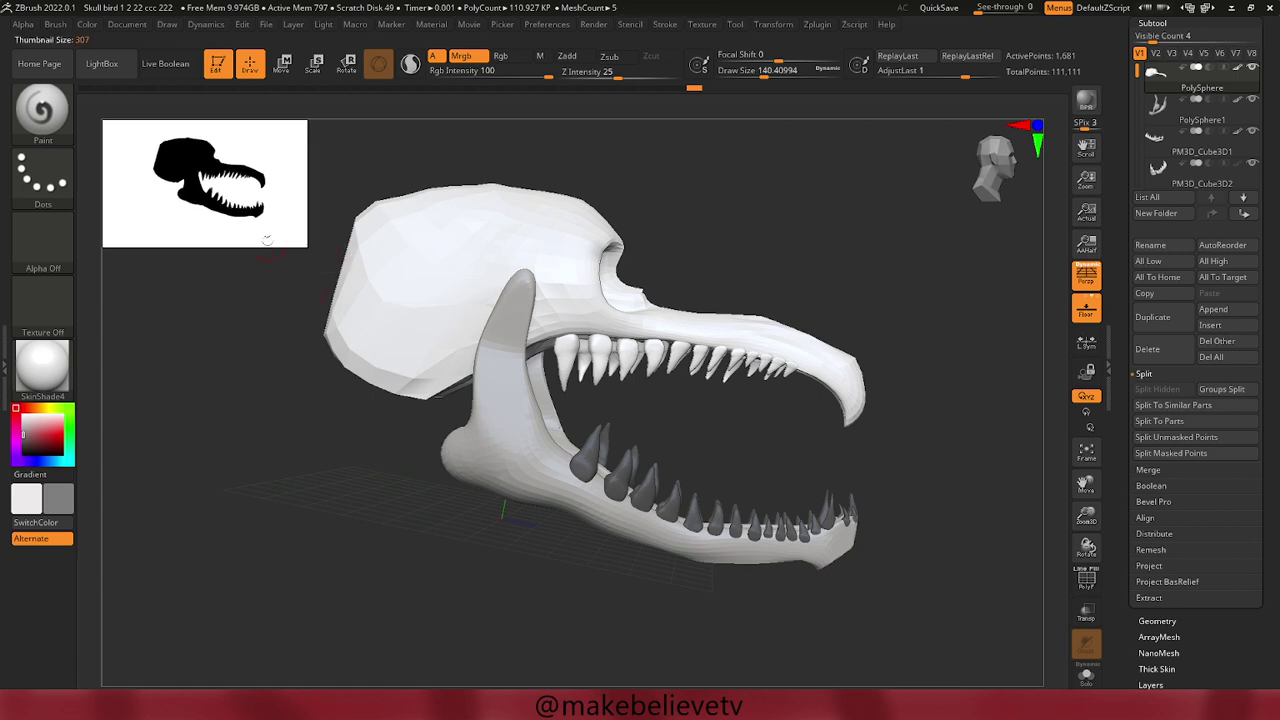